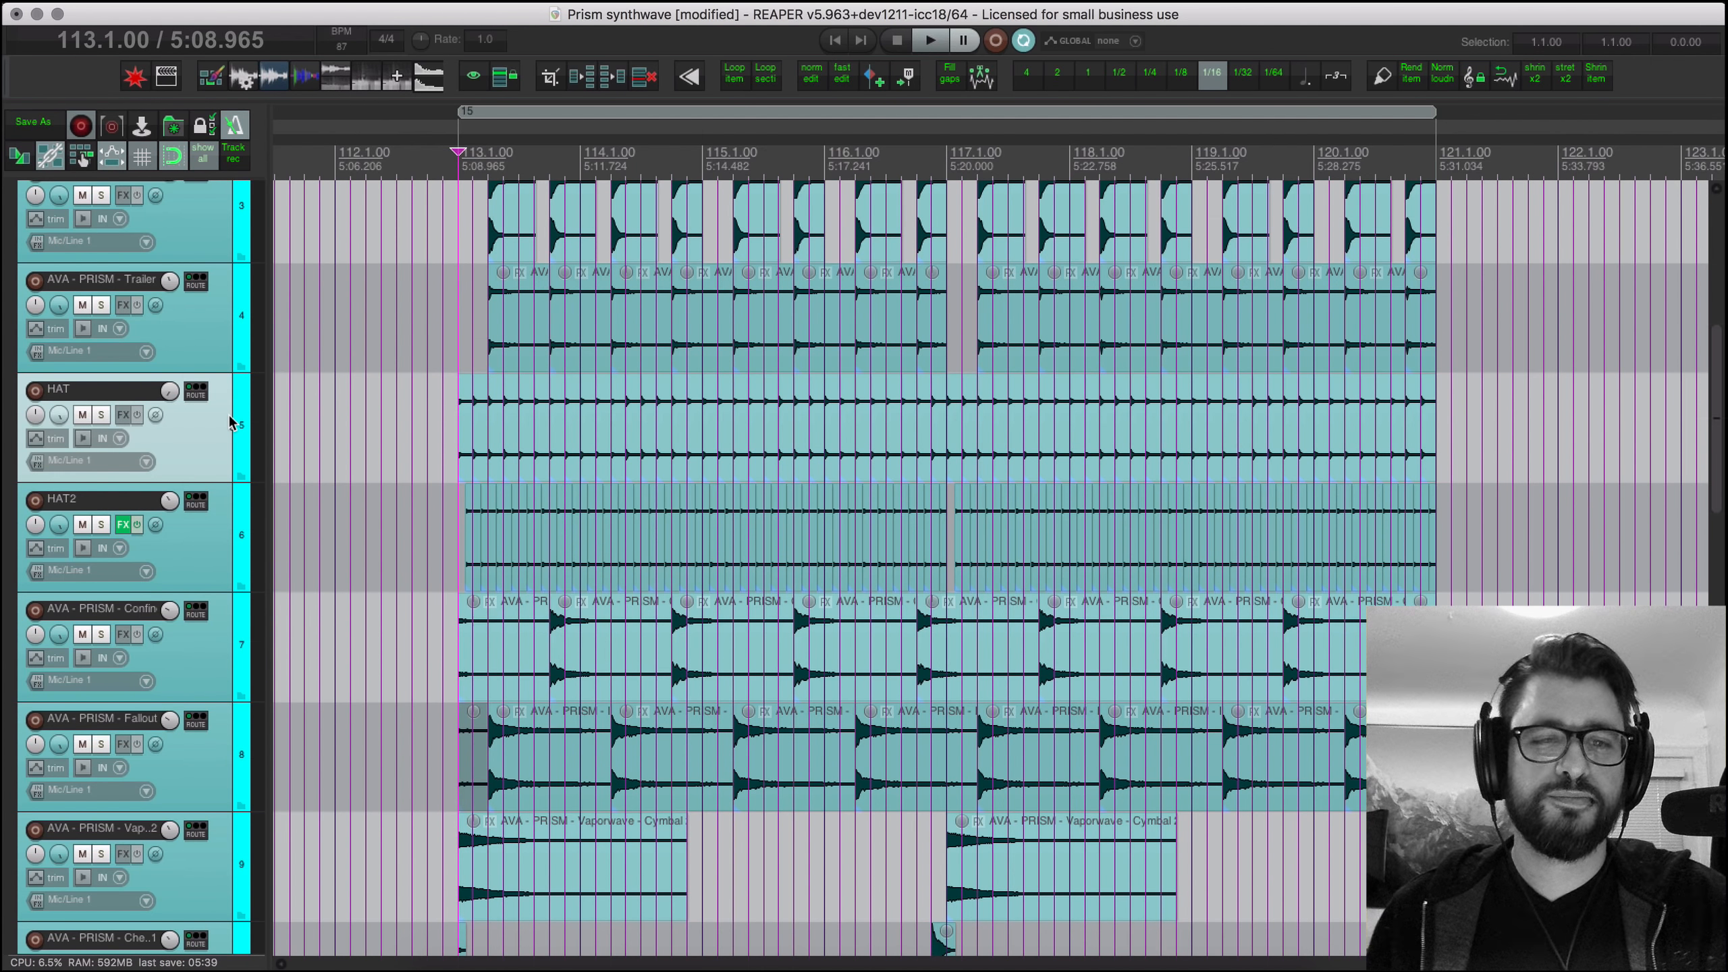
Step: Look over the drum tracks and the AVA - PRISM "07 - FX" sample folder in the Media Explorer, and hide the explorer again
{"action": "scroll", "coordinate": [646, 364], "scroll_direction": "down", "scroll_amount": 2}
{"action": "scroll", "coordinate": [646, 364], "scroll_direction": "left", "scroll_amount": 1}
{"action": "scroll", "coordinate": [650, 361], "scroll_direction": "down", "scroll_amount": 4}
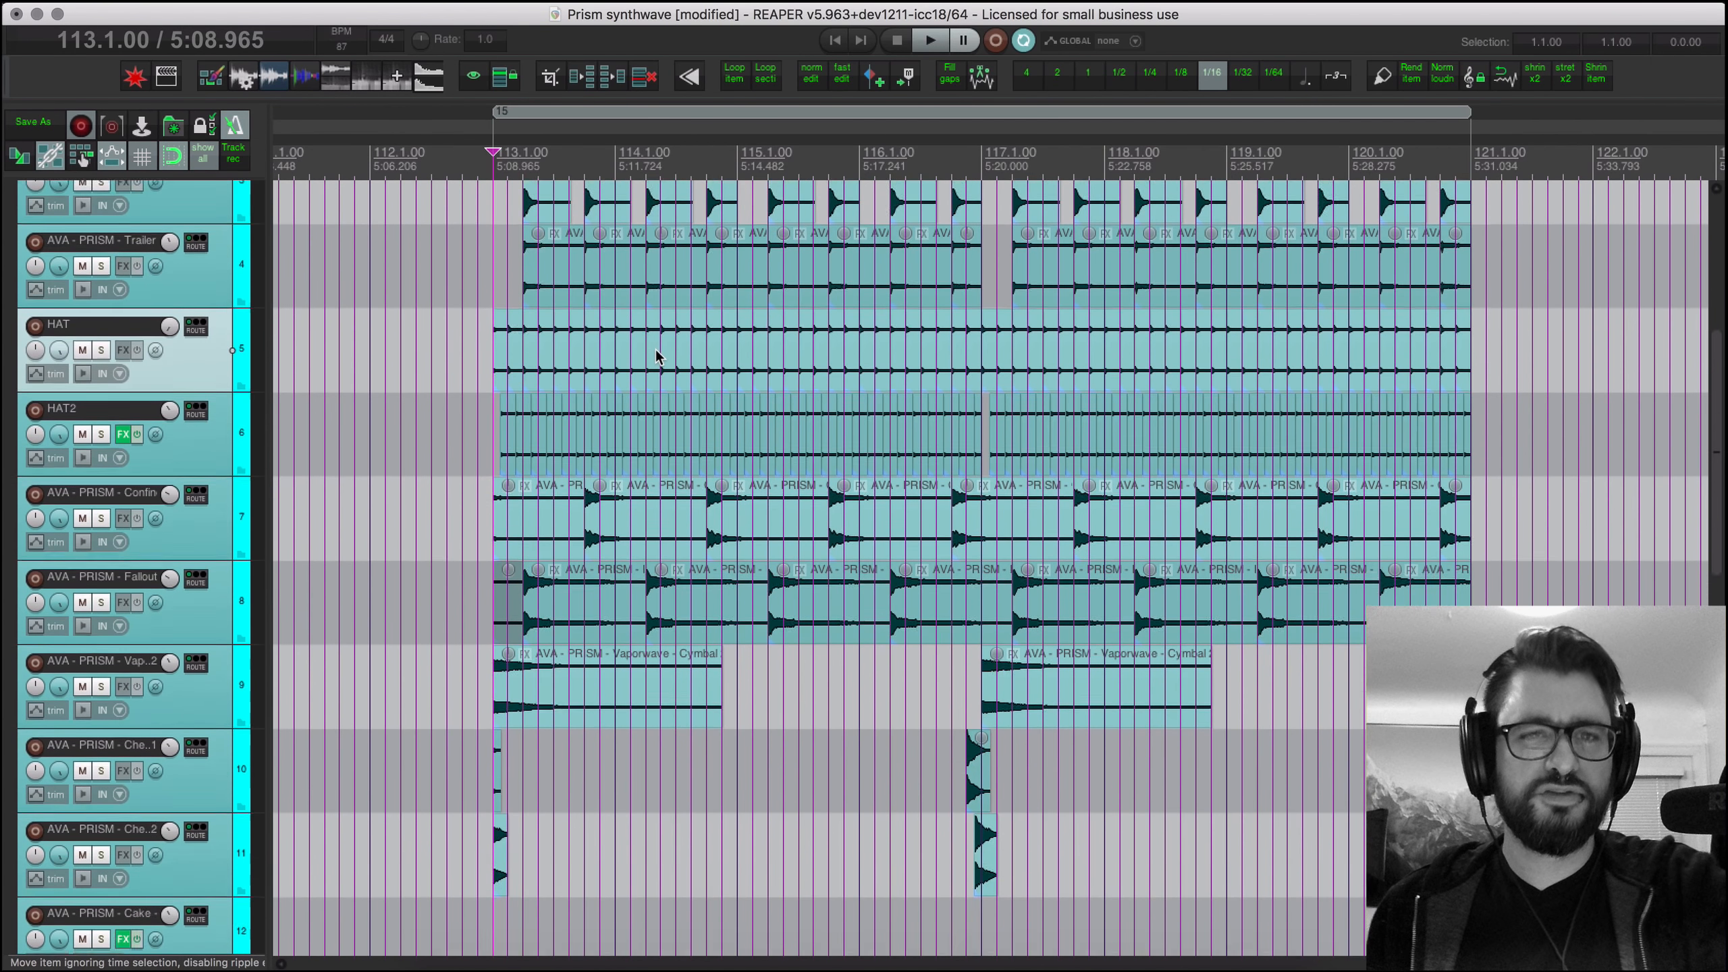
{"action": "scroll", "coordinate": [659, 358], "scroll_direction": "up", "scroll_amount": 2}
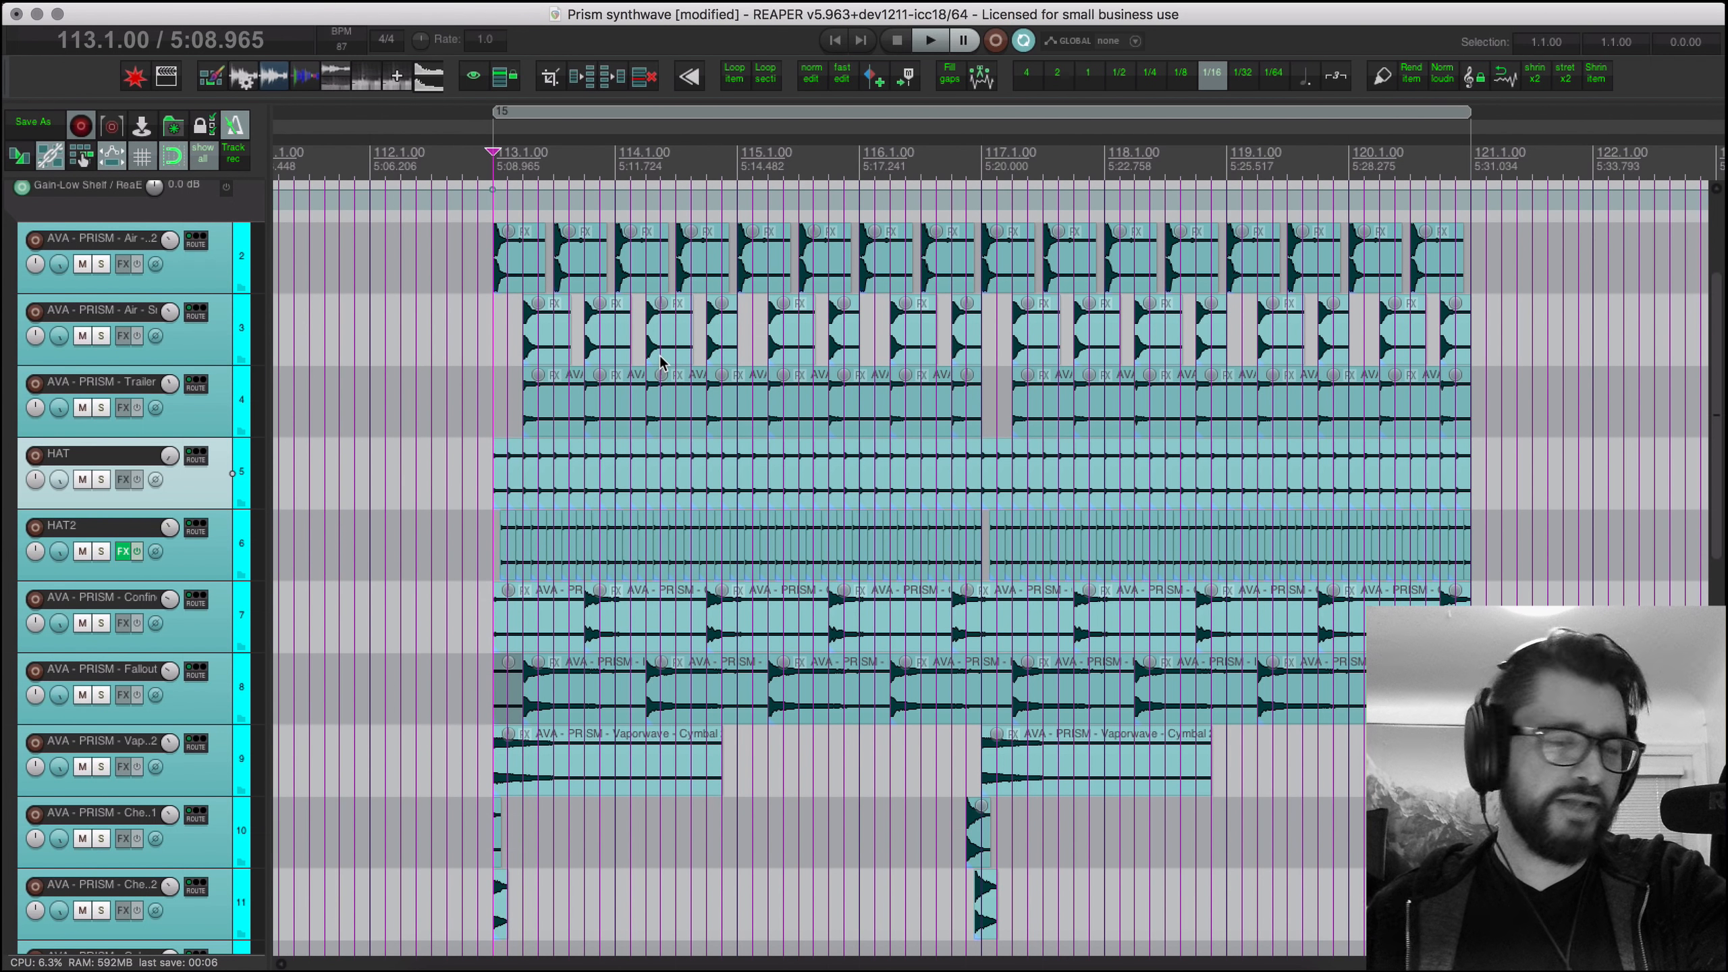
{"action": "key", "text": "super+alt+x"}
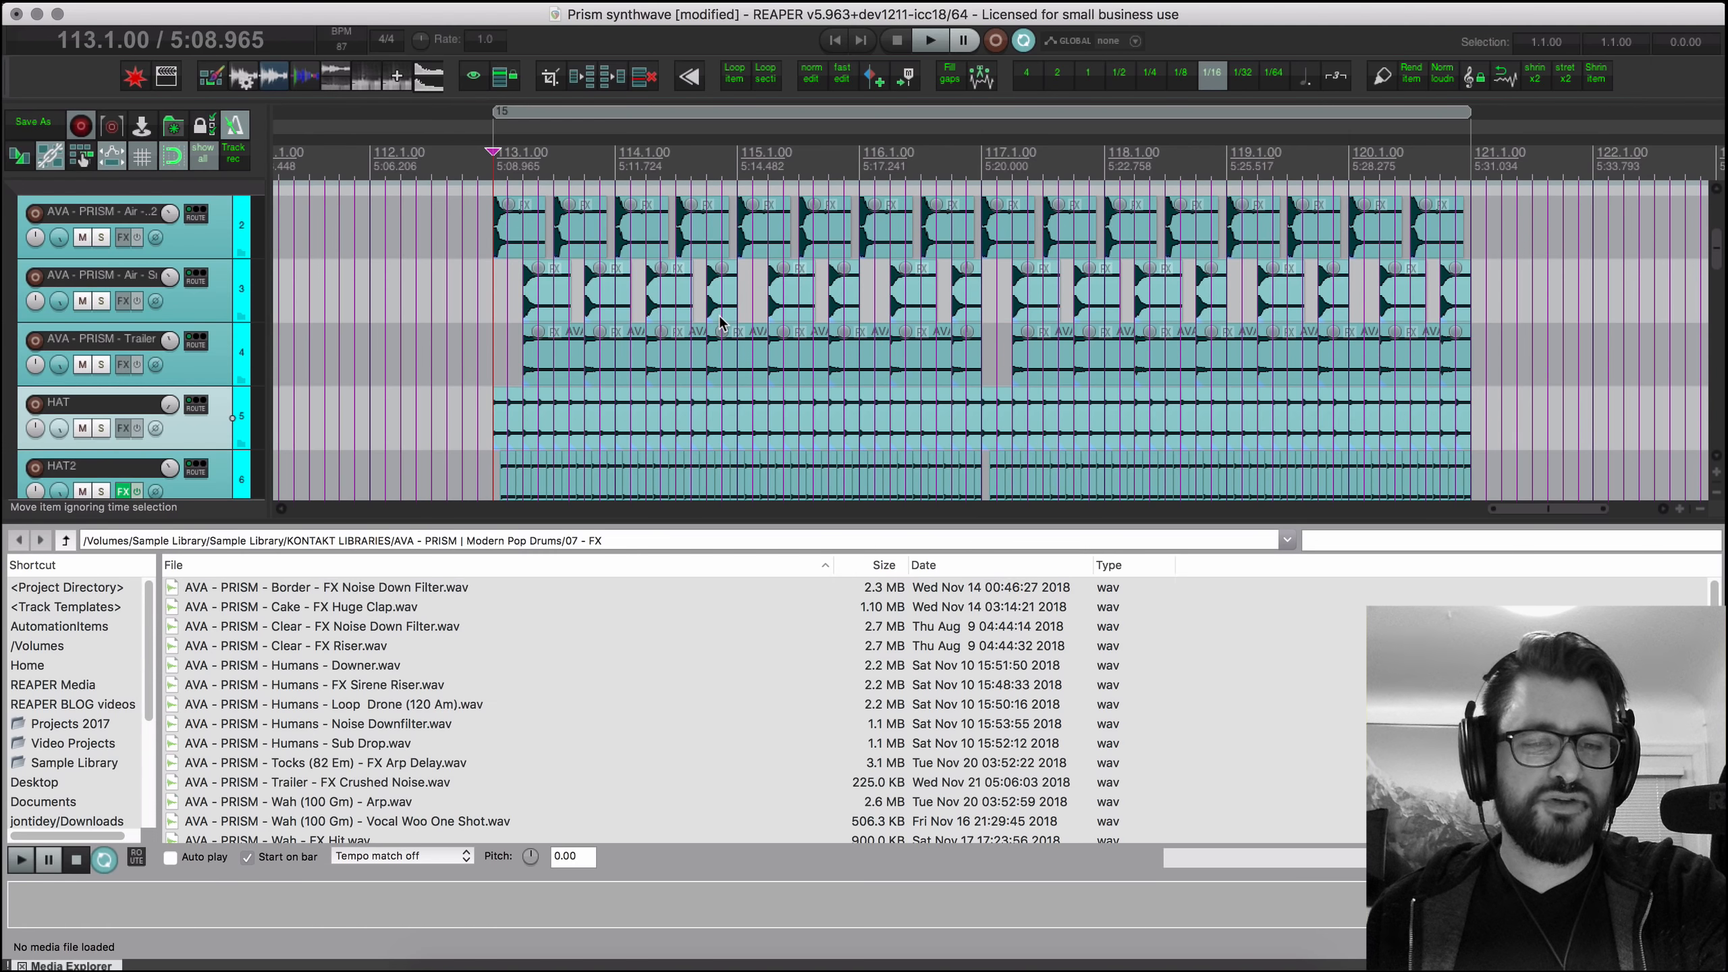
{"action": "key", "text": "alt+d"}
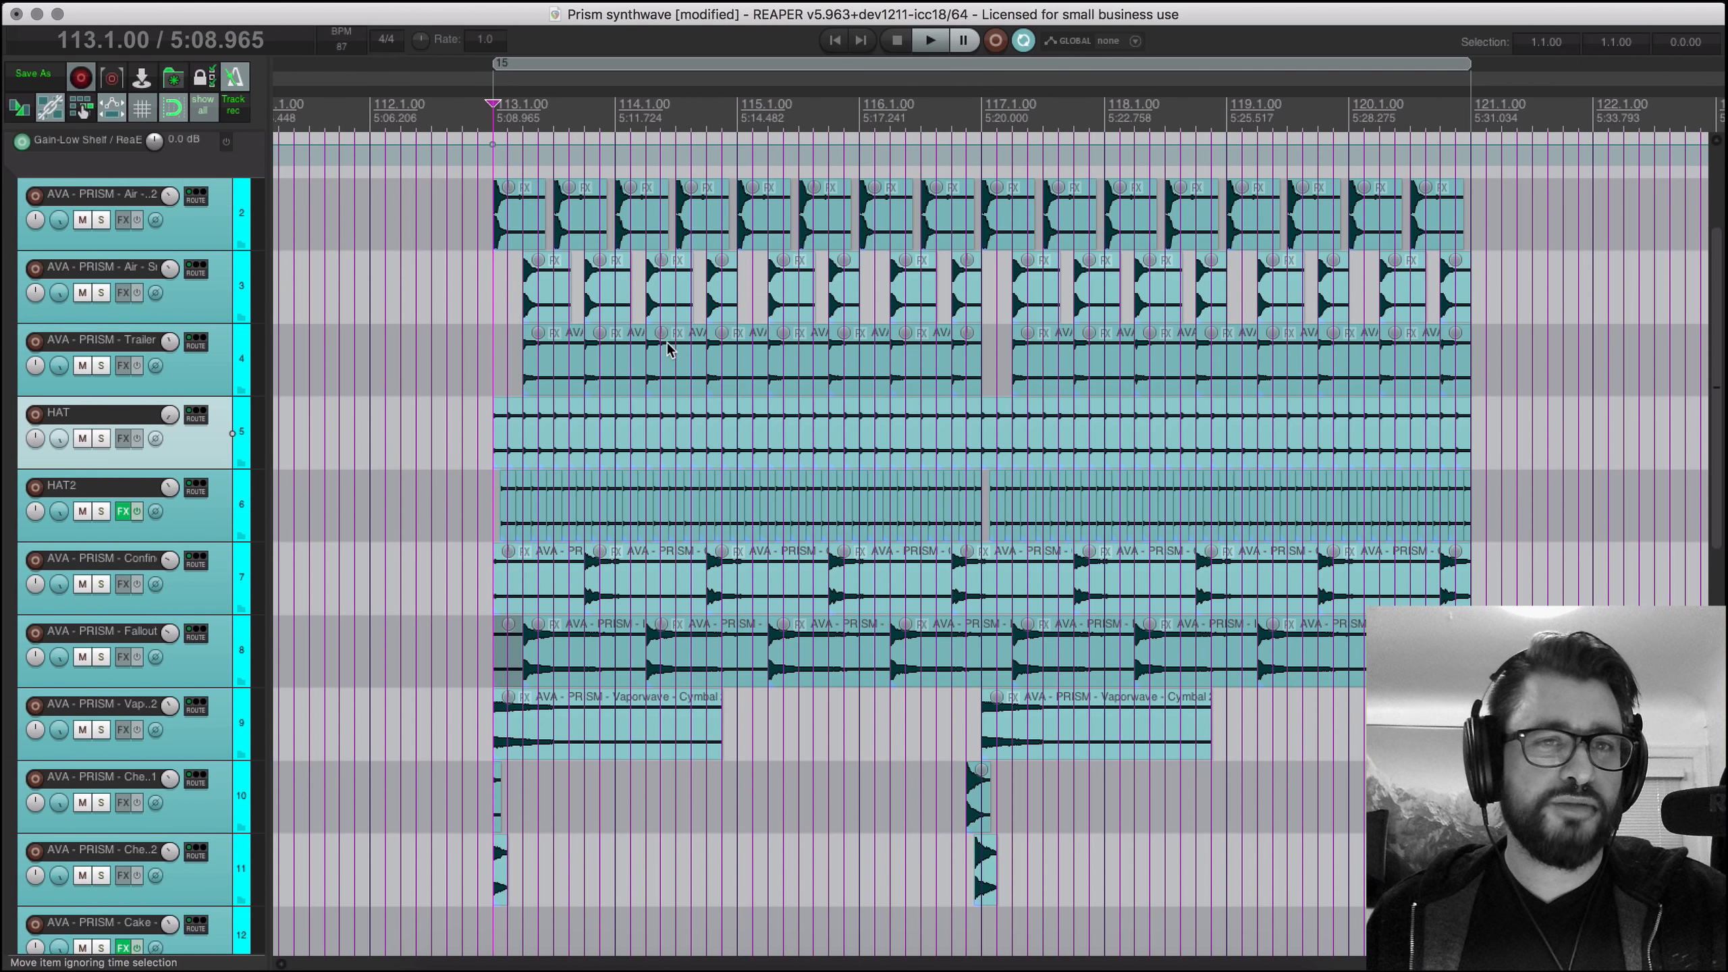
Step: Set the time selection from 113.1.00 to 121.1.00 over the drum section and start playback
{"action": "left_click", "coordinate": [609, 312]}
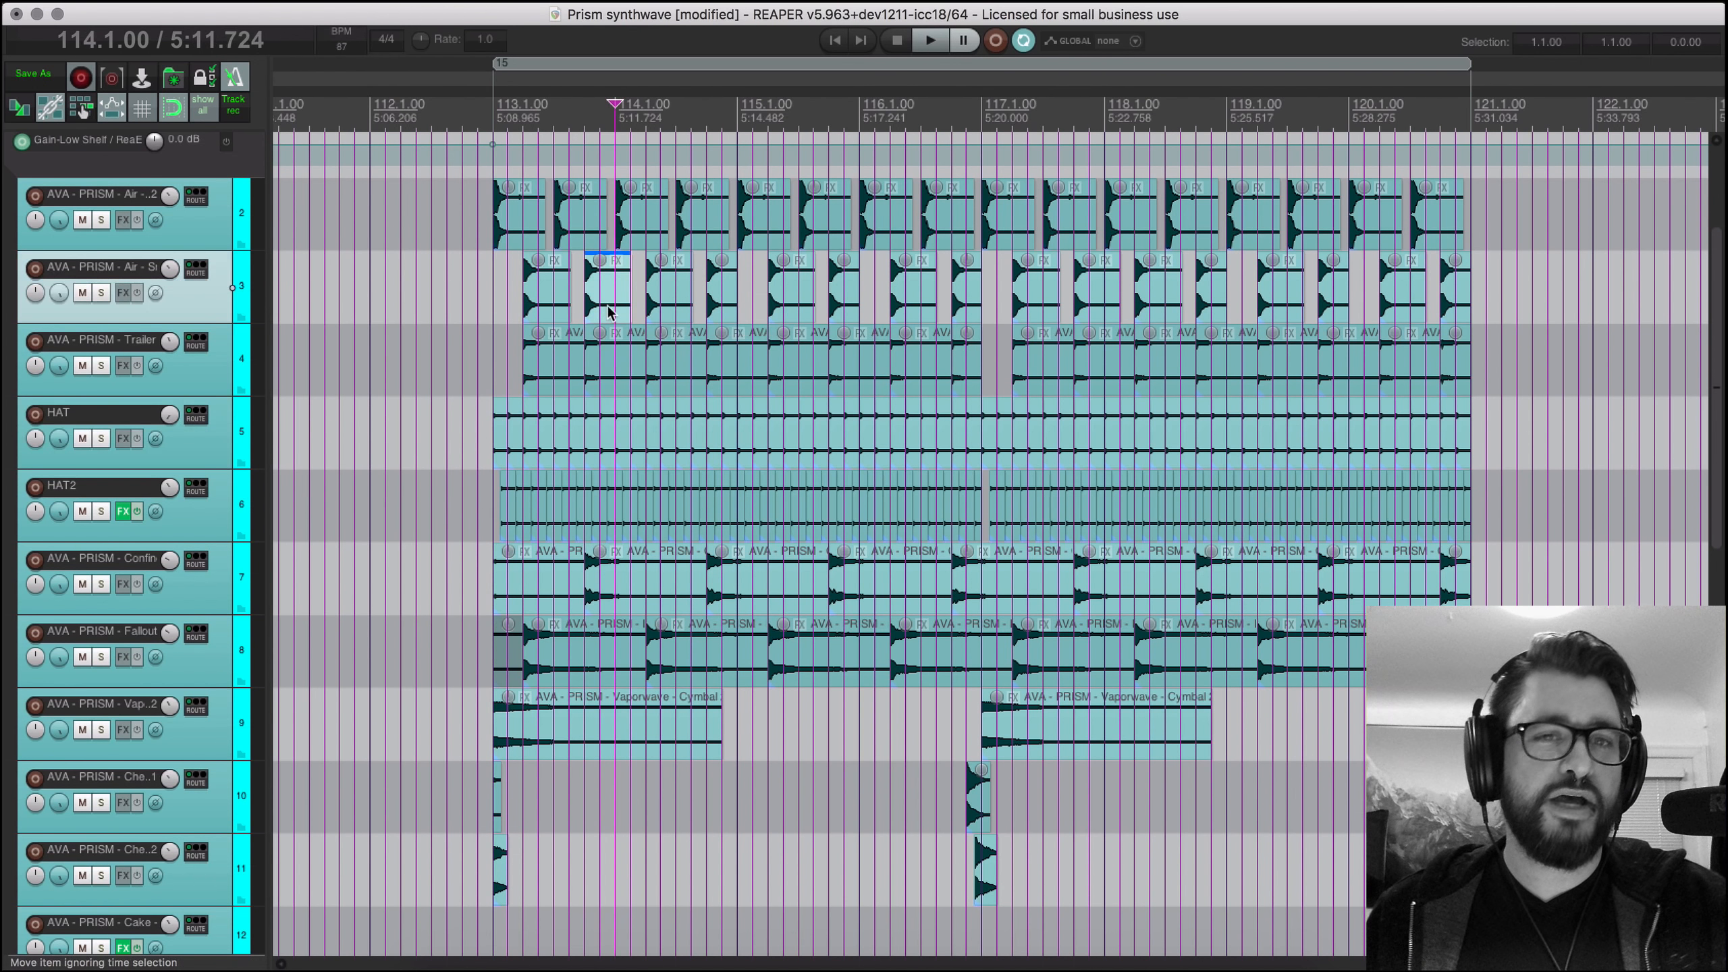
{"action": "scroll", "coordinate": [613, 314], "scroll_direction": "up", "scroll_amount": 5}
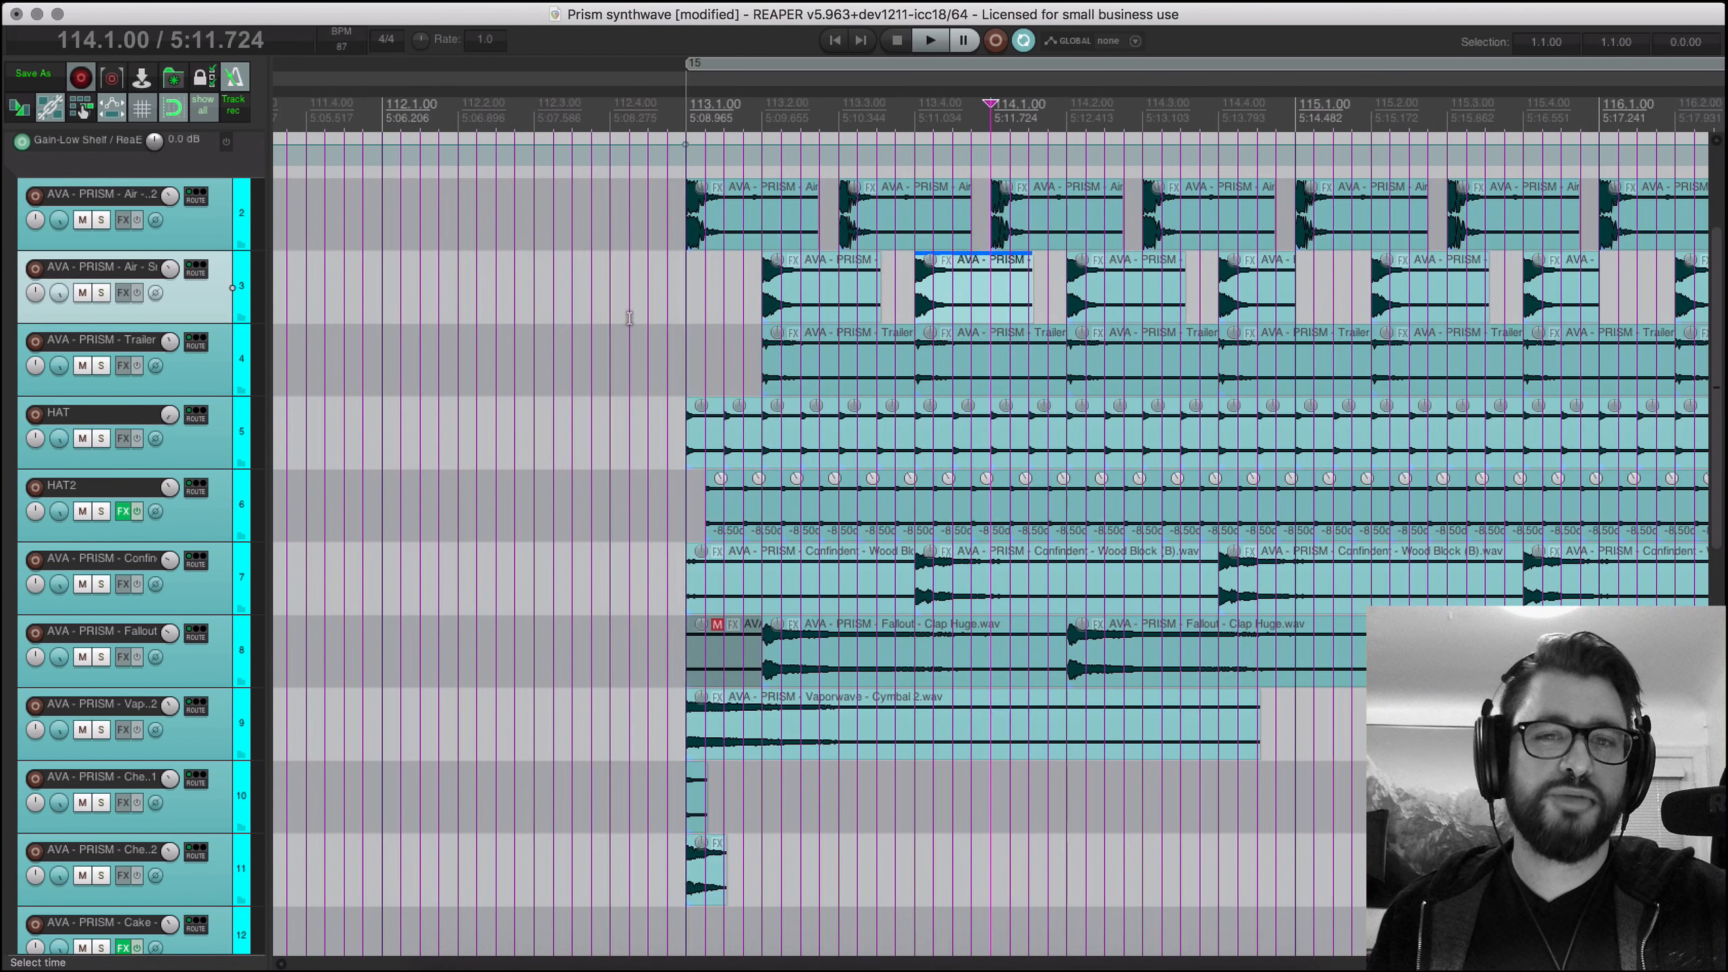
{"action": "scroll", "coordinate": [808, 332], "scroll_direction": "down", "scroll_amount": 4}
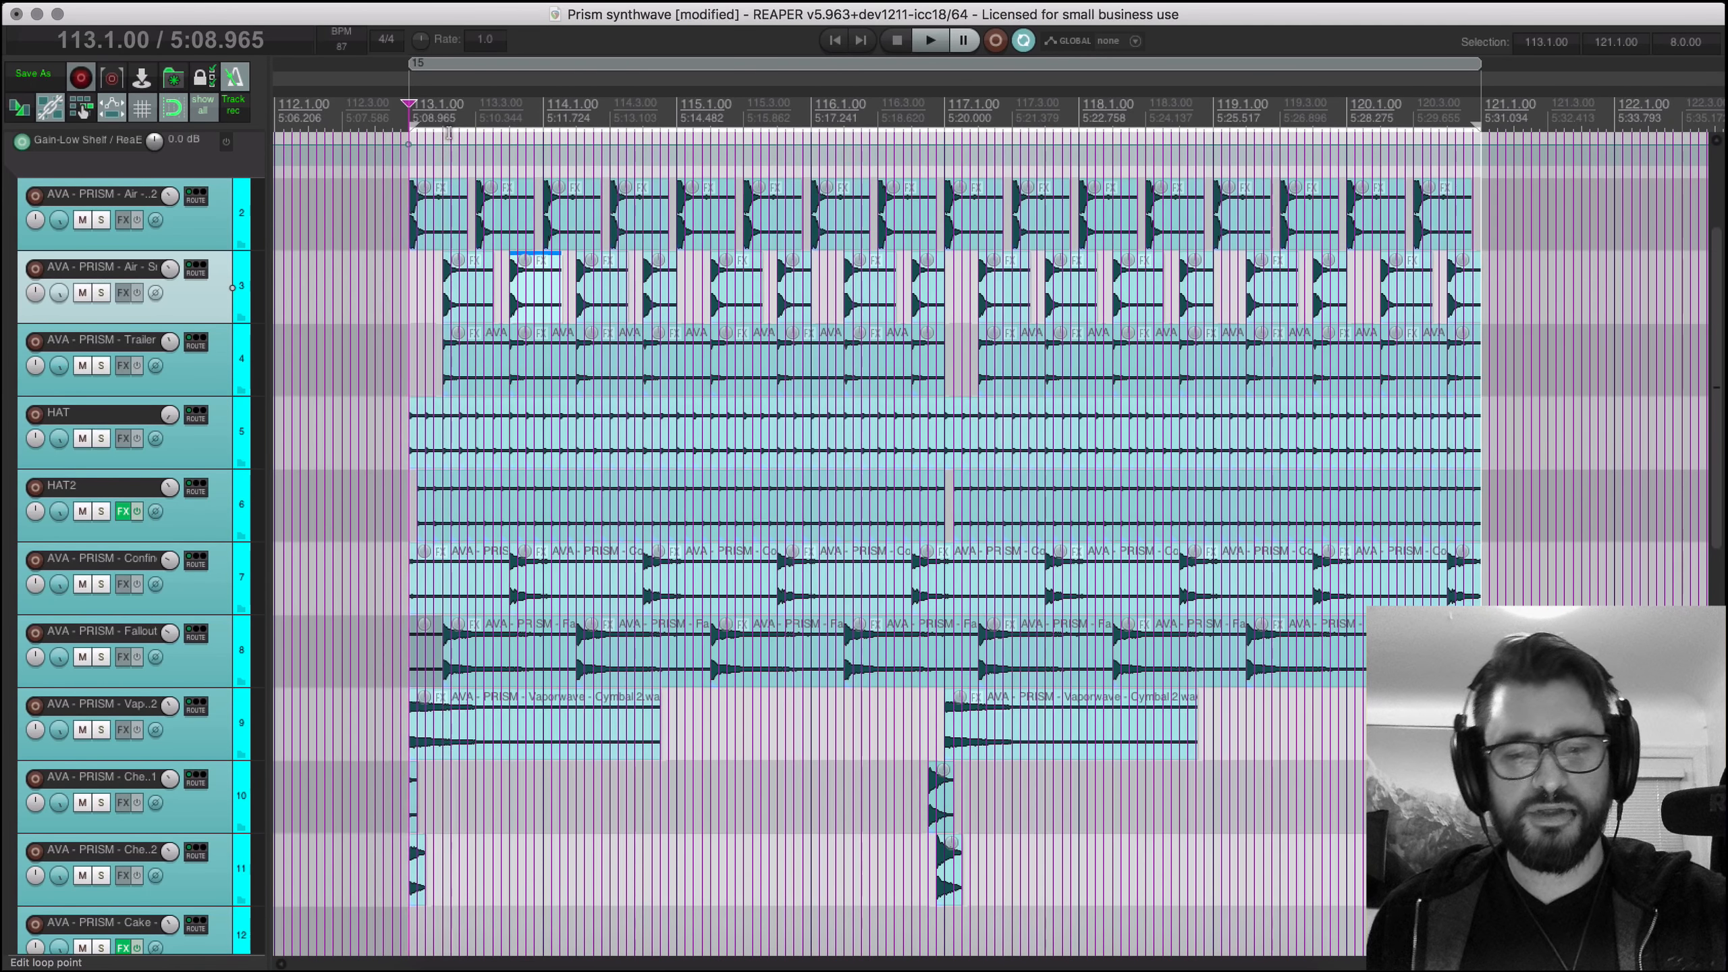
{"action": "key", "text": "space"}
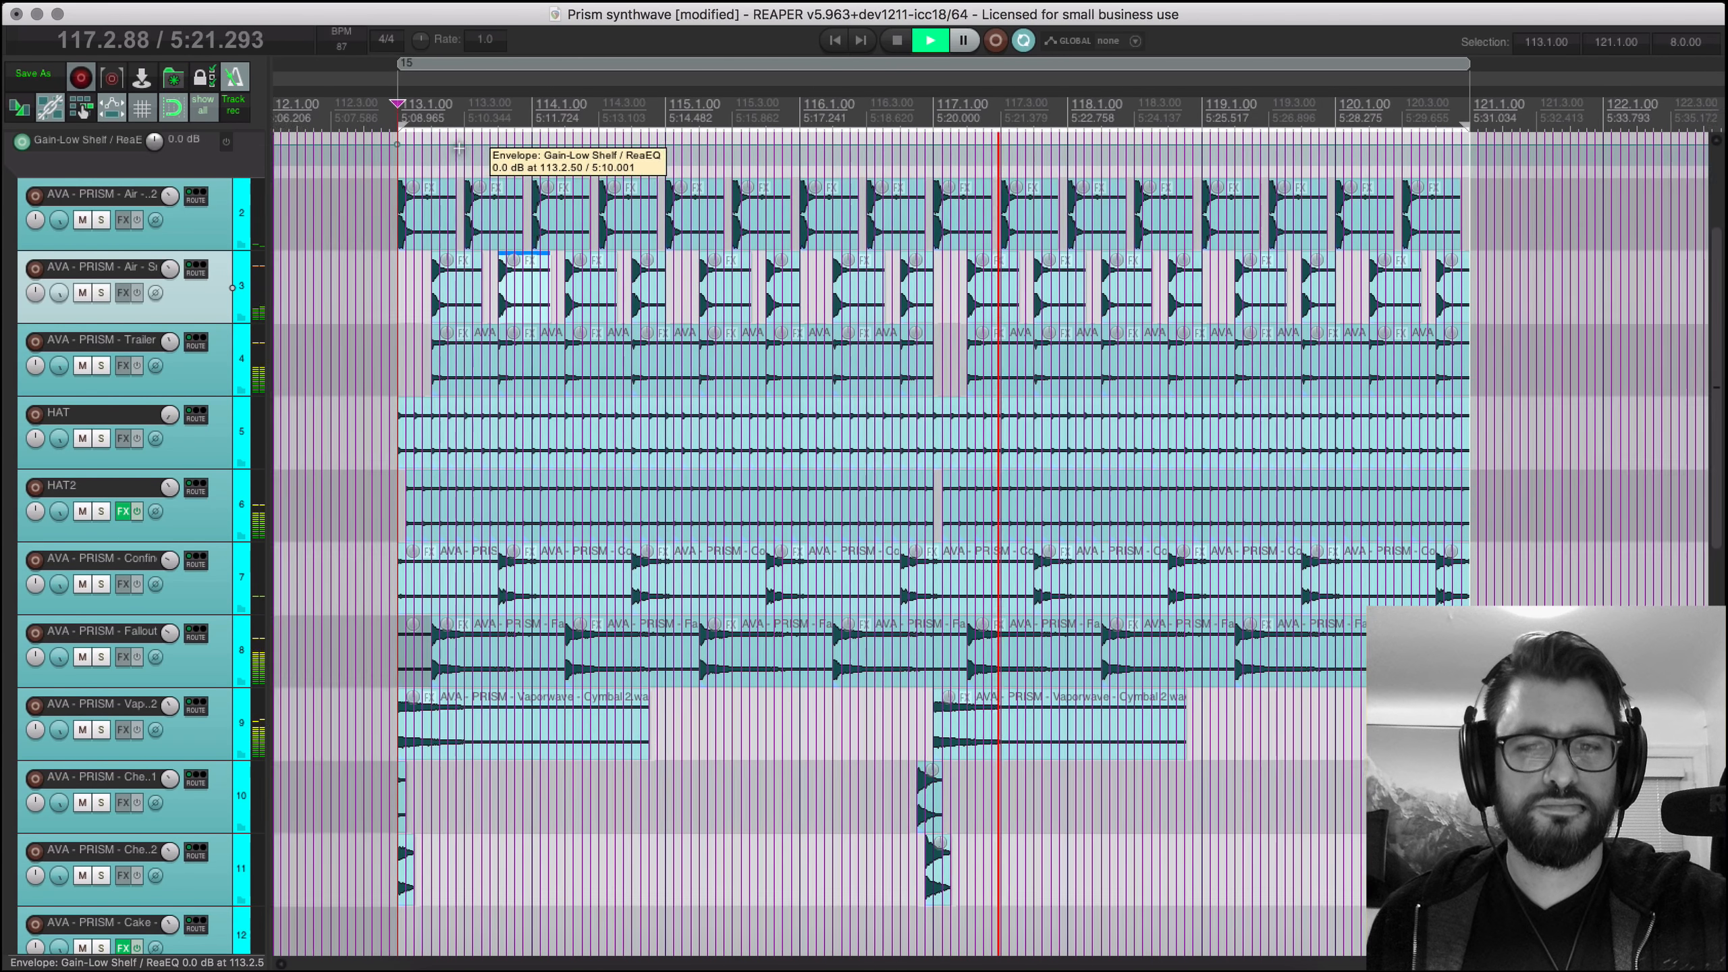
Step: Unmute both MIDI items on the Thorn CM track 16 in the Synths folder
{"action": "scroll", "coordinate": [503, 157], "scroll_direction": "left", "scroll_amount": 3}
{"action": "scroll", "coordinate": [520, 185], "scroll_direction": "down", "scroll_amount": 3}
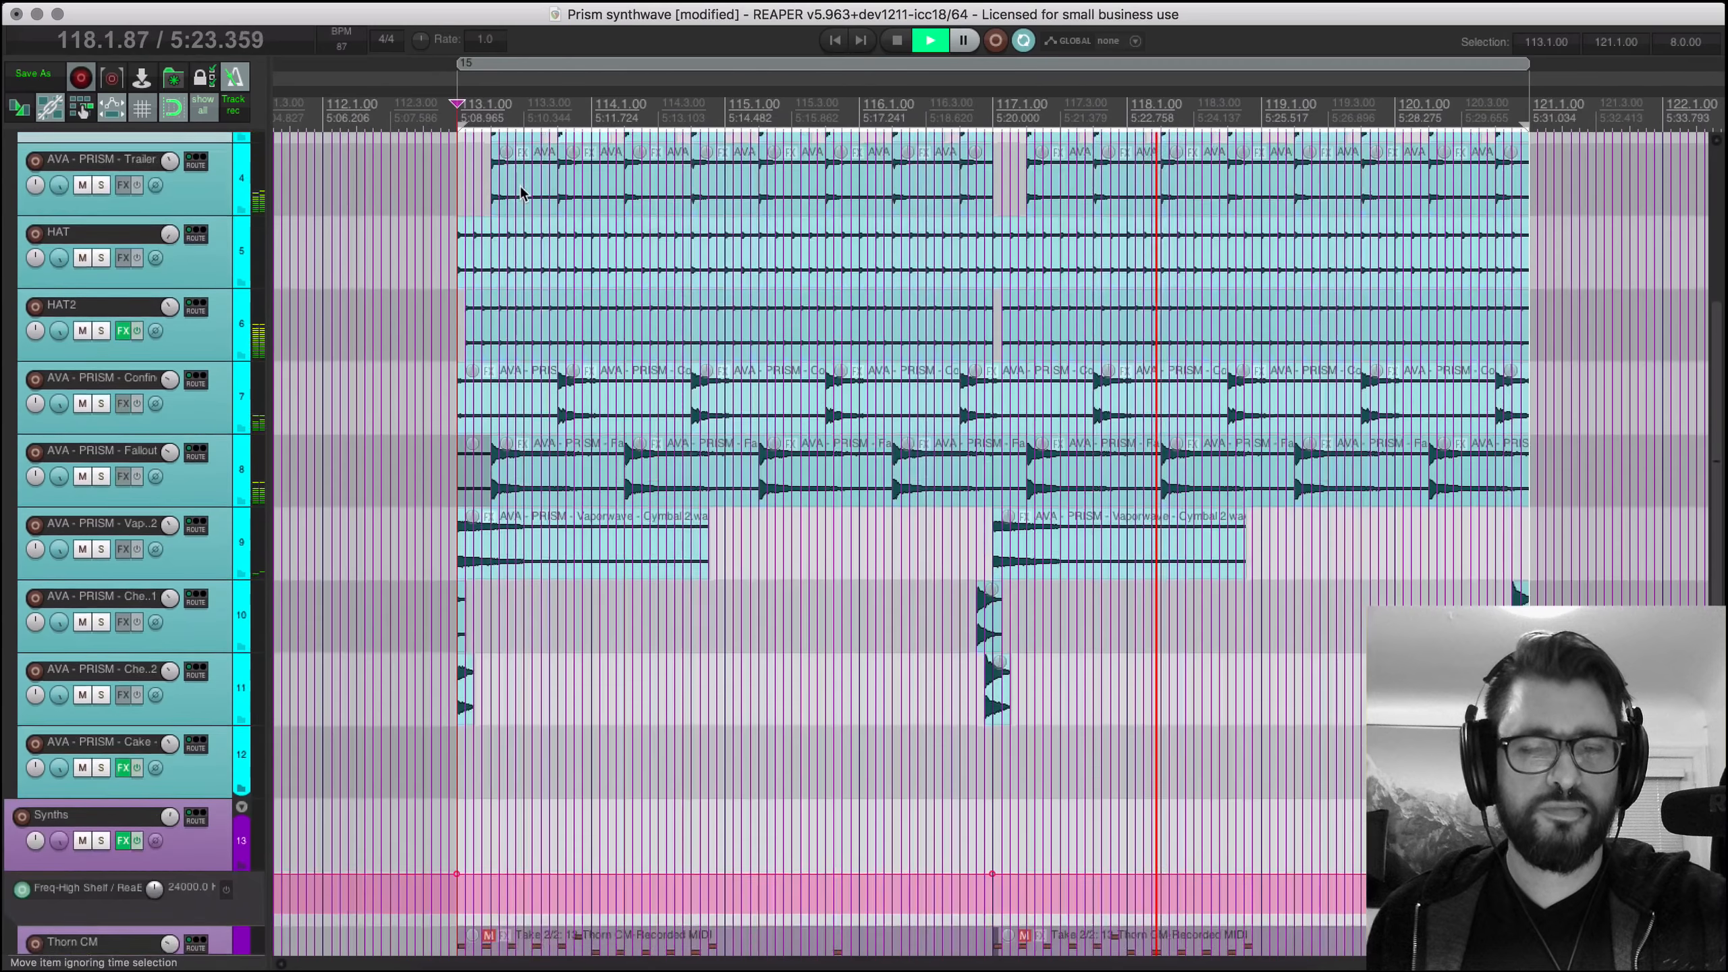
{"action": "scroll", "coordinate": [519, 186], "scroll_direction": "down", "scroll_amount": 3}
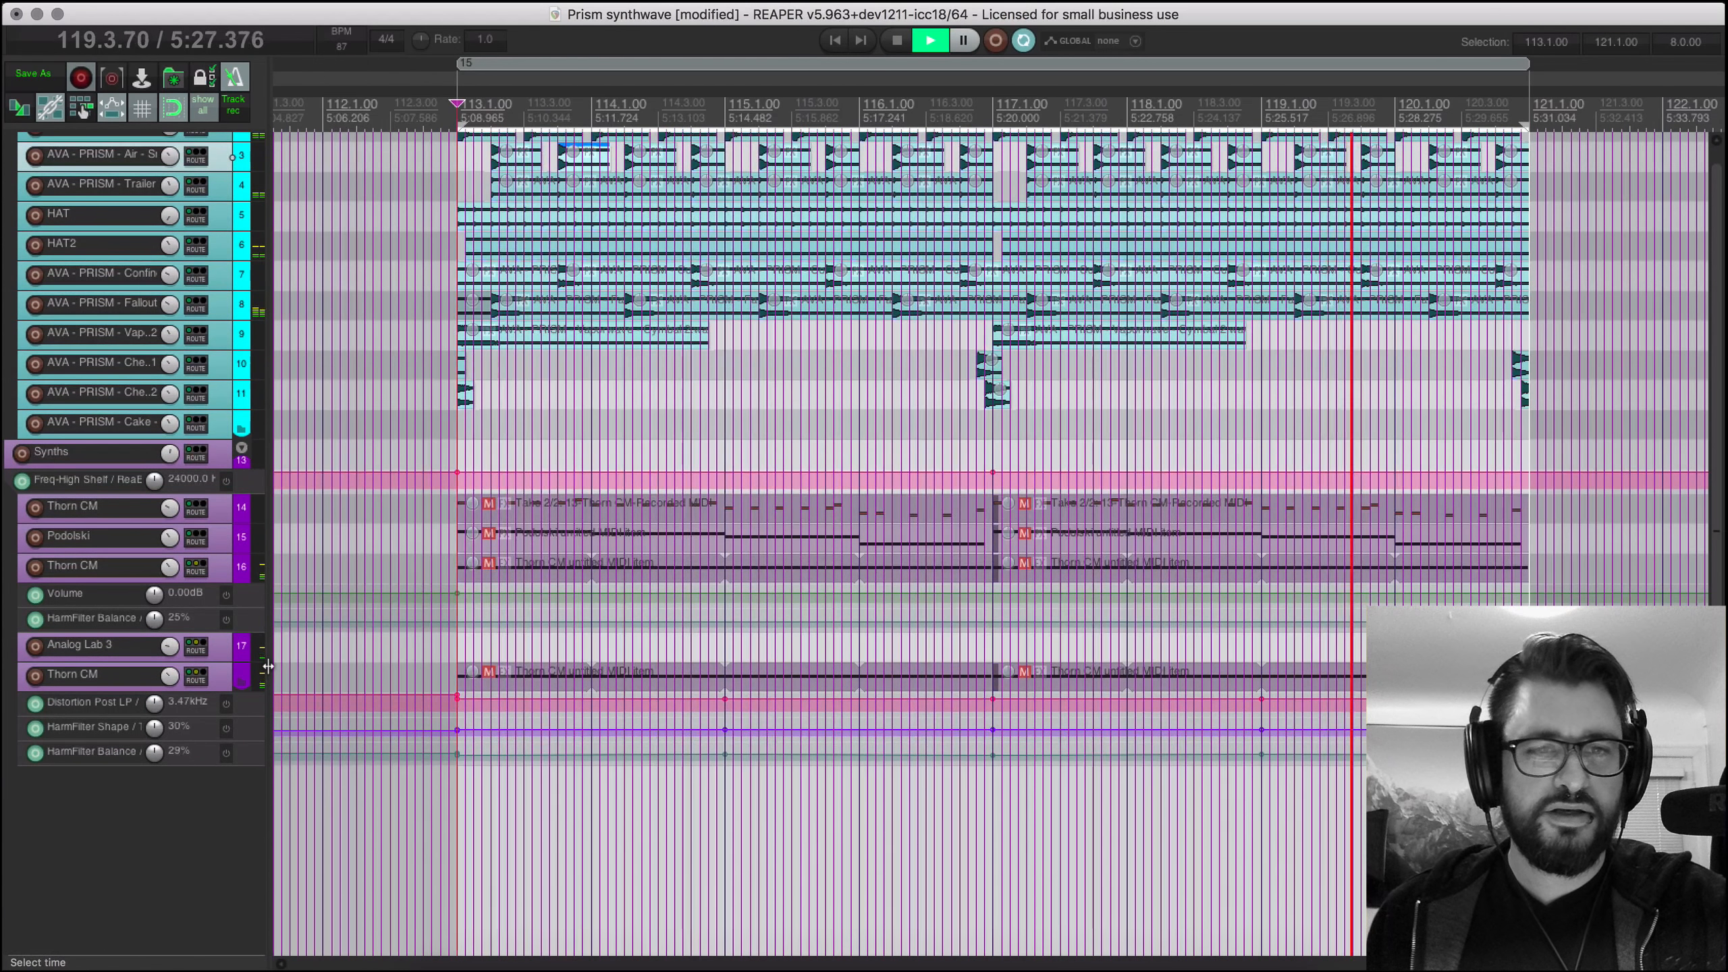
{"action": "scroll", "coordinate": [266, 664], "scroll_direction": "left", "scroll_amount": 3}
{"action": "left_click", "coordinate": [220, 572]}
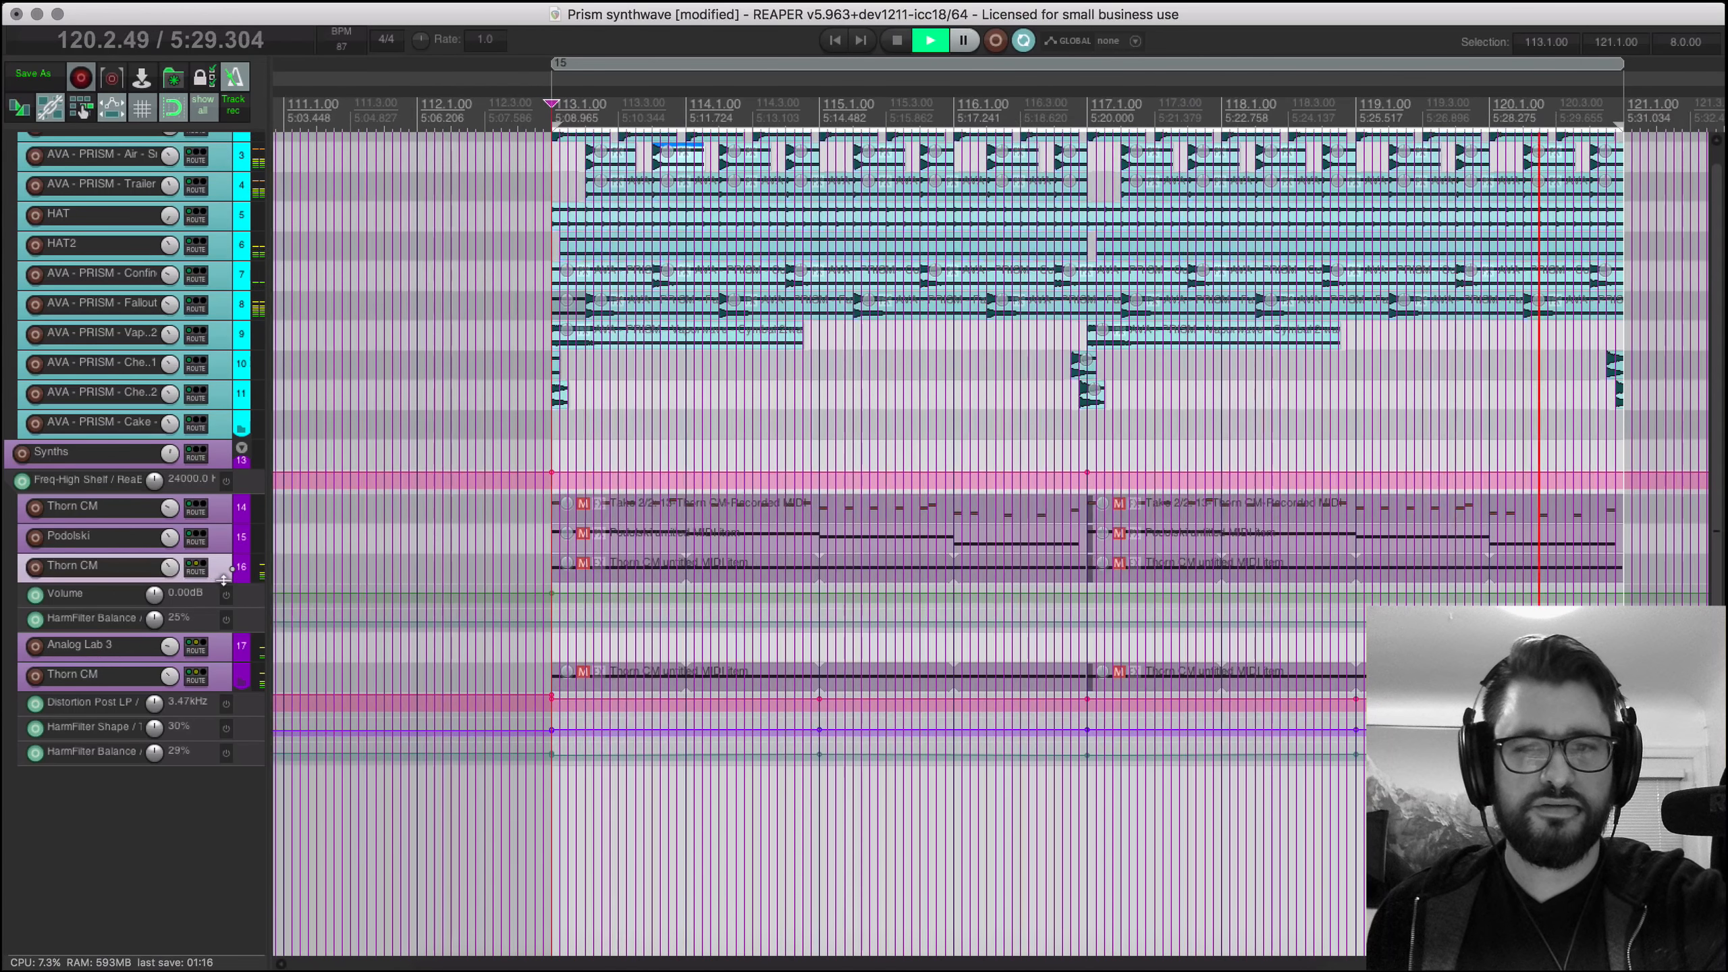
{"action": "left_click", "coordinate": [611, 575]}
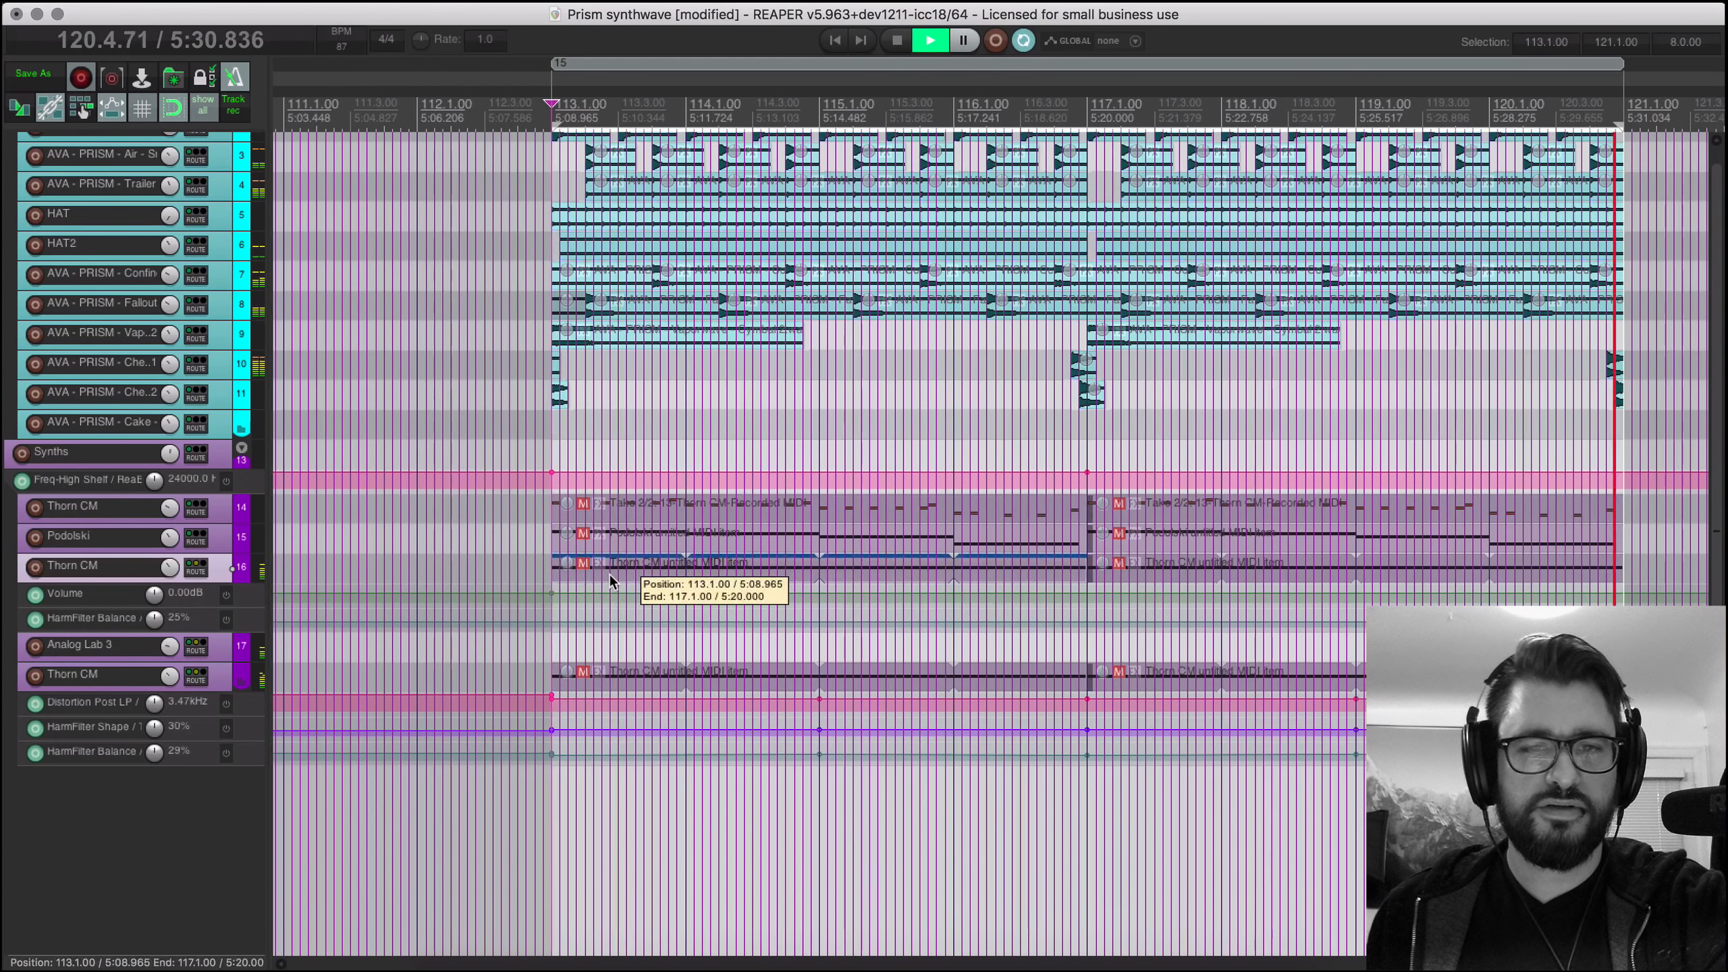
{"action": "left_click", "coordinate": [1172, 572]}
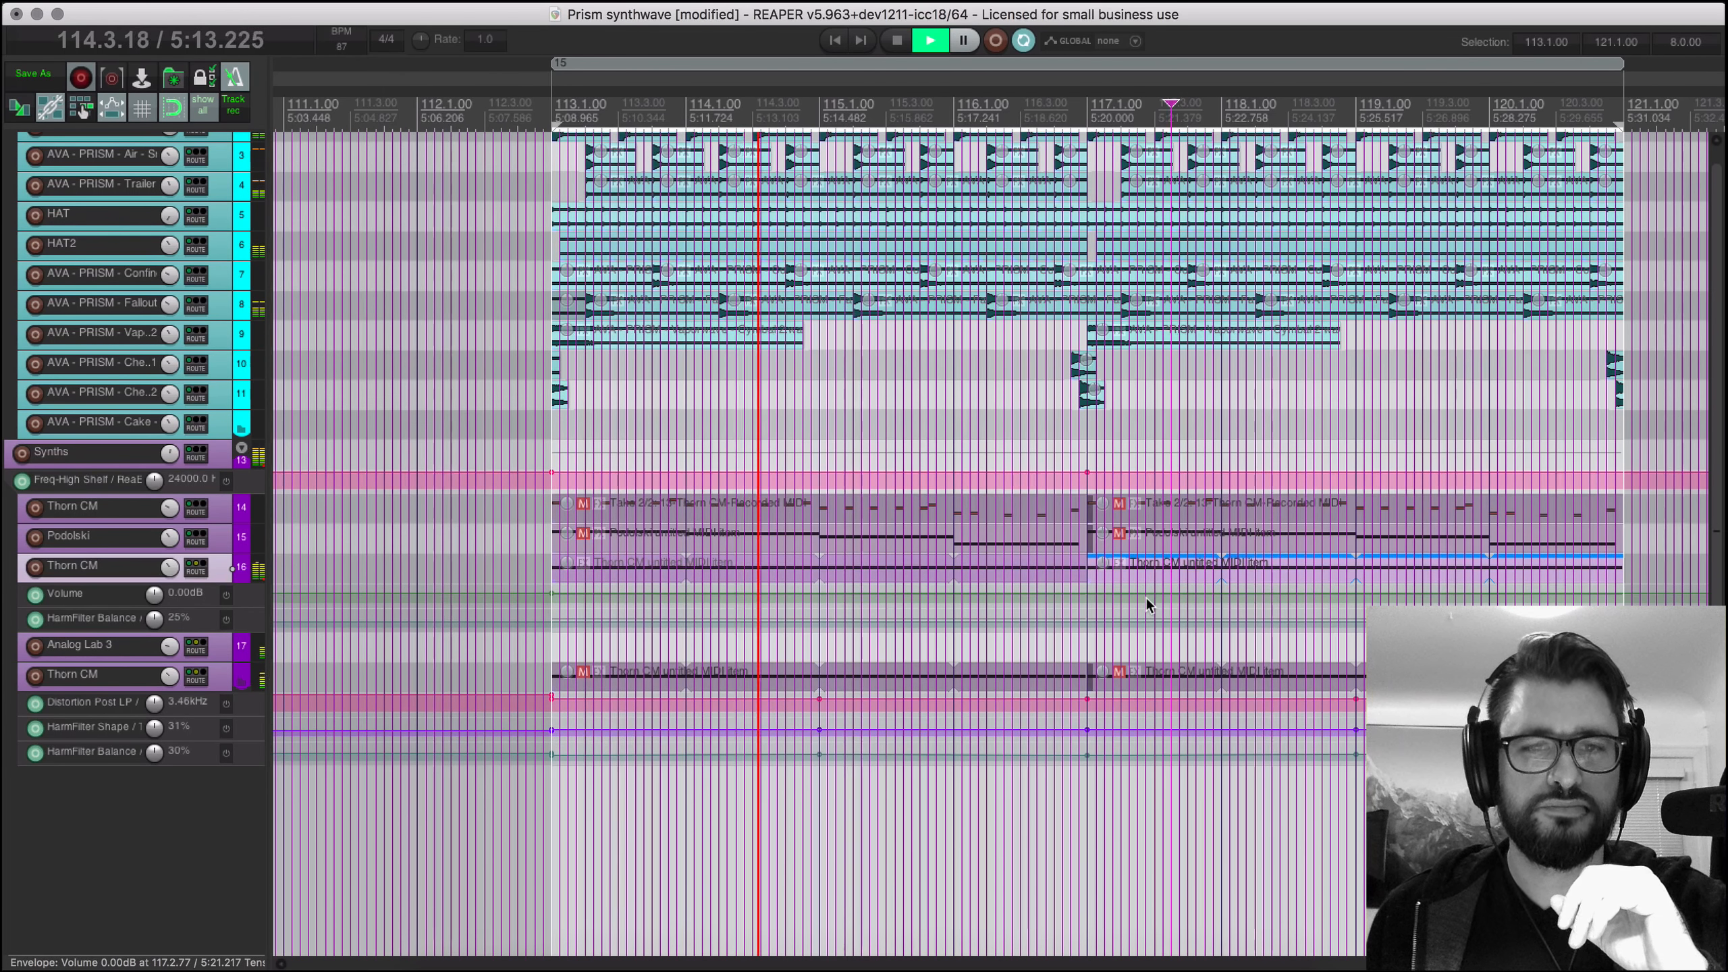
Step: Enlarge the Thorn CM track 16 and open its Thorn CM synth, placing the plug-in window beside the track list
{"action": "scroll", "coordinate": [215, 580], "scroll_direction": "up", "scroll_amount": 3}
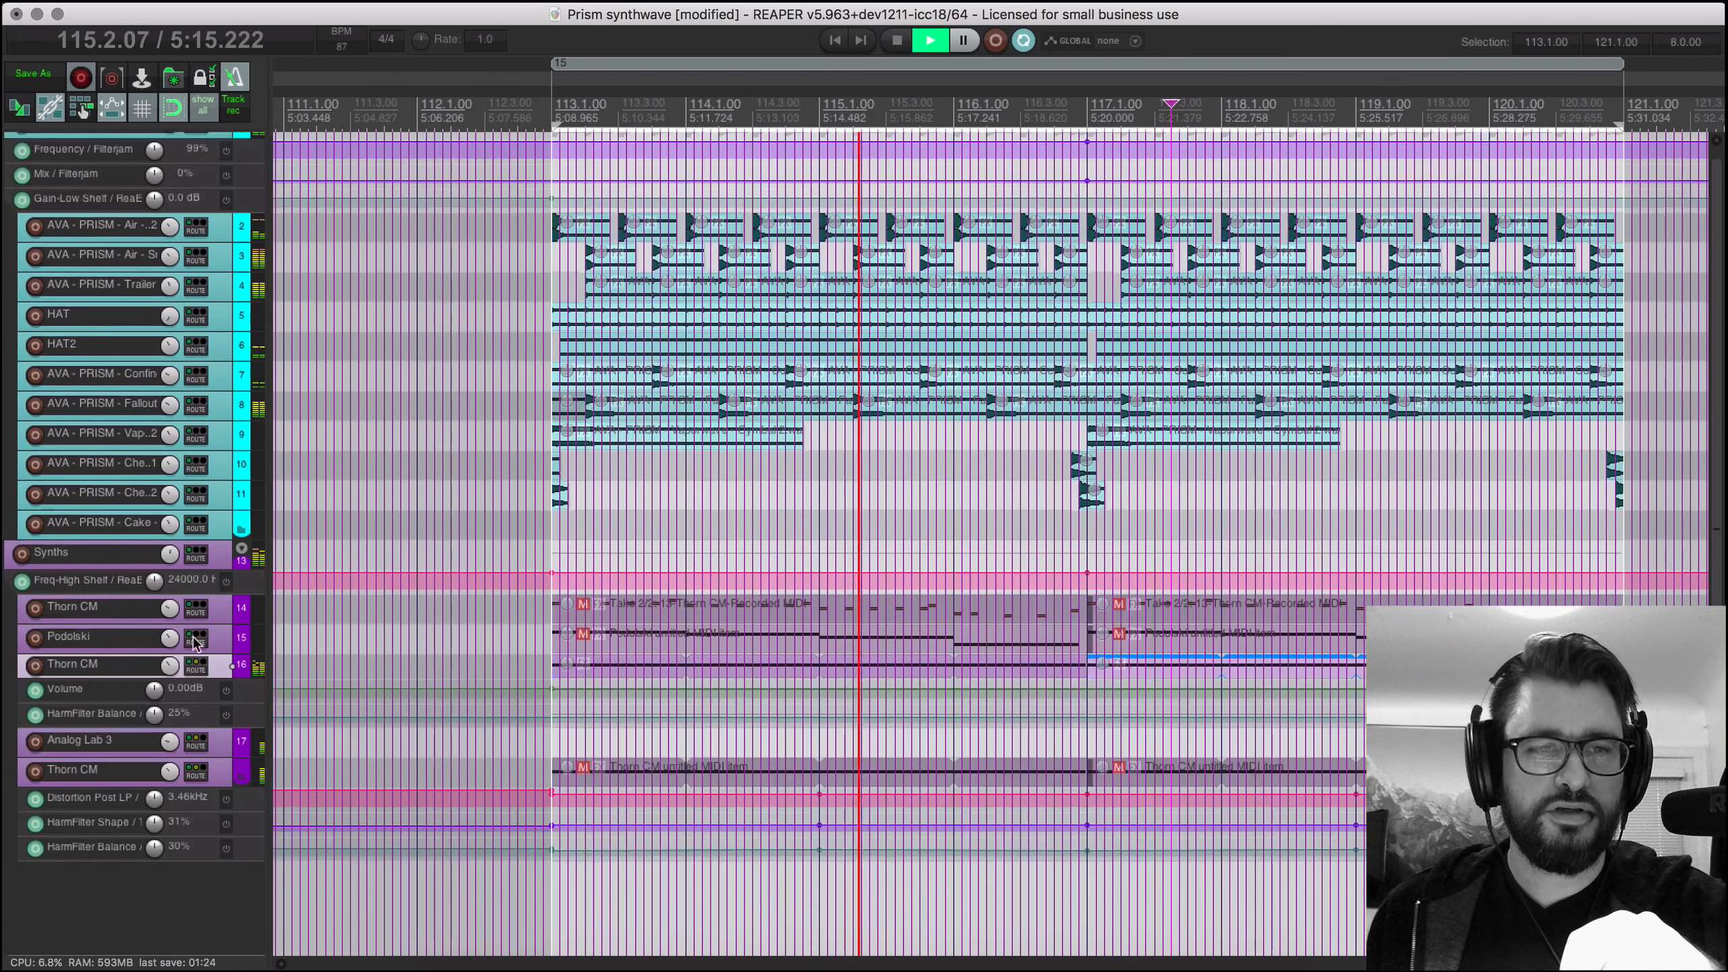
{"action": "left_click_drag", "start_coordinate": [213, 674], "coordinate": [204, 811]}
{"action": "right_click", "coordinate": [125, 690]}
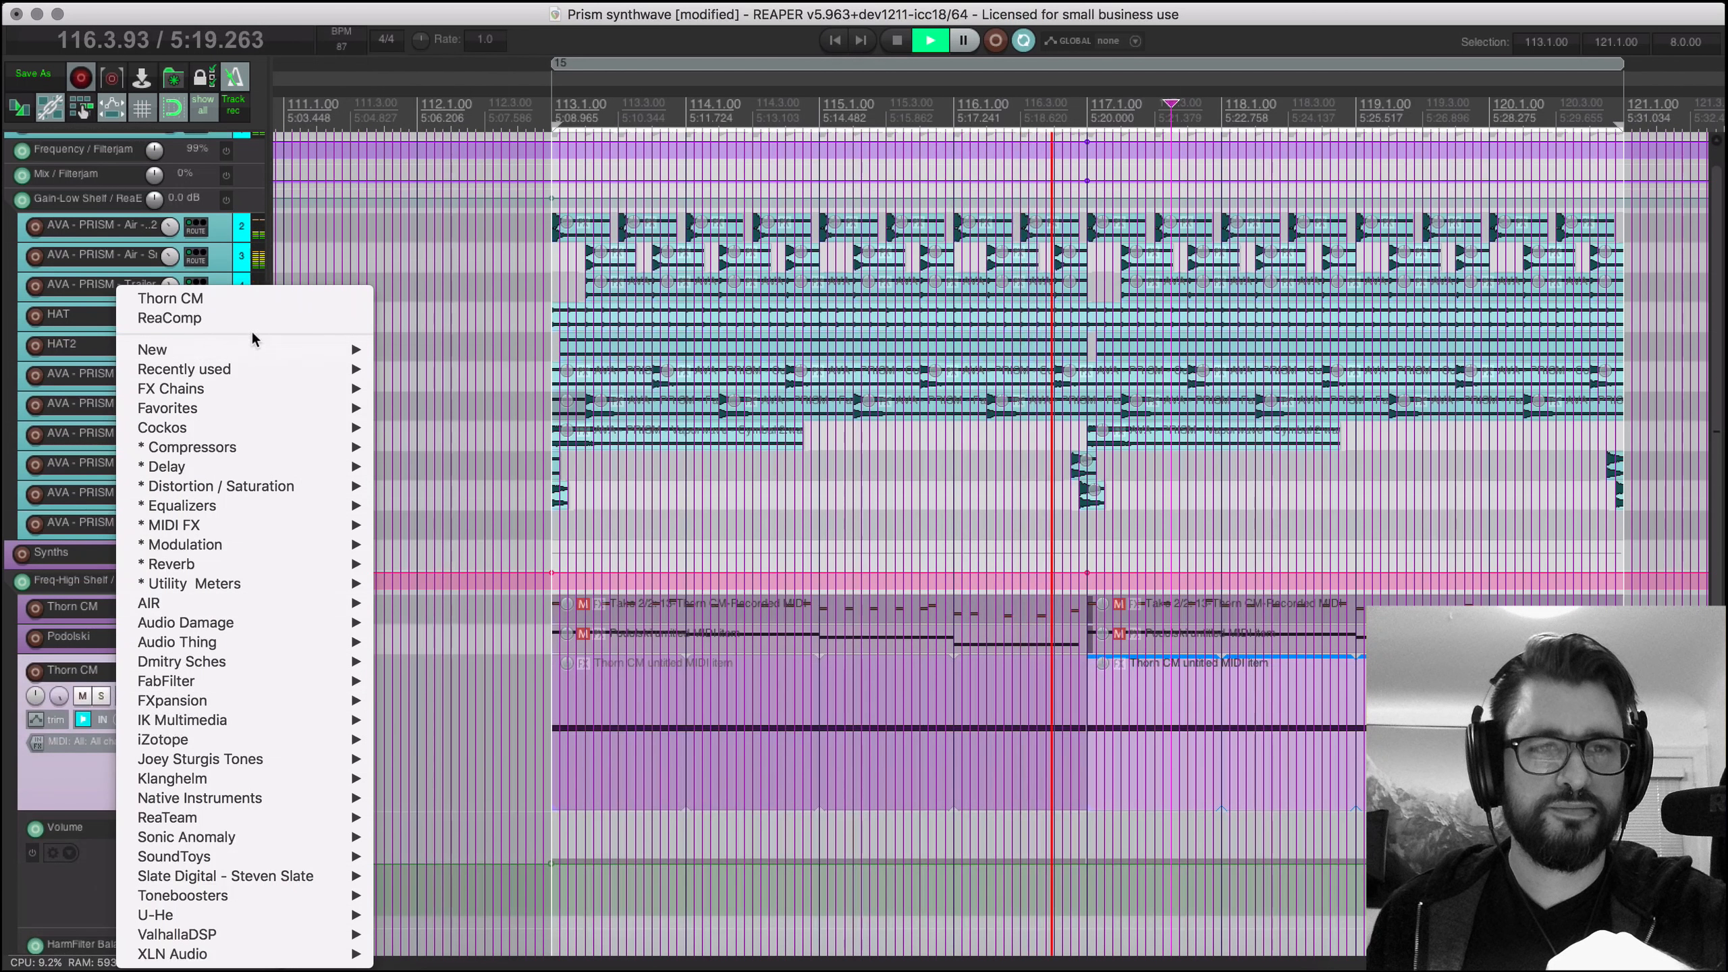
{"action": "left_click", "coordinate": [235, 298]}
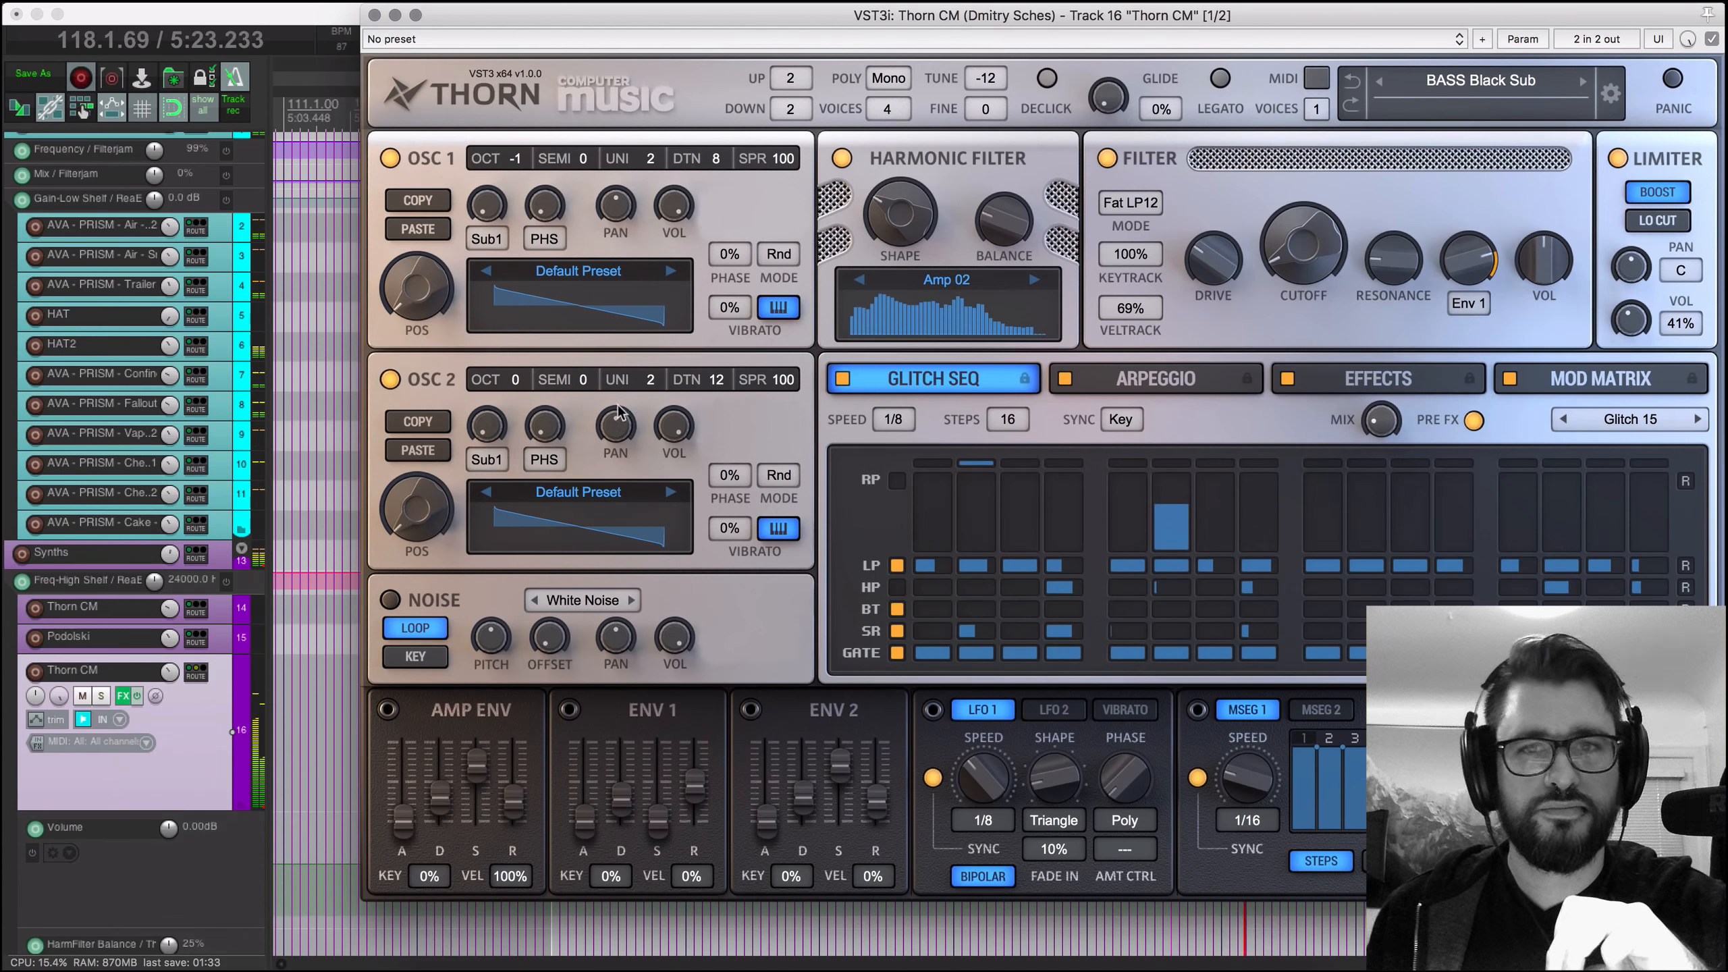
{"action": "left_click_drag", "start_coordinate": [625, 25], "coordinate": [526, 32]}
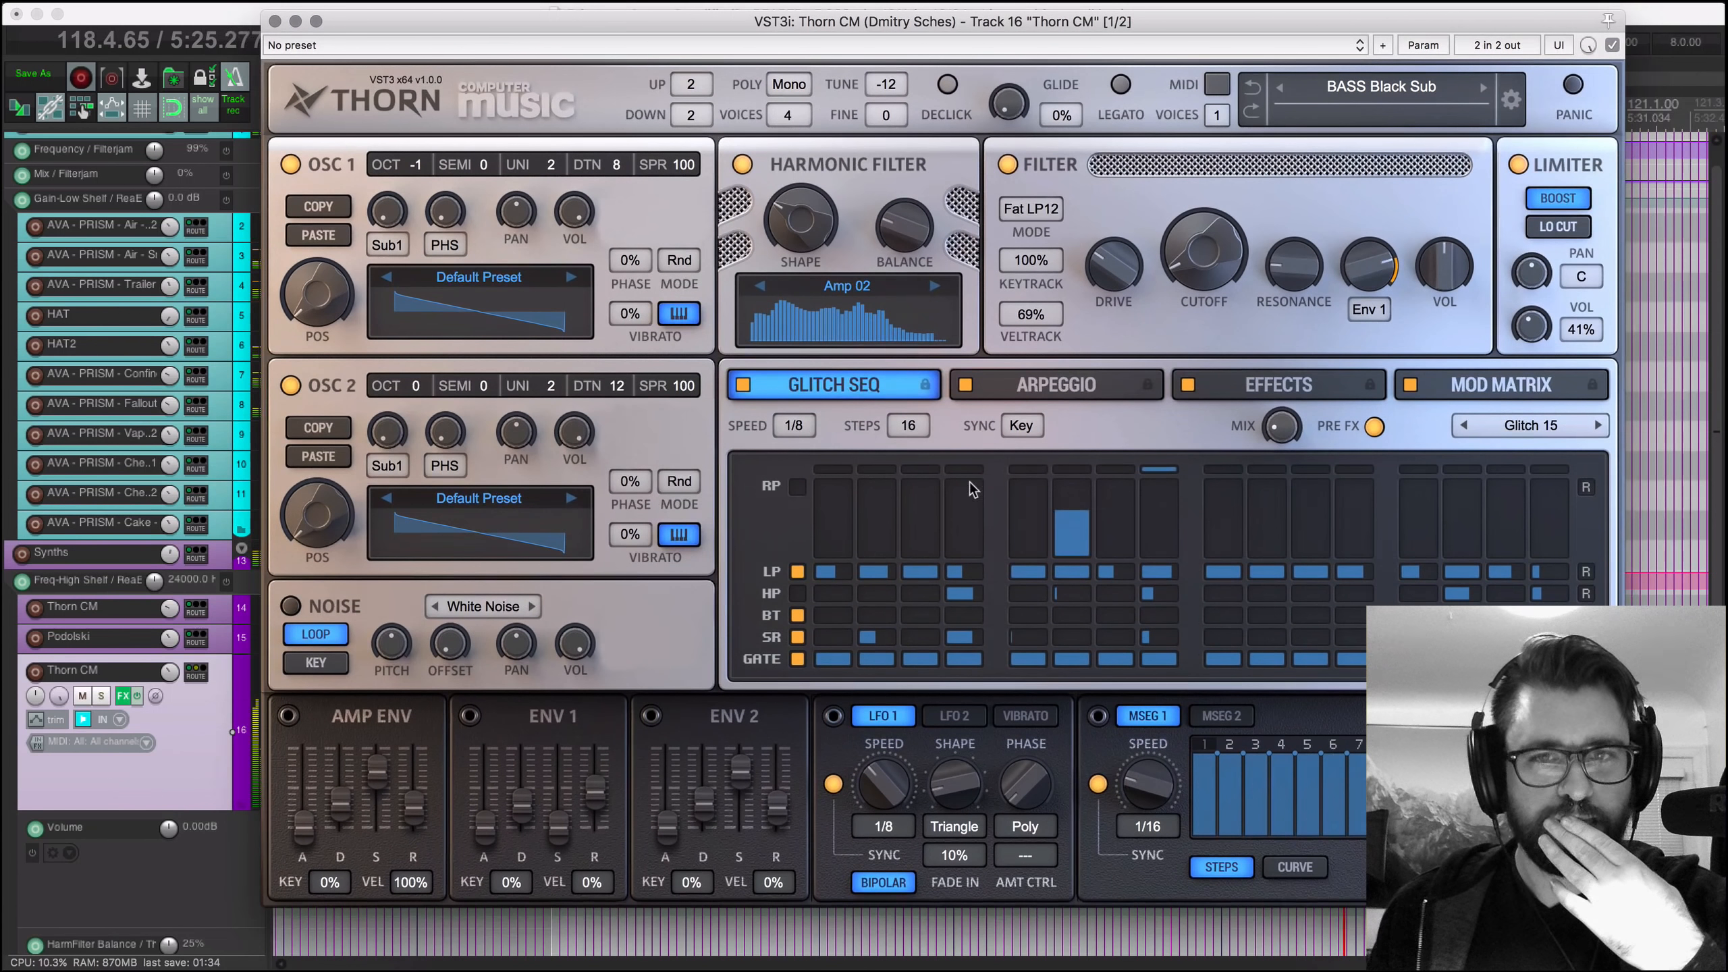
Step: Review the Arpeggio, Effects and Glitch Seq pages of the BASS Black Sub preset
{"action": "left_click", "coordinate": [1068, 380]}
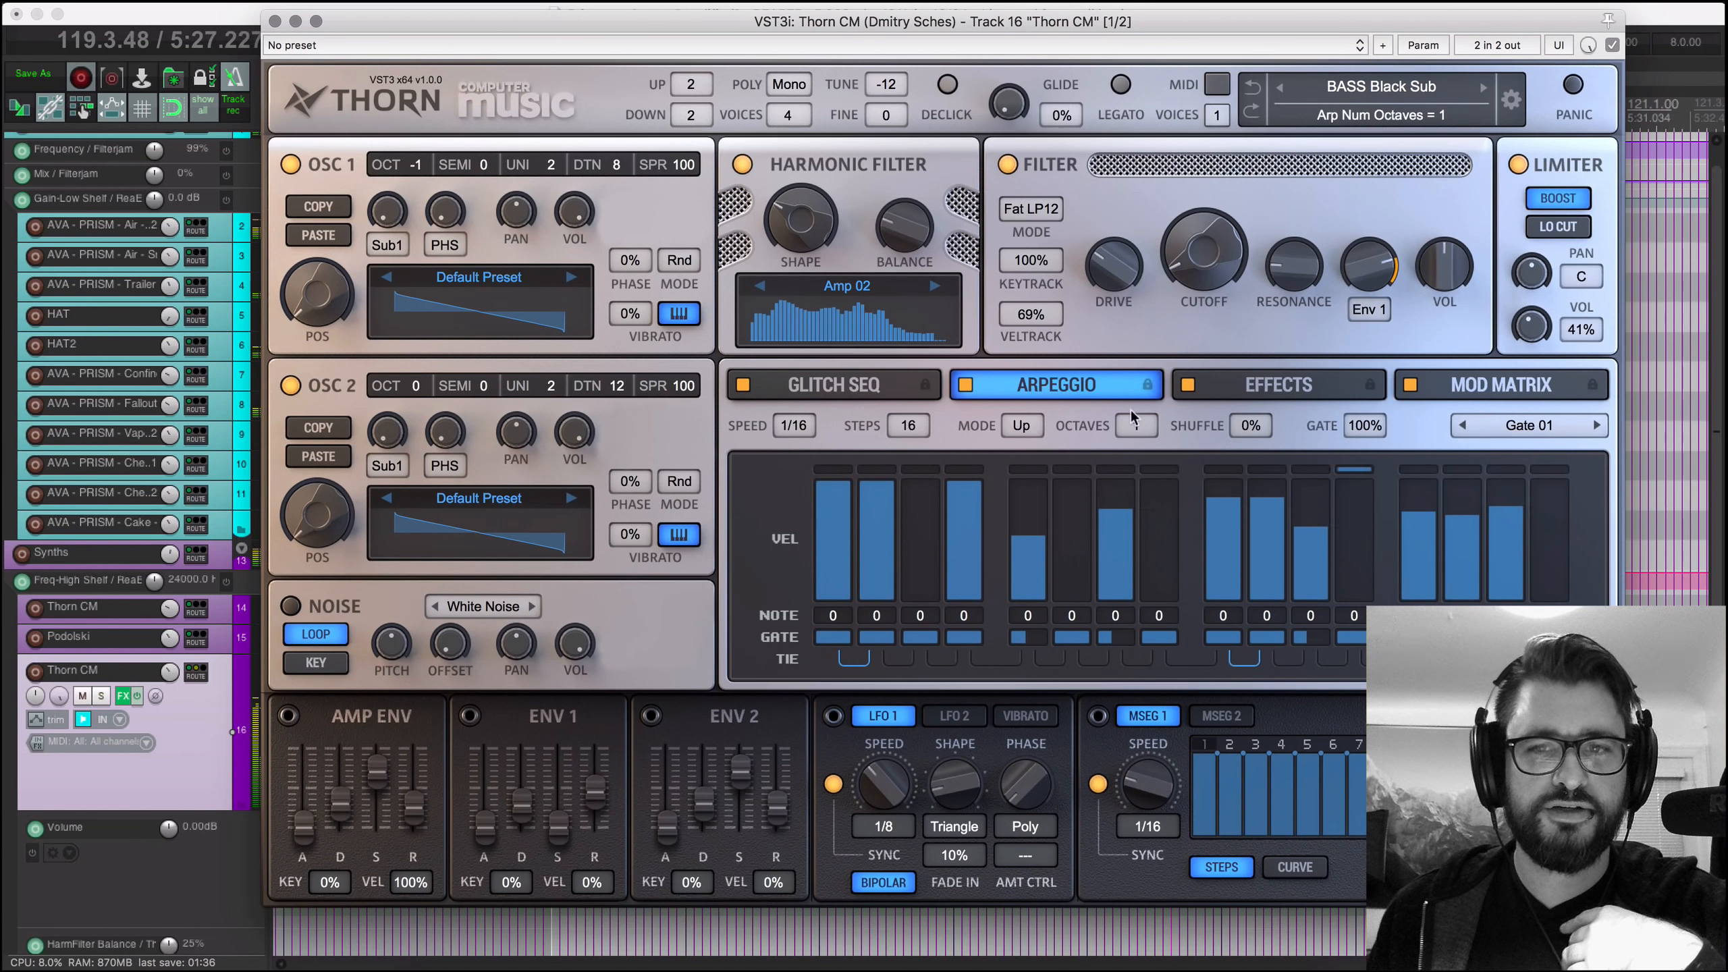
{"action": "left_click", "coordinate": [1243, 389]}
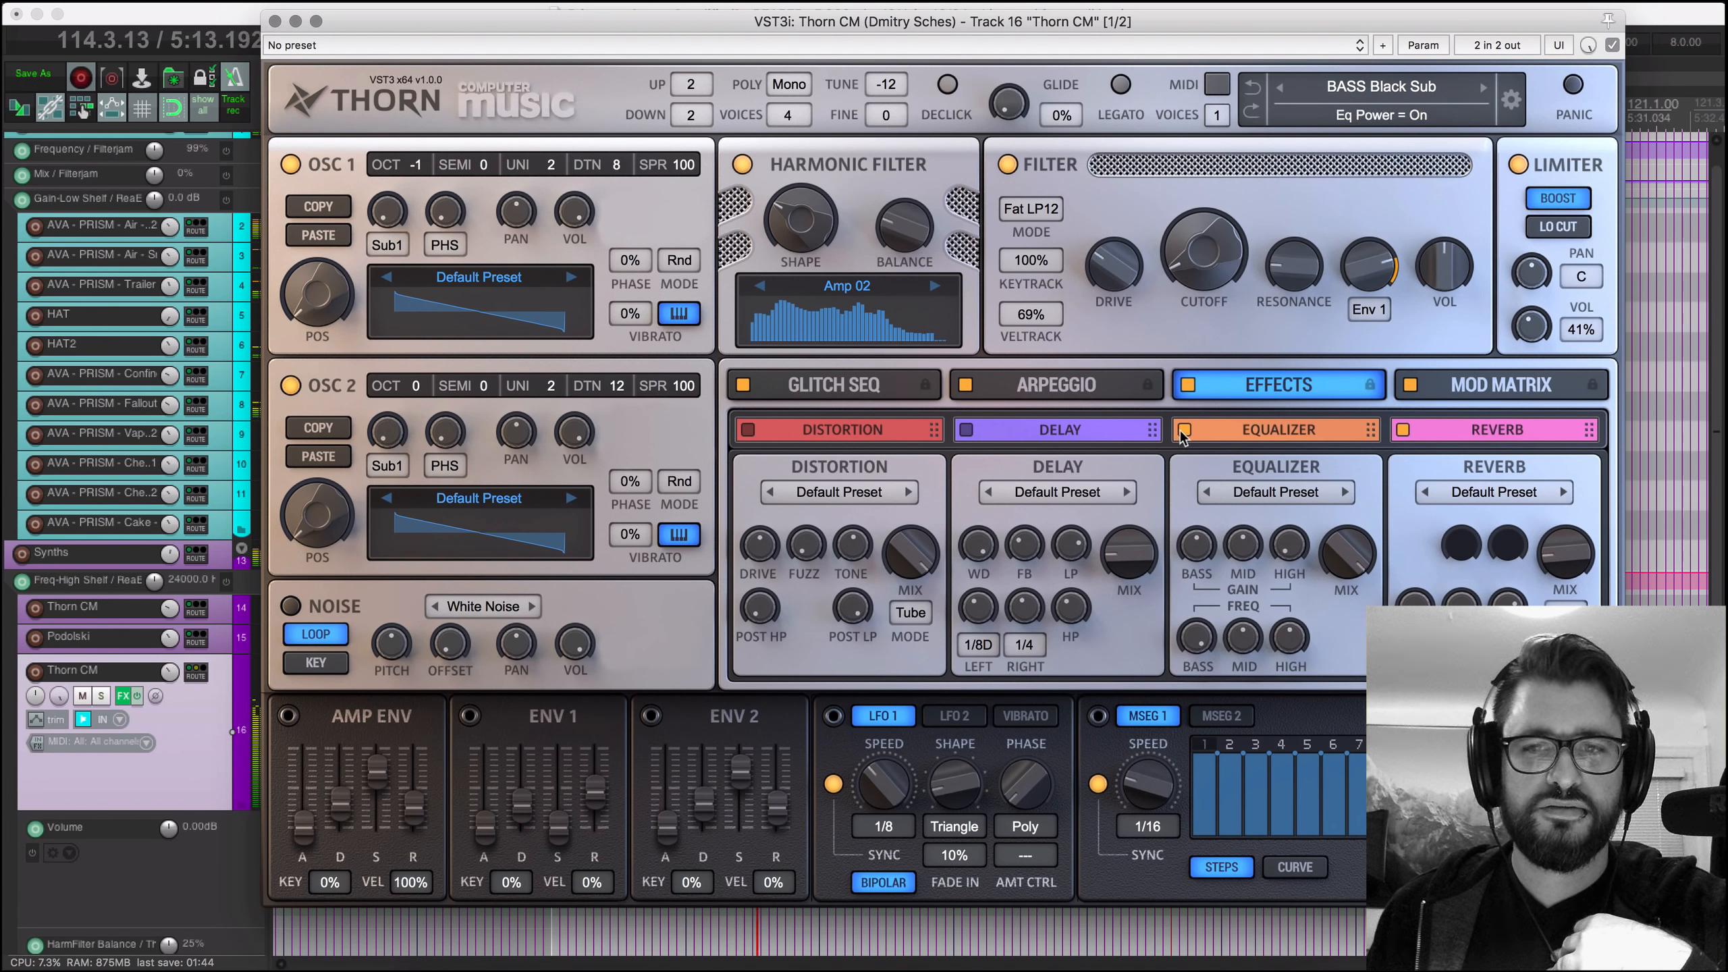
{"action": "left_click", "coordinate": [925, 385]}
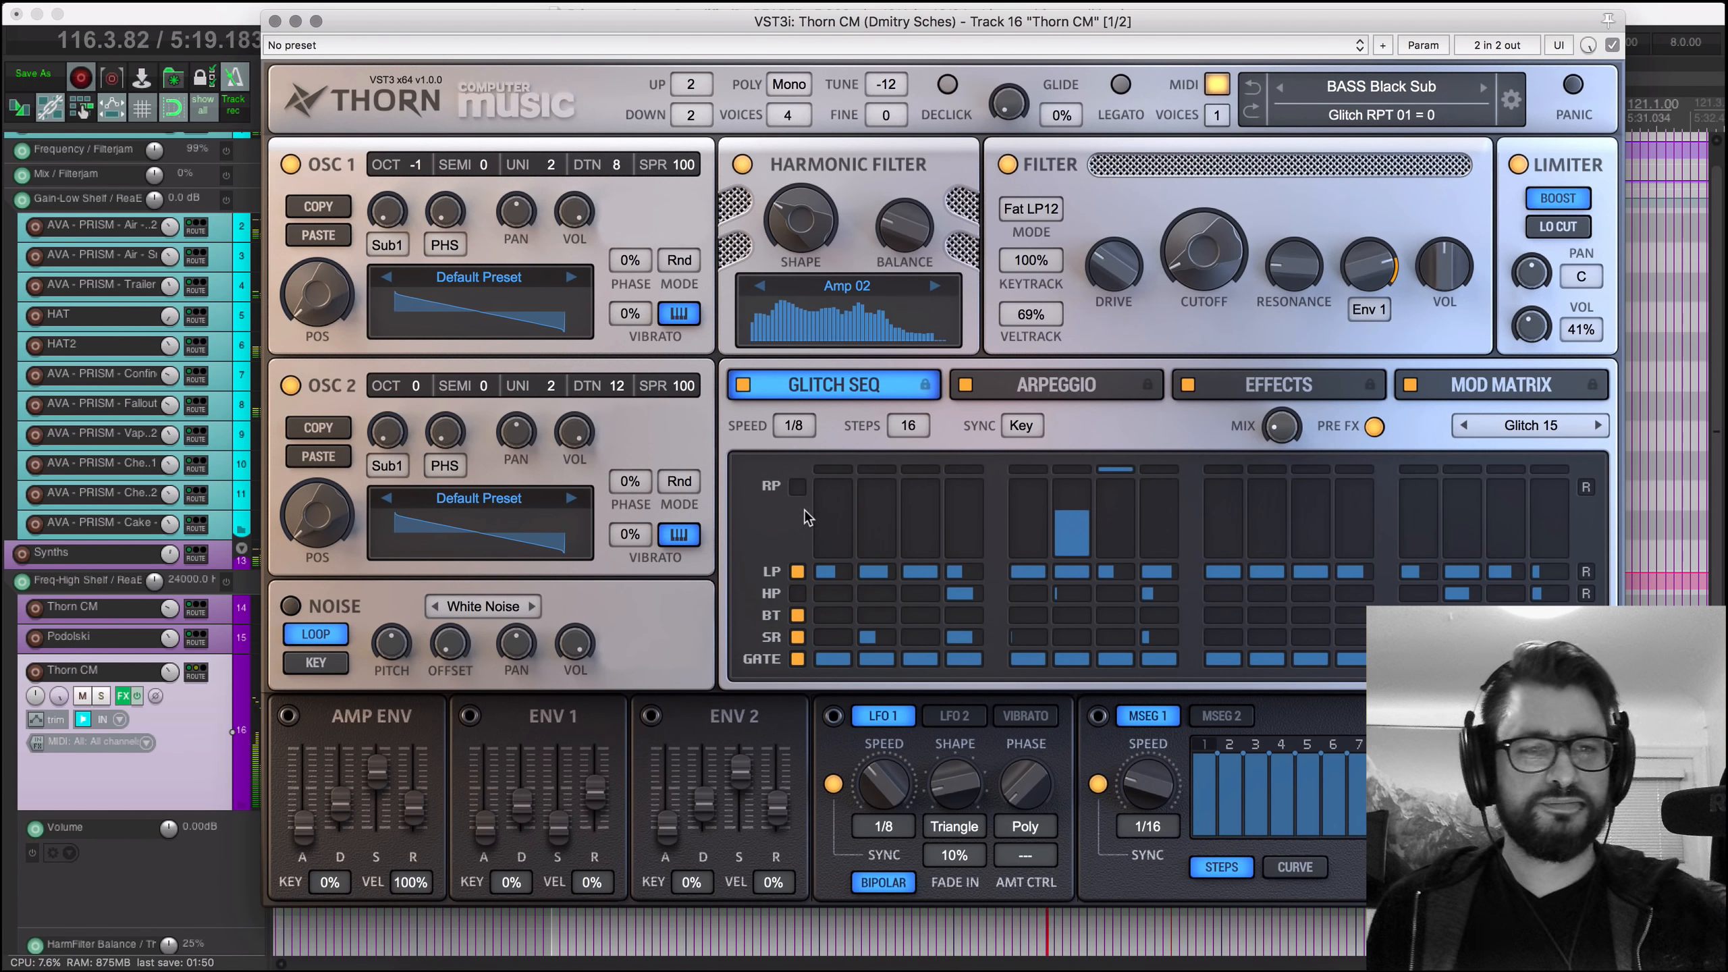
Step: Solo track 16 and audition the glitch sequencer, toggling the RP row and Pre FX and setting the Glitch Mix to 27%
{"action": "left_click", "coordinate": [102, 696]}
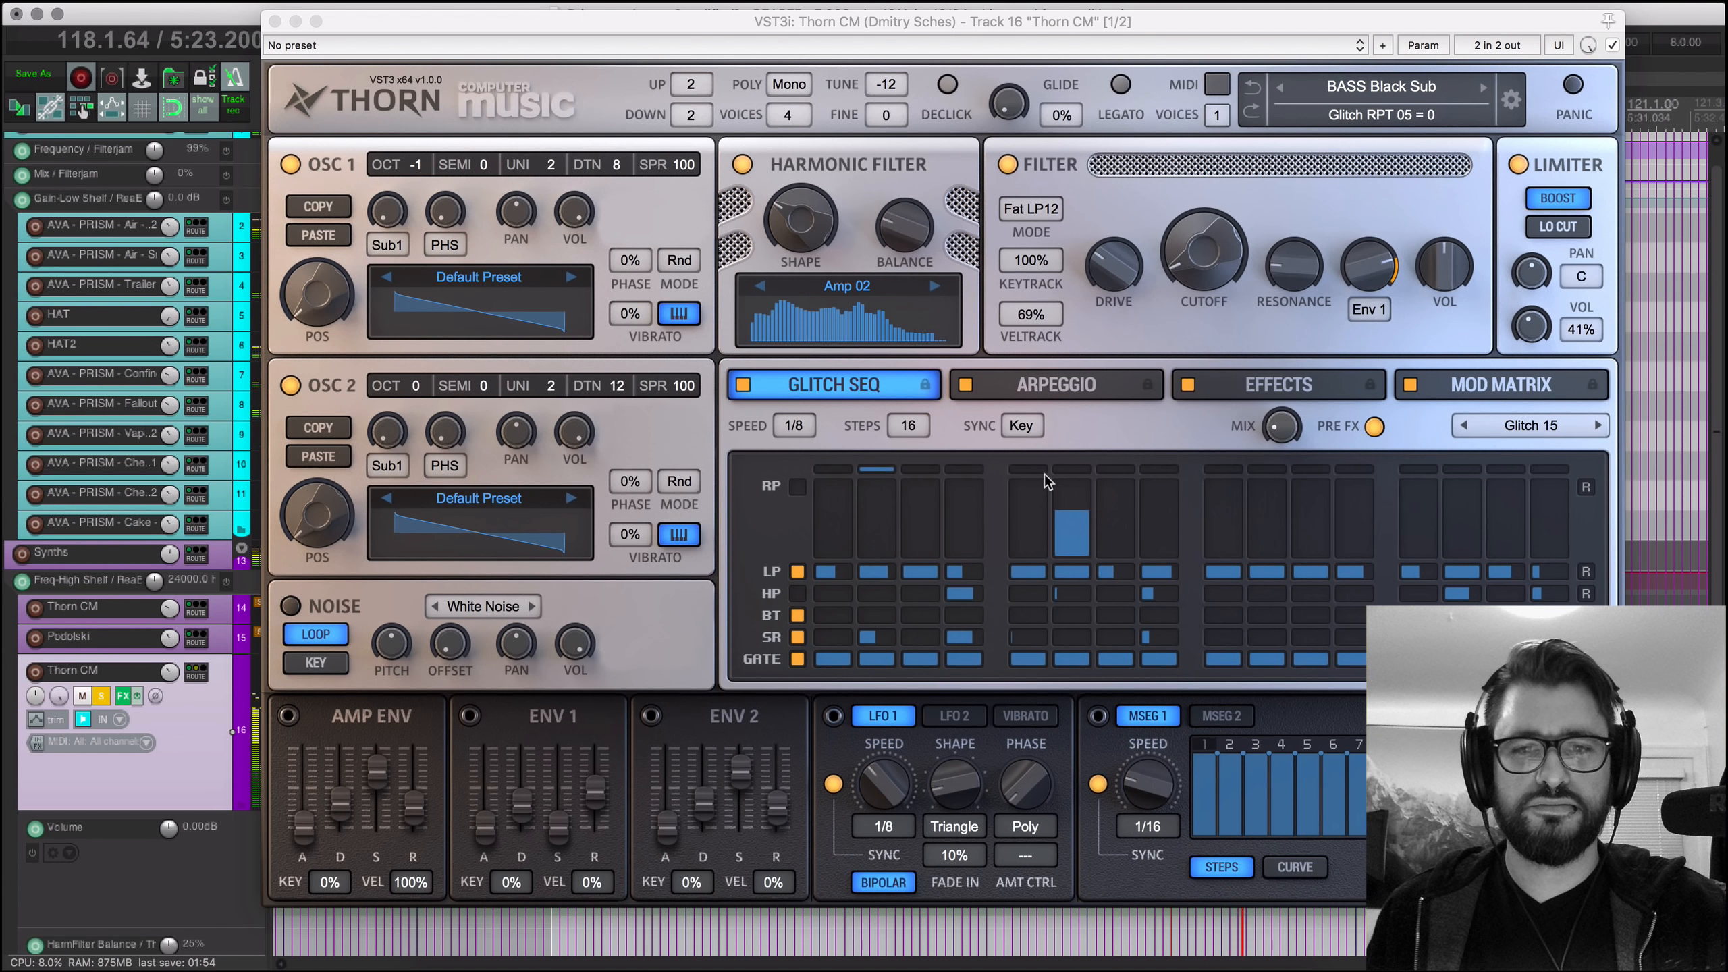
{"action": "left_click", "coordinate": [798, 487]}
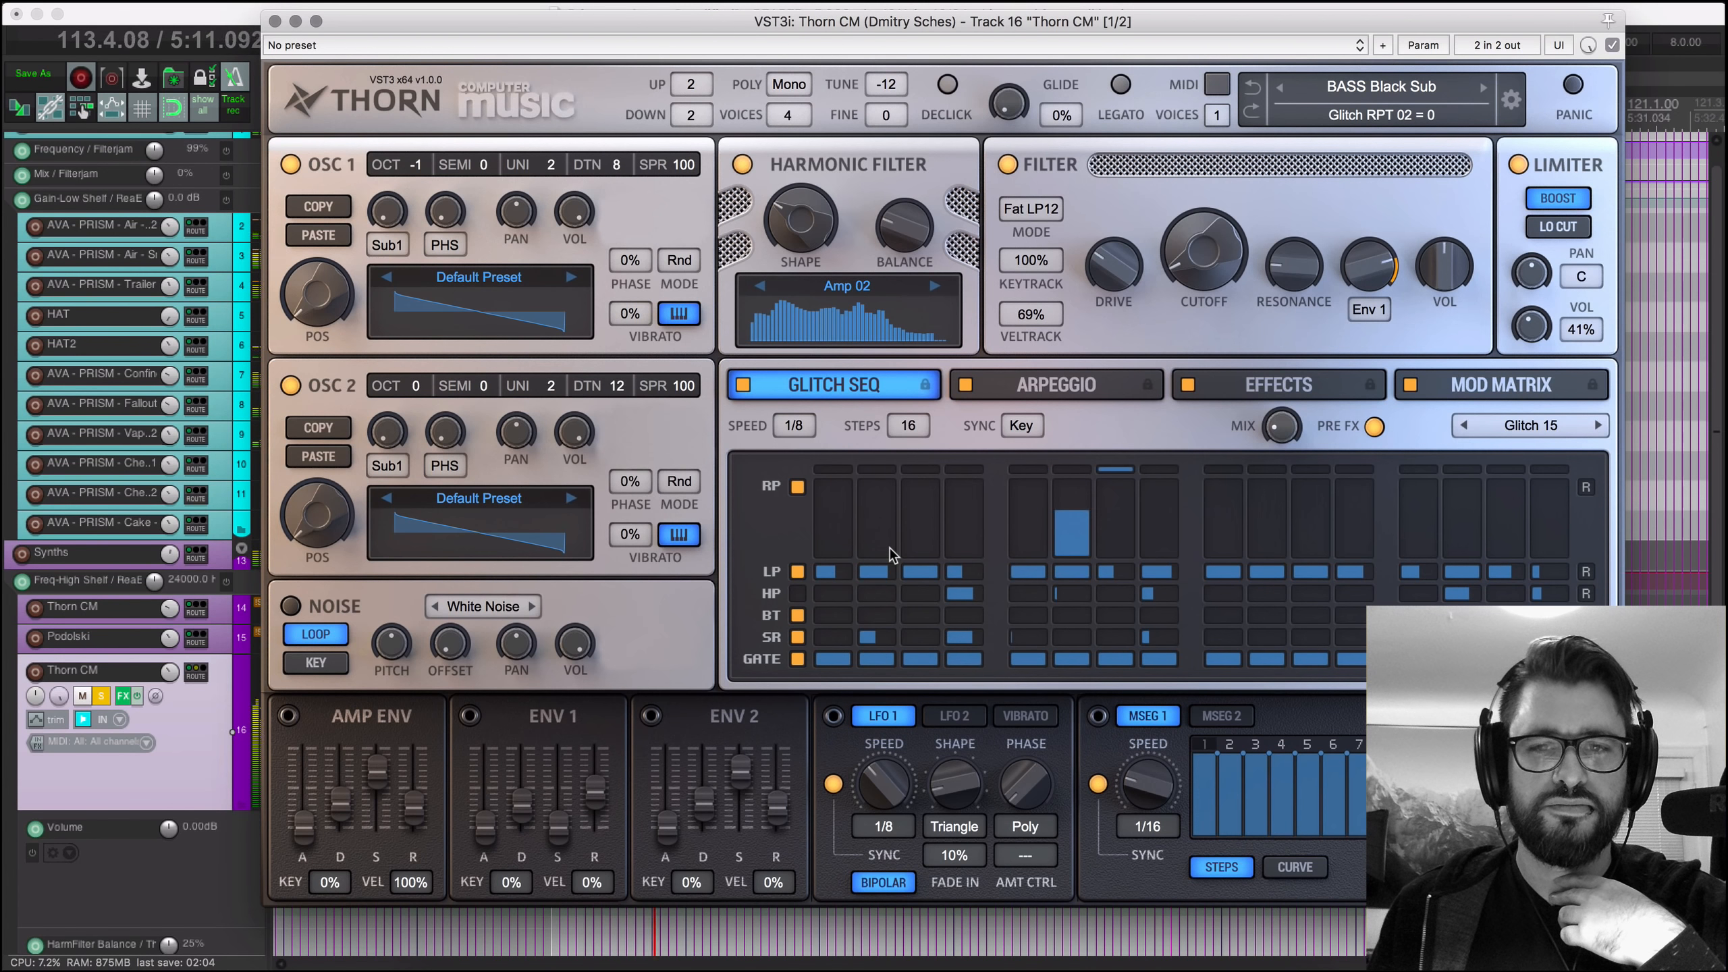
{"action": "left_click", "coordinate": [1374, 428]}
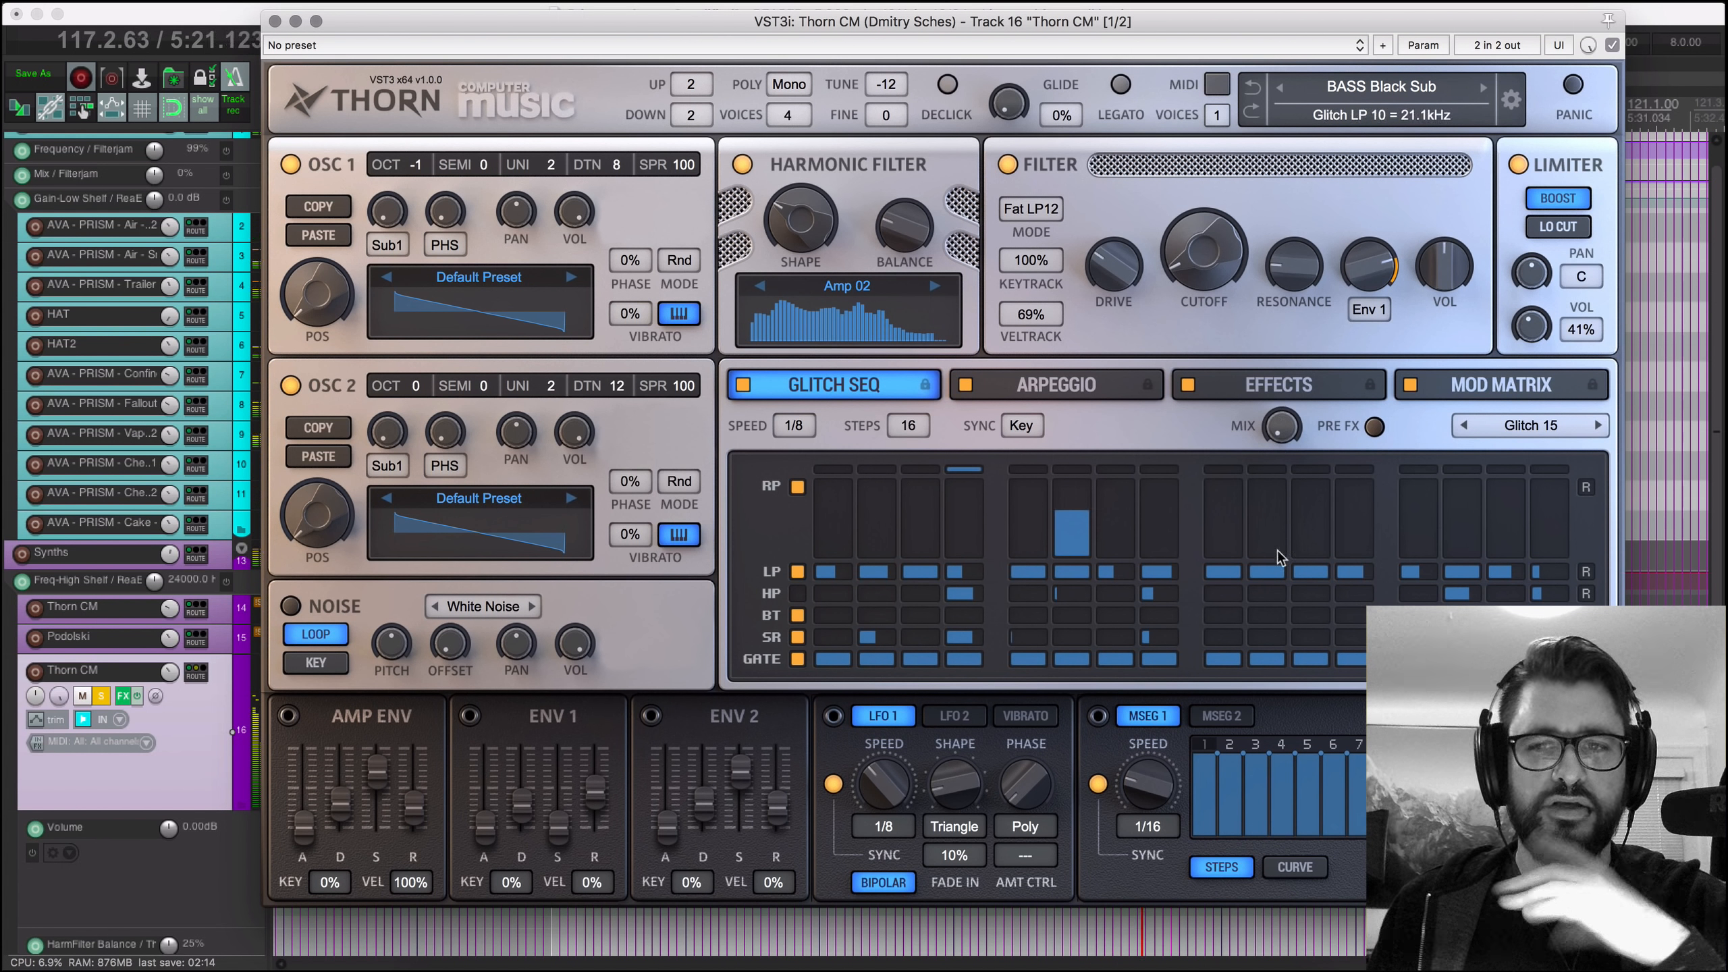
{"action": "left_click", "coordinate": [797, 487]}
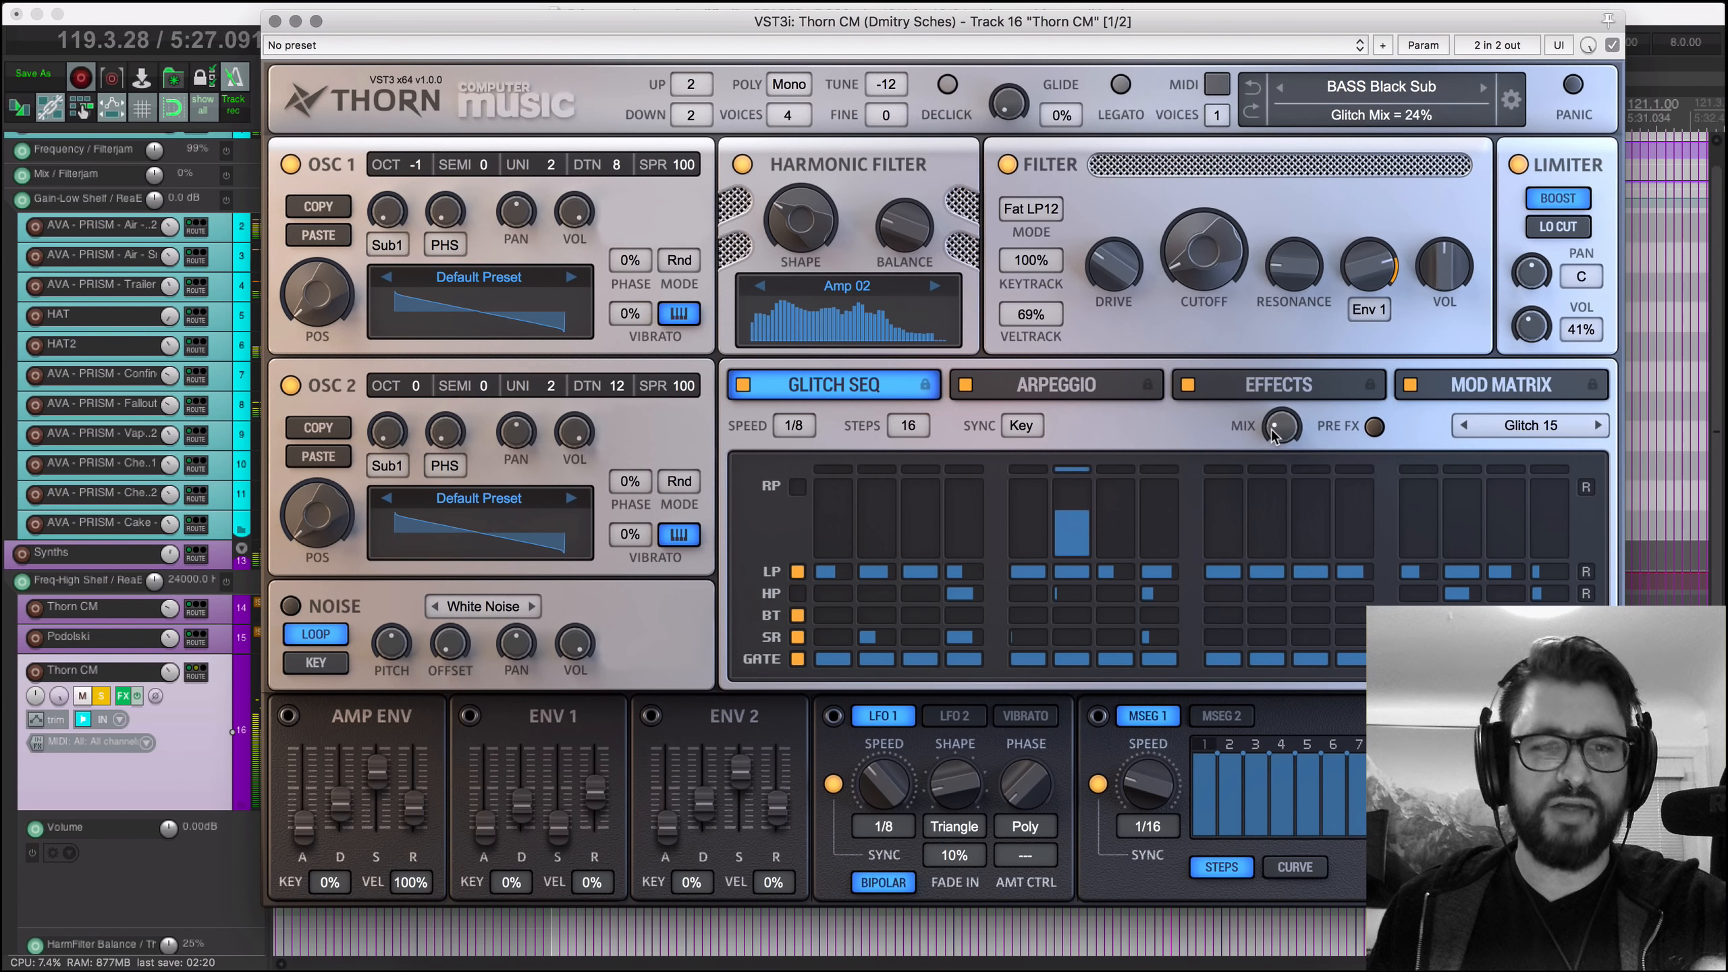
{"action": "scroll", "coordinate": [1275, 434], "scroll_direction": "up", "scroll_amount": 1}
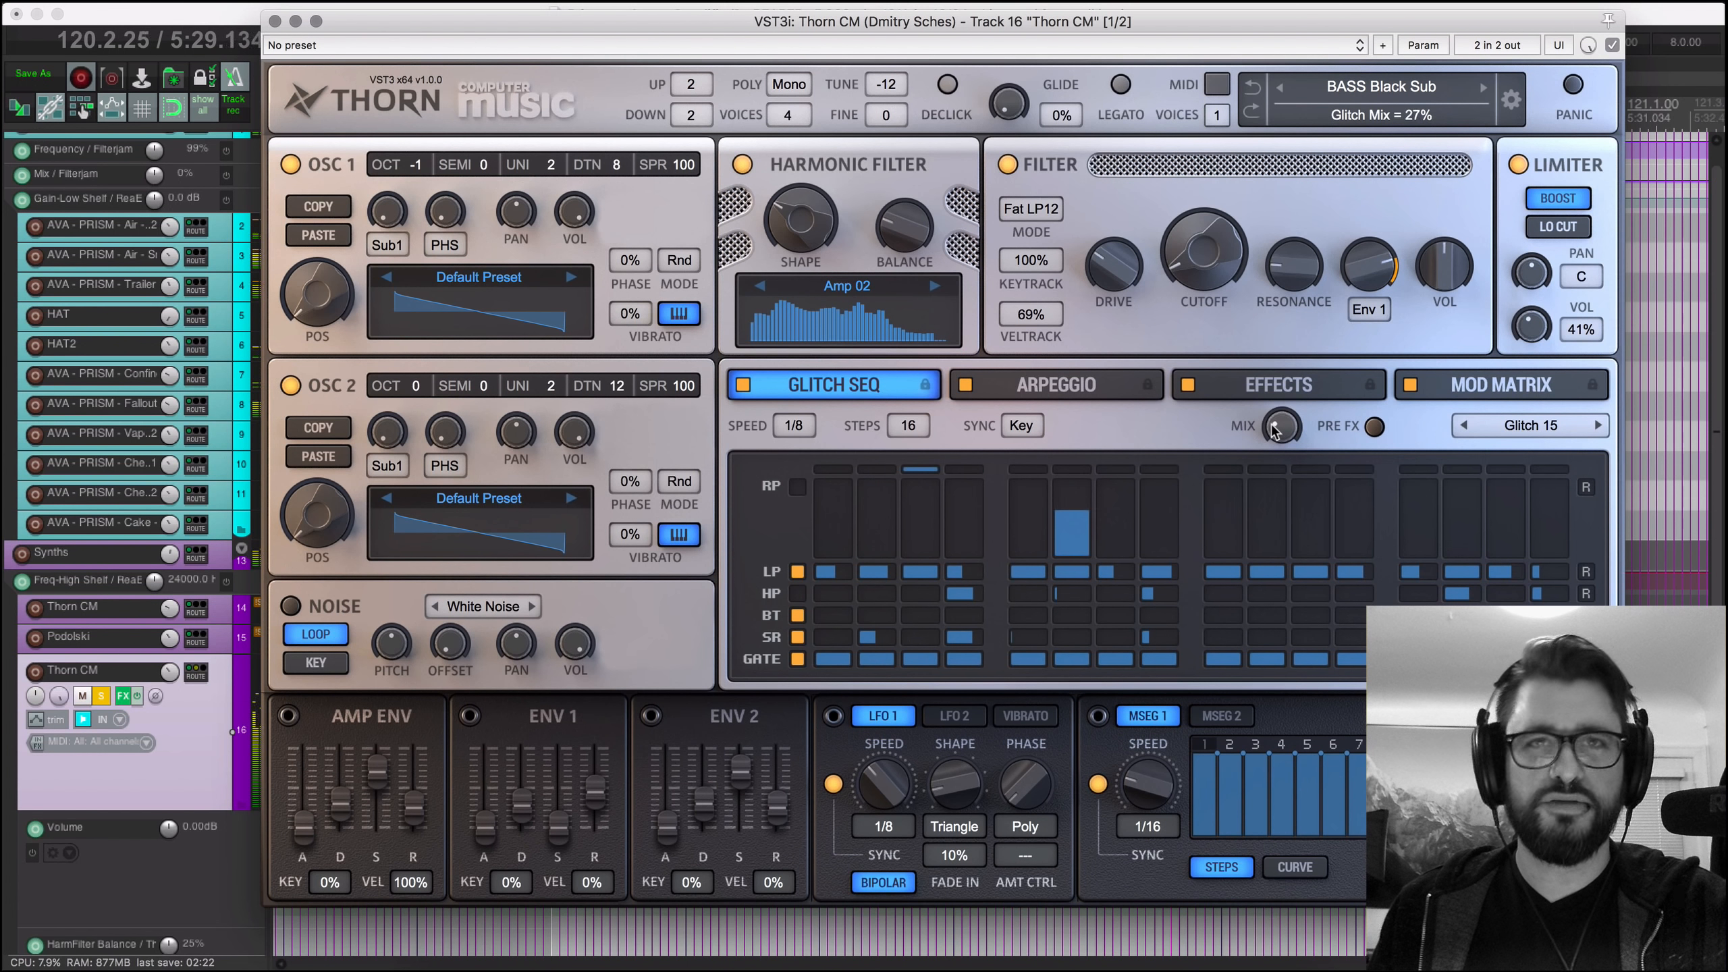
{"action": "left_click", "coordinate": [1373, 427]}
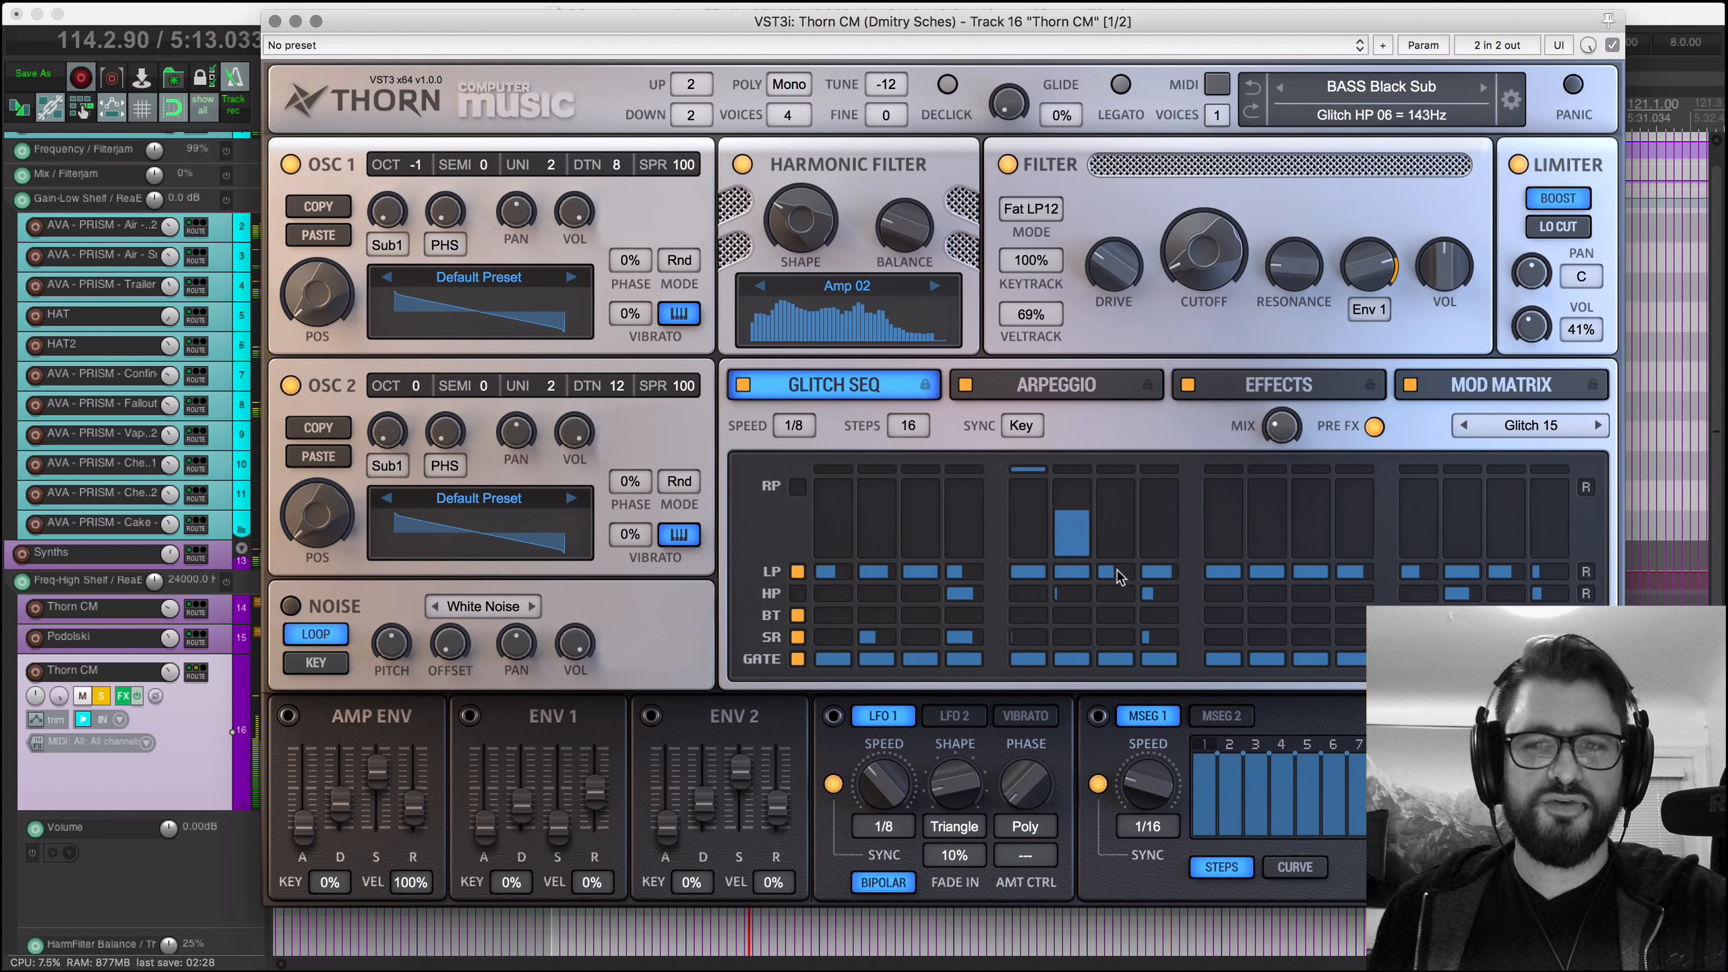
Step: Compare the bass sound with the synth's Reverb off and on, and close the Thorn CM window
{"action": "left_click", "coordinate": [1233, 398]}
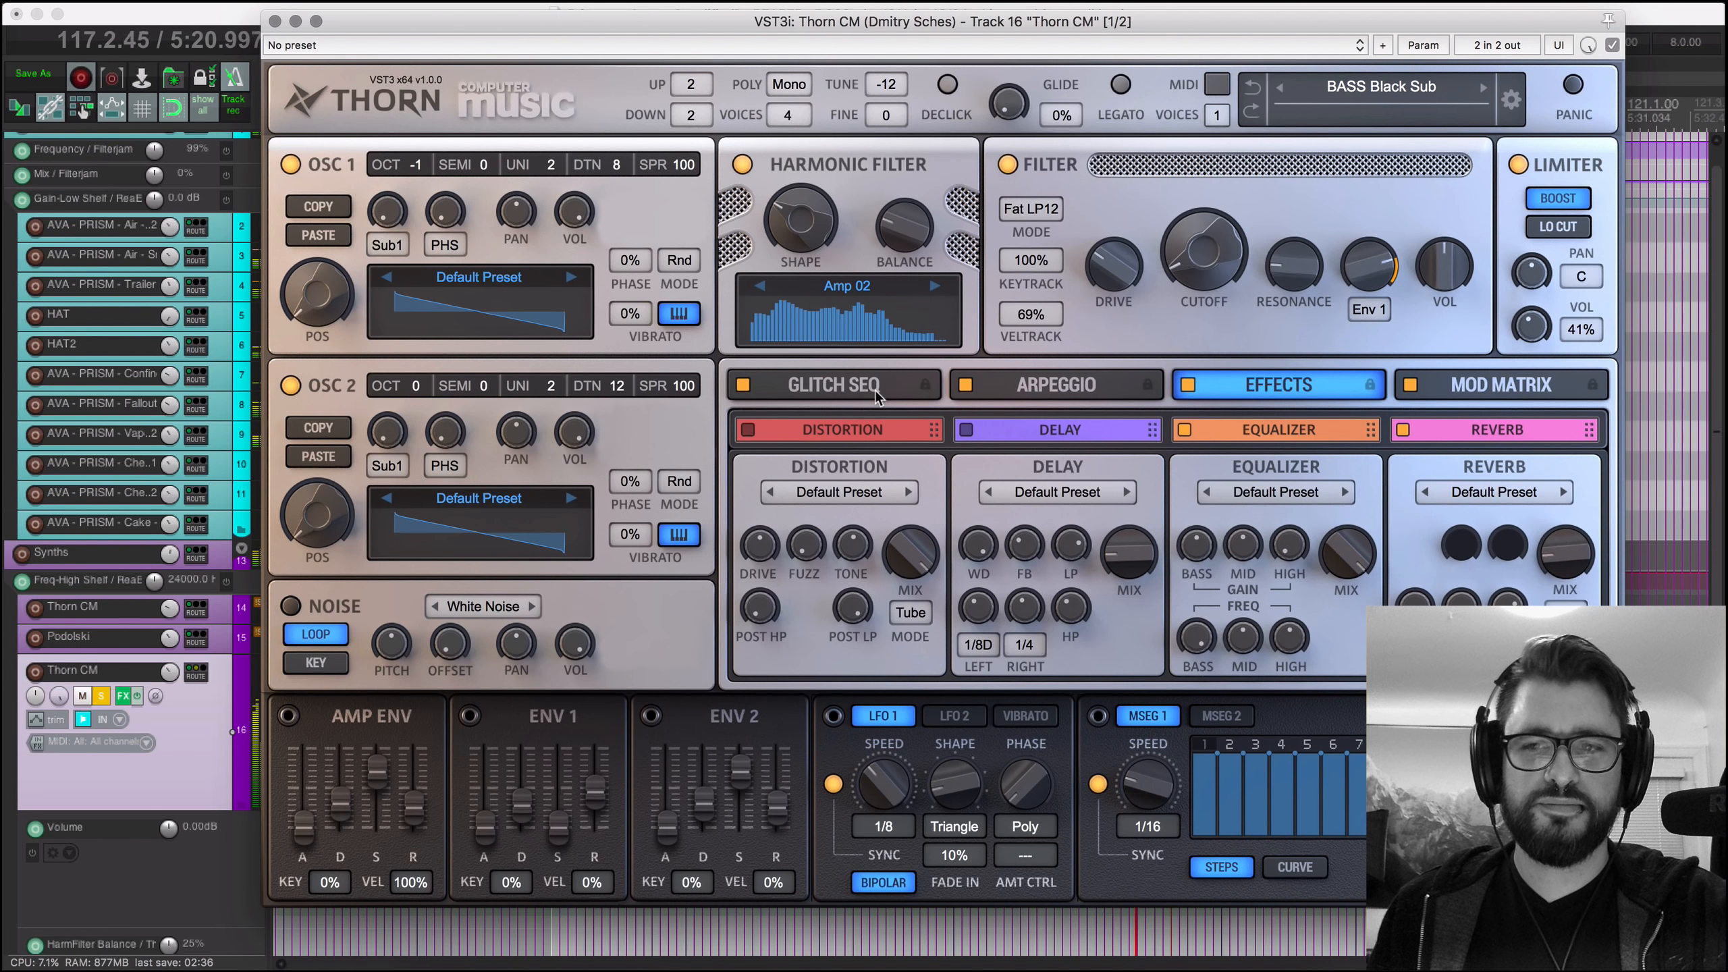
{"action": "left_click", "coordinate": [1405, 429]}
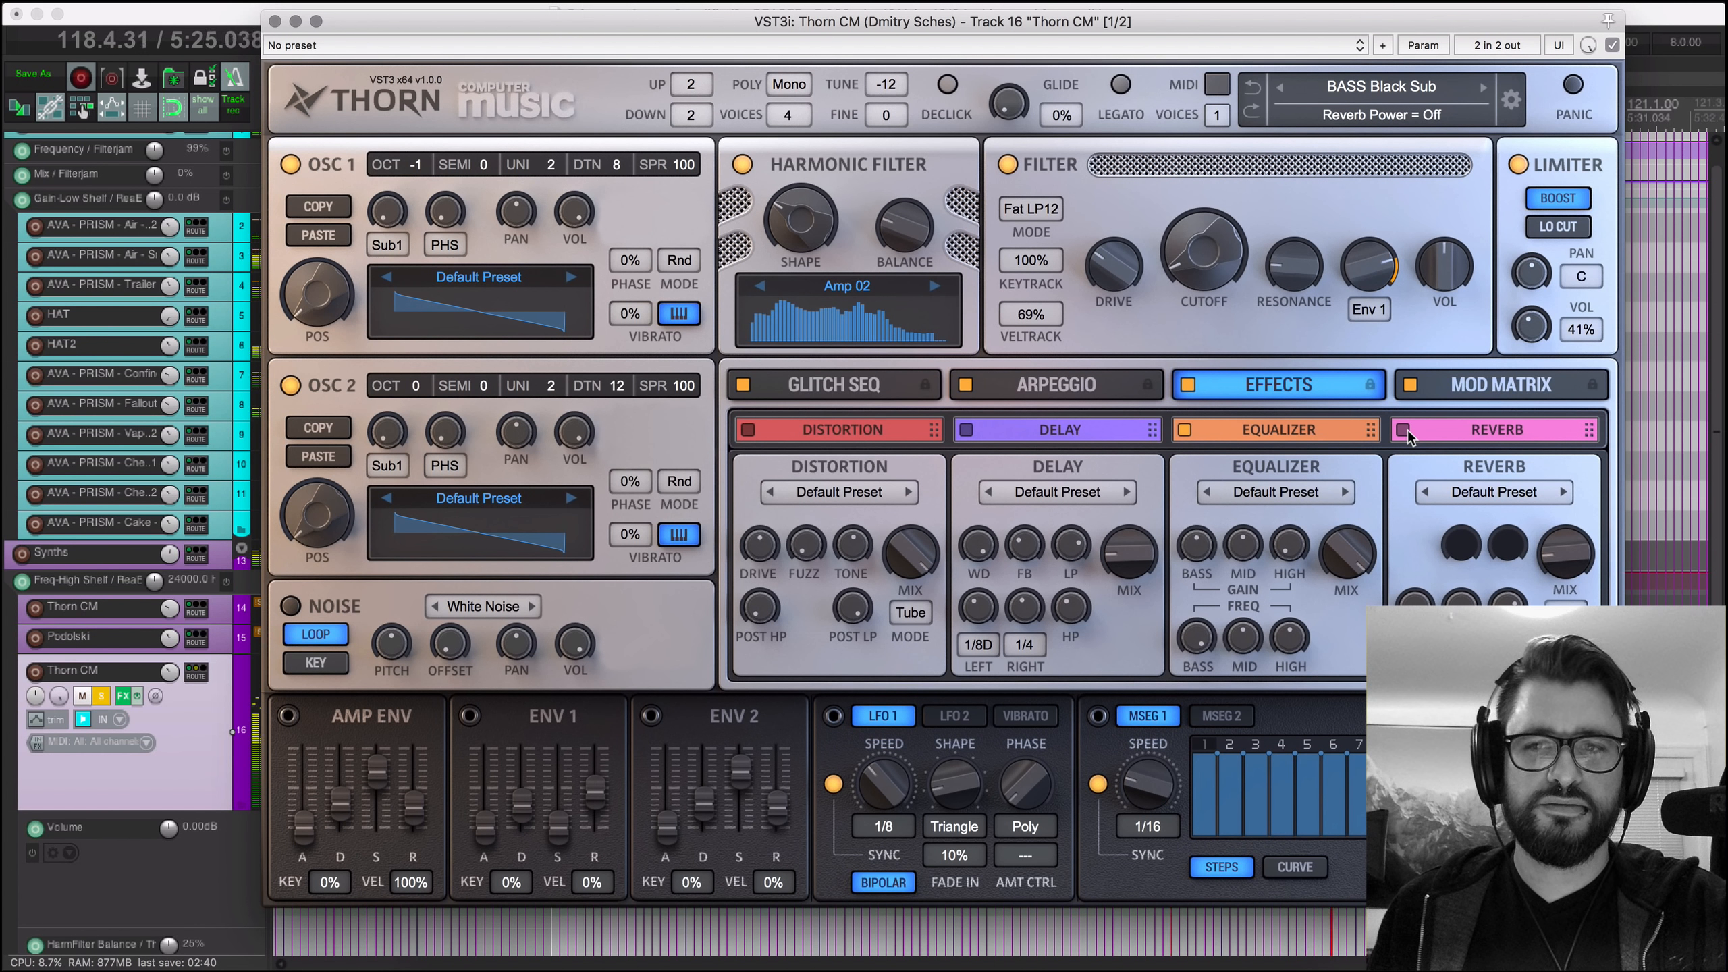
{"action": "left_click", "coordinate": [1404, 429]}
{"action": "left_click", "coordinate": [832, 385]}
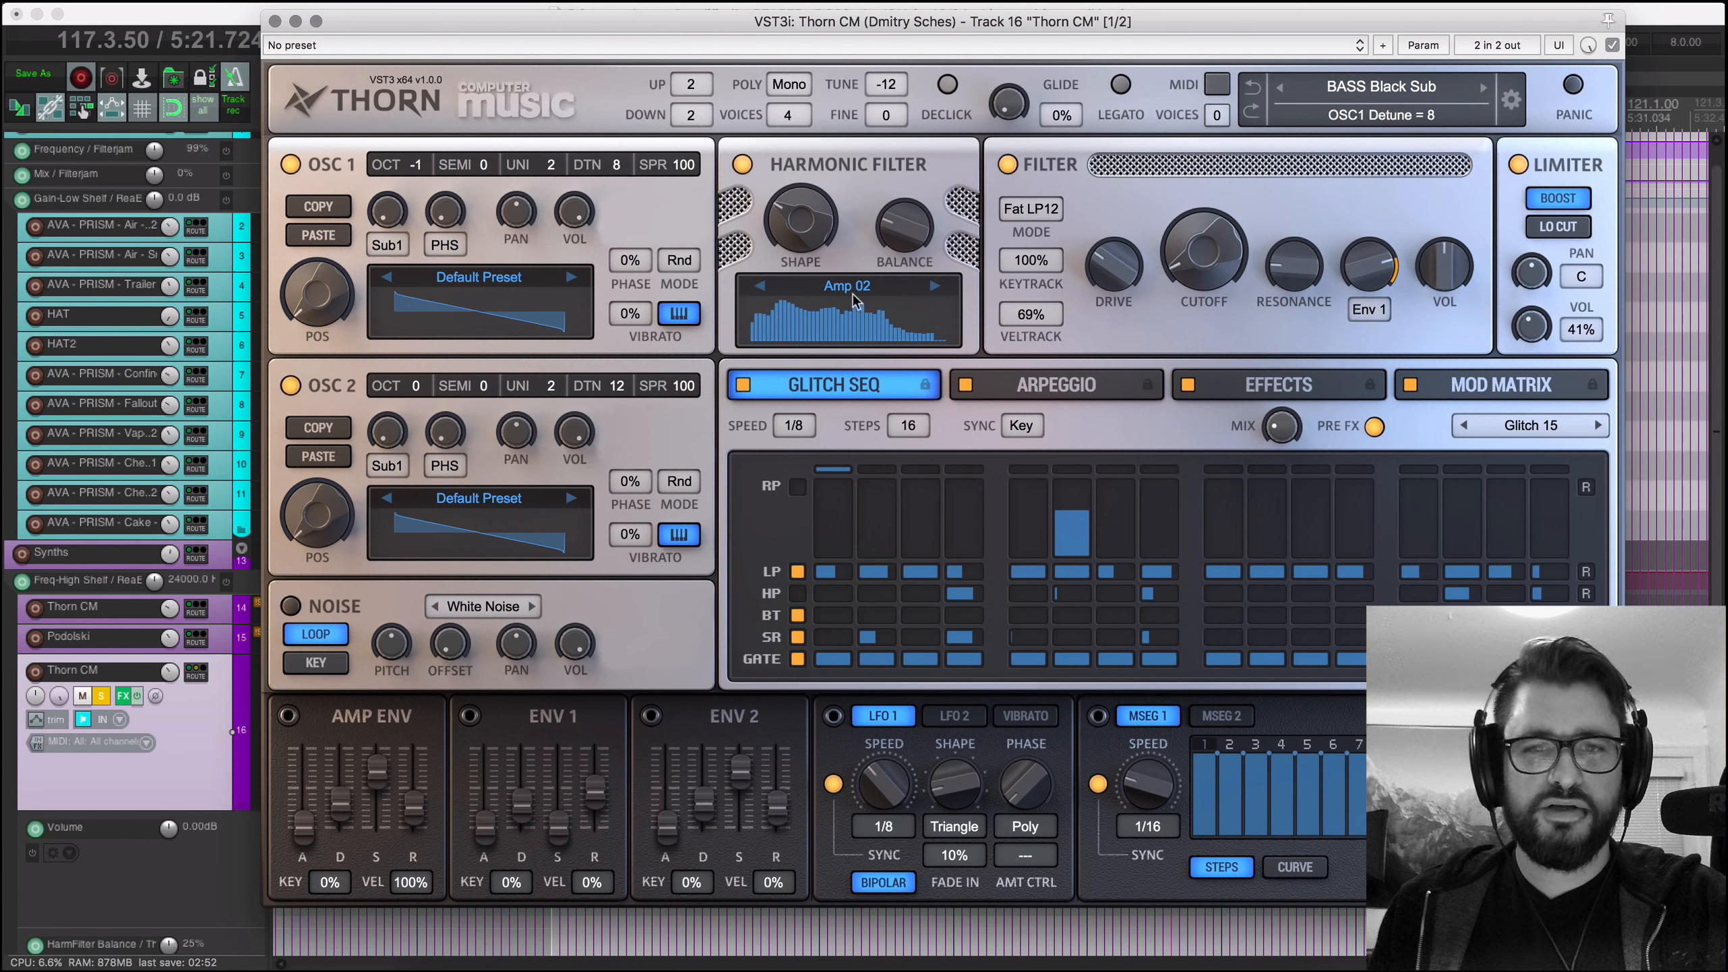
{"action": "left_click", "coordinate": [1238, 386]}
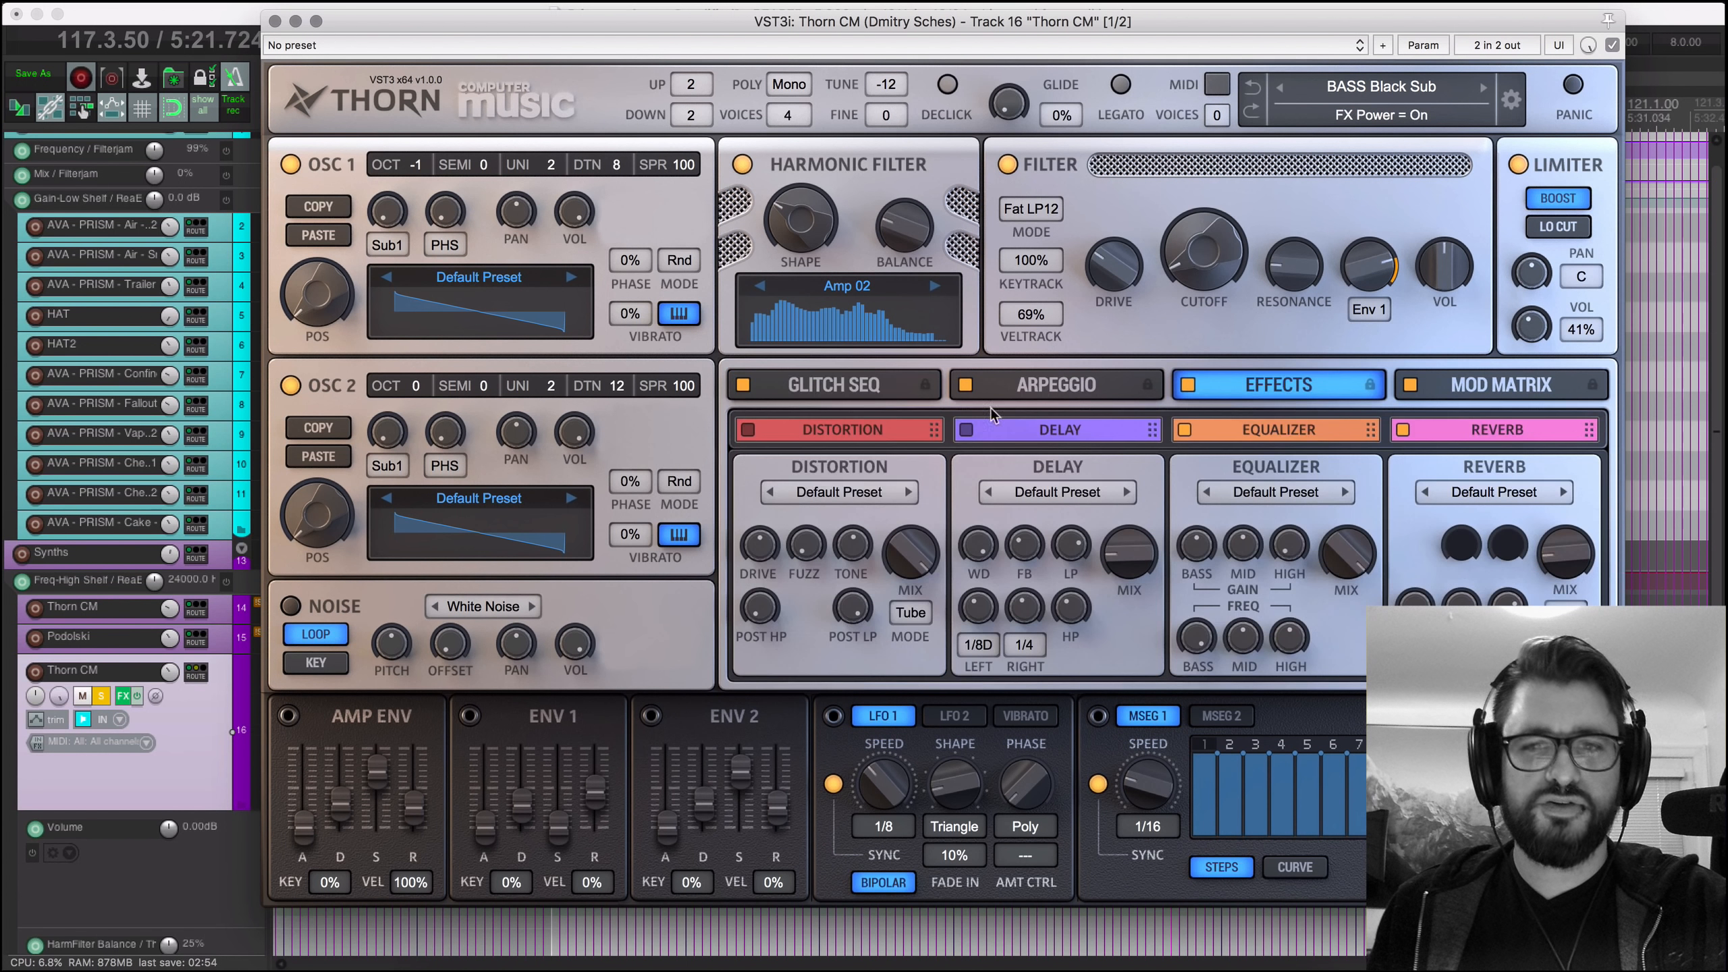
{"action": "left_click", "coordinate": [749, 428]}
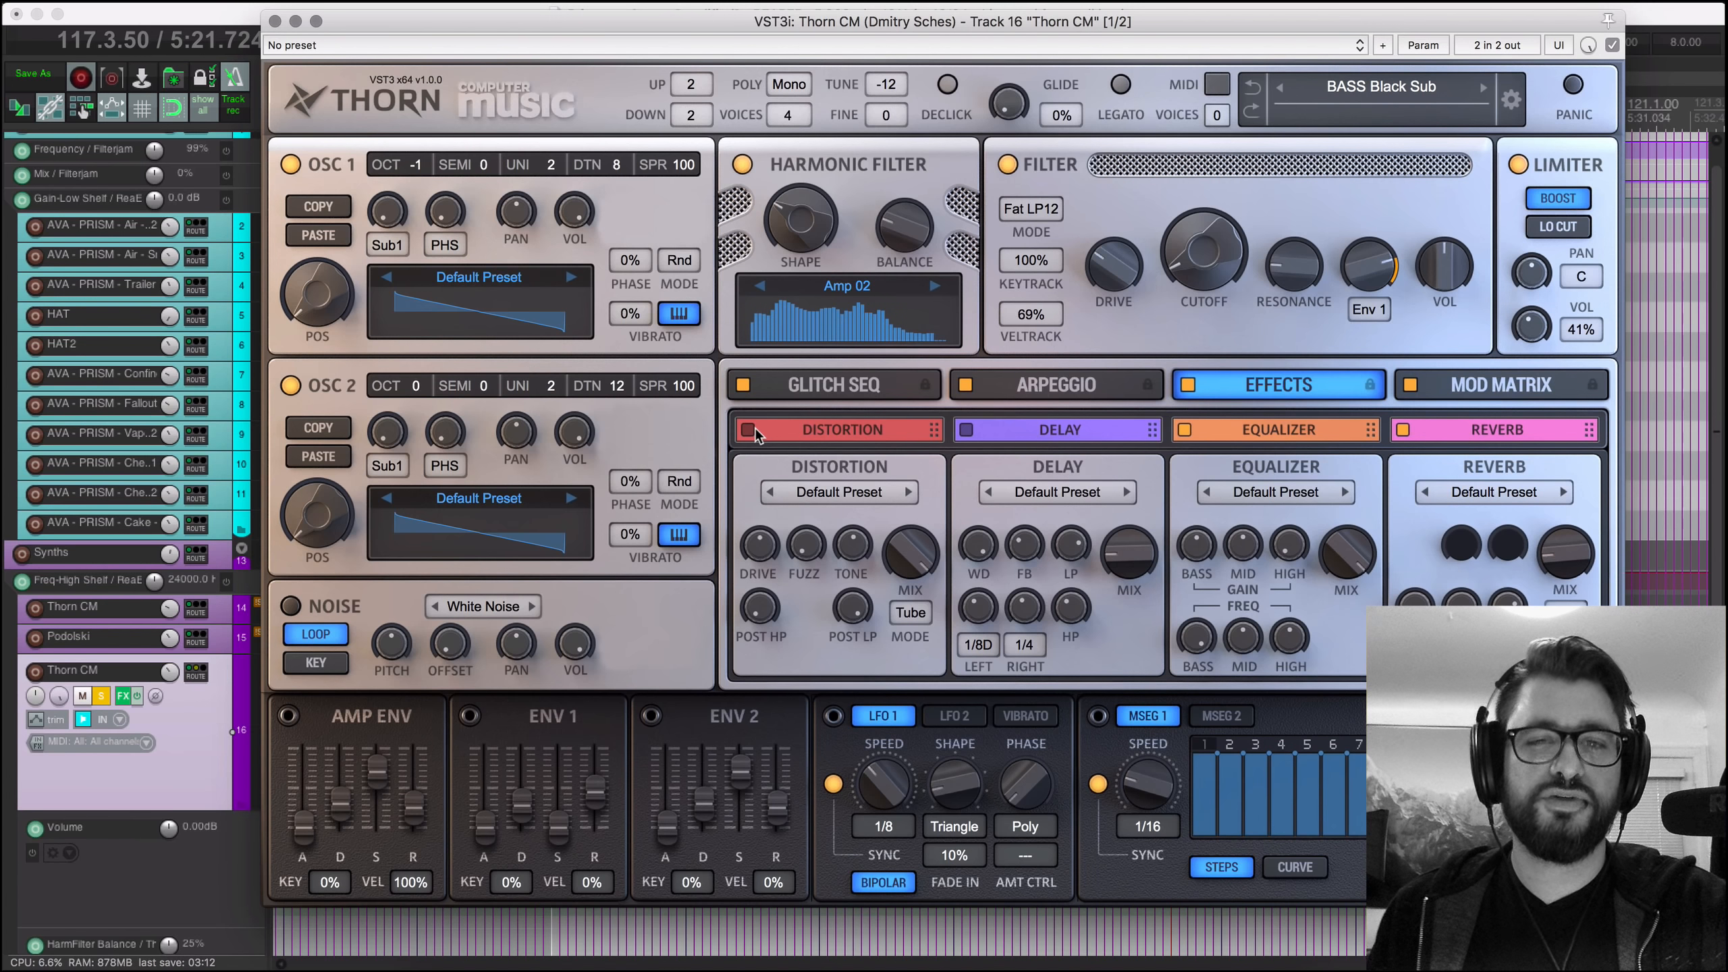
{"action": "left_click", "coordinate": [275, 21]}
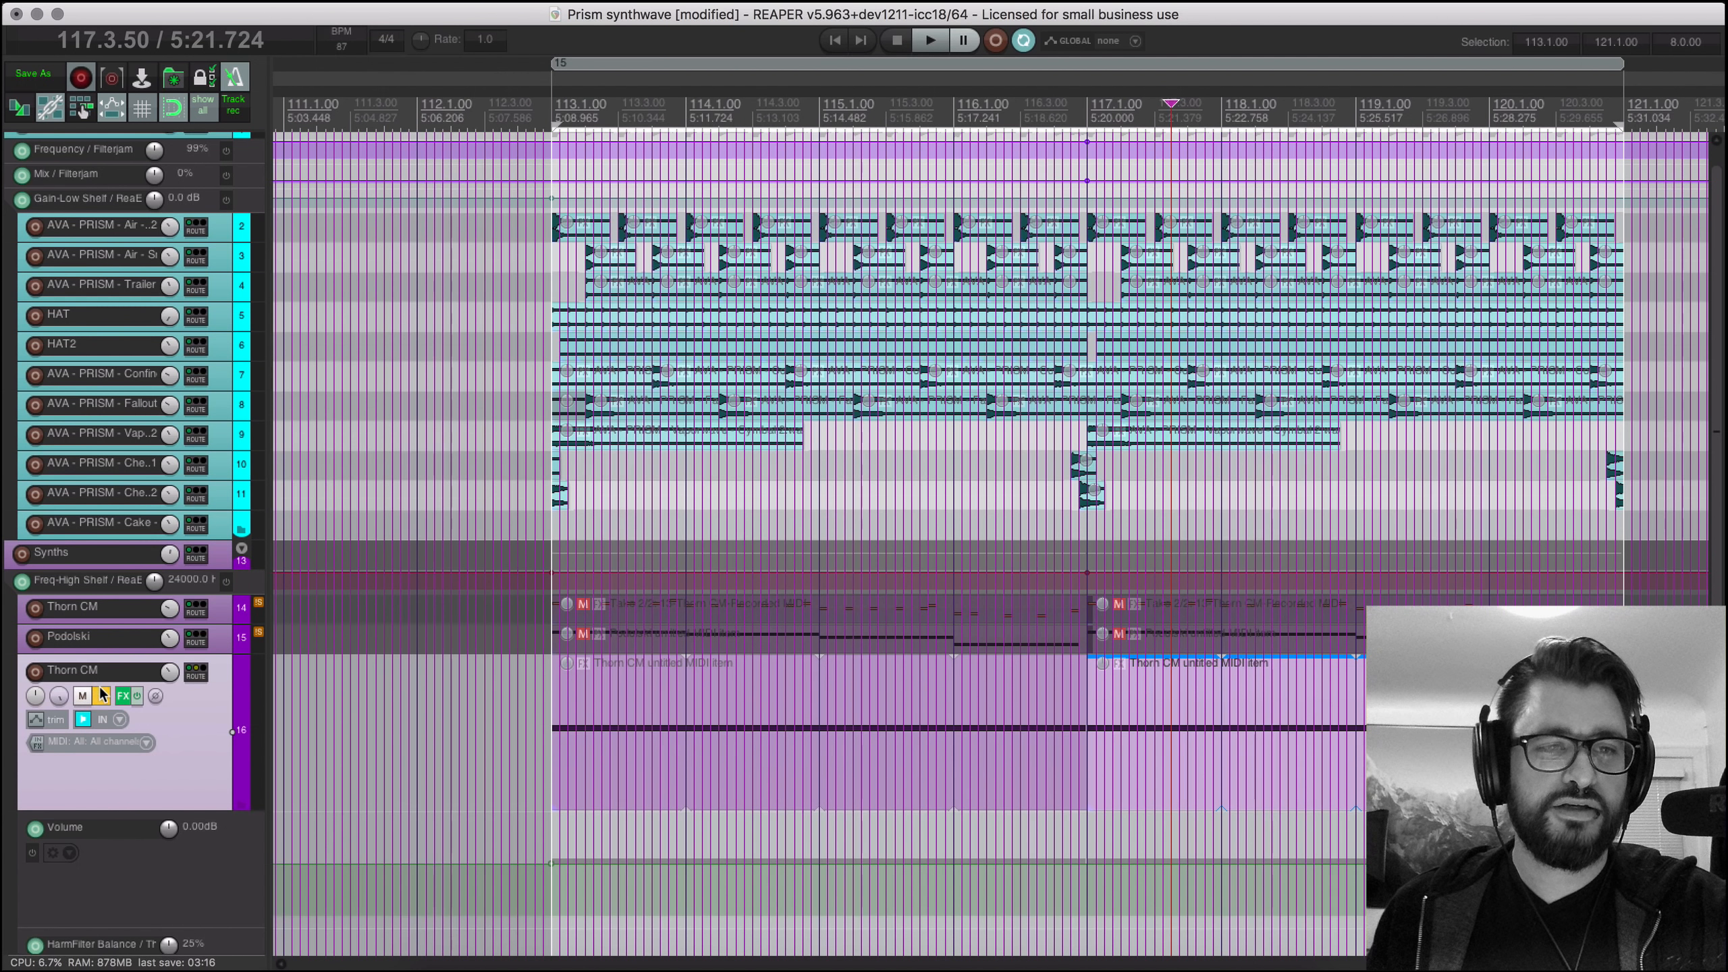
Step: Solo the Thorn CM track below Analog Lab 3 and unmute its first MIDI item
{"action": "scroll", "coordinate": [210, 735], "scroll_direction": "down", "scroll_amount": 5}
{"action": "scroll", "coordinate": [203, 736], "scroll_direction": "left", "scroll_amount": 2}
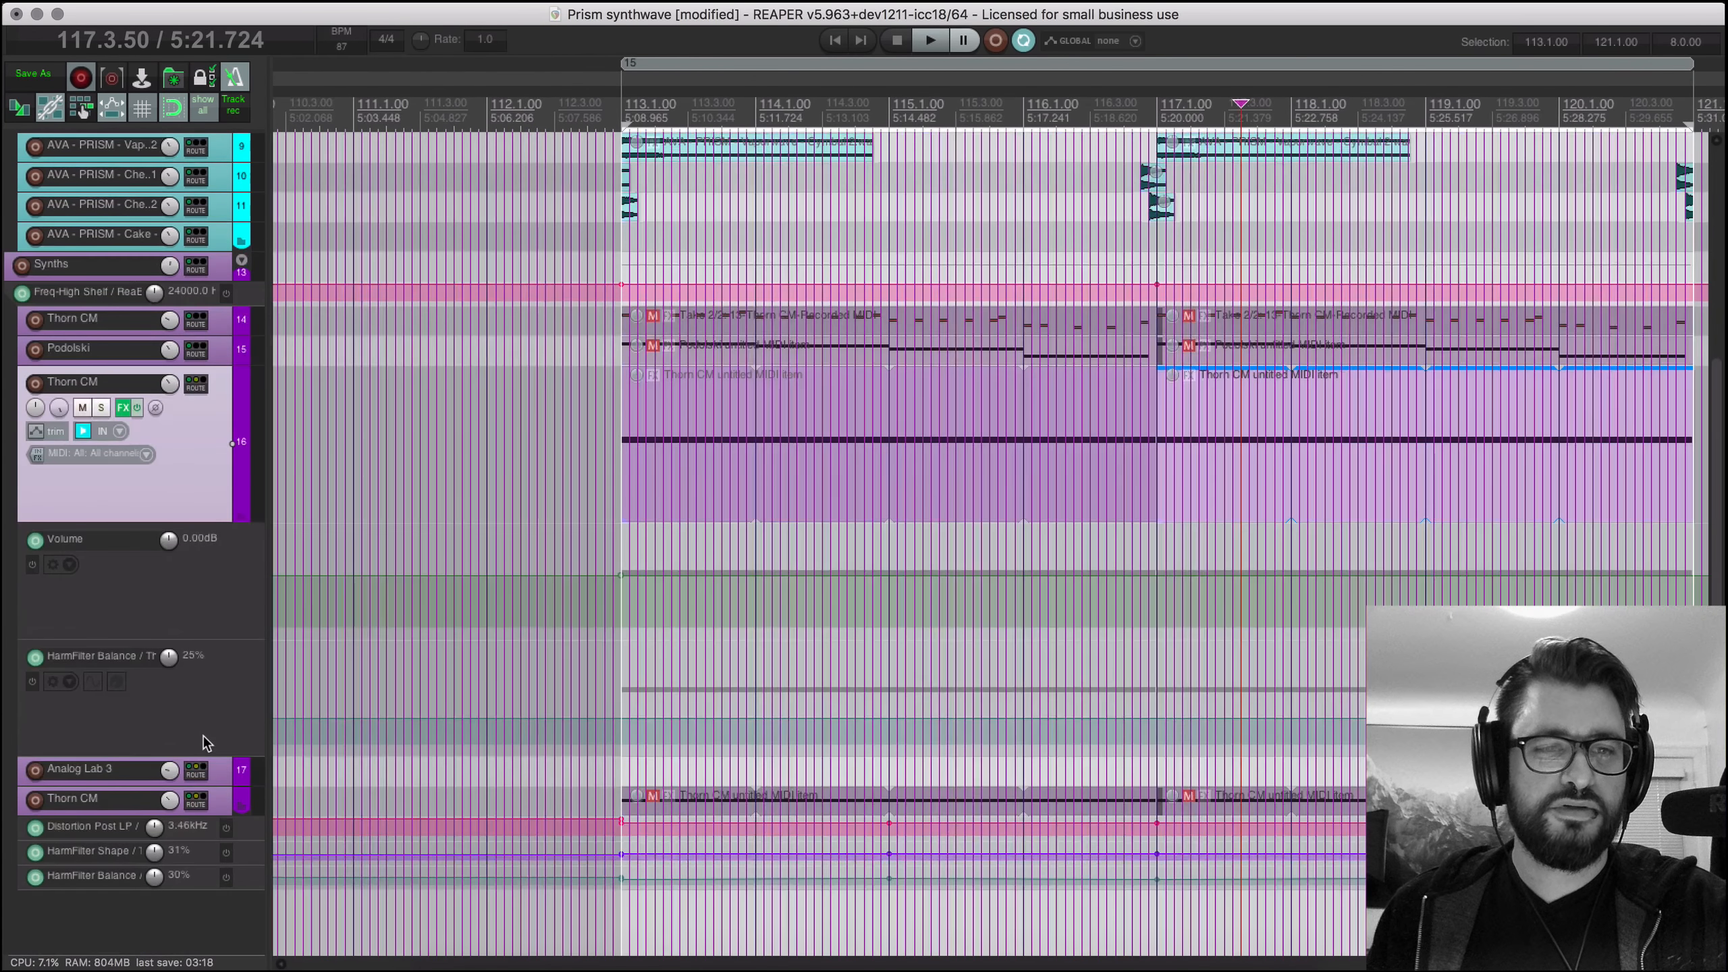
{"action": "left_click", "coordinate": [230, 797]}
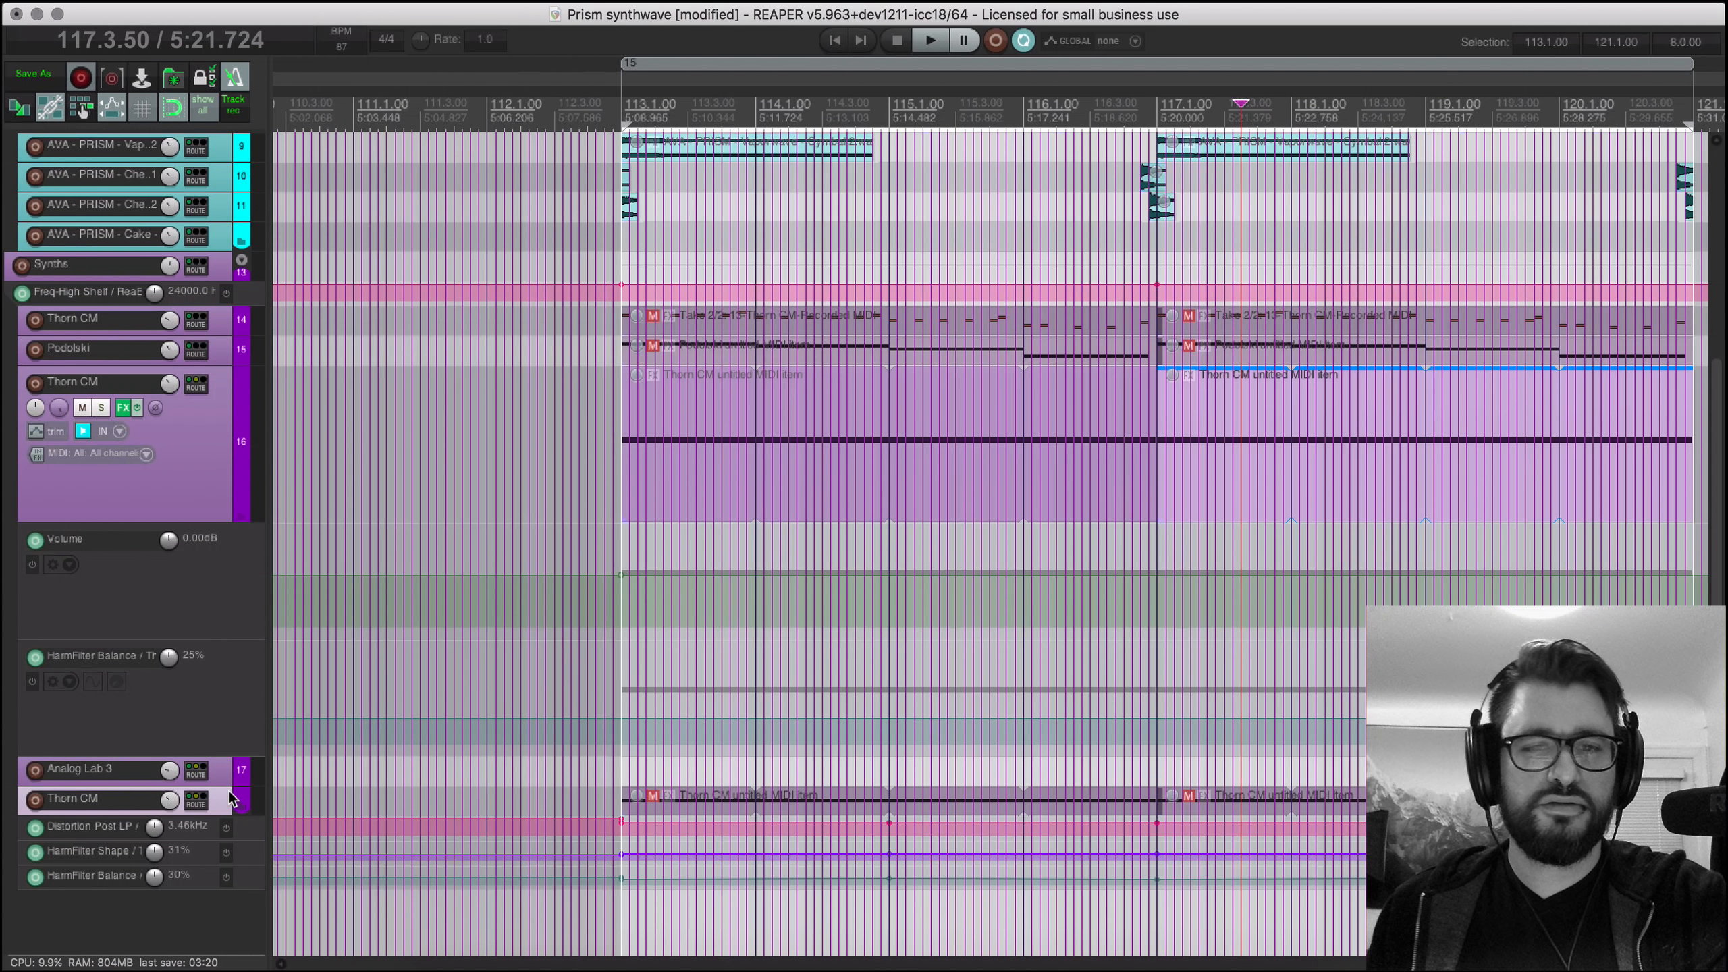
{"action": "key", "text": "F6"}
{"action": "key", "text": "m"}
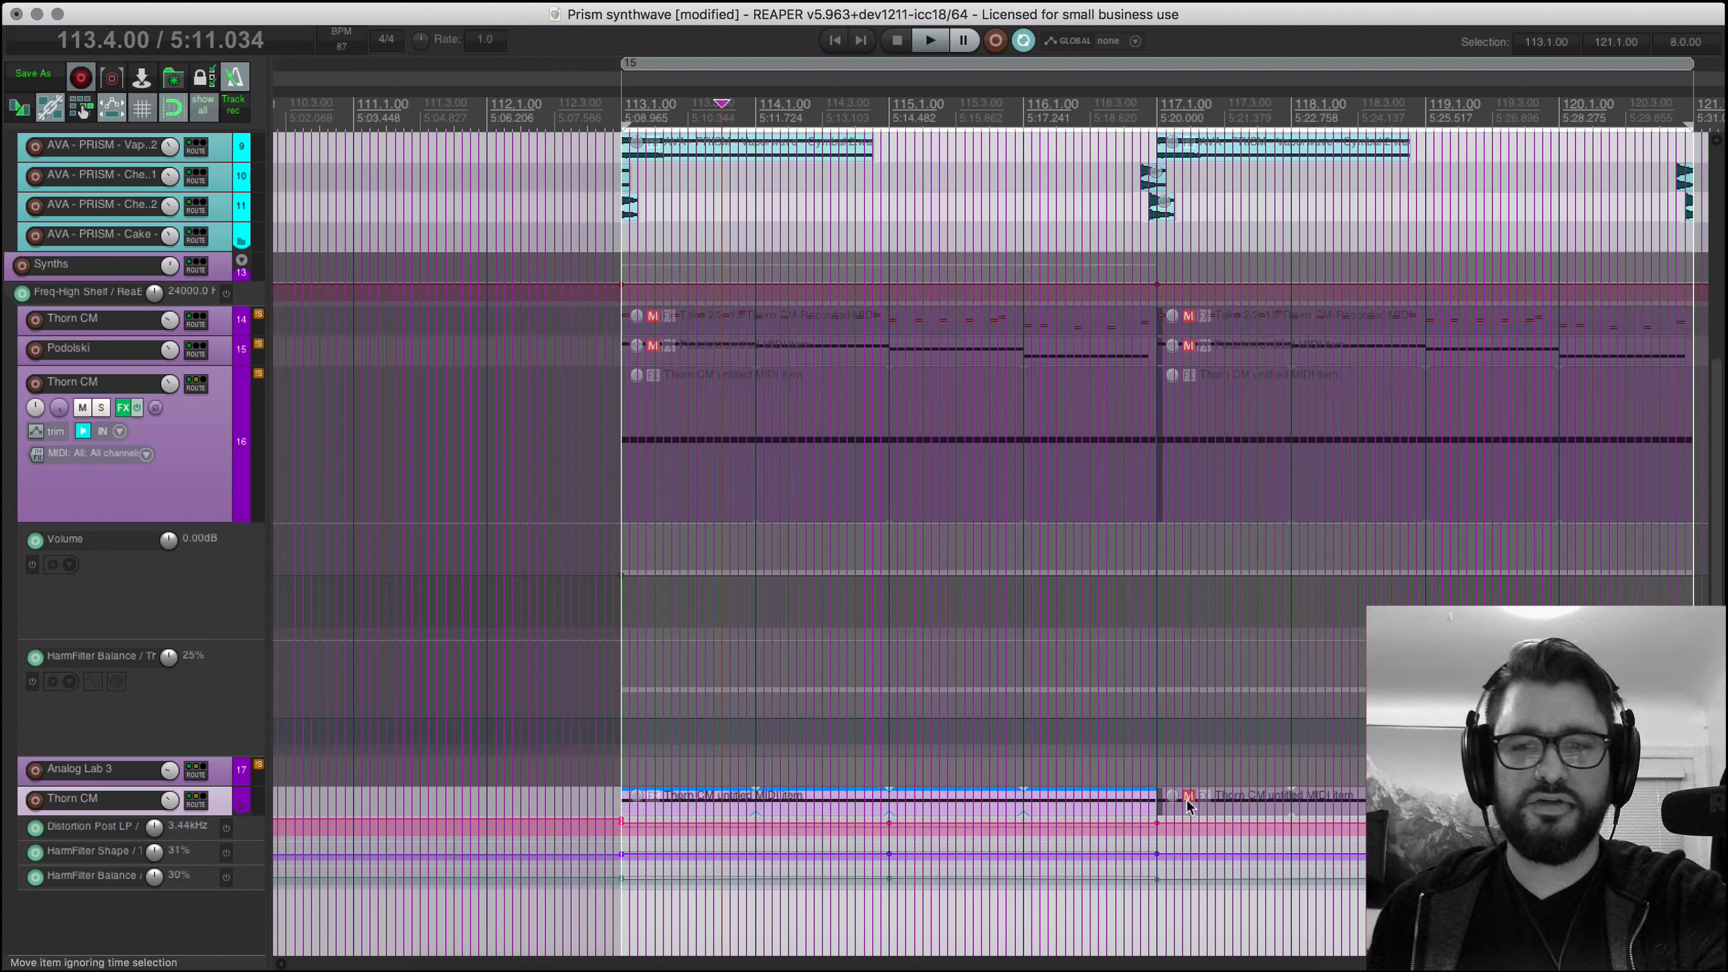
Step: Unmute the second MIDI item on the soloed Thorn CM track and audition the loop while surveying its automation lanes
{"action": "left_click", "coordinate": [1301, 805]}
{"action": "key", "text": "m"}
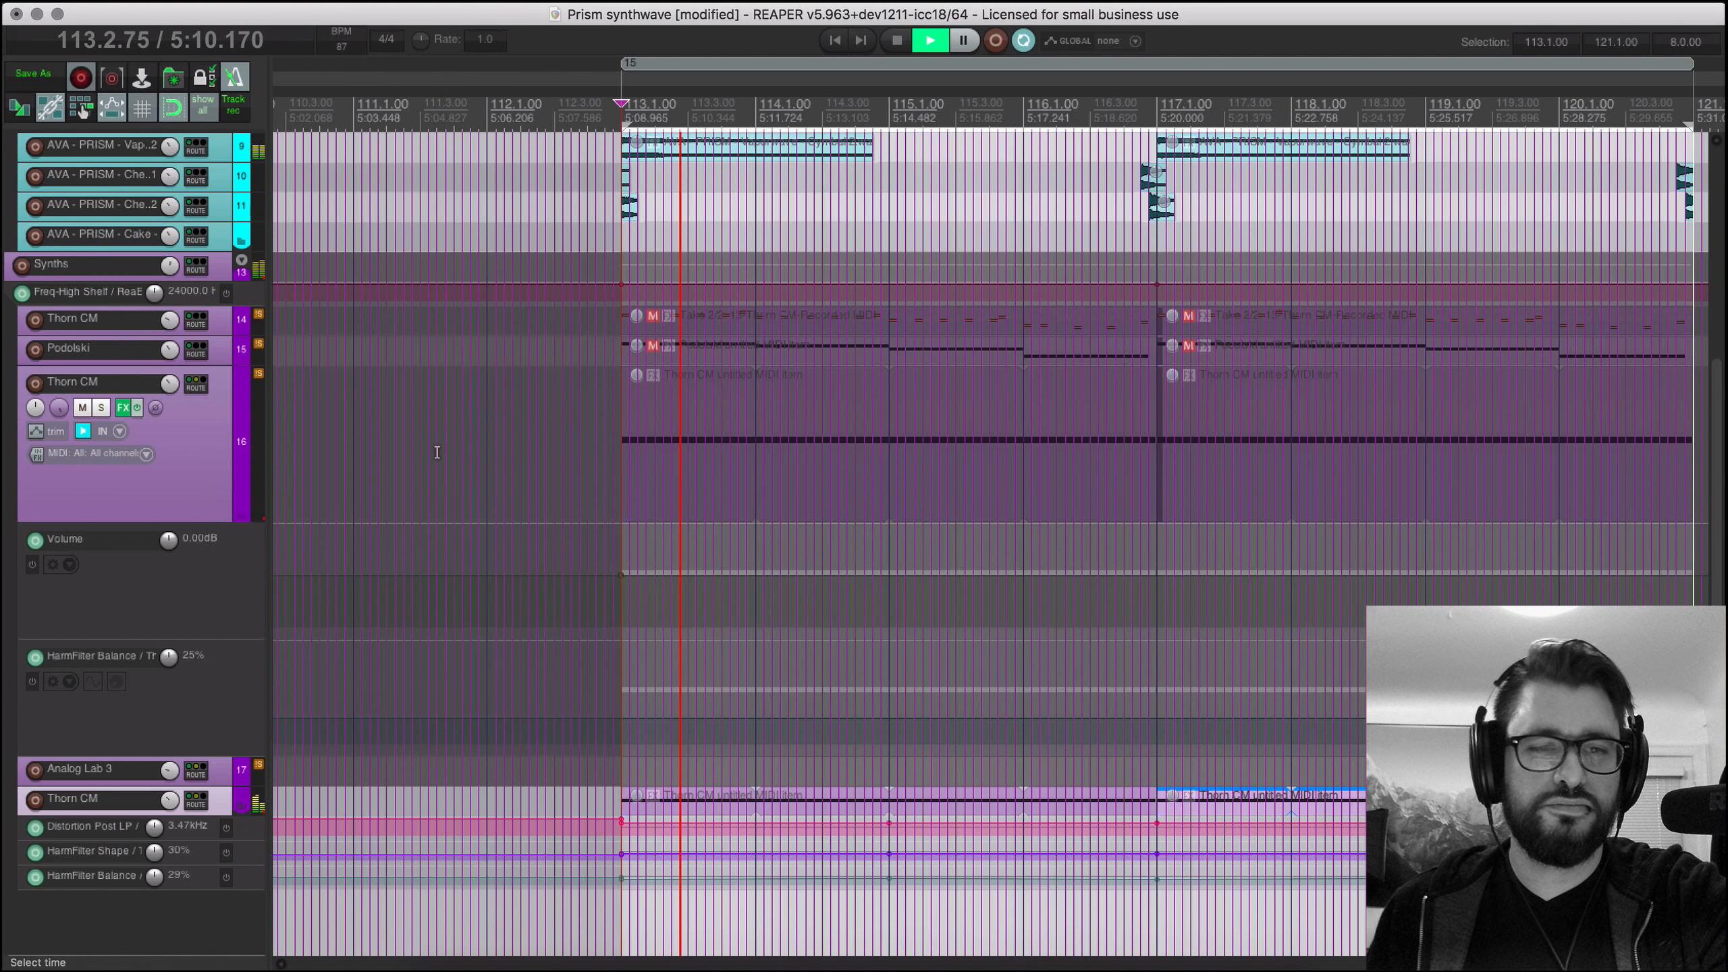
{"action": "scroll", "coordinate": [327, 794], "scroll_direction": "up", "scroll_amount": 5}
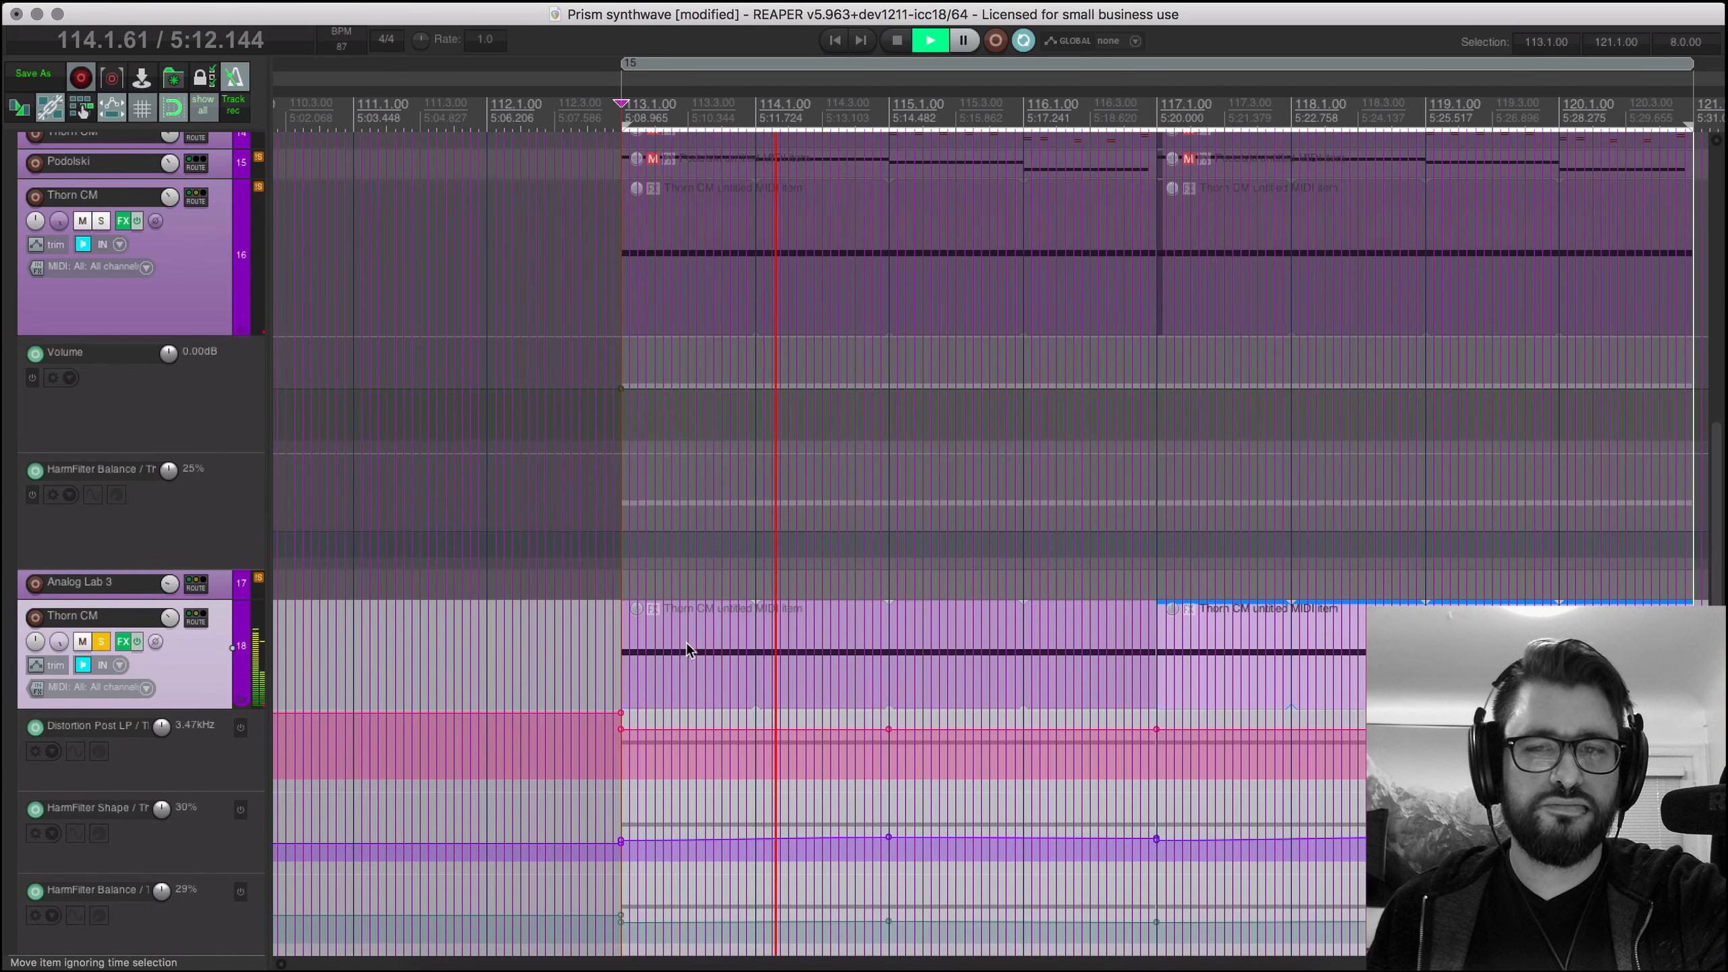
{"action": "scroll", "coordinate": [686, 646], "scroll_direction": "down", "scroll_amount": 4}
{"action": "scroll", "coordinate": [684, 647], "scroll_direction": "down", "scroll_amount": 4}
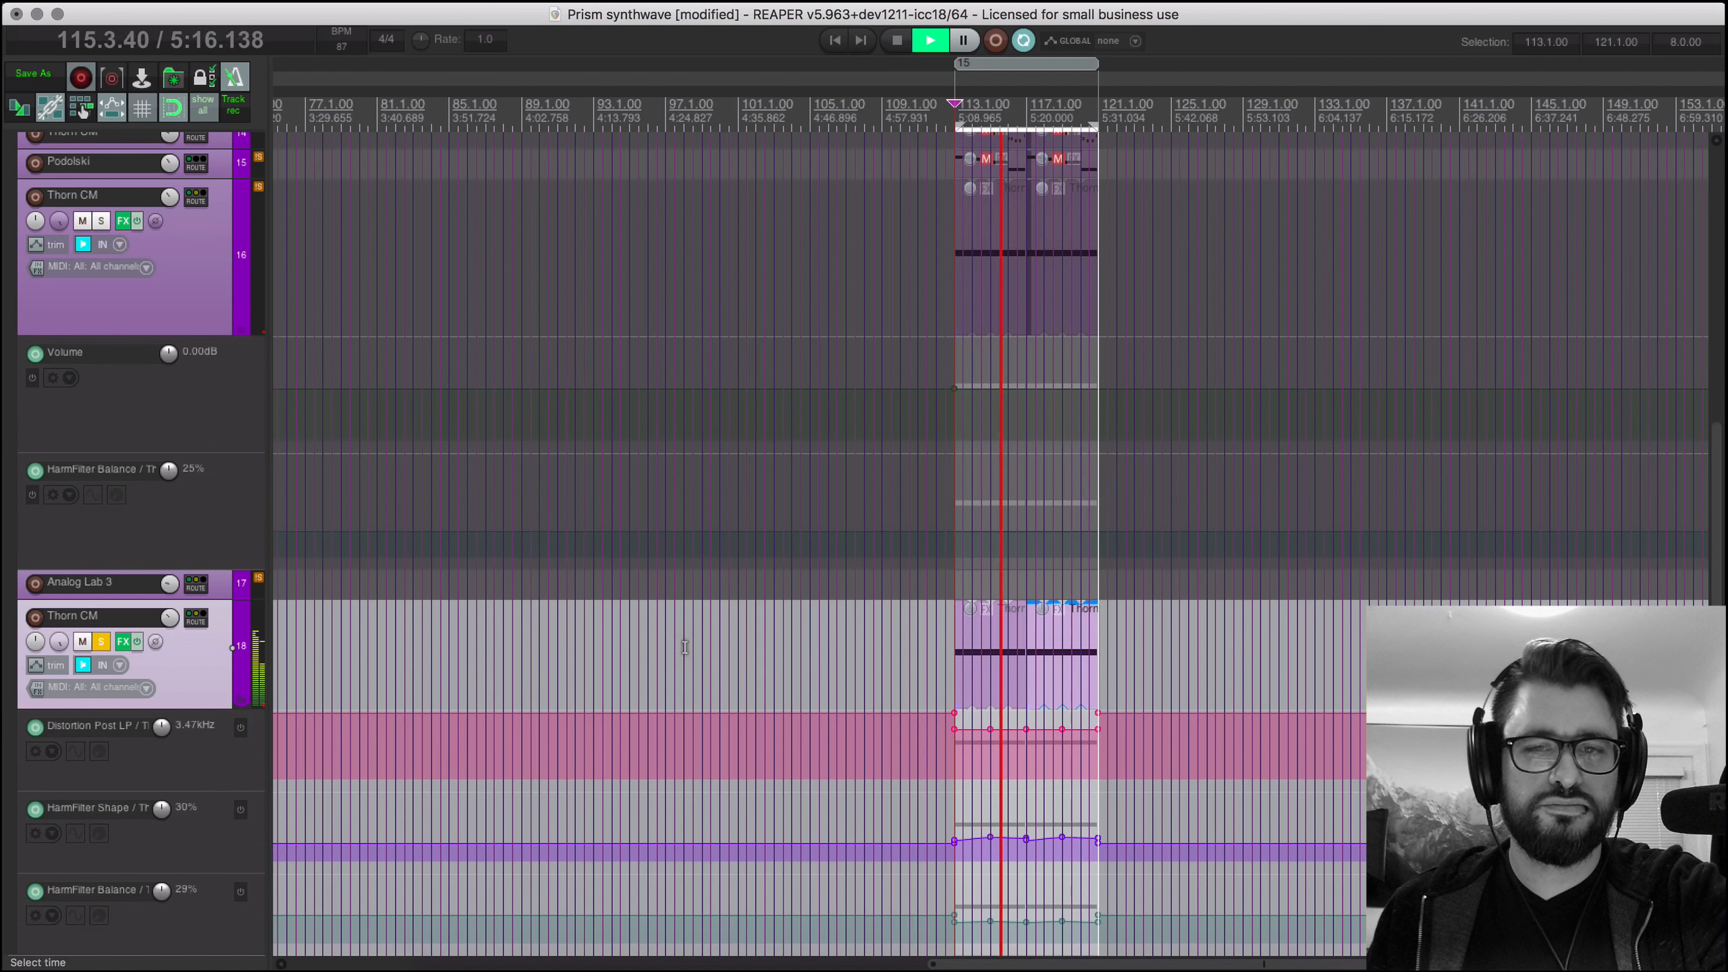
{"action": "scroll", "coordinate": [685, 647], "scroll_direction": "down", "scroll_amount": 5}
{"action": "scroll", "coordinate": [686, 648], "scroll_direction": "up", "scroll_amount": 5}
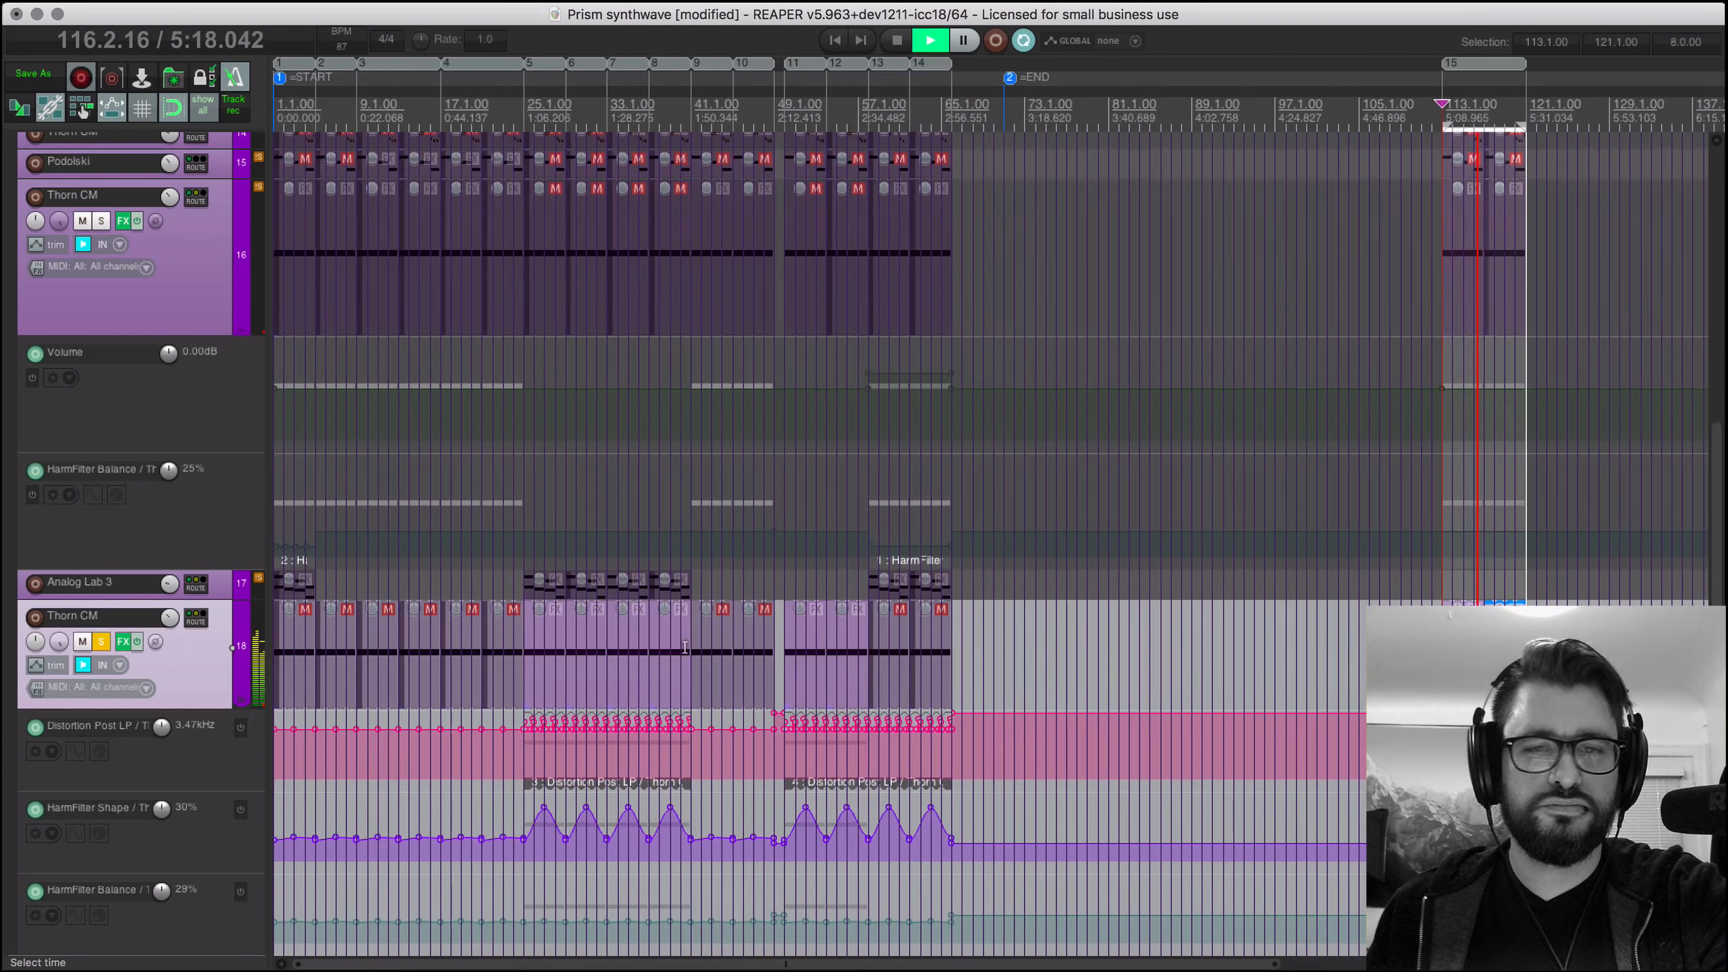
{"action": "scroll", "coordinate": [685, 648], "scroll_direction": "up", "scroll_amount": 4}
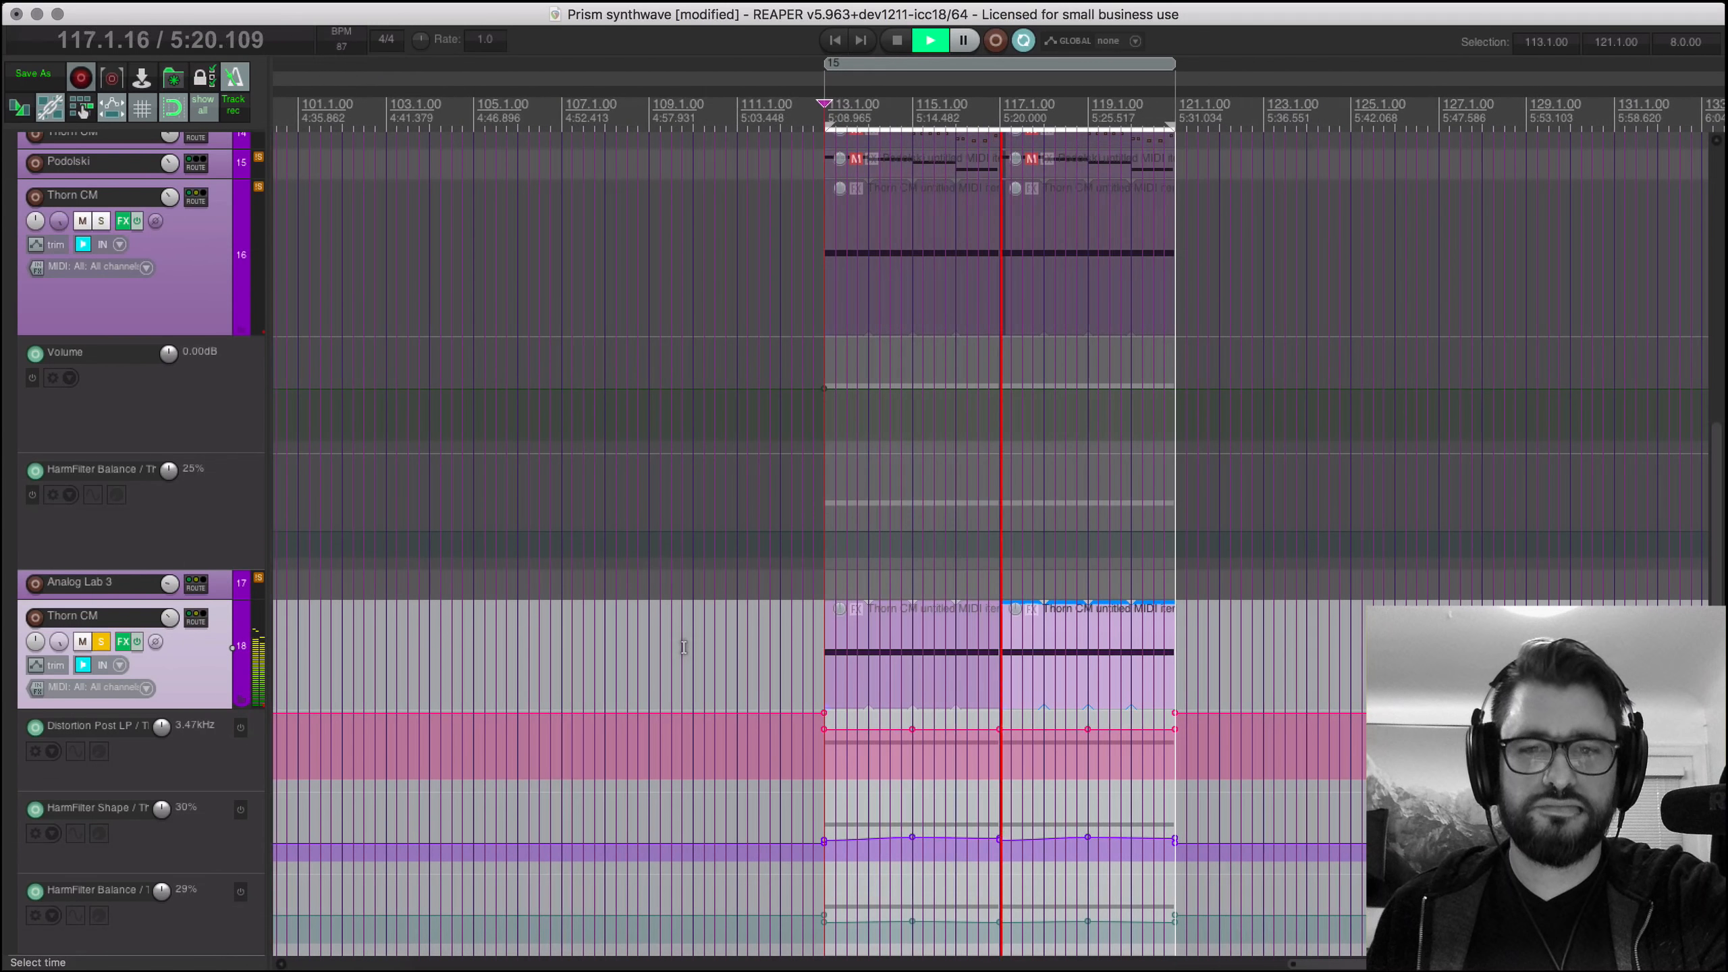
Step: Unsolo Thorn CM track 18, inspect its distortion and HarmFilter envelopes in the earlier arrangement, and mute the track
{"action": "left_click", "coordinate": [101, 643]}
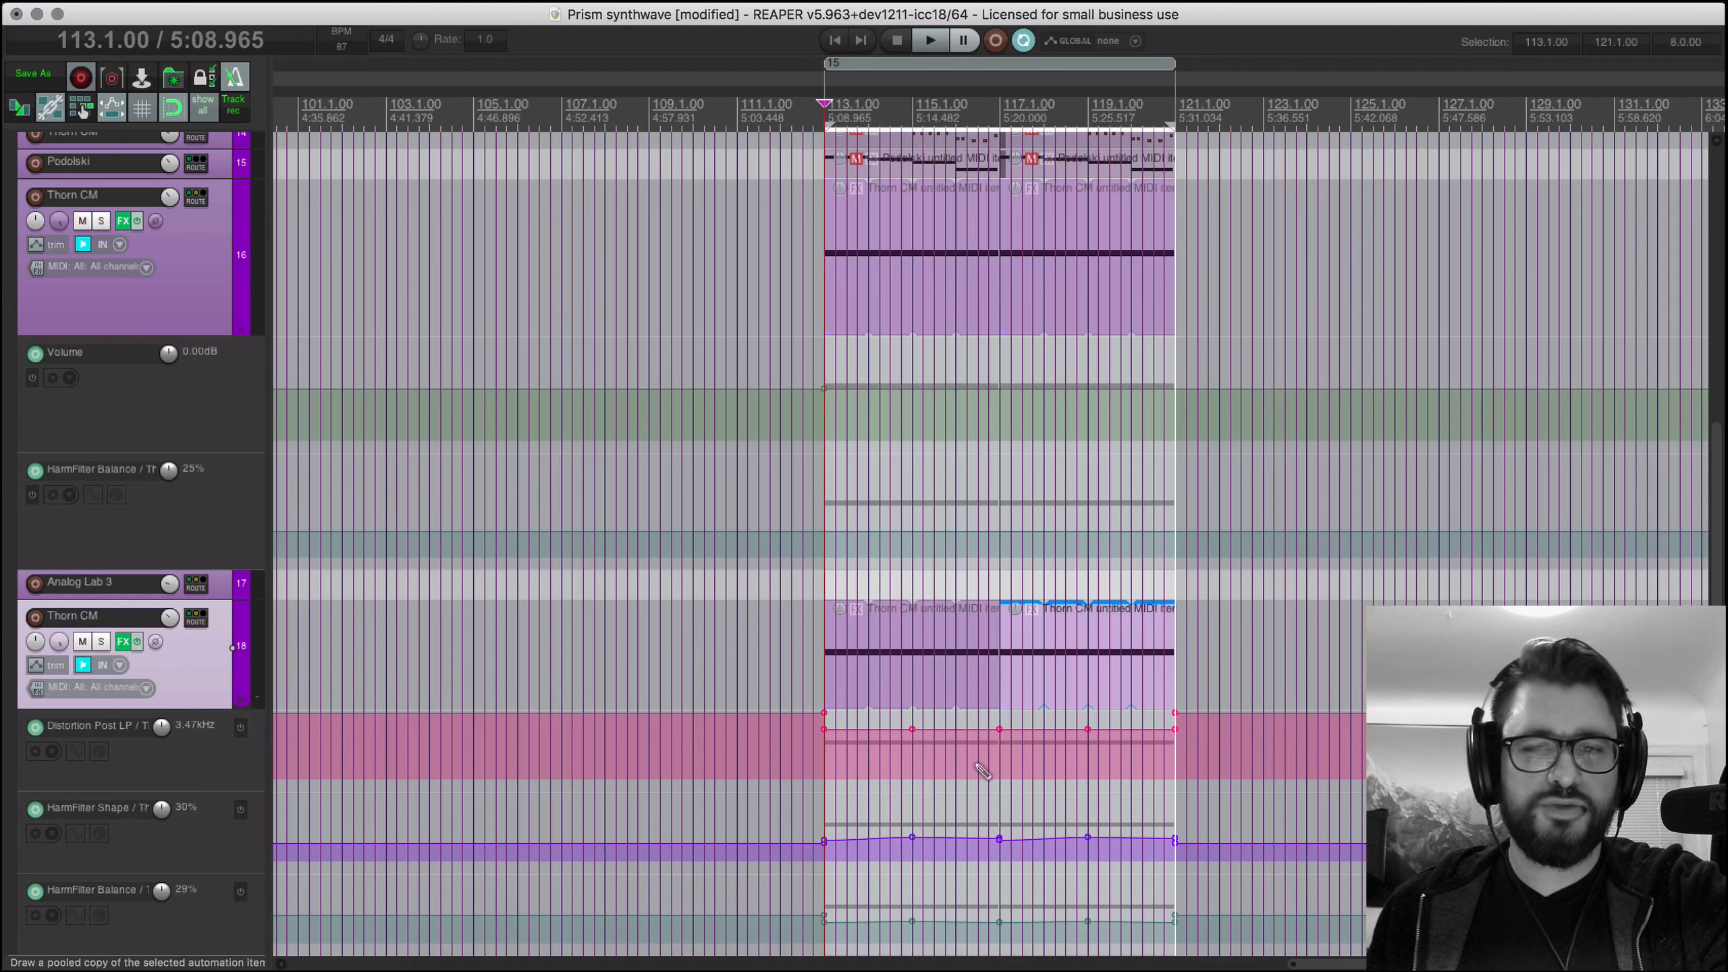
{"action": "scroll", "coordinate": [982, 762], "scroll_direction": "down", "scroll_amount": 6}
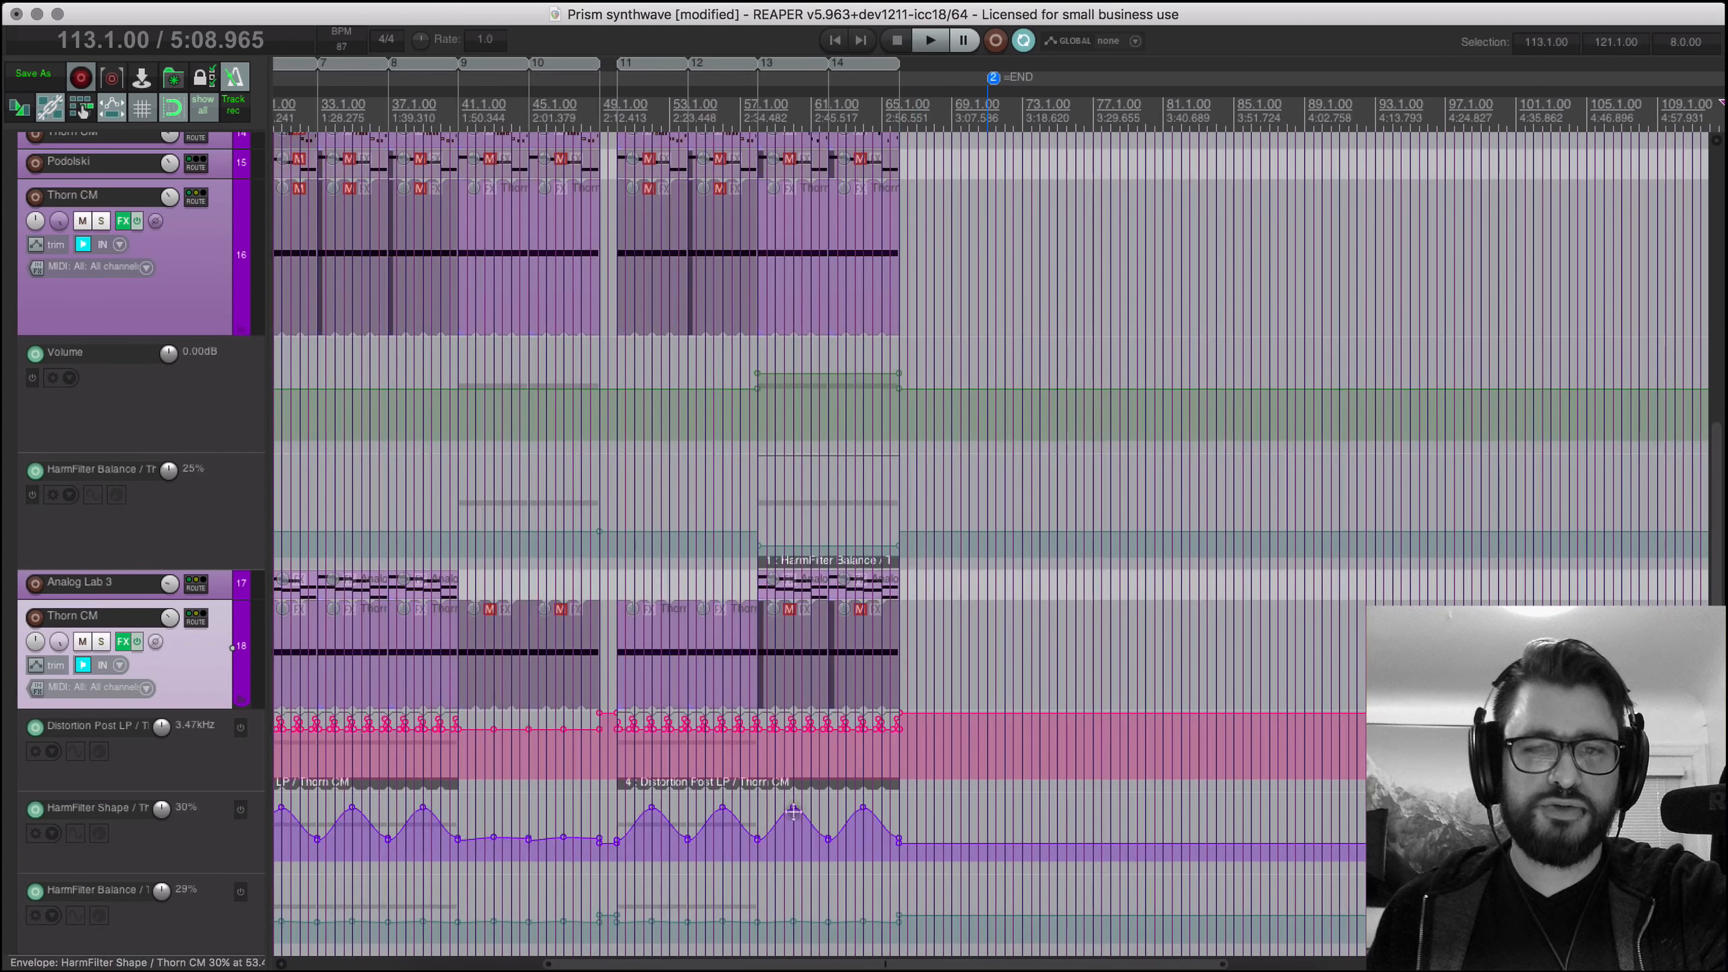
{"action": "scroll", "coordinate": [1129, 770], "scroll_direction": "right", "scroll_amount": 10}
{"action": "scroll", "coordinate": [1274, 752], "scroll_direction": "up", "scroll_amount": 6}
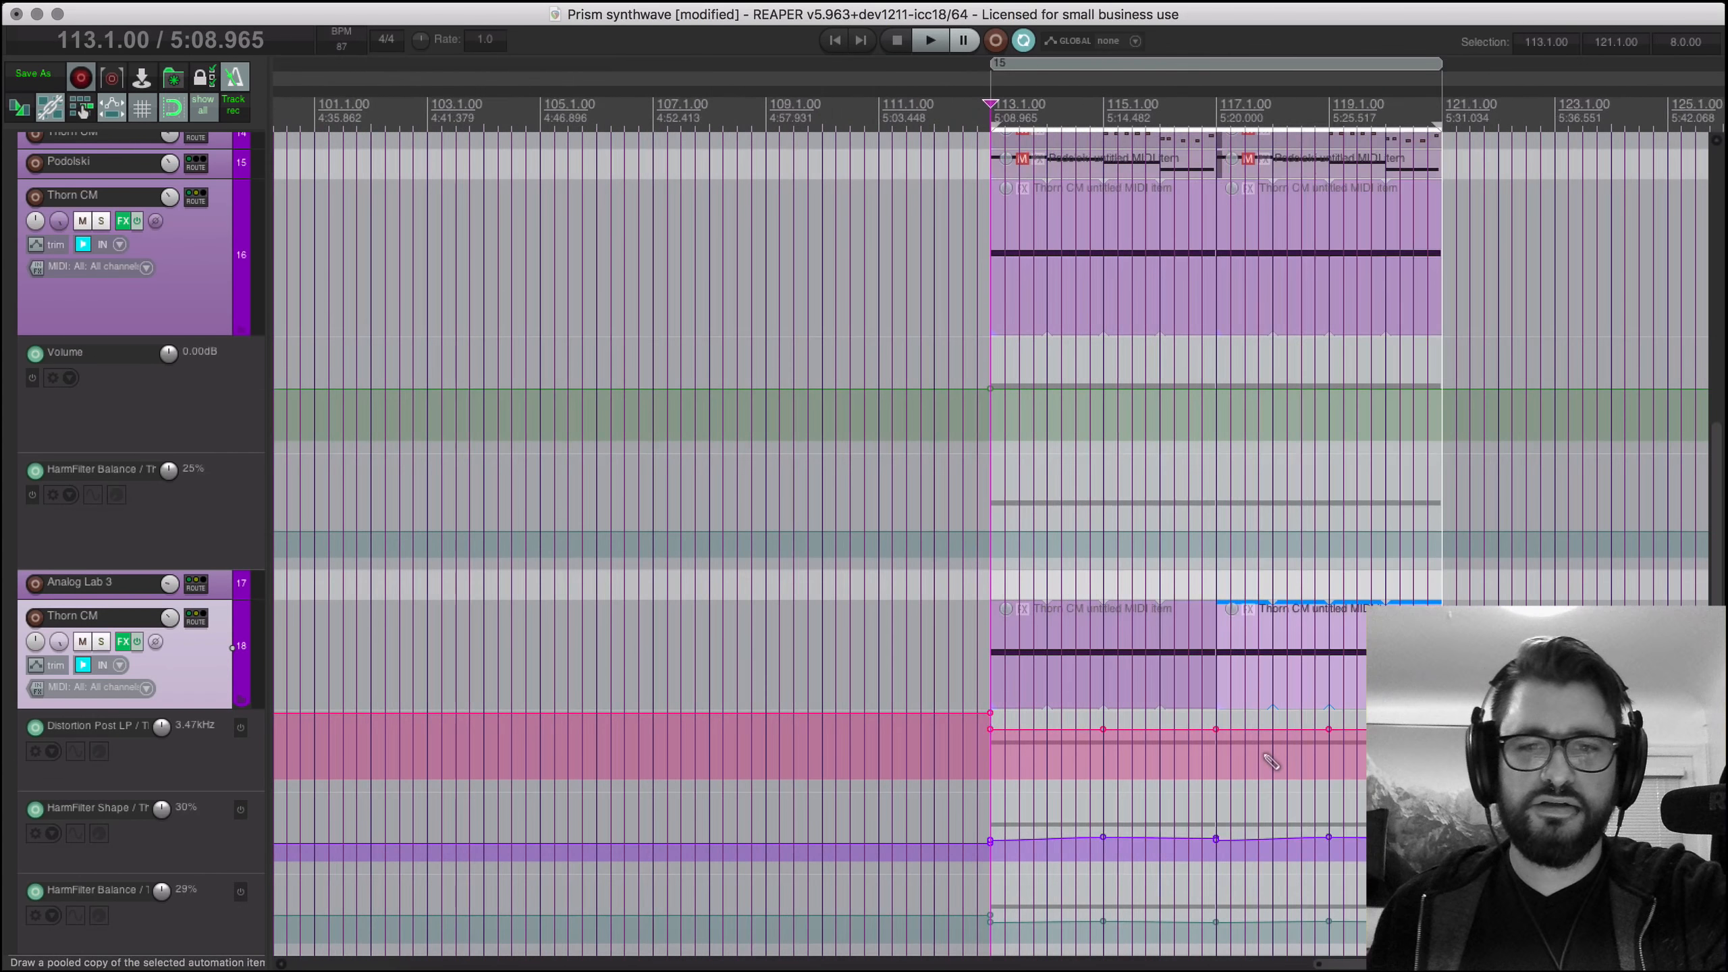
{"action": "scroll", "coordinate": [1272, 761], "scroll_direction": "up", "scroll_amount": 6}
{"action": "scroll", "coordinate": [1271, 762], "scroll_direction": "right", "scroll_amount": 10}
{"action": "left_click", "coordinate": [82, 642]}
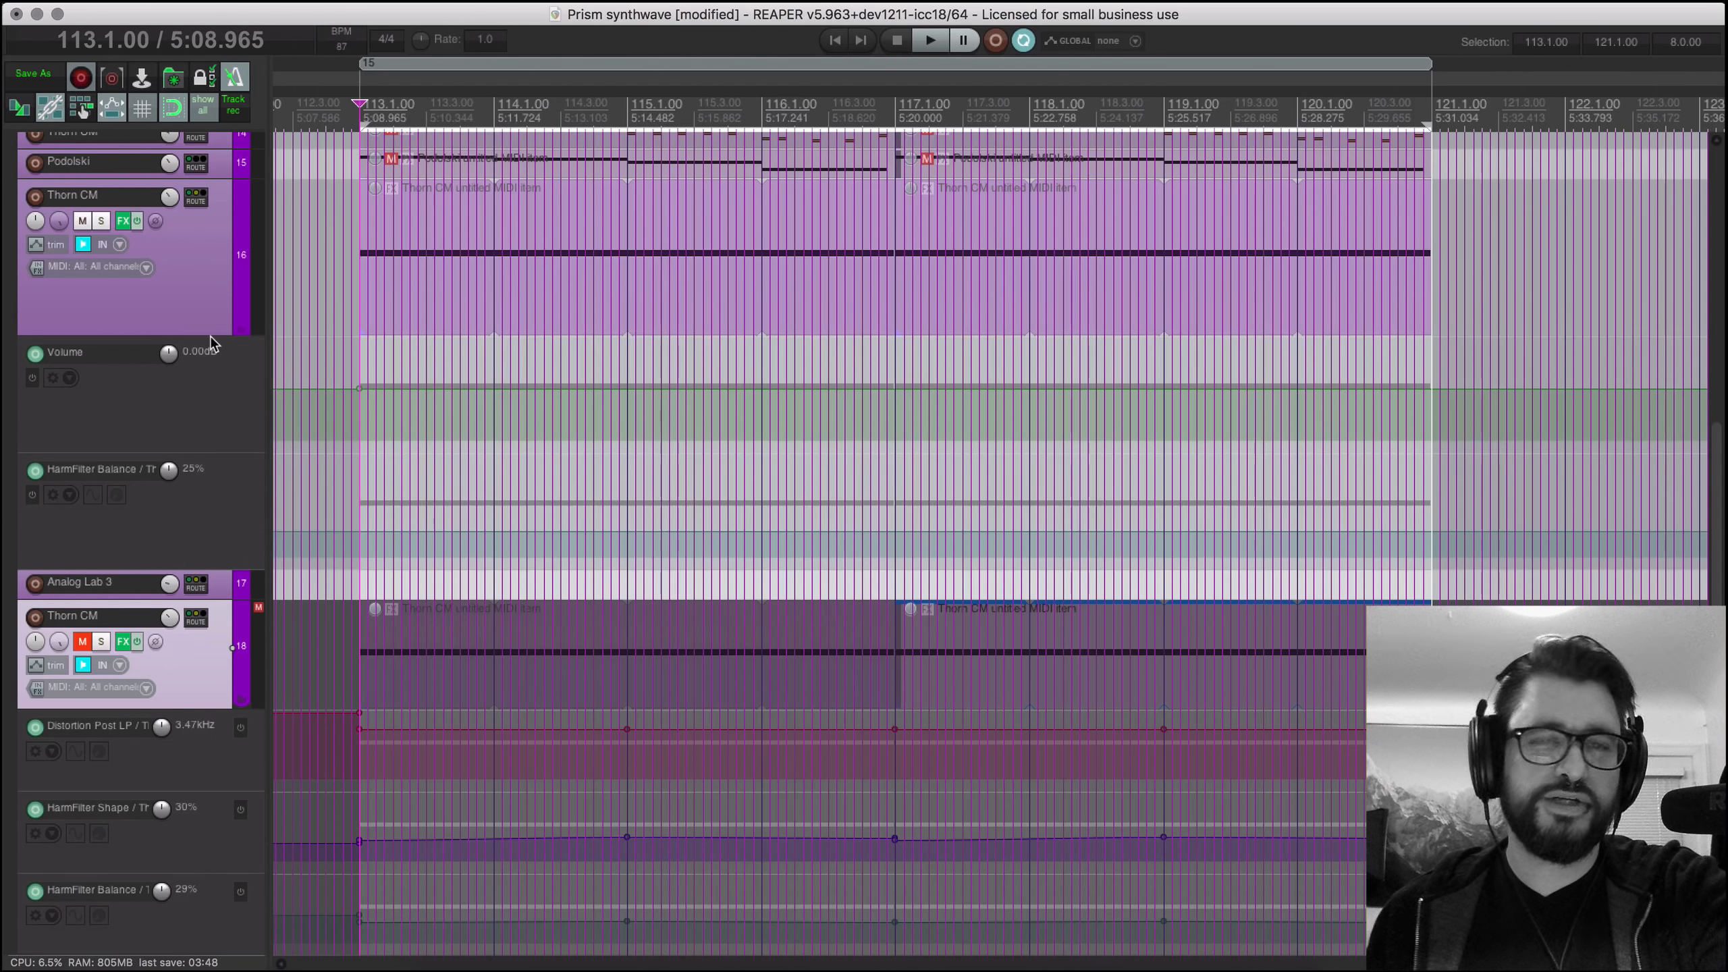
Step: Enlarge Thorn CM track 14 at the top of the Synths folder and unmute both of its MIDI items
{"action": "scroll", "coordinate": [342, 551], "scroll_direction": "up", "scroll_amount": 1}
{"action": "scroll", "coordinate": [342, 551], "scroll_direction": "up", "scroll_amount": 5}
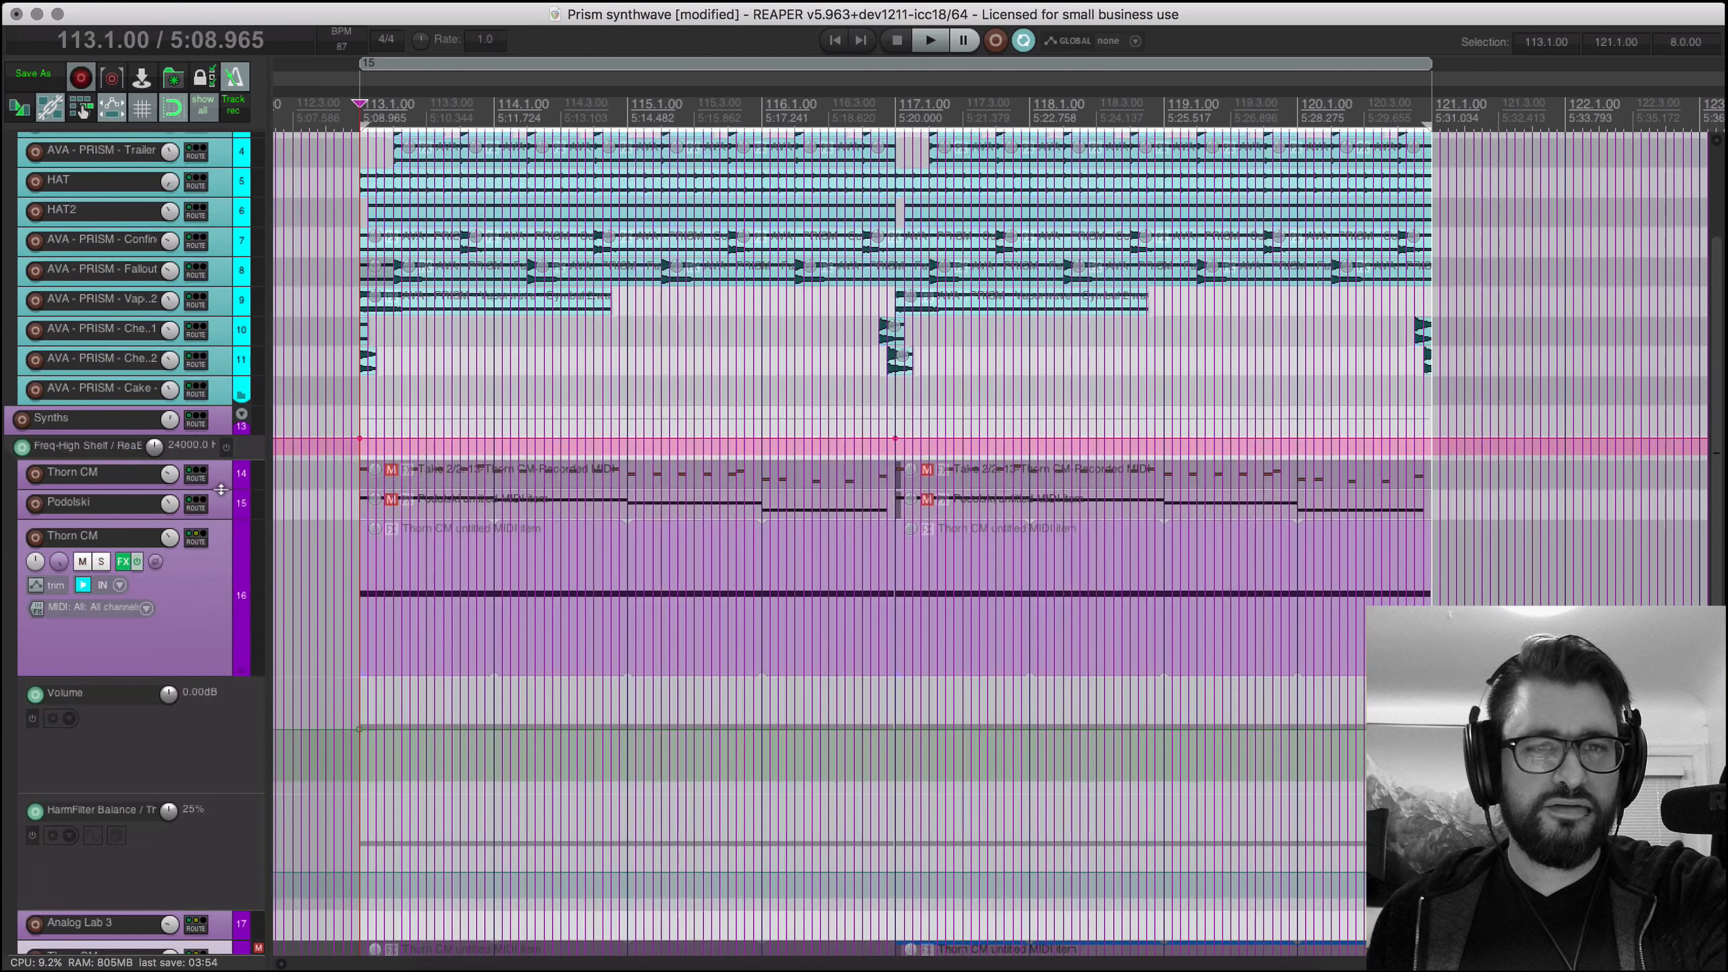
{"action": "left_click_drag", "start_coordinate": [222, 489], "coordinate": [222, 644]}
{"action": "left_click", "coordinate": [220, 618]}
{"action": "left_click", "coordinate": [622, 544]}
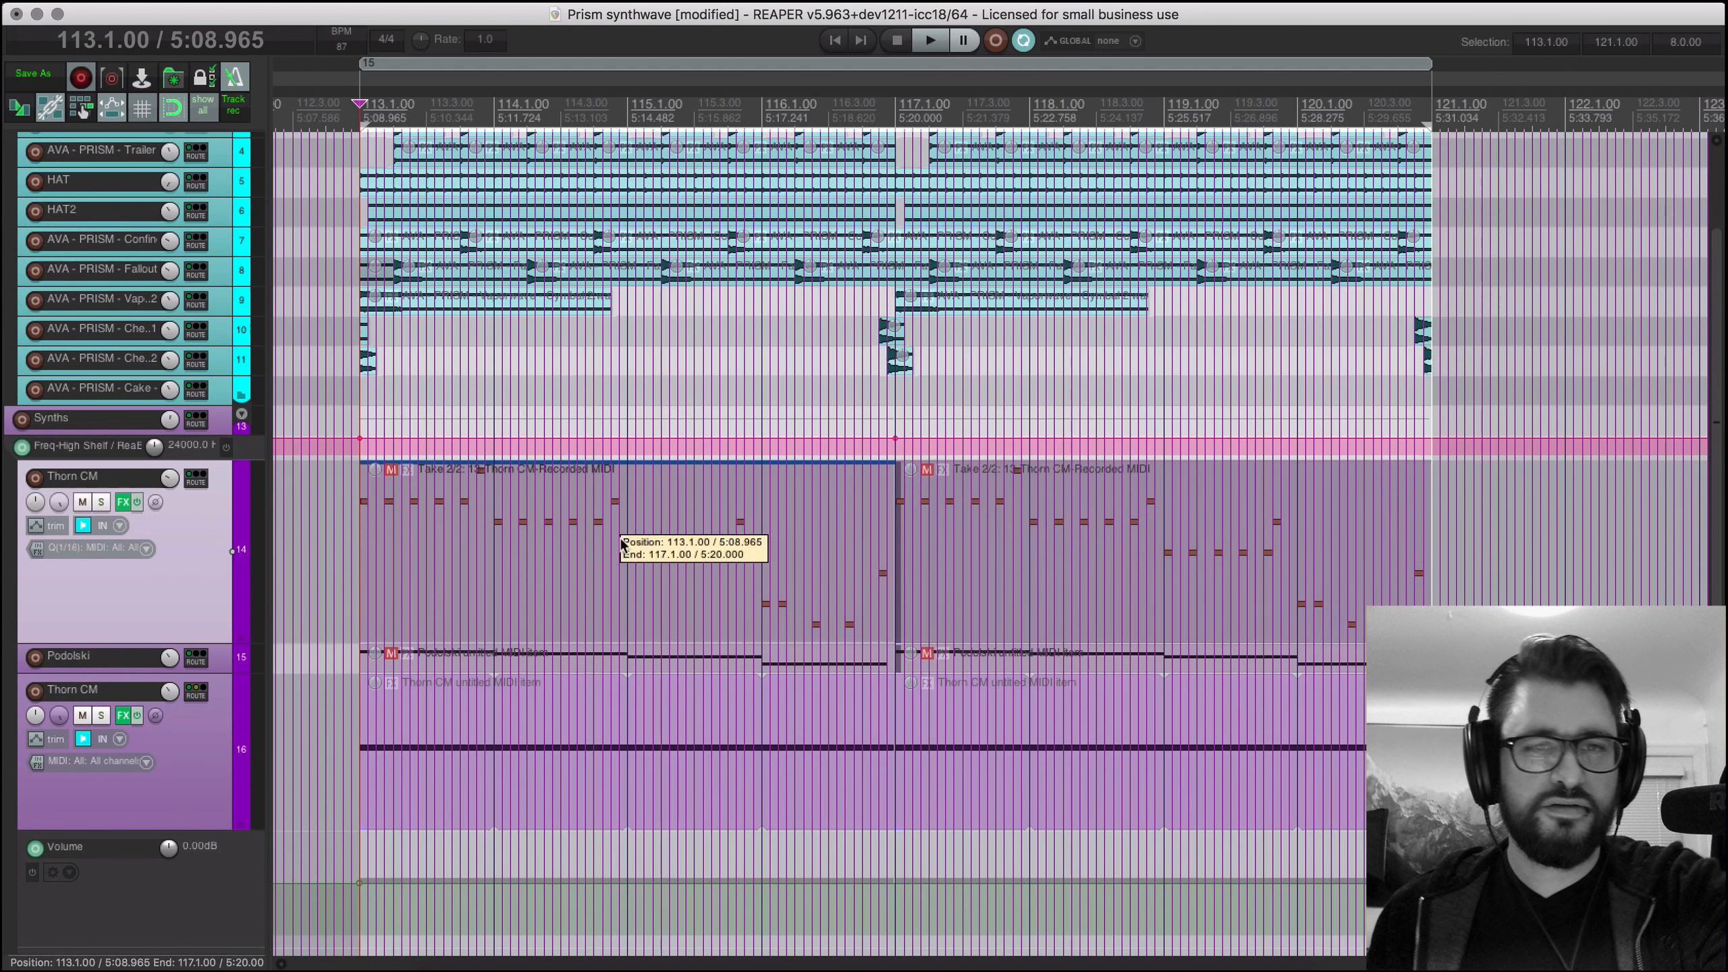
{"action": "left_click", "coordinate": [1114, 553], "text": "shift"}
{"action": "left_click", "coordinate": [926, 470]}
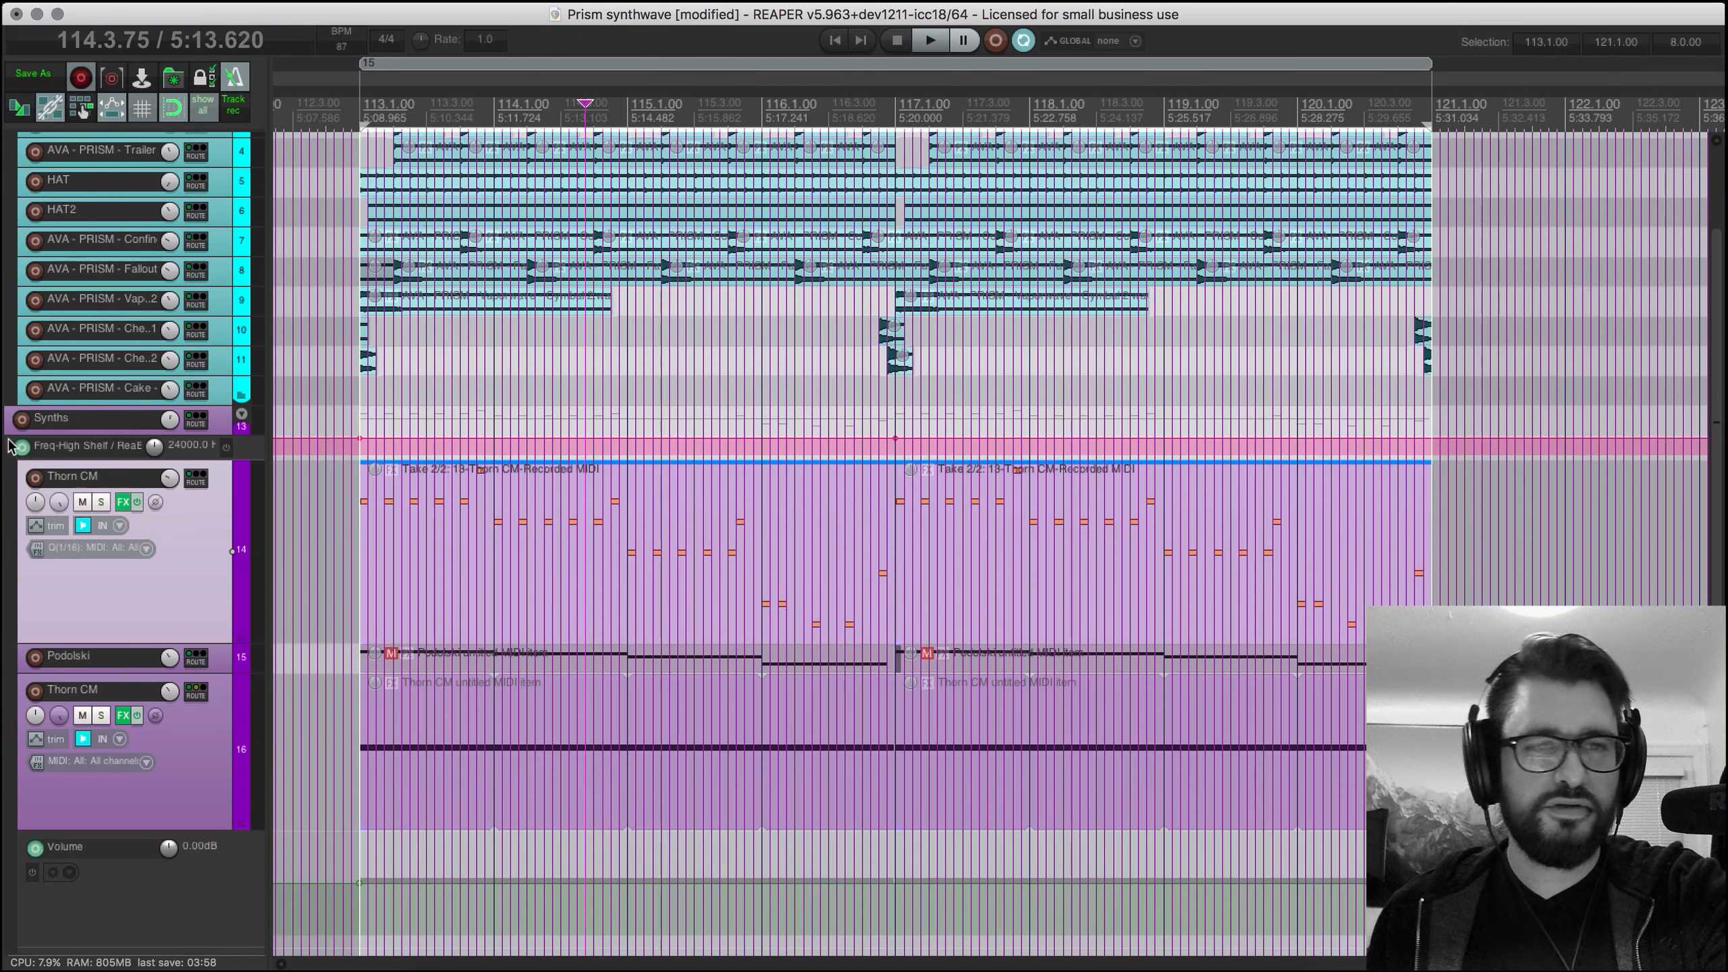
Step: Open track 14's Thorn CM synth, review the Effects and Mod Matrix pages of the PAD Keys preset, and close it
{"action": "right_click", "coordinate": [119, 504]}
{"action": "key", "text": "Escape"}
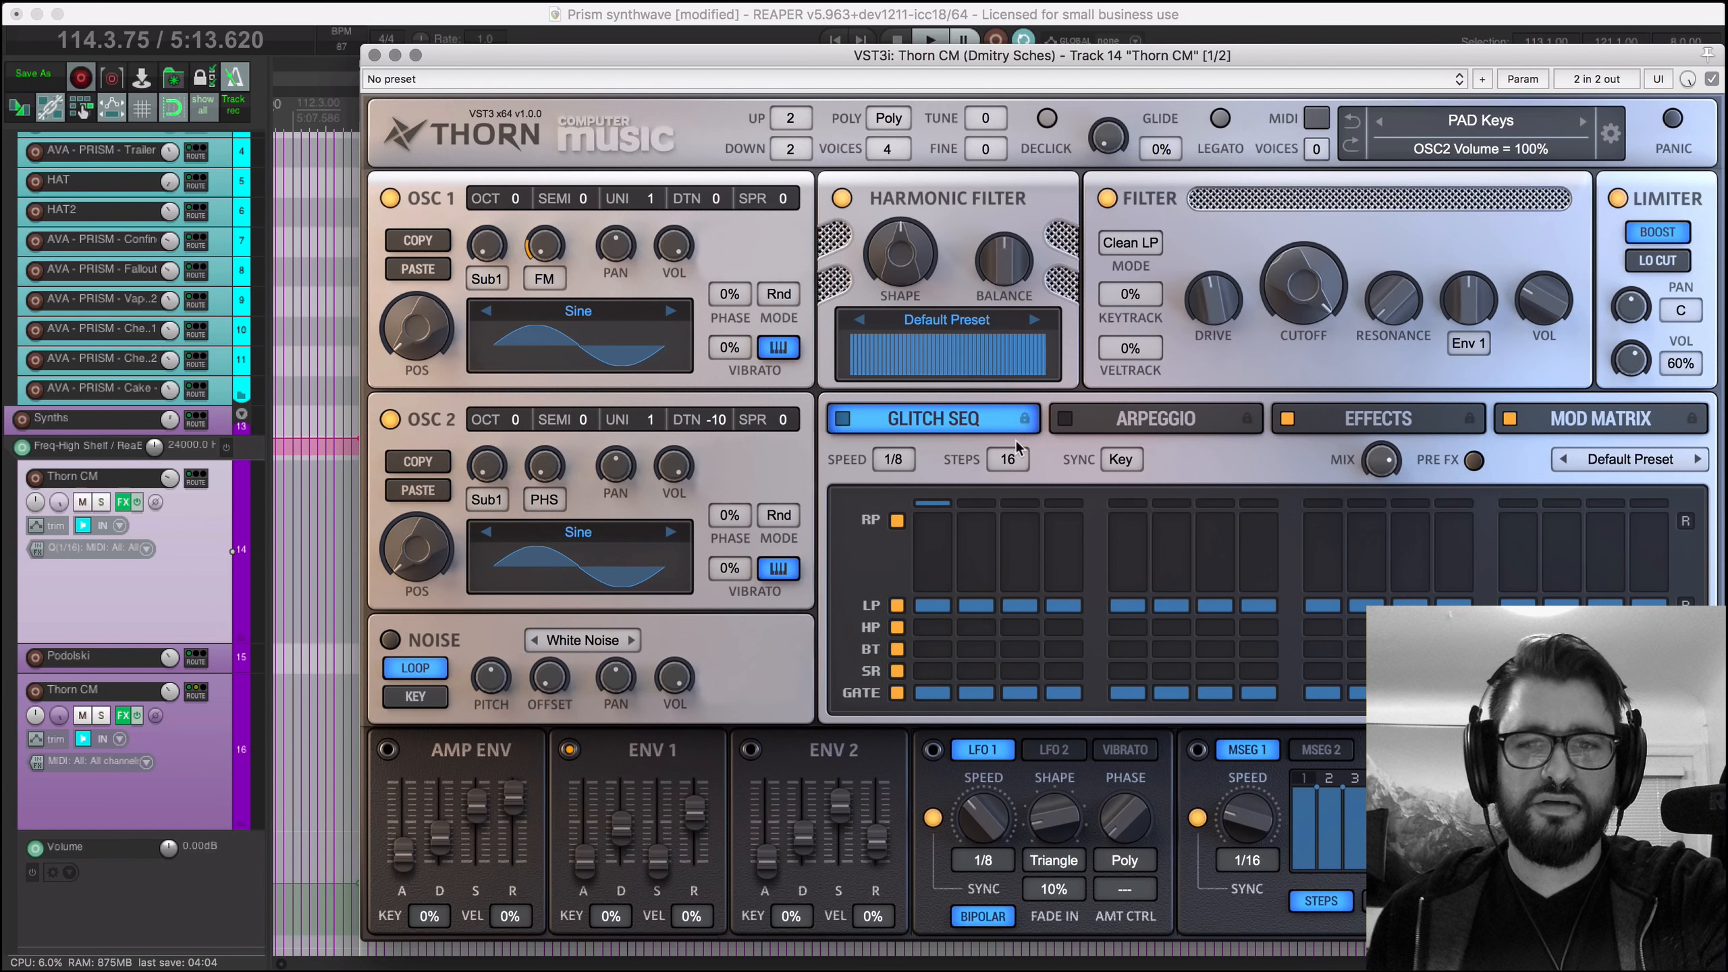
{"action": "left_click", "coordinate": [1184, 417]}
{"action": "left_click", "coordinate": [1351, 422]}
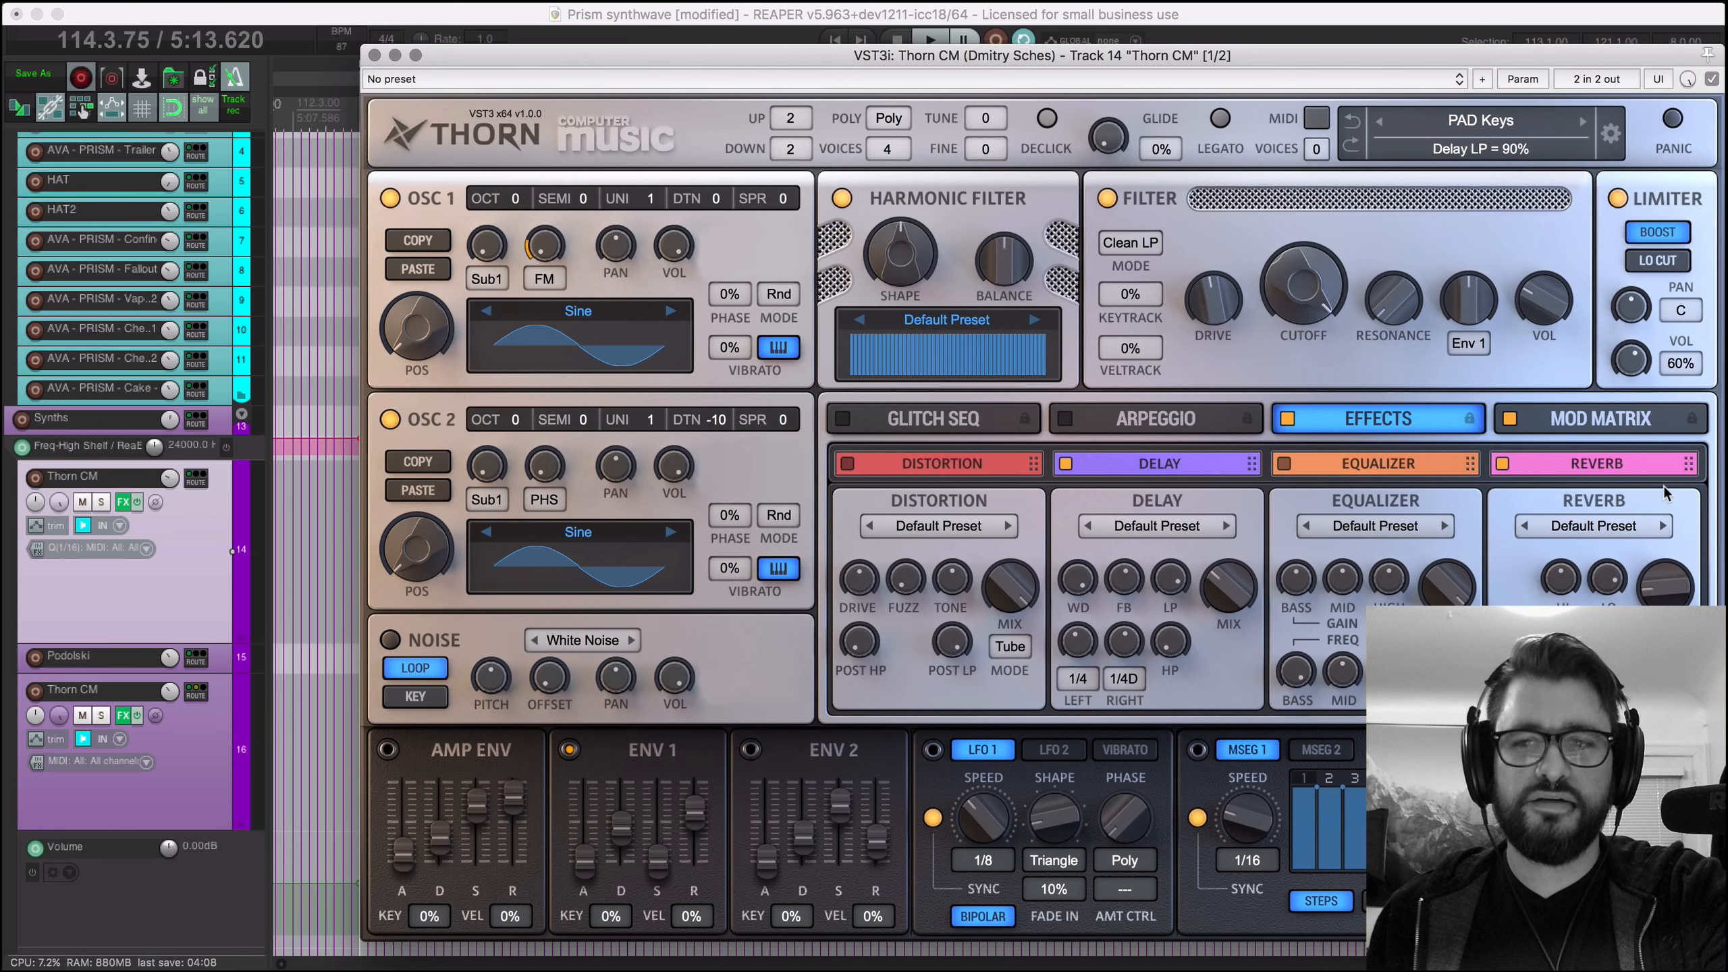
{"action": "left_click", "coordinate": [1599, 426]}
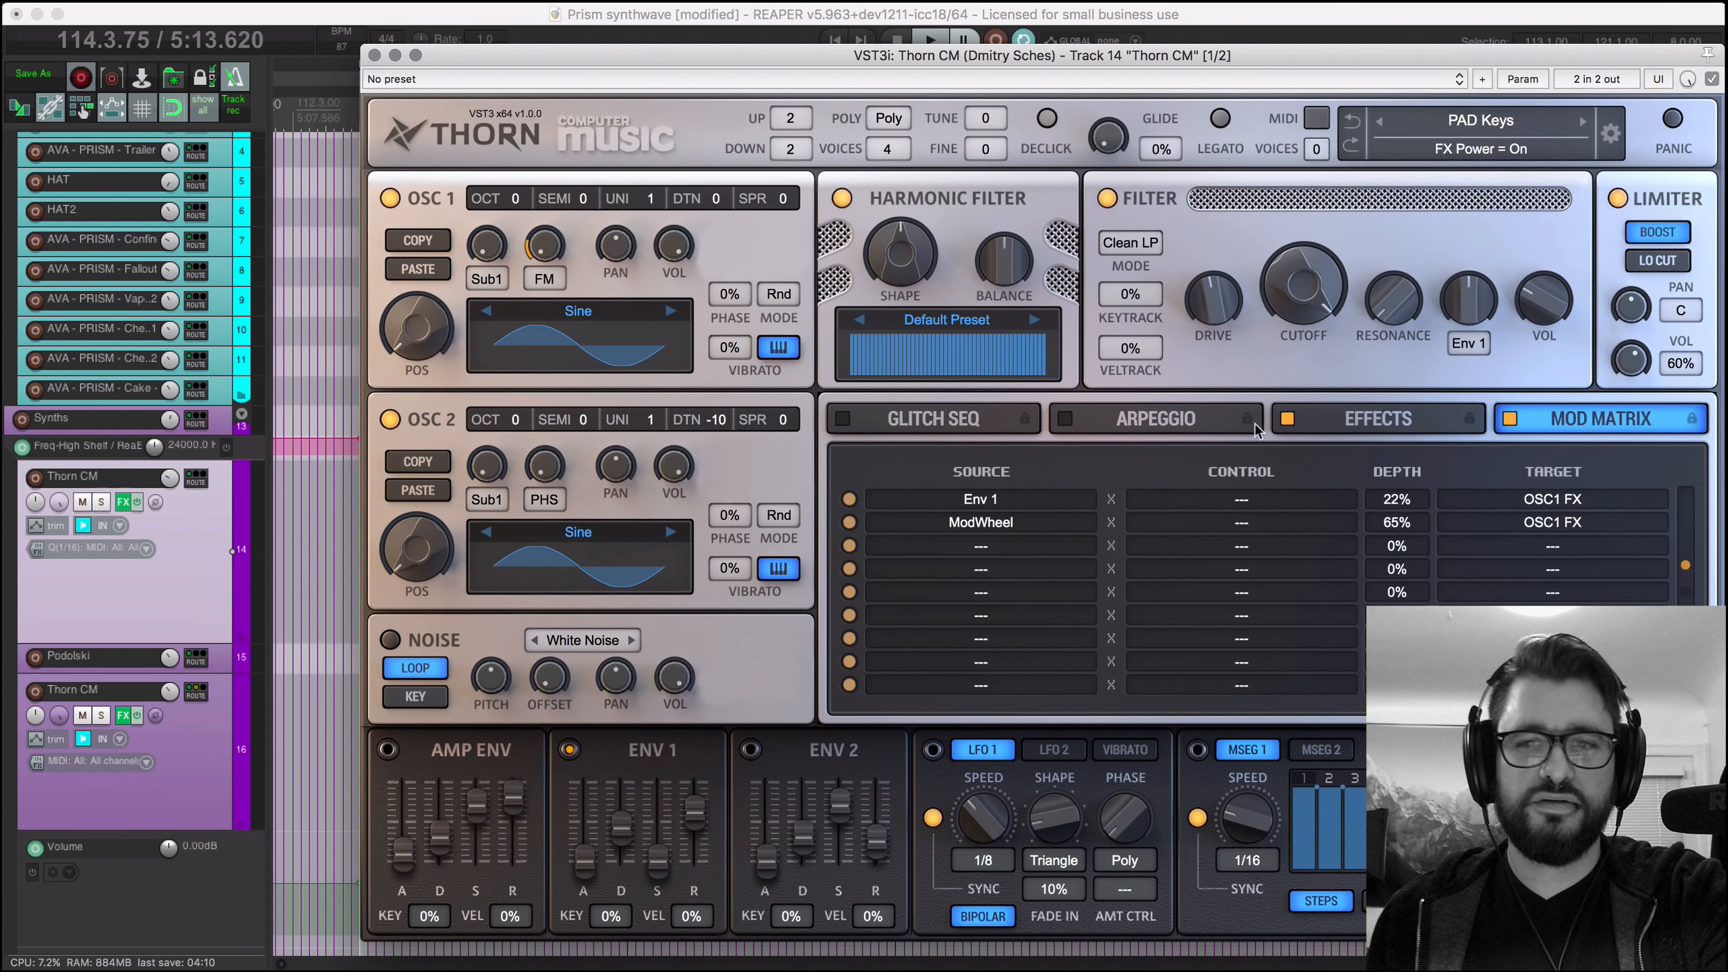
{"action": "left_click", "coordinate": [374, 55]}
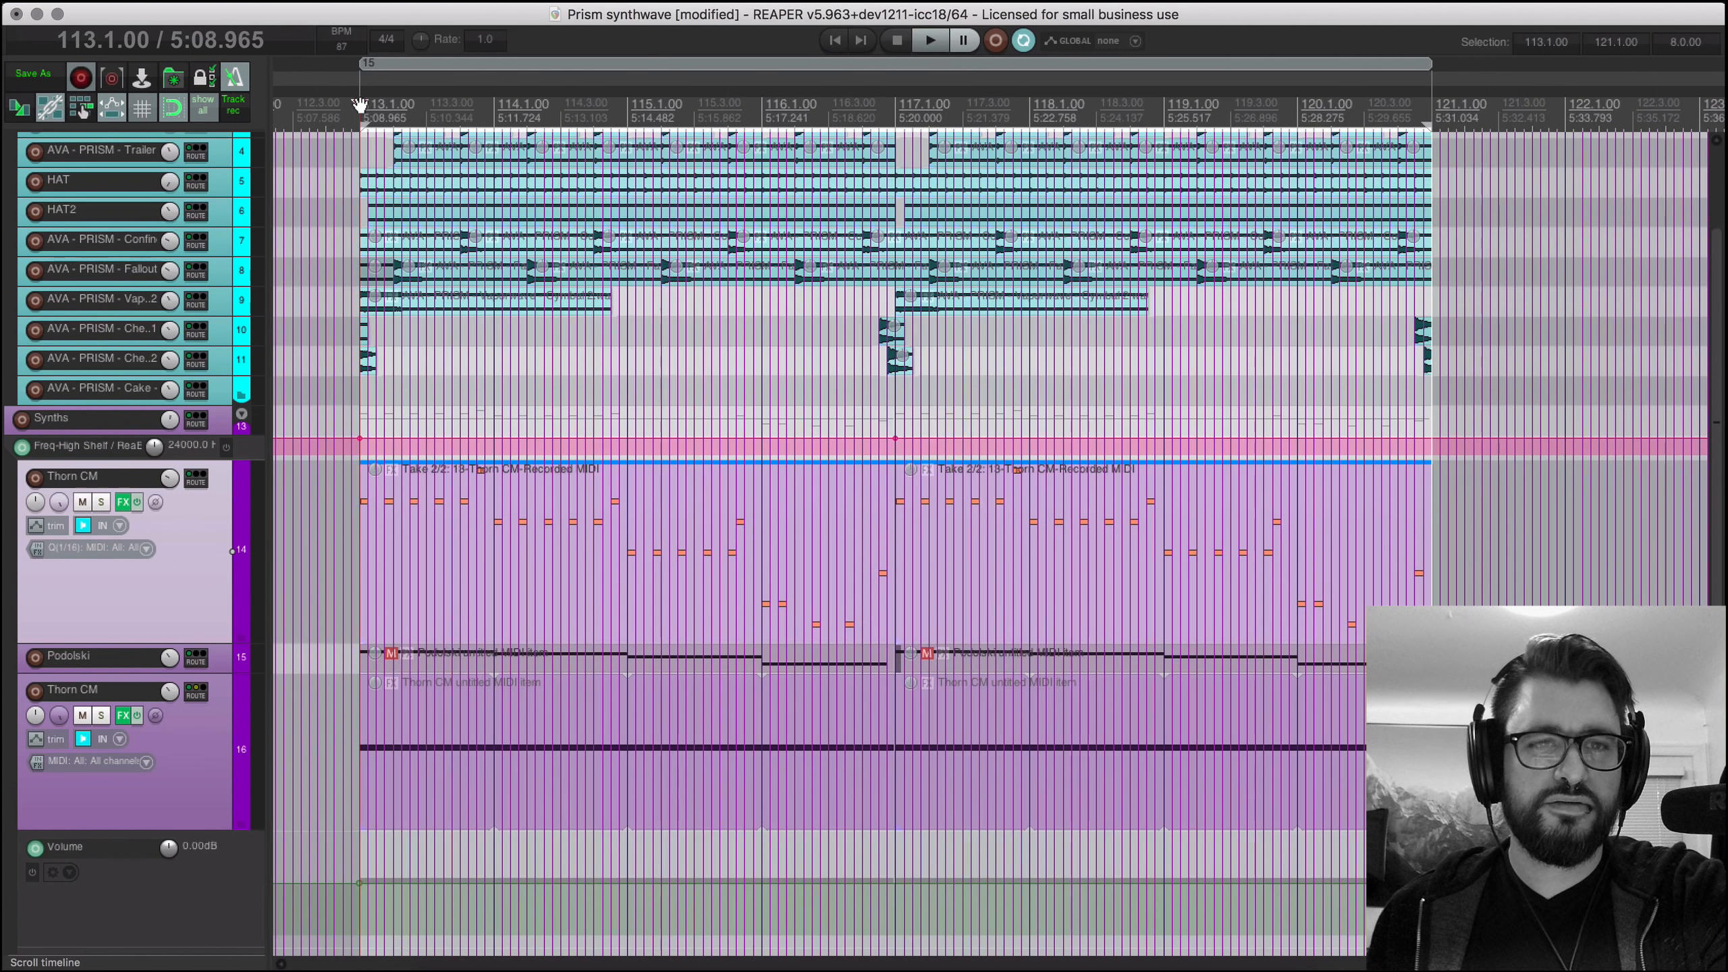
Step: Play the loop from bar 113 and switch the second MIDI item on track 14 to take 1 for comparison
{"action": "key", "text": "space"}
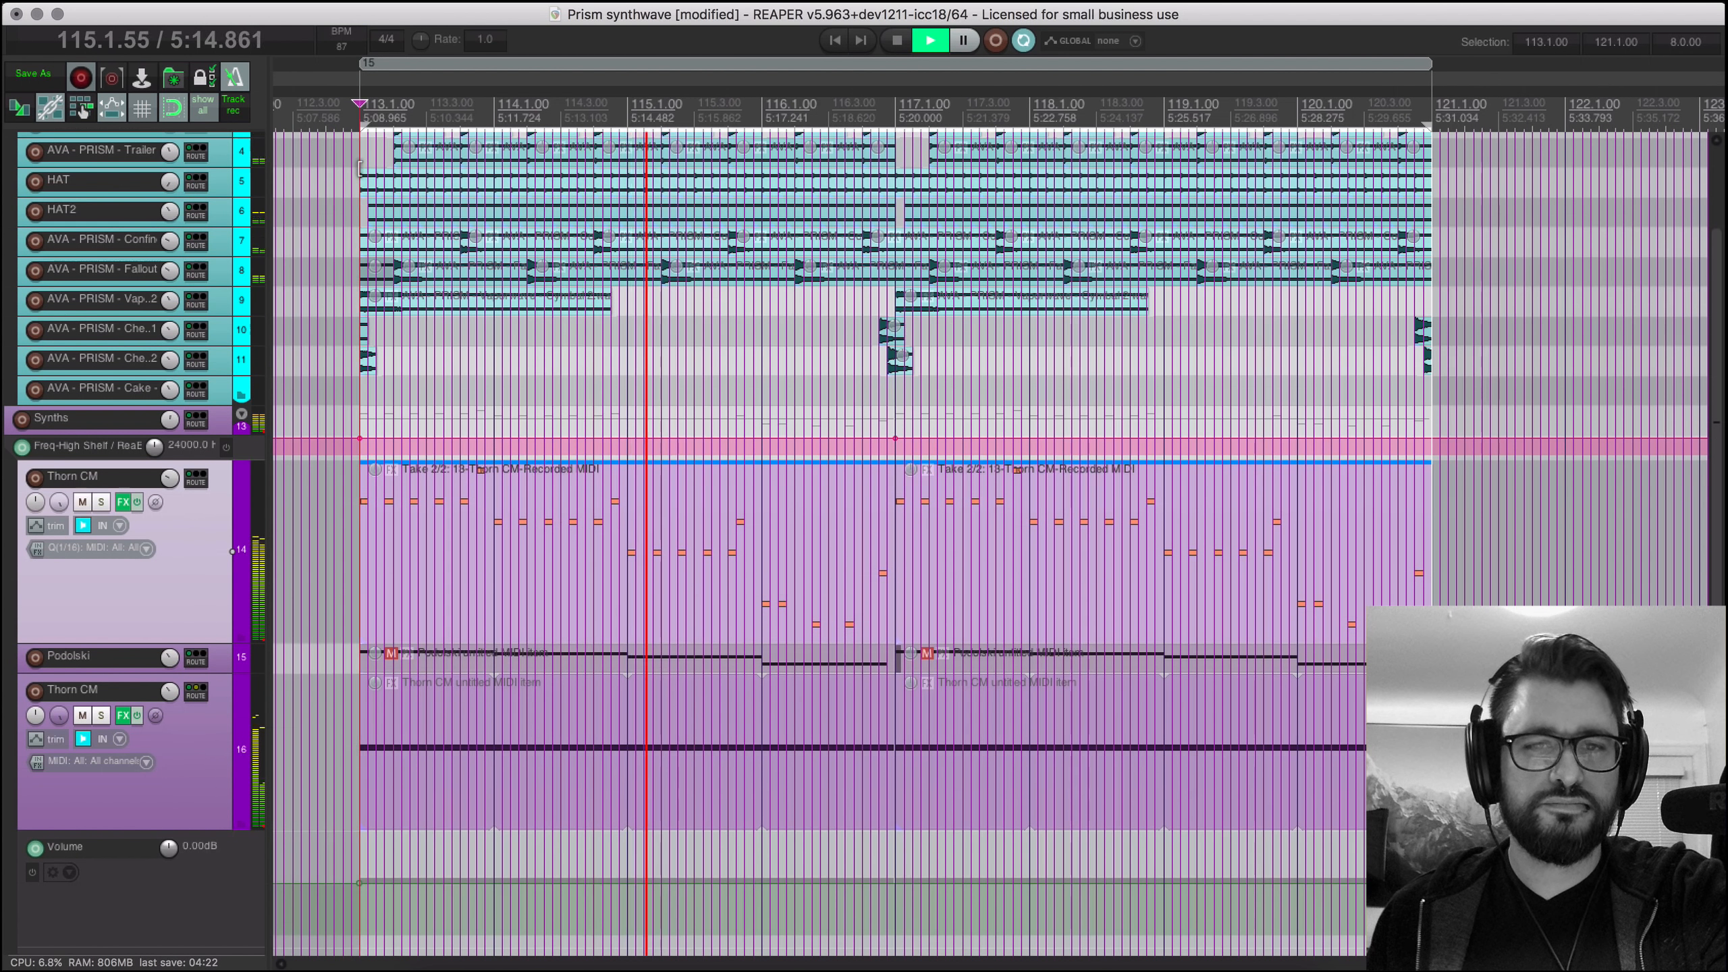
{"action": "left_click", "coordinate": [977, 588]}
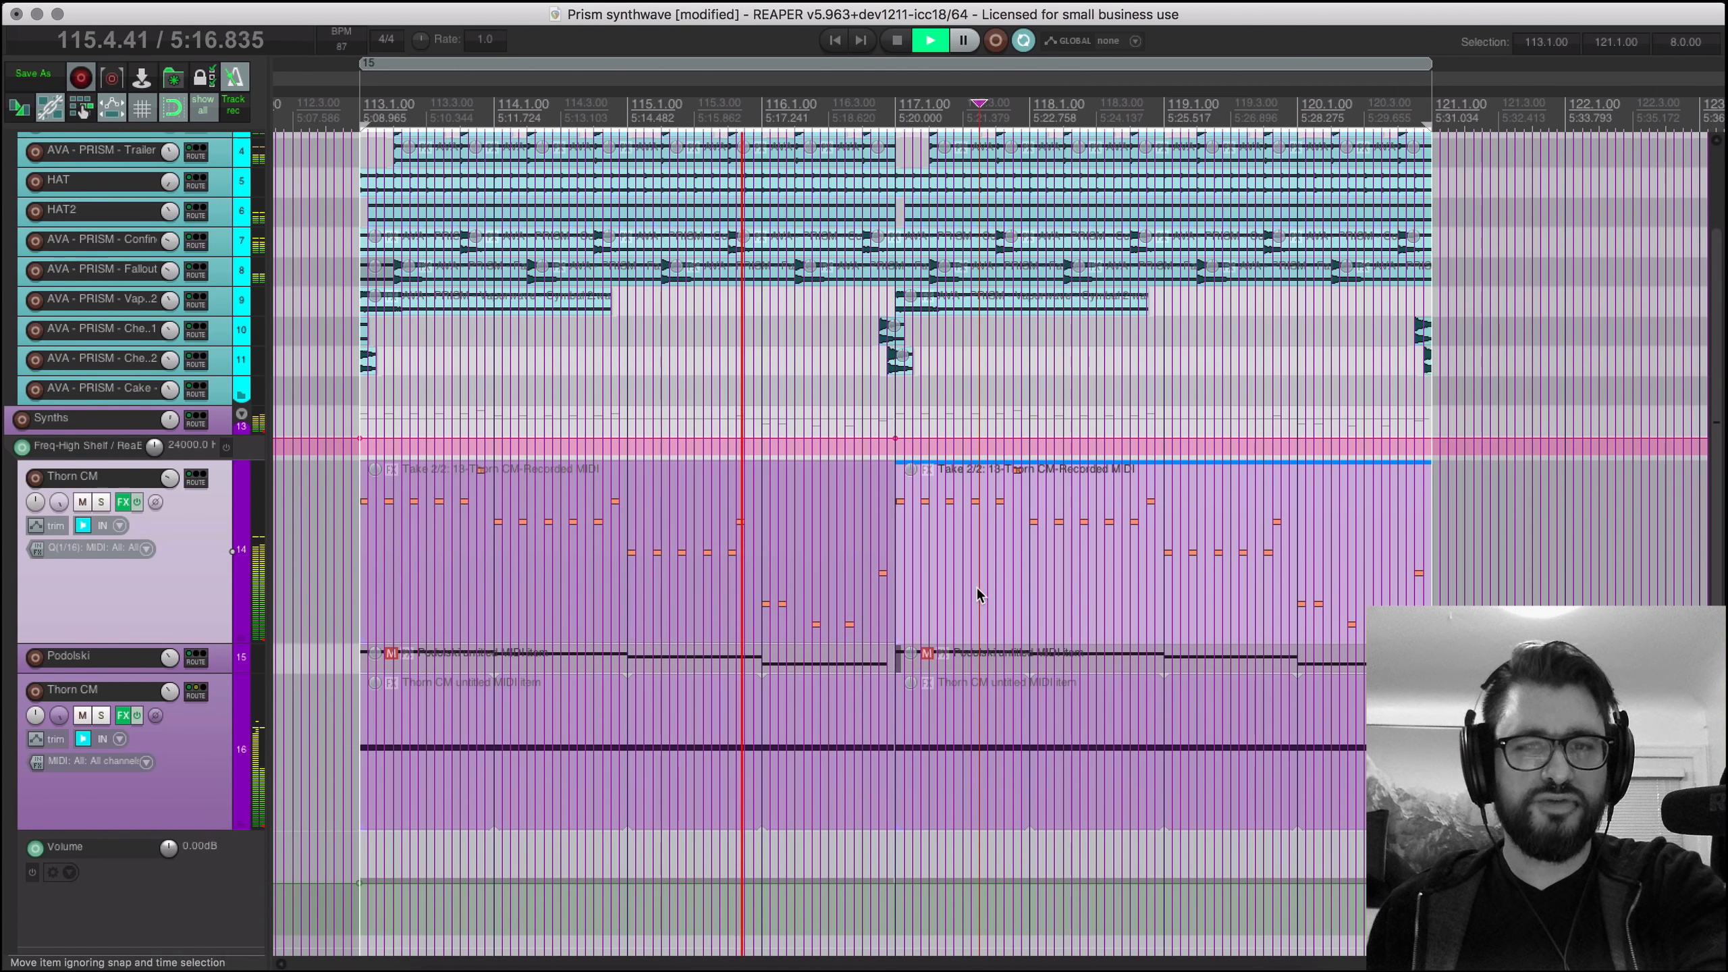
{"action": "key", "text": "t"}
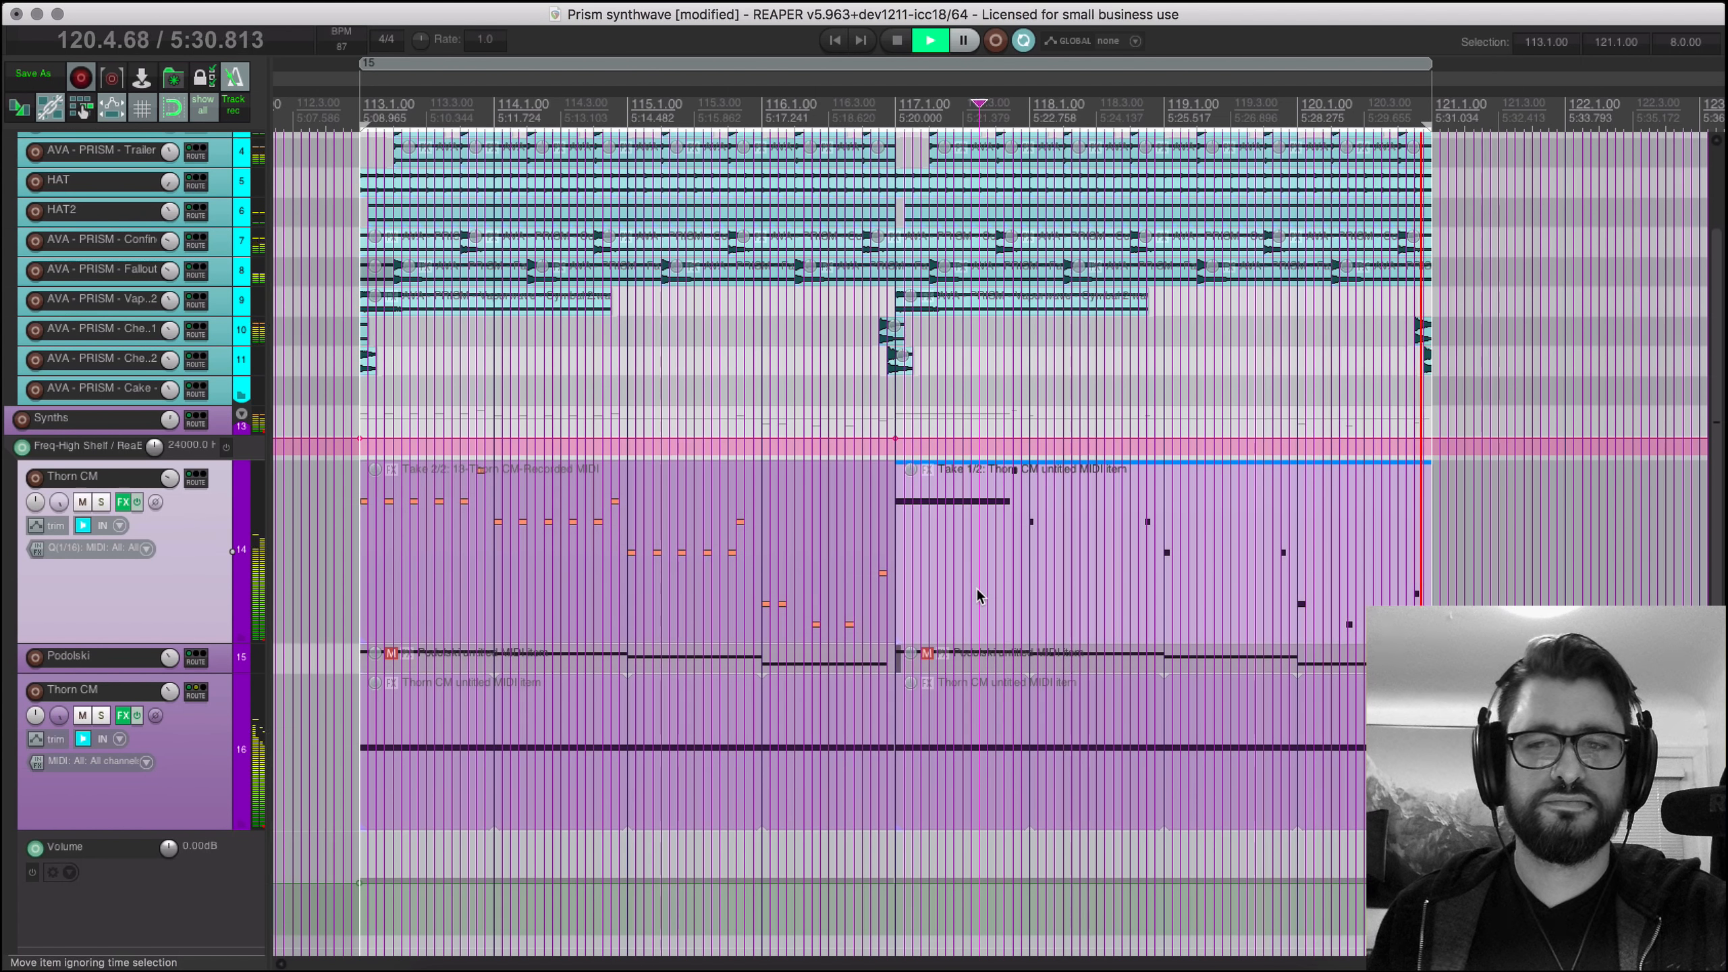
{"action": "key", "text": "space"}
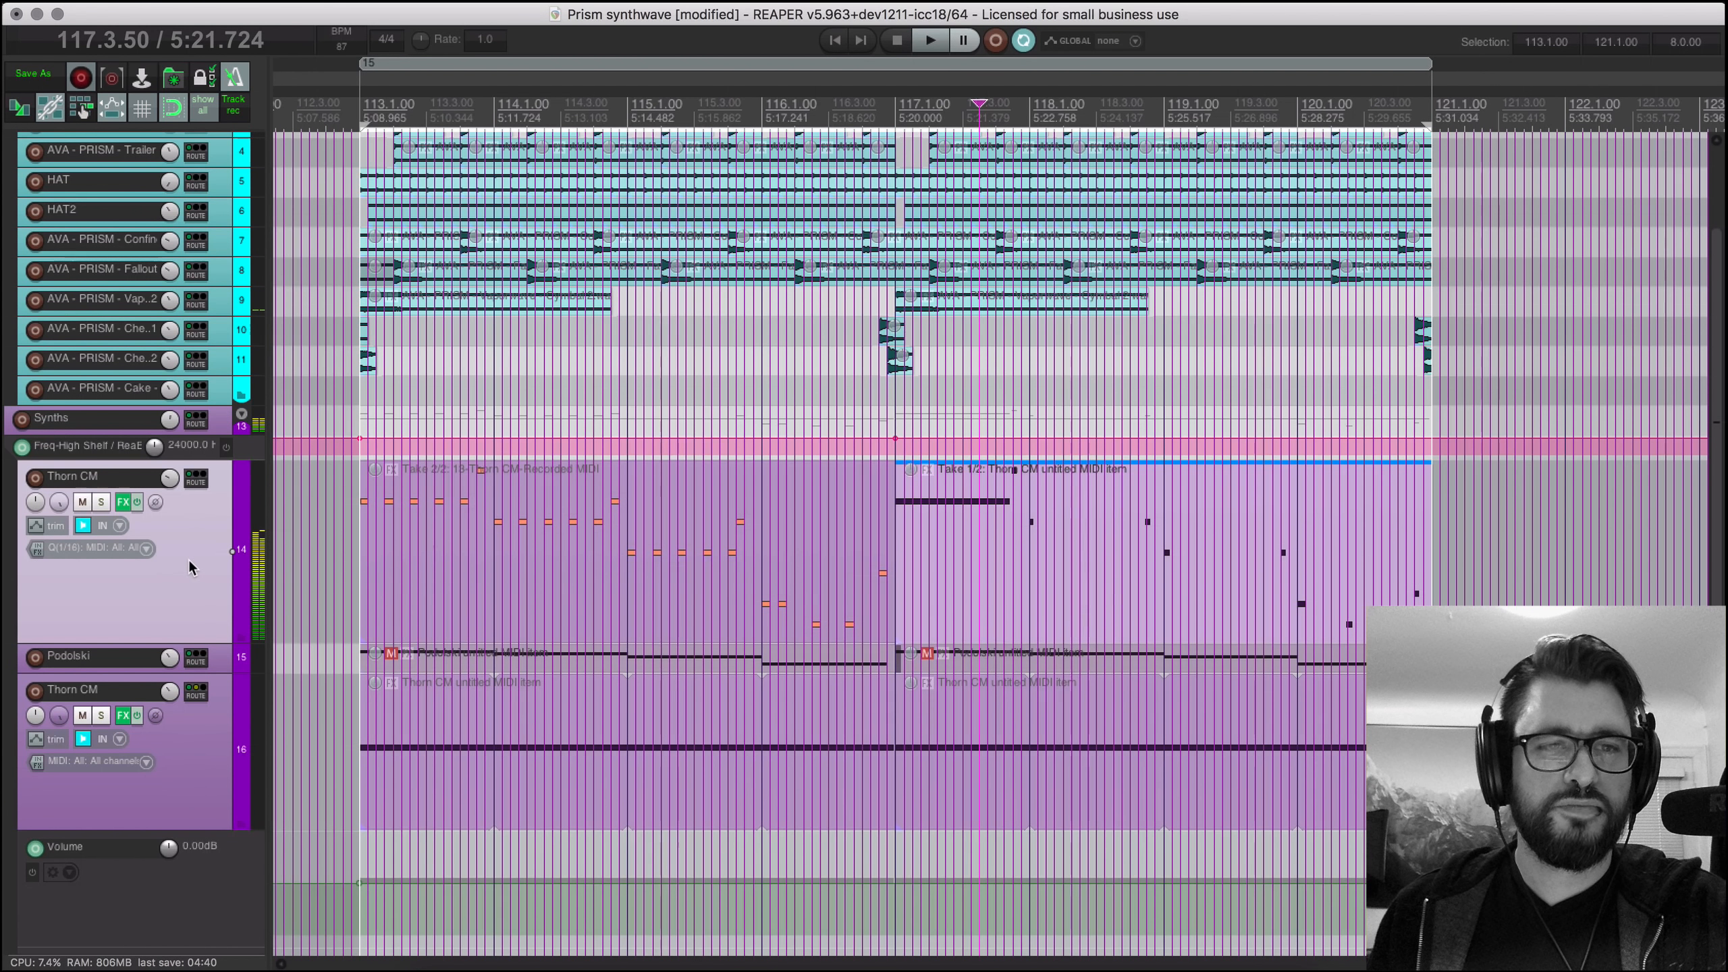
Step: Mute Thorn CM track 14 and enlarge the Podolski track to show its MIDI notes
{"action": "key", "text": "F5"}
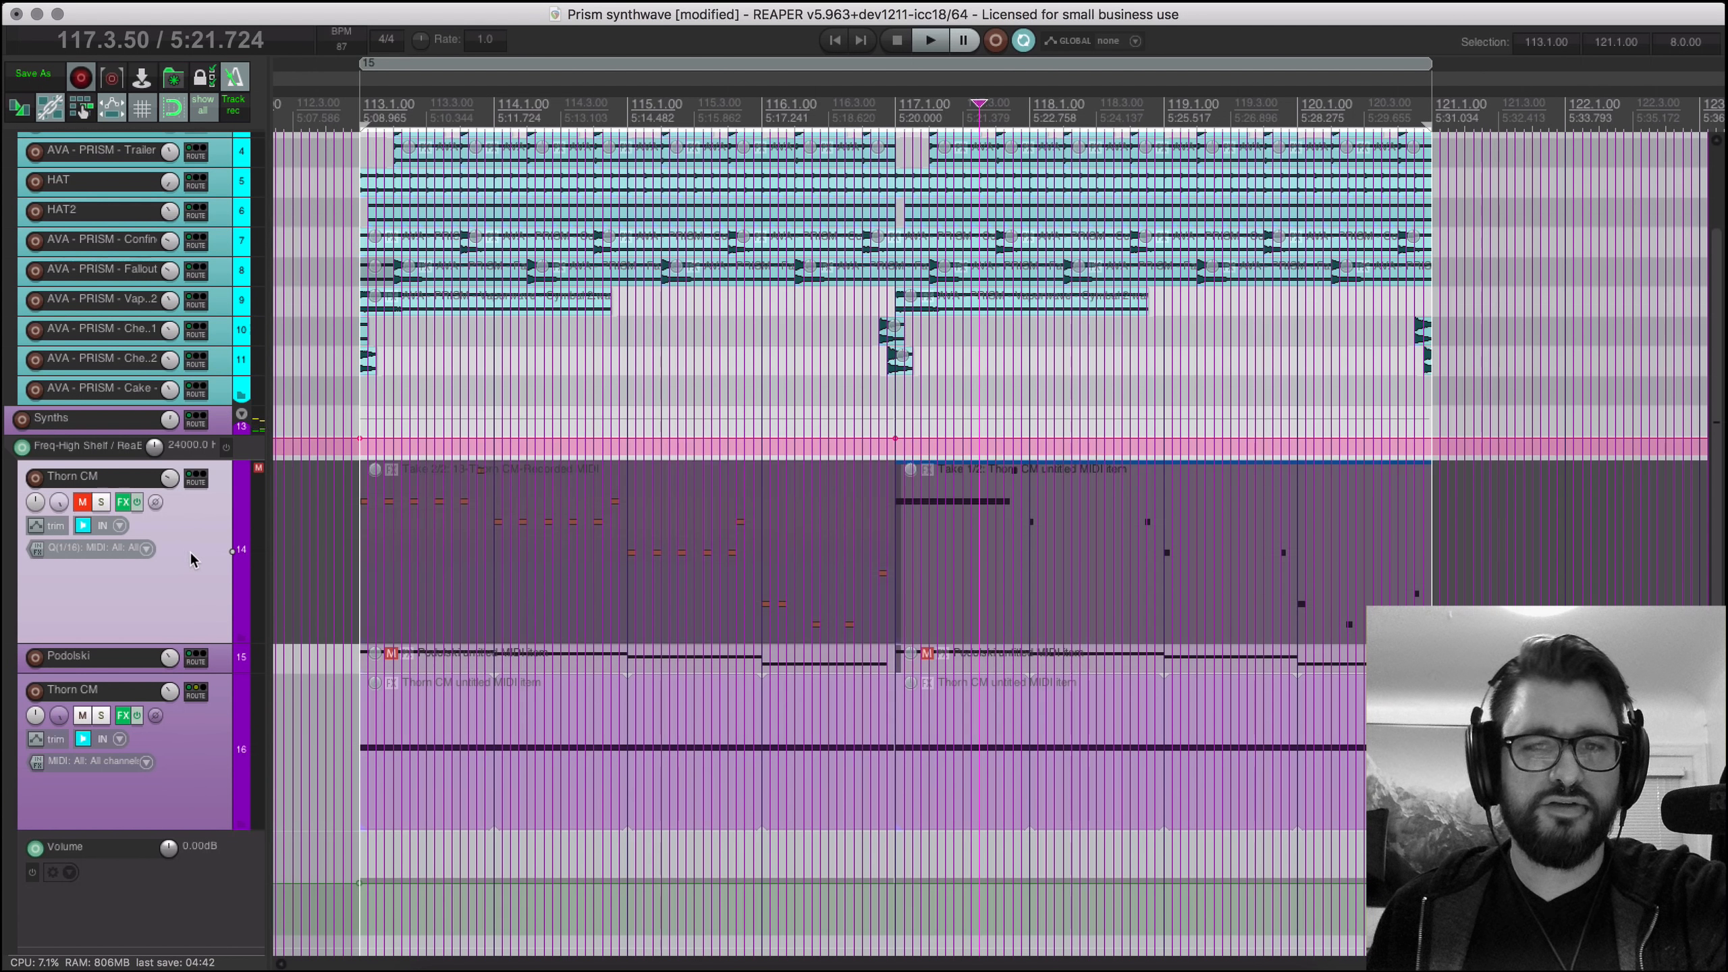
{"action": "left_click", "coordinate": [227, 669]}
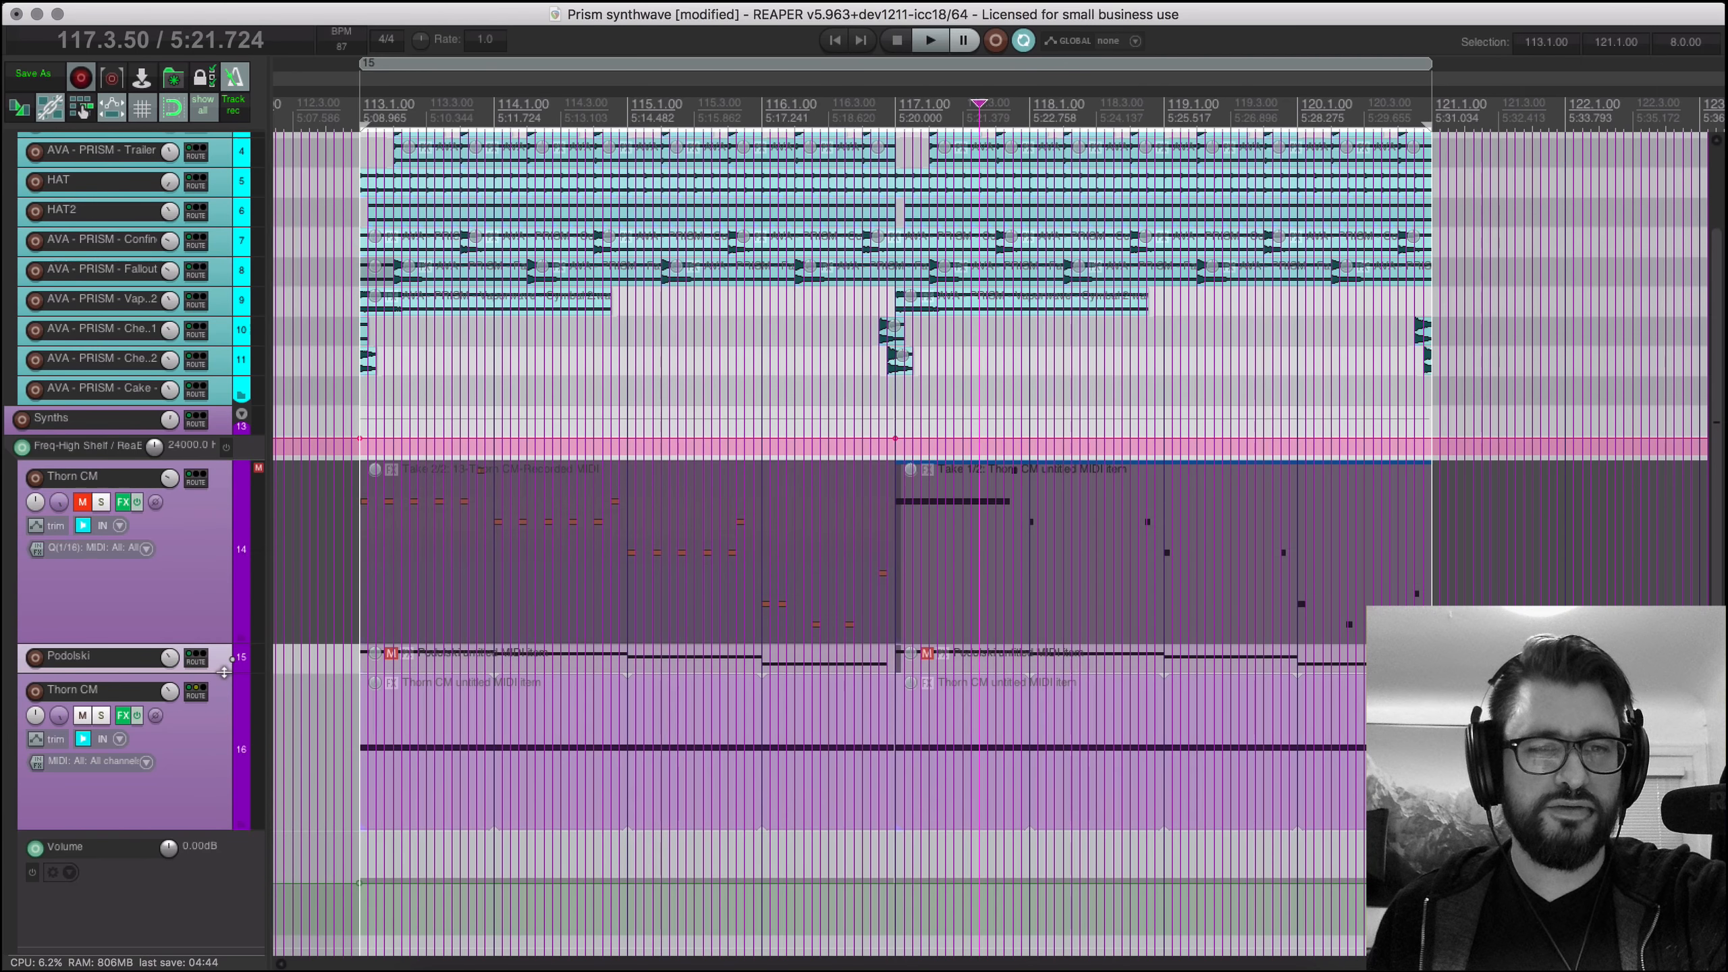
{"action": "left_click", "coordinate": [228, 804]}
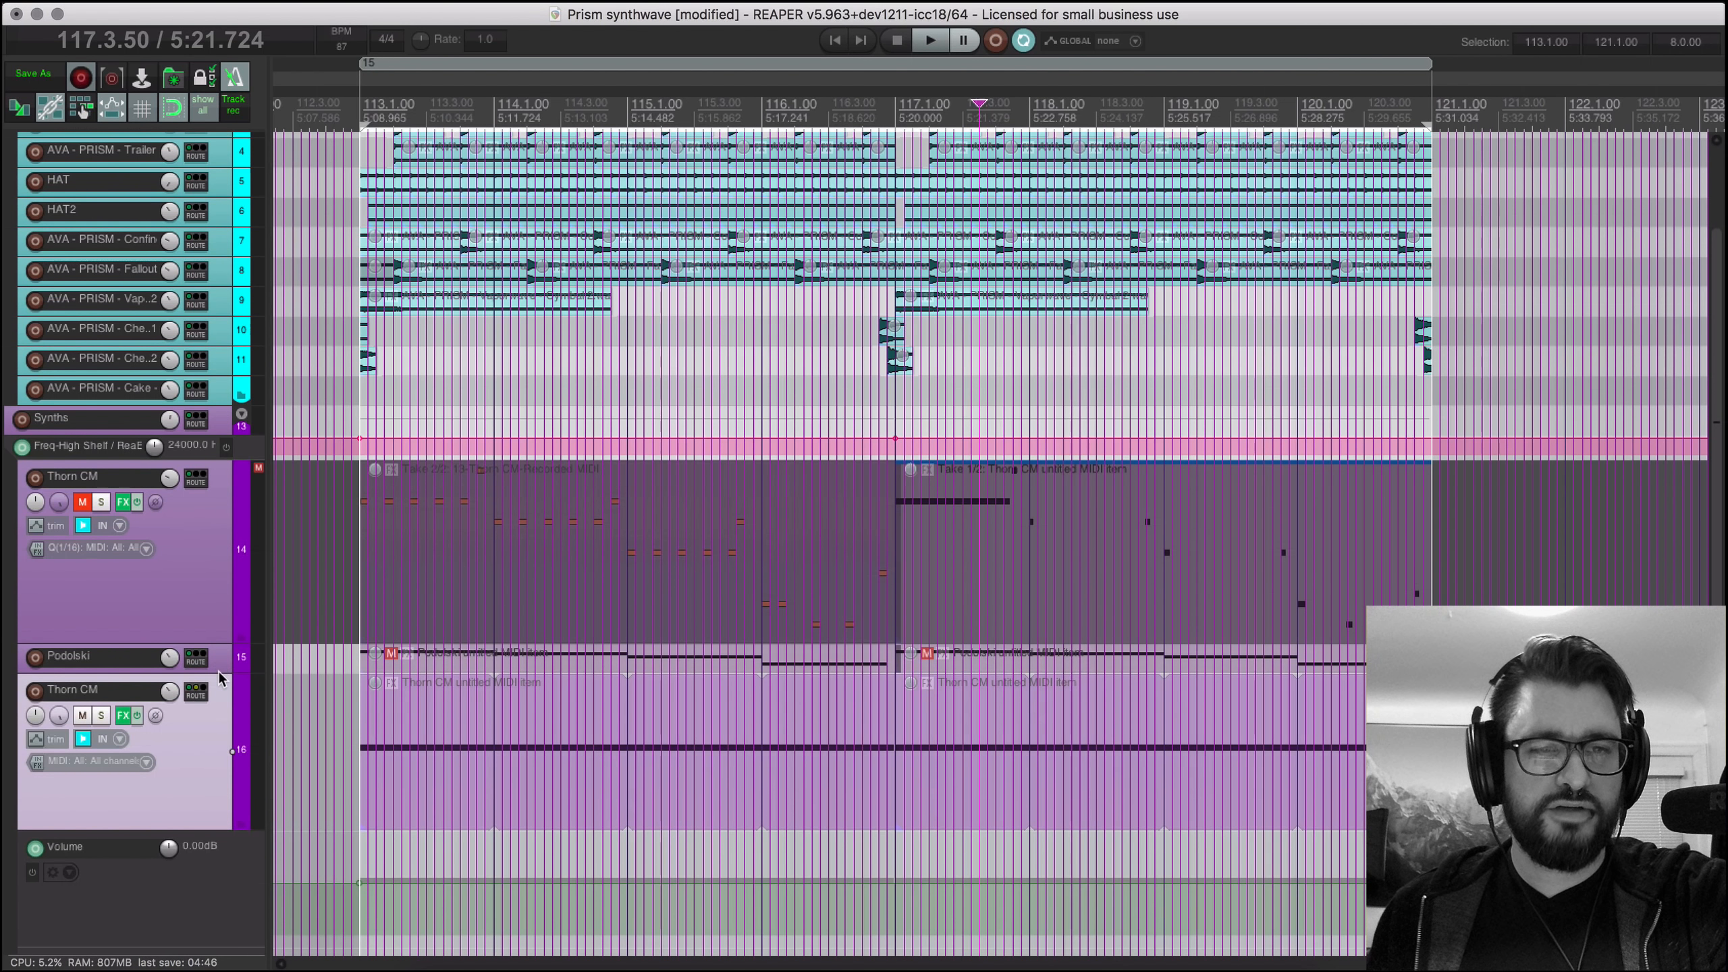
{"action": "left_click_drag", "start_coordinate": [221, 700], "coordinate": [220, 862]}
{"action": "left_click", "coordinate": [140, 684]}
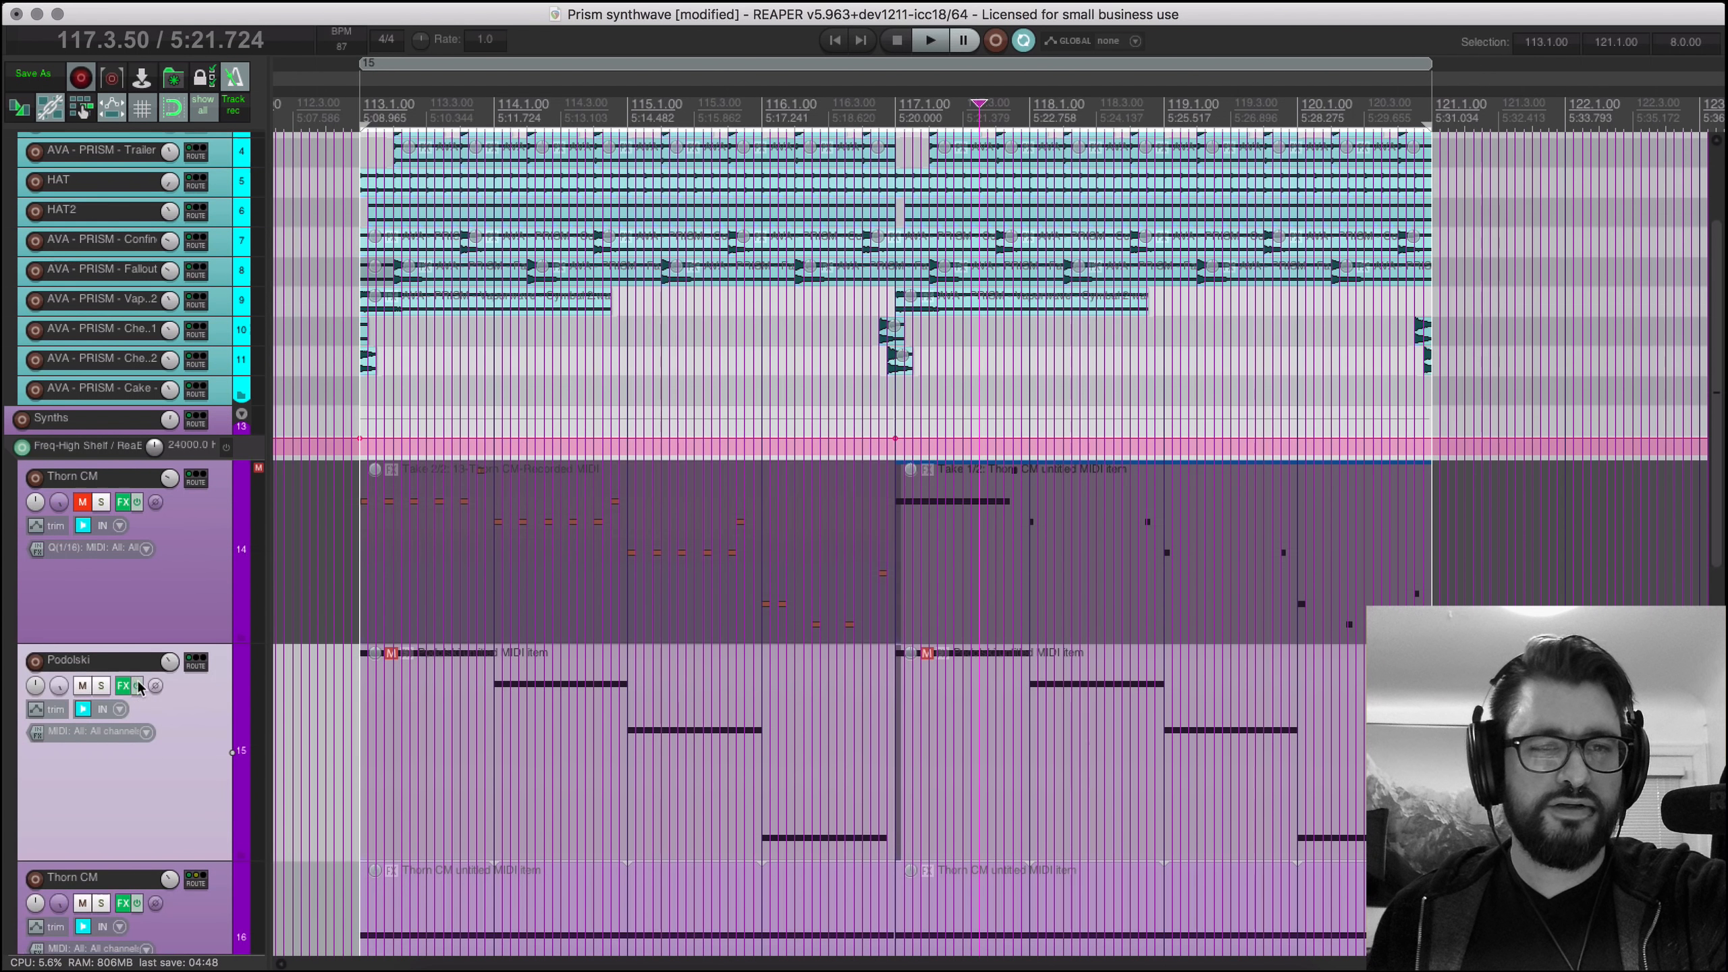
Step: Open the Podolski synth on track 15 and review its Presets, Arpeggiator and Synthesis pages
{"action": "right_click", "coordinate": [127, 686]}
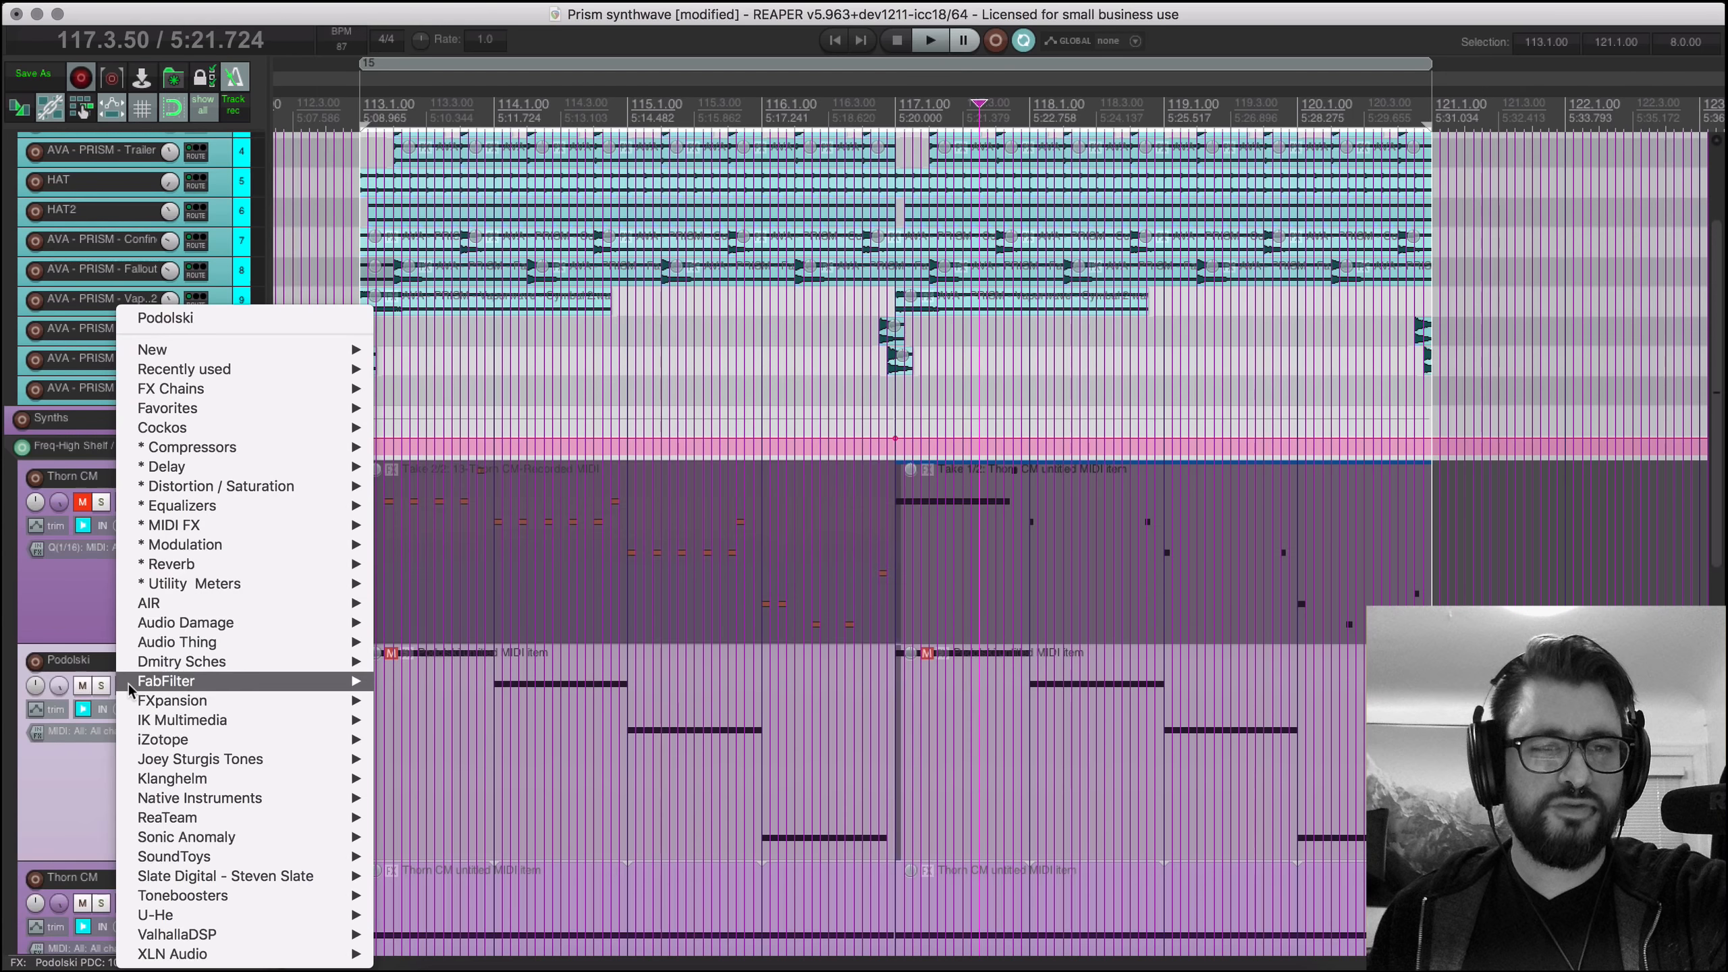
{"action": "left_click", "coordinate": [203, 317]}
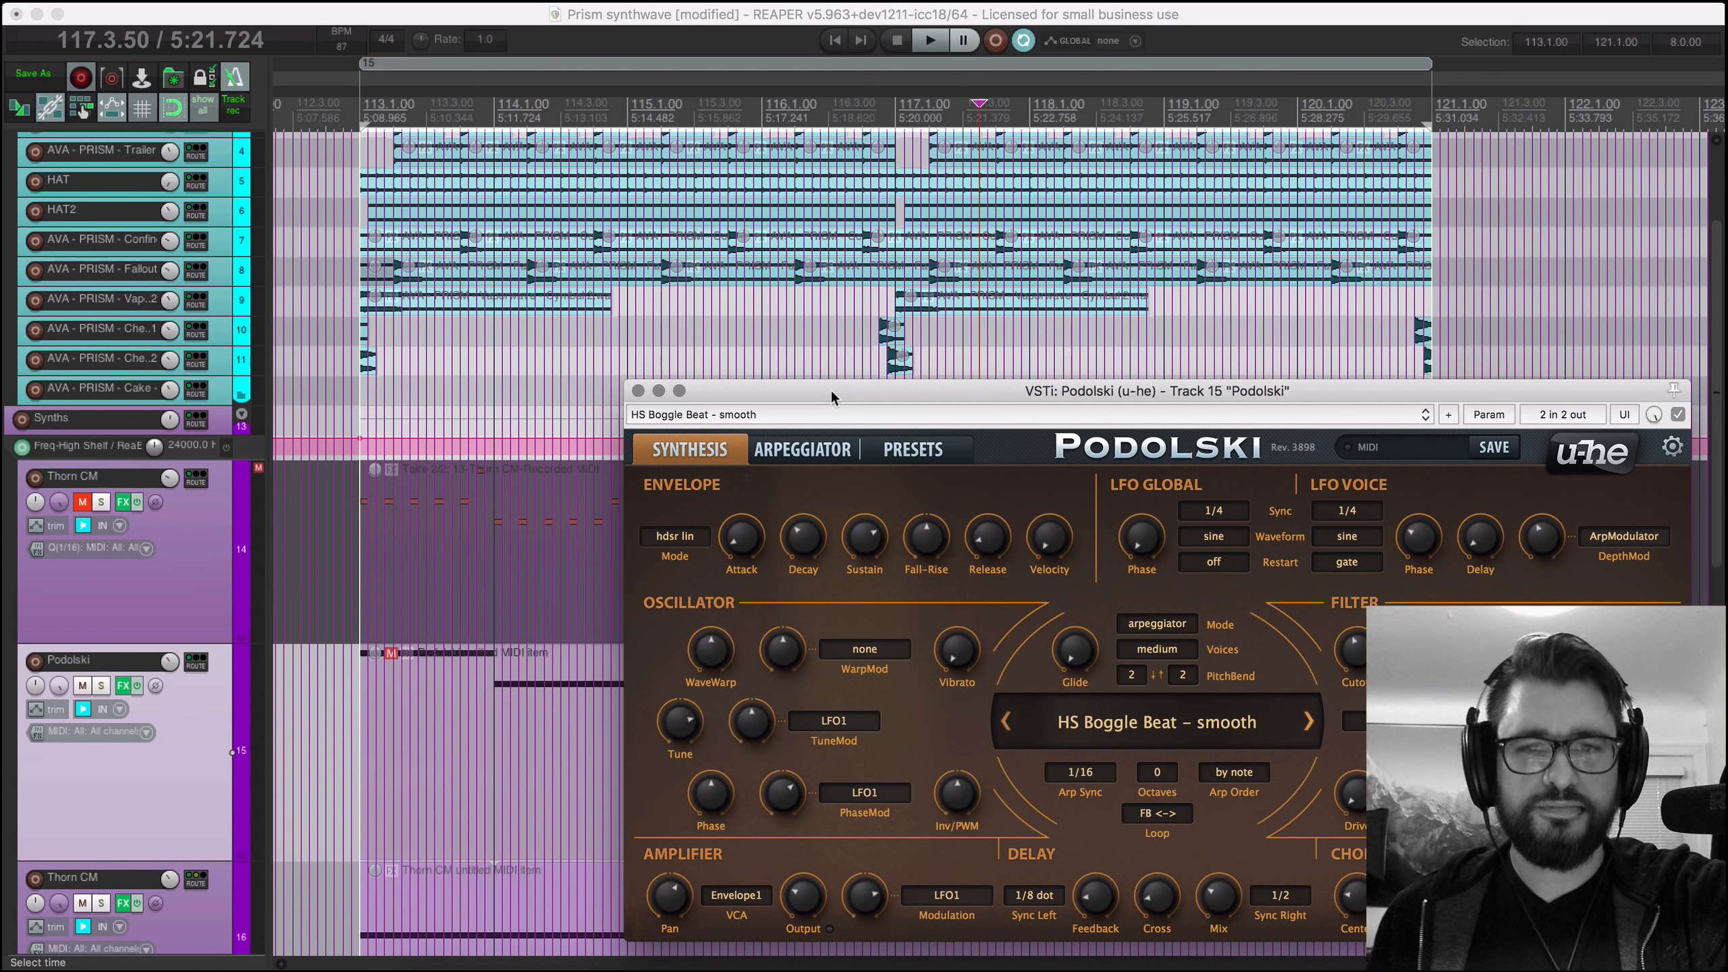
{"action": "left_click_drag", "start_coordinate": [830, 389], "coordinate": [640, 235]}
{"action": "left_click", "coordinate": [746, 294]}
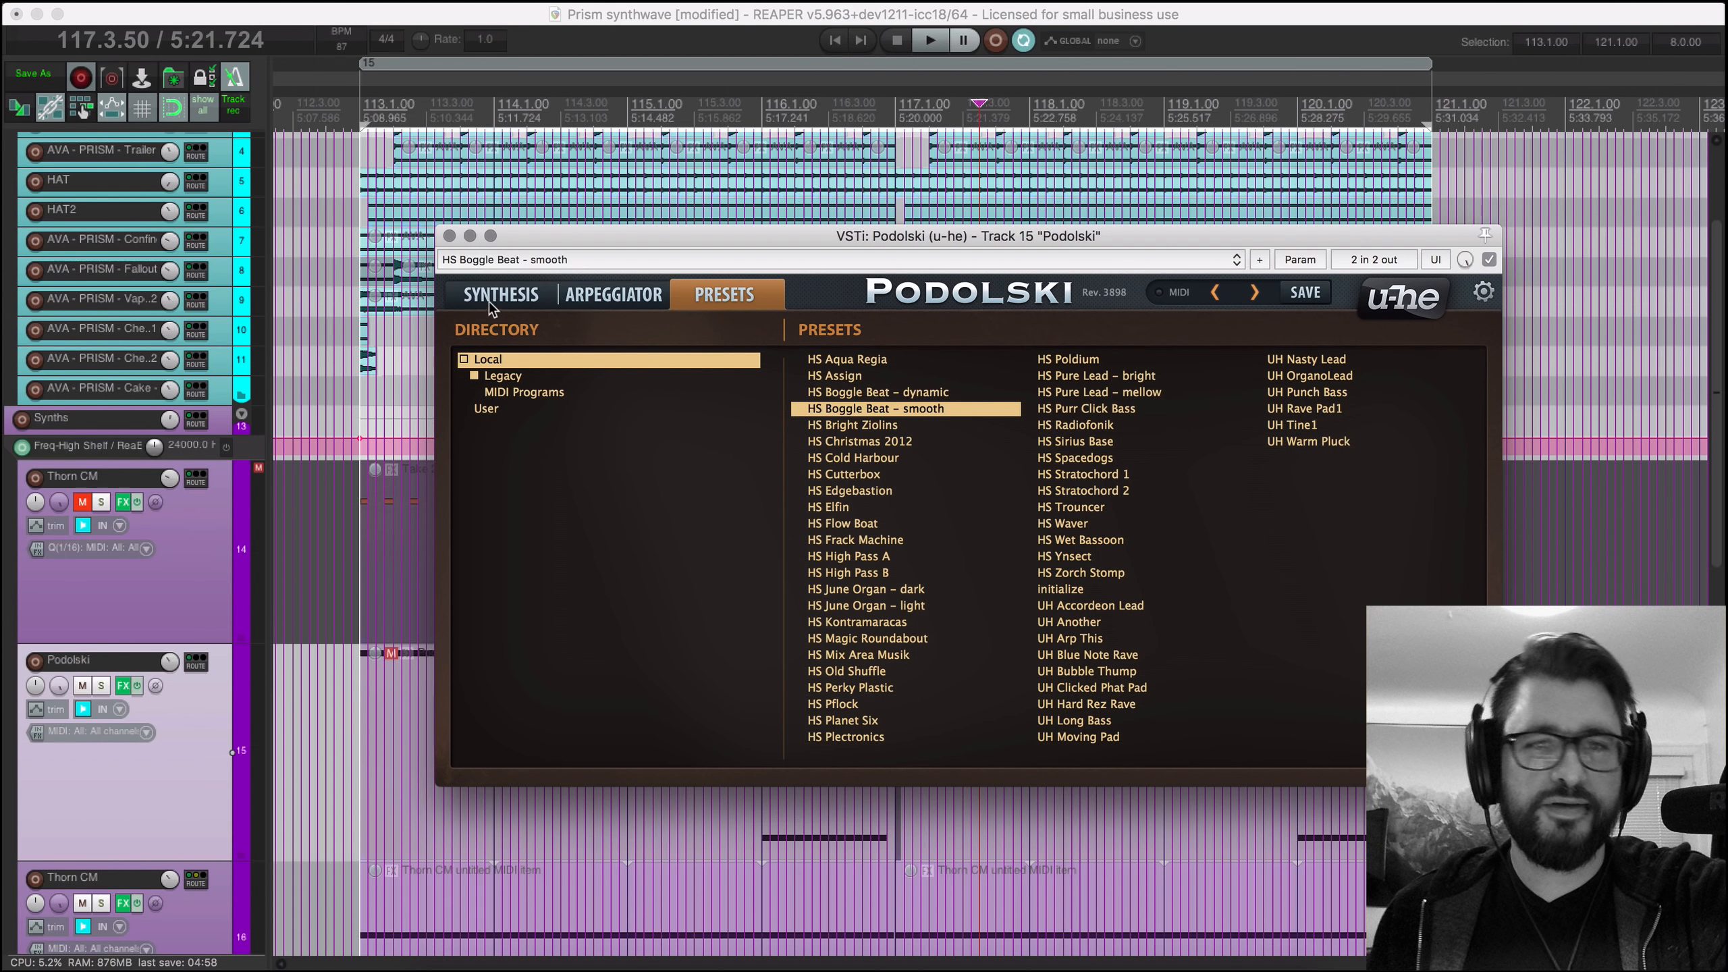
{"action": "left_click", "coordinate": [608, 295]}
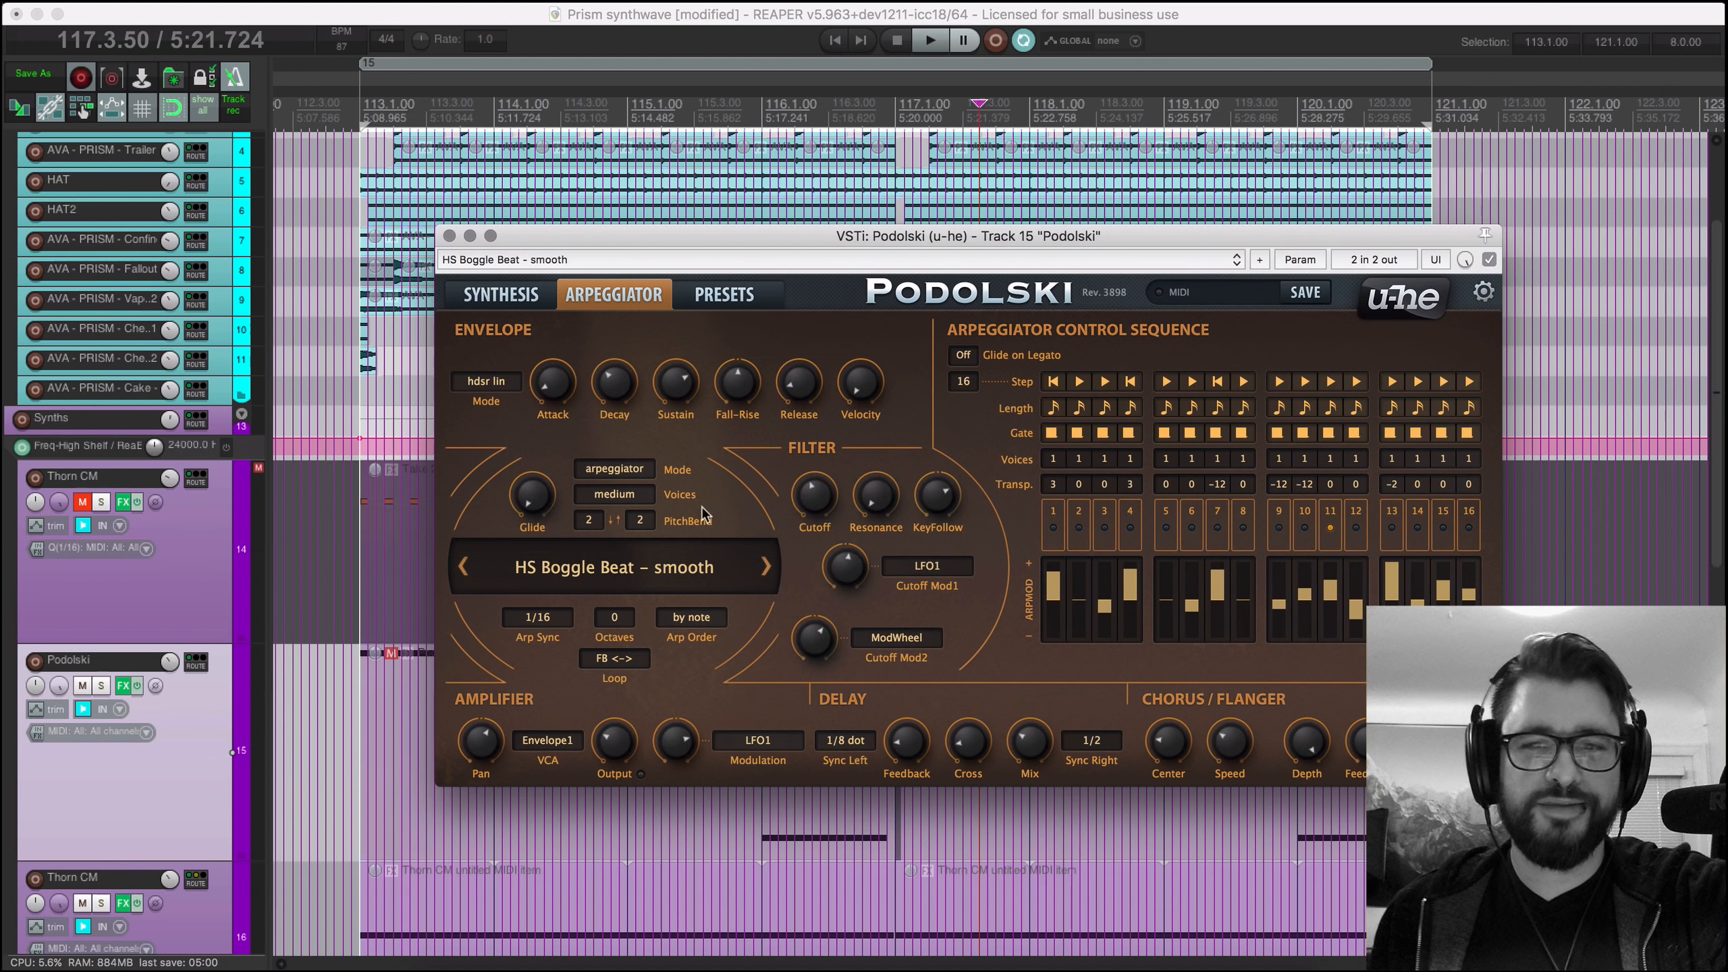
{"action": "left_click", "coordinate": [512, 298]}
Step: Solo the Podolski track, unmute both of its MIDI items and audition the part from bar 113
{"action": "left_click", "coordinate": [103, 689]}
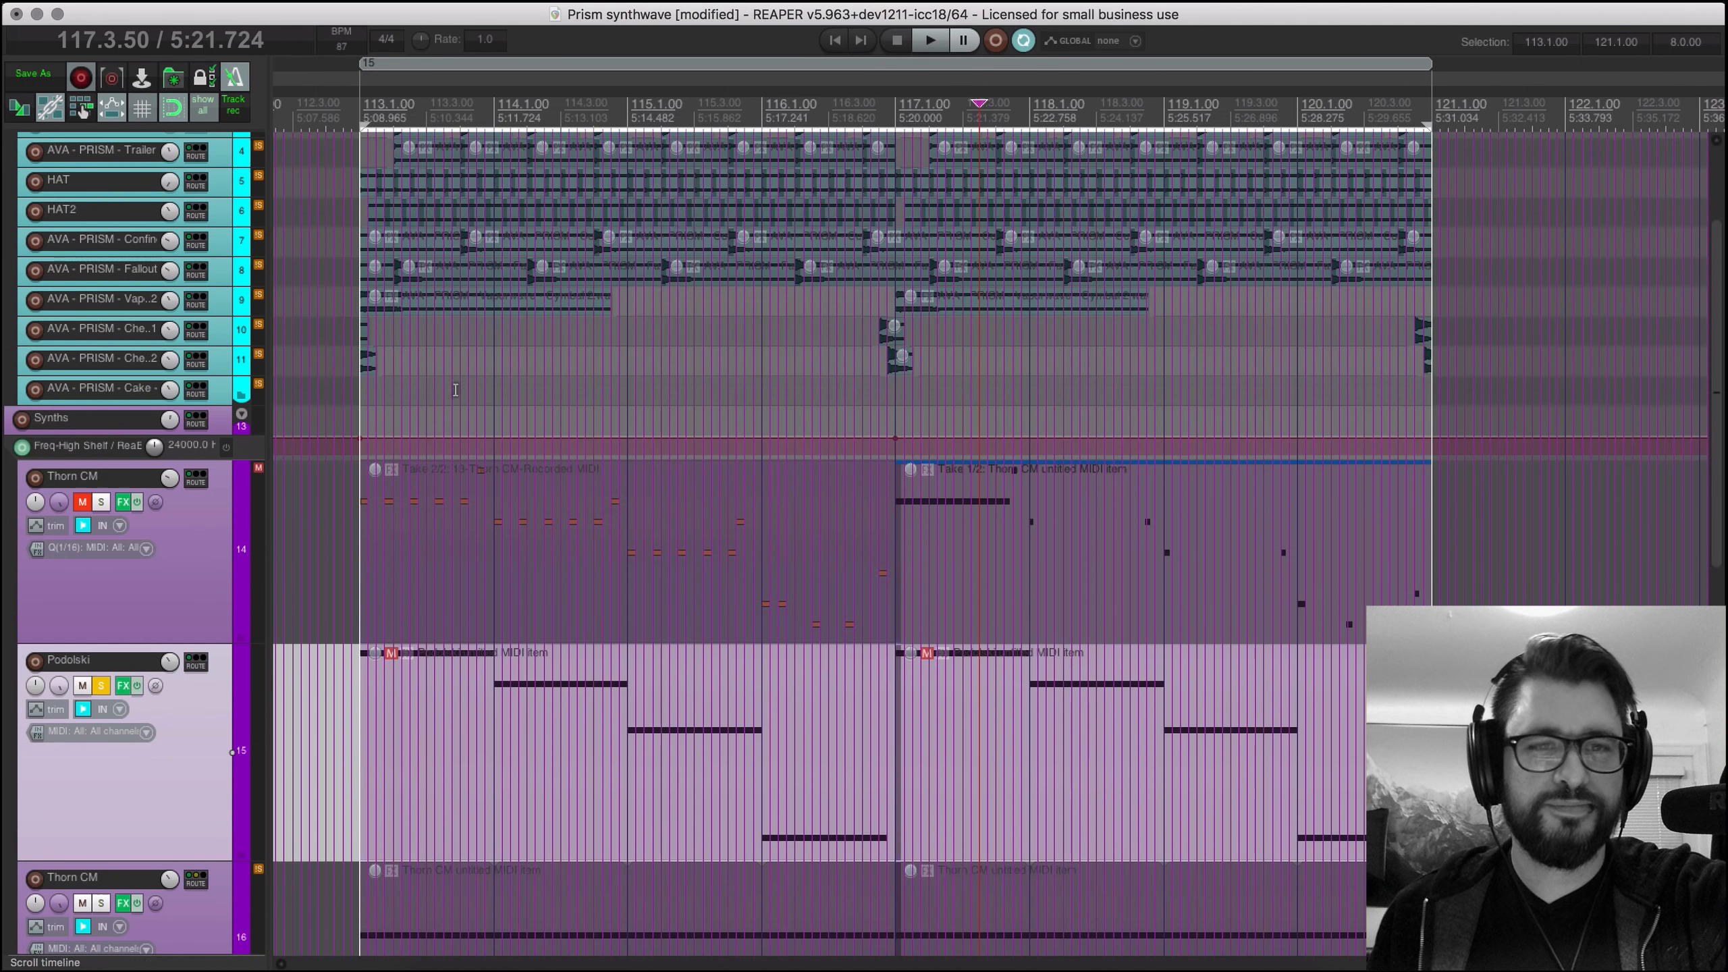
{"action": "left_click", "coordinate": [514, 708]}
{"action": "left_click", "coordinate": [1057, 811]}
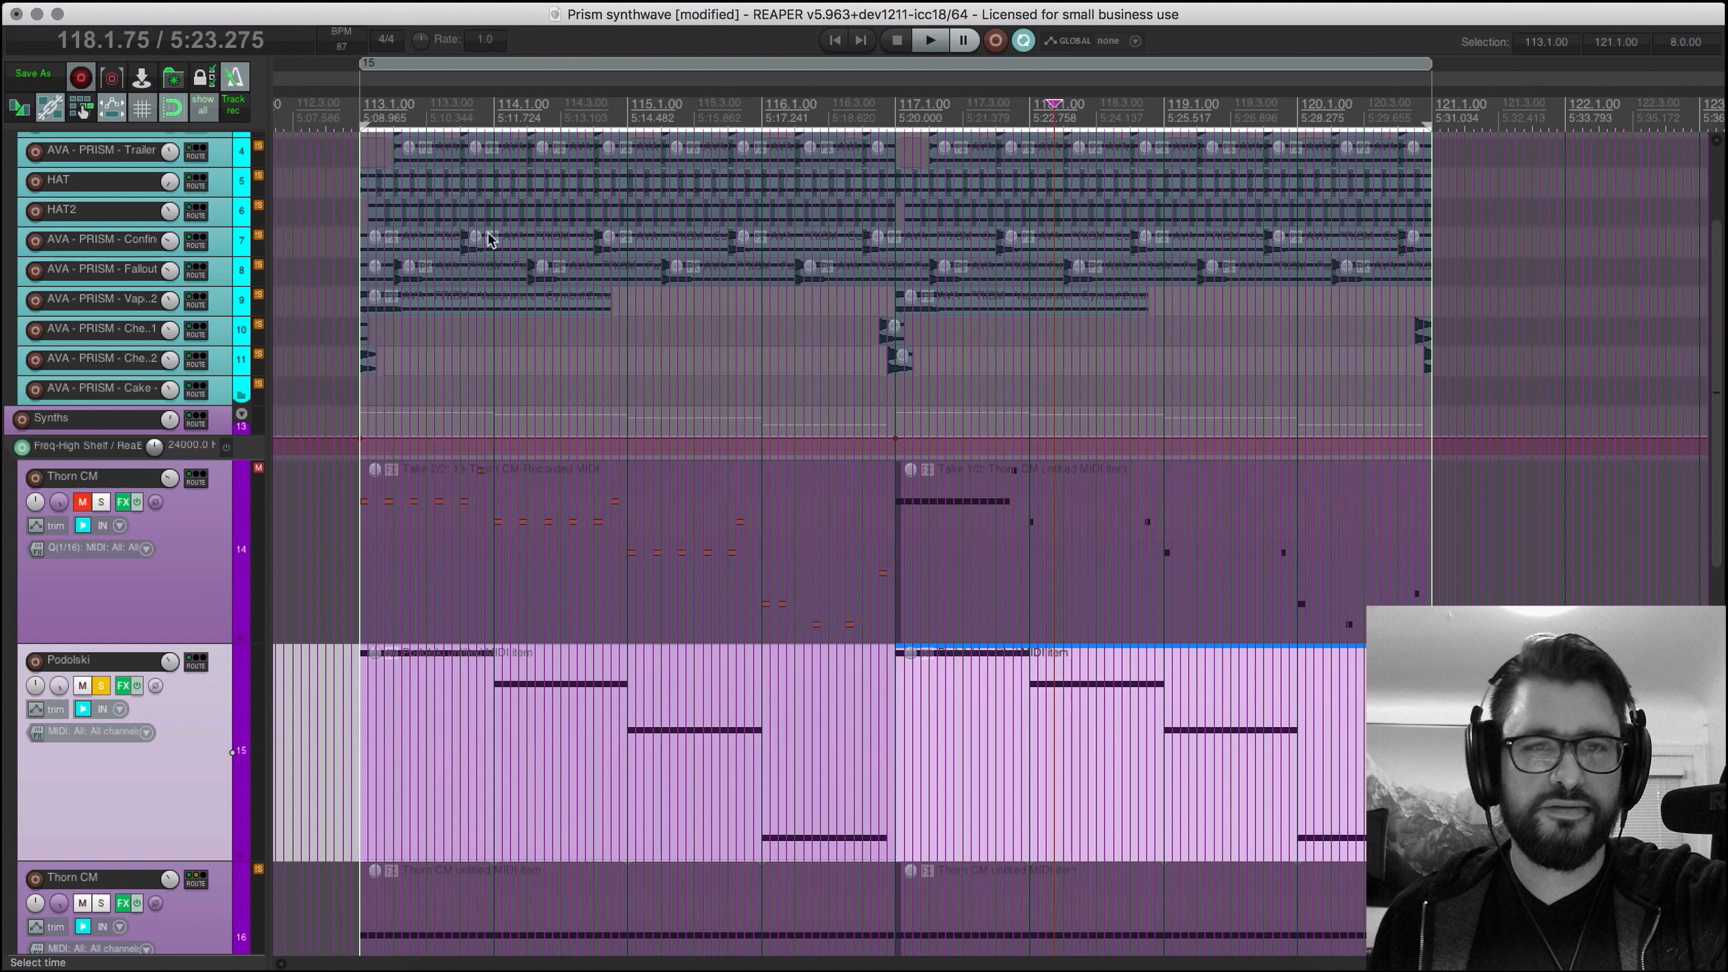
{"action": "left_click", "coordinate": [372, 118]}
{"action": "key", "text": "space"}
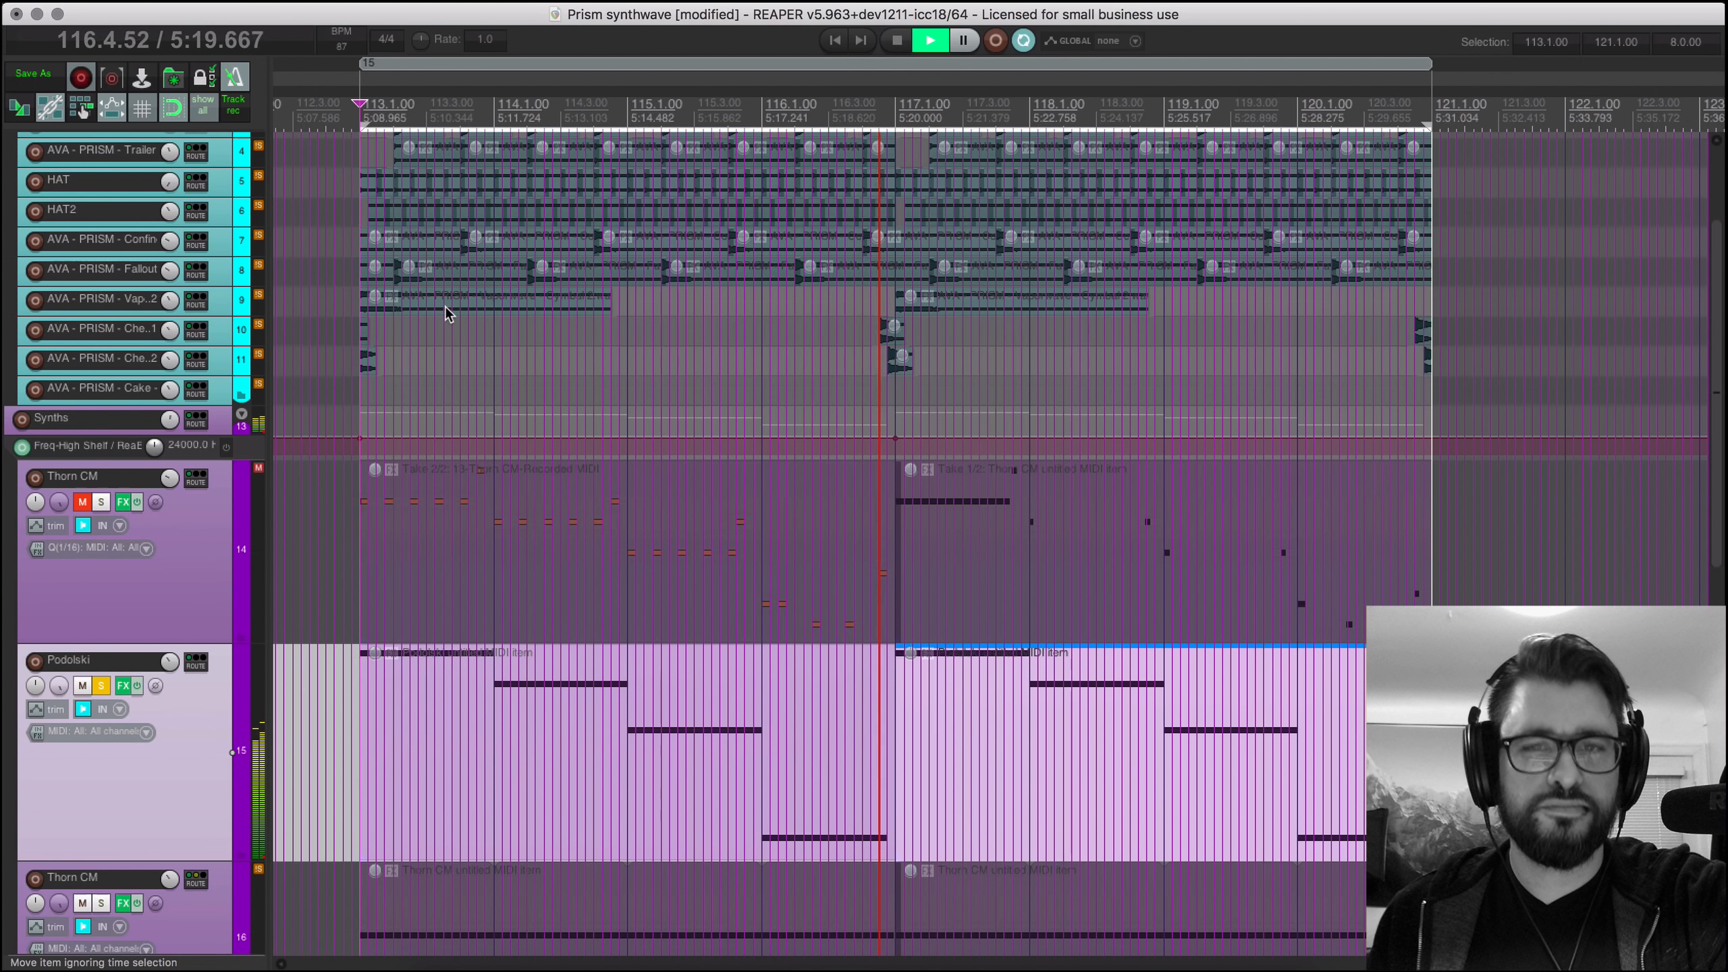
{"action": "key", "text": "space"}
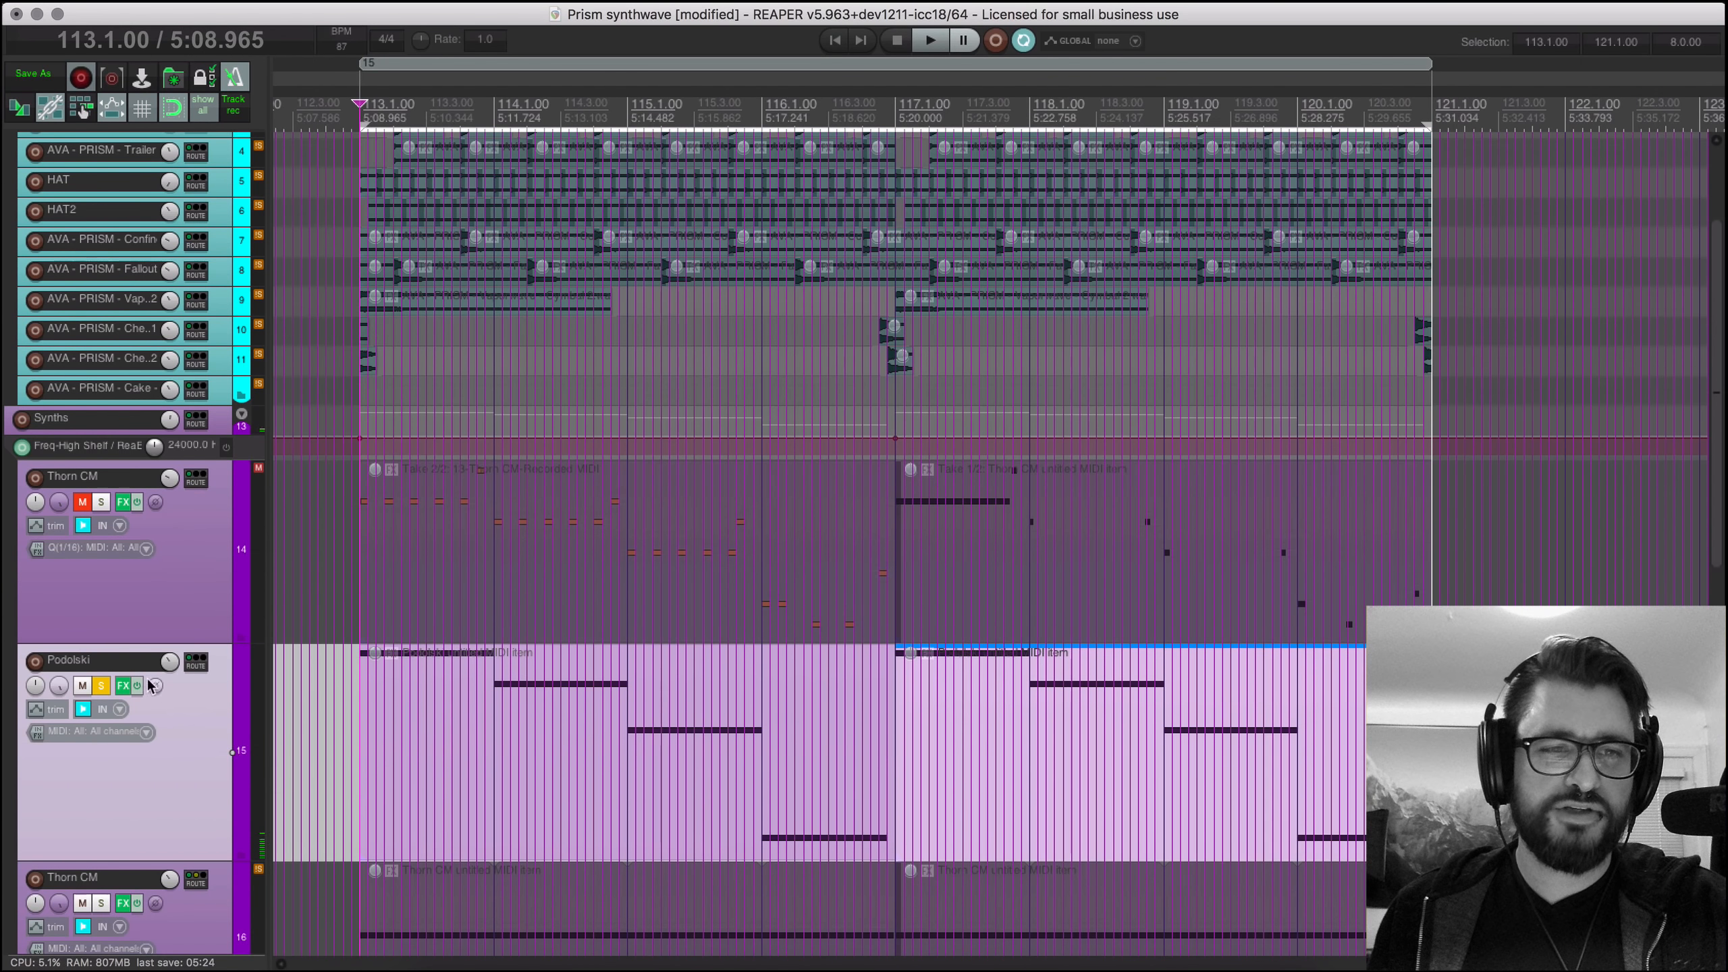
Step: Reopen the Podolski synth to check the HS Boggle Beat - smooth settings, and close its window
{"action": "right_click", "coordinate": [121, 689]}
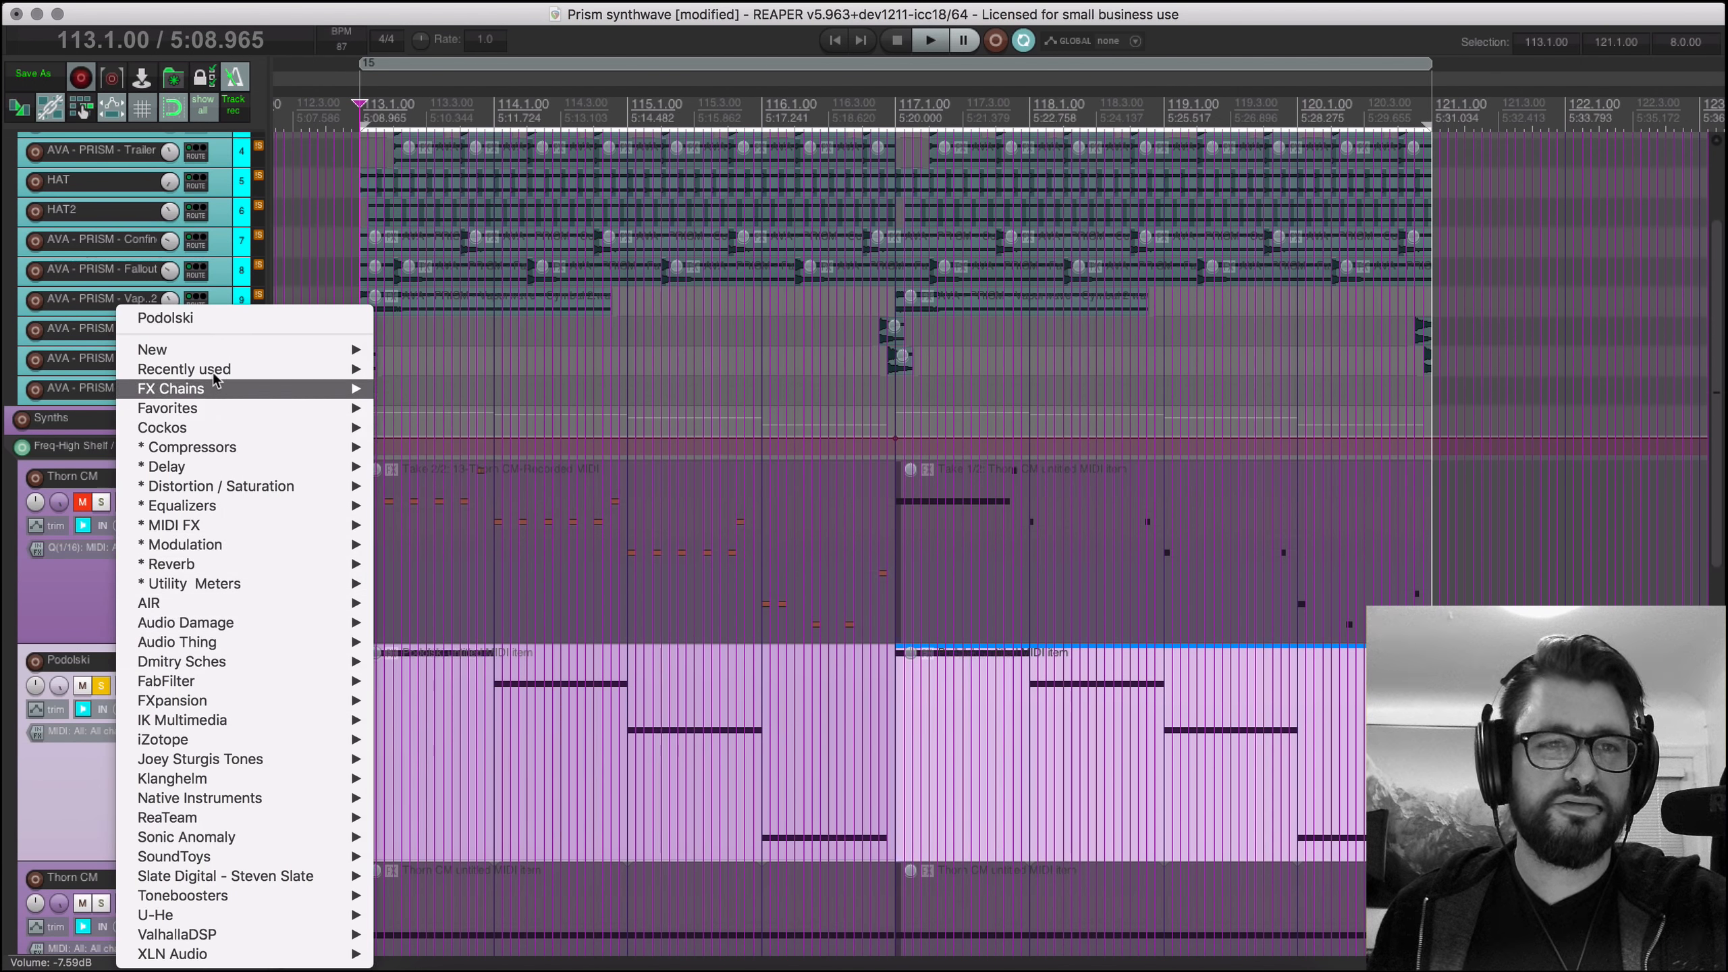
{"action": "left_click", "coordinate": [204, 316]}
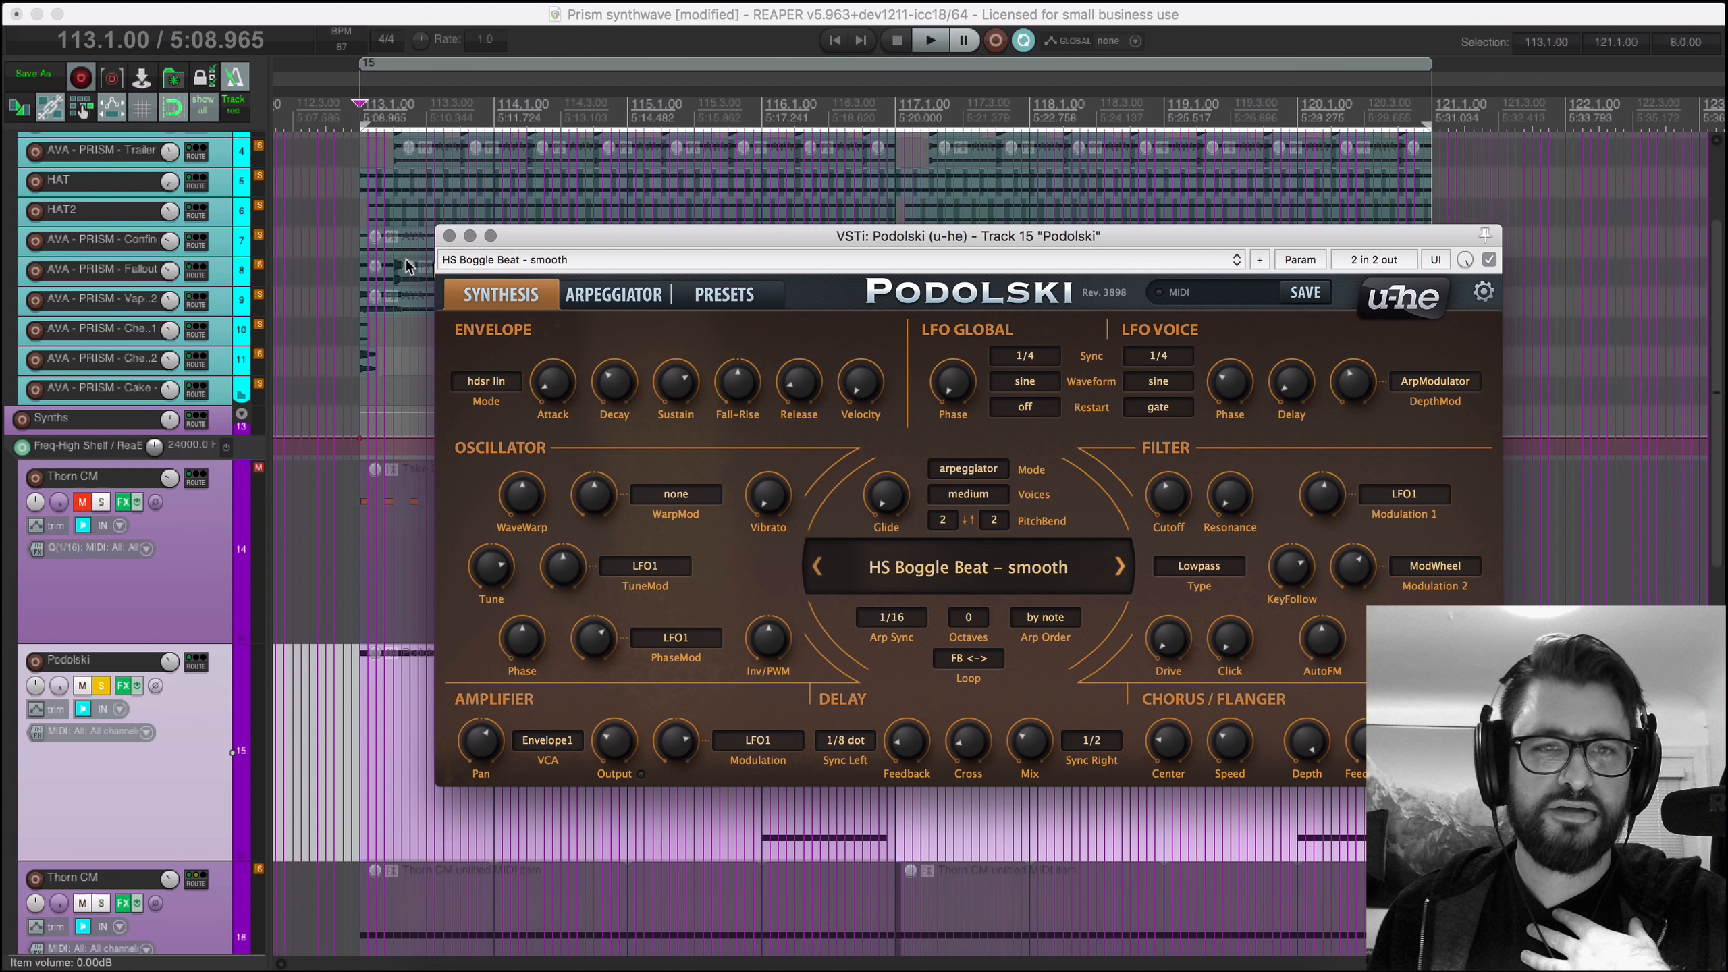
{"action": "left_click", "coordinate": [448, 236]}
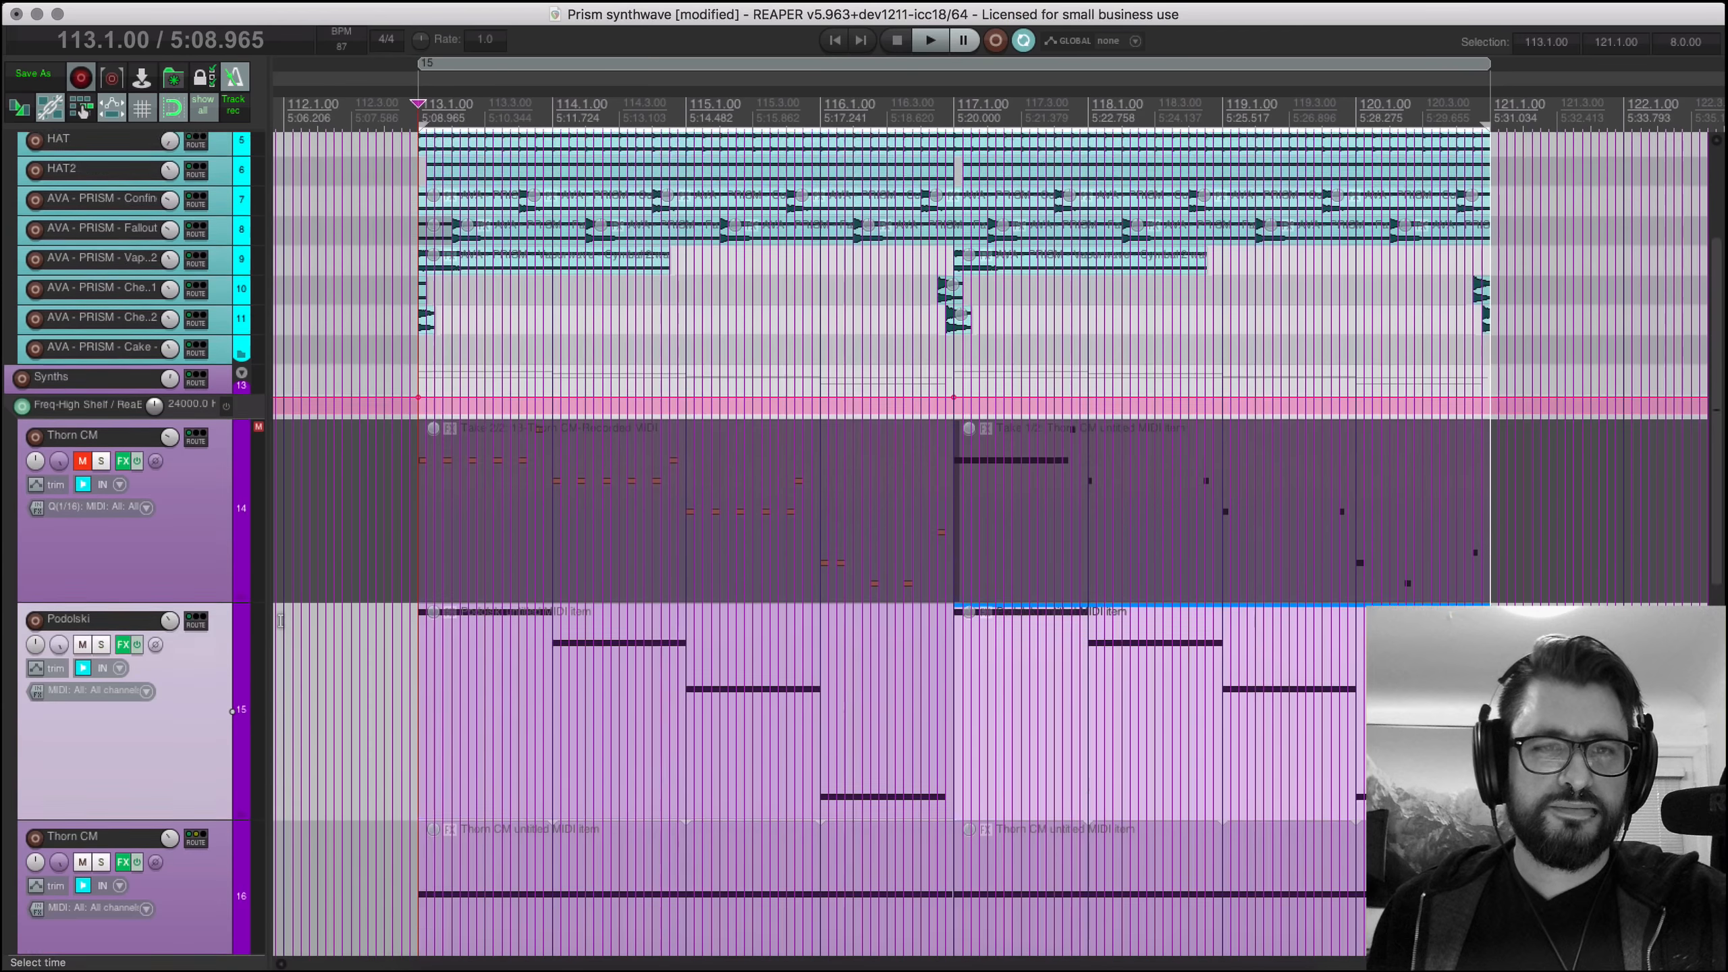
Step: Play the section from bar 113 and look over the drum, Thorn CM, Podolski and Analog Lab 3 tracks, ending with playback stopped
{"action": "scroll", "coordinate": [863, 549], "scroll_direction": "up", "scroll_amount": 3}
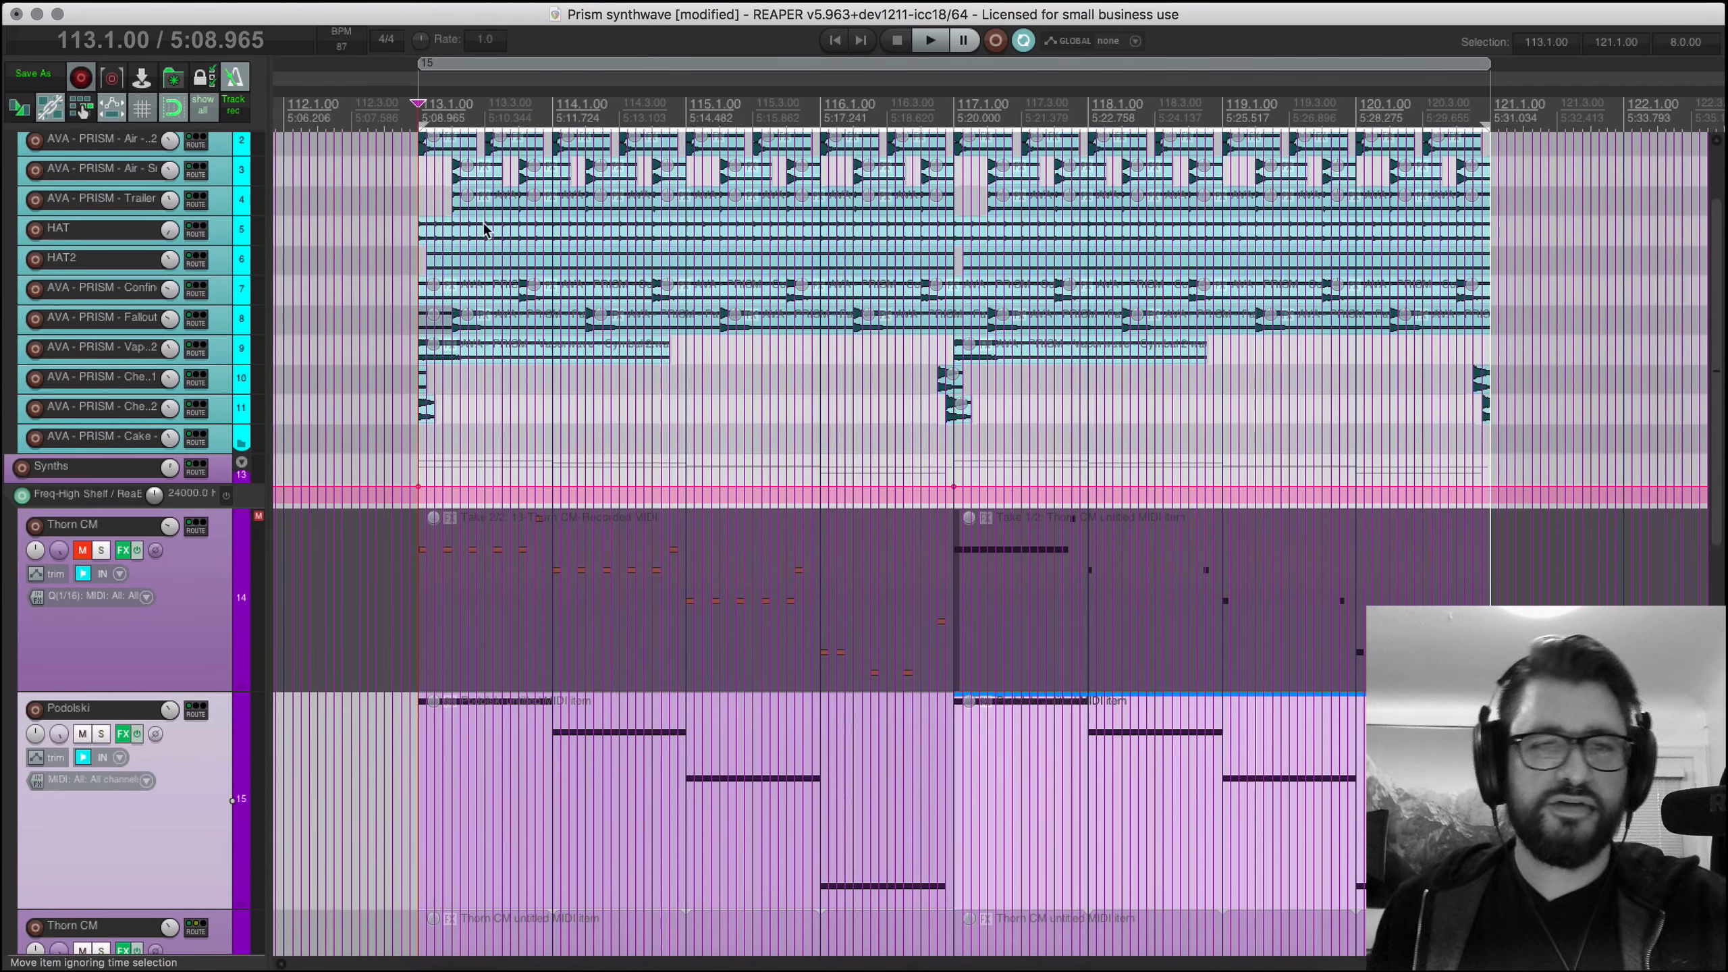
{"action": "key", "text": "space"}
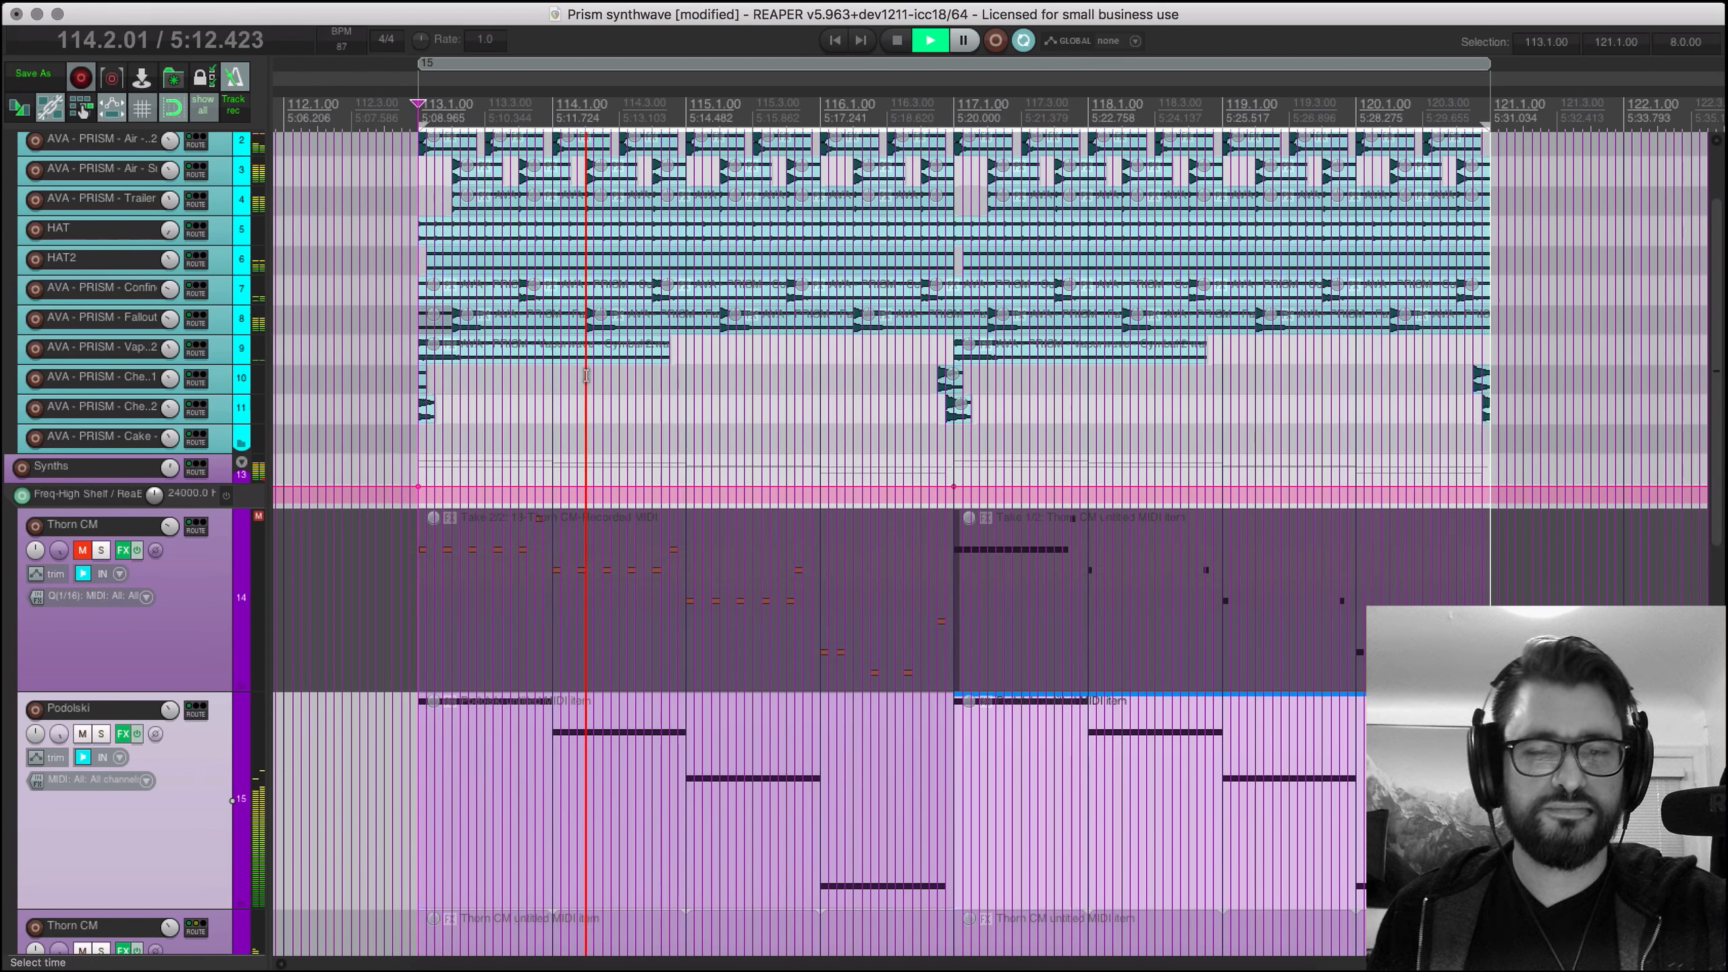
{"action": "scroll", "coordinate": [586, 376], "scroll_direction": "down", "scroll_amount": 3}
{"action": "scroll", "coordinate": [1038, 535], "scroll_direction": "down", "scroll_amount": 3}
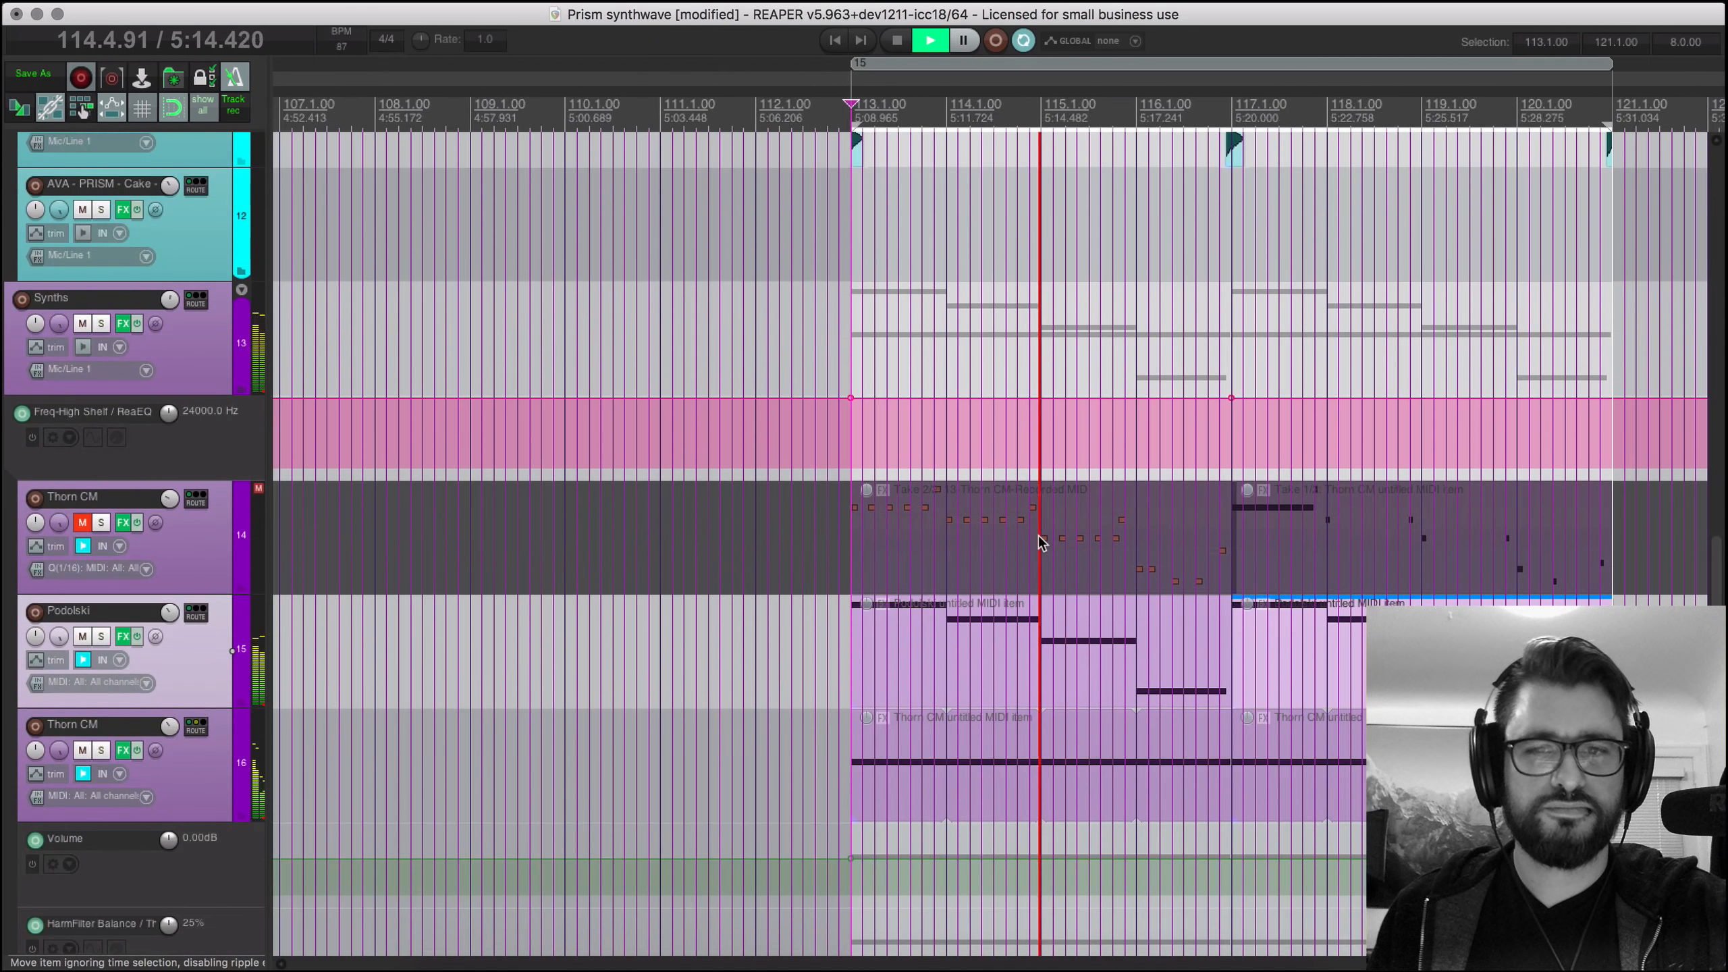
{"action": "scroll", "coordinate": [1038, 536], "scroll_direction": "right", "scroll_amount": 5}
{"action": "scroll", "coordinate": [1017, 536], "scroll_direction": "down", "scroll_amount": 2}
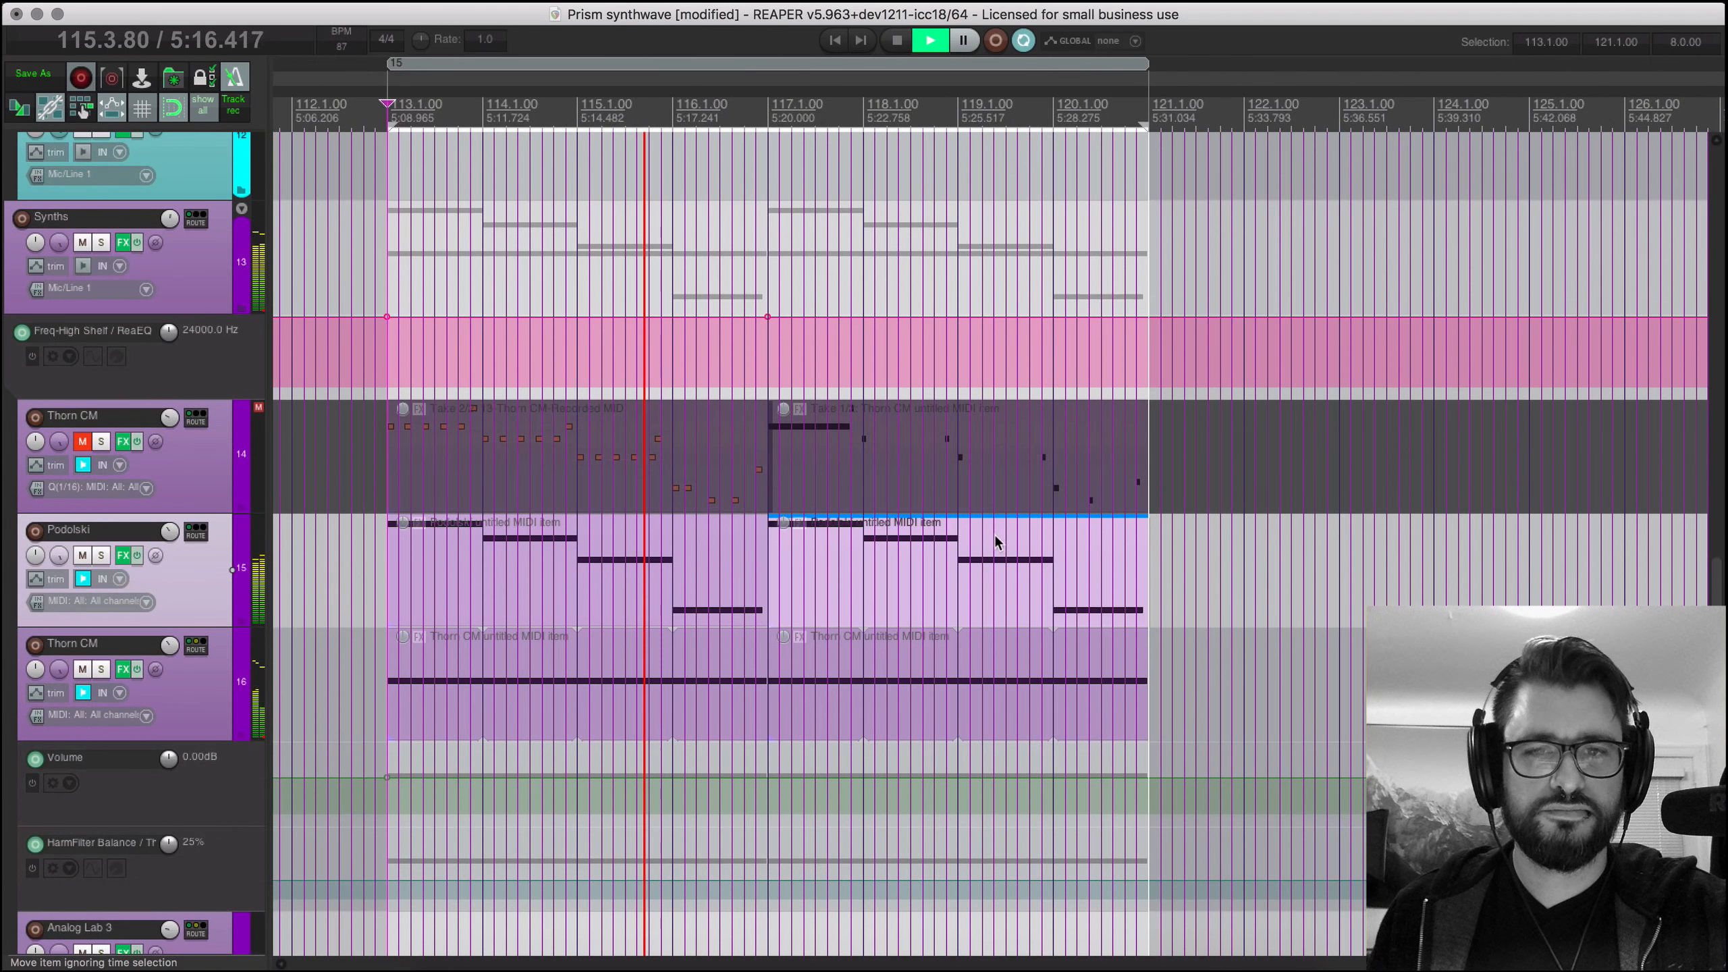
{"action": "scroll", "coordinate": [910, 575], "scroll_direction": "down", "scroll_amount": 3}
{"action": "scroll", "coordinate": [910, 575], "scroll_direction": "left", "scroll_amount": 1}
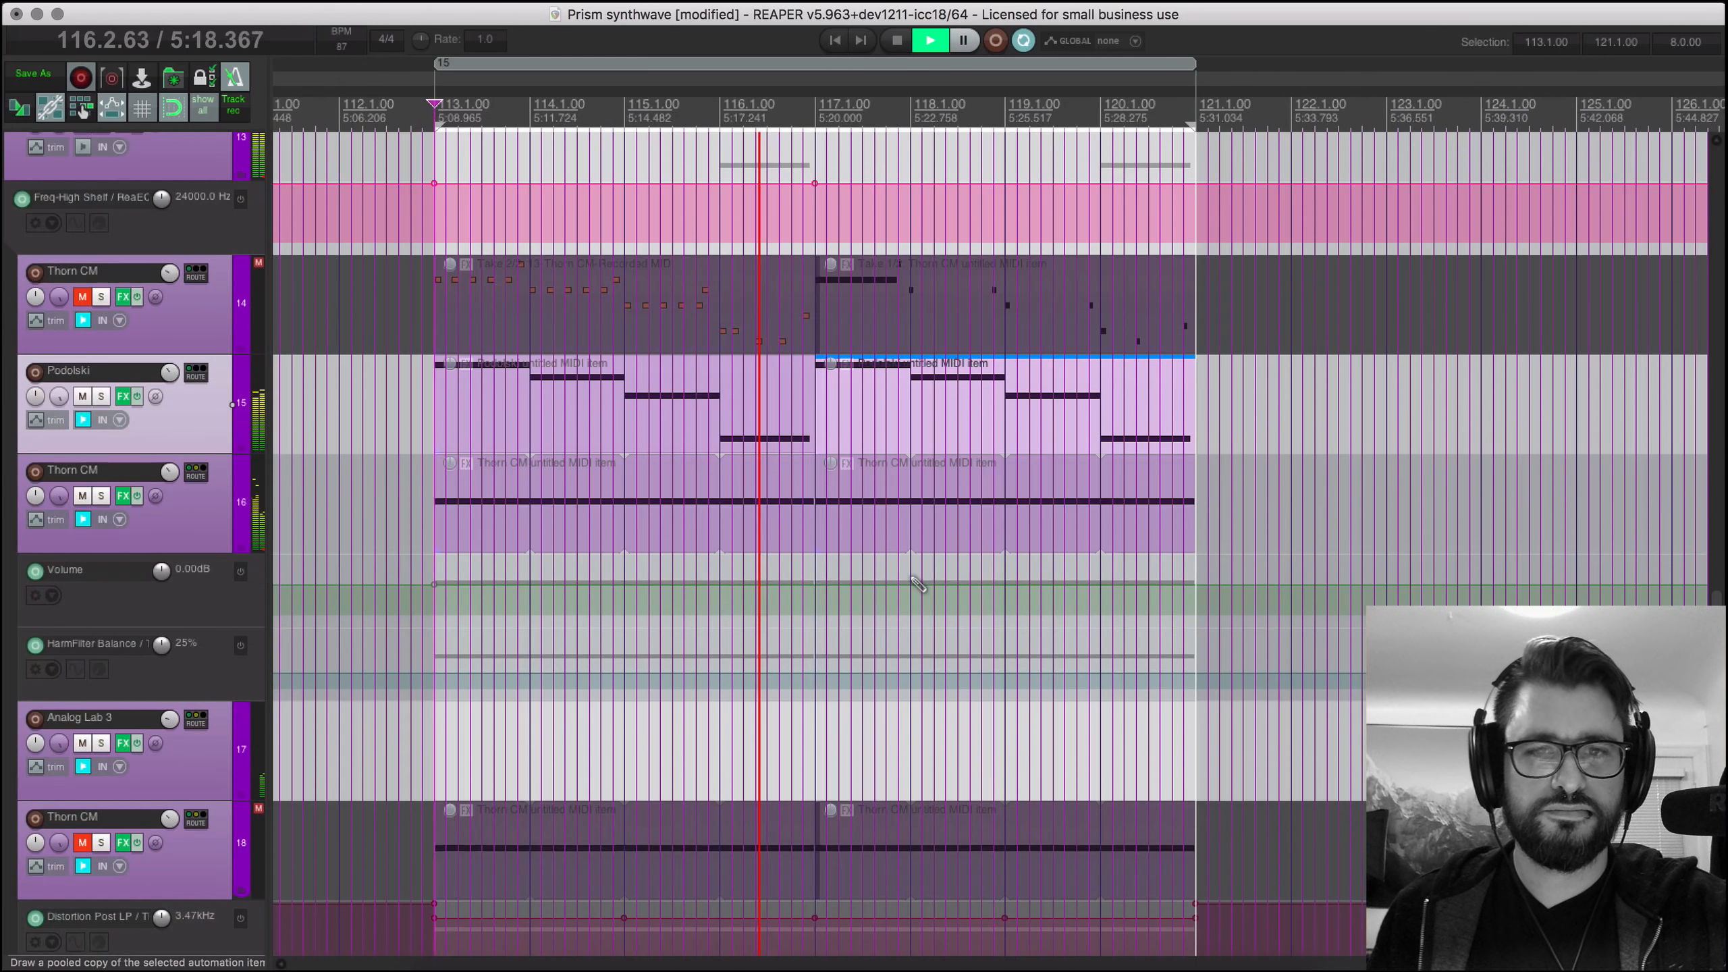
{"action": "scroll", "coordinate": [910, 575], "scroll_direction": "down", "scroll_amount": 2}
{"action": "key", "text": "space"}
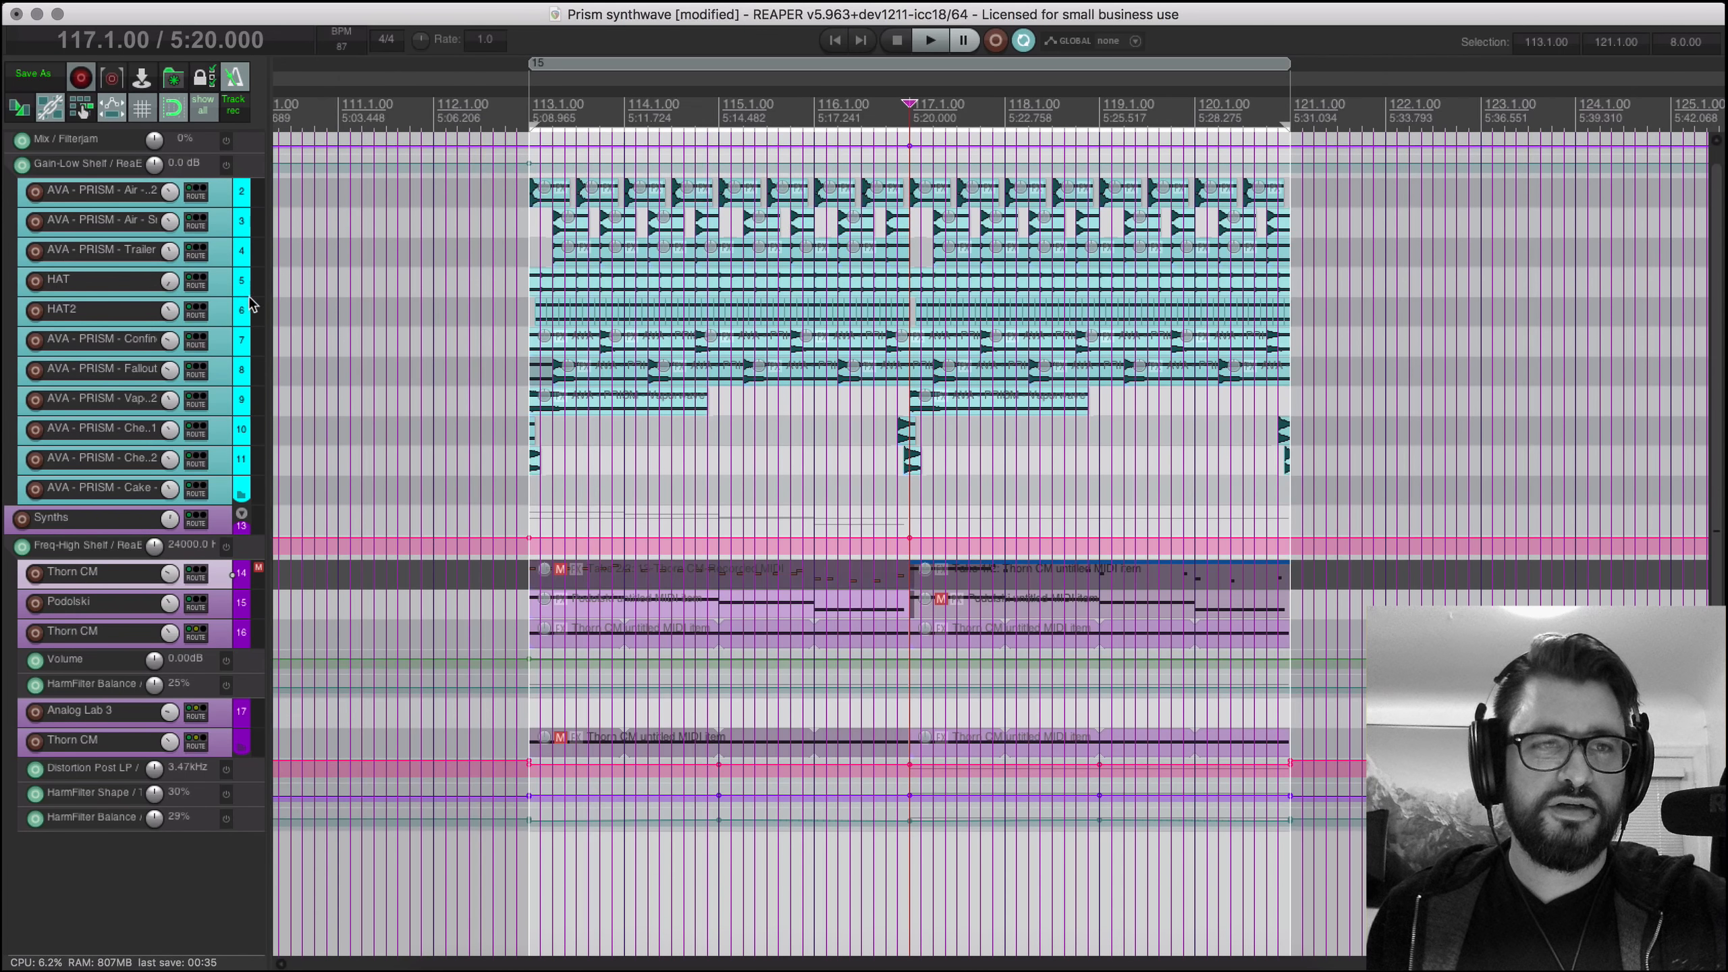
Step: Enlarge the drum tracks and play from bar 113 with only HAT and HAT2 soloed
{"action": "left_click", "coordinate": [229, 285]}
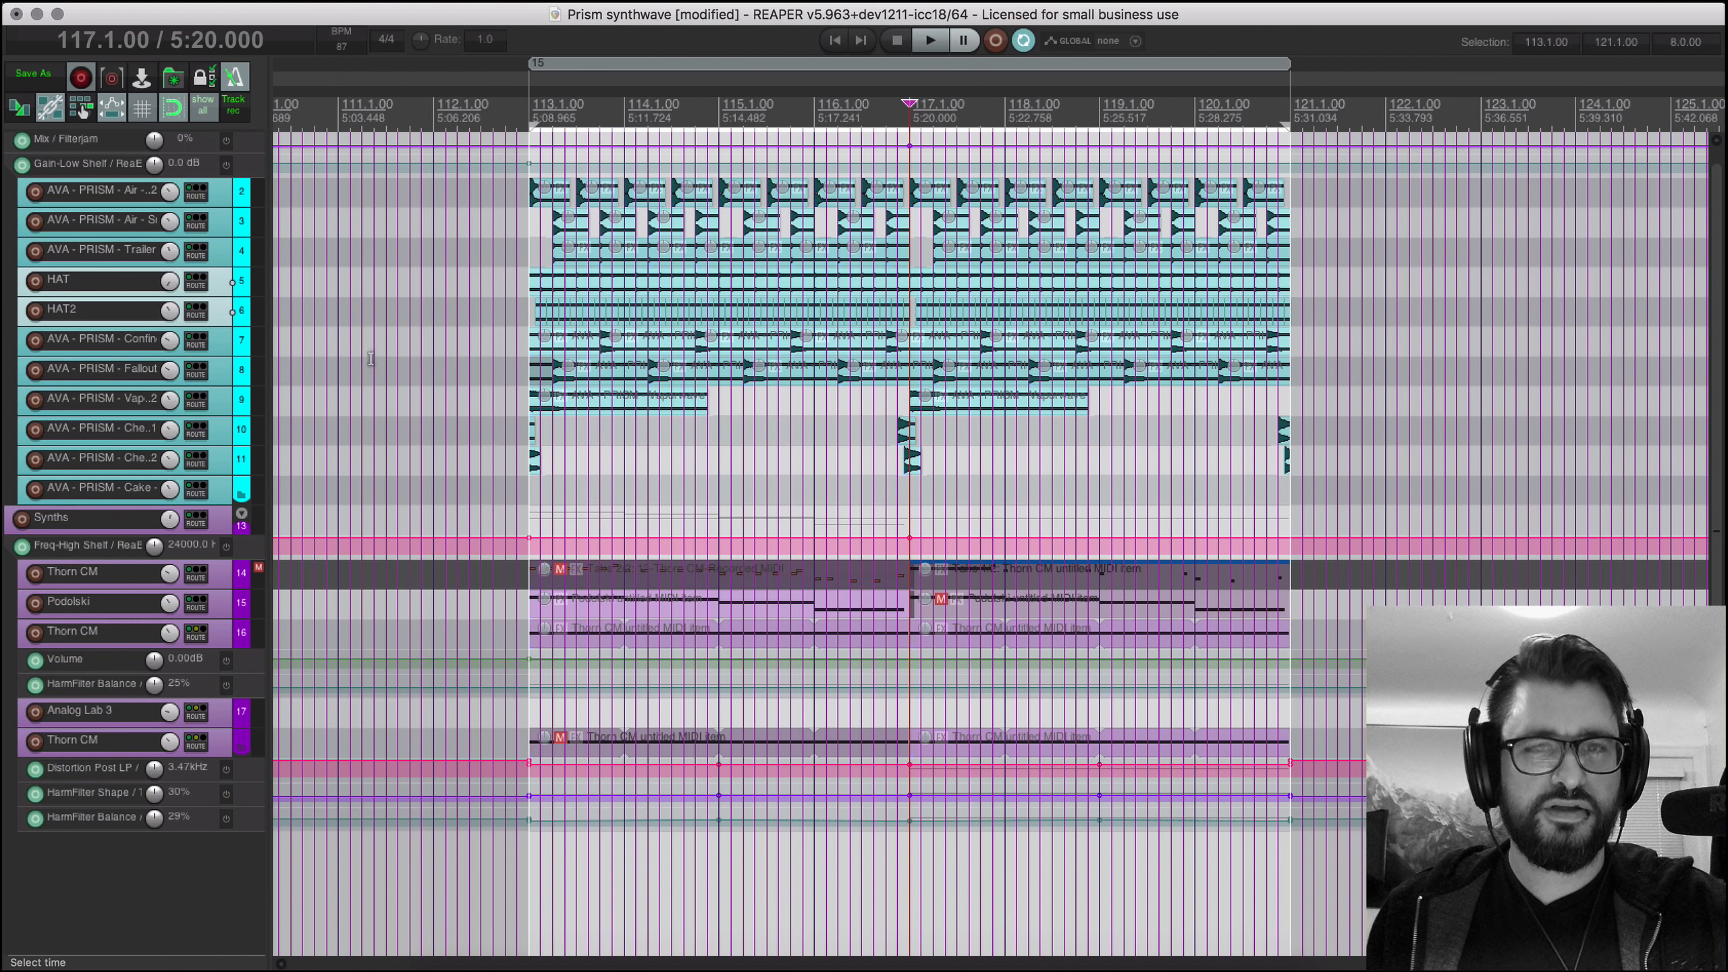
{"action": "scroll", "coordinate": [371, 358], "scroll_direction": "up", "scroll_amount": 5}
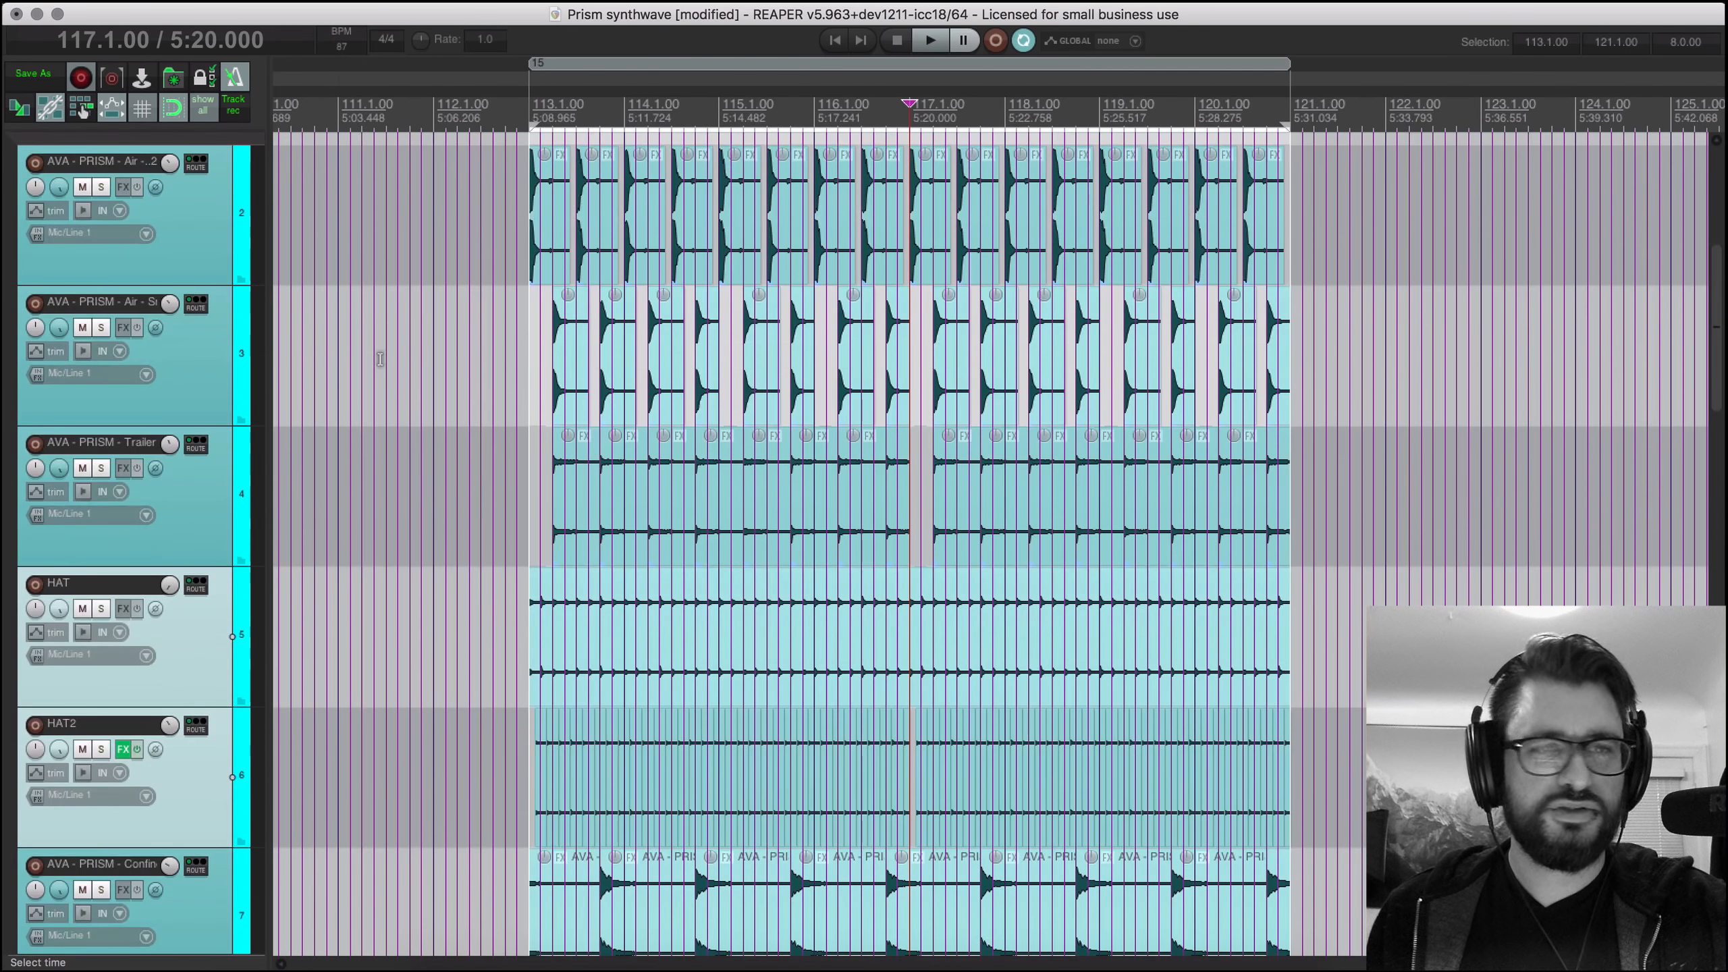
{"action": "key", "text": "space"}
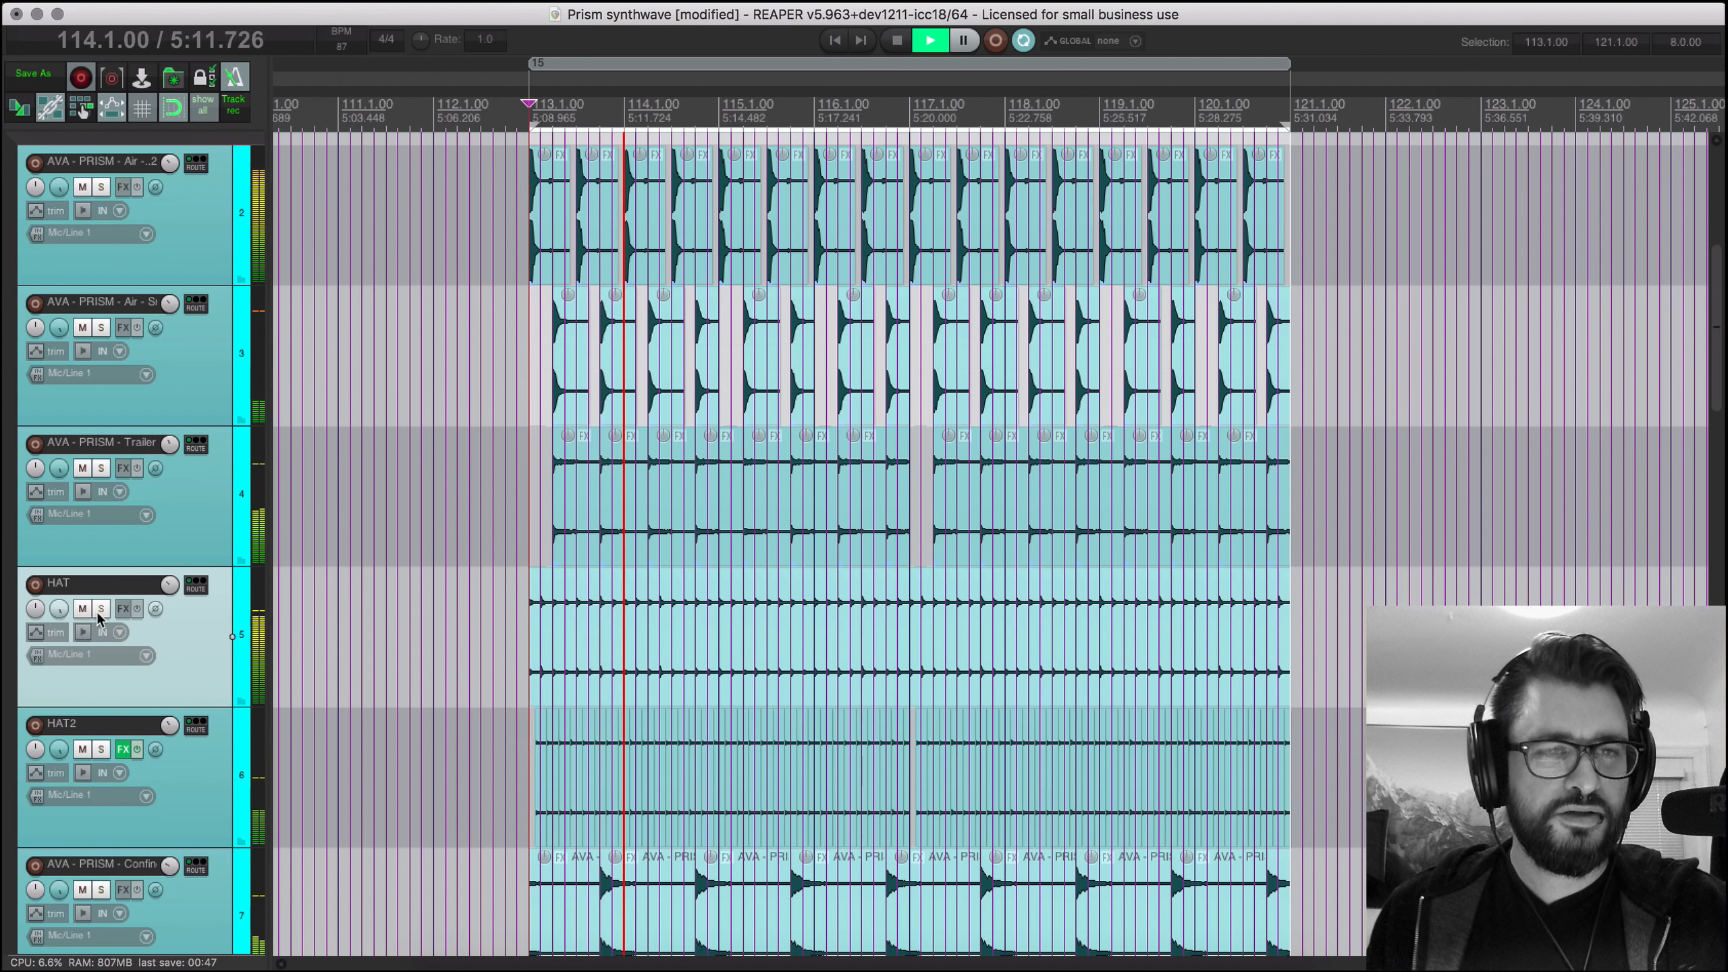
{"action": "left_click_drag", "start_coordinate": [100, 610], "coordinate": [101, 472]}
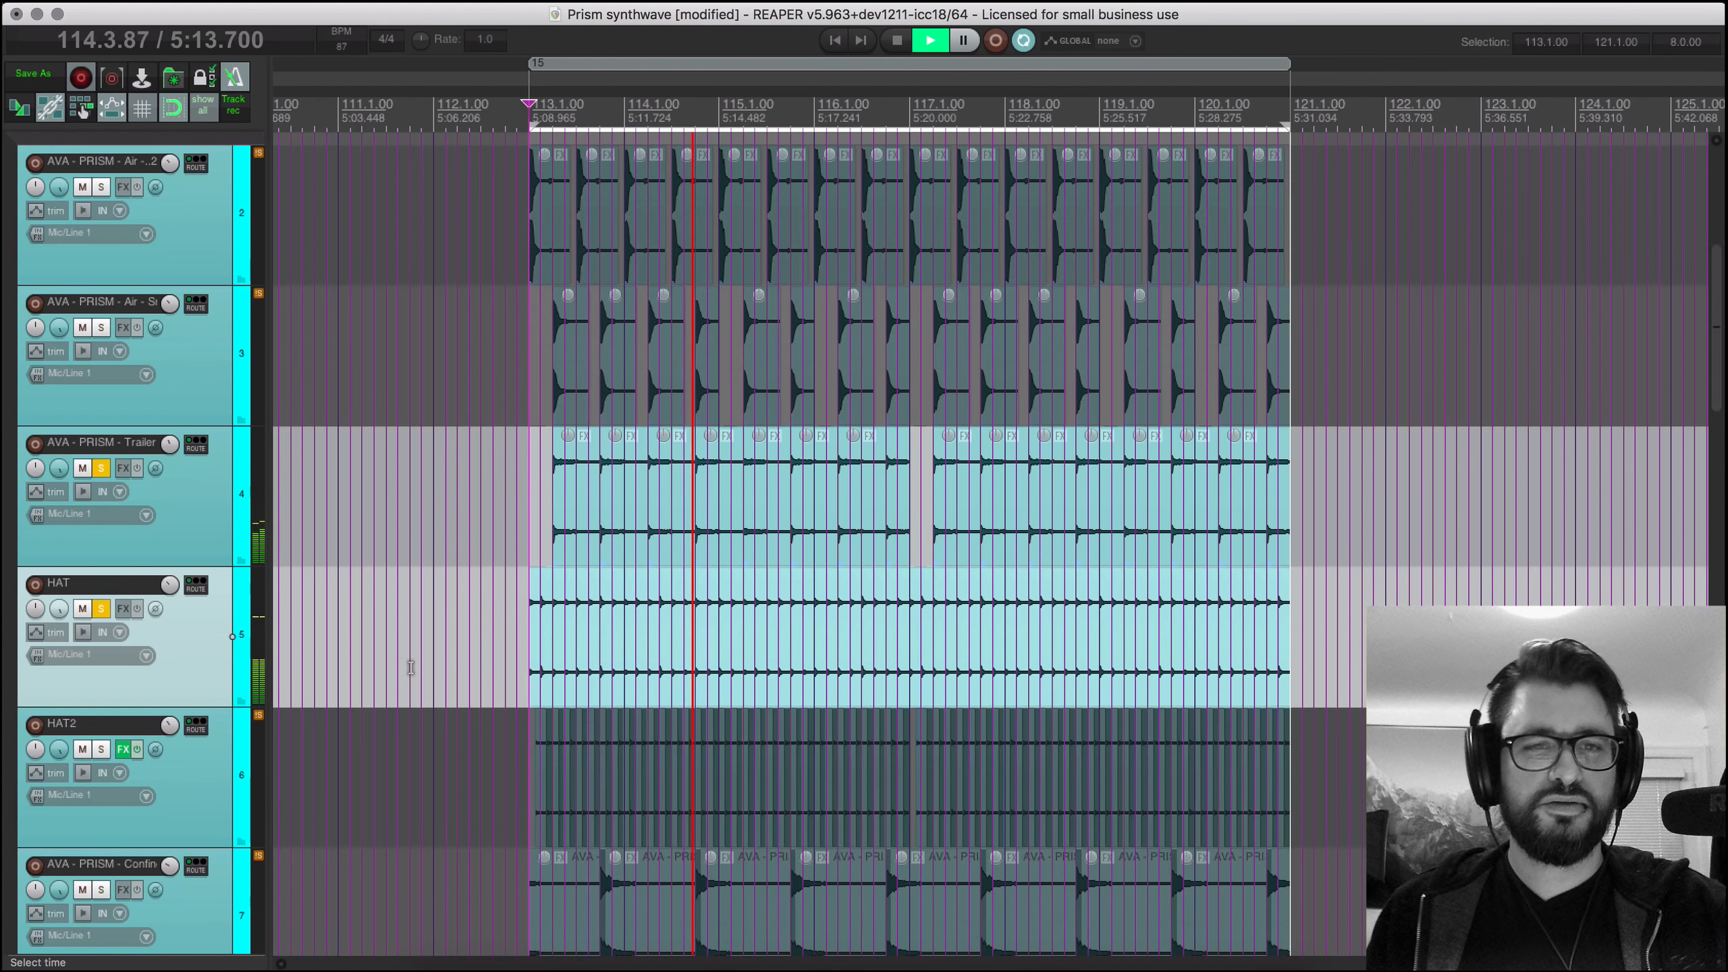
{"action": "left_click", "coordinate": [101, 750]}
{"action": "left_click", "coordinate": [101, 469]}
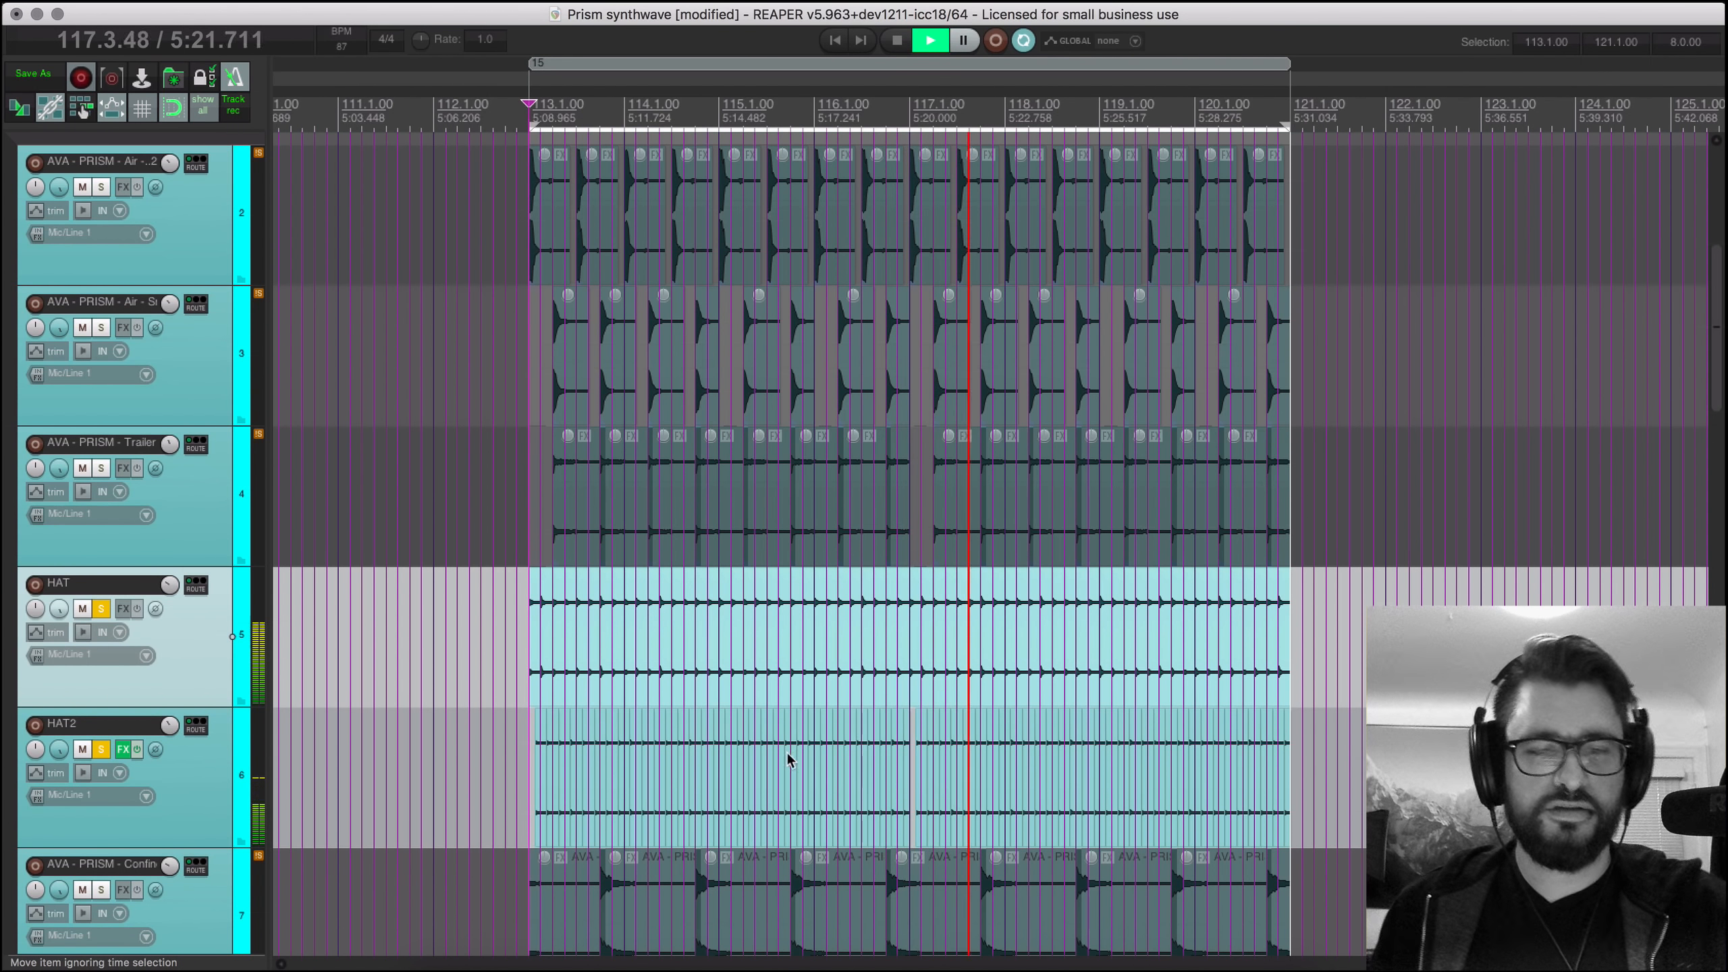
Step: Inspect the hat items up close and compare HAT alone with HAT and HAT2 together by toggling HAT2's solo
{"action": "scroll", "coordinate": [808, 784], "scroll_direction": "up", "scroll_amount": 6}
{"action": "scroll", "coordinate": [807, 784], "scroll_direction": "down", "scroll_amount": 3}
{"action": "scroll", "coordinate": [808, 784], "scroll_direction": "down", "scroll_amount": 2}
{"action": "scroll", "coordinate": [808, 784], "scroll_direction": "left", "scroll_amount": 2}
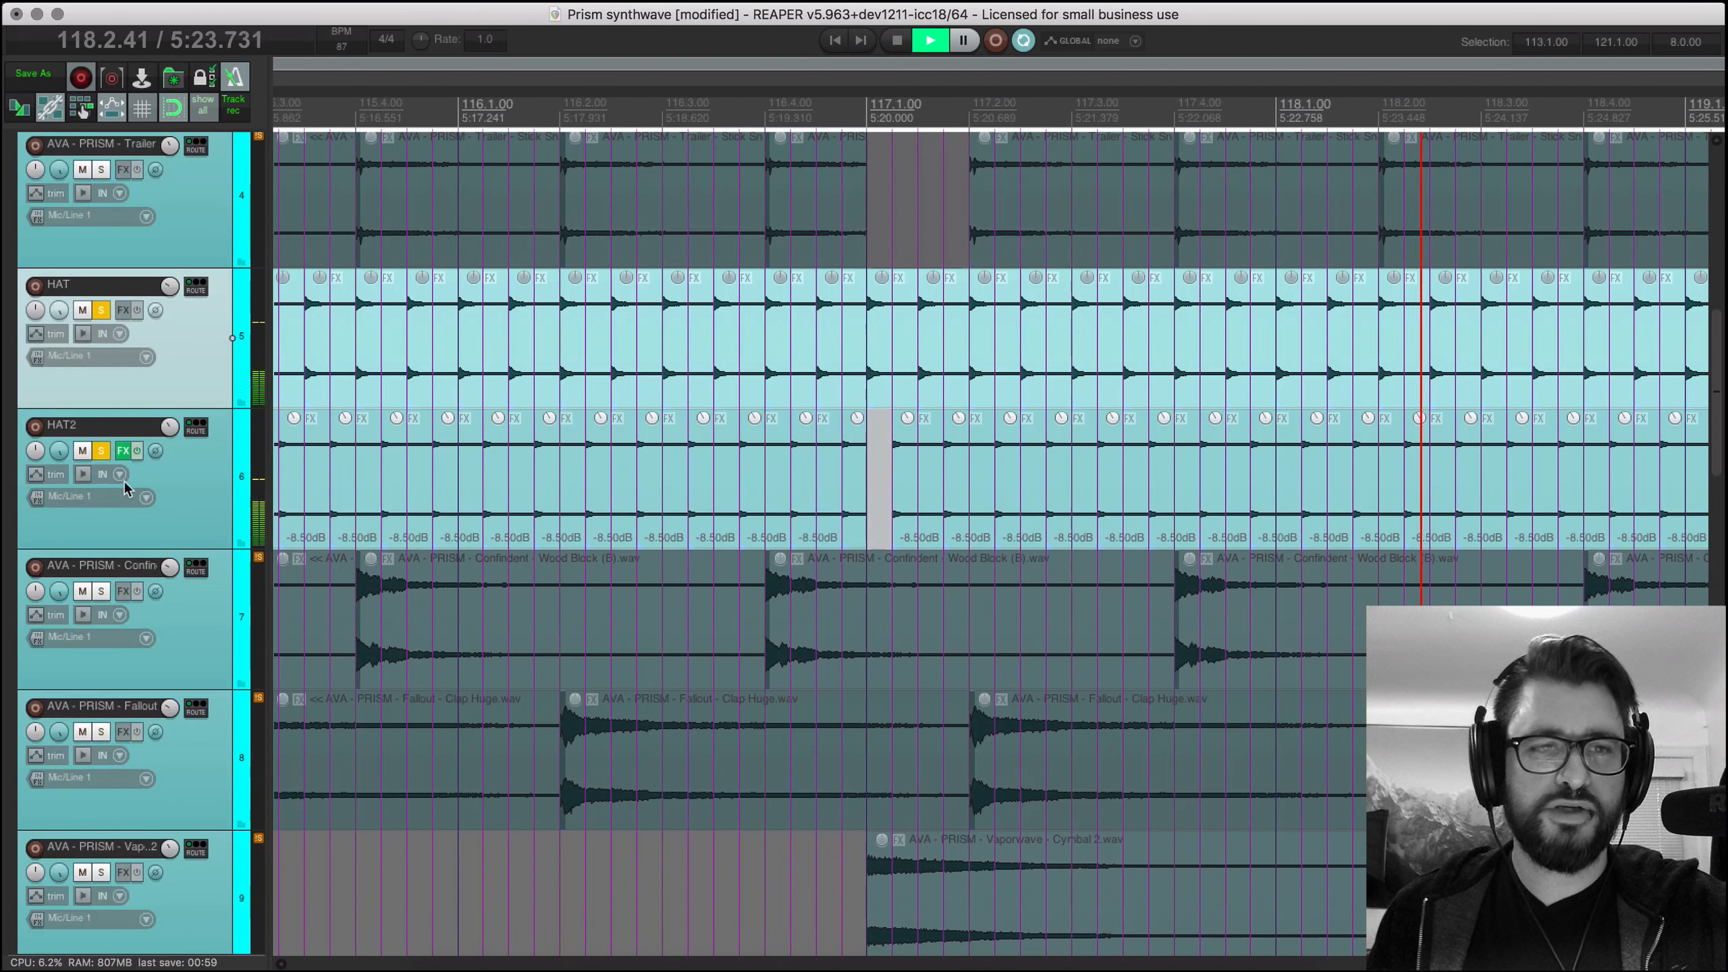
{"action": "left_click", "coordinate": [100, 451]}
{"action": "scroll", "coordinate": [751, 573], "scroll_direction": "down", "scroll_amount": 3}
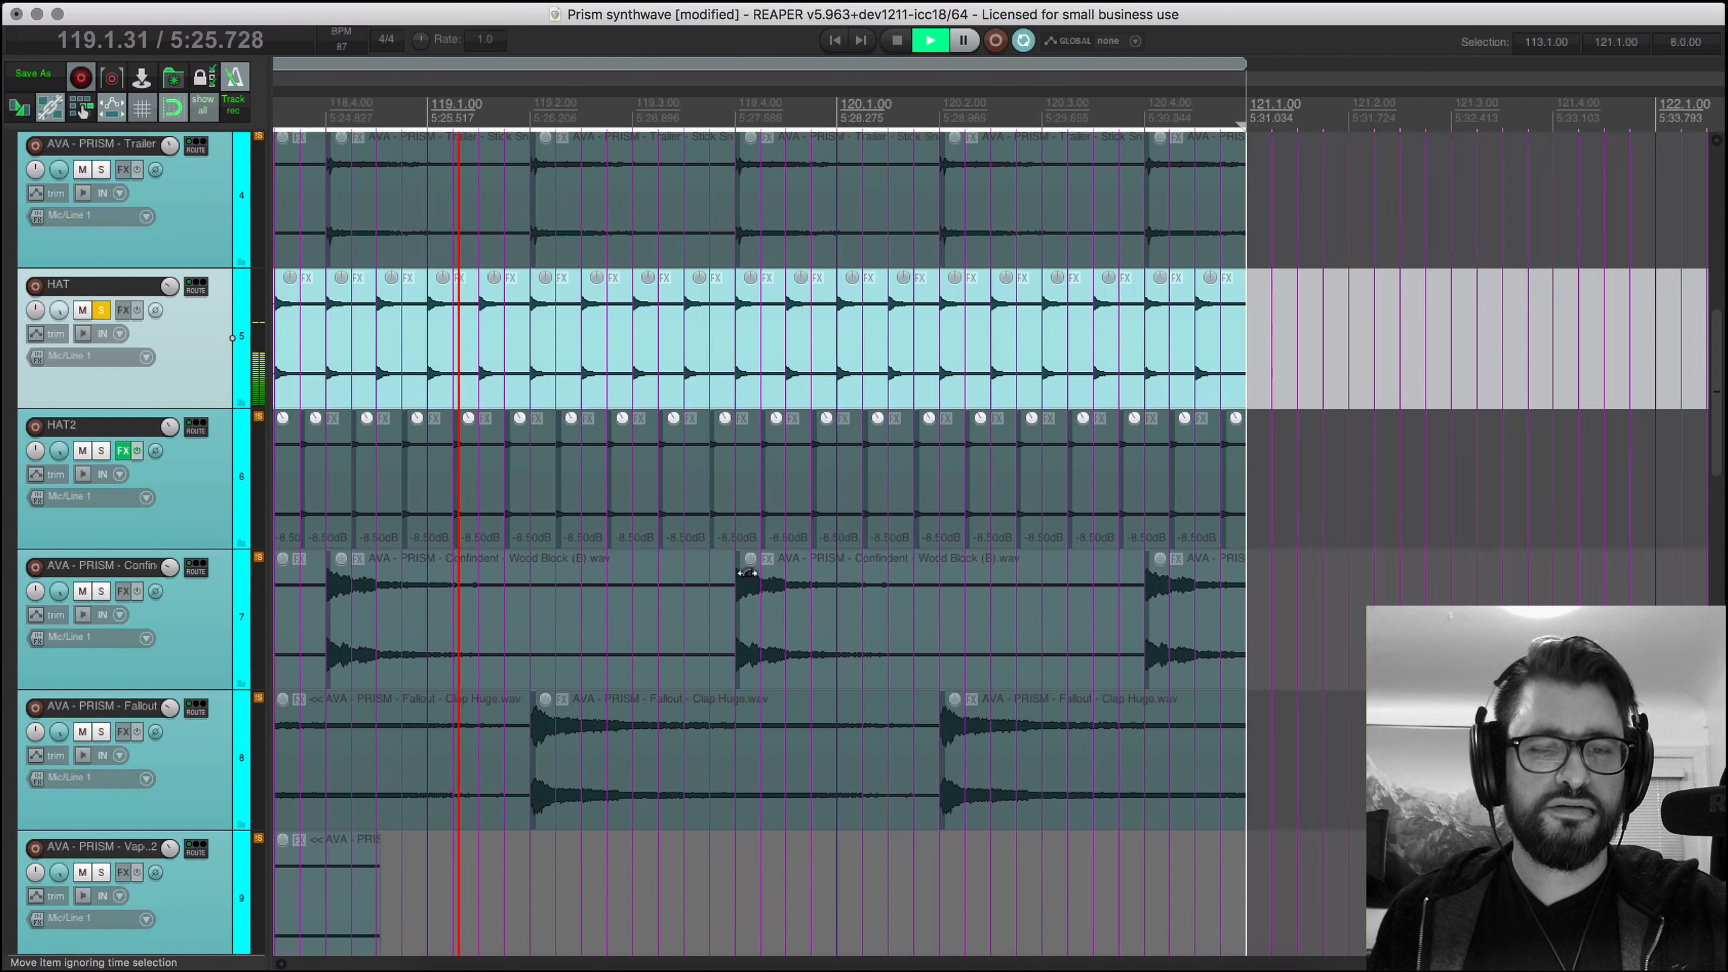
{"action": "scroll", "coordinate": [750, 573], "scroll_direction": "up", "scroll_amount": 2}
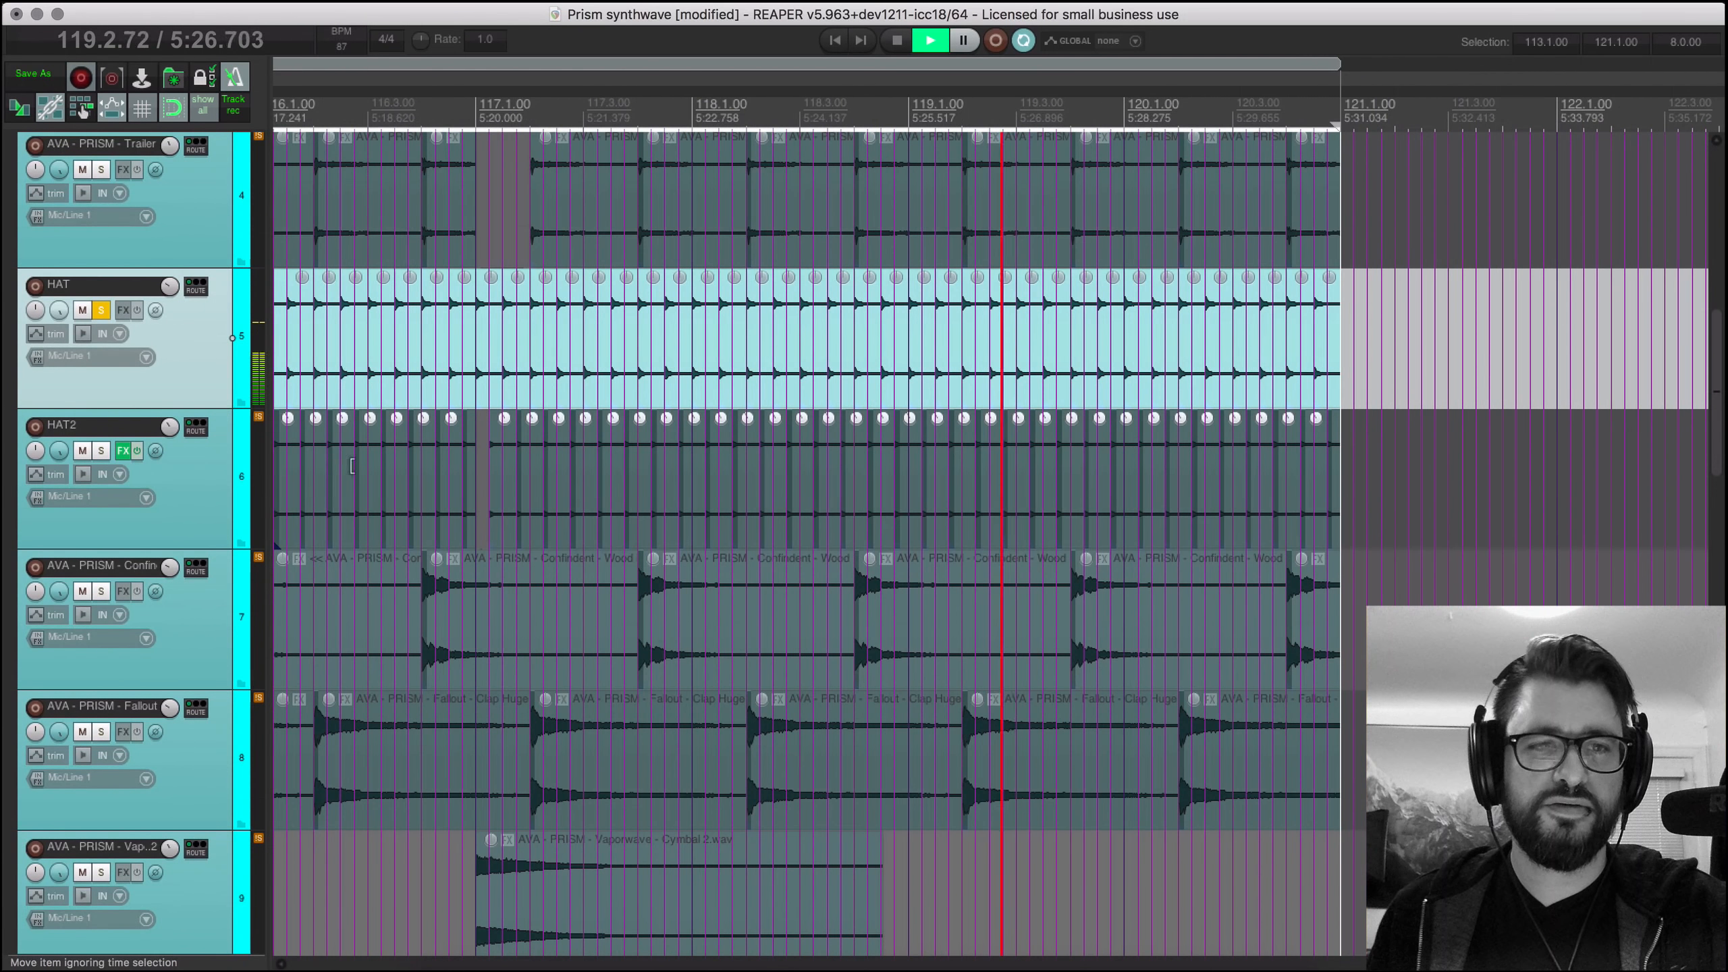
{"action": "left_click", "coordinate": [101, 451]}
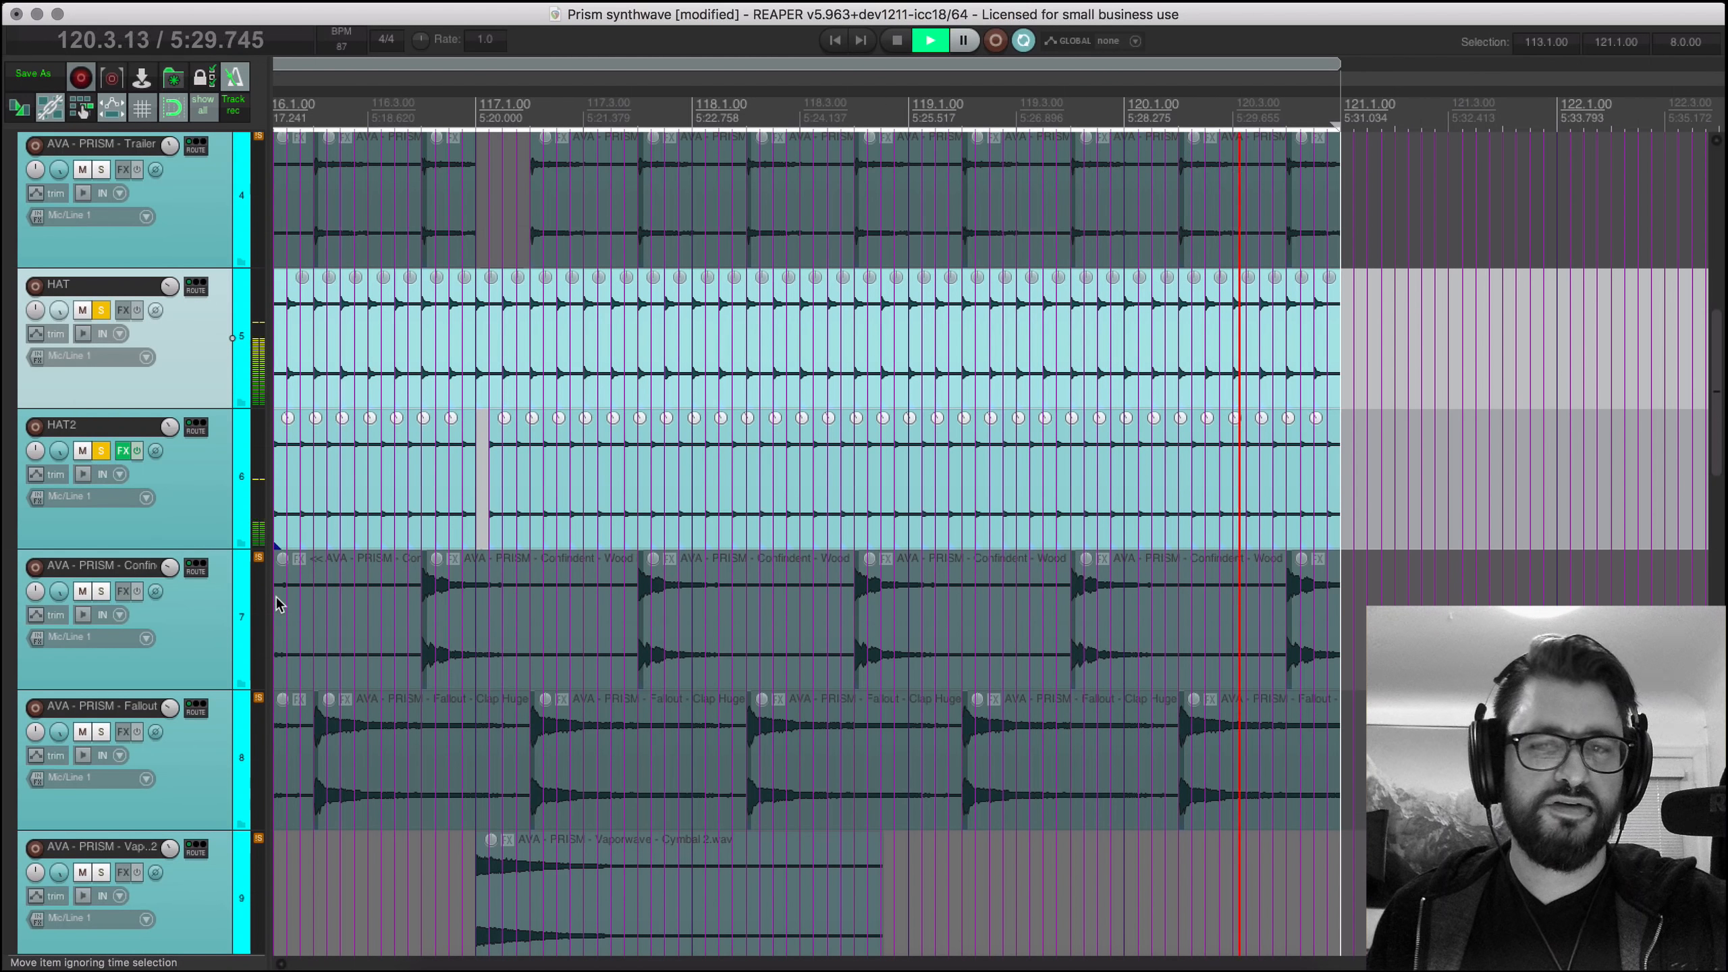
Step: Stop playback, open HAT2's ReaEQ, and audition that track alone with its effects bypassed and re-enabled
{"action": "key", "text": "space"}
{"action": "left_click", "coordinate": [173, 473]}
{"action": "key", "text": "f"}
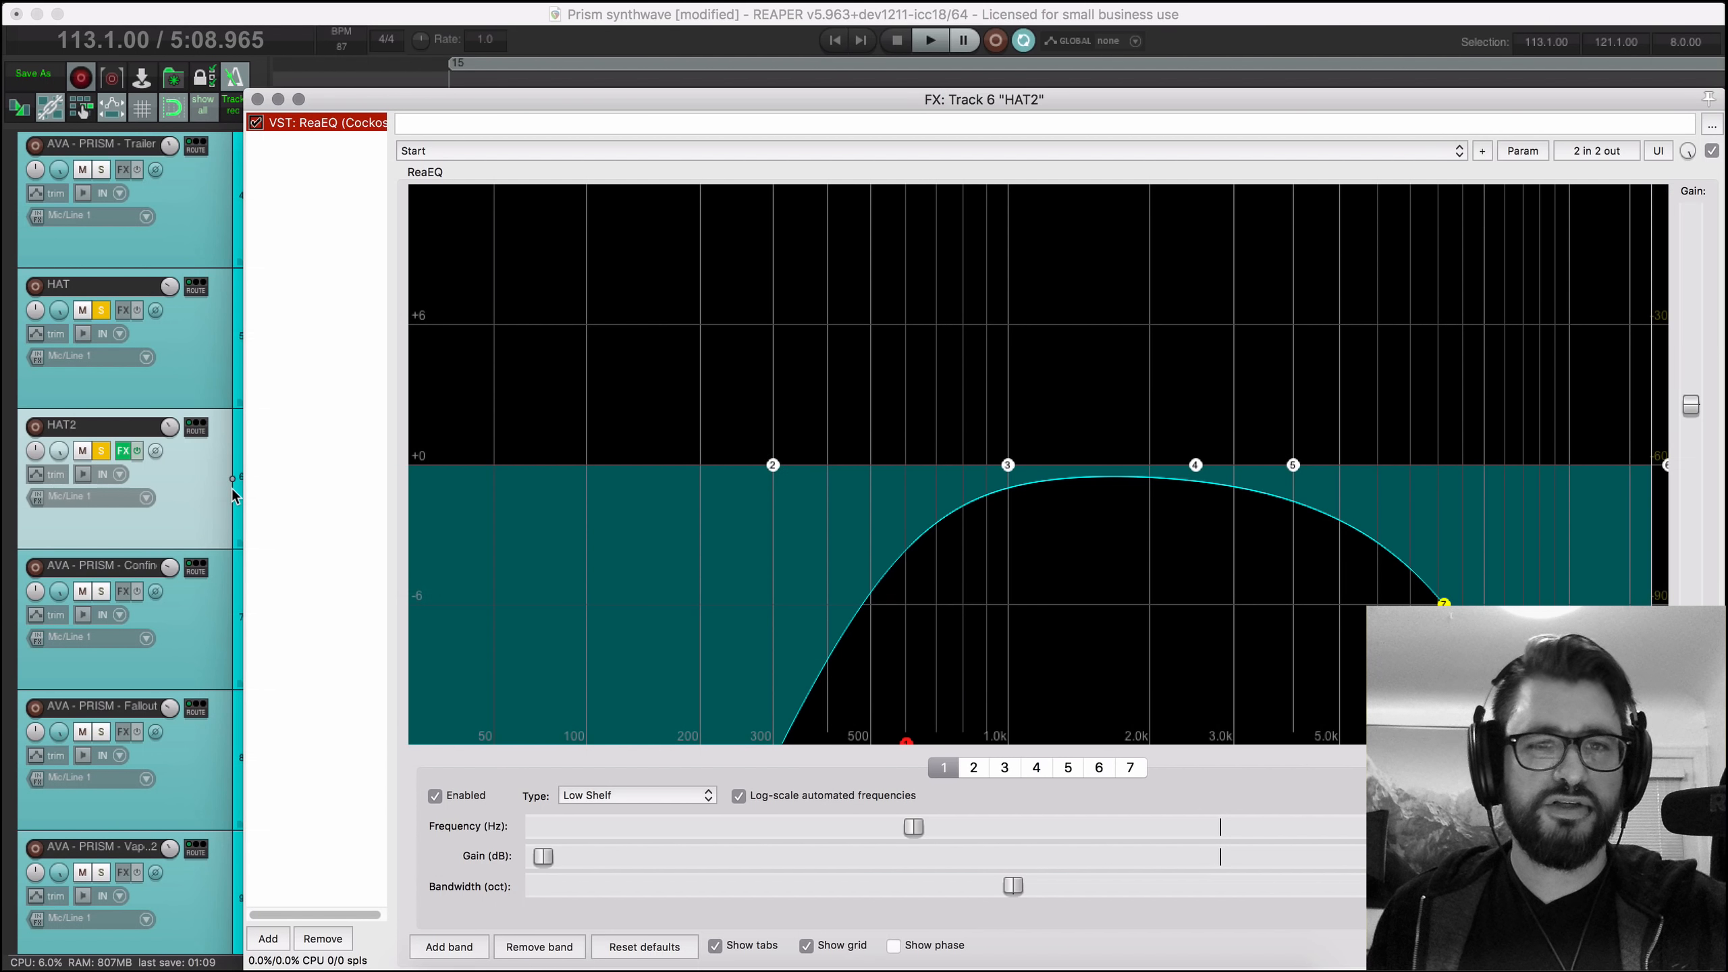
{"action": "left_click", "coordinate": [101, 450]}
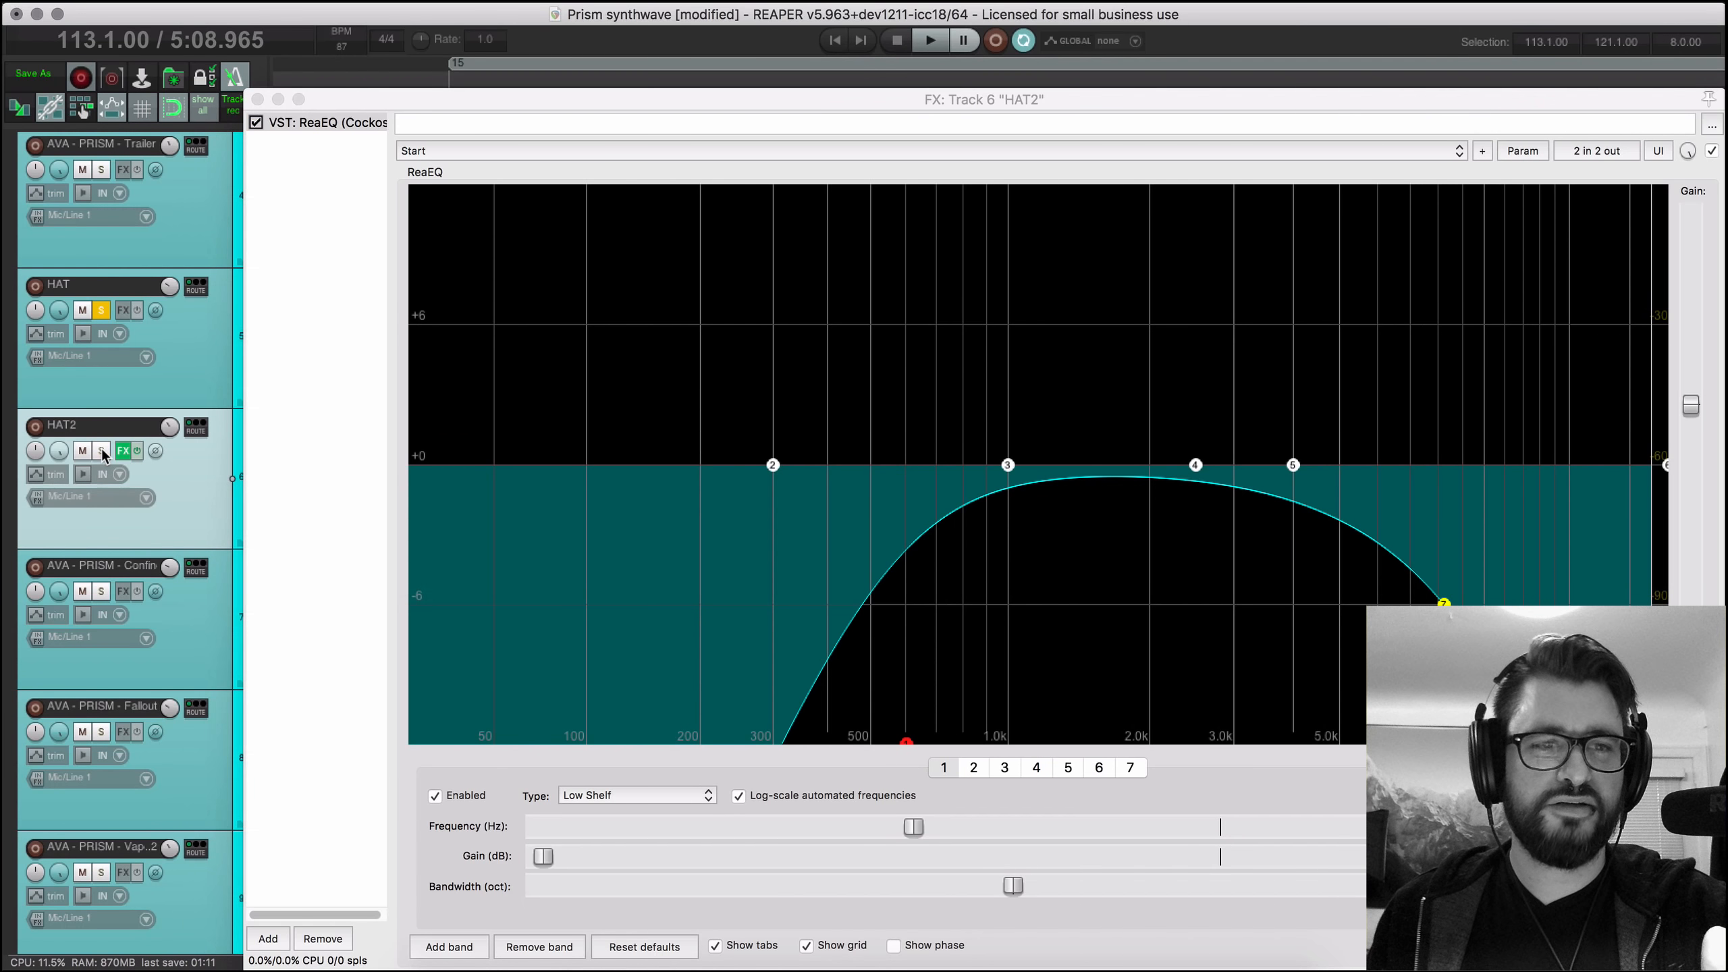
{"action": "left_click", "coordinate": [137, 449]}
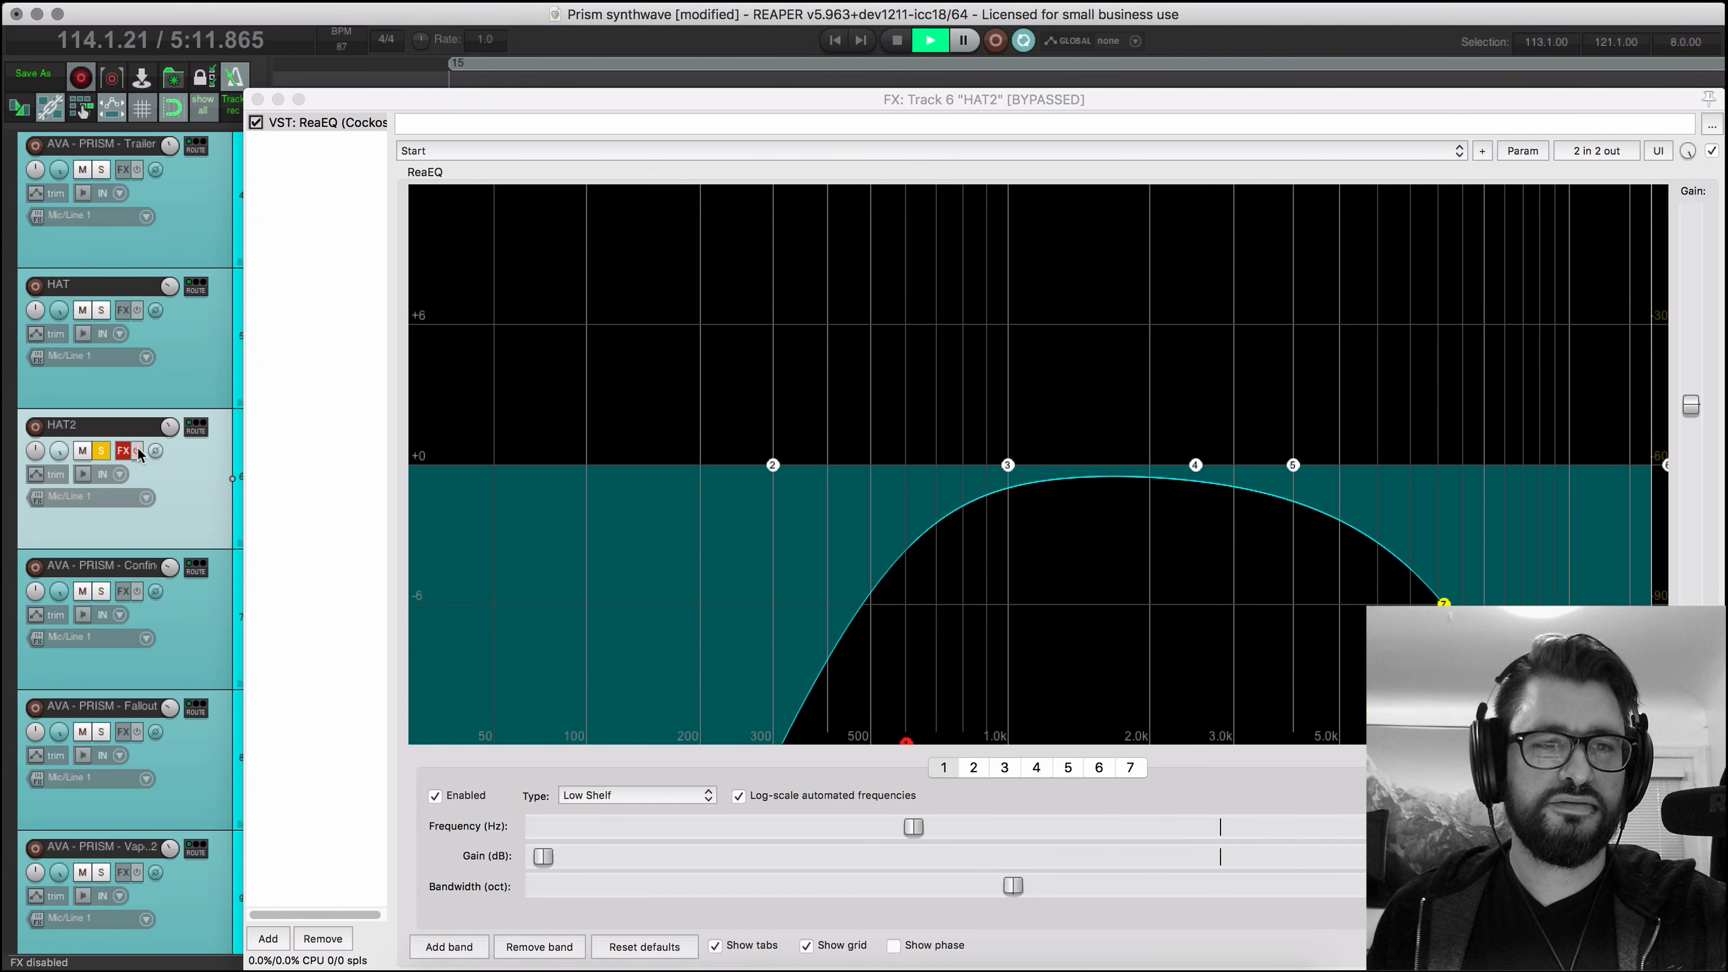
{"action": "left_click", "coordinate": [137, 451]}
Step: Solo HAT alongside HAT2, compare the pair with HAT2's effects bypassed and active, and clear the solos and close ReaEQ
{"action": "left_click", "coordinate": [97, 311]}
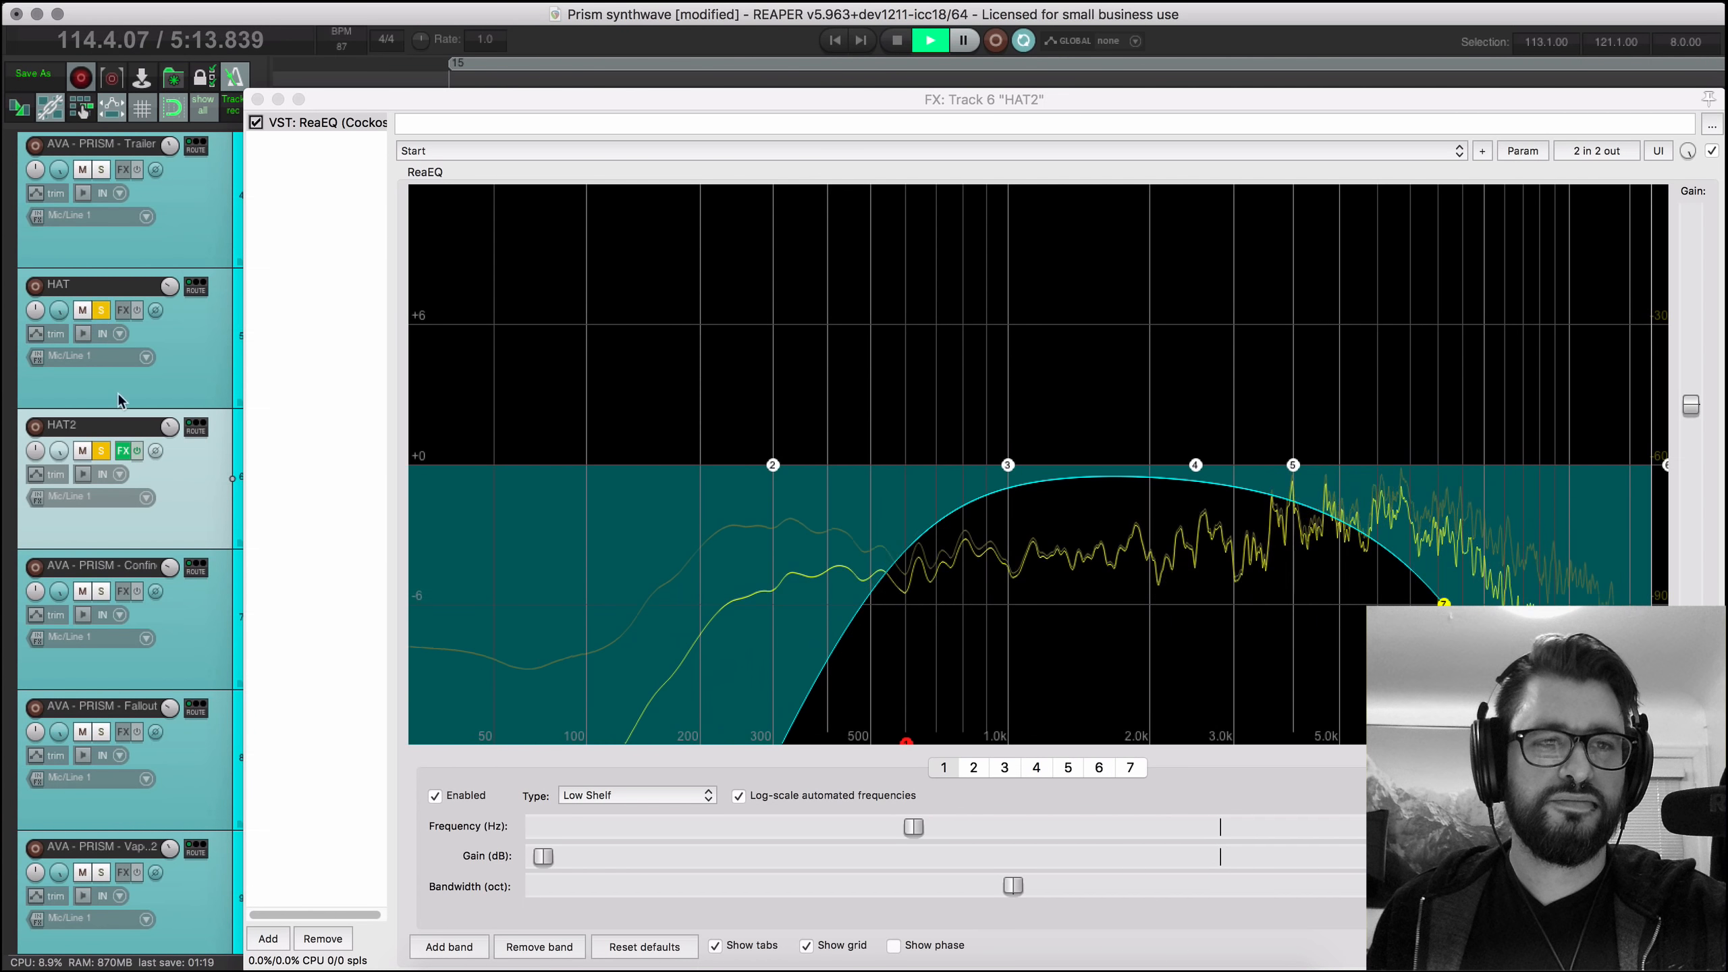
{"action": "left_click", "coordinate": [138, 452]}
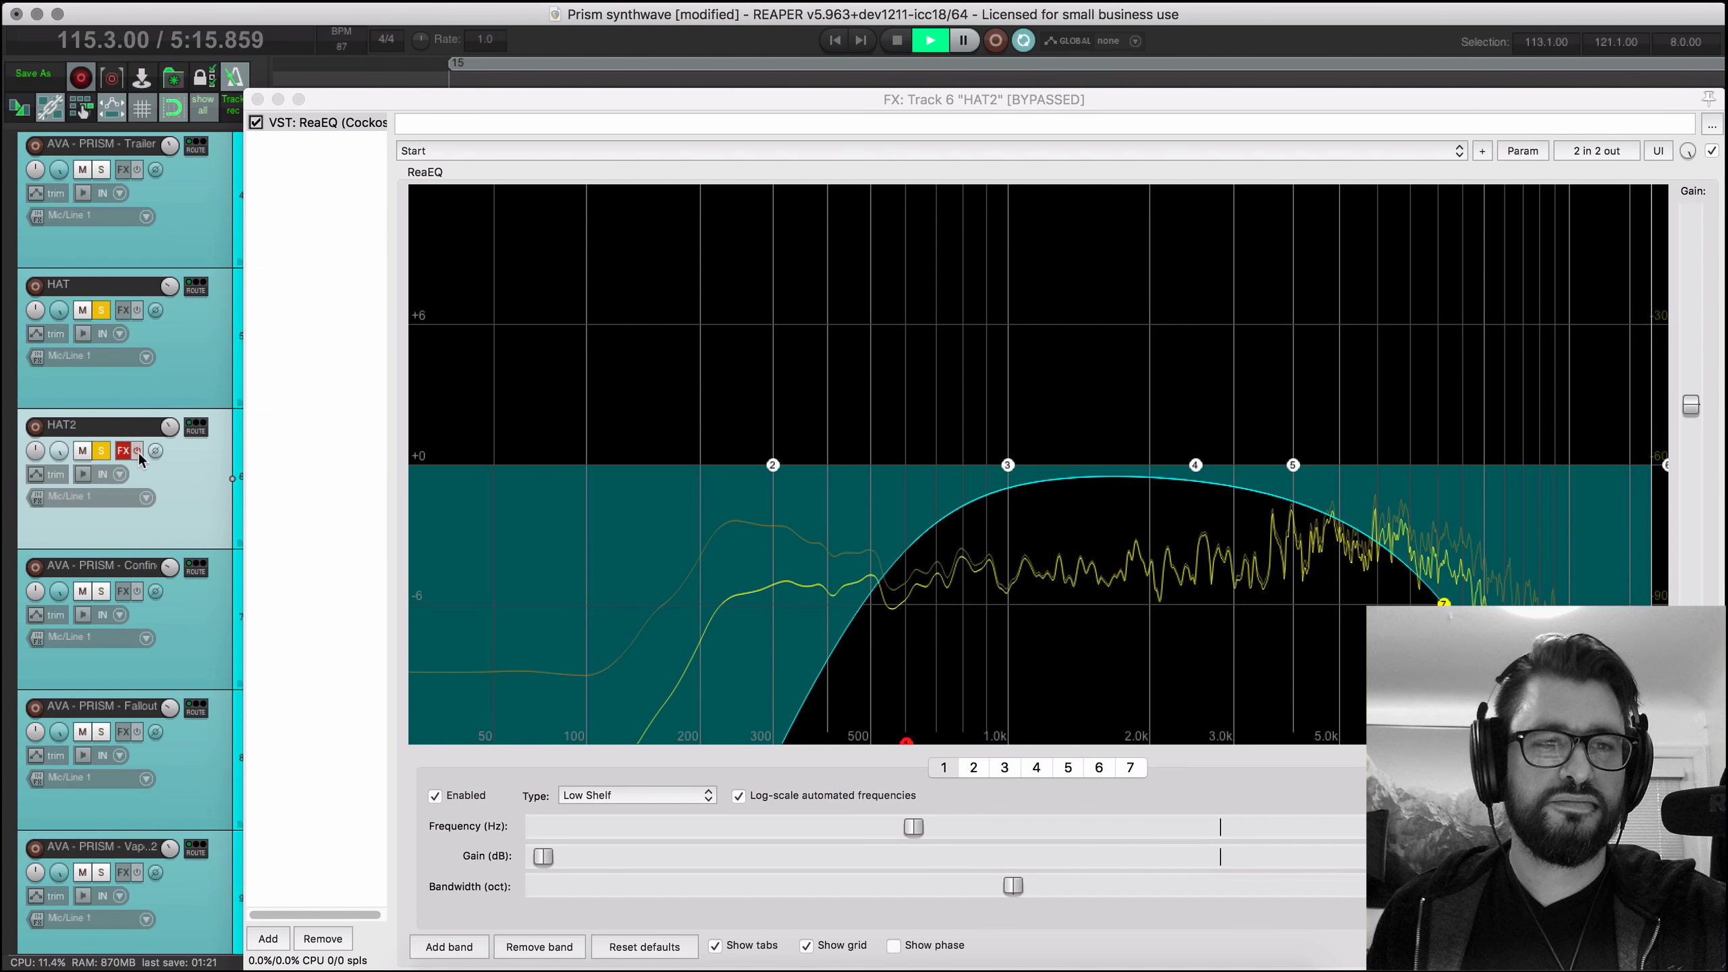
{"action": "left_click", "coordinate": [138, 452]}
{"action": "key", "text": "space"}
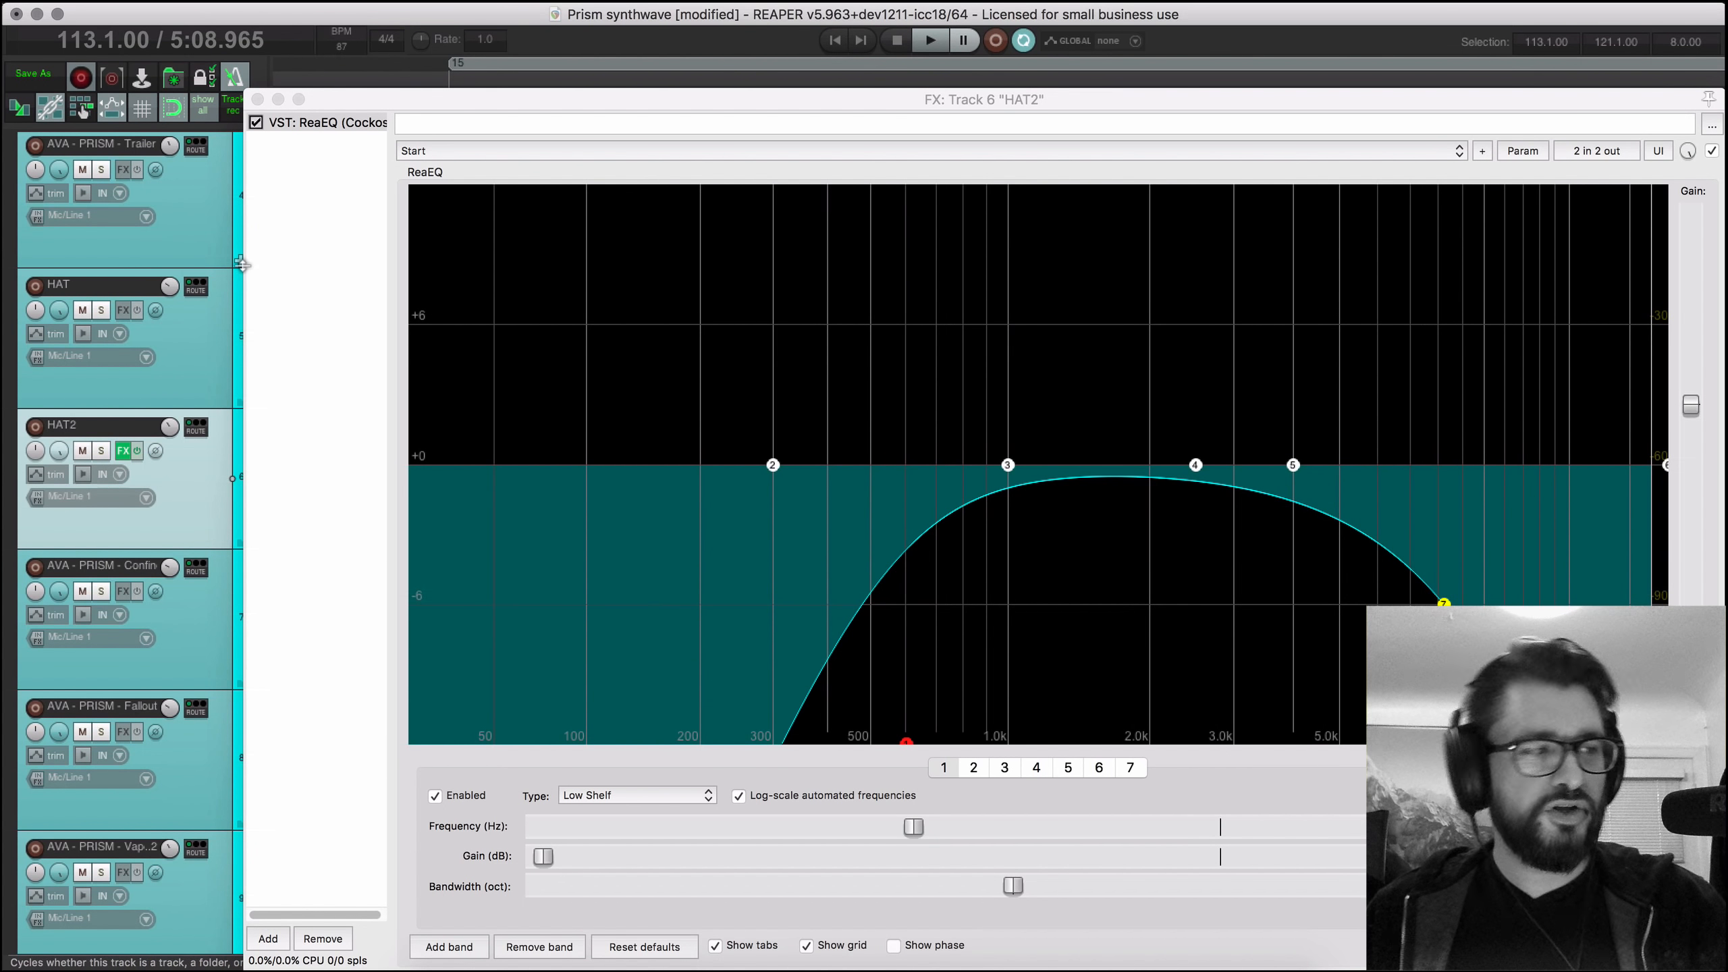
{"action": "left_click", "coordinate": [257, 99]}
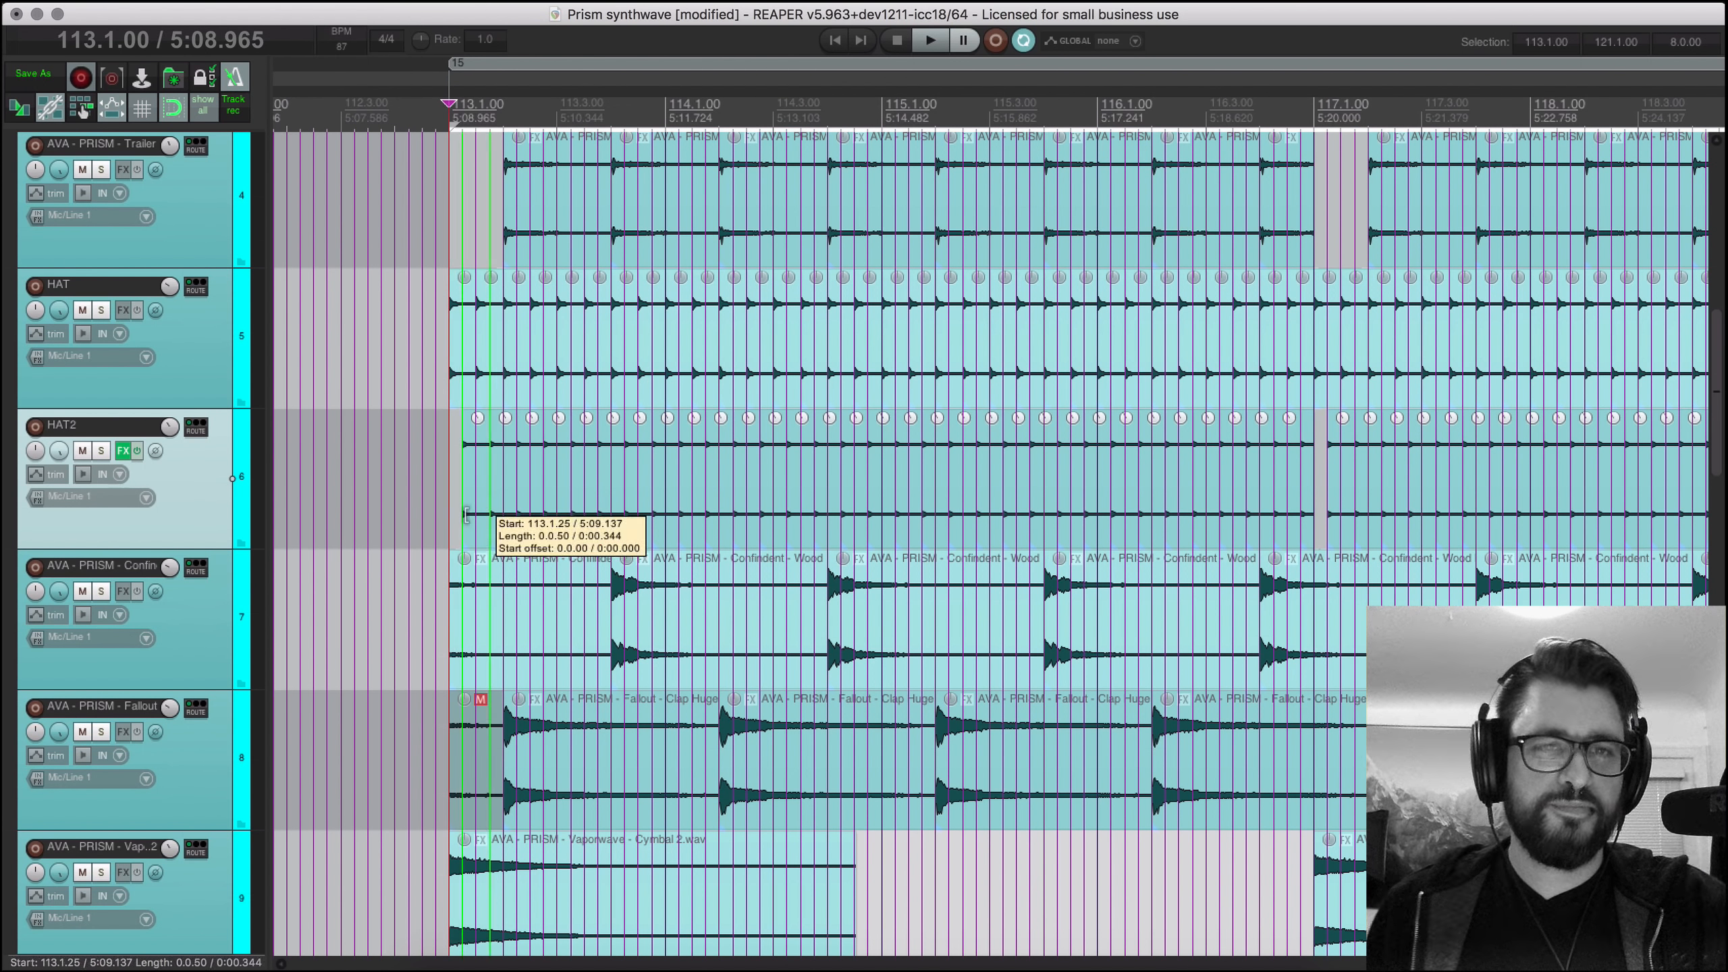
Step: Examine how the first HAT2 item is offset from the first HAT item at bar 113, placing the edit cursor at 113.1.25
{"action": "scroll", "coordinate": [504, 463], "scroll_direction": "up", "scroll_amount": 5}
{"action": "left_click", "coordinate": [494, 397]}
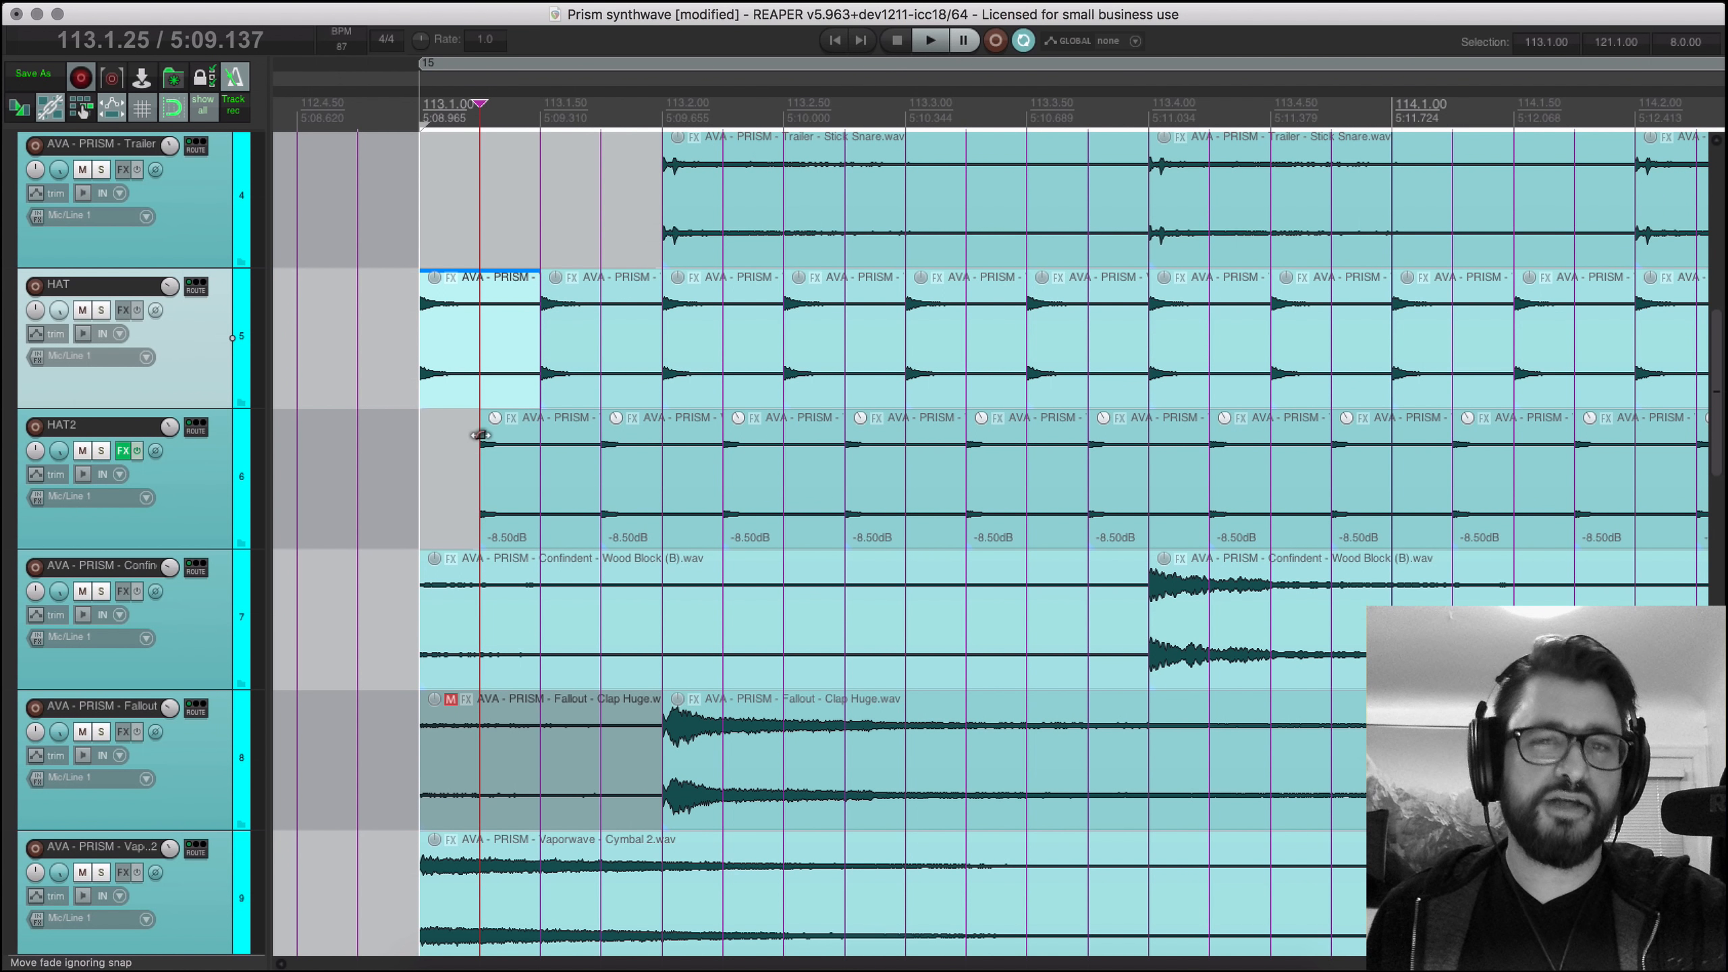
{"action": "scroll", "coordinate": [504, 565], "scroll_direction": "down", "scroll_amount": 10}
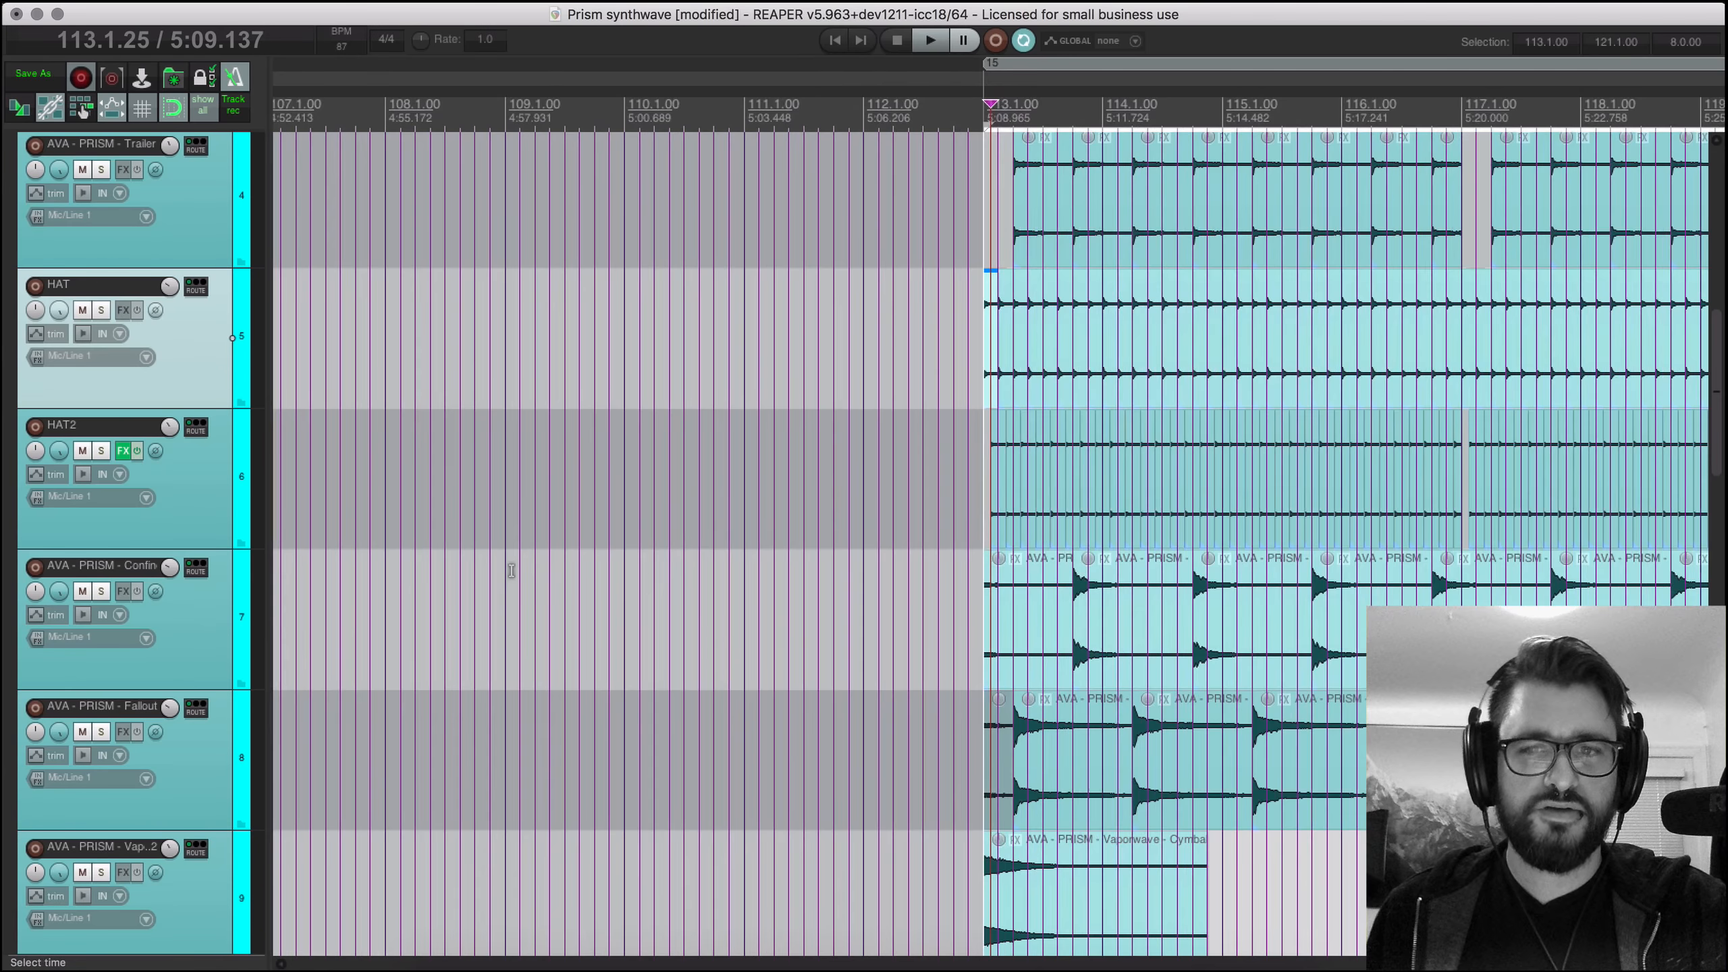
Step: Return to the project start and examine the full arrangement of the drum and synth tracks, including their muted items
{"action": "scroll", "coordinate": [510, 566], "scroll_direction": "down", "scroll_amount": 5}
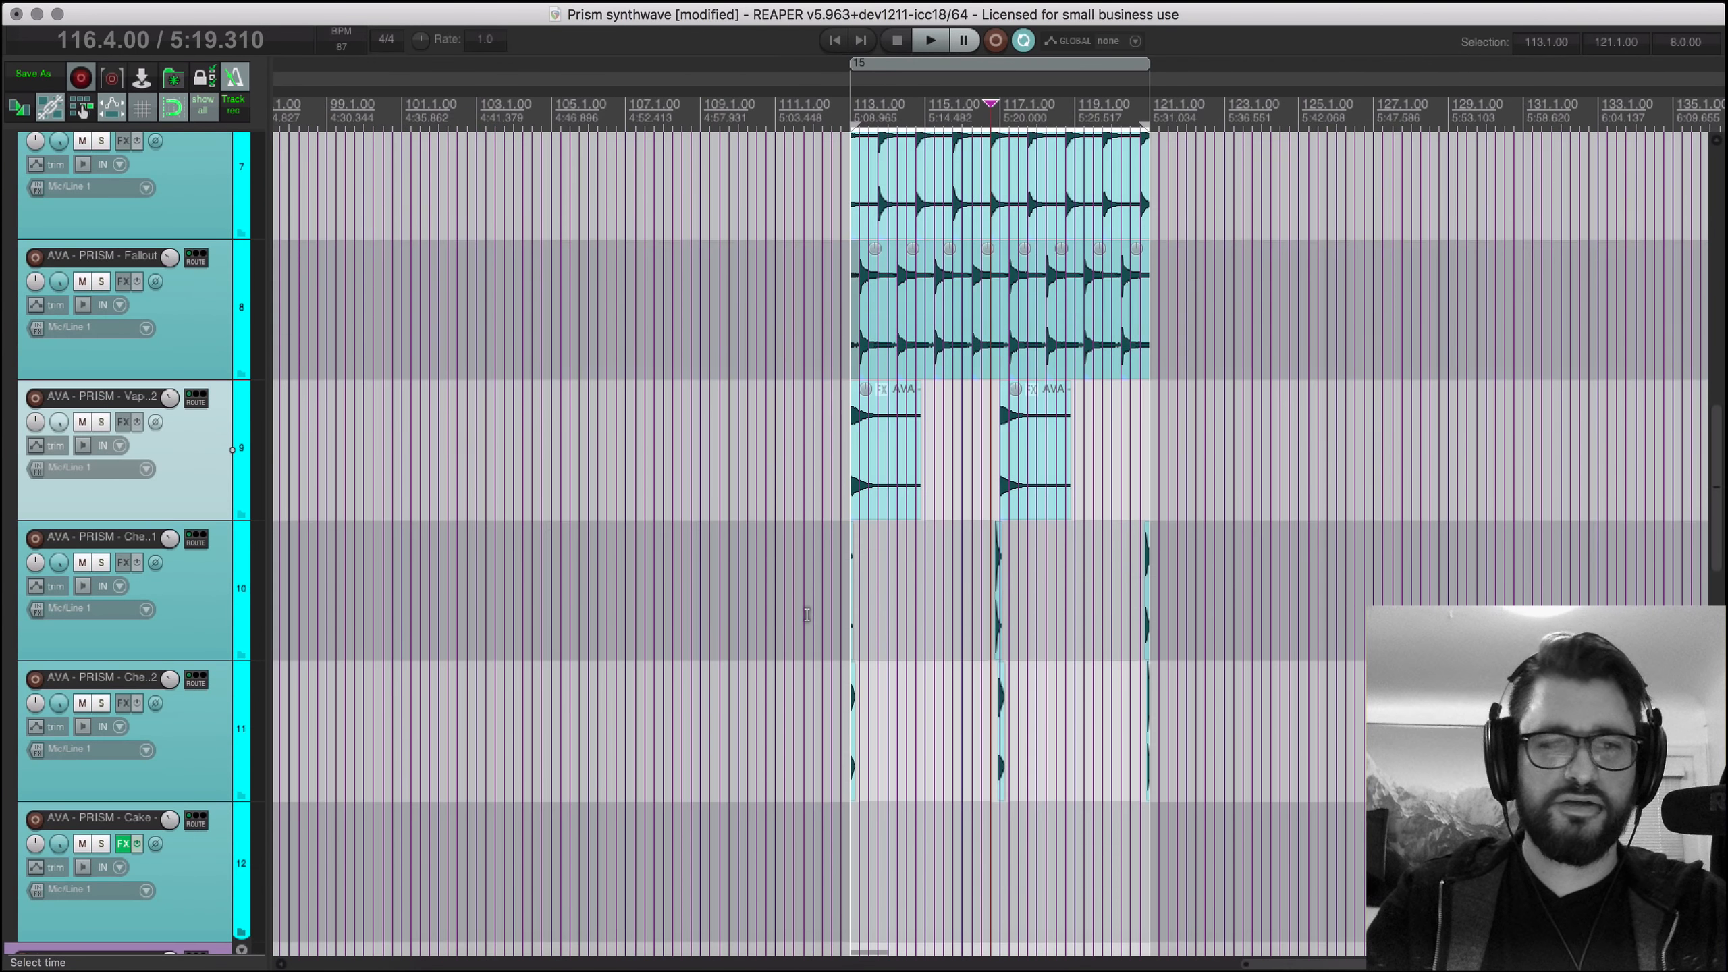
{"action": "key", "text": "Home"}
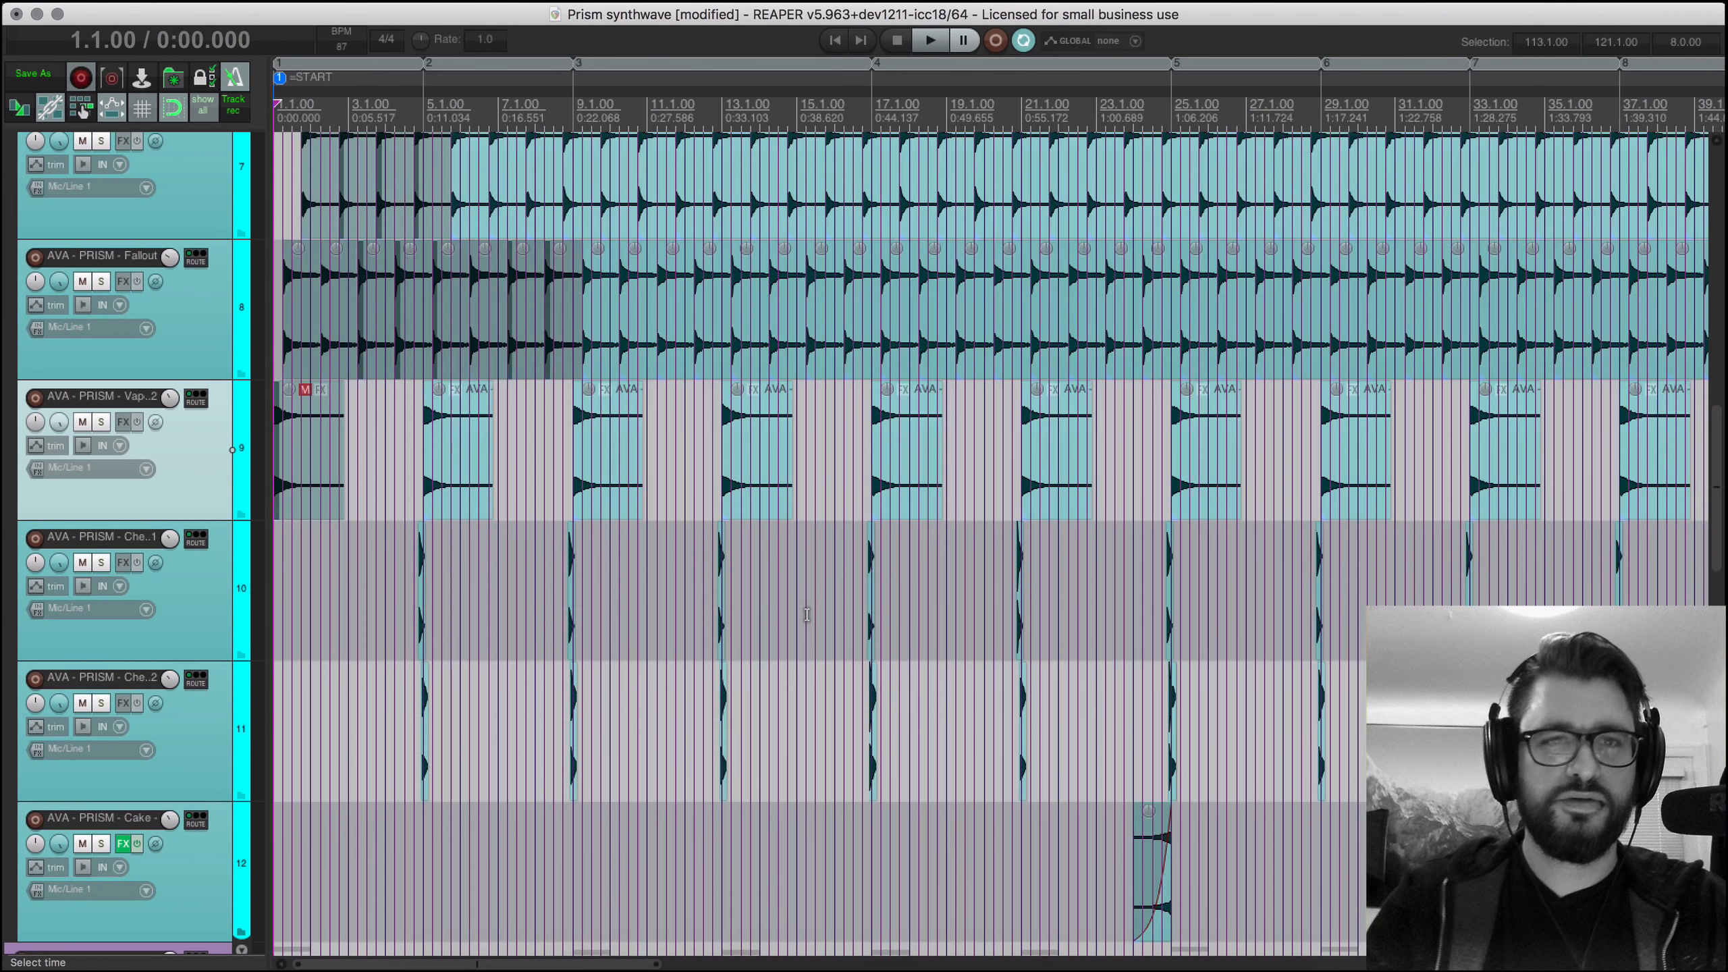
{"action": "scroll", "coordinate": [835, 540], "scroll_direction": "down", "scroll_amount": 3}
{"action": "scroll", "coordinate": [706, 616], "scroll_direction": "down", "scroll_amount": 8}
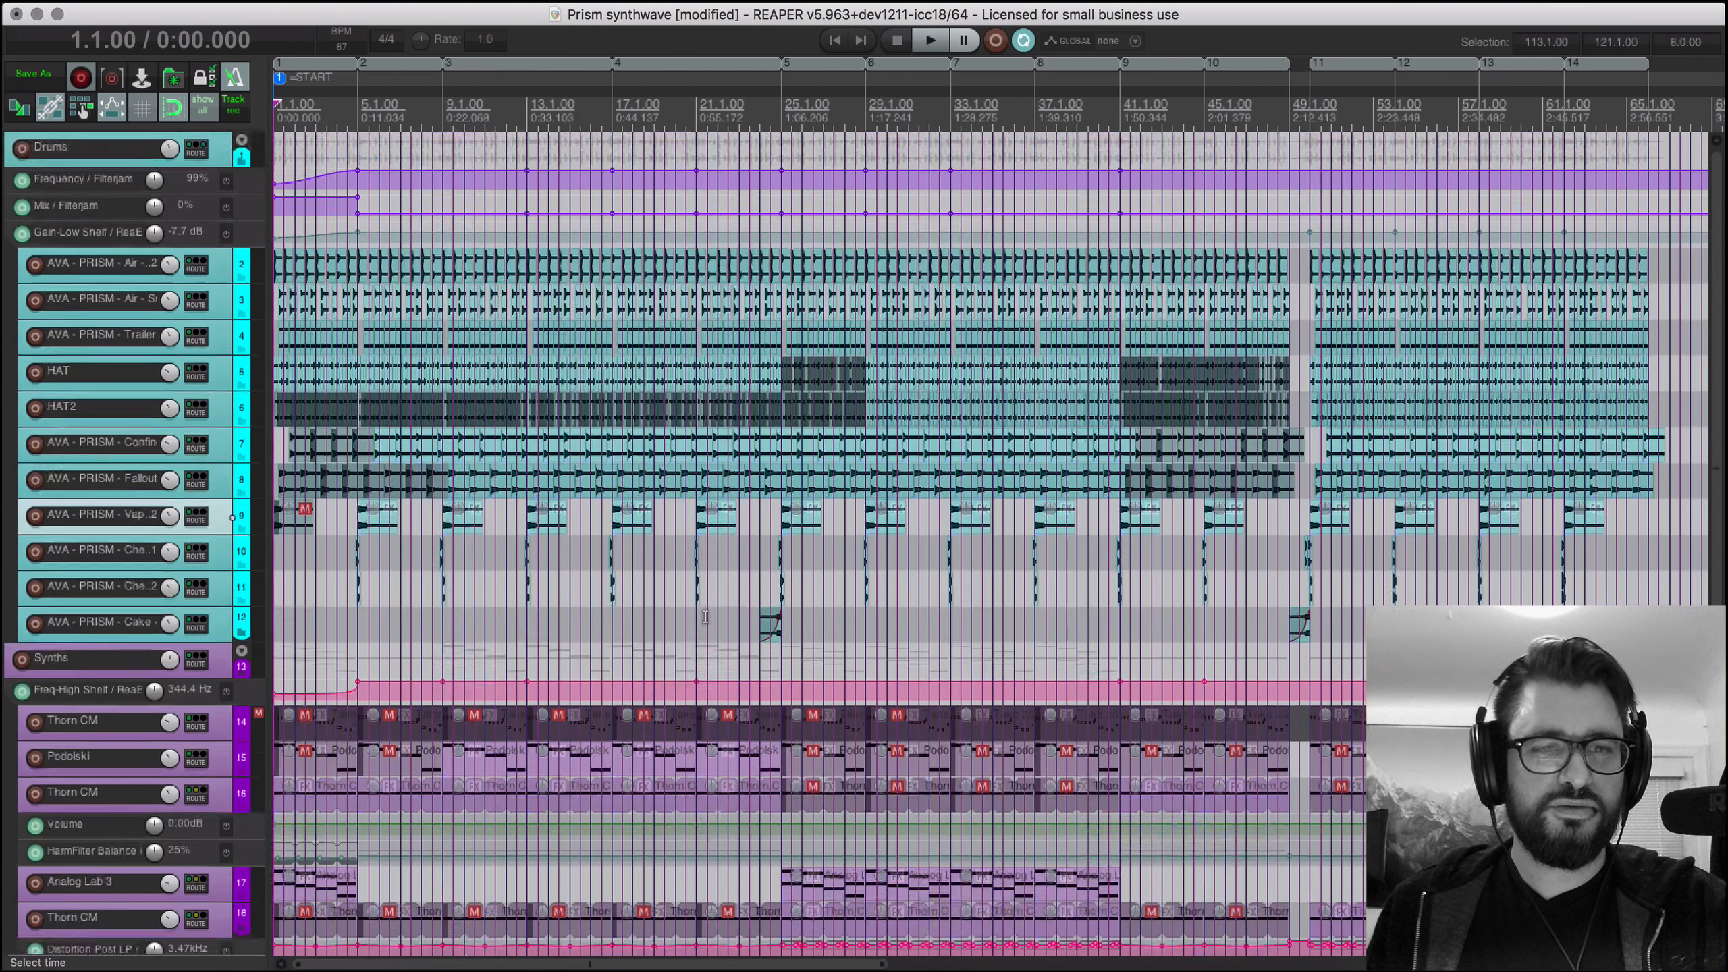
{"action": "scroll", "coordinate": [705, 616], "scroll_direction": "up", "scroll_amount": 2}
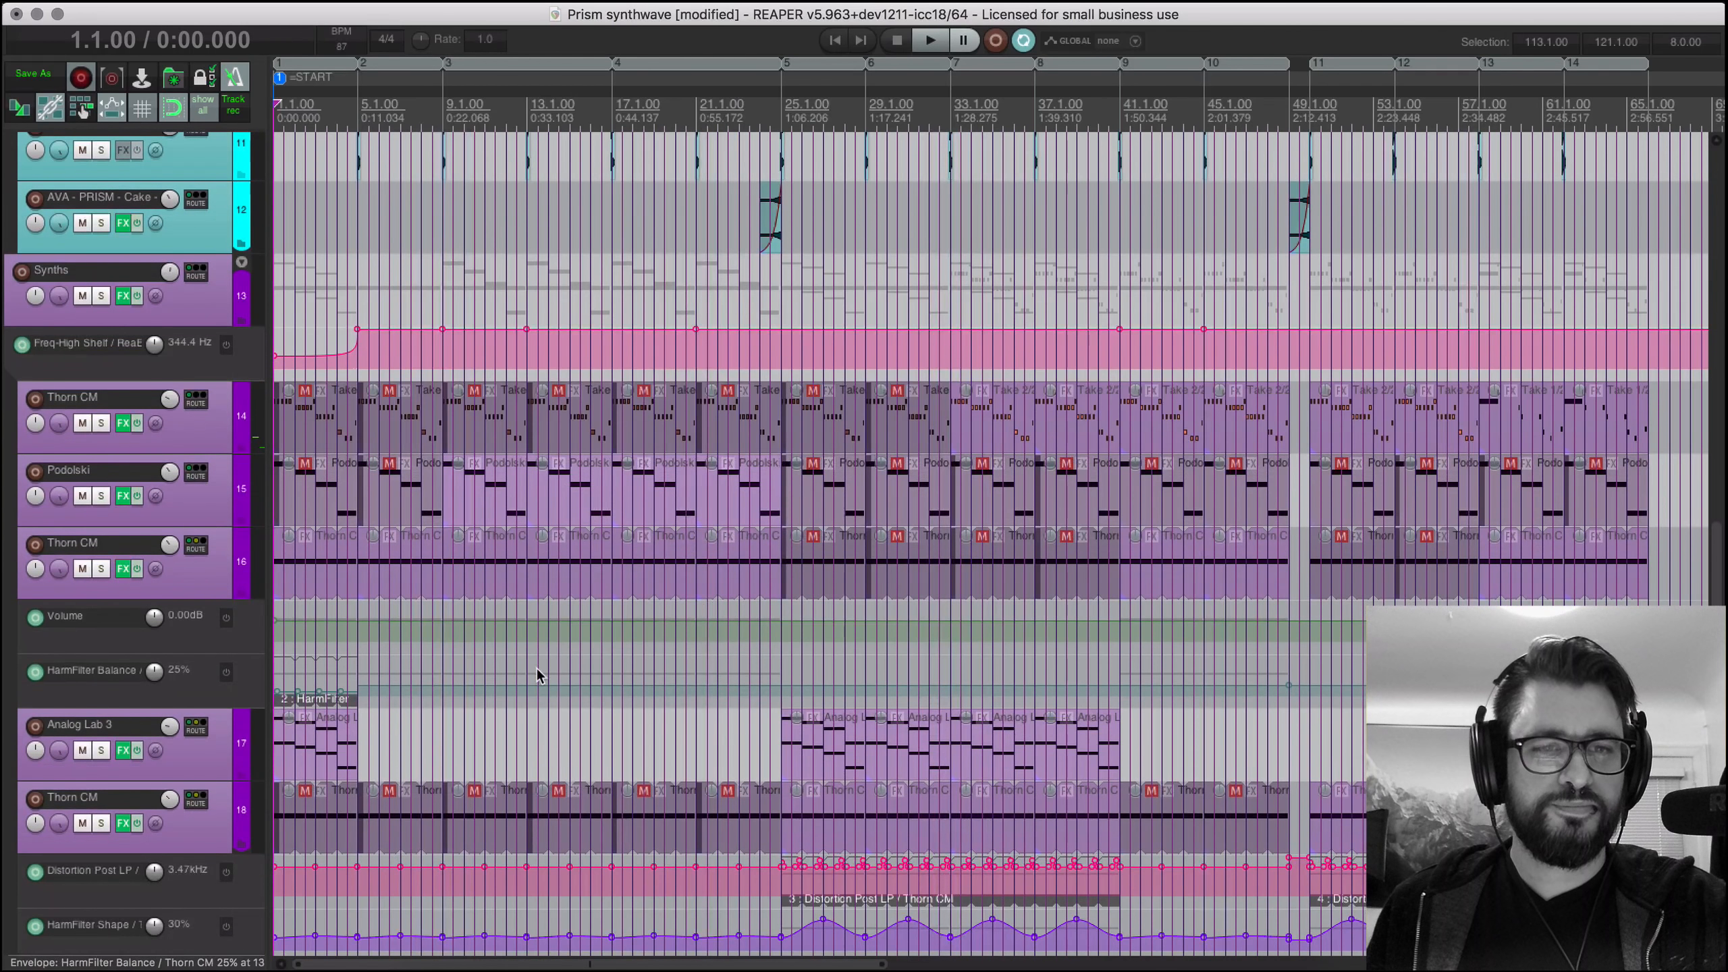
{"action": "scroll", "coordinate": [541, 674], "scroll_direction": "down", "scroll_amount": 2}
{"action": "scroll", "coordinate": [568, 733], "scroll_direction": "up", "scroll_amount": 10}
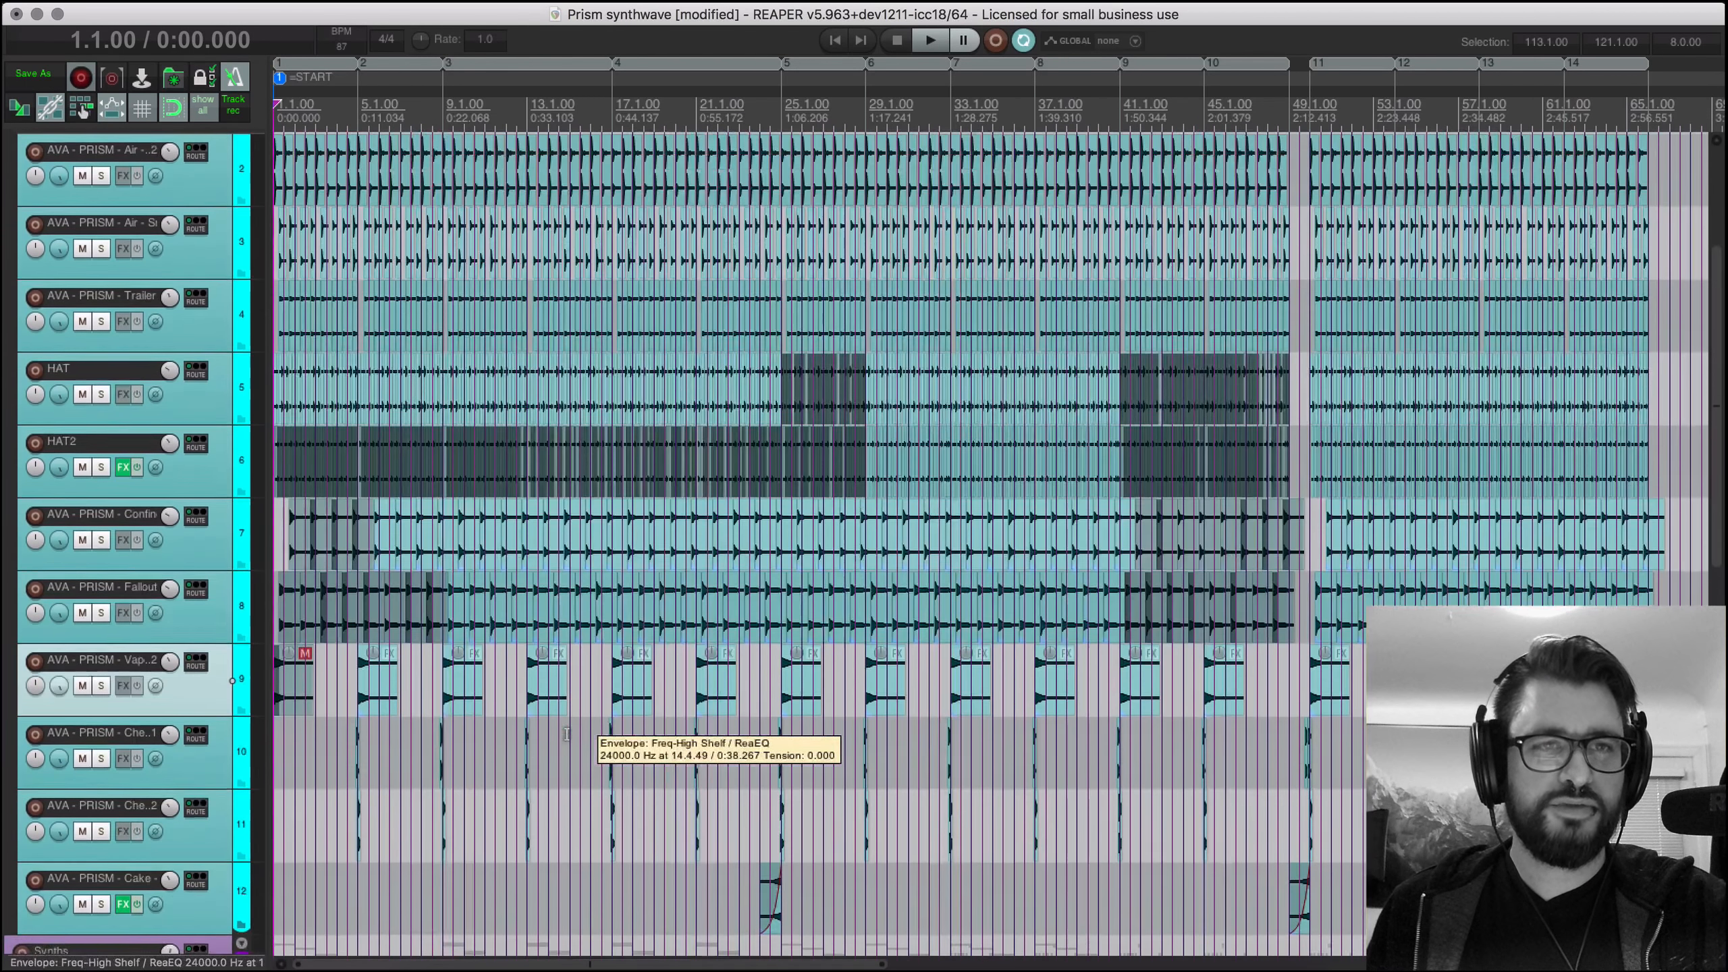
{"action": "scroll", "coordinate": [567, 734], "scroll_direction": "up", "scroll_amount": 2}
{"action": "scroll", "coordinate": [567, 734], "scroll_direction": "down", "scroll_amount": 5}
{"action": "scroll", "coordinate": [567, 734], "scroll_direction": "up", "scroll_amount": 3}
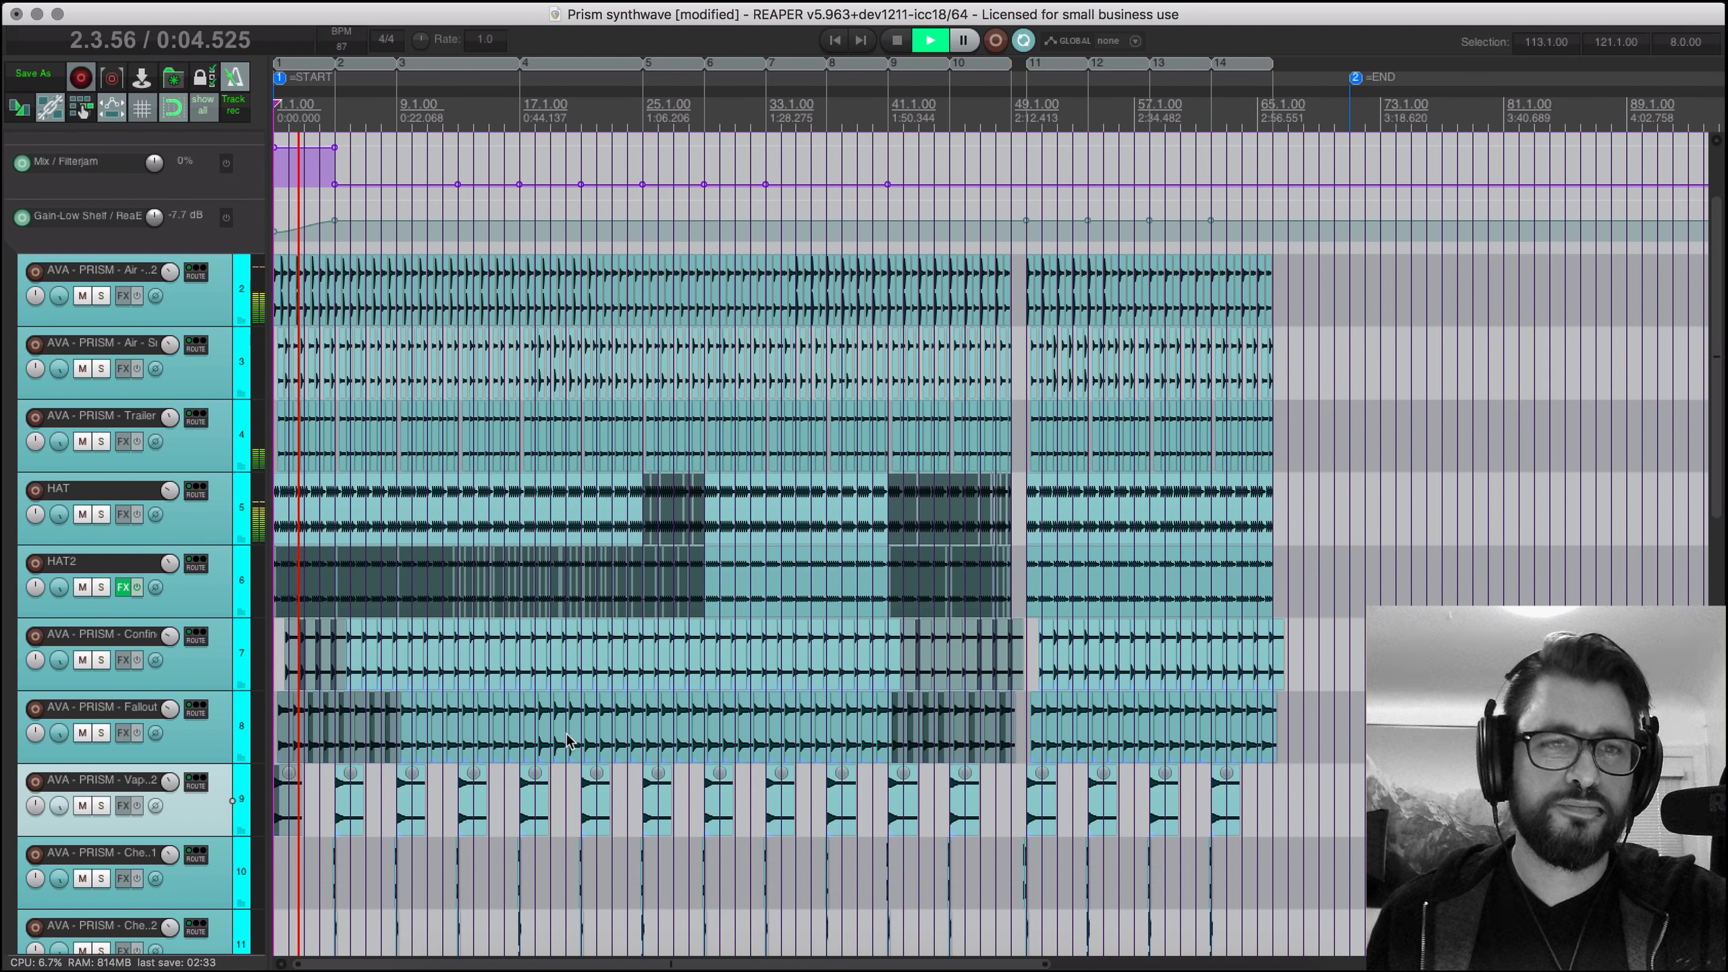
Step: During playback from the start, view the Filterjam effect on the Drums folder, close its window, and select the HAT track
{"action": "scroll", "coordinate": [568, 734], "scroll_direction": "up", "scroll_amount": 2}
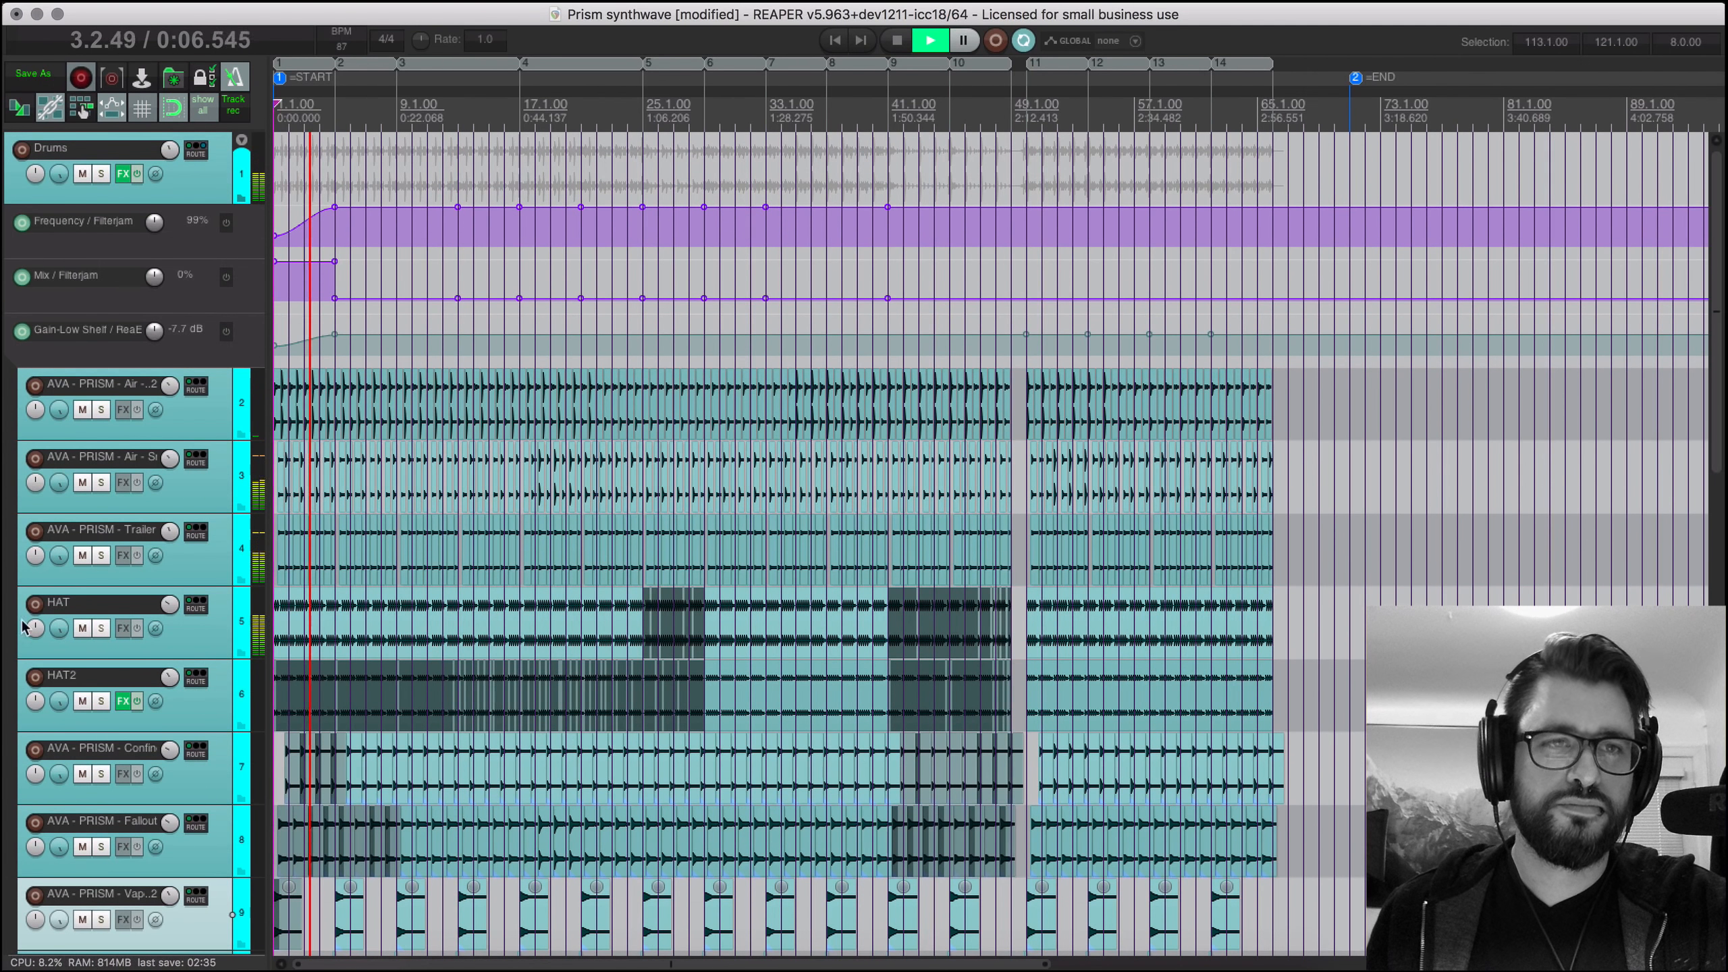
{"action": "right_click", "coordinate": [122, 176]}
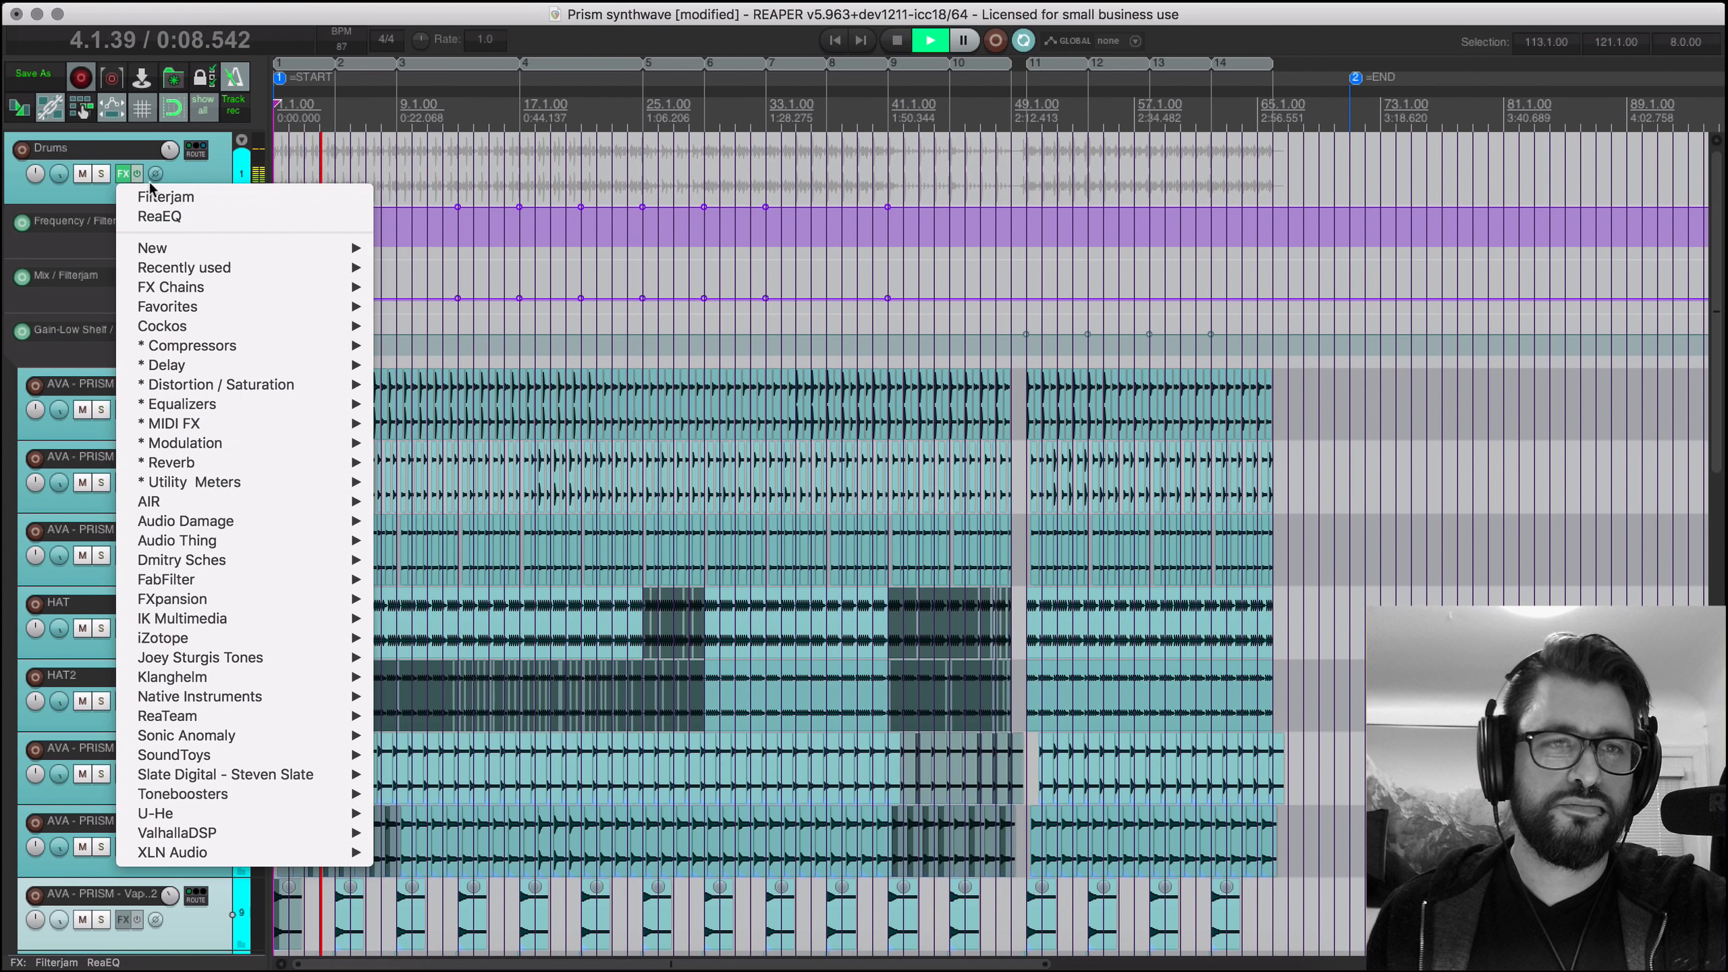
{"action": "left_click", "coordinate": [188, 201]}
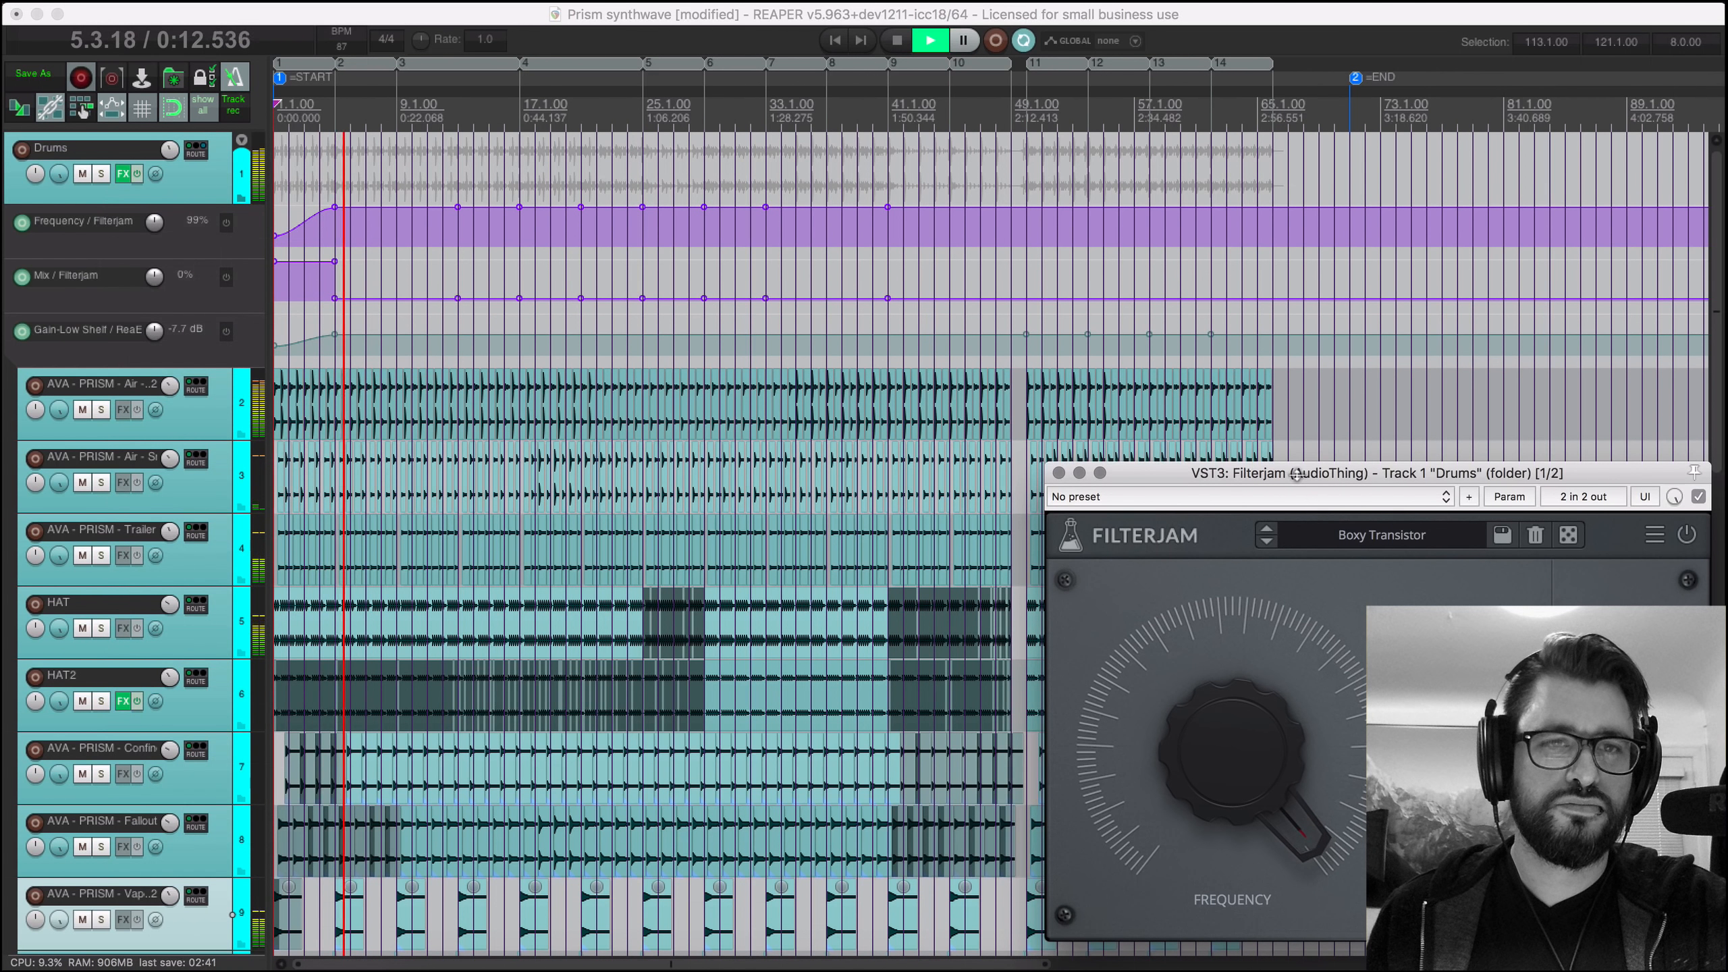
{"action": "left_click", "coordinate": [1057, 472]}
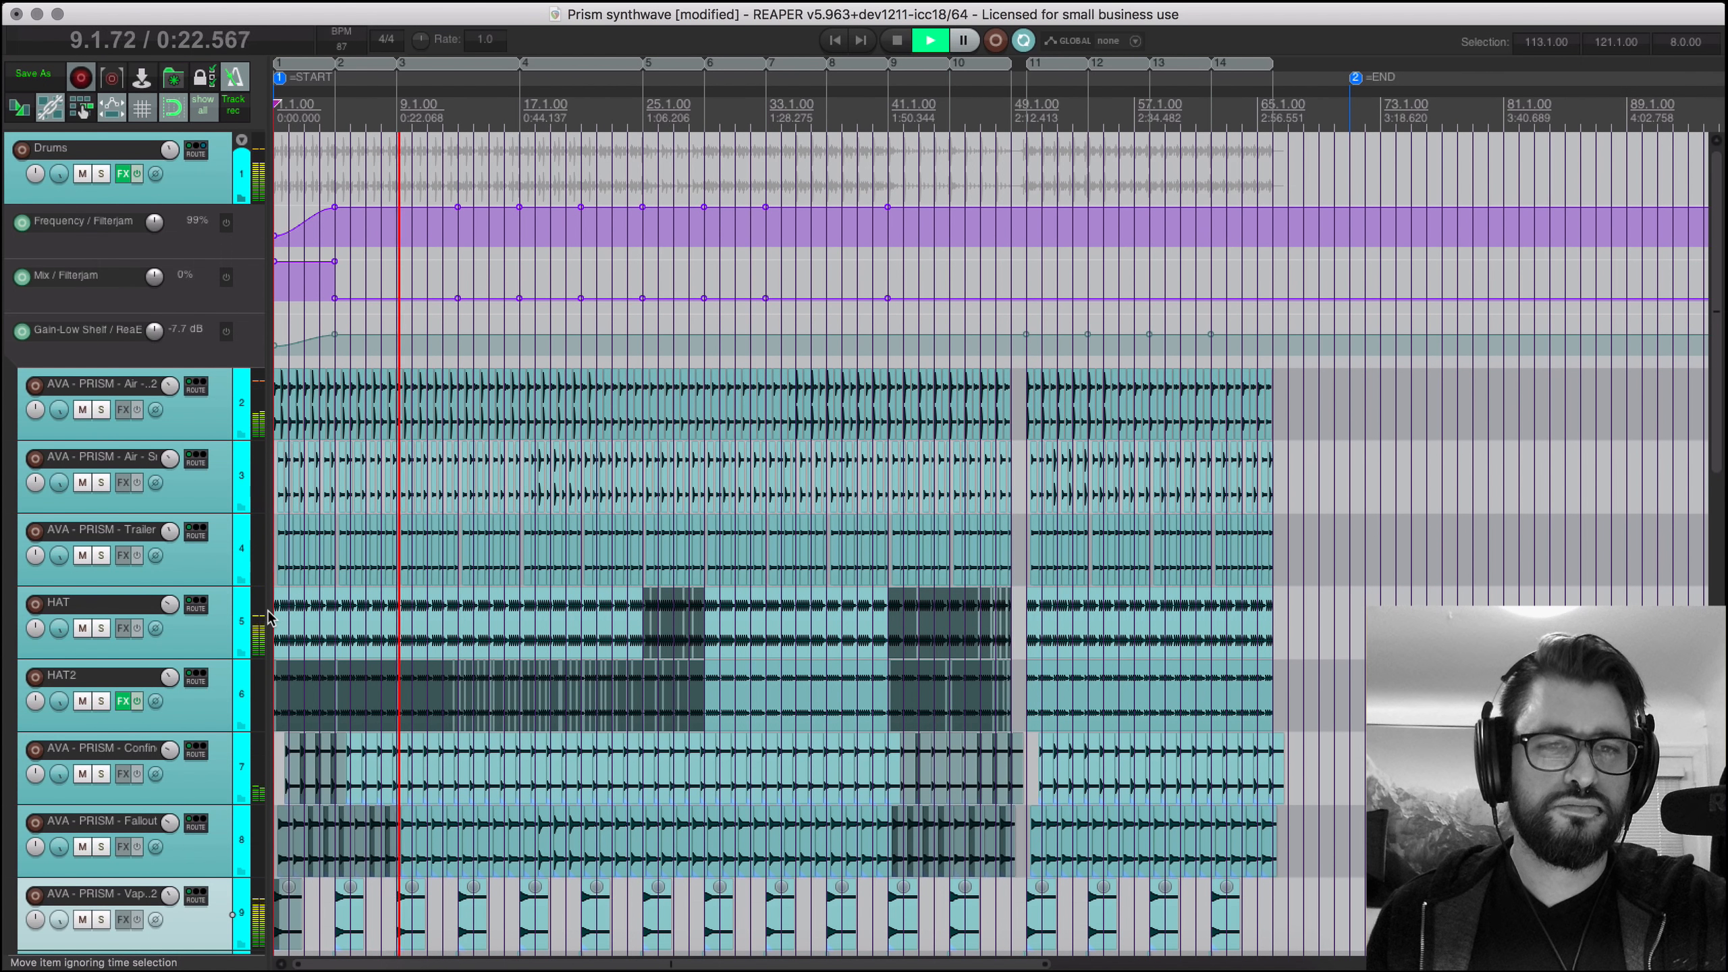
{"action": "left_click", "coordinate": [201, 631]}
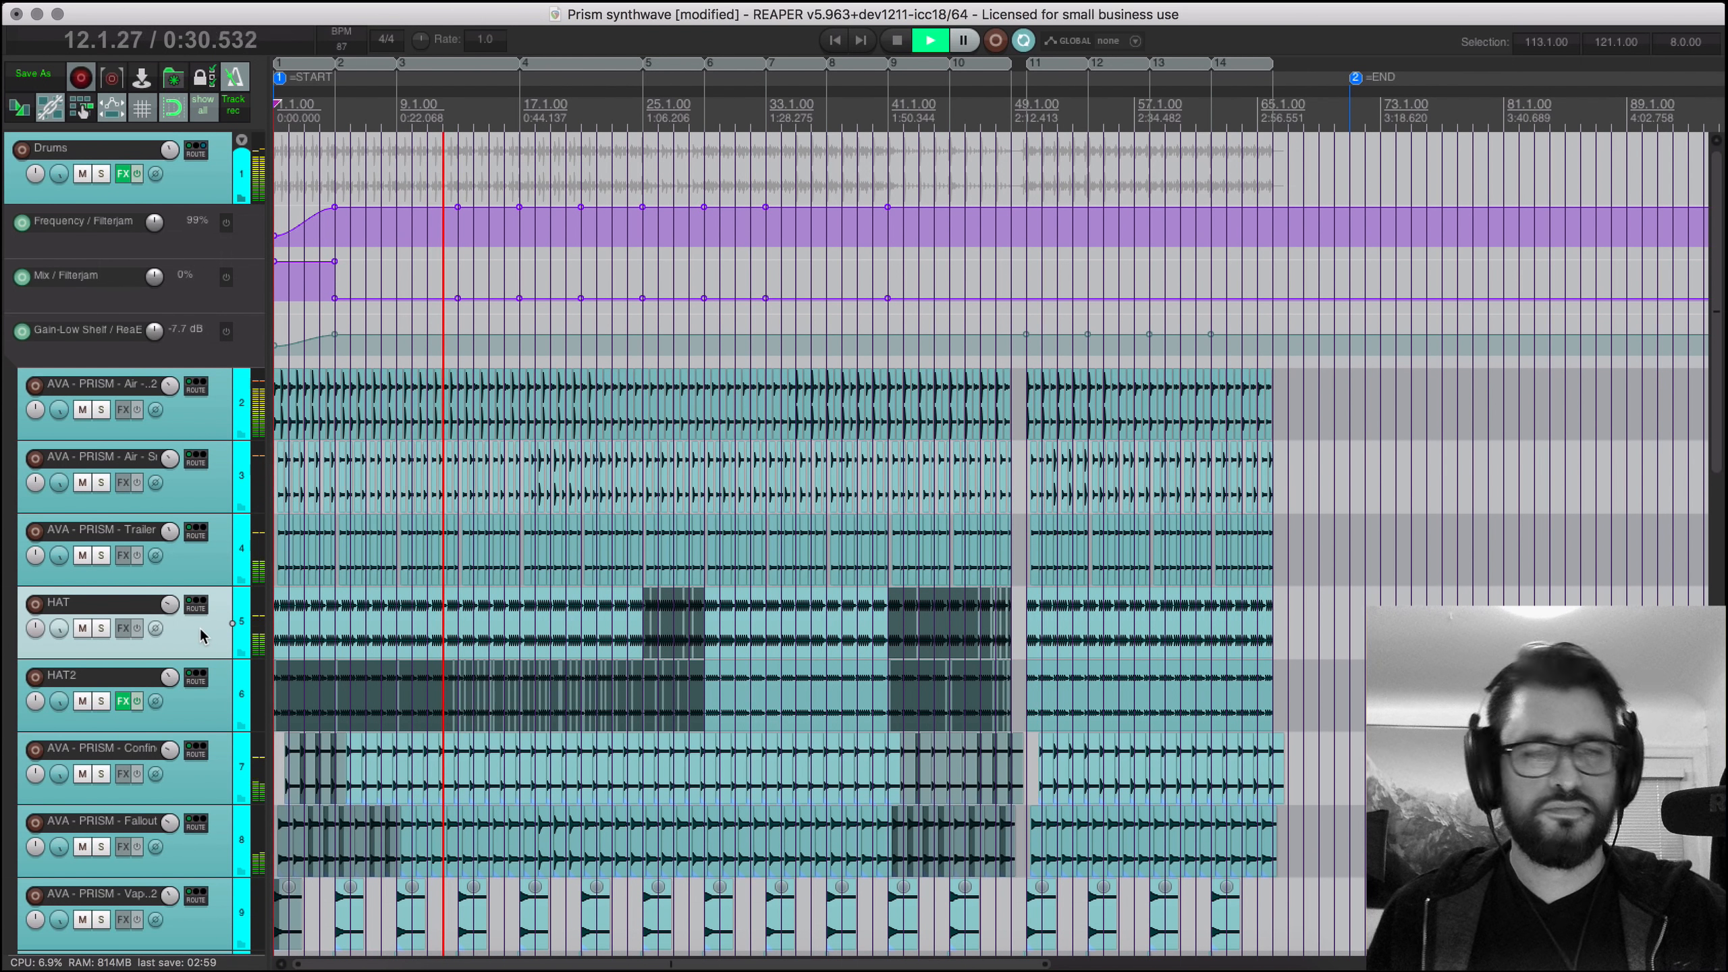
Step: Select the AVA - PRISM - Che..1 track and examine the short drum fill items before bars 13 and 17 during playback
{"action": "scroll", "coordinate": [200, 627], "scroll_direction": "down", "scroll_amount": 6}
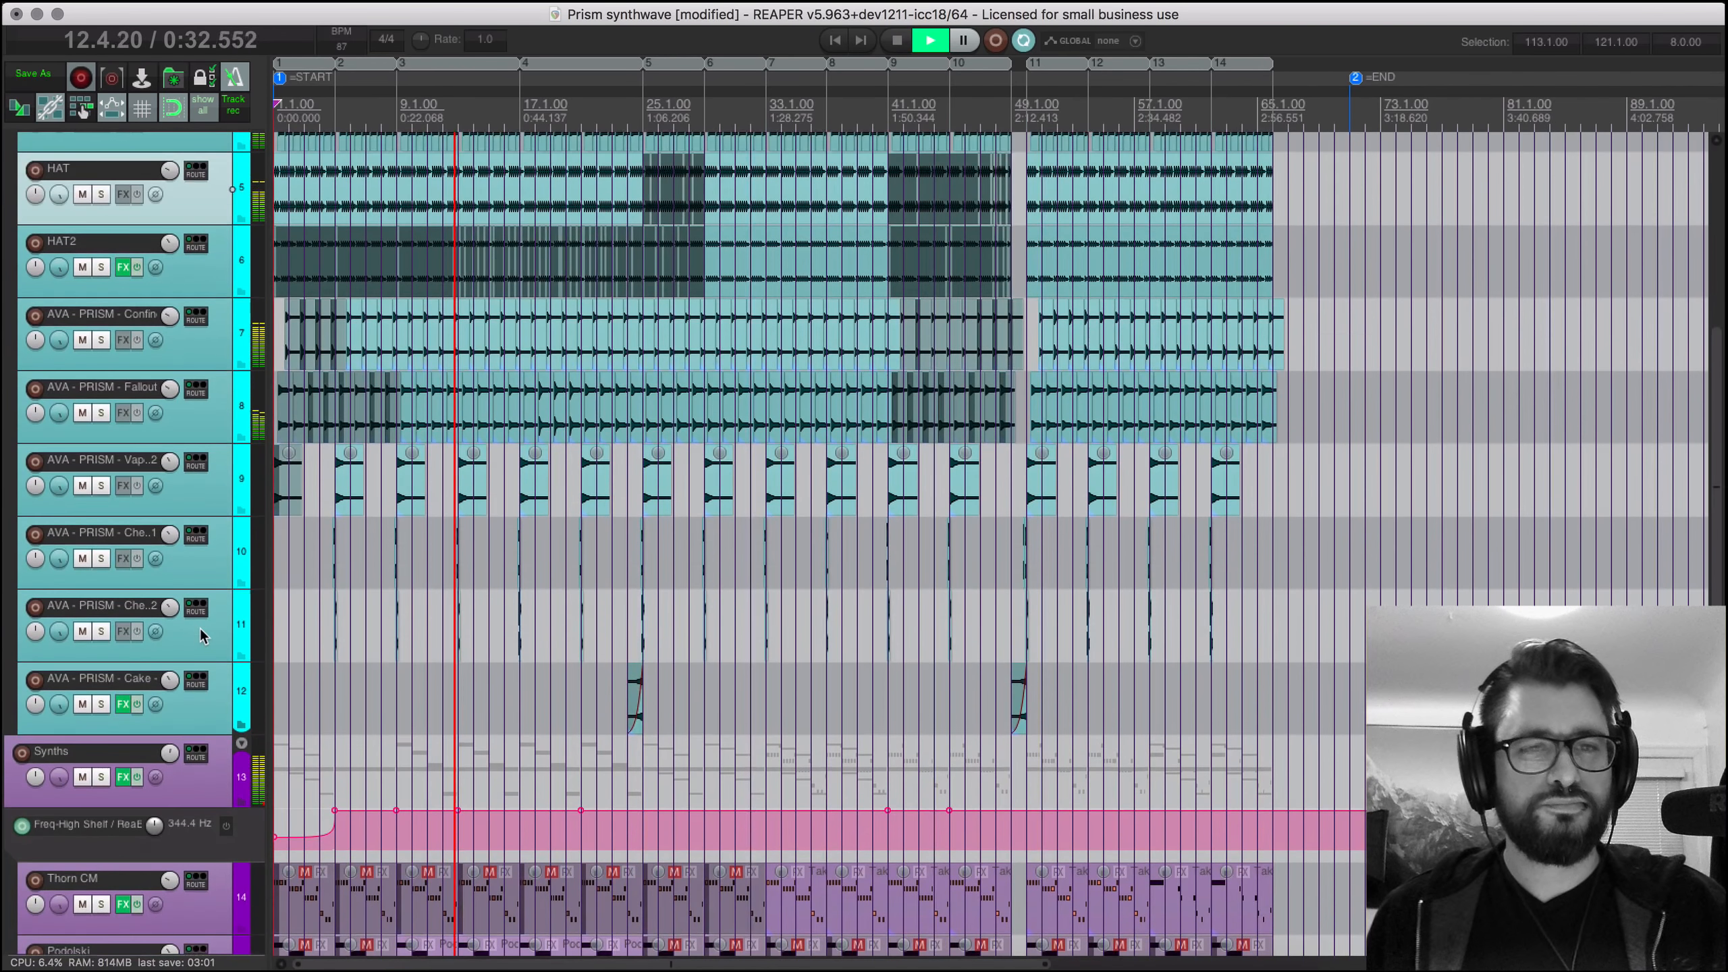
{"action": "left_click", "coordinate": [212, 561]}
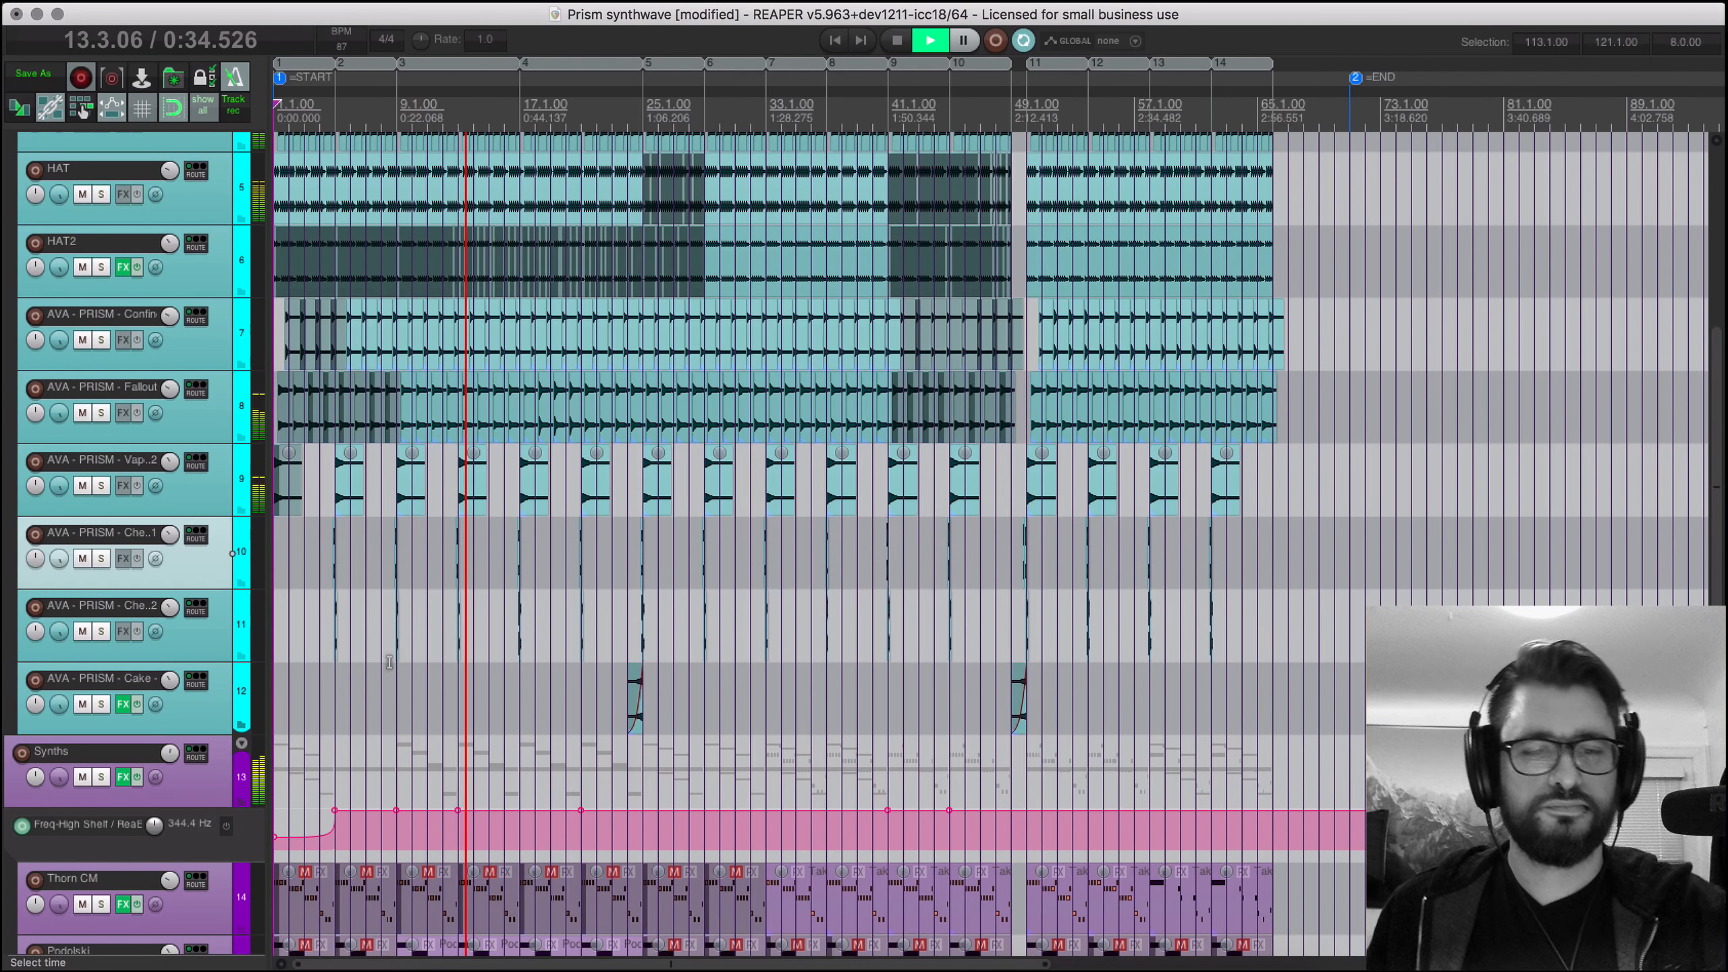
{"action": "scroll", "coordinate": [389, 661], "scroll_direction": "up", "scroll_amount": 8}
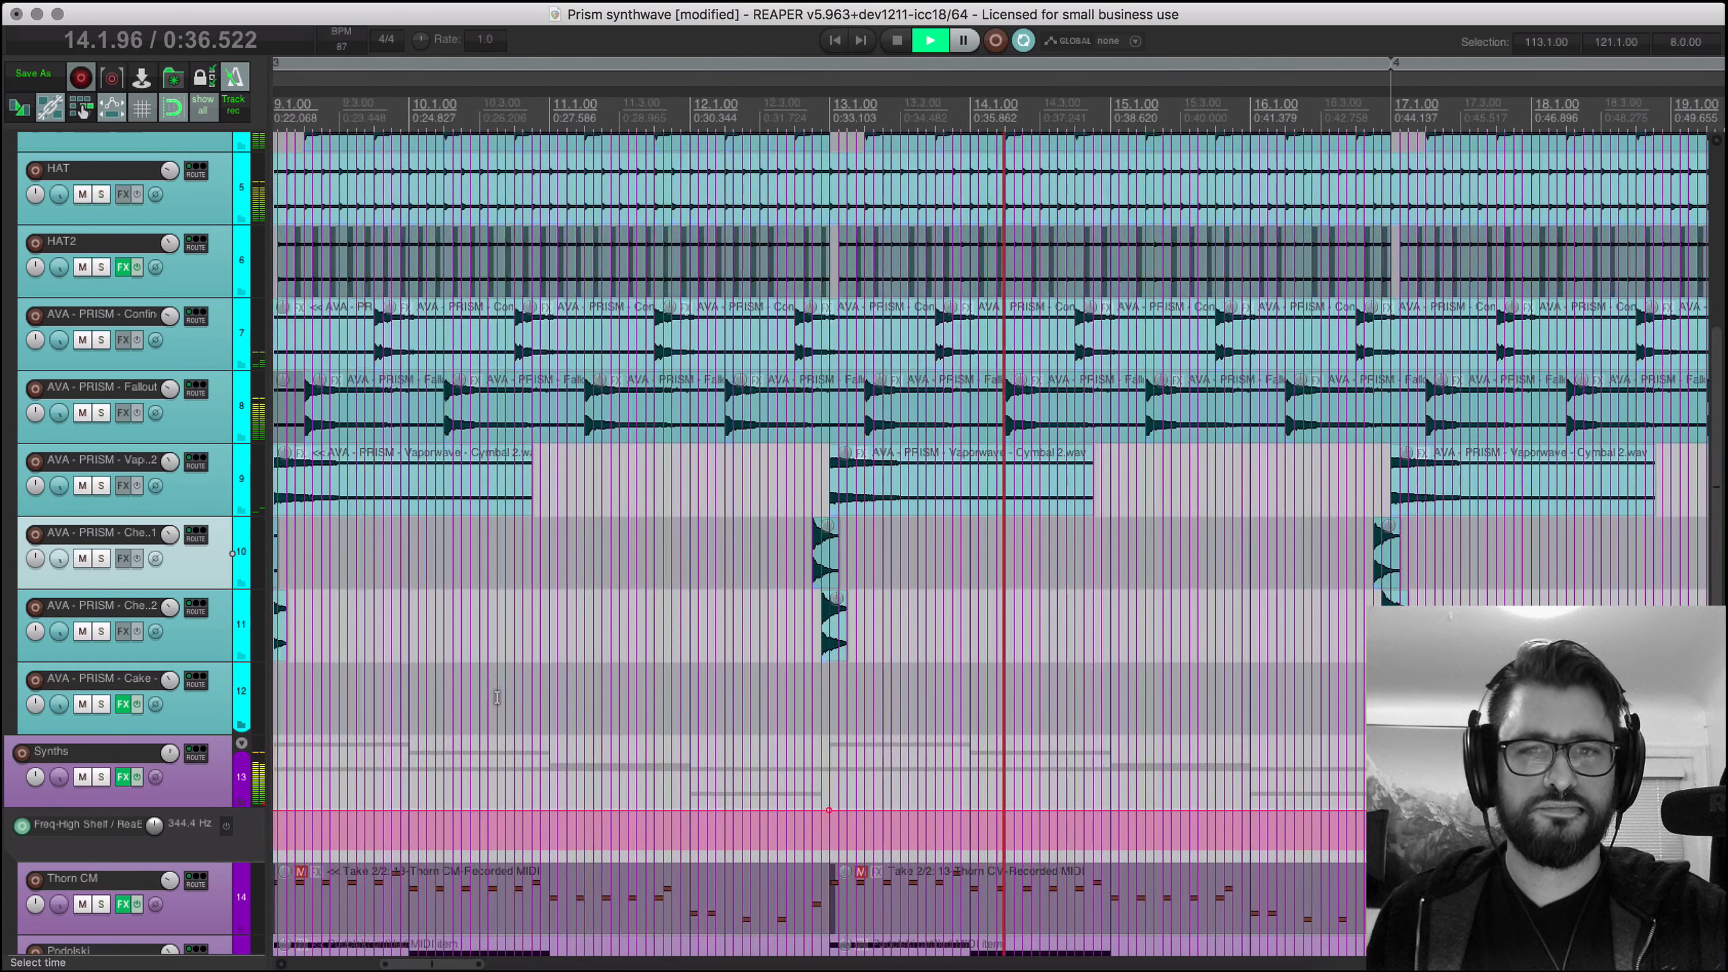
{"action": "scroll", "coordinate": [498, 698], "scroll_direction": "right", "scroll_amount": 3}
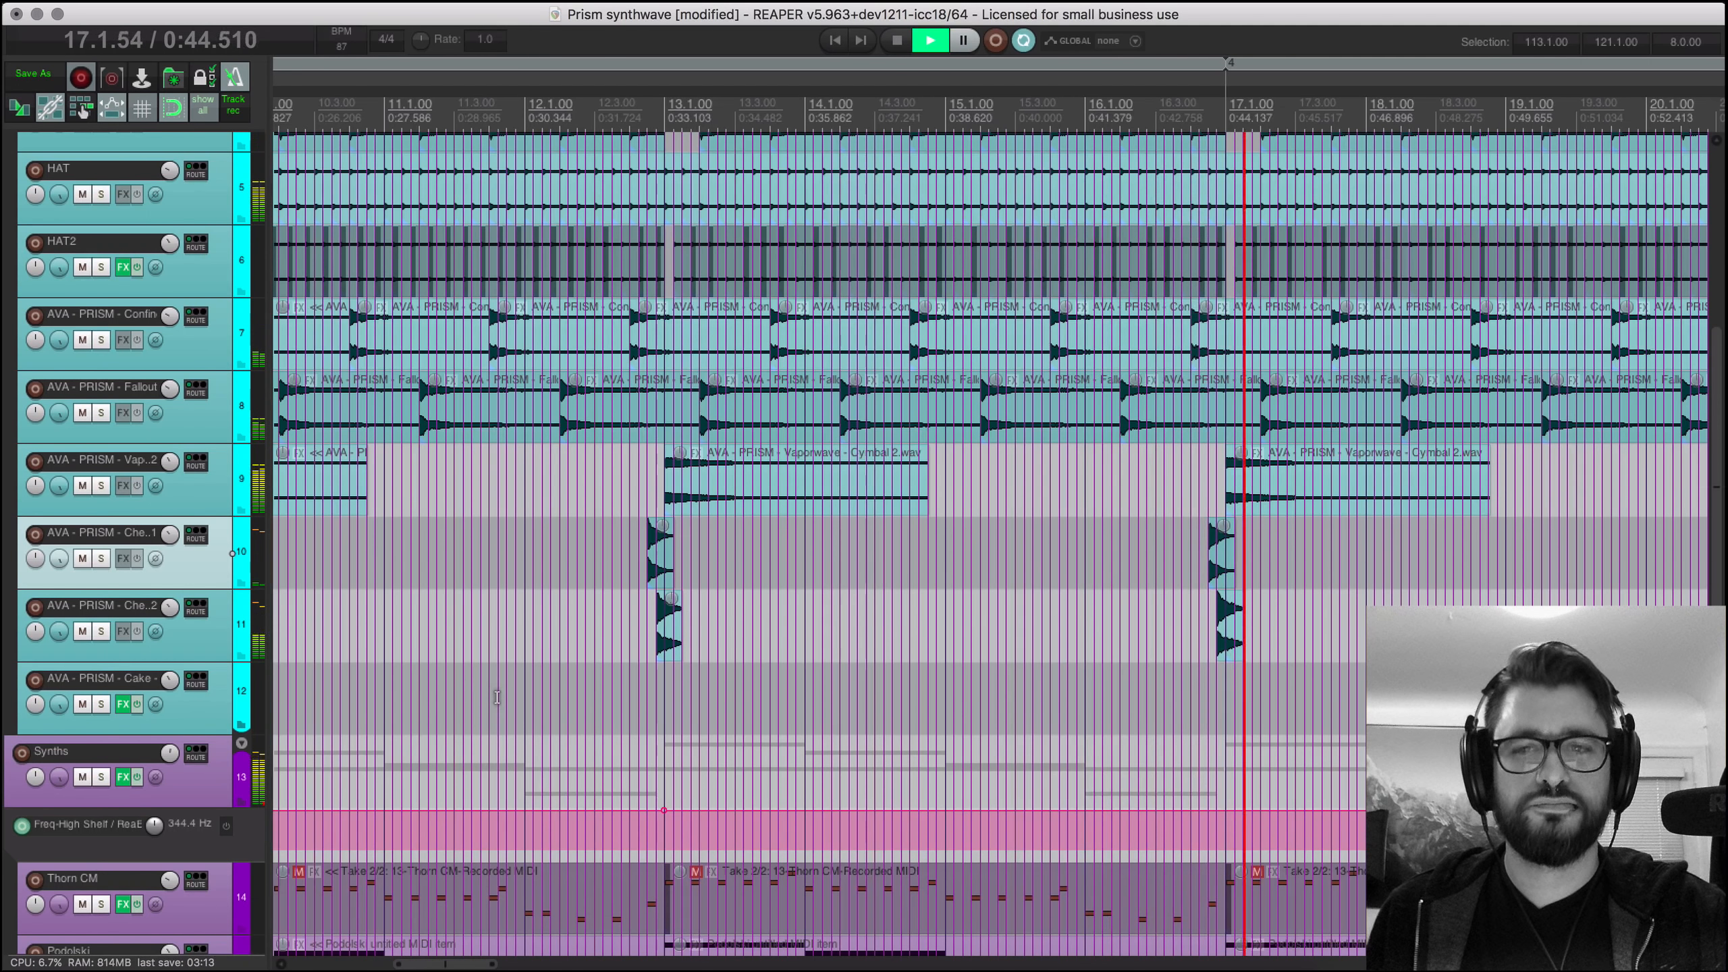
Step: Follow playback through bars 17 to 20, examining the MIDI items and automation on the Thorn CM, Podolski and Analog Lab 3 tracks
{"action": "scroll", "coordinate": [496, 696], "scroll_direction": "down", "scroll_amount": 5}
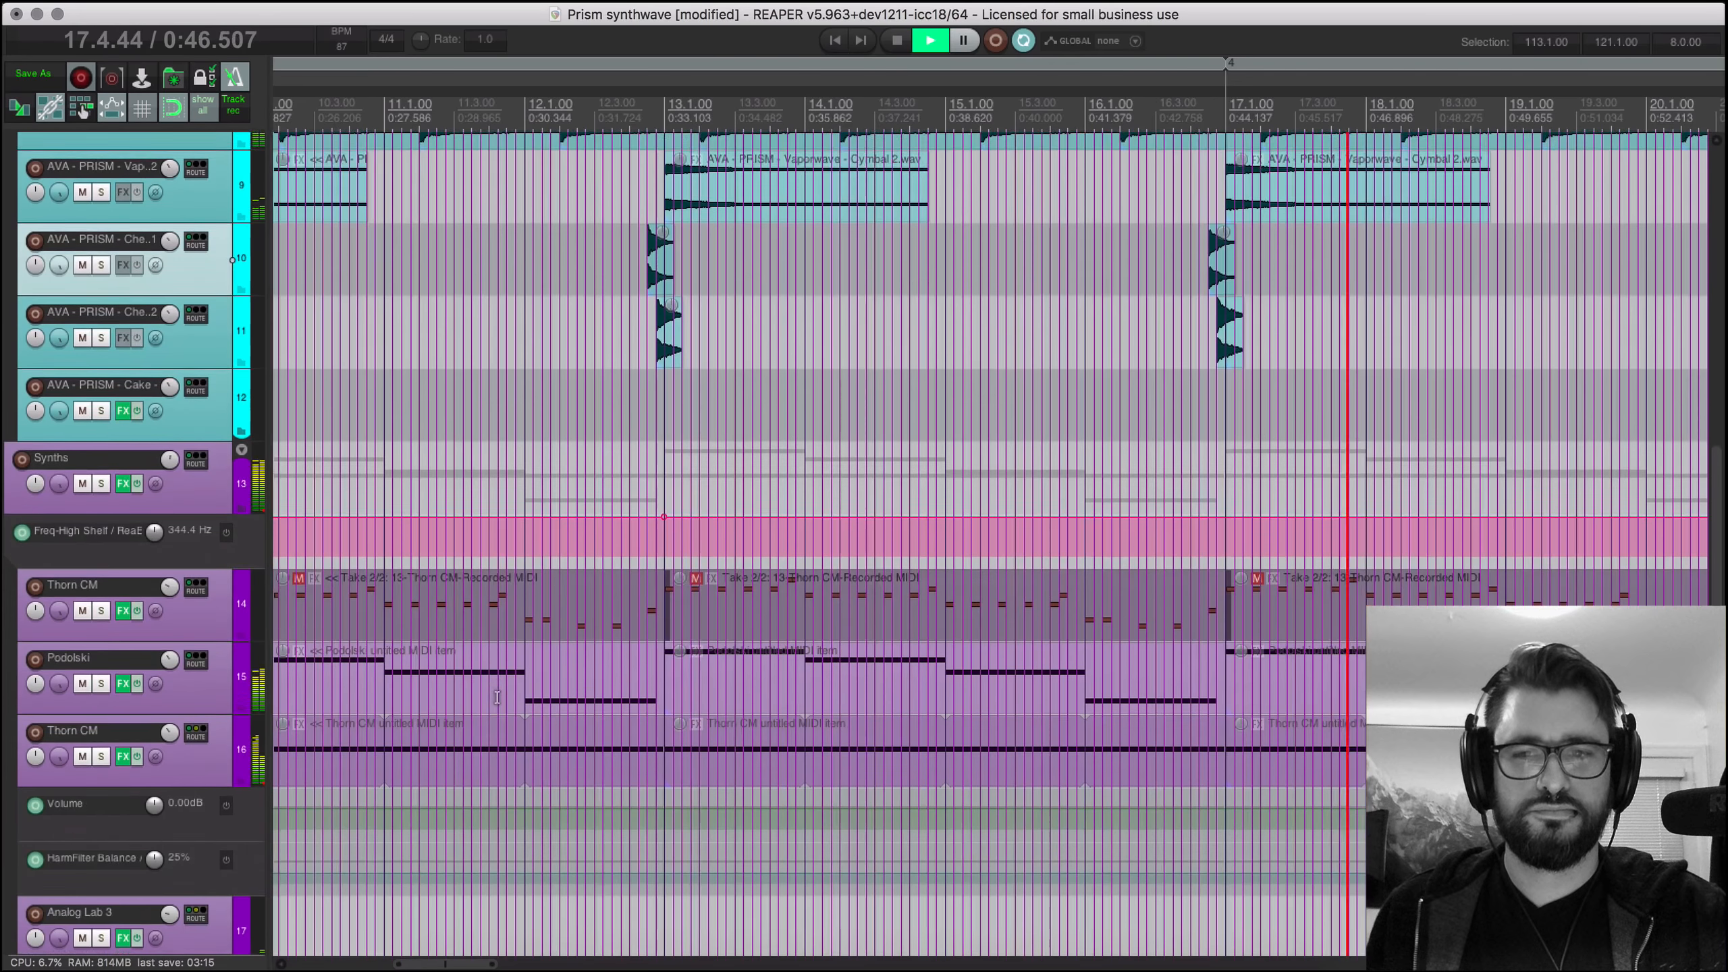
{"action": "scroll", "coordinate": [497, 697], "scroll_direction": "right", "scroll_amount": 5}
{"action": "scroll", "coordinate": [497, 695], "scroll_direction": "down", "scroll_amount": 3}
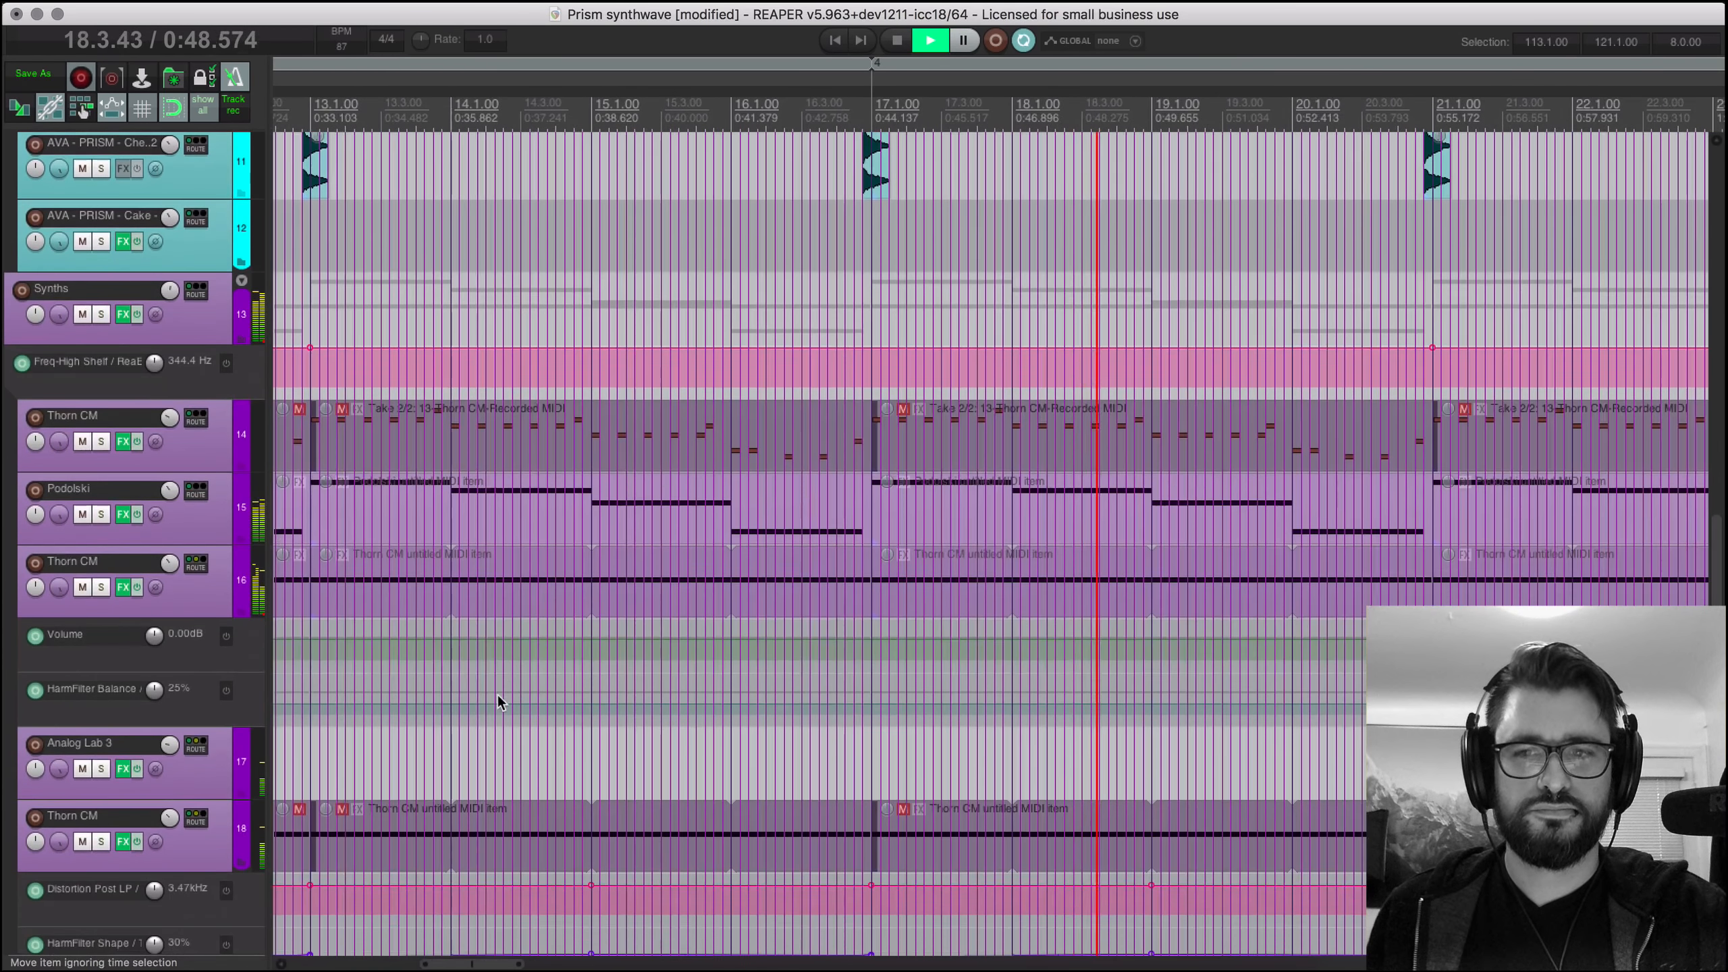
{"action": "scroll", "coordinate": [497, 694], "scroll_direction": "right", "scroll_amount": 5}
{"action": "scroll", "coordinate": [497, 695], "scroll_direction": "right", "scroll_amount": 2}
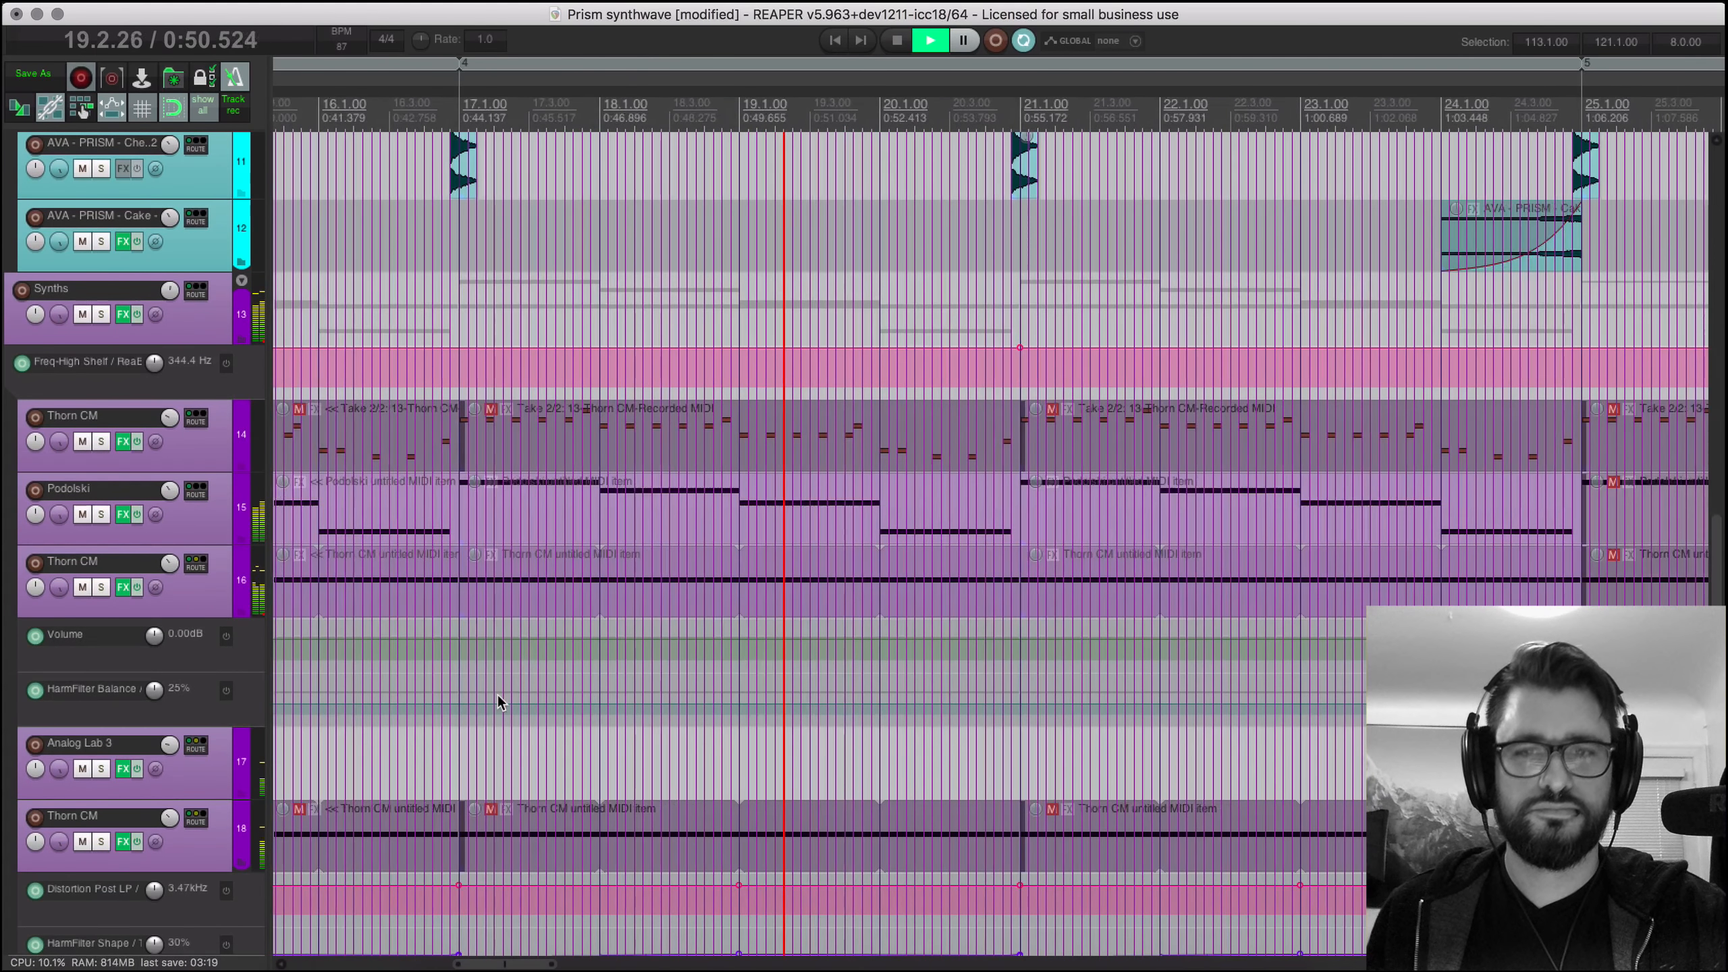
{"action": "scroll", "coordinate": [497, 695], "scroll_direction": "down", "scroll_amount": 4}
{"action": "scroll", "coordinate": [499, 702], "scroll_direction": "down", "scroll_amount": 4}
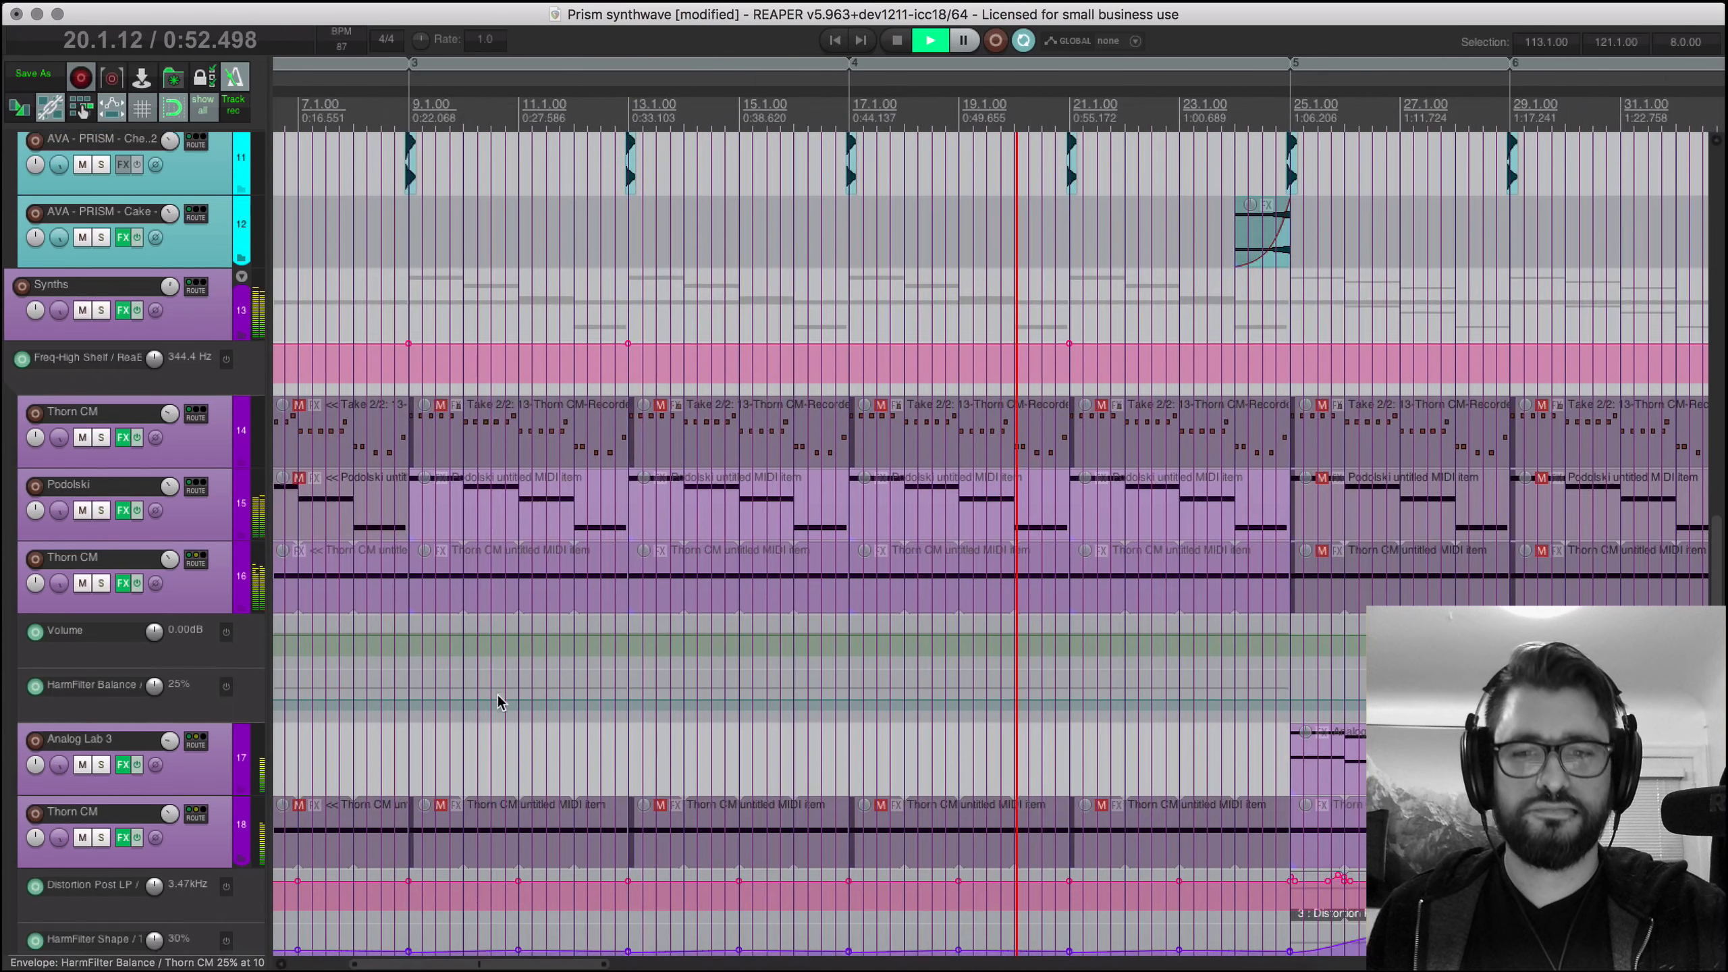
Step: Examine the synth arrangement during playback from bar 21 to bar 34, including muted items and the lowest Thorn CM track's filter and distortion automation
{"action": "scroll", "coordinate": [499, 702], "scroll_direction": "left", "scroll_amount": 2}
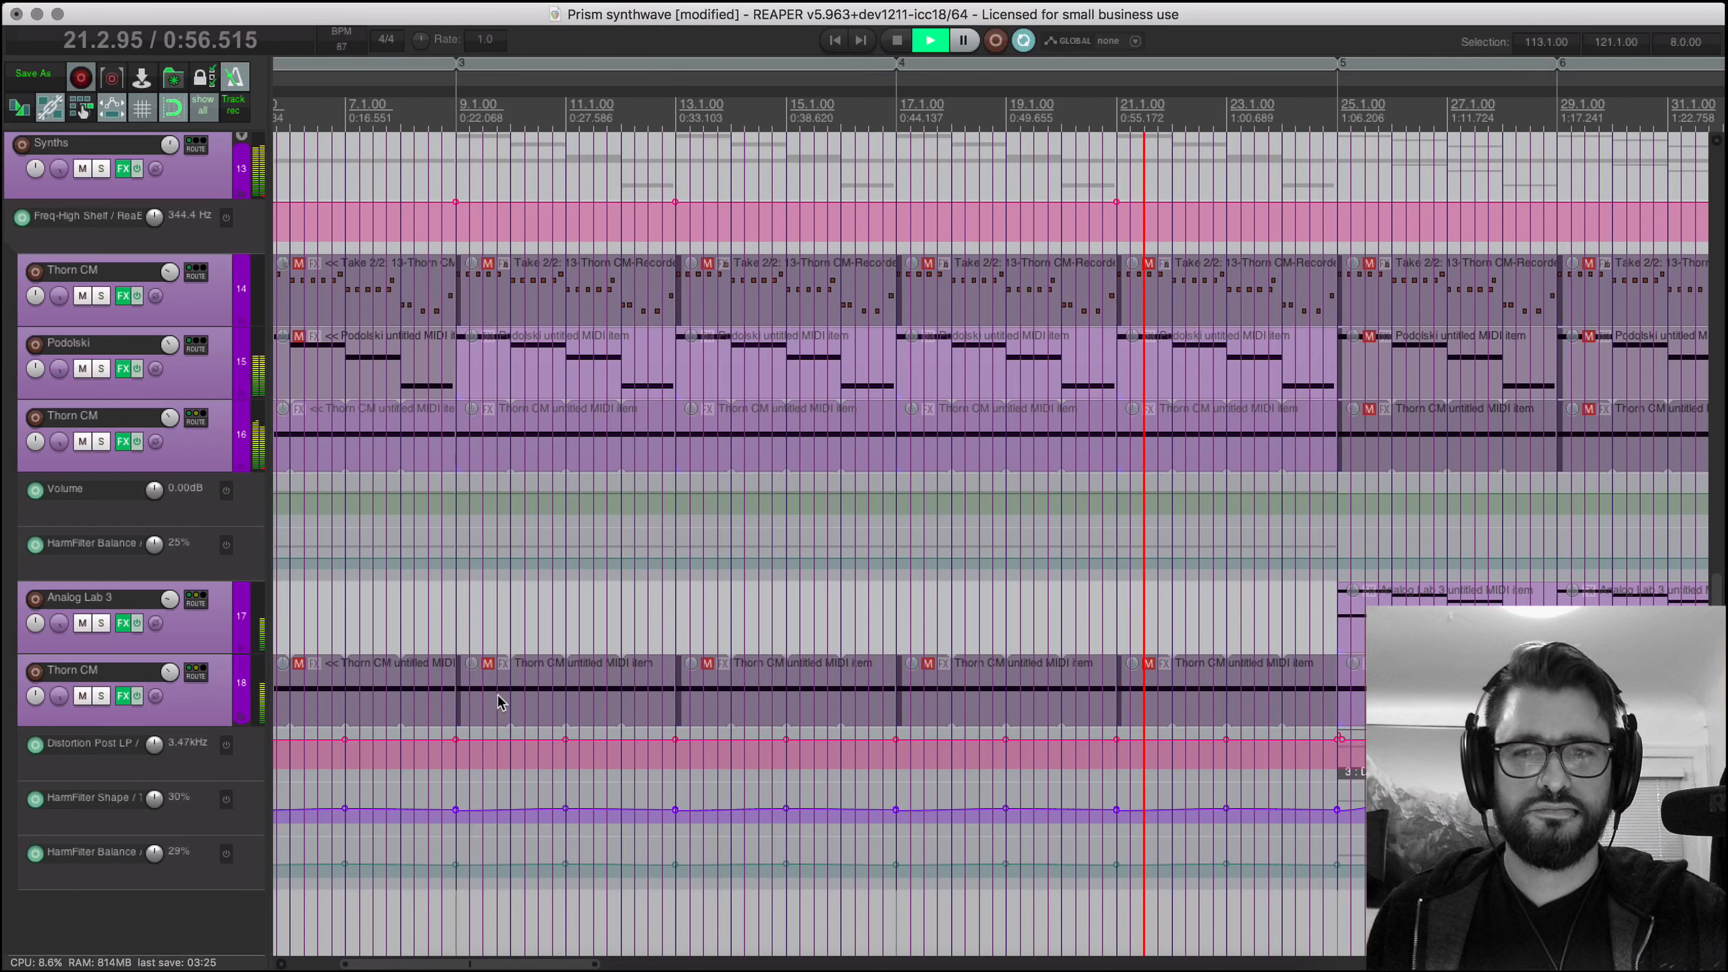
{"action": "scroll", "coordinate": [497, 695], "scroll_direction": "right", "scroll_amount": 2}
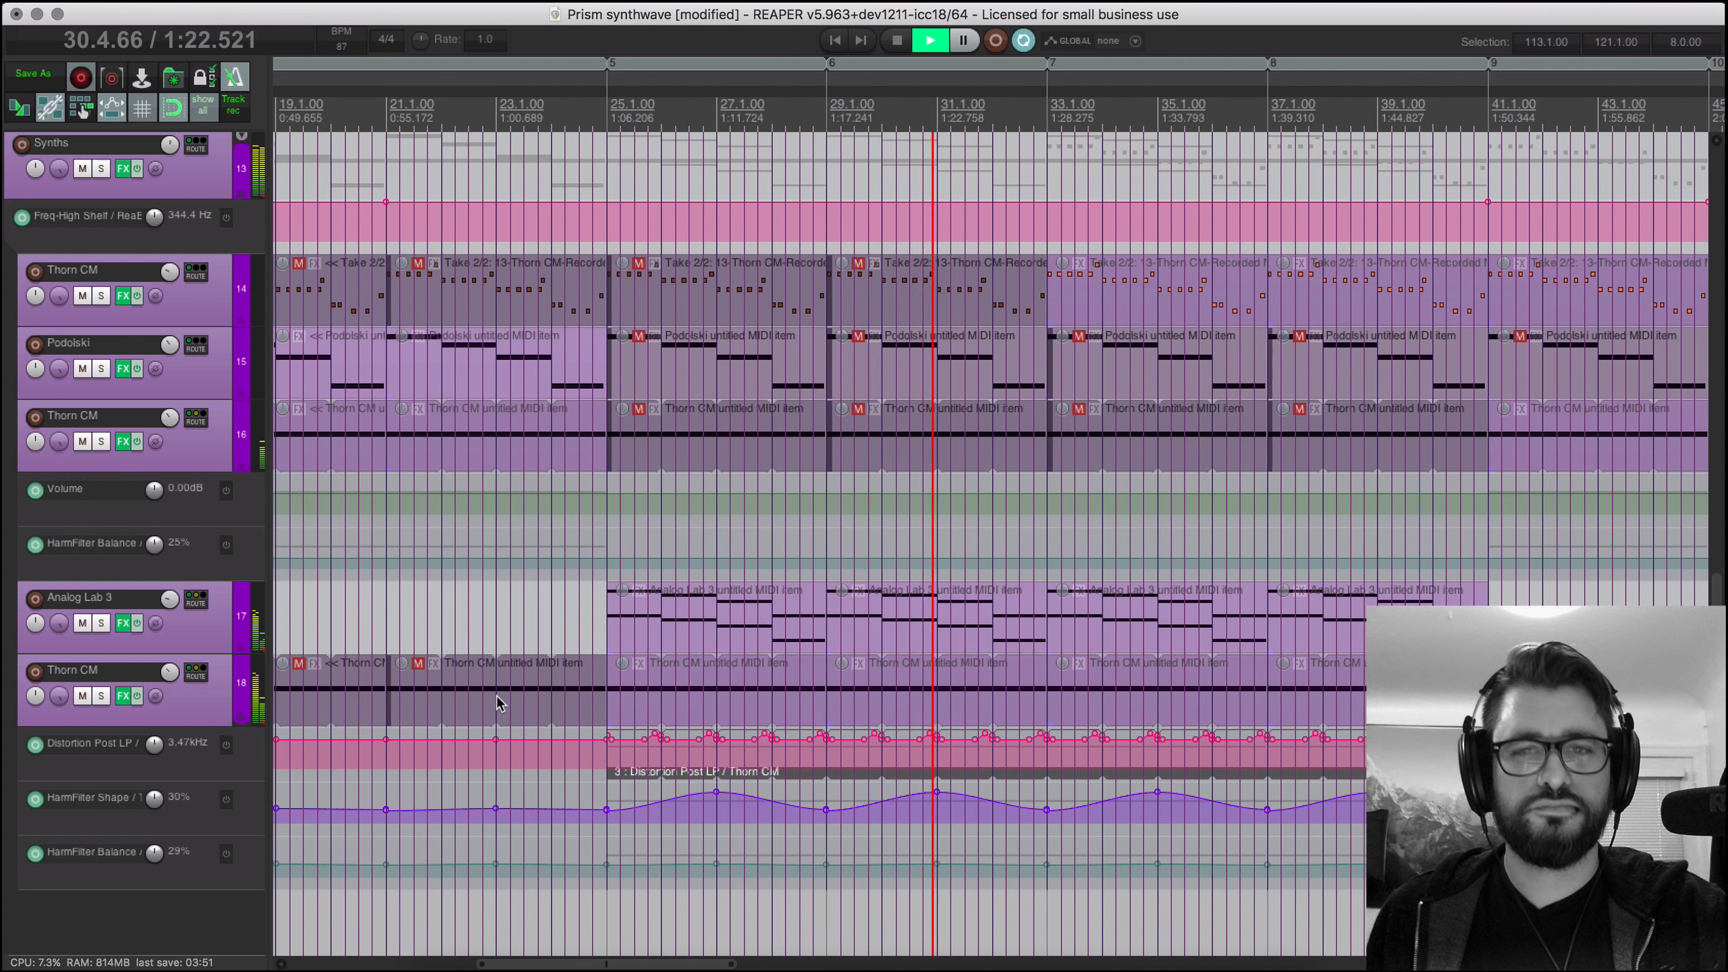
{"action": "scroll", "coordinate": [497, 696], "scroll_direction": "right", "scroll_amount": 3}
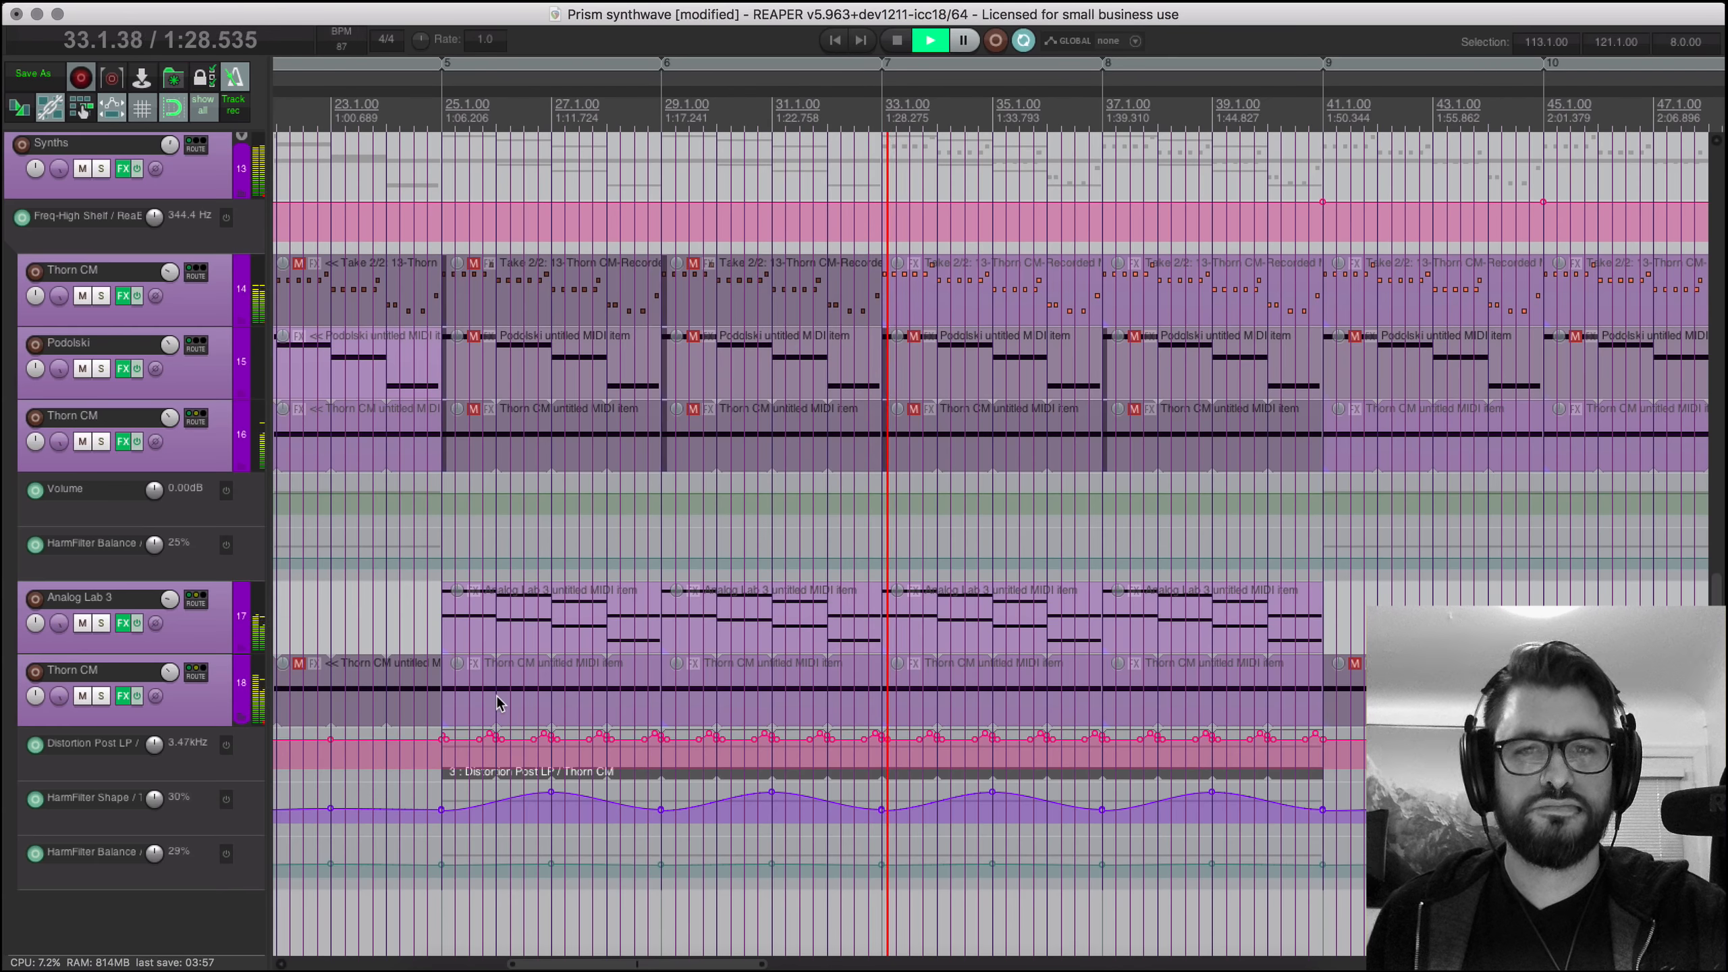
{"action": "scroll", "coordinate": [497, 696], "scroll_direction": "up", "scroll_amount": 3}
{"action": "scroll", "coordinate": [497, 696], "scroll_direction": "up", "scroll_amount": 3}
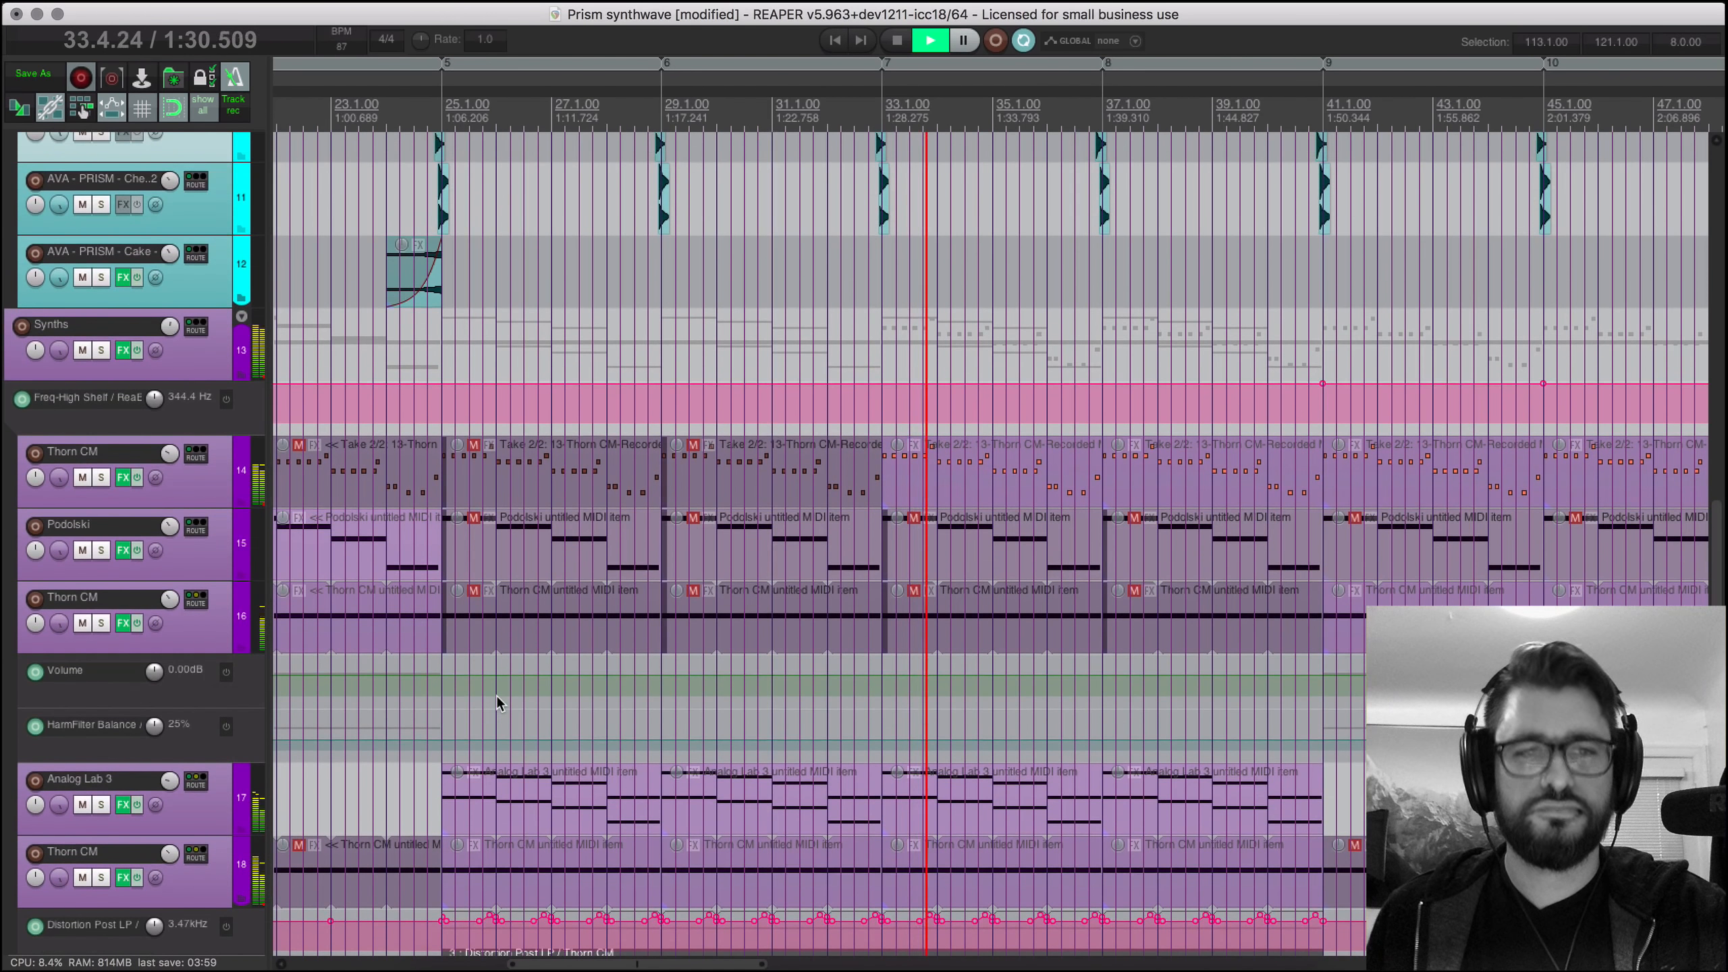
{"action": "scroll", "coordinate": [497, 696], "scroll_direction": "right", "scroll_amount": 5}
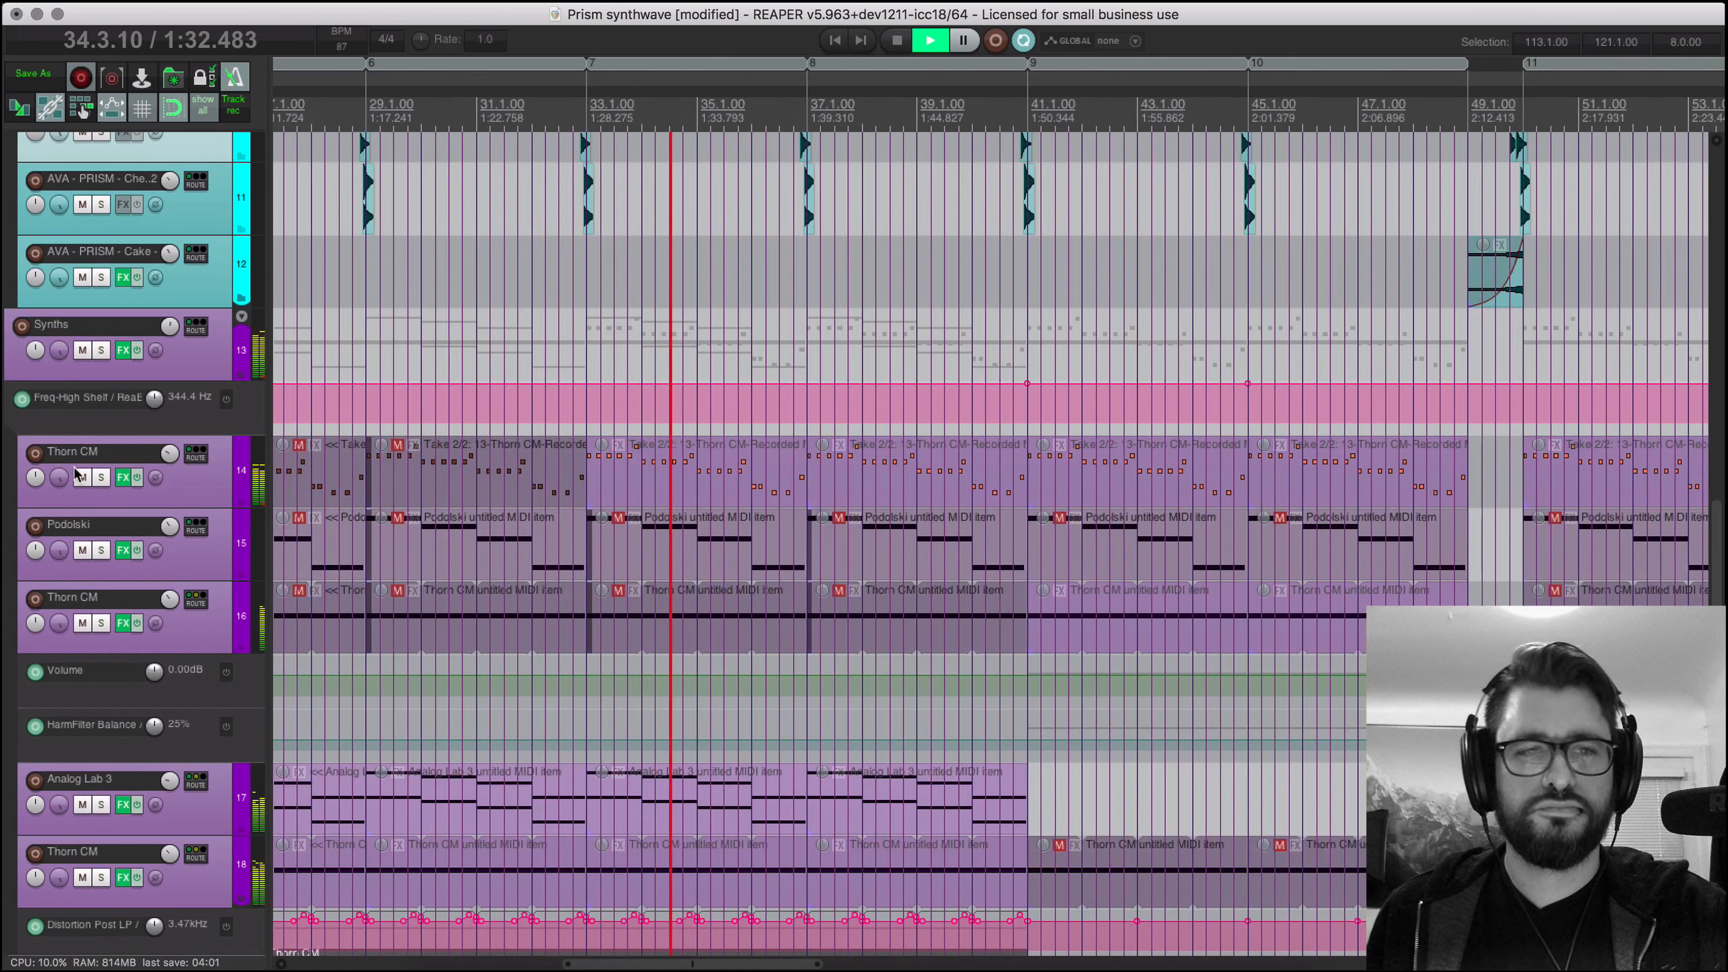
Step: View the Devil-Loc Deluxe and Thorn CM plug-ins on track 14, and close both plug-in windows
{"action": "right_click", "coordinate": [124, 482]}
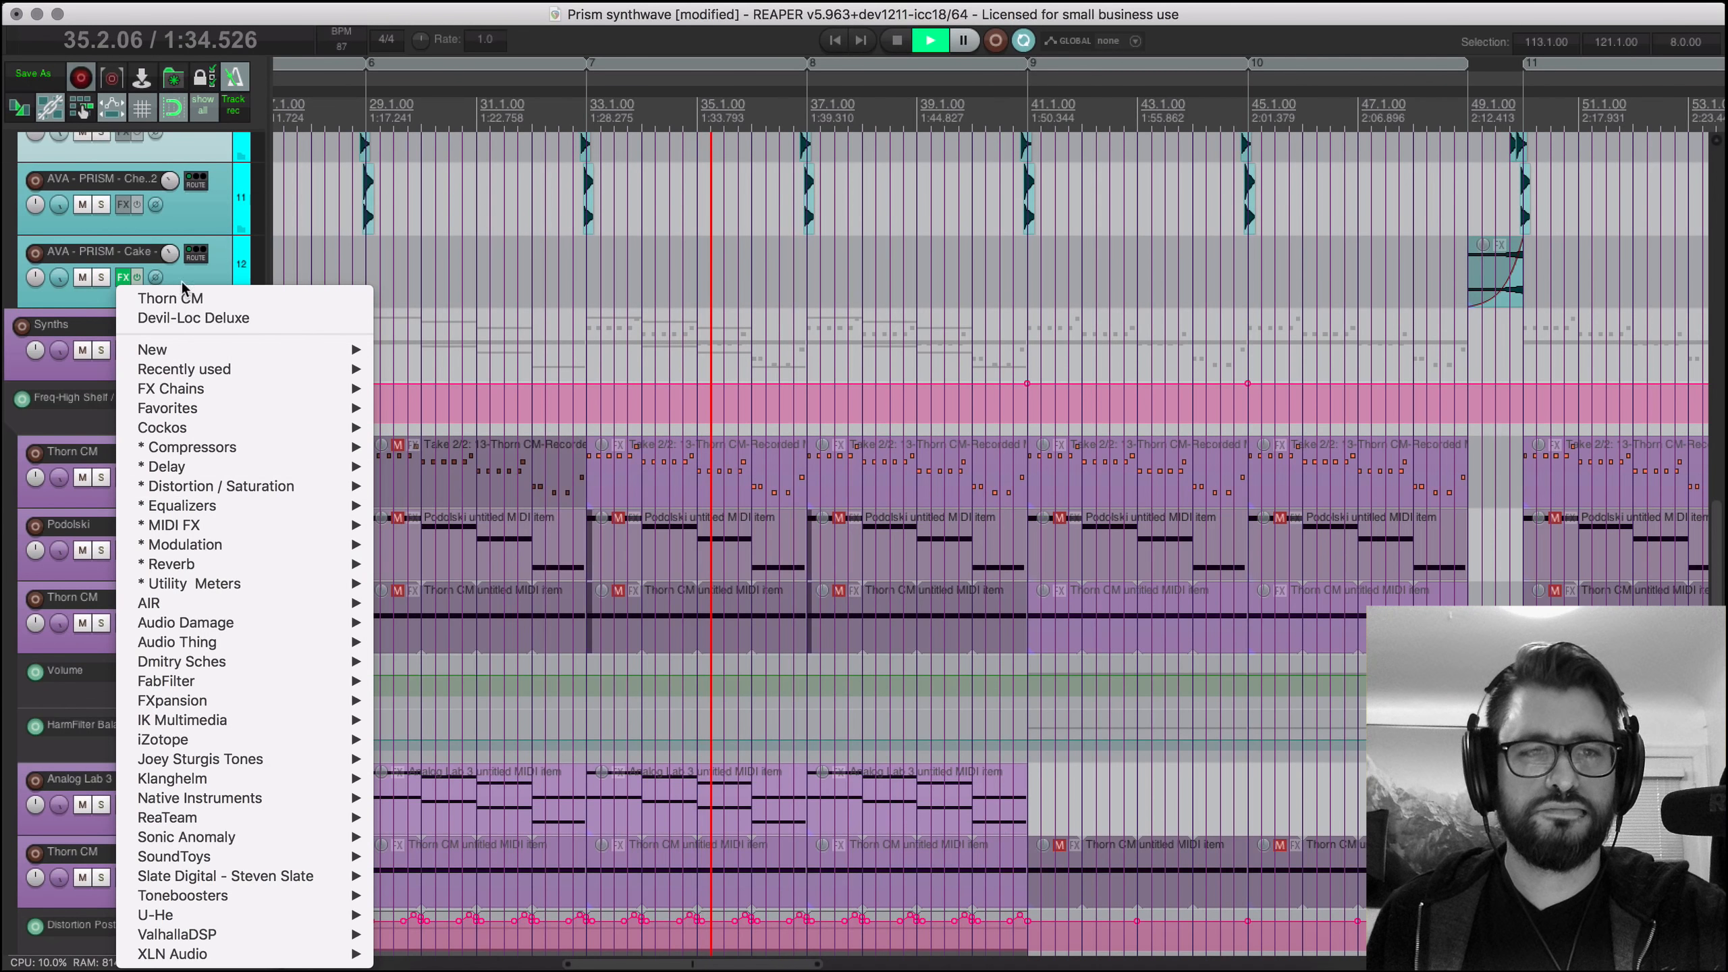
{"action": "left_click", "coordinate": [190, 318]}
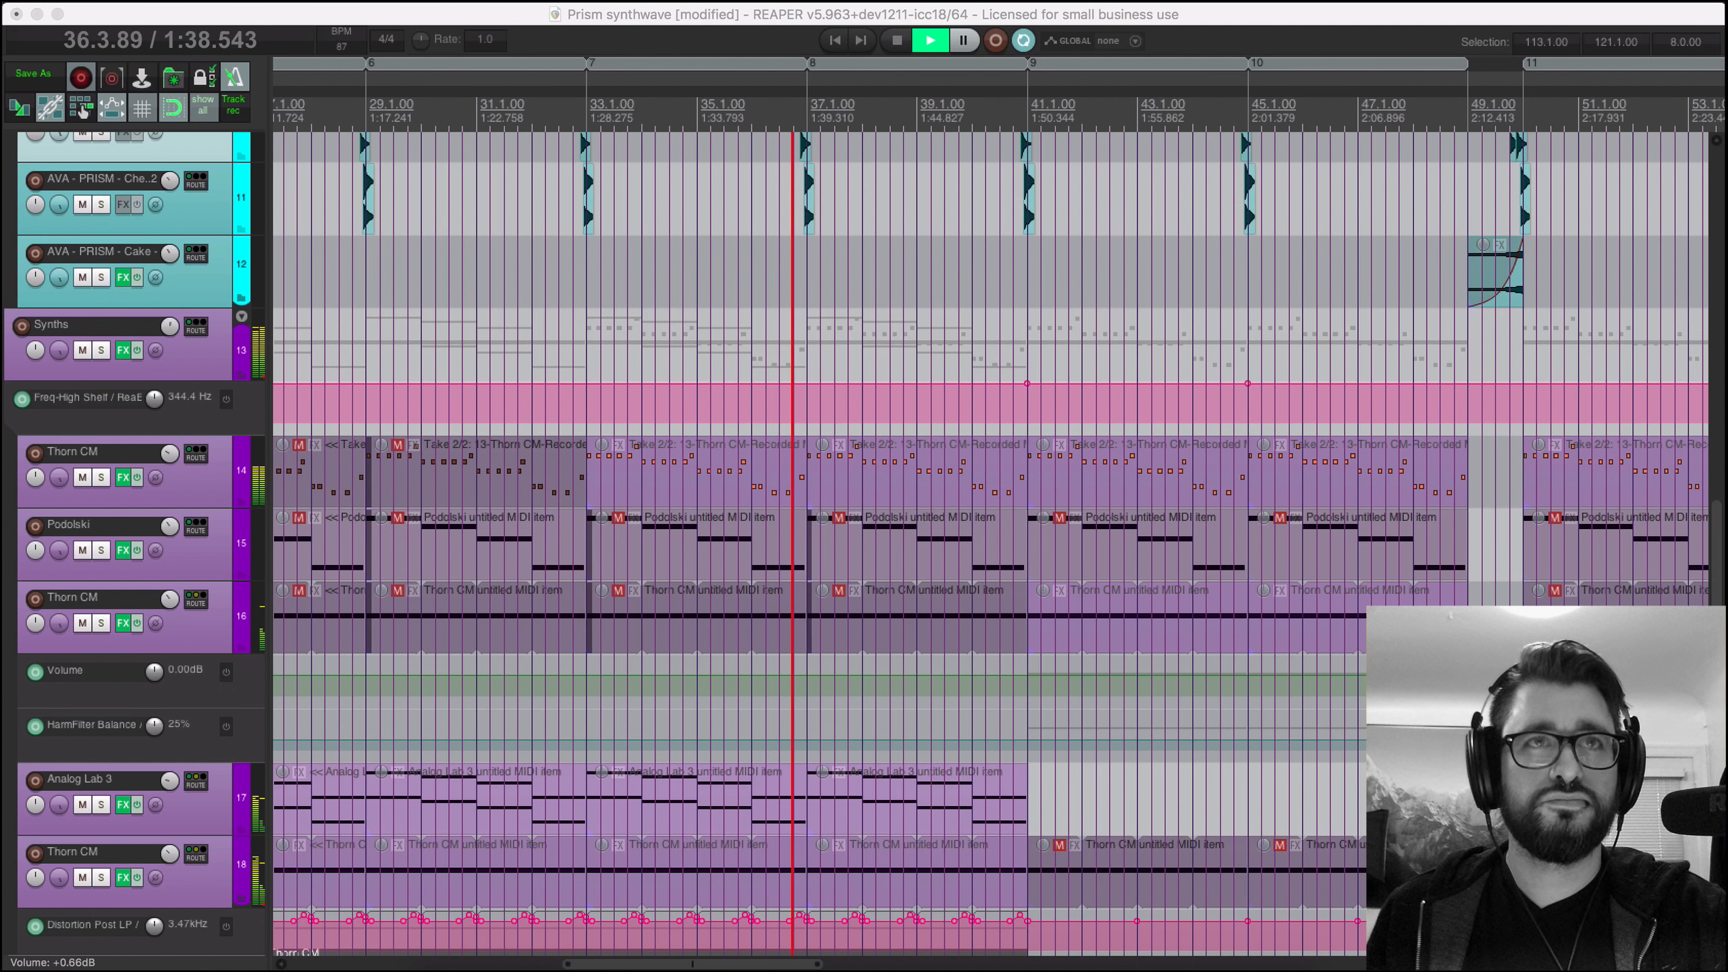
{"action": "left_click_drag", "start_coordinate": [808, 434], "coordinate": [806, 432]}
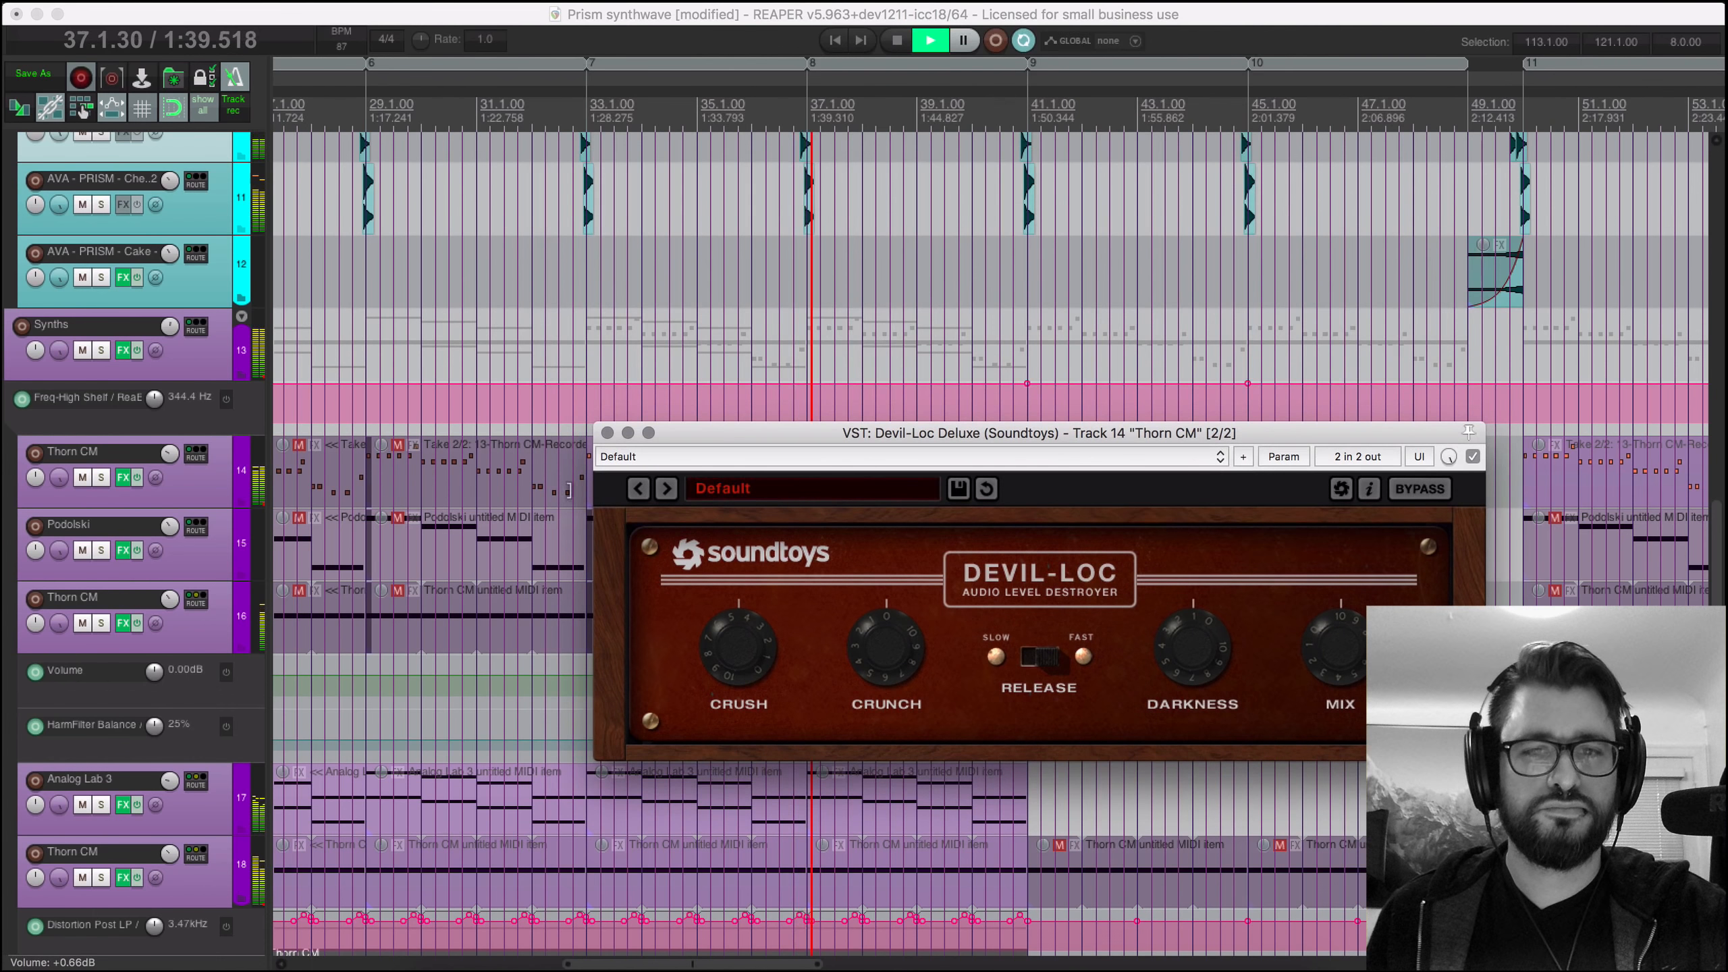
{"action": "right_click", "coordinate": [117, 480]}
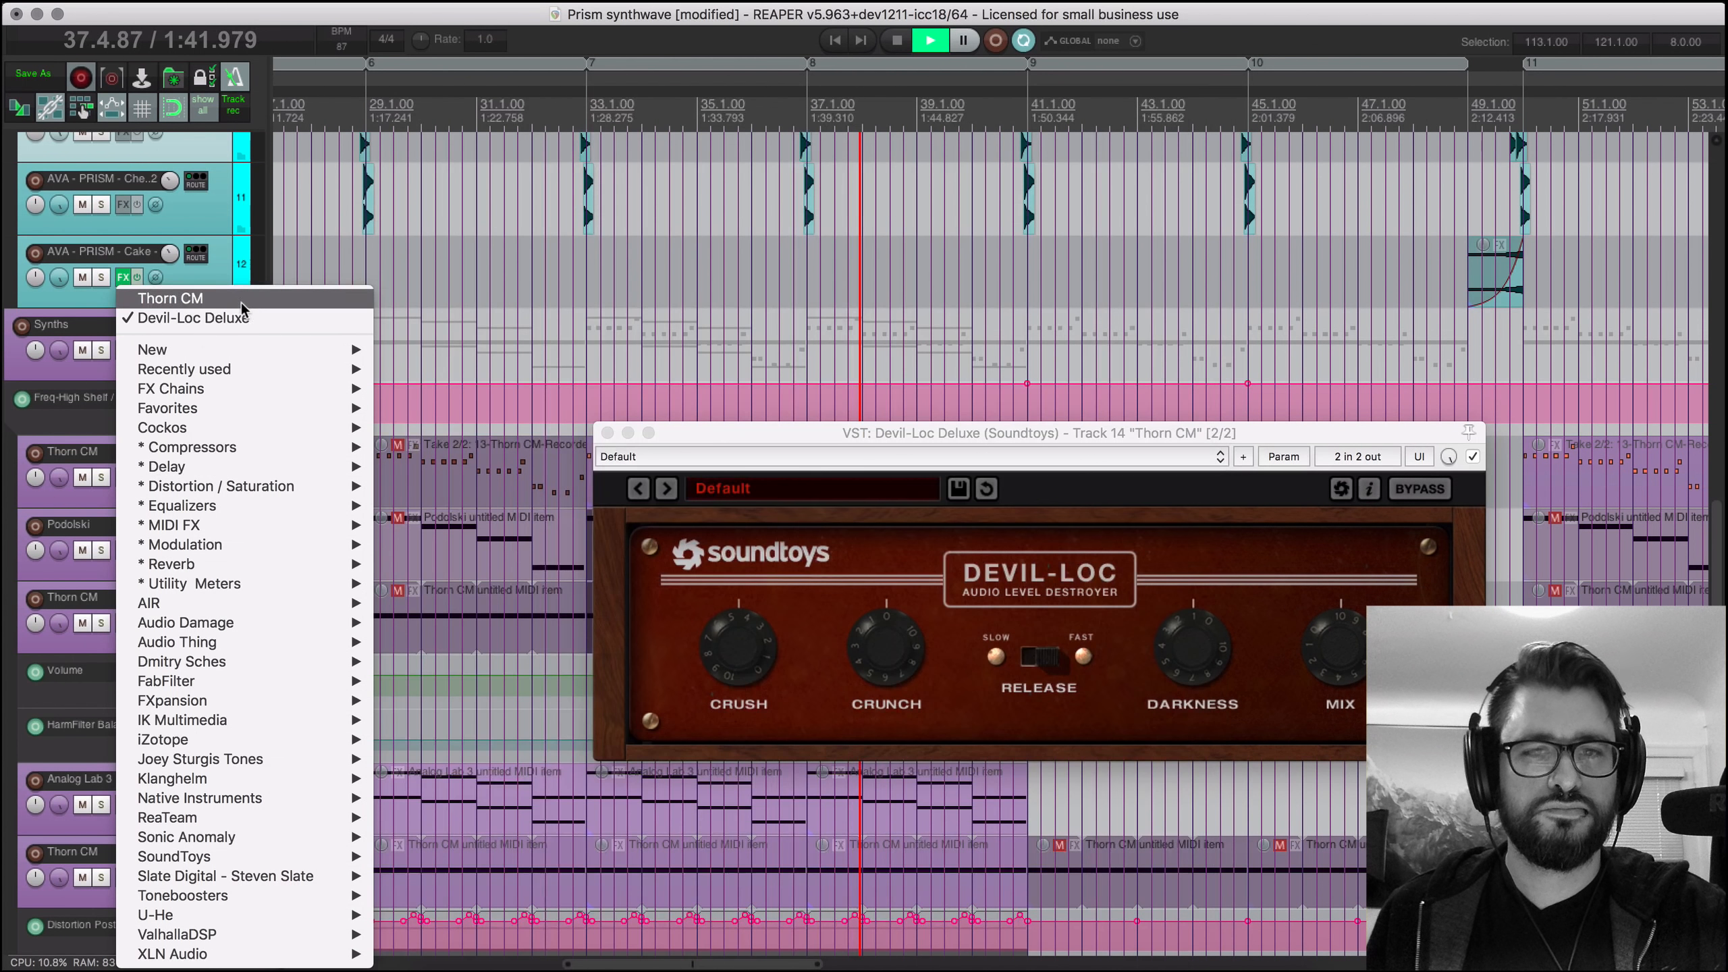
{"action": "left_click", "coordinate": [245, 304]}
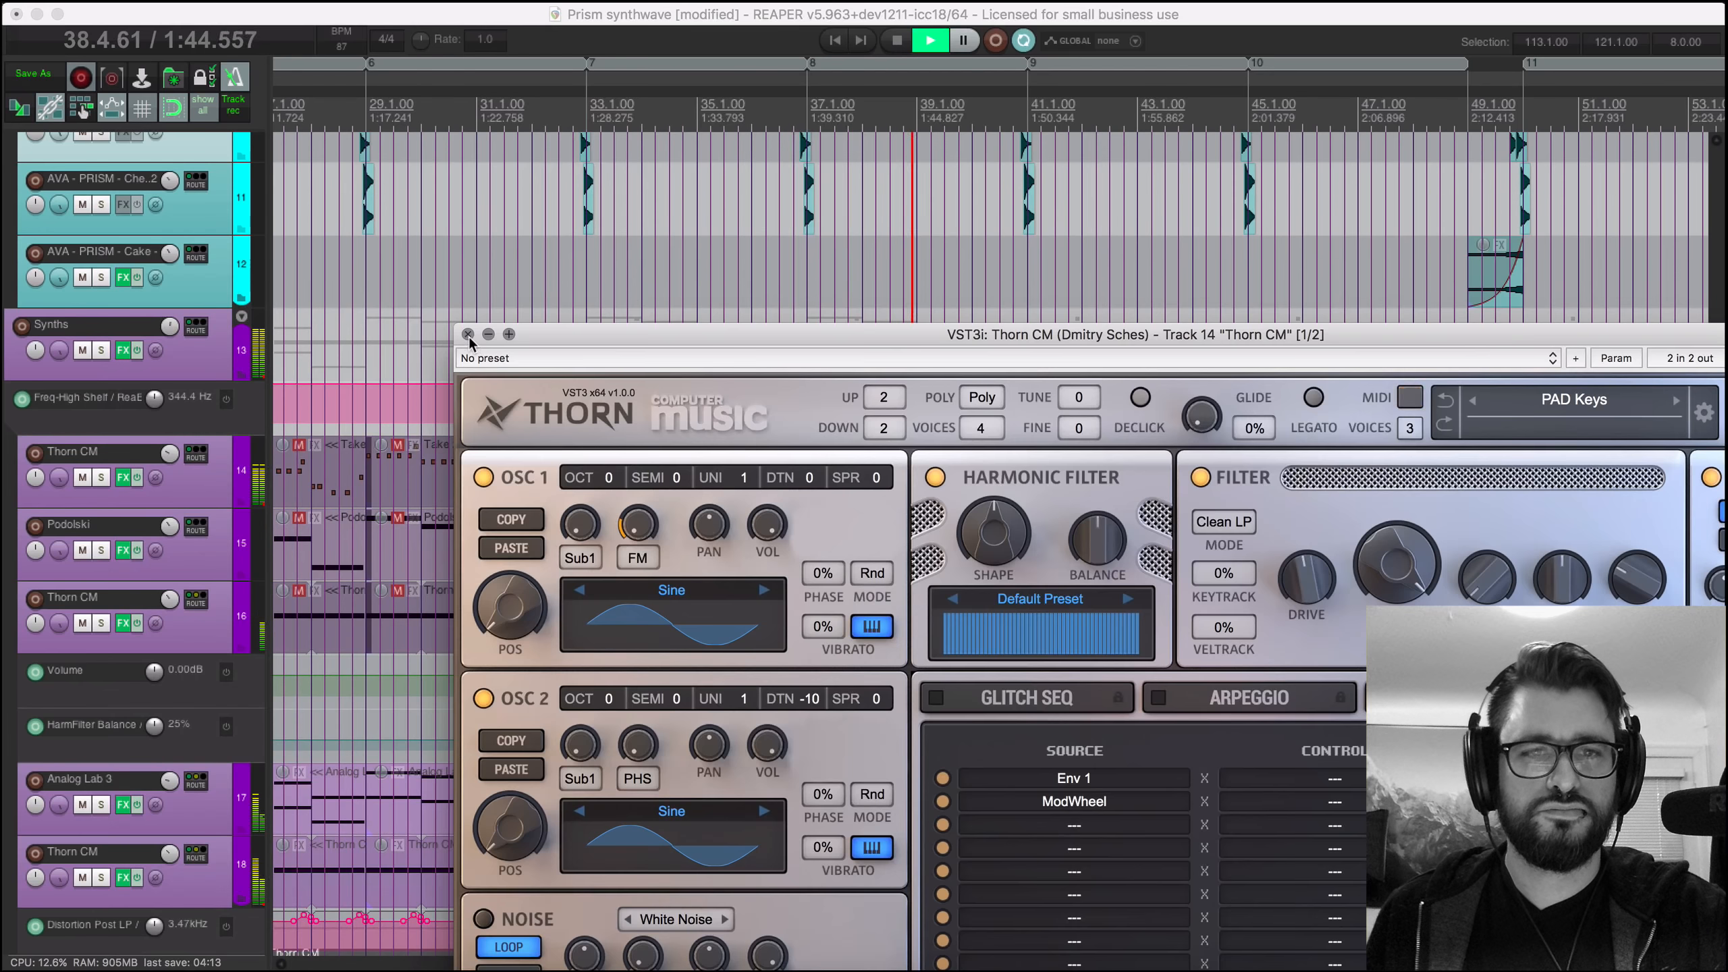
{"action": "left_click", "coordinate": [468, 335]}
{"action": "left_click", "coordinate": [607, 433]}
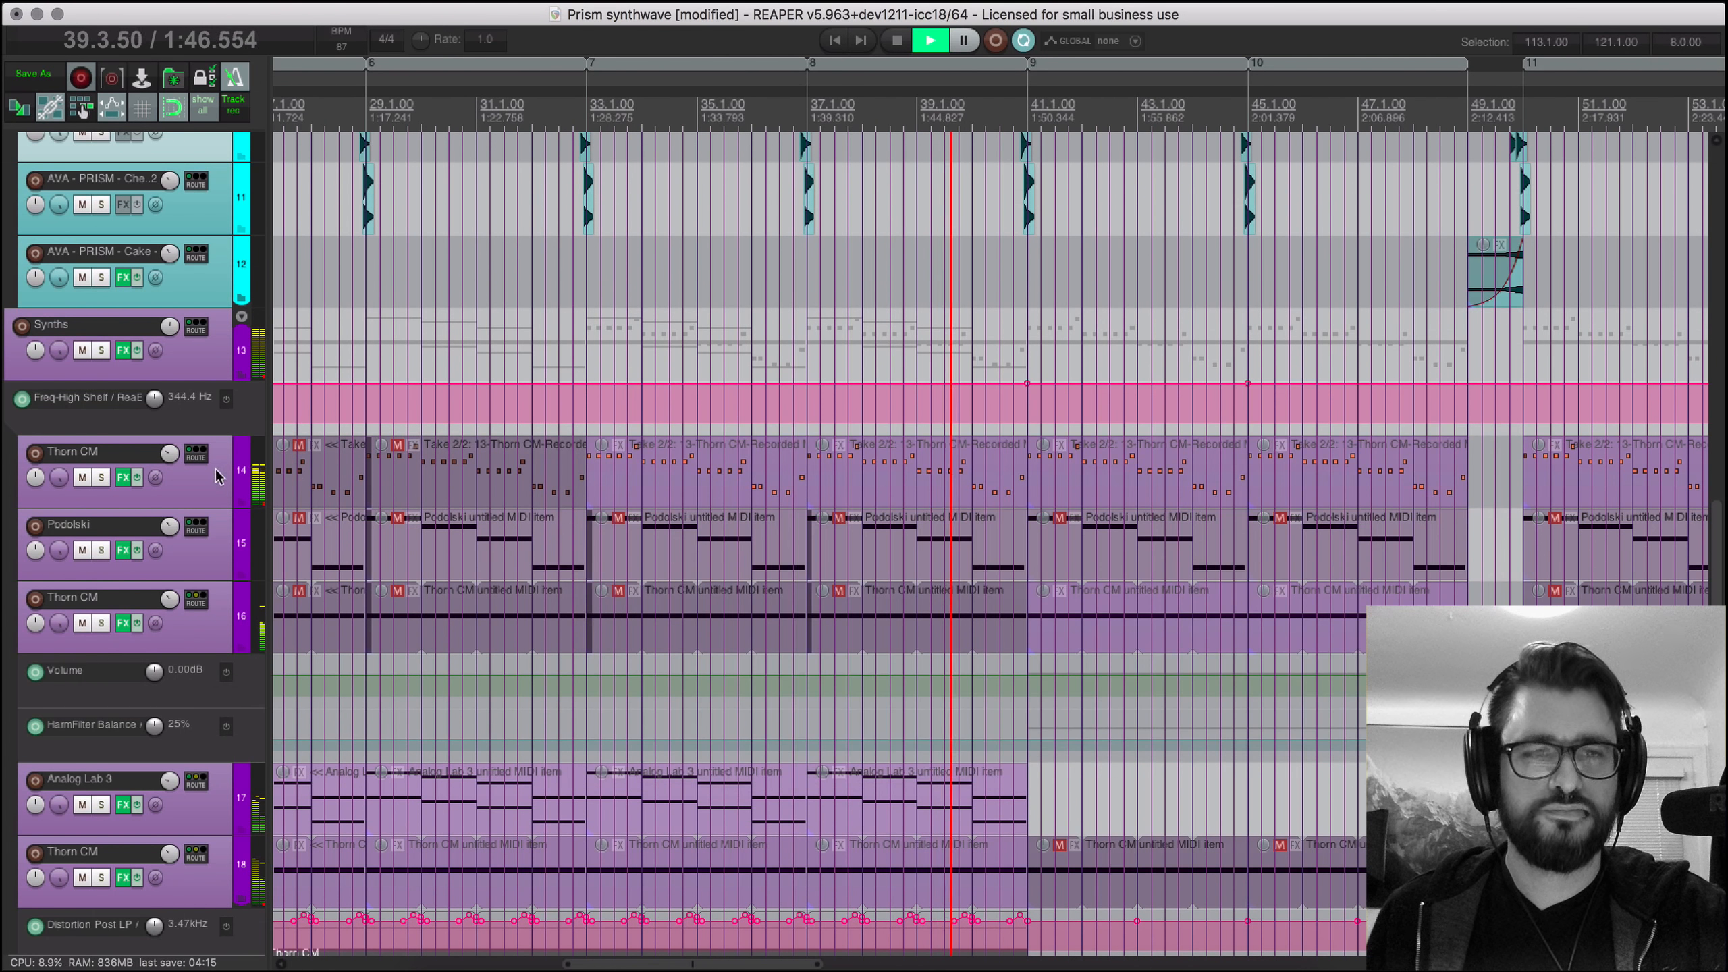
Step: Select Thorn CM track 14, view the drum and synth channels in the mixer, and hide the mixer
{"action": "left_click", "coordinate": [215, 470]}
{"action": "key", "text": "super+m"}
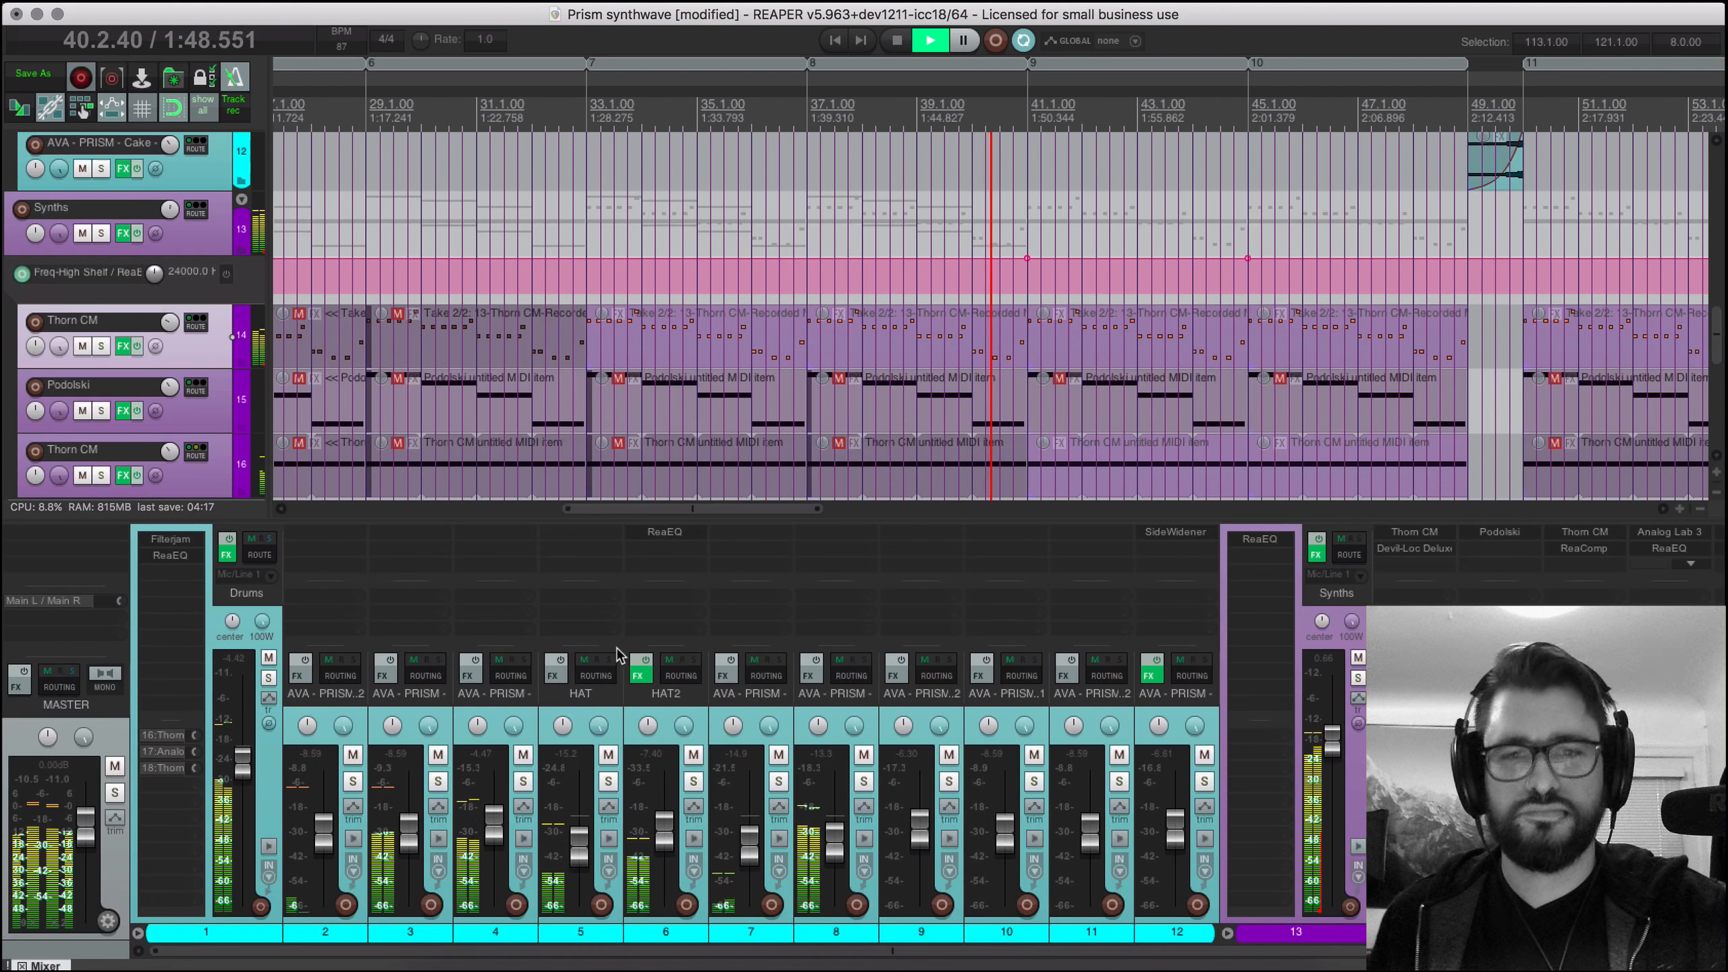
{"action": "left_click_drag", "start_coordinate": [359, 951], "coordinate": [432, 951]}
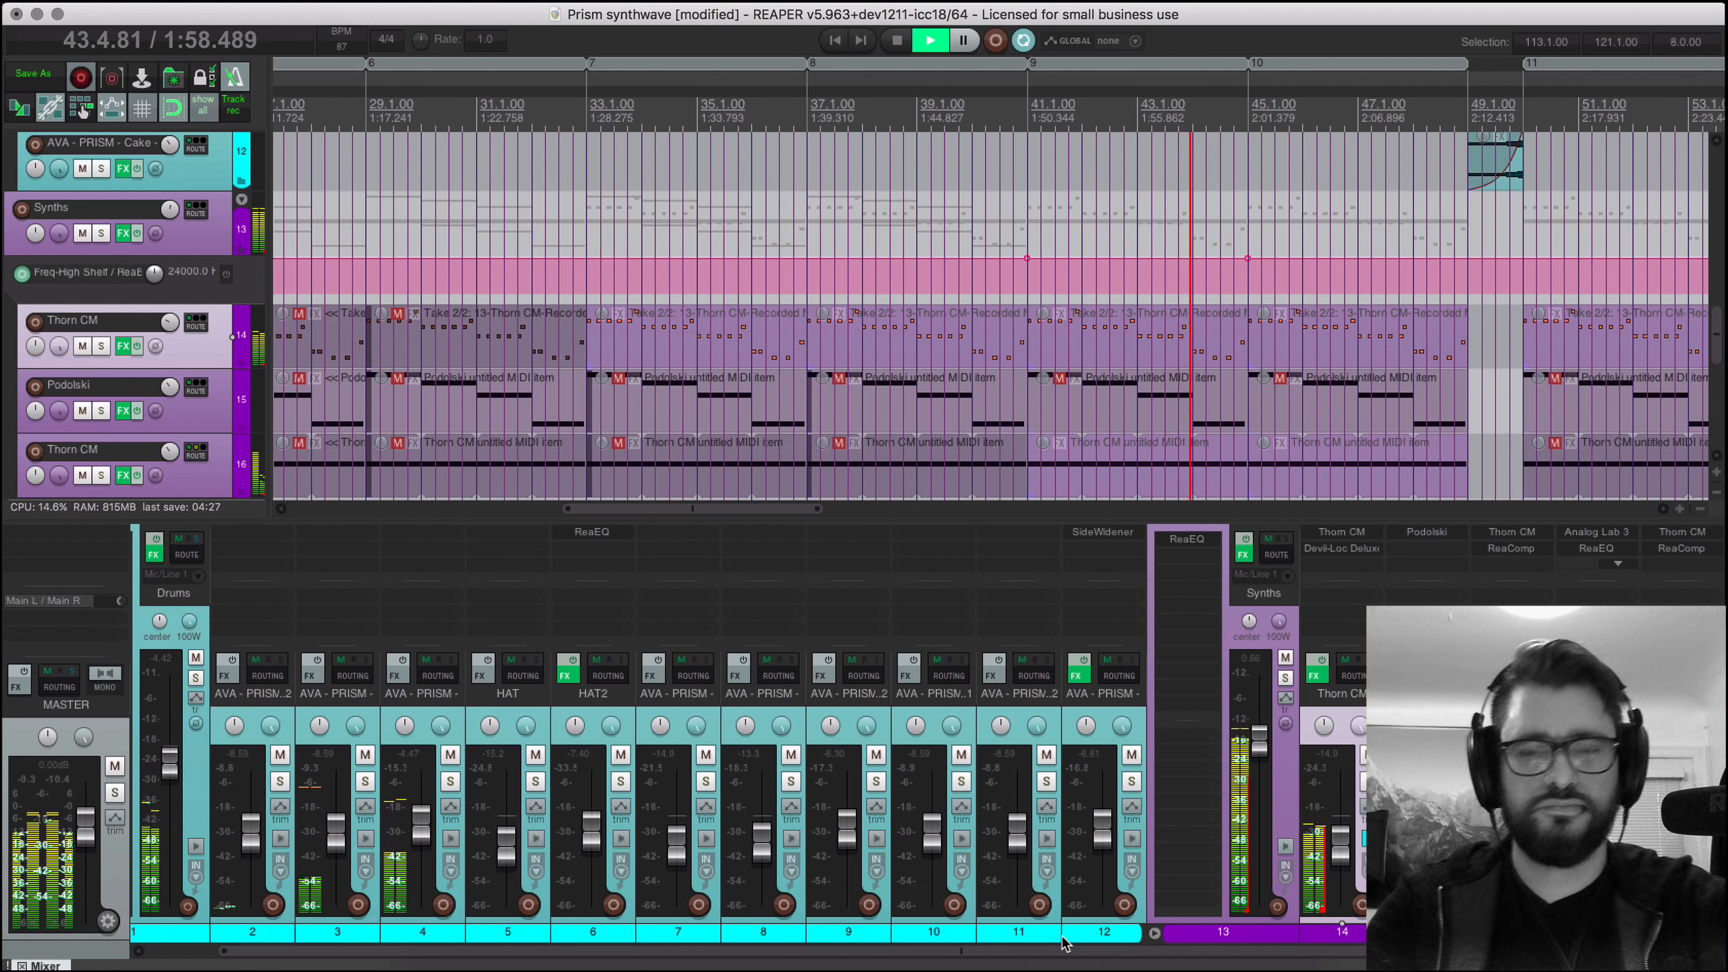
{"action": "key", "text": "super+m"}
Step: Show the docked toolbars, and close the Media Explorer and Toolbar 8 beneath the arrangement
{"action": "key", "text": "super+alt+x"}
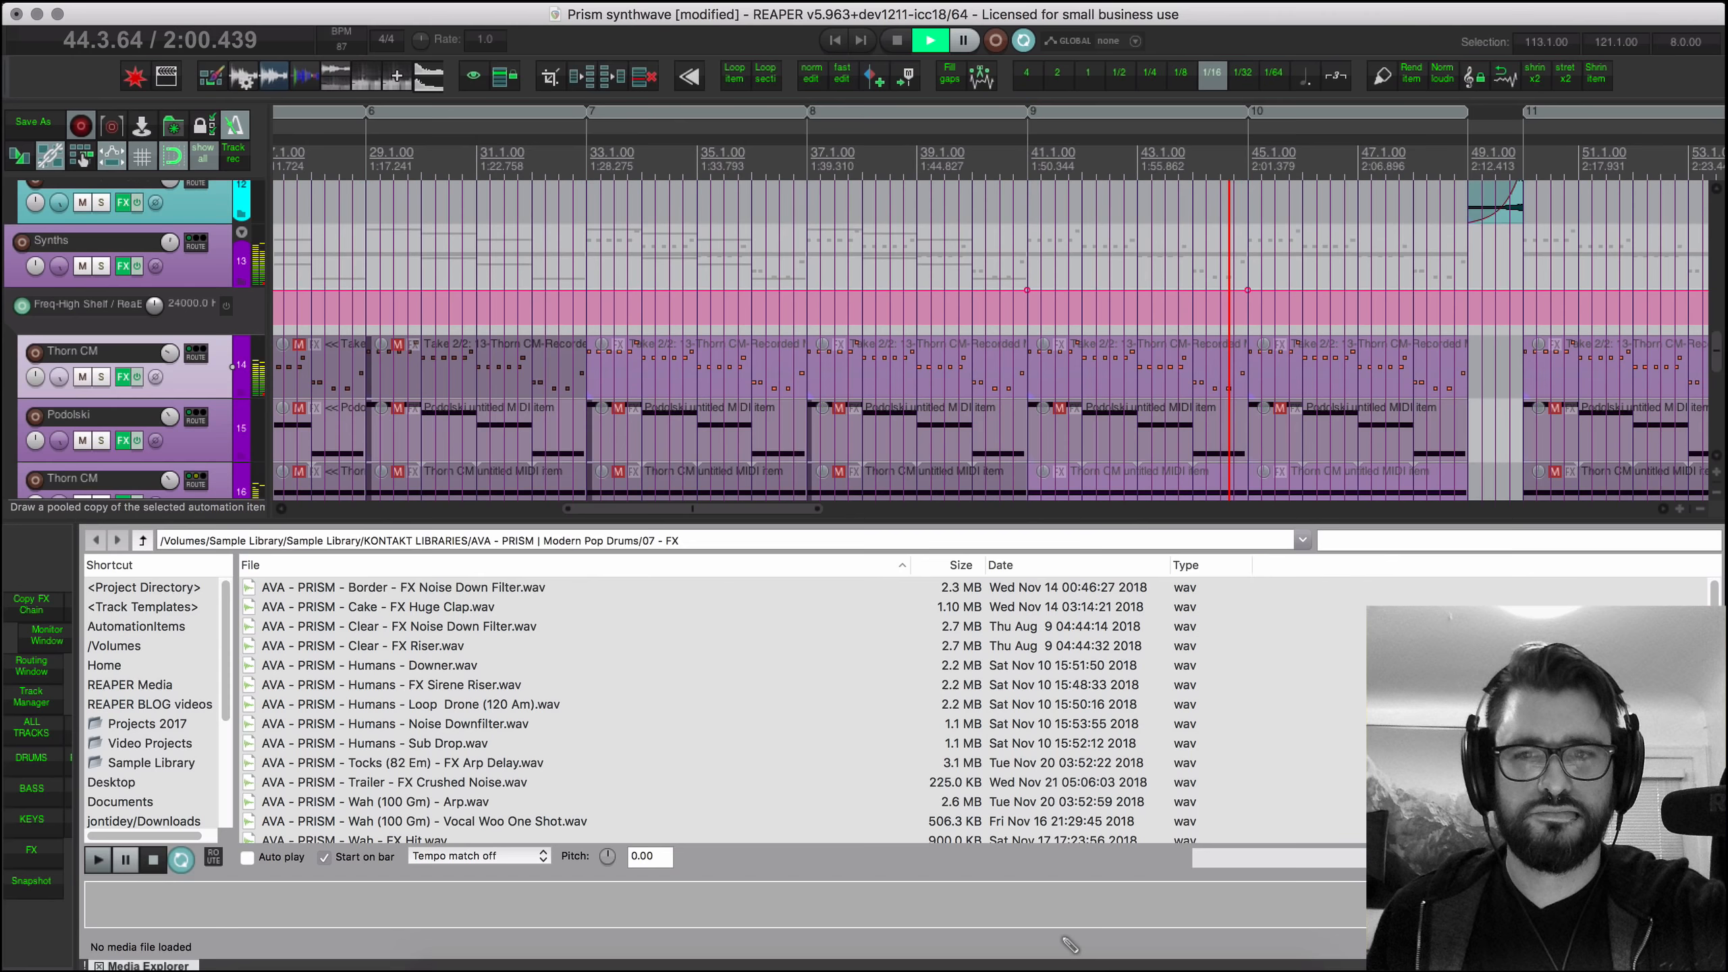
{"action": "left_click", "coordinate": [97, 965]}
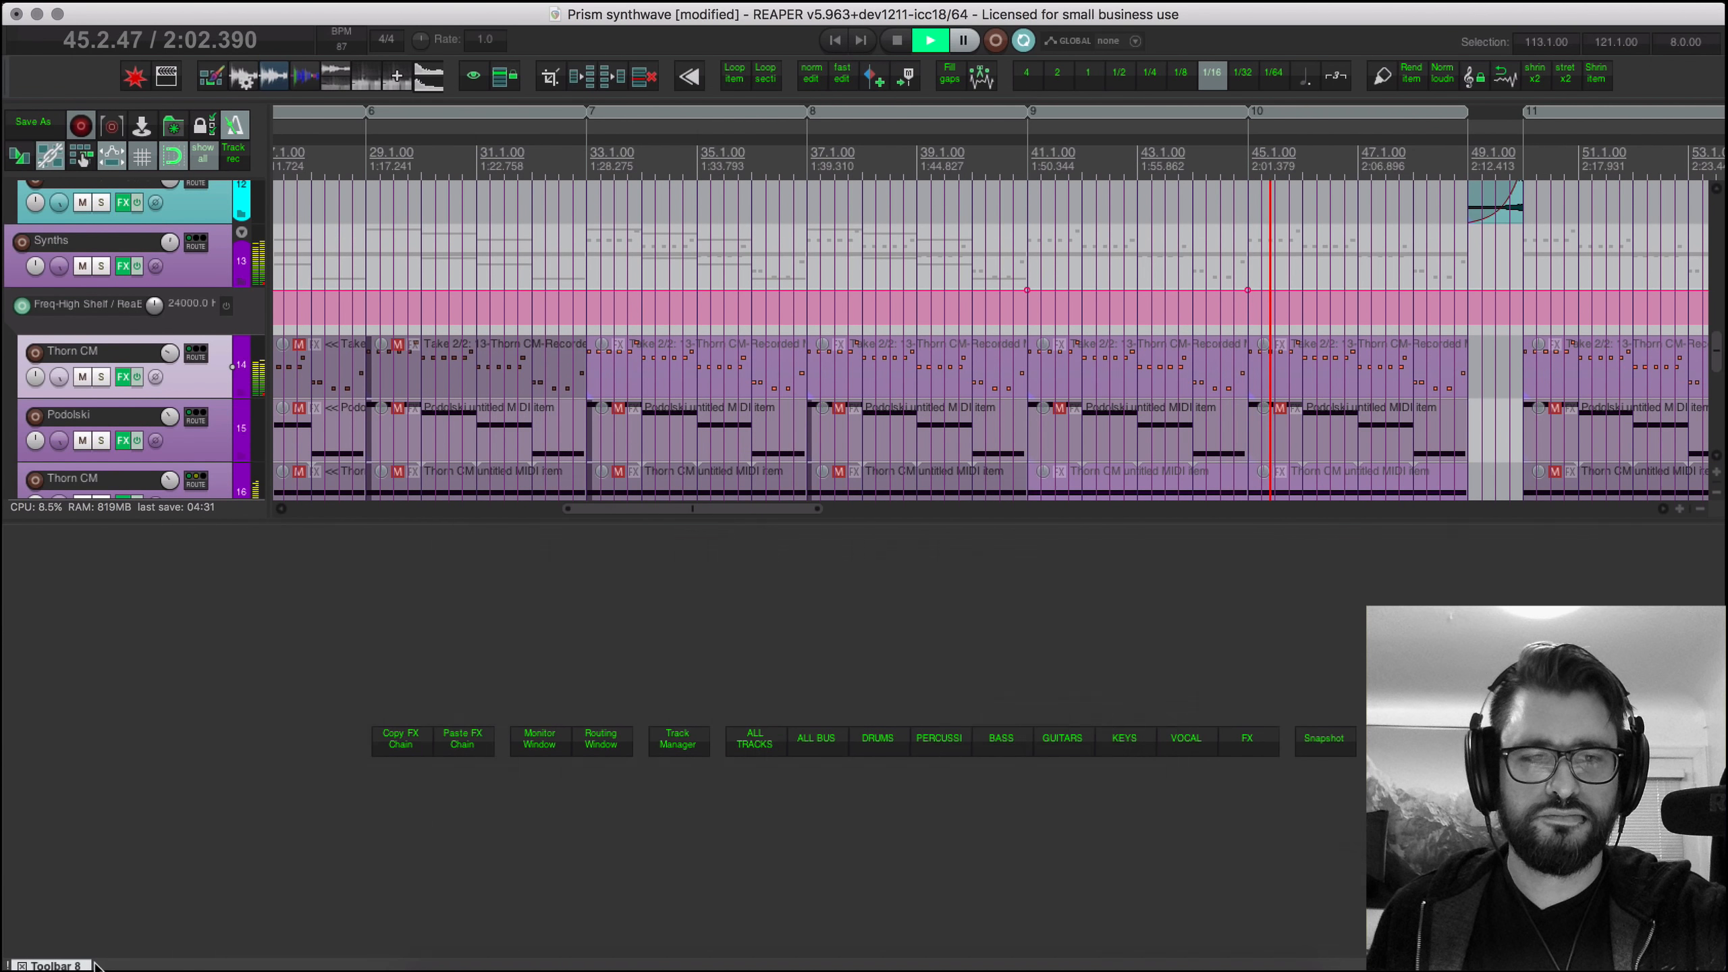
{"action": "left_click", "coordinate": [21, 966]}
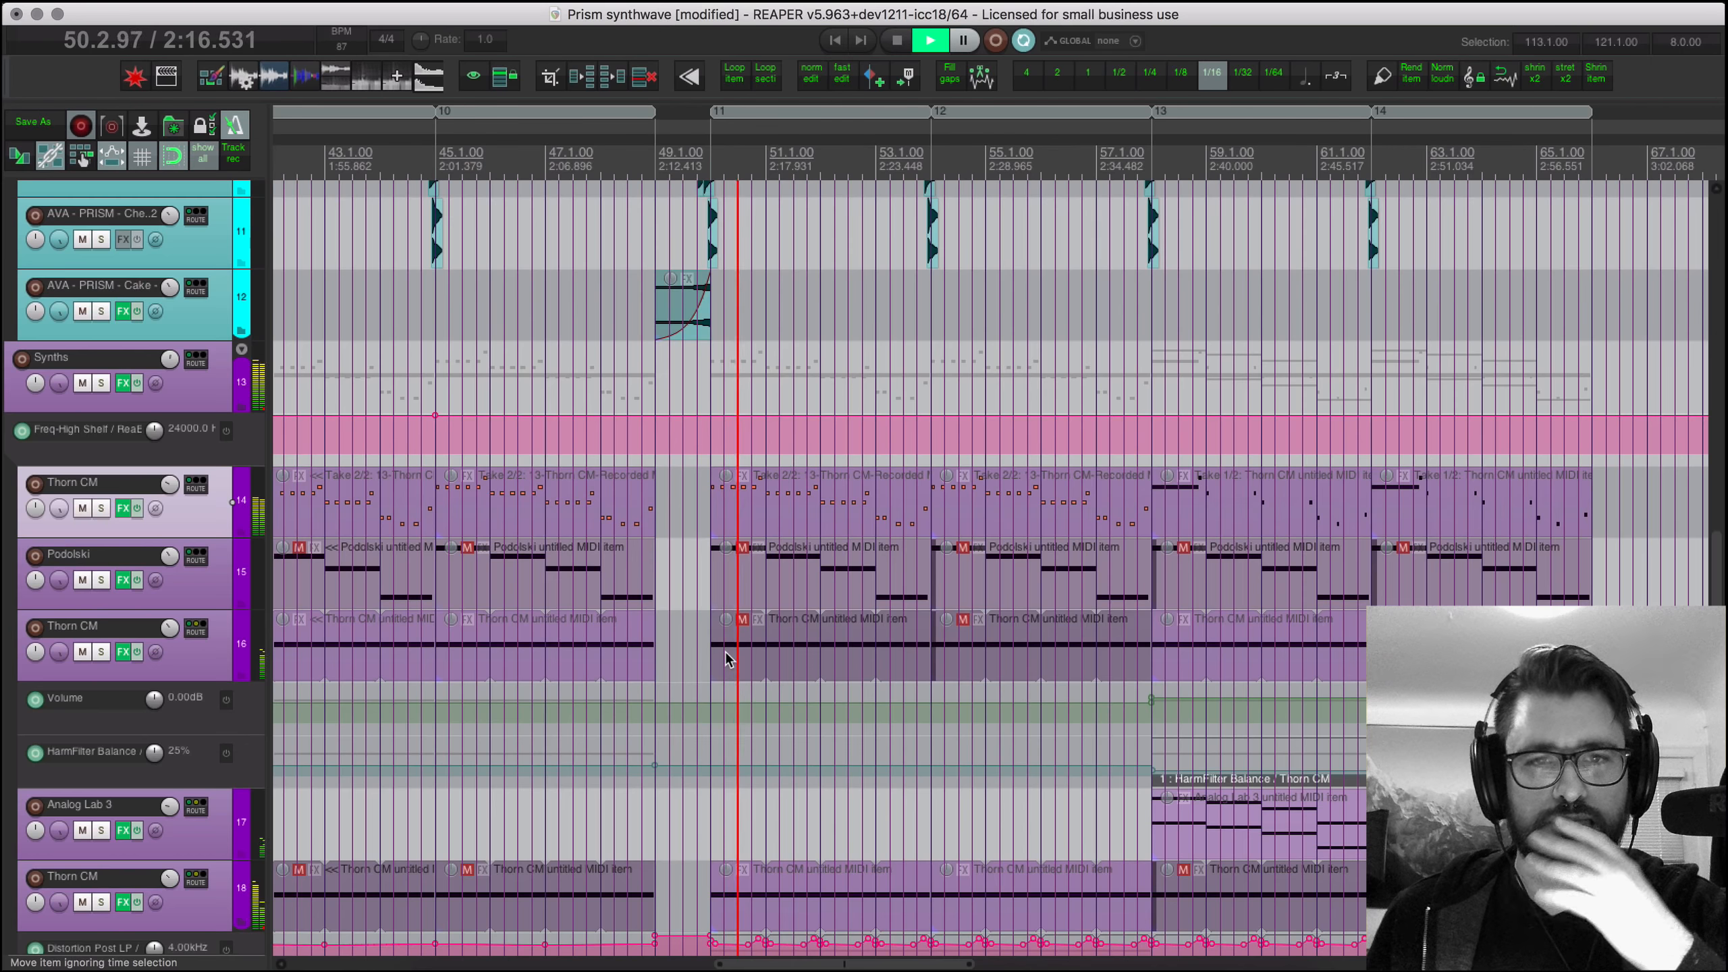
Step: Examine the closing arrangement from bar 49 to bar 65 during playback, including the Thorn CM, Podolski and Analog Lab 3 items
{"action": "scroll", "coordinate": [725, 657], "scroll_direction": "up", "scroll_amount": 3}
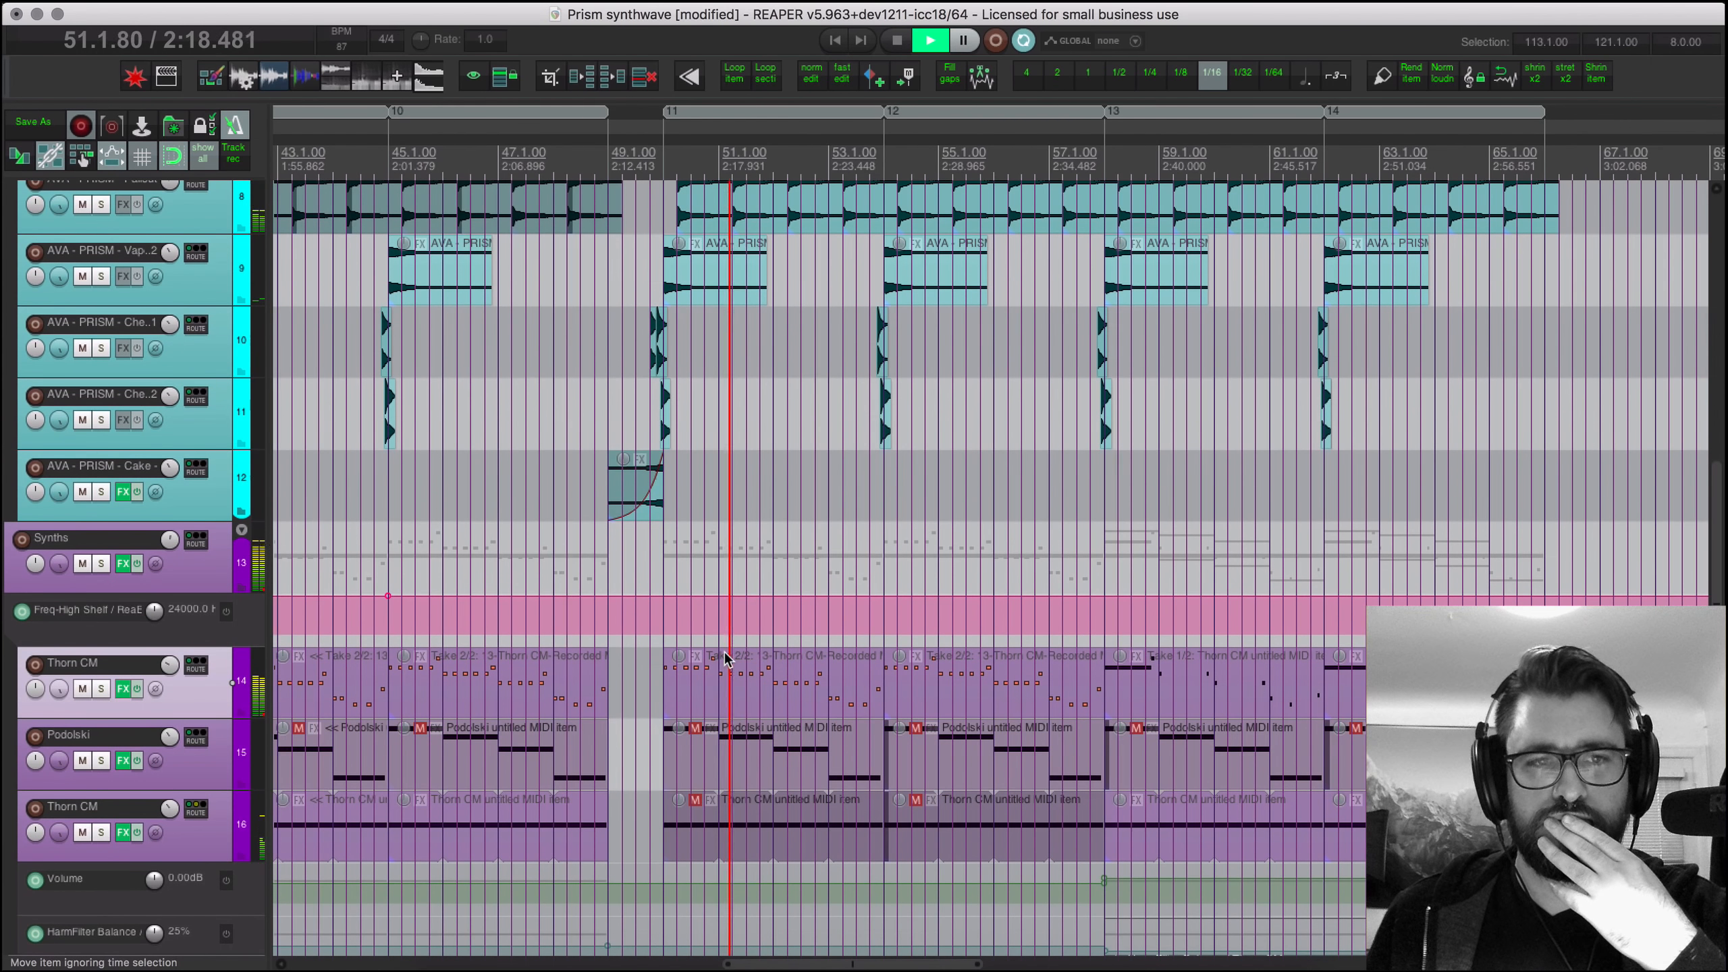
{"action": "scroll", "coordinate": [724, 652], "scroll_direction": "right", "scroll_amount": 3}
{"action": "scroll", "coordinate": [724, 653], "scroll_direction": "up", "scroll_amount": 1}
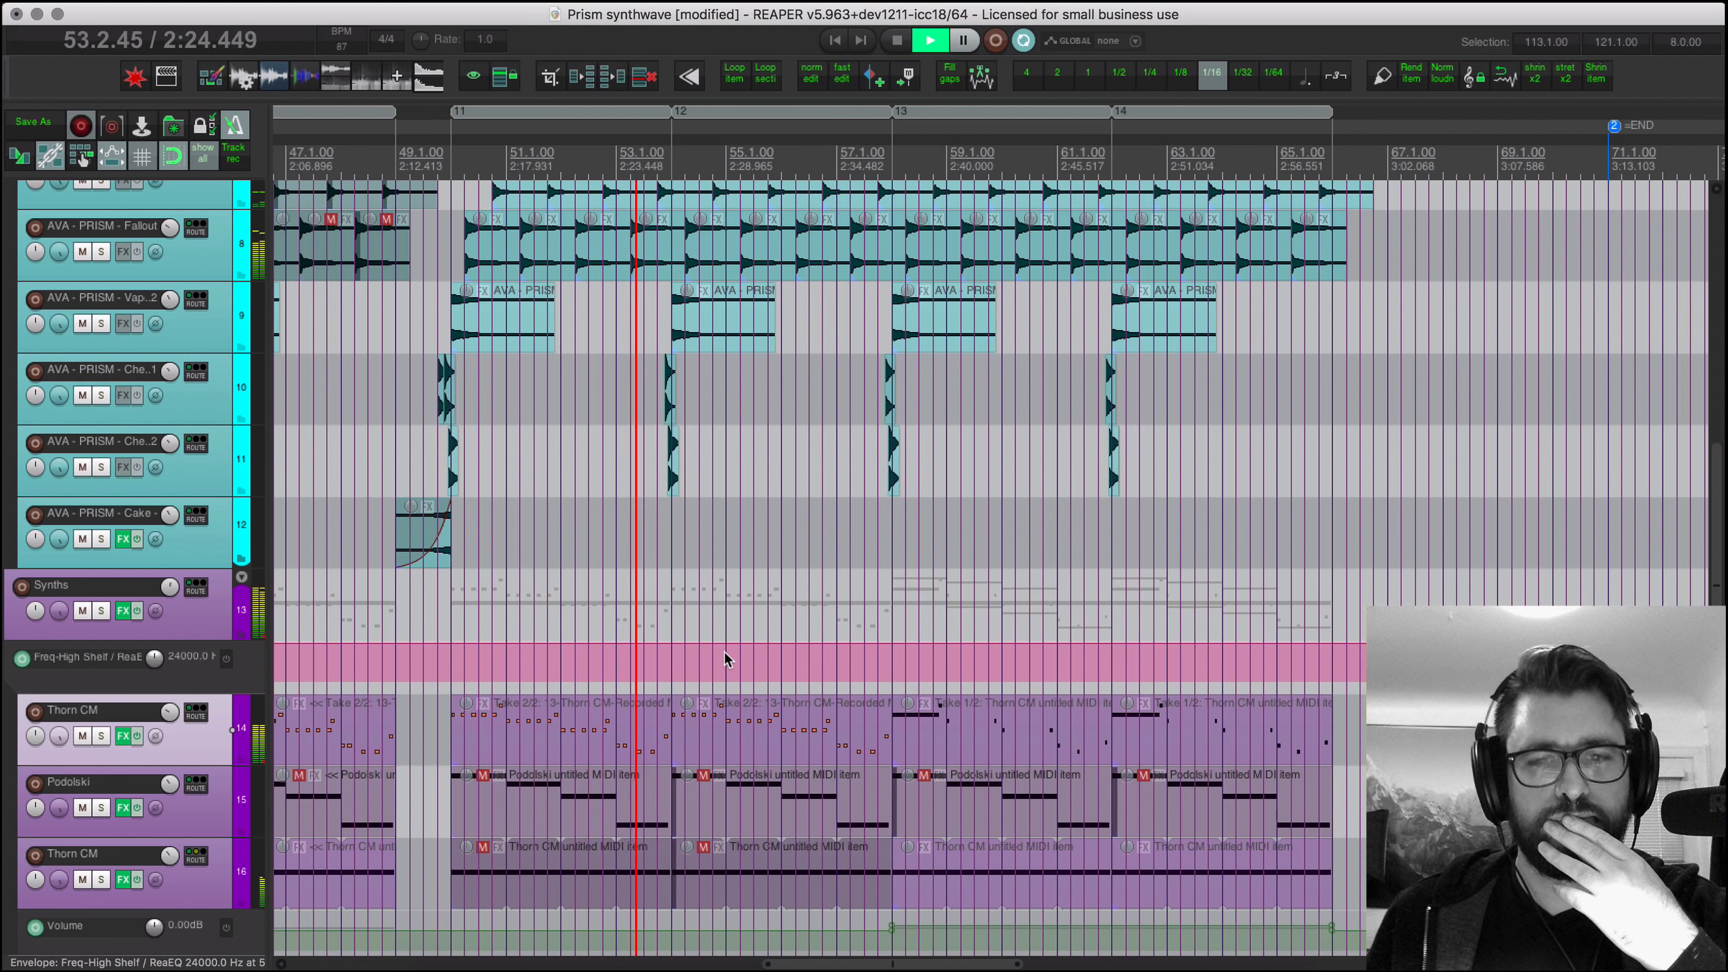
{"action": "scroll", "coordinate": [723, 653], "scroll_direction": "down", "scroll_amount": 1}
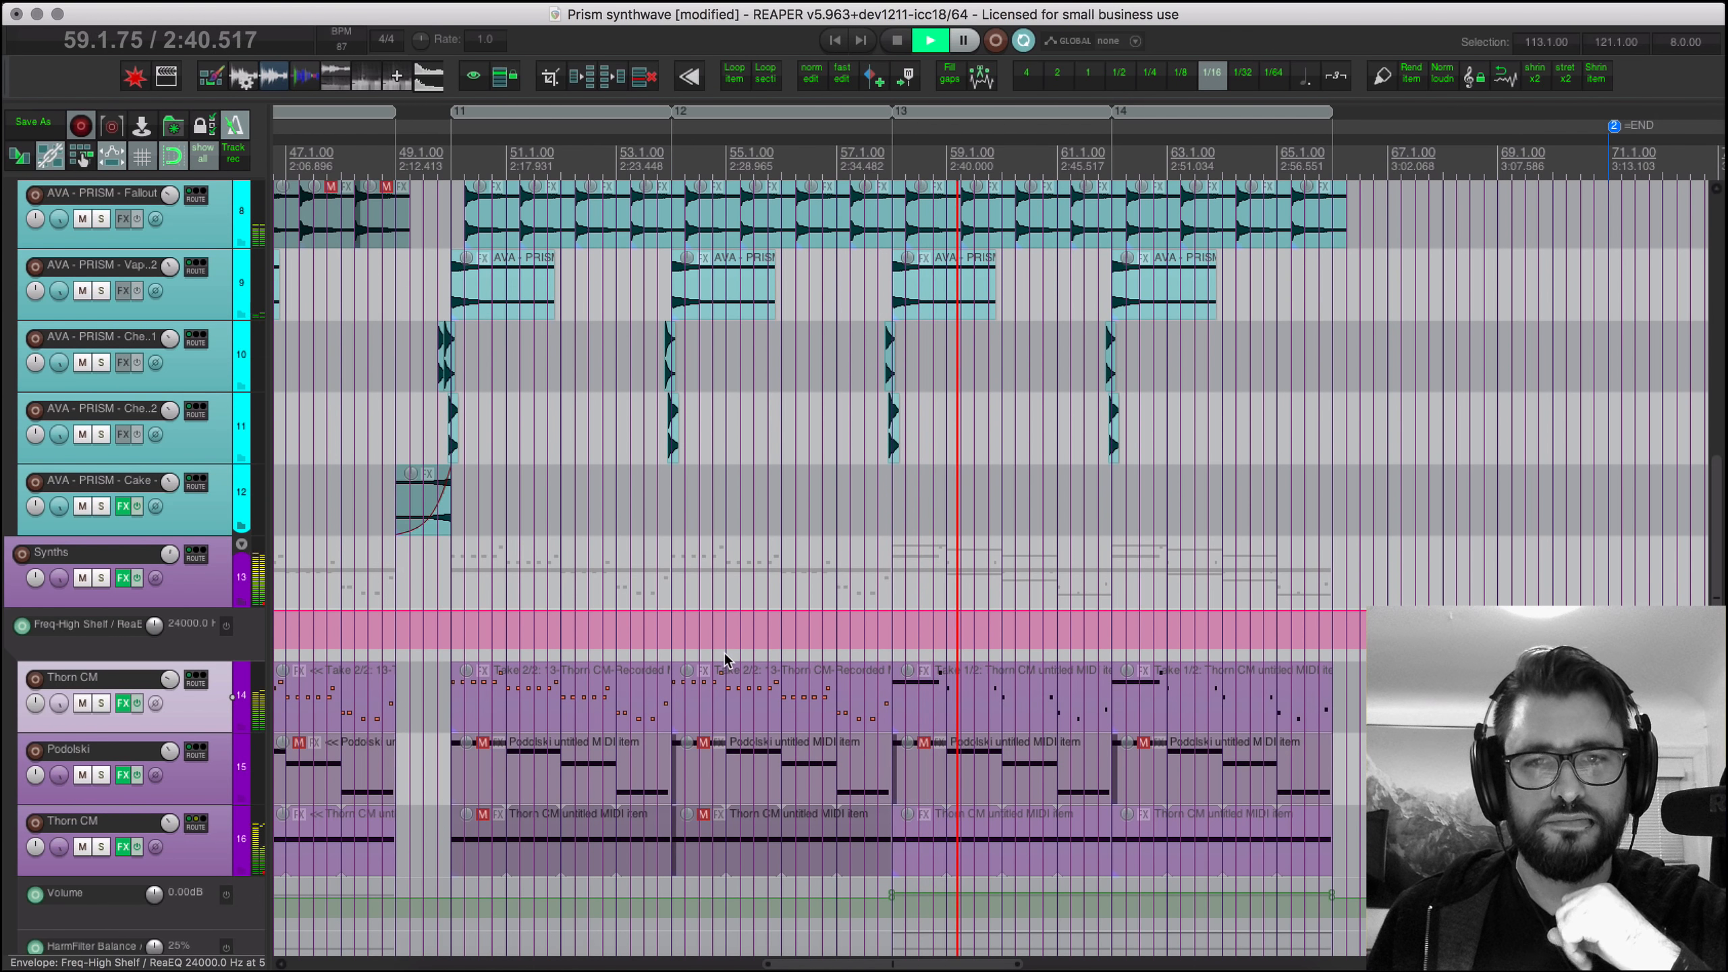
{"action": "scroll", "coordinate": [723, 652], "scroll_direction": "right", "scroll_amount": 3}
{"action": "scroll", "coordinate": [724, 652], "scroll_direction": "down", "scroll_amount": 2}
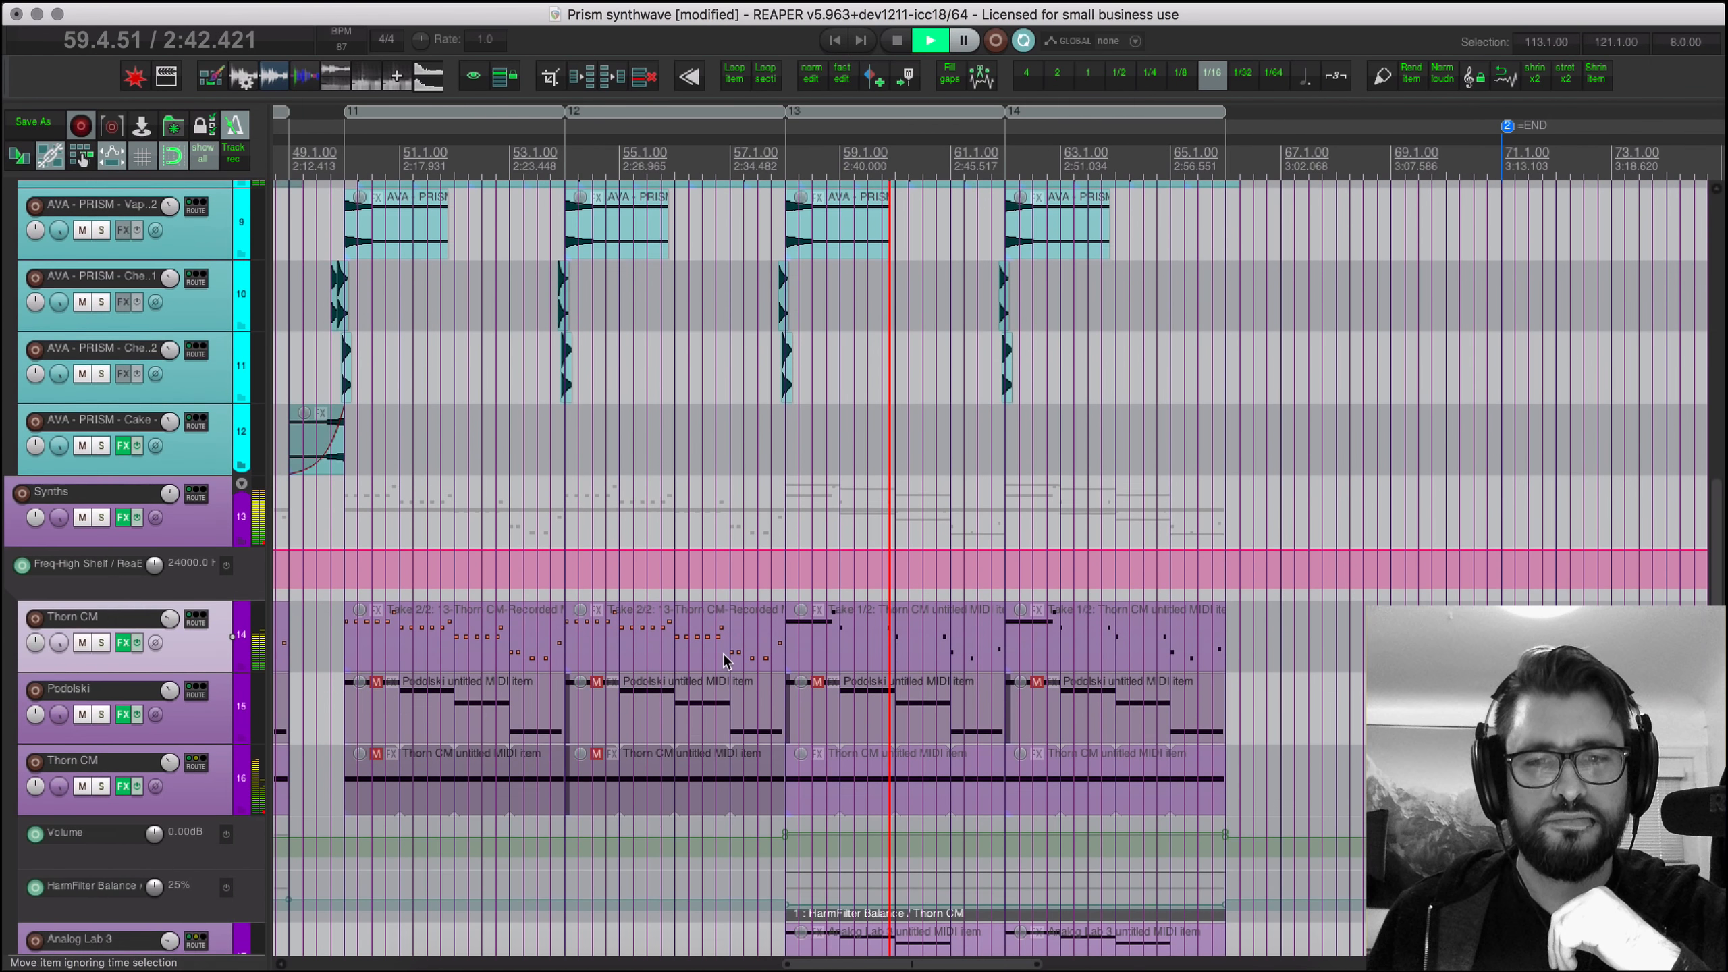
{"action": "scroll", "coordinate": [724, 658], "scroll_direction": "down", "scroll_amount": 4}
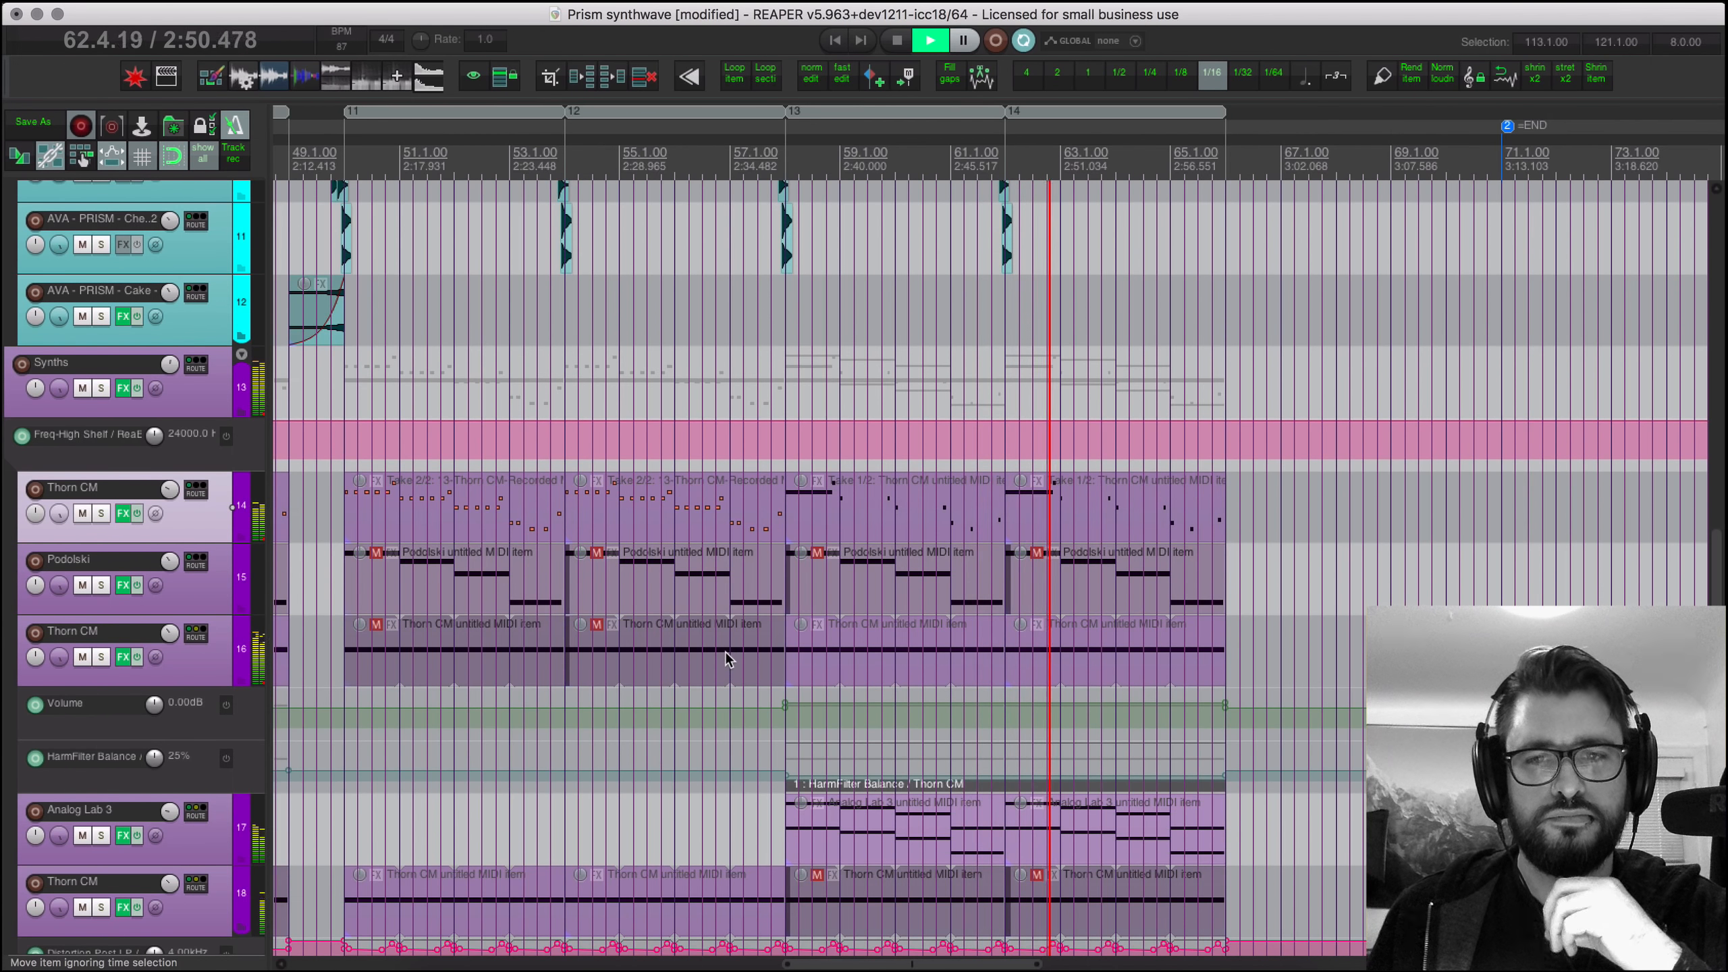
{"action": "scroll", "coordinate": [725, 651], "scroll_direction": "right", "scroll_amount": 1}
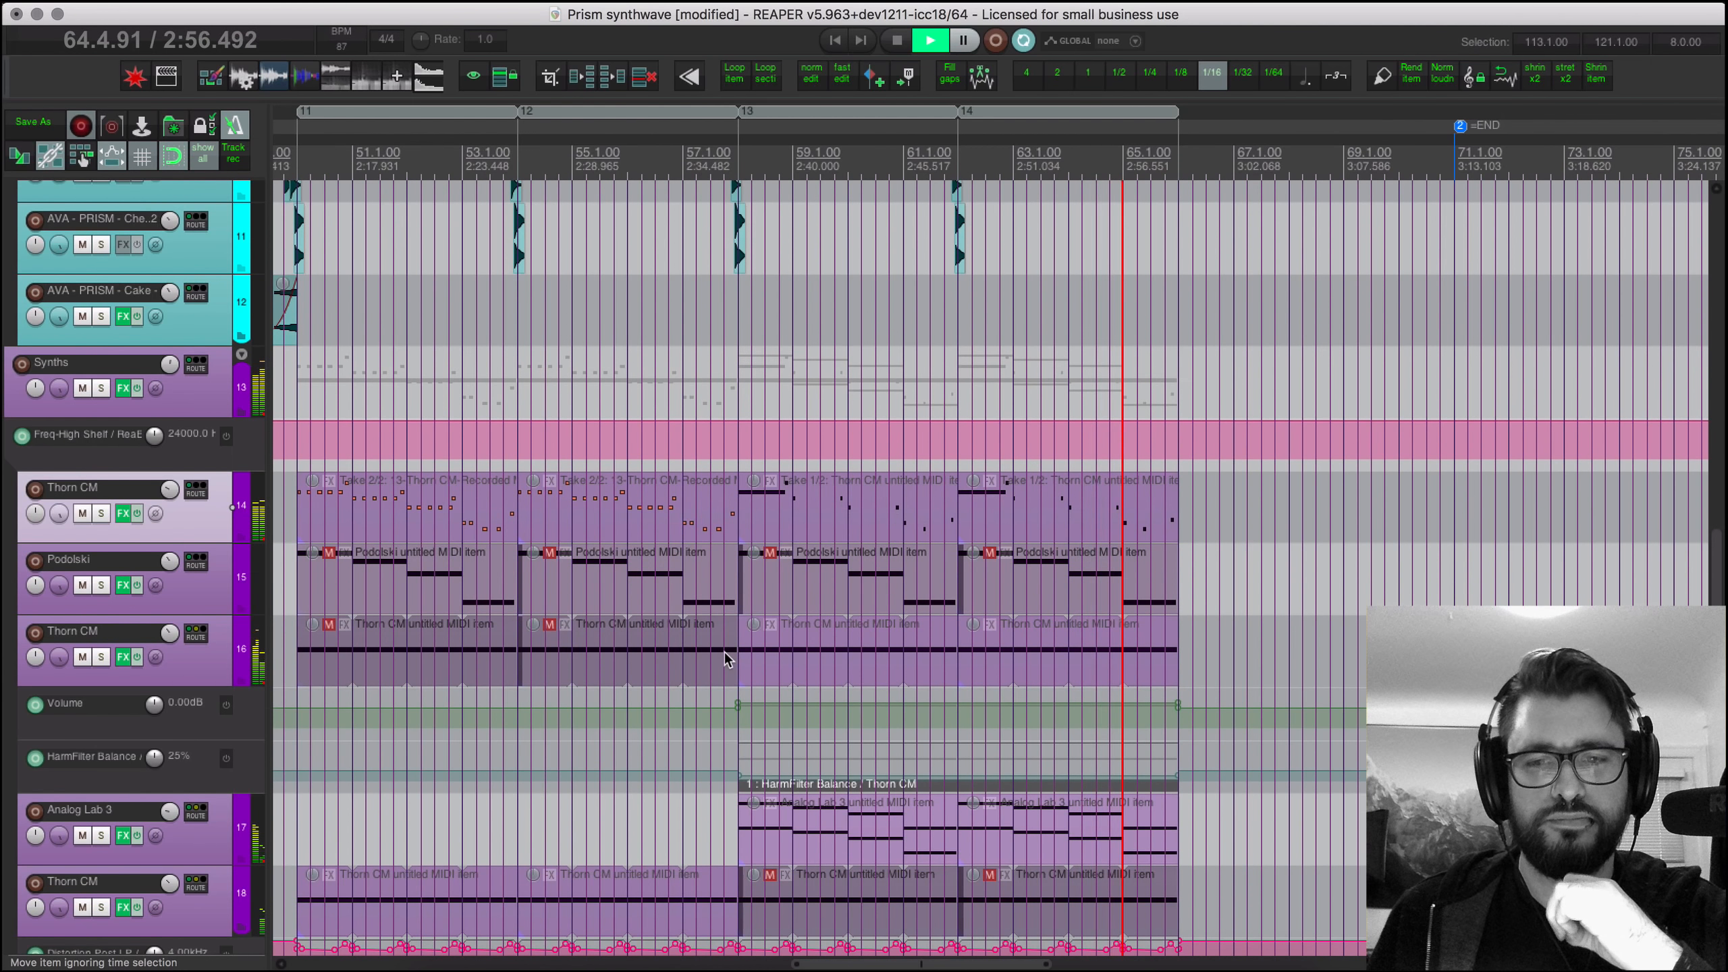
{"action": "scroll", "coordinate": [723, 652], "scroll_direction": "down", "scroll_amount": 1}
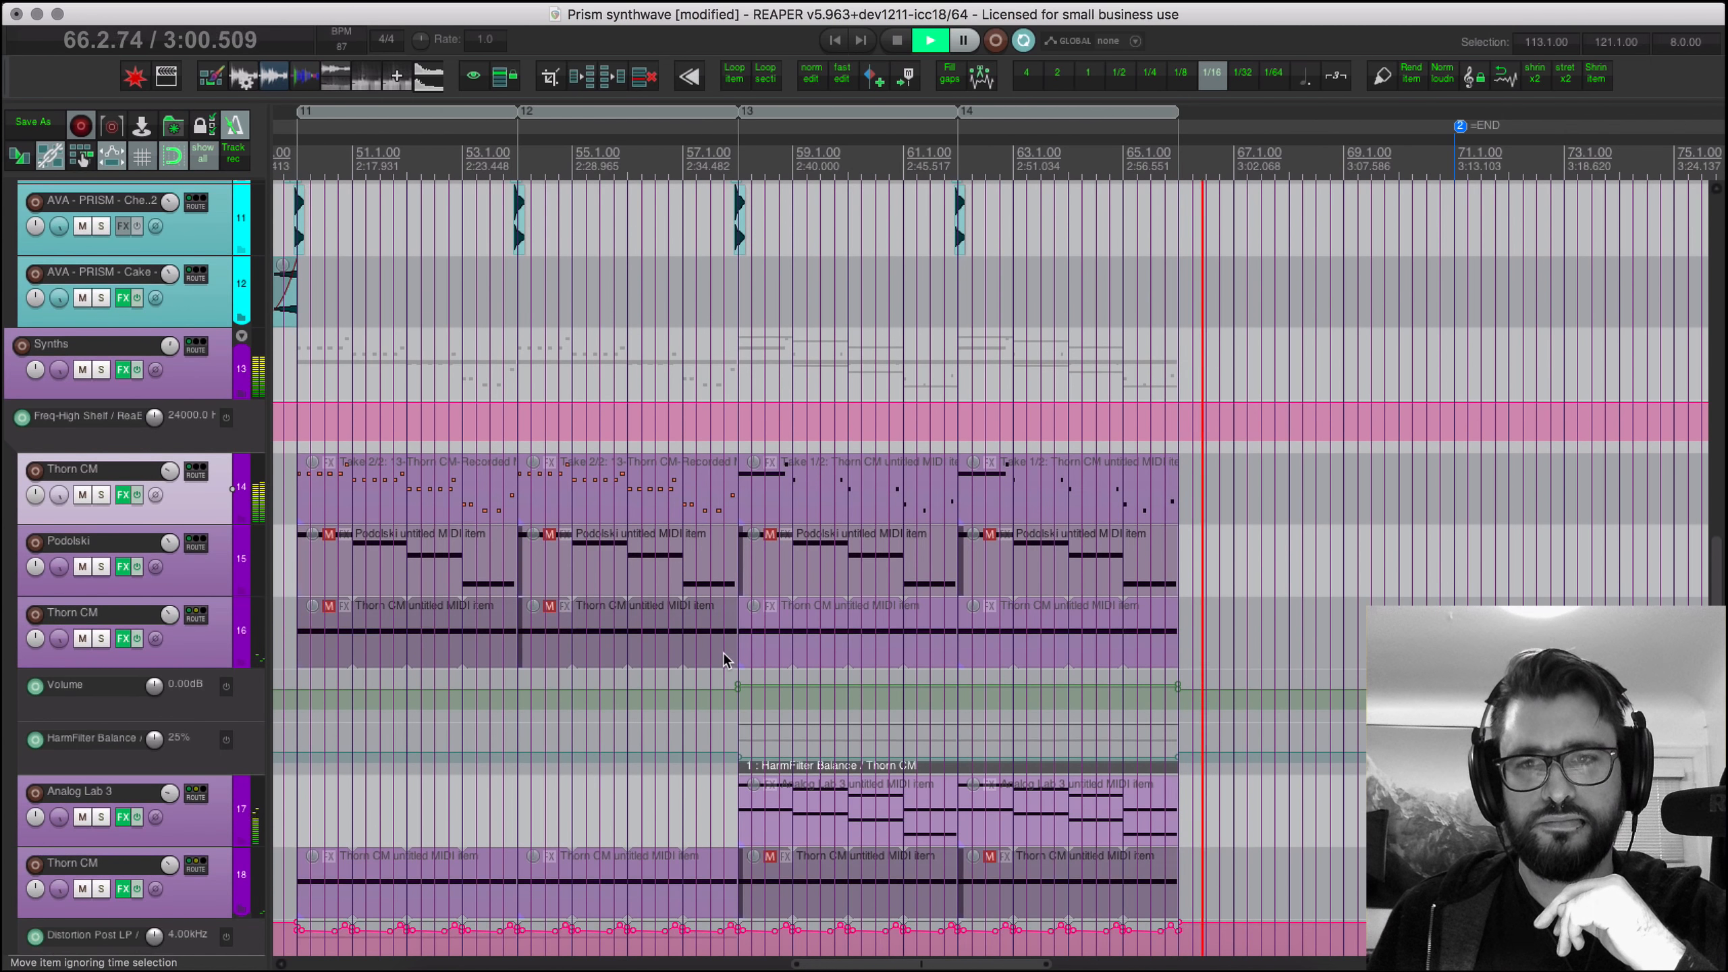
Step: View the drum tracks' closing section while the tail plays toward the END marker, and stop playback
{"action": "scroll", "coordinate": [724, 651], "scroll_direction": "up", "scroll_amount": 3}
{"action": "scroll", "coordinate": [724, 651], "scroll_direction": "up", "scroll_amount": 9}
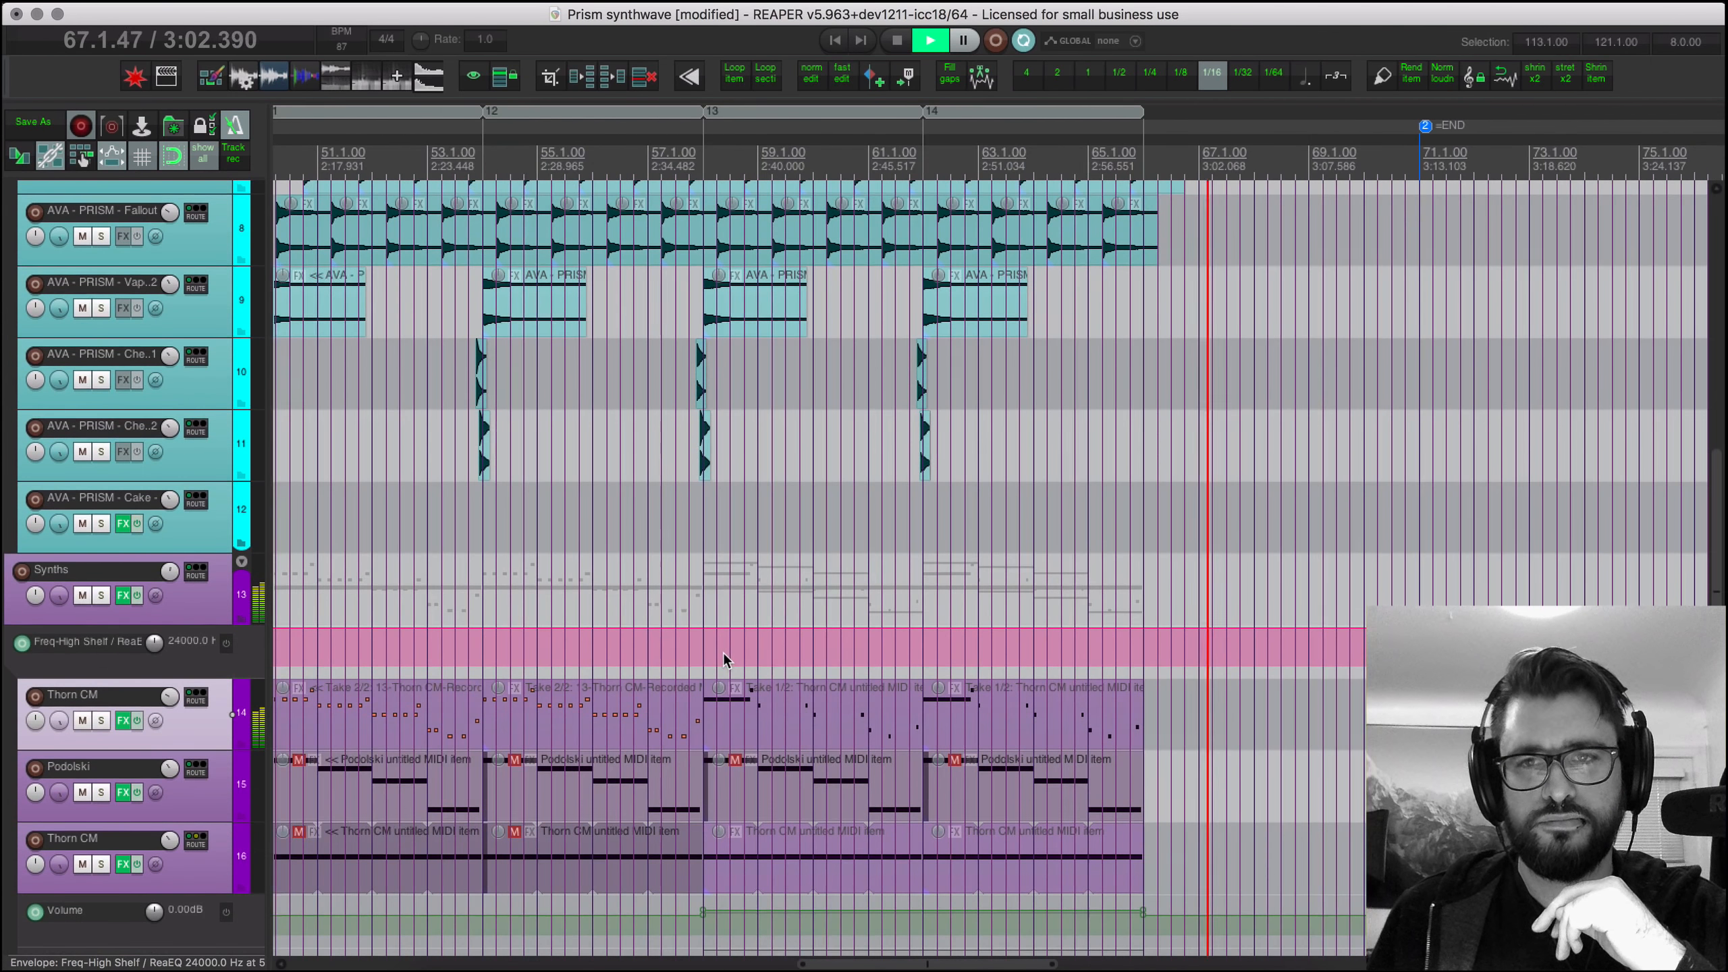
{"action": "scroll", "coordinate": [724, 653], "scroll_direction": "up", "scroll_amount": 6}
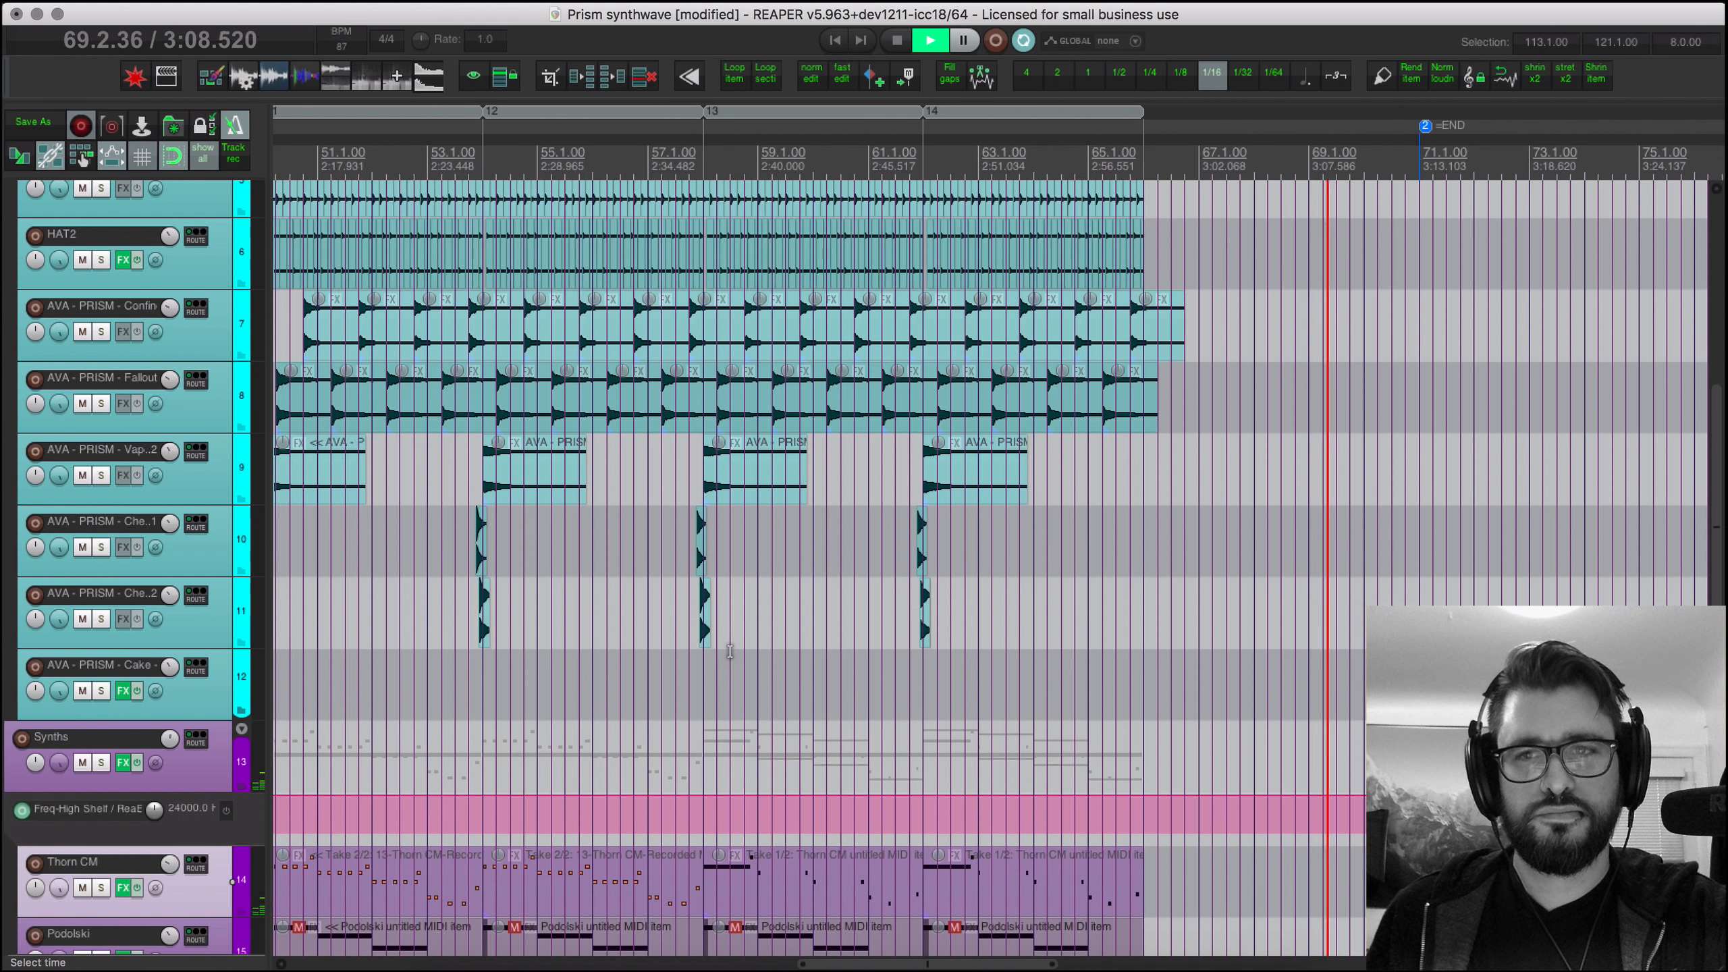
{"action": "scroll", "coordinate": [730, 652], "scroll_direction": "up", "scroll_amount": 5}
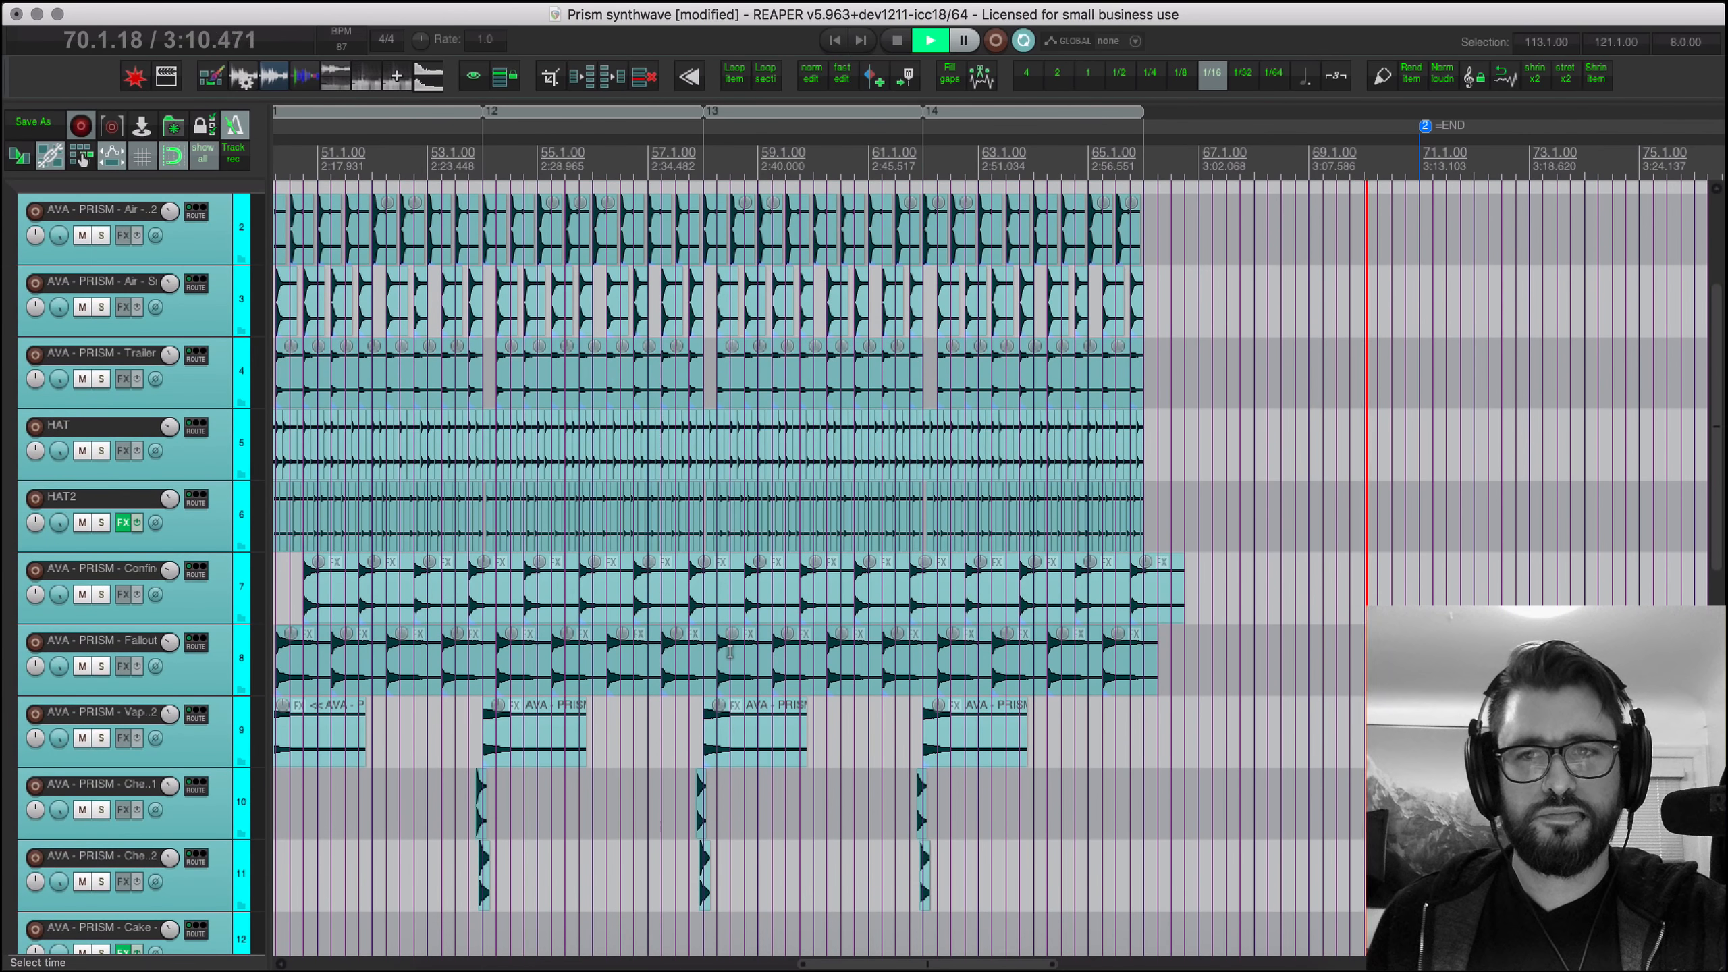
{"action": "key", "text": "space"}
{"action": "scroll", "coordinate": [754, 659], "scroll_direction": "down", "scroll_amount": 7}
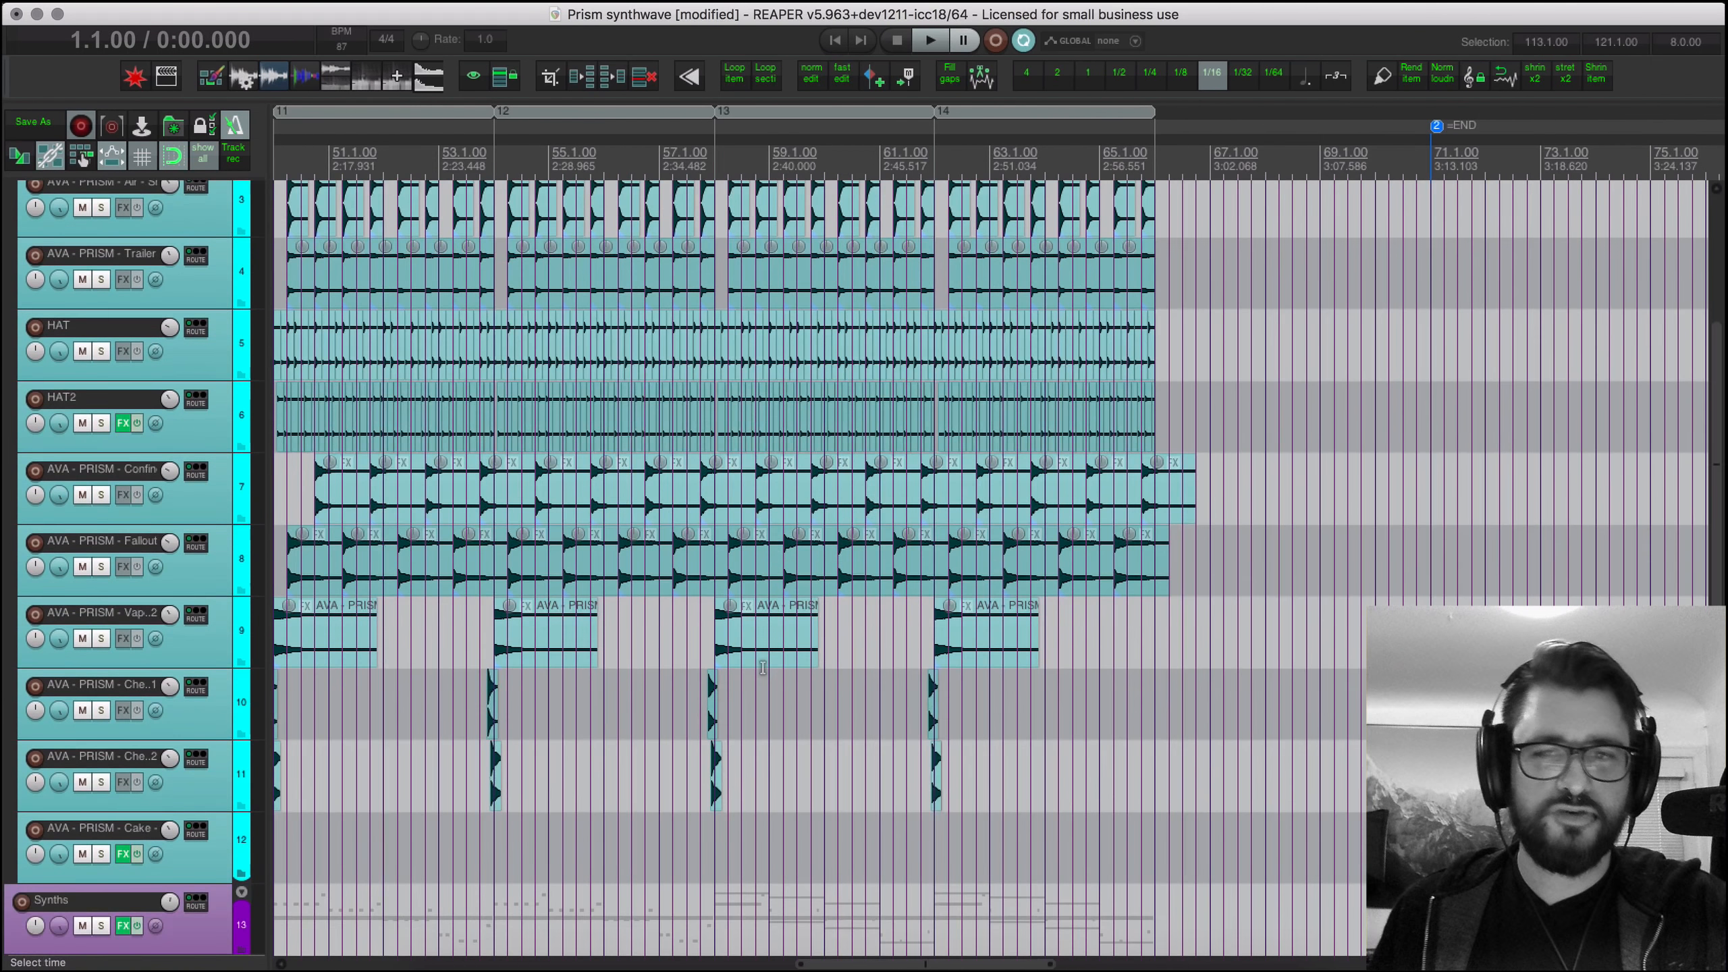
Step: Open the Devil-Loc Deluxe effect on Thorn CM track 14 and move its window clear of the synth tracks
{"action": "scroll", "coordinate": [758, 677], "scroll_direction": "left", "scroll_amount": 3}
{"action": "scroll", "coordinate": [757, 677], "scroll_direction": "down", "scroll_amount": 1}
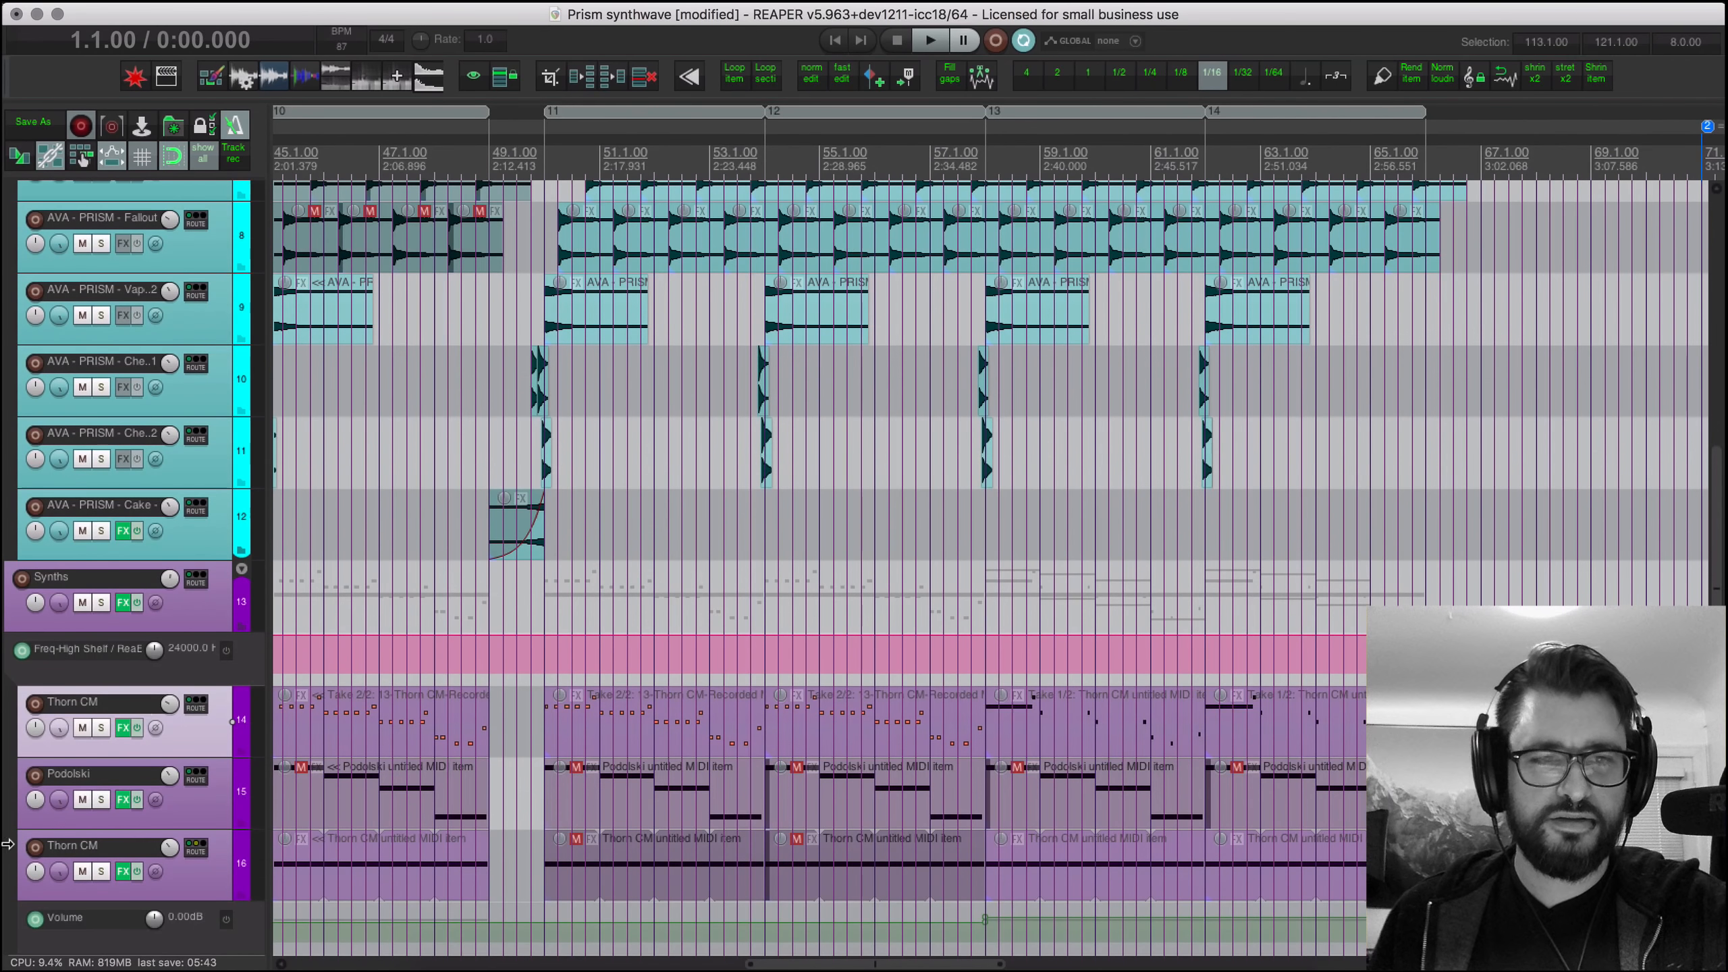
{"action": "right_click", "coordinate": [121, 724]}
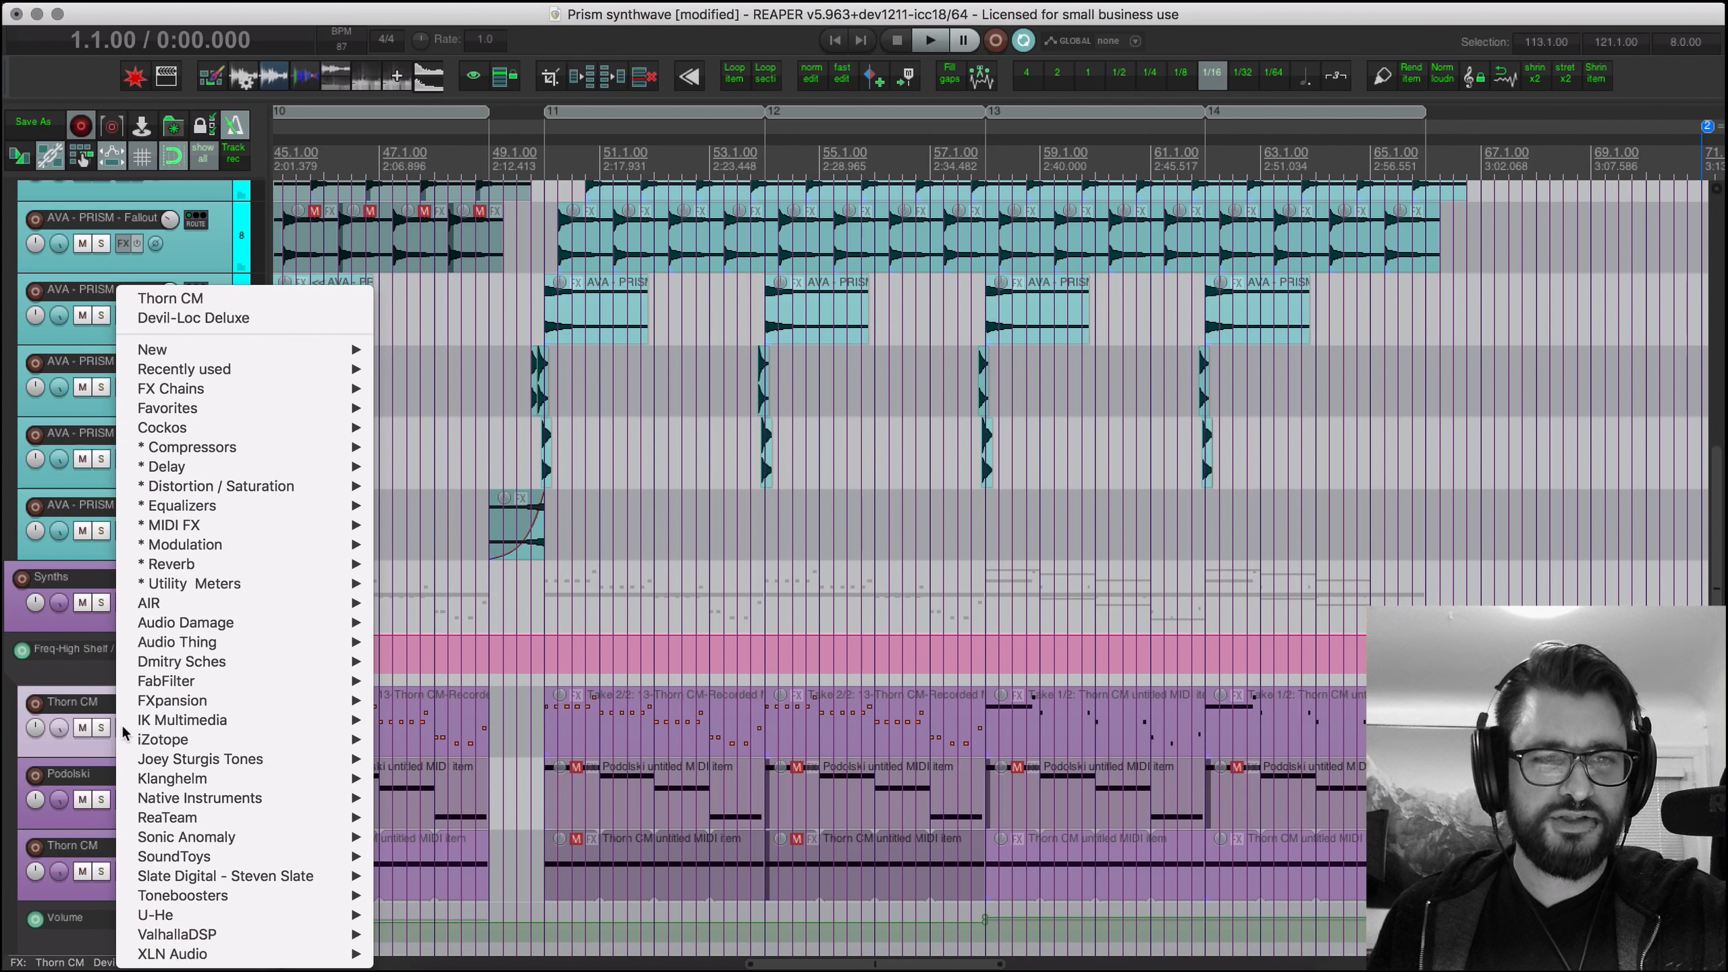
{"action": "left_click", "coordinate": [194, 324]}
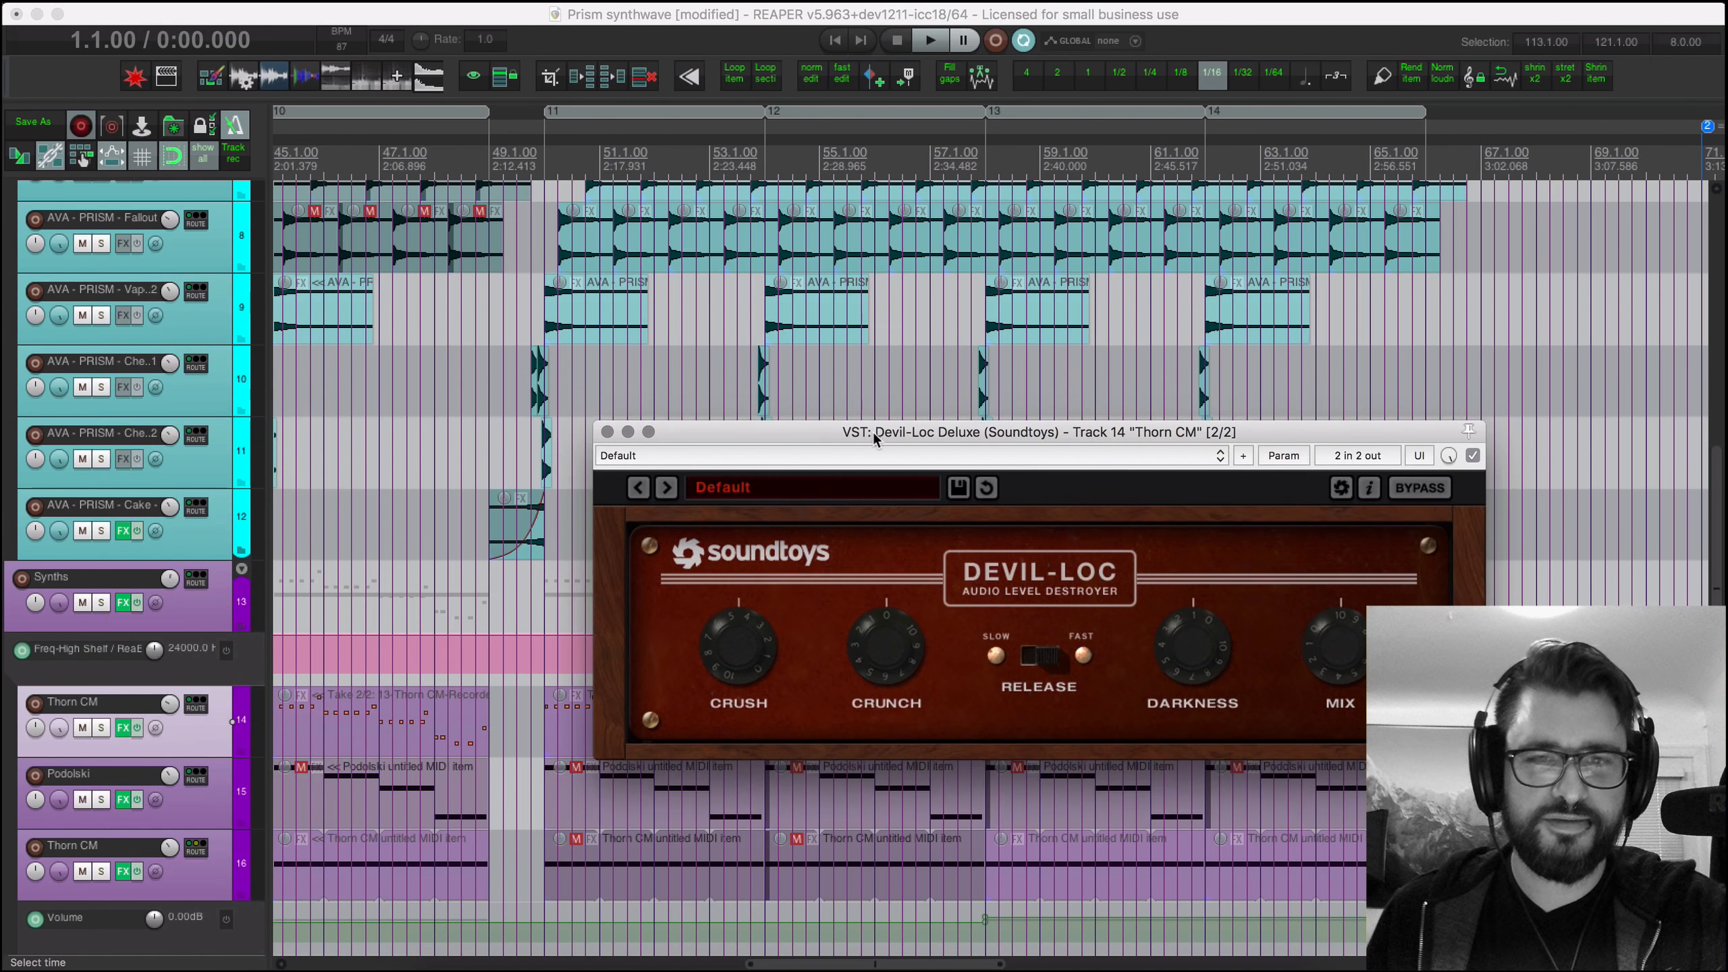
{"action": "left_click_drag", "start_coordinate": [877, 433], "coordinate": [742, 296]}
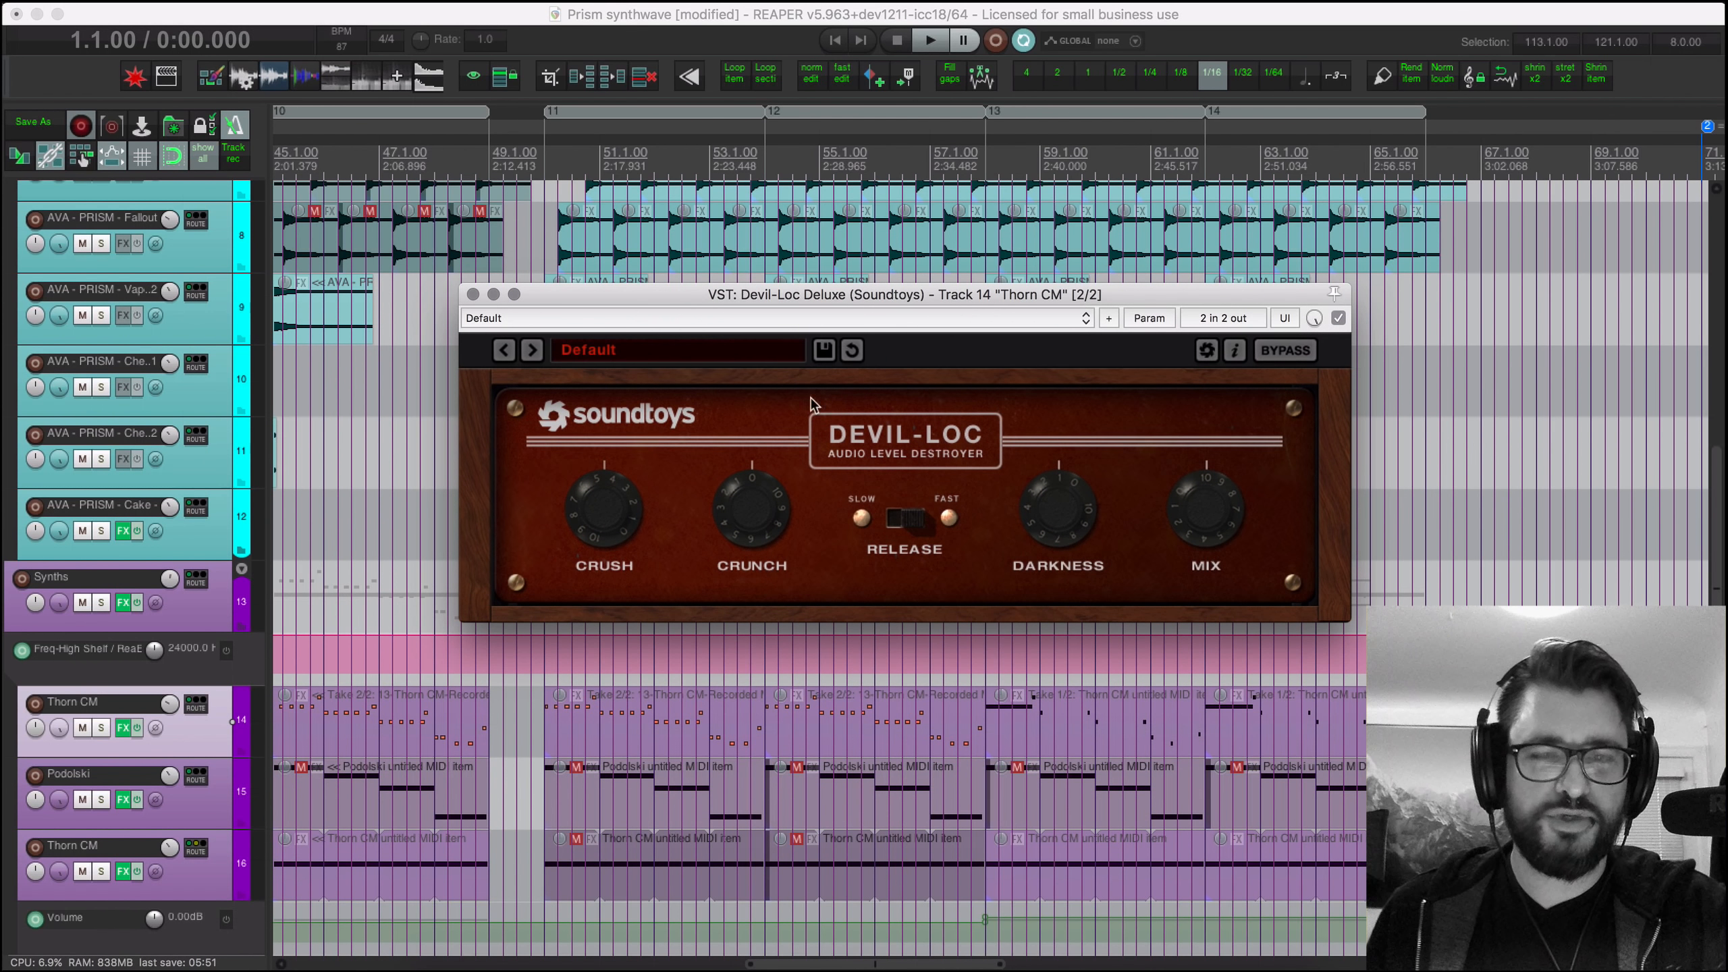
Step: Solo Thorn CM track 14 and play its ending from bar 65 with Devil-Loc bypassed
{"action": "left_click", "coordinate": [101, 728]}
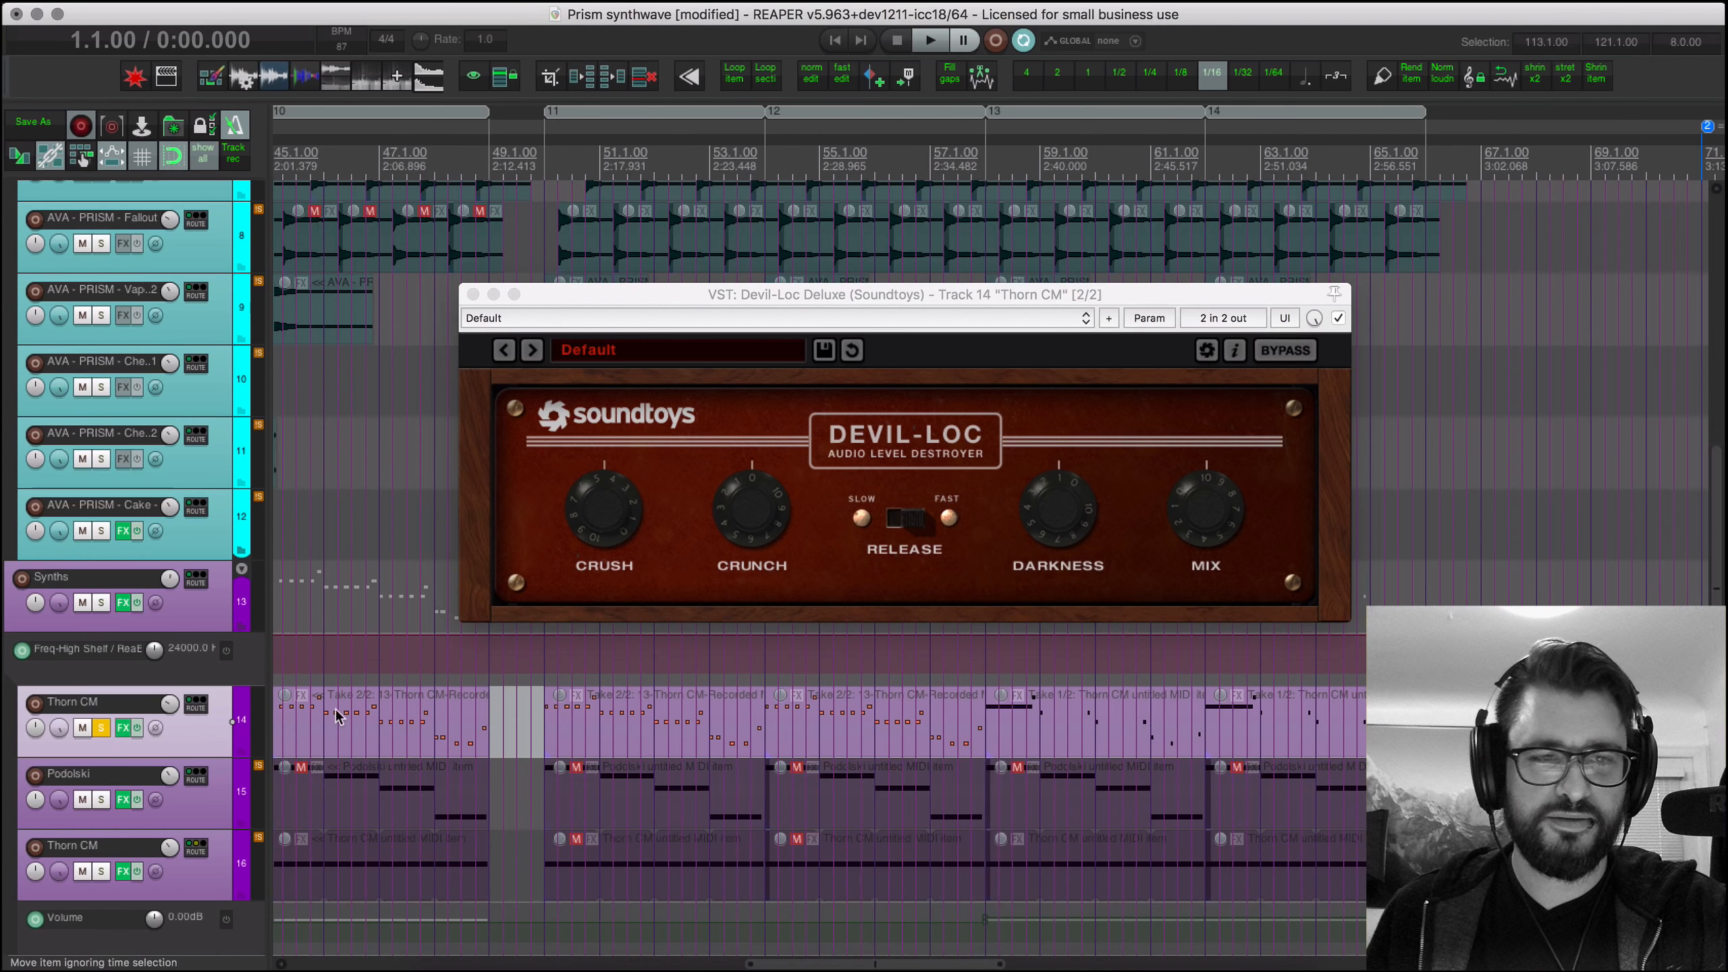
{"action": "left_click", "coordinate": [1358, 745]}
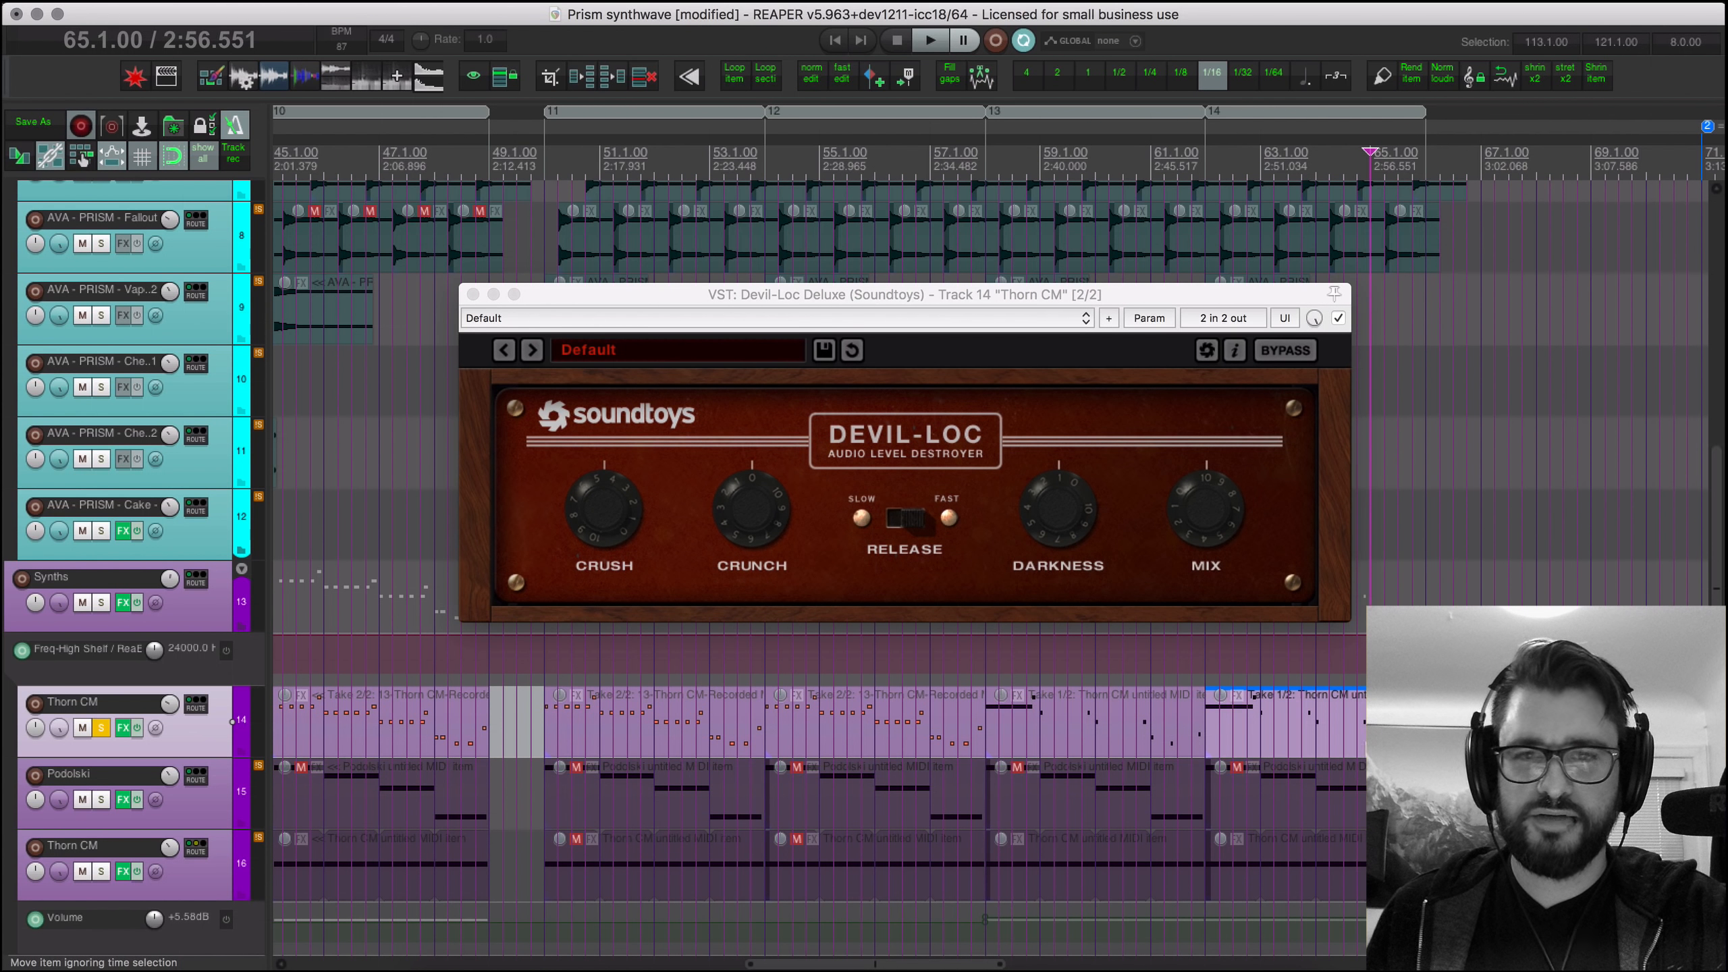
{"action": "left_click", "coordinate": [1295, 351]}
{"action": "key", "text": "space"}
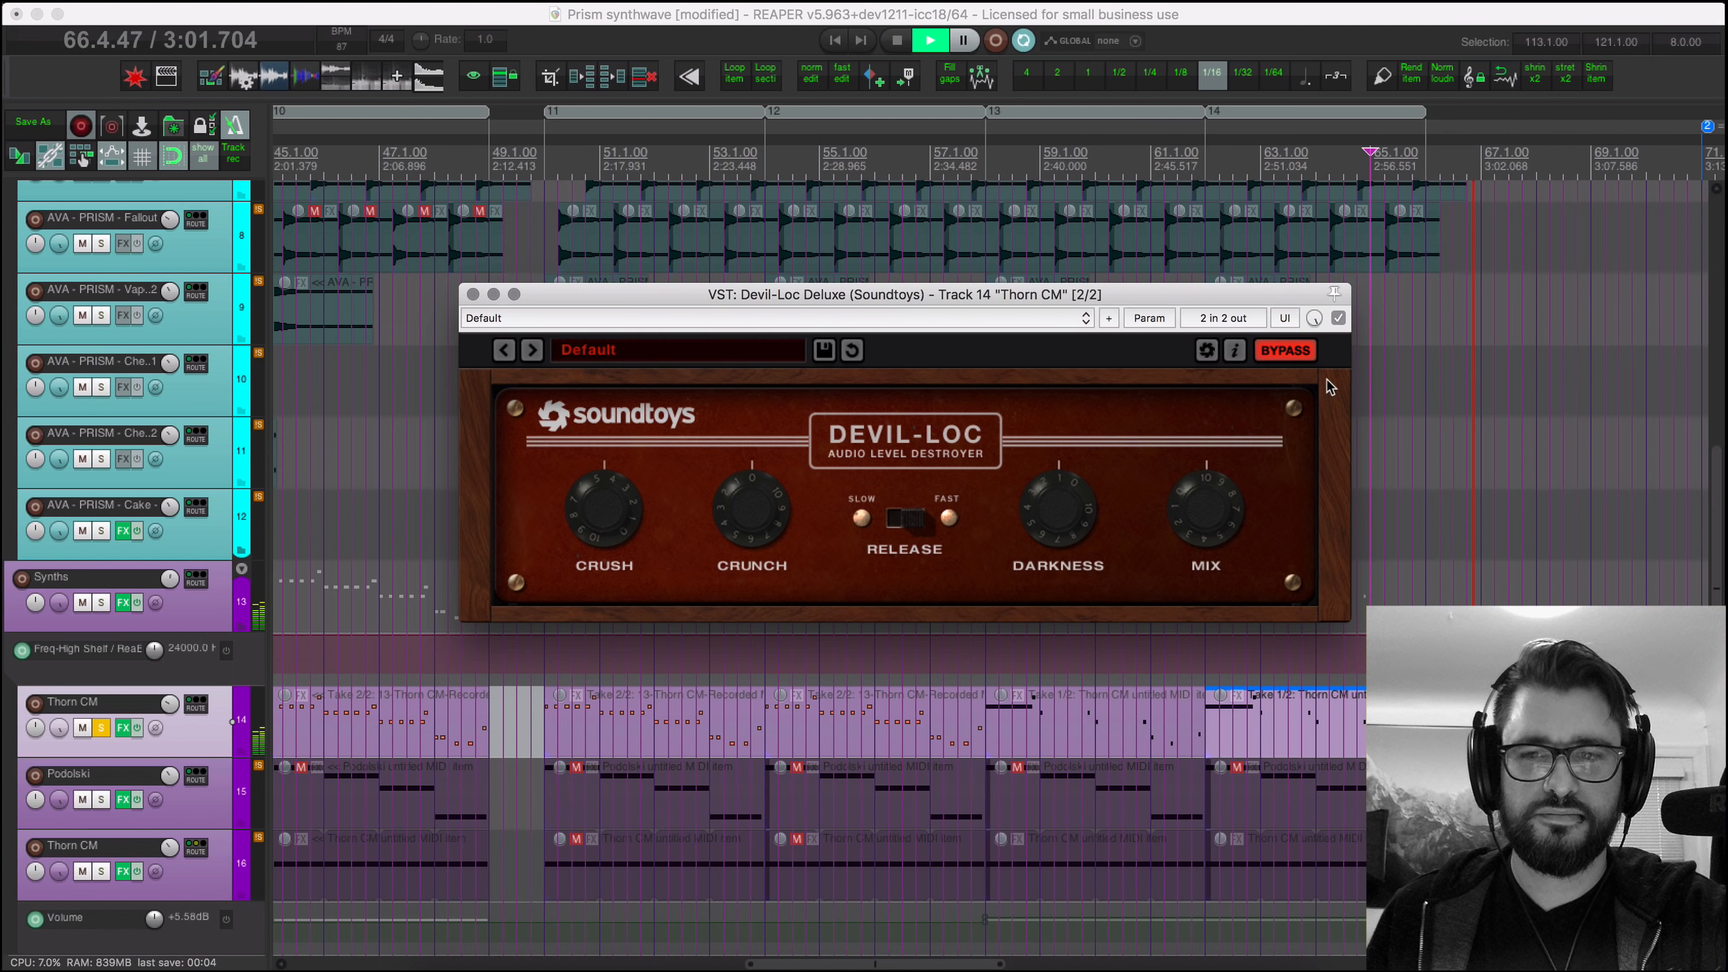
Step: Turn Devil-Loc's bypass off and play the Thorn CM ending again from 64.4 with the effect active
{"action": "left_click", "coordinate": [1301, 349]}
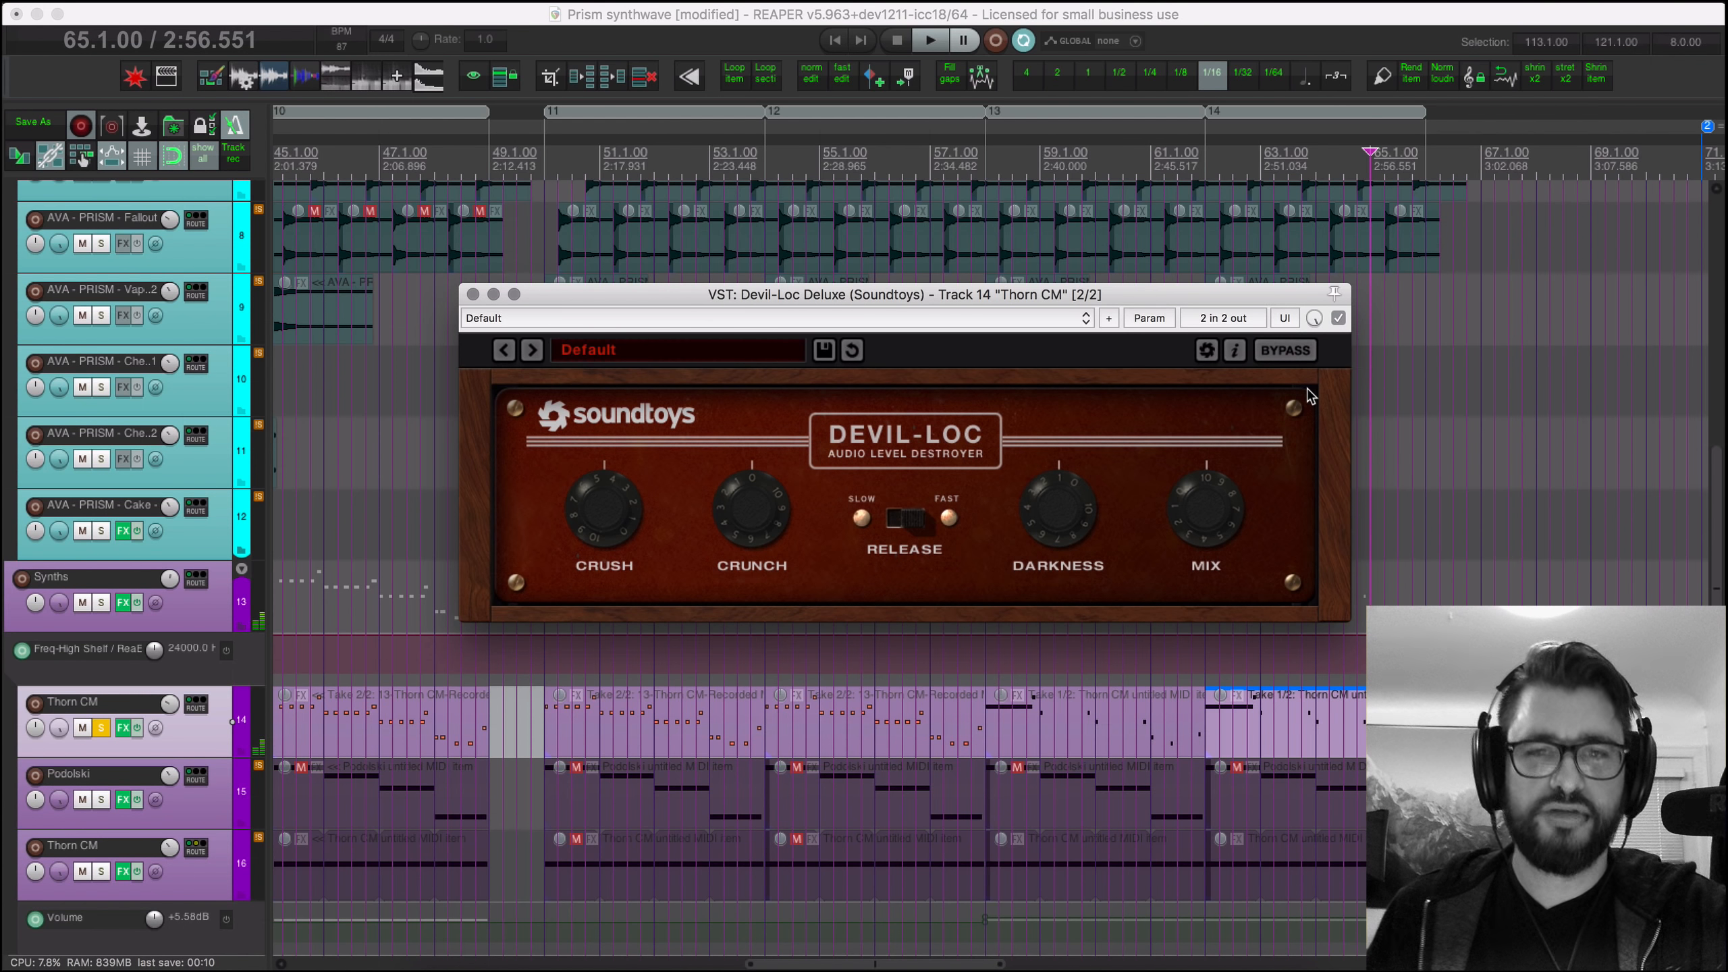
{"action": "left_click", "coordinate": [1356, 167]}
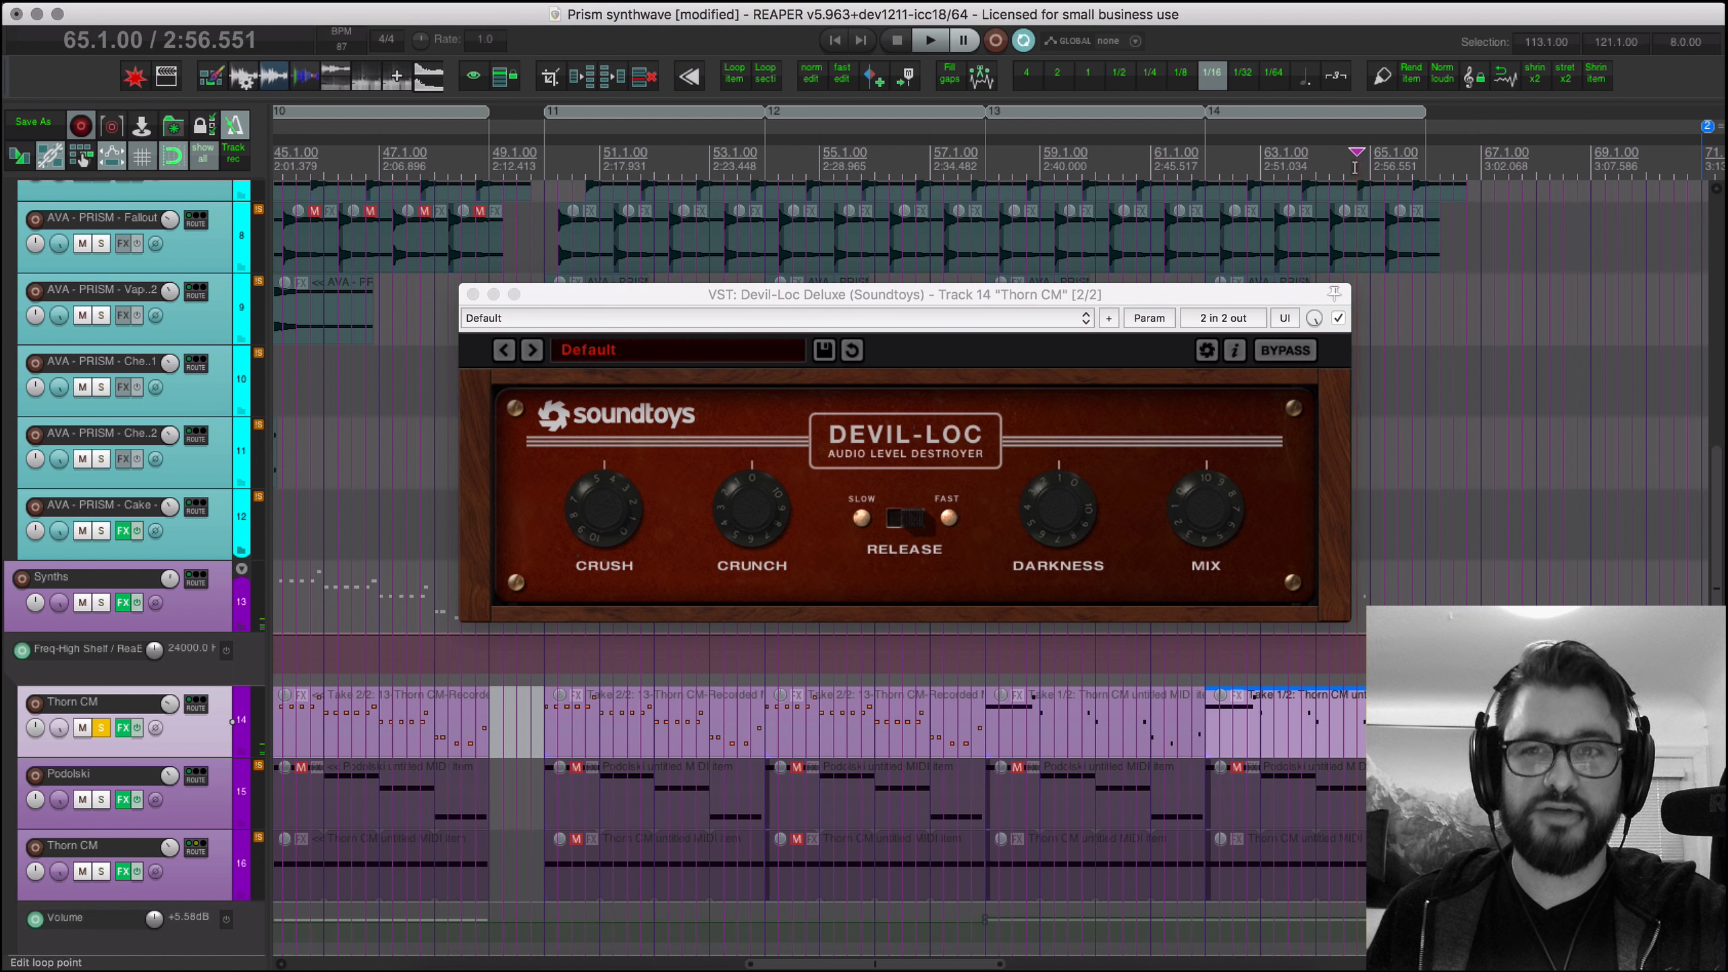
{"action": "key", "text": "space"}
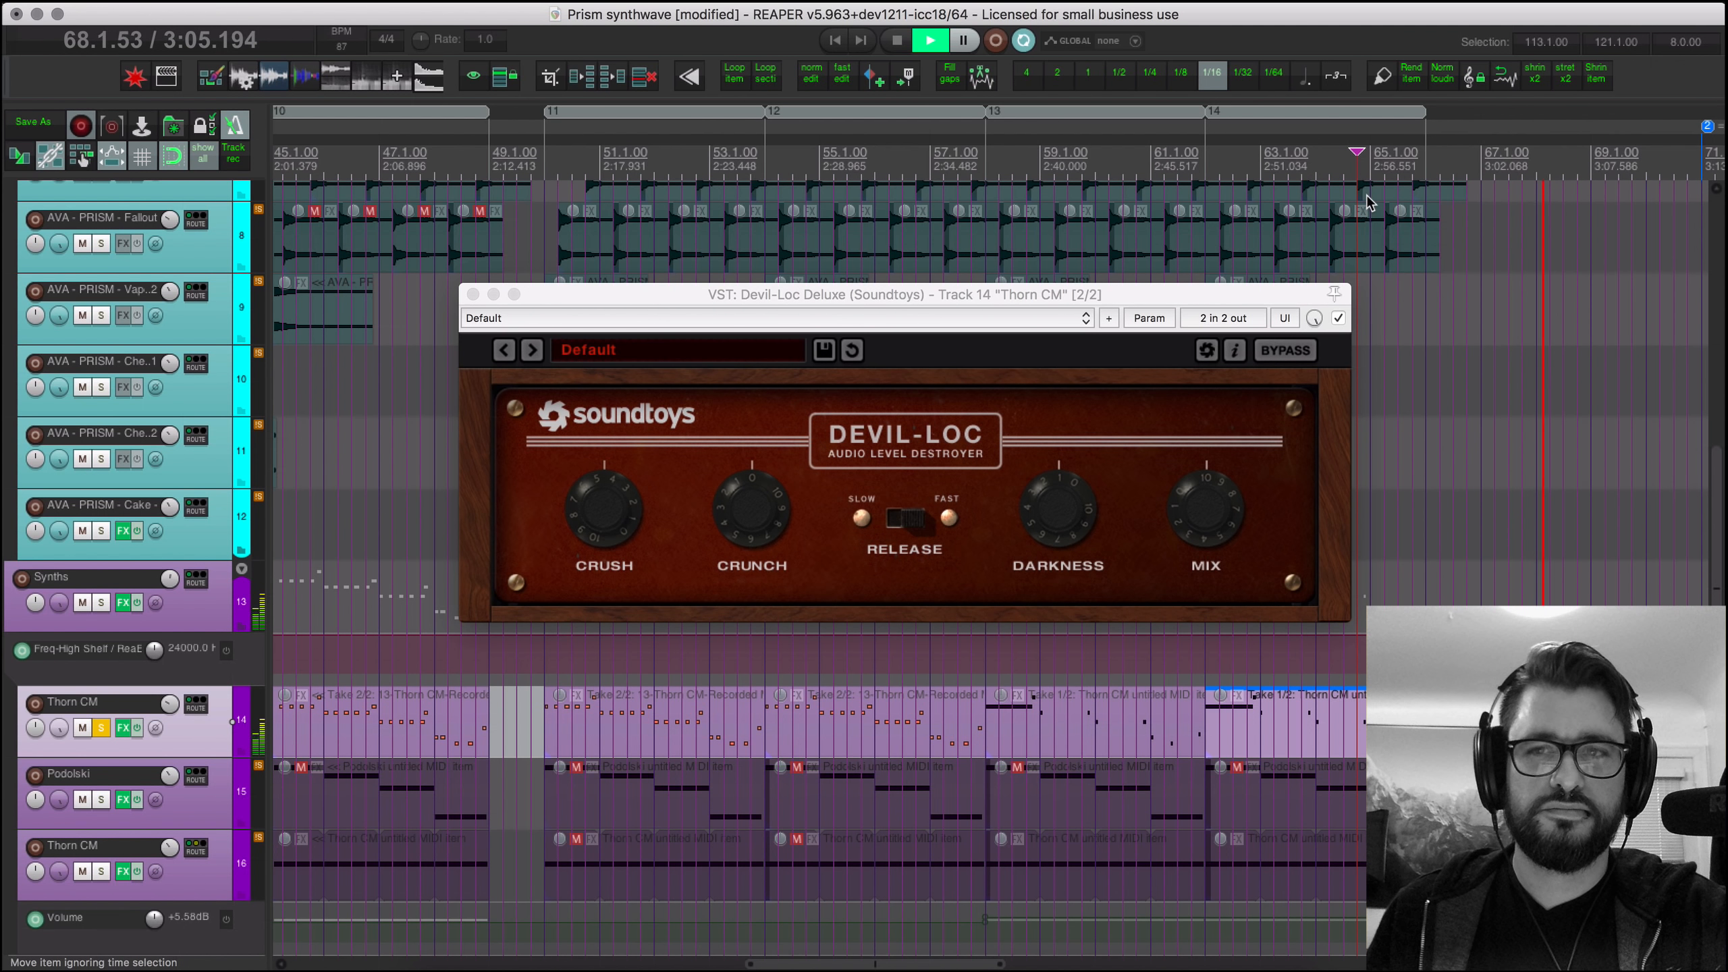
{"action": "key", "text": "space"}
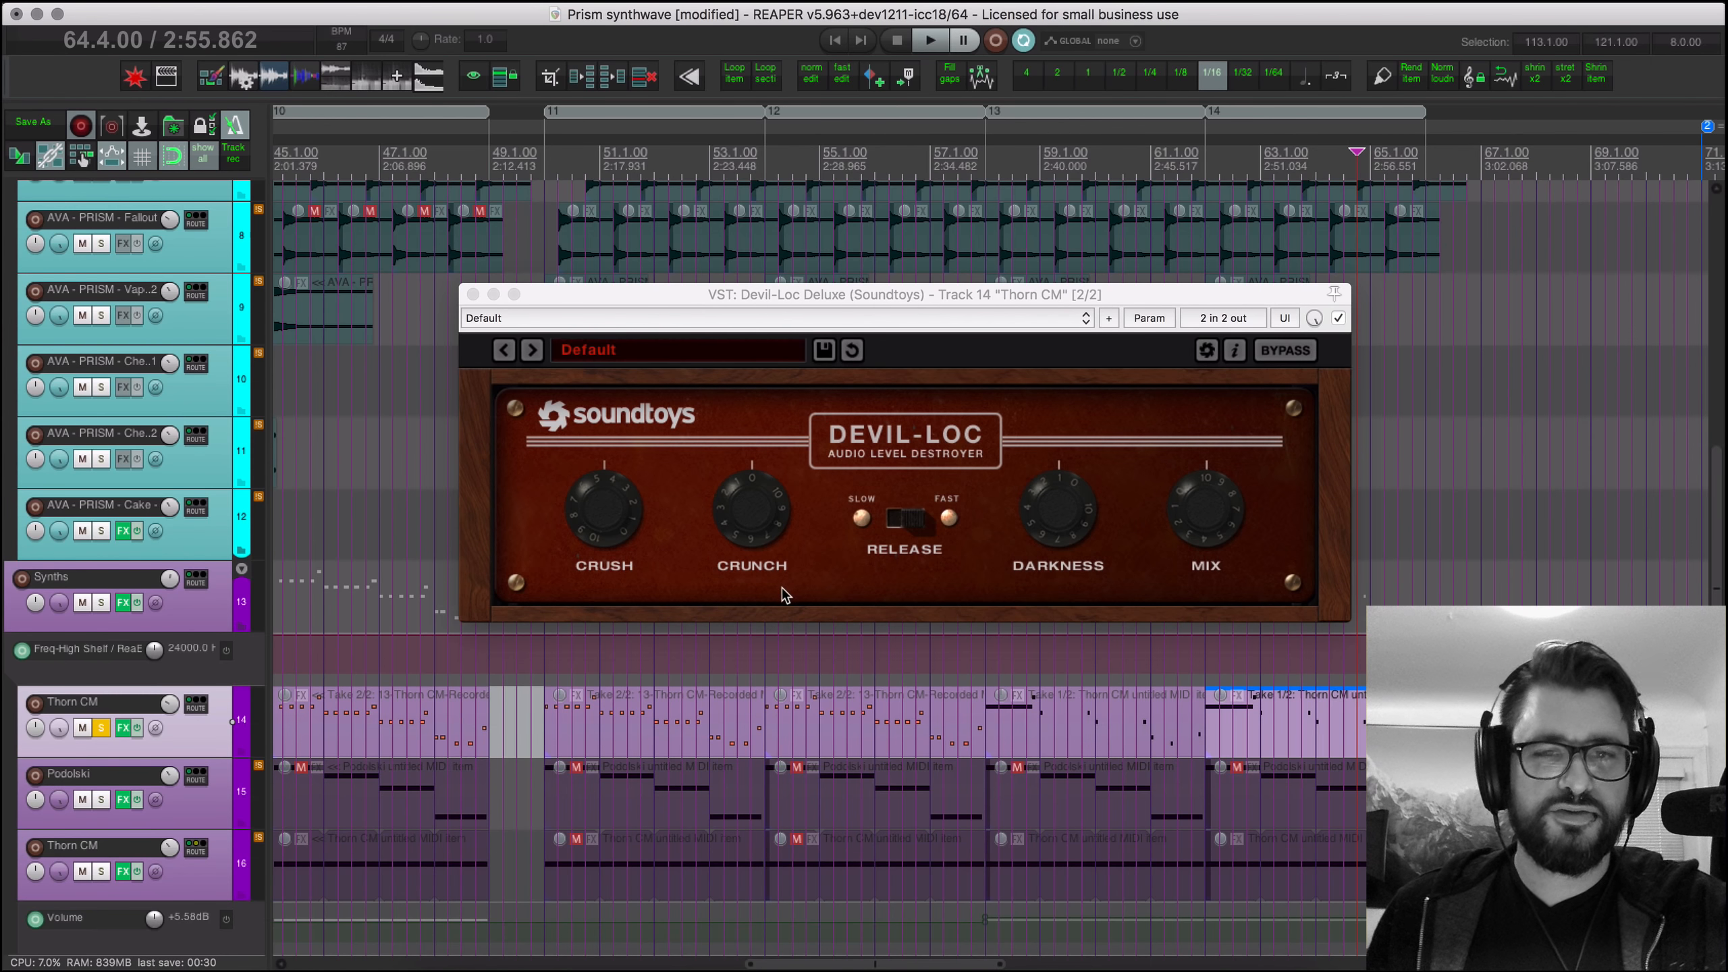
Step: Open the Thorn CM synth on track 14, view its PAD Keys sound and effects section, and close it
{"action": "right_click", "coordinate": [123, 730]}
{"action": "left_click", "coordinate": [137, 293]}
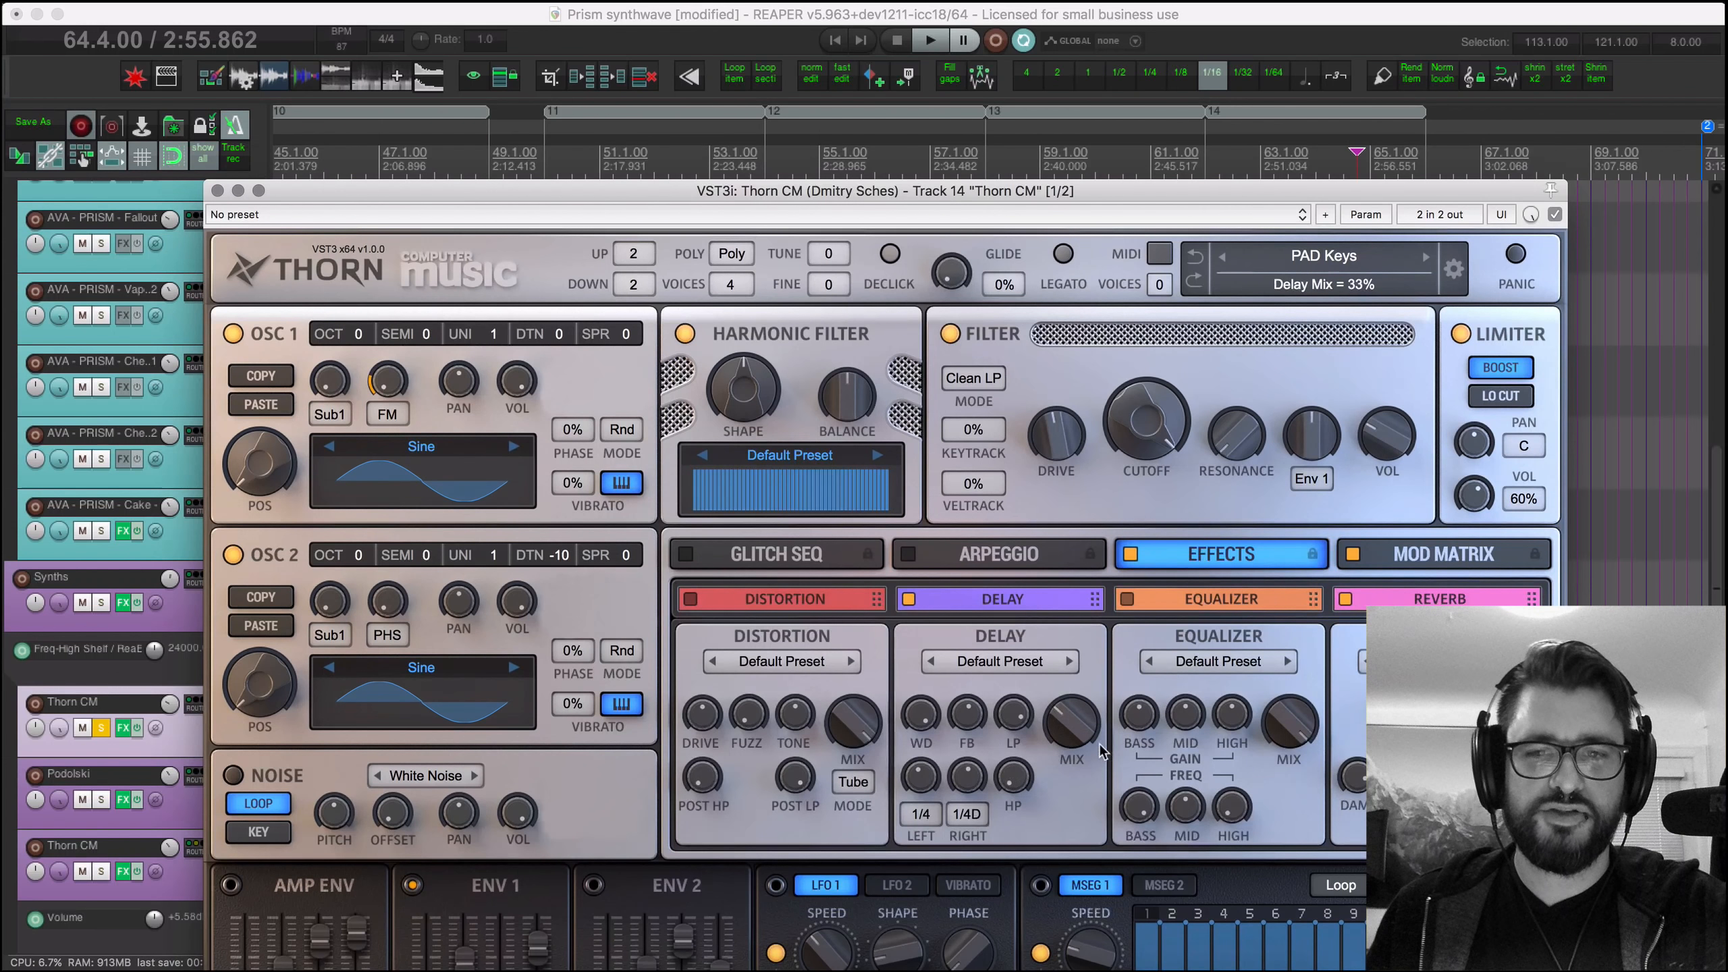
{"action": "left_click", "coordinate": [219, 191]}
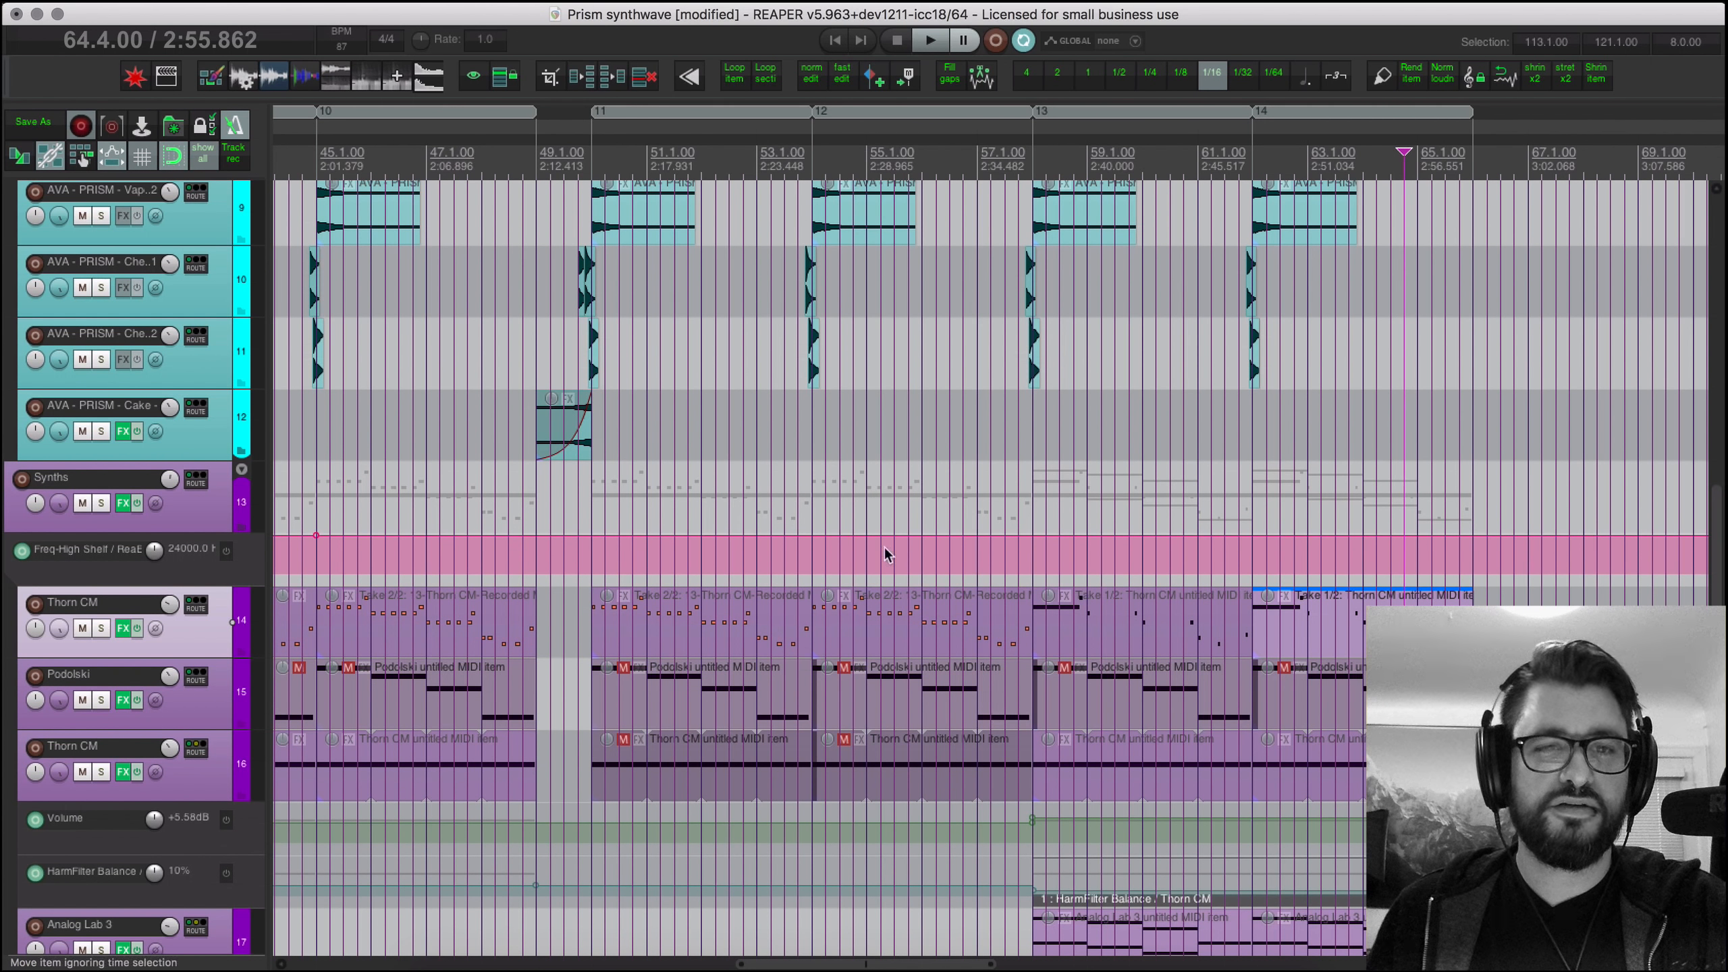
Step: Solo the Synths folder track and play the transition from bar 48 toward bar 50
{"action": "left_click", "coordinate": [472, 508]}
{"action": "left_click", "coordinate": [486, 511]}
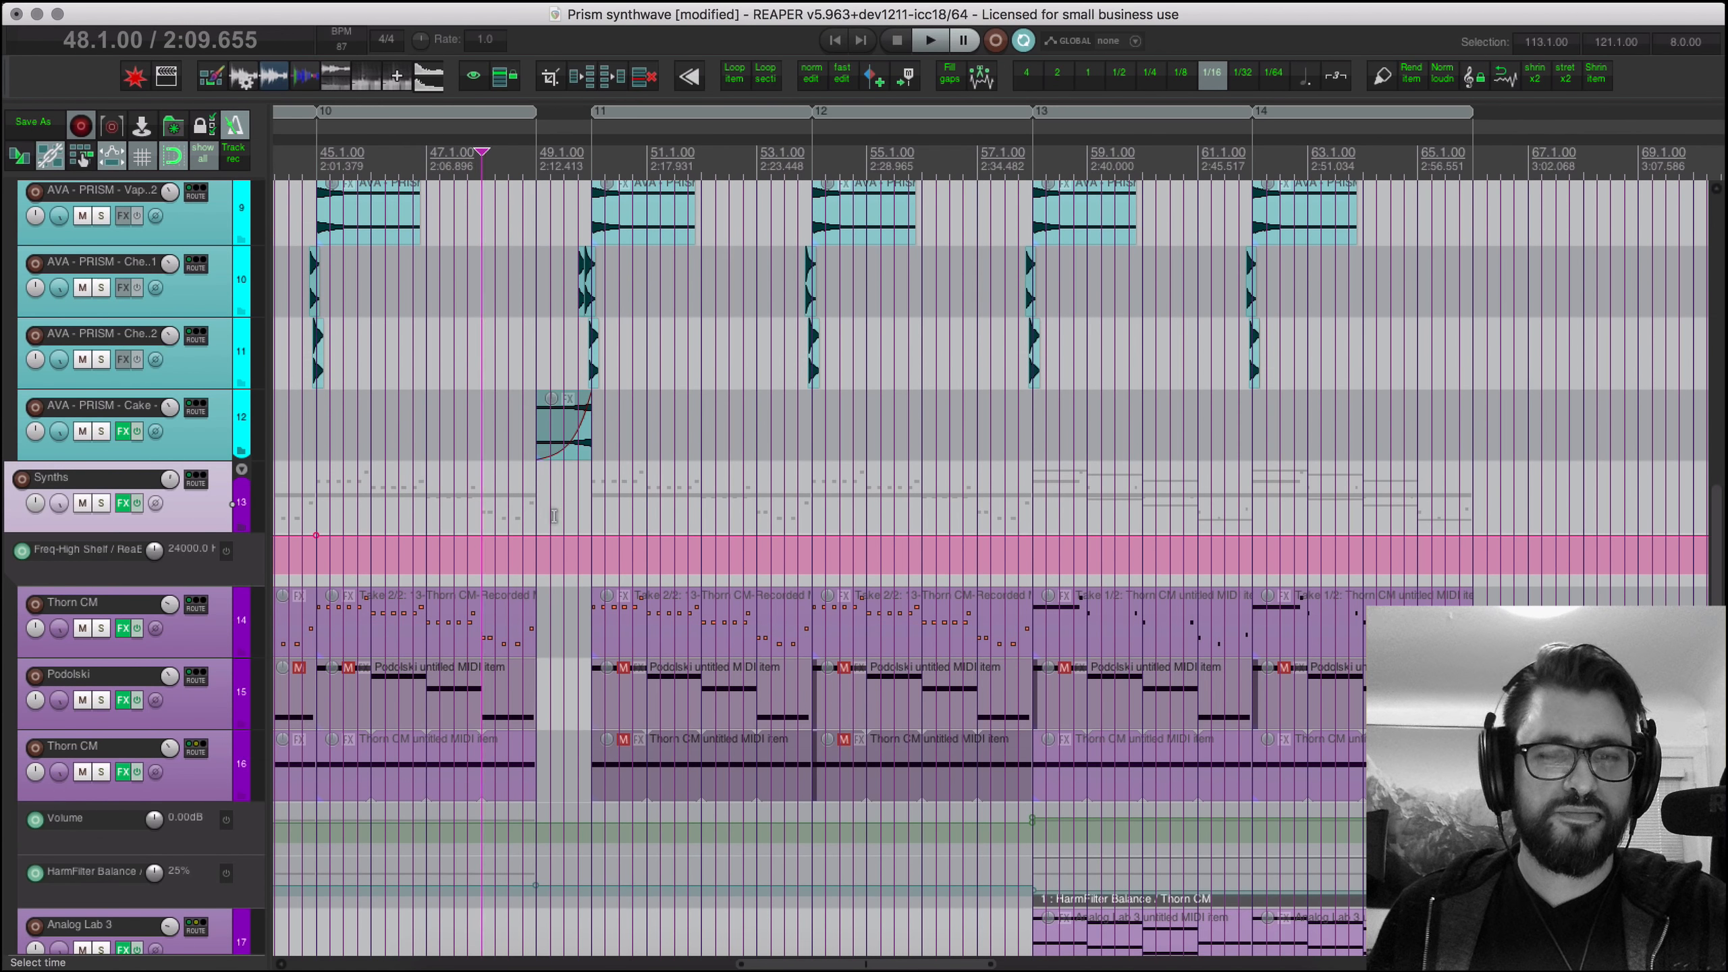
{"action": "scroll", "coordinate": [604, 523], "scroll_direction": "up", "scroll_amount": 5}
{"action": "scroll", "coordinate": [607, 525], "scroll_direction": "right", "scroll_amount": 6}
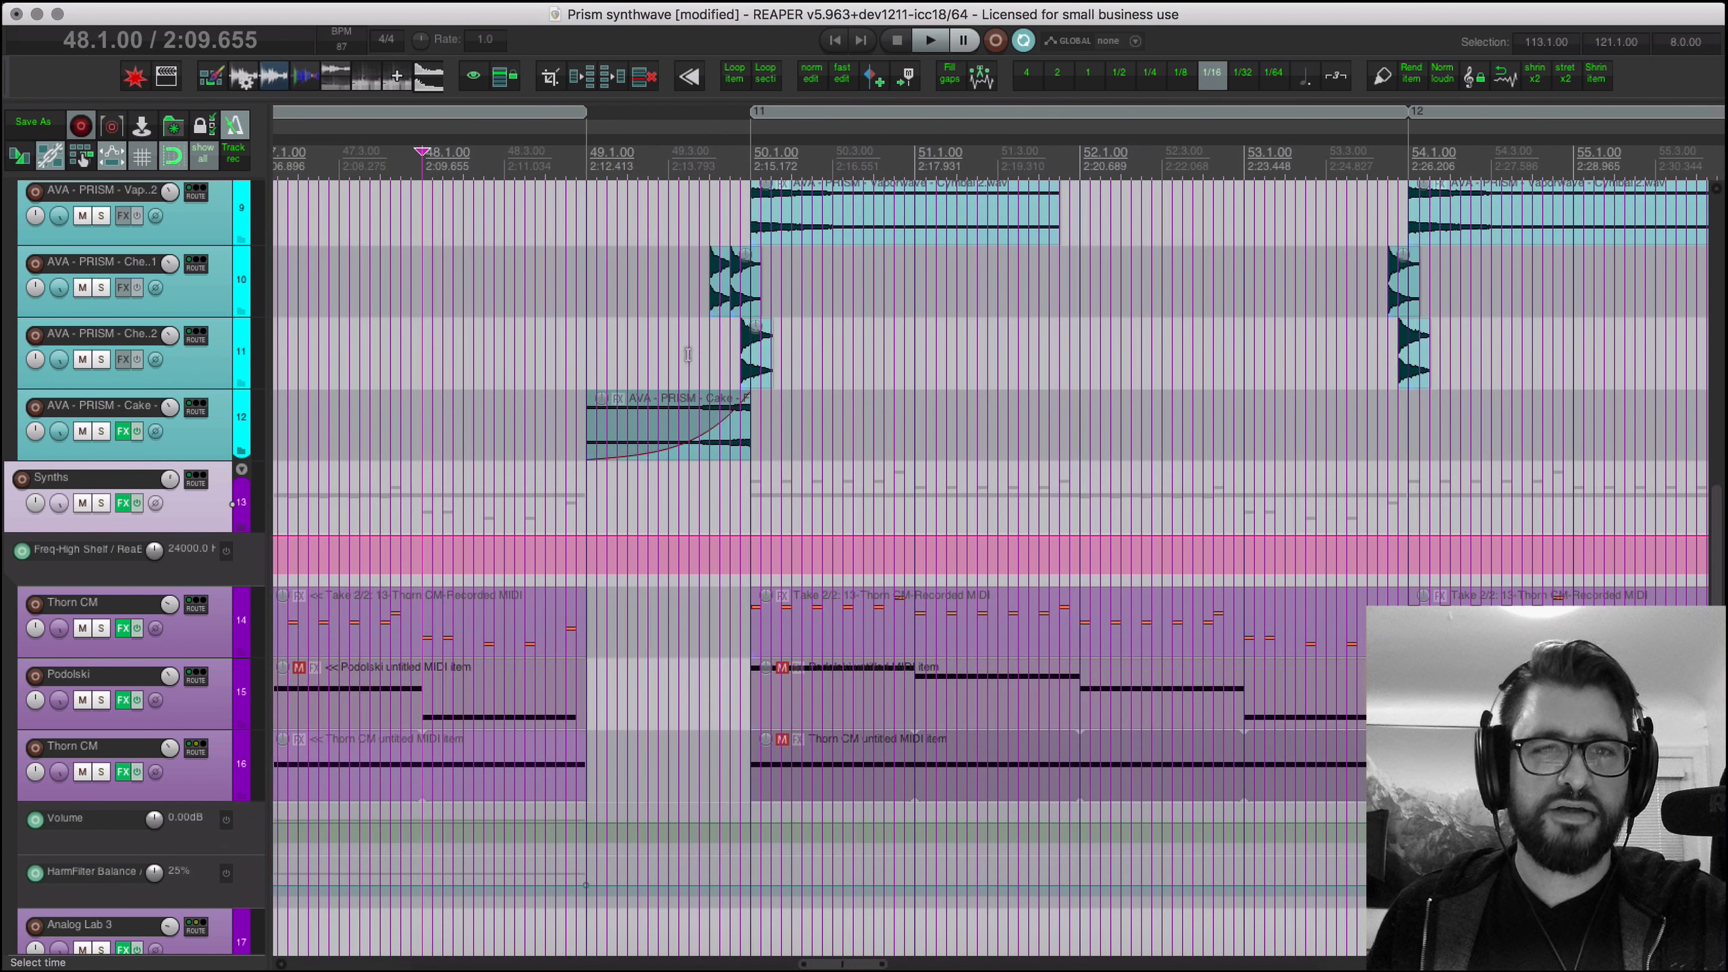
{"action": "left_click", "coordinate": [102, 504]}
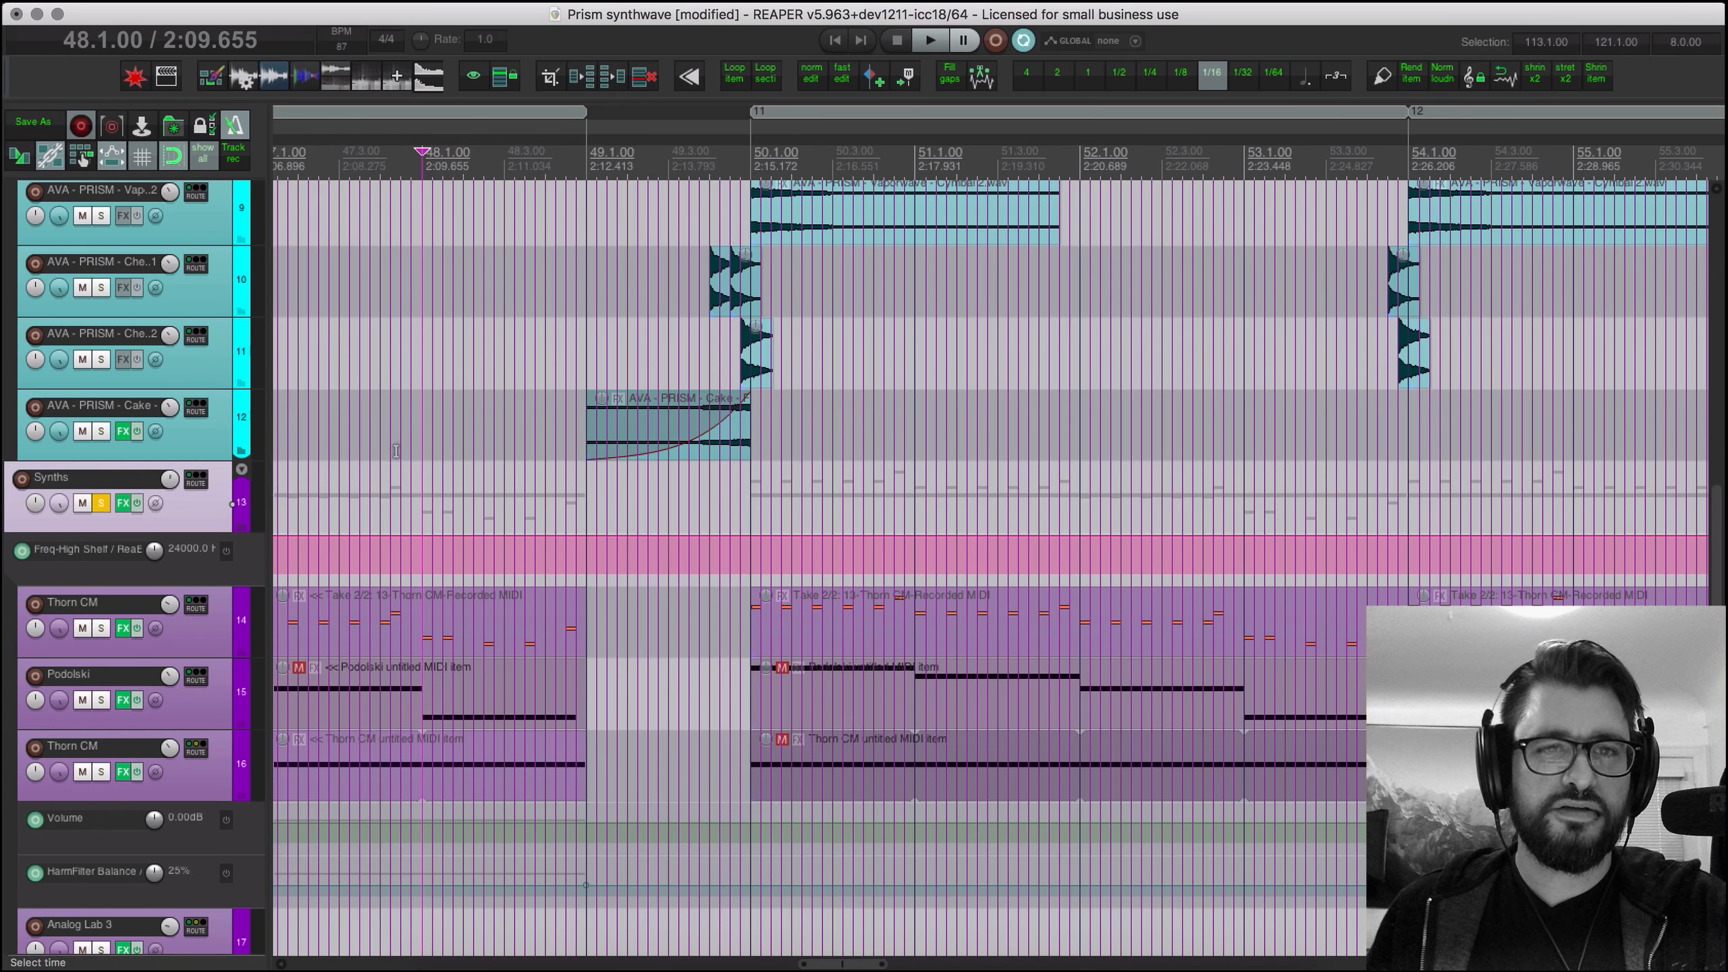
{"action": "key", "text": "space"}
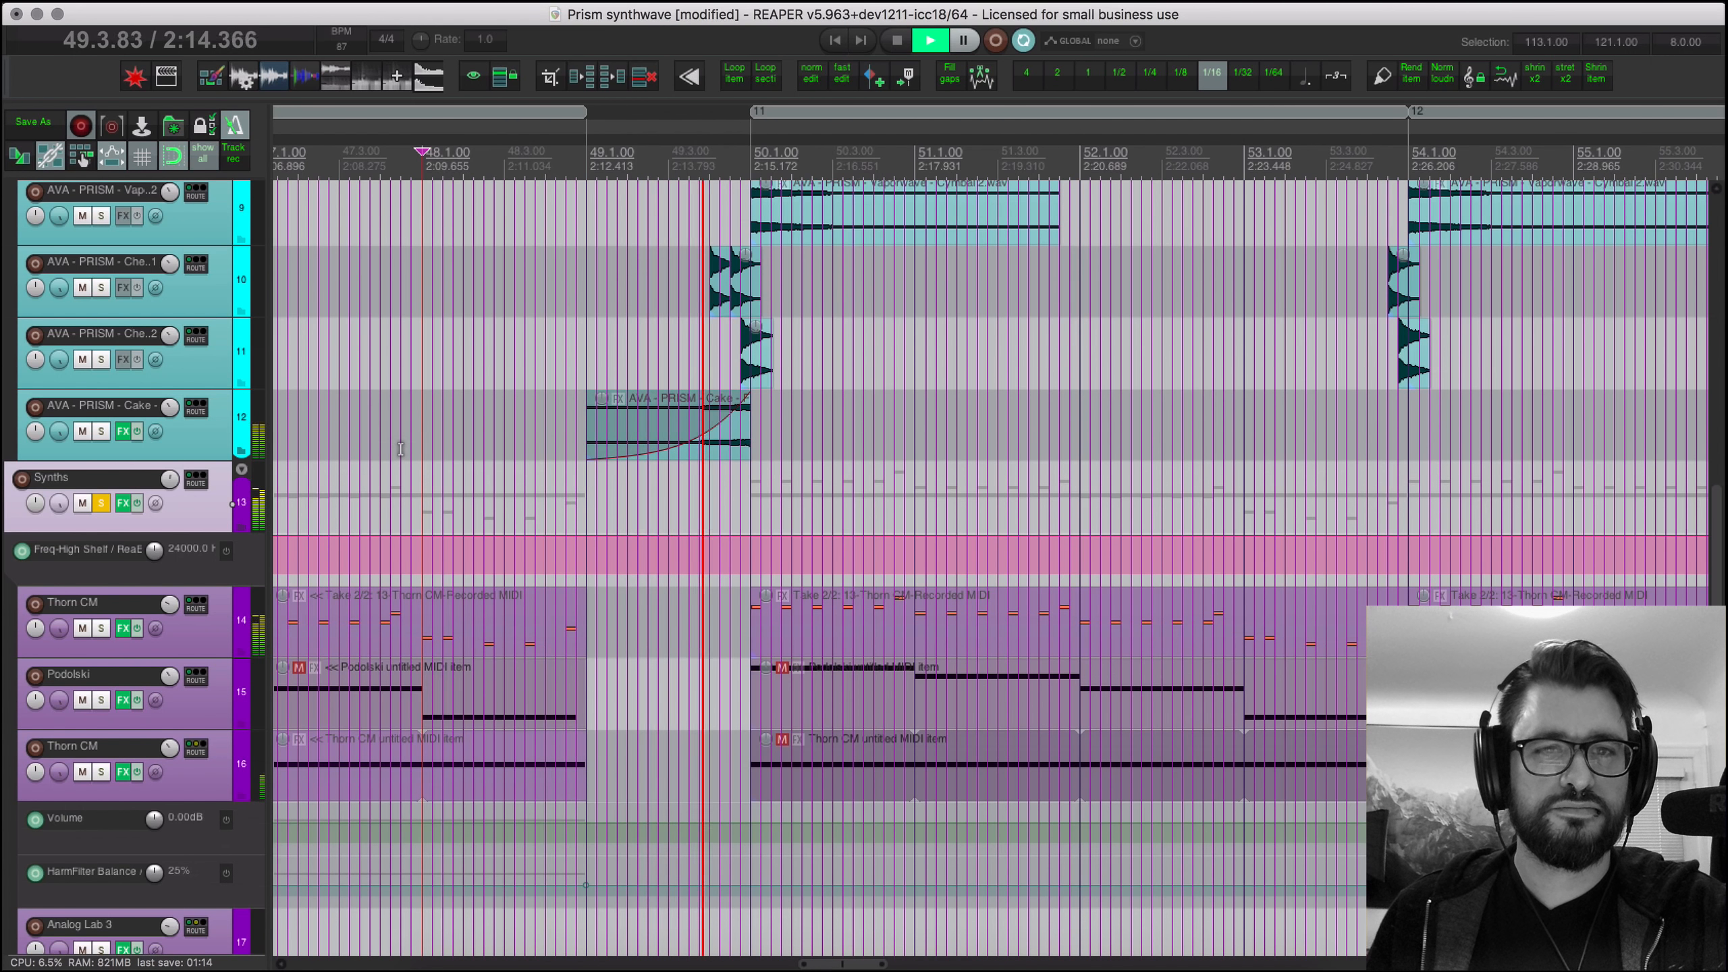
{"action": "key", "text": "space"}
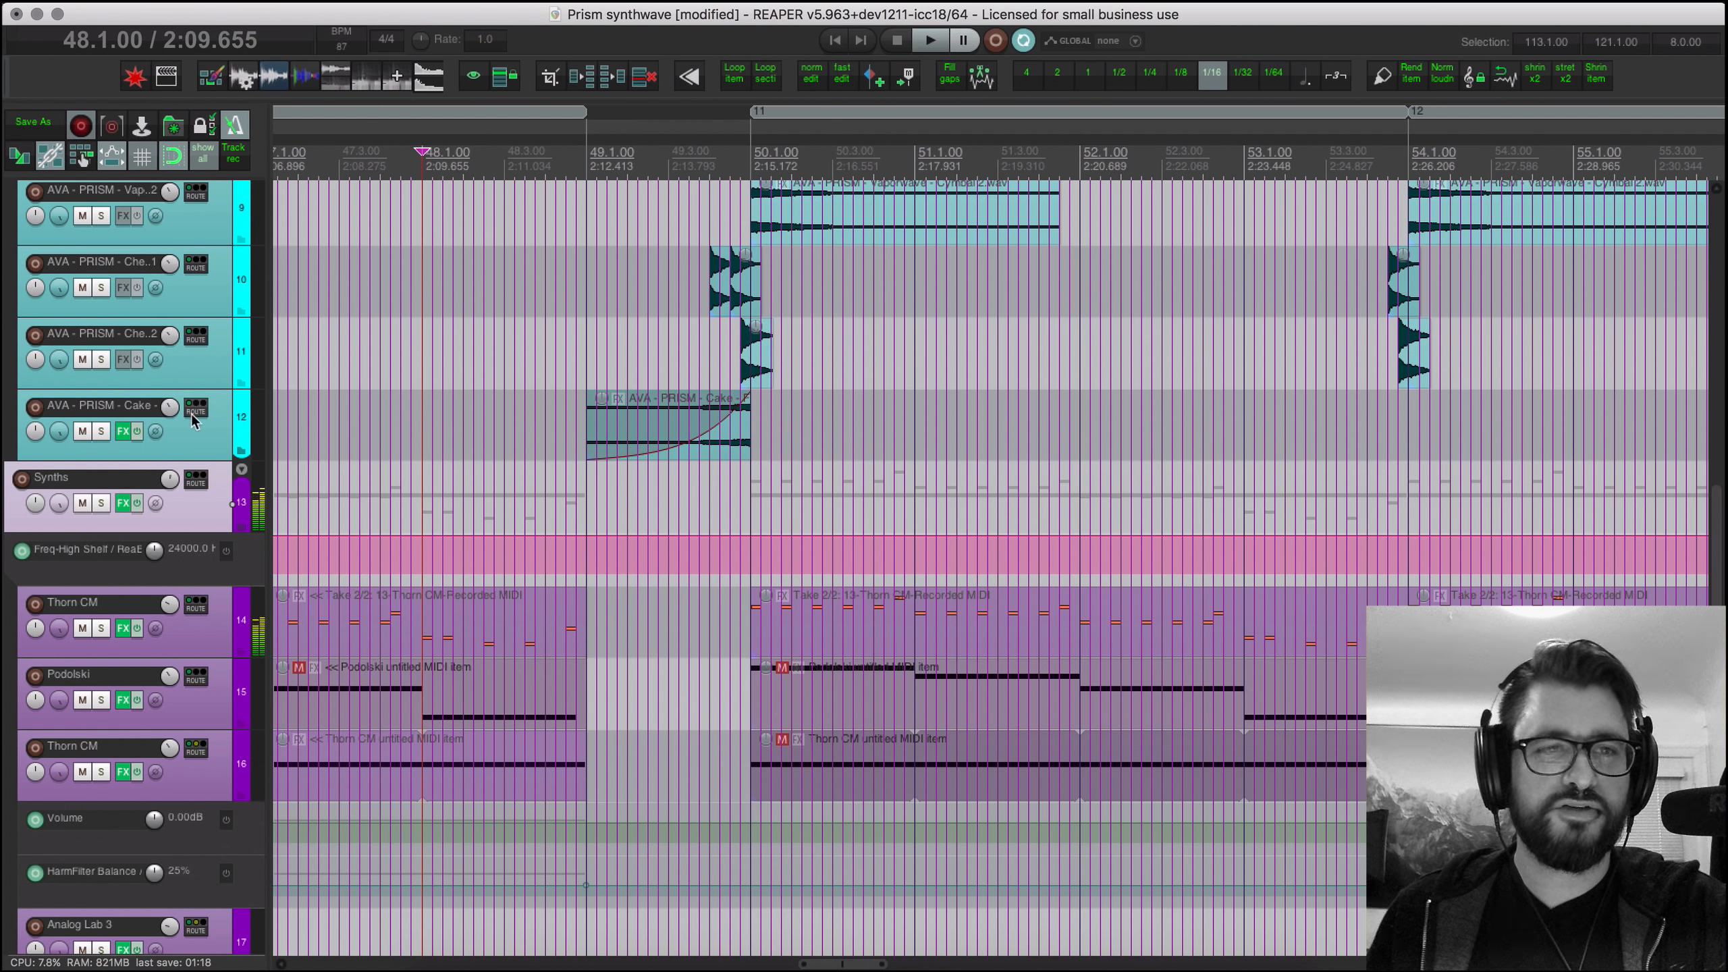
Step: Solo Cake track 12, play its FX Huge Clap item from bar 49, and unsolo the track
{"action": "scroll", "coordinate": [161, 490], "scroll_direction": "up", "scroll_amount": 1}
{"action": "left_click", "coordinate": [101, 514]}
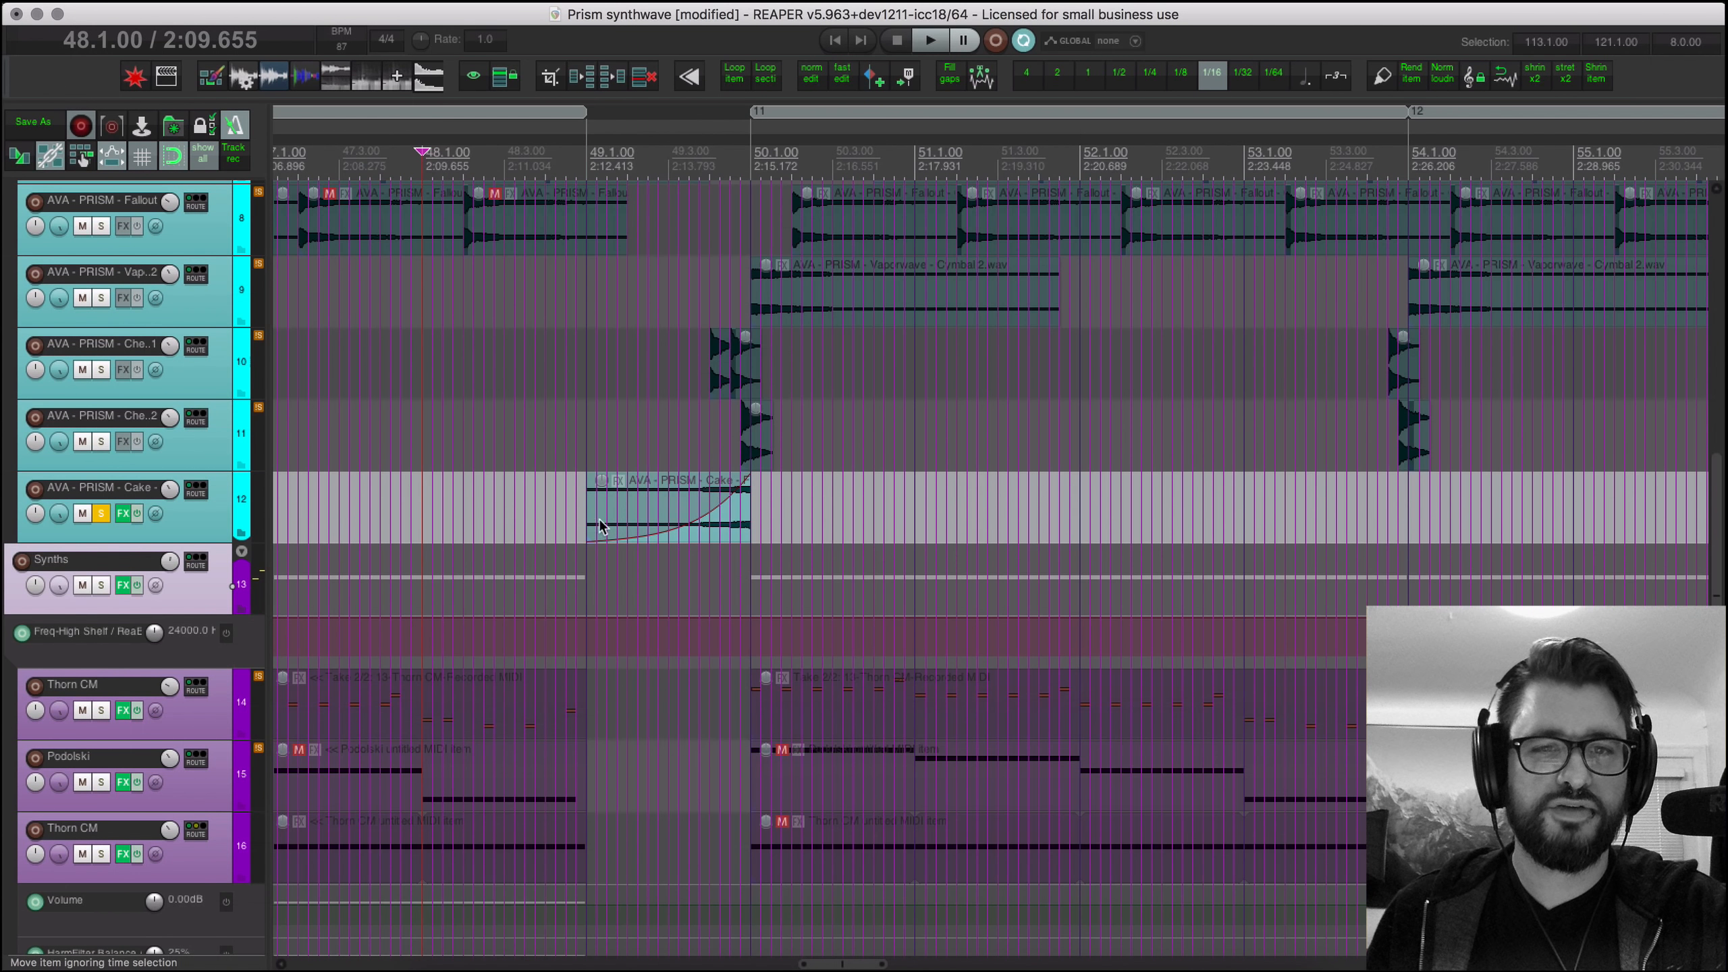
{"action": "left_click", "coordinate": [697, 518]}
{"action": "left_click", "coordinate": [726, 524]}
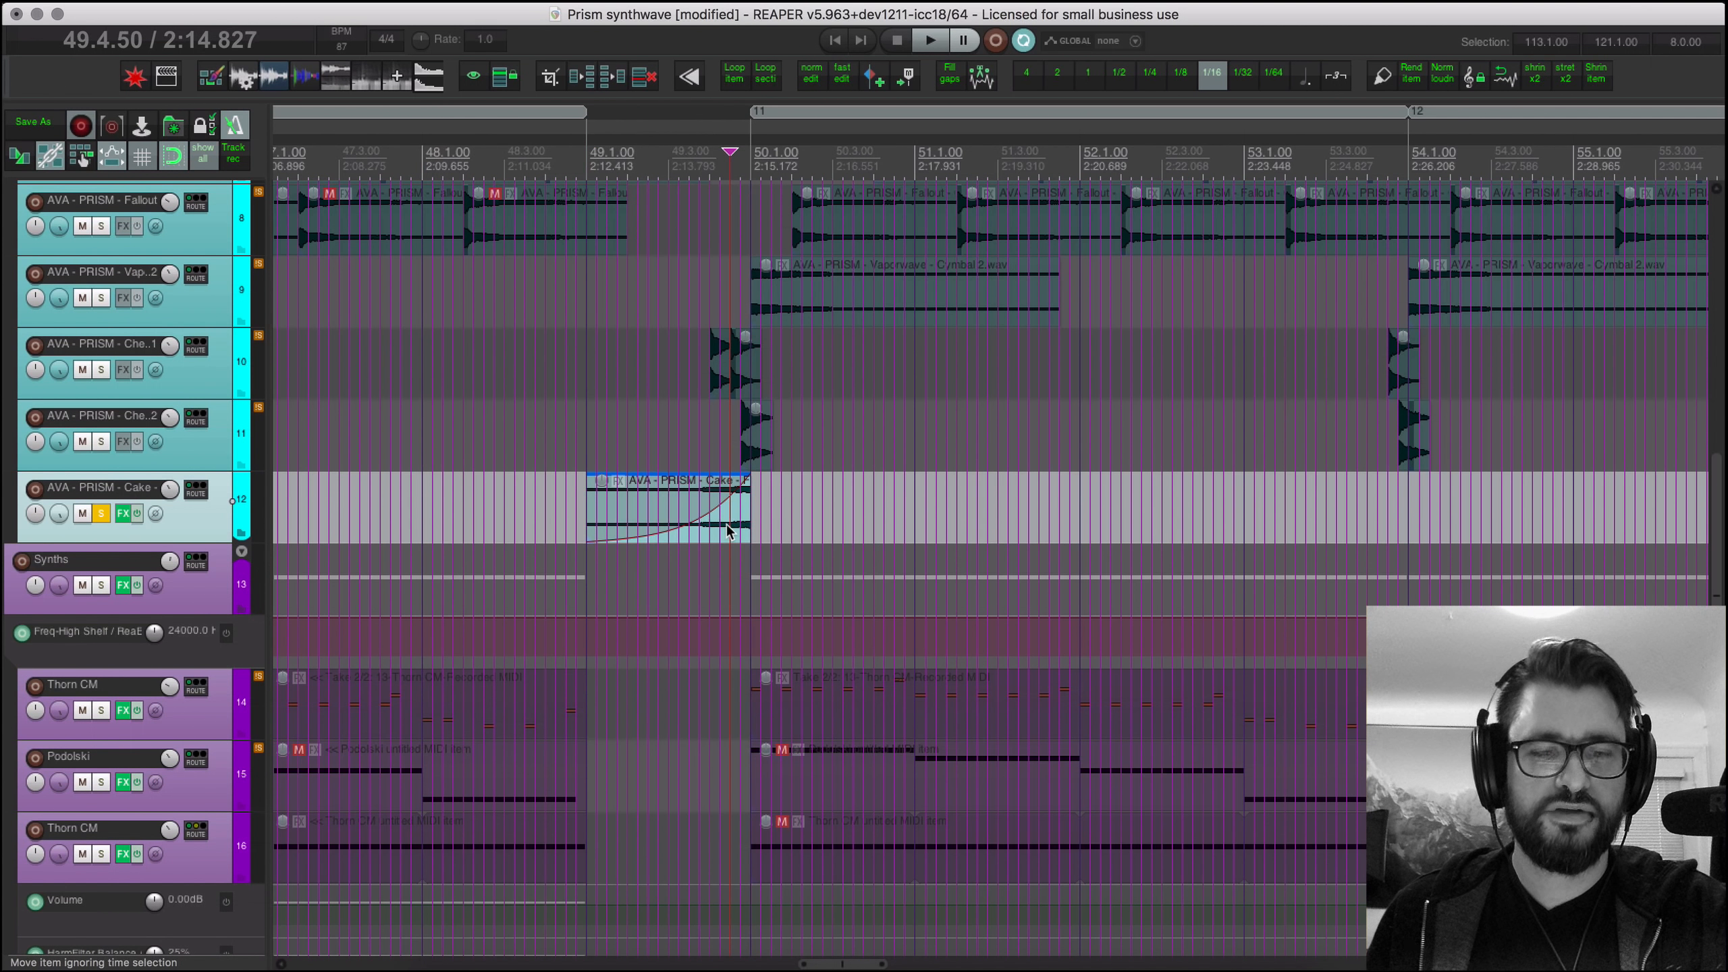
{"action": "scroll", "coordinate": [727, 523], "scroll_direction": "up", "scroll_amount": 4}
{"action": "scroll", "coordinate": [727, 523], "scroll_direction": "up", "scroll_amount": 1}
{"action": "scroll", "coordinate": [726, 522], "scroll_direction": "down", "scroll_amount": 4}
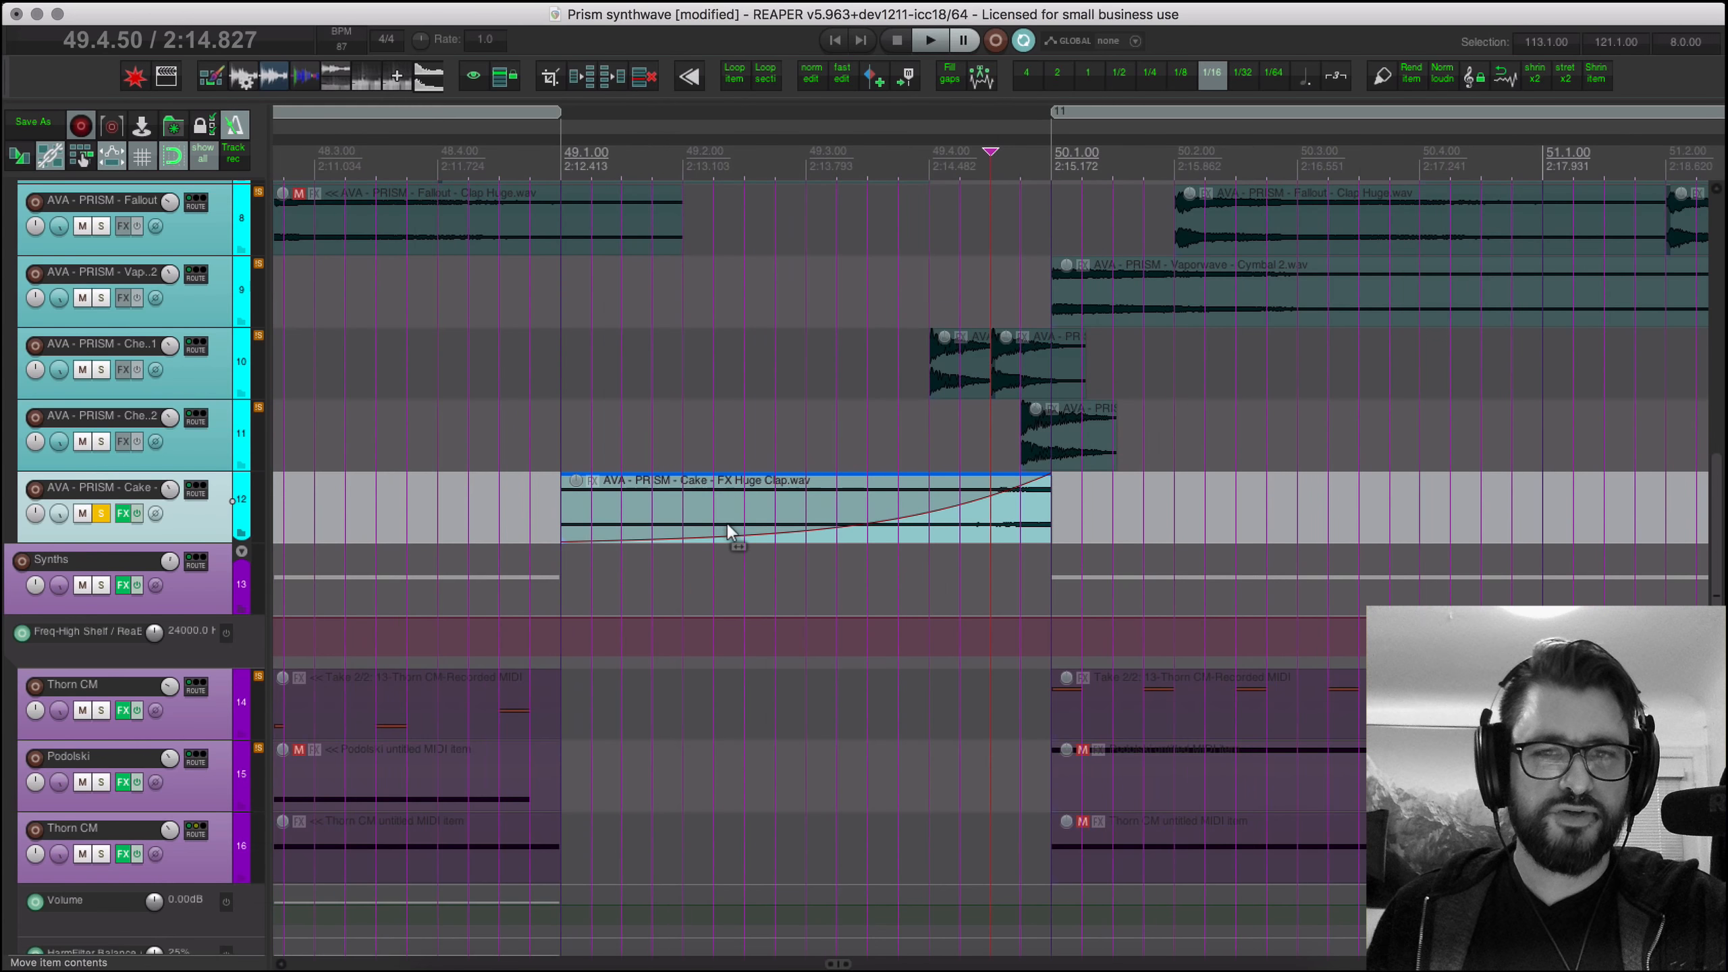
{"action": "left_click", "coordinate": [607, 439]}
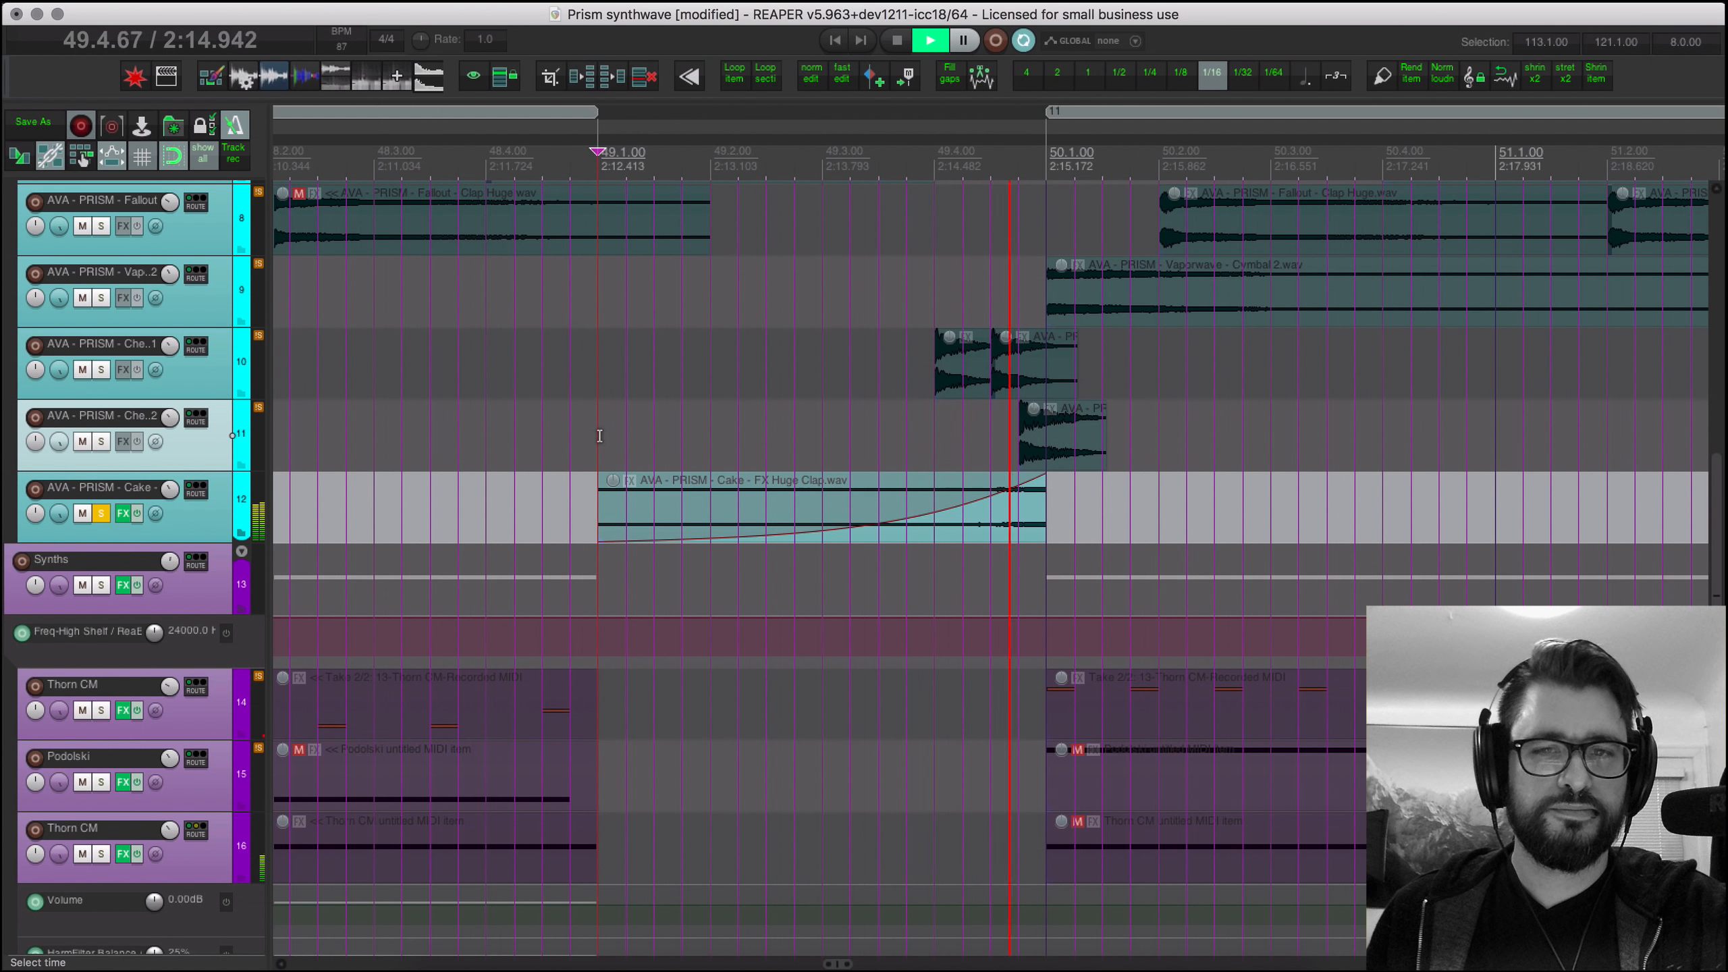
{"action": "key", "text": "space"}
{"action": "left_click", "coordinate": [102, 515]}
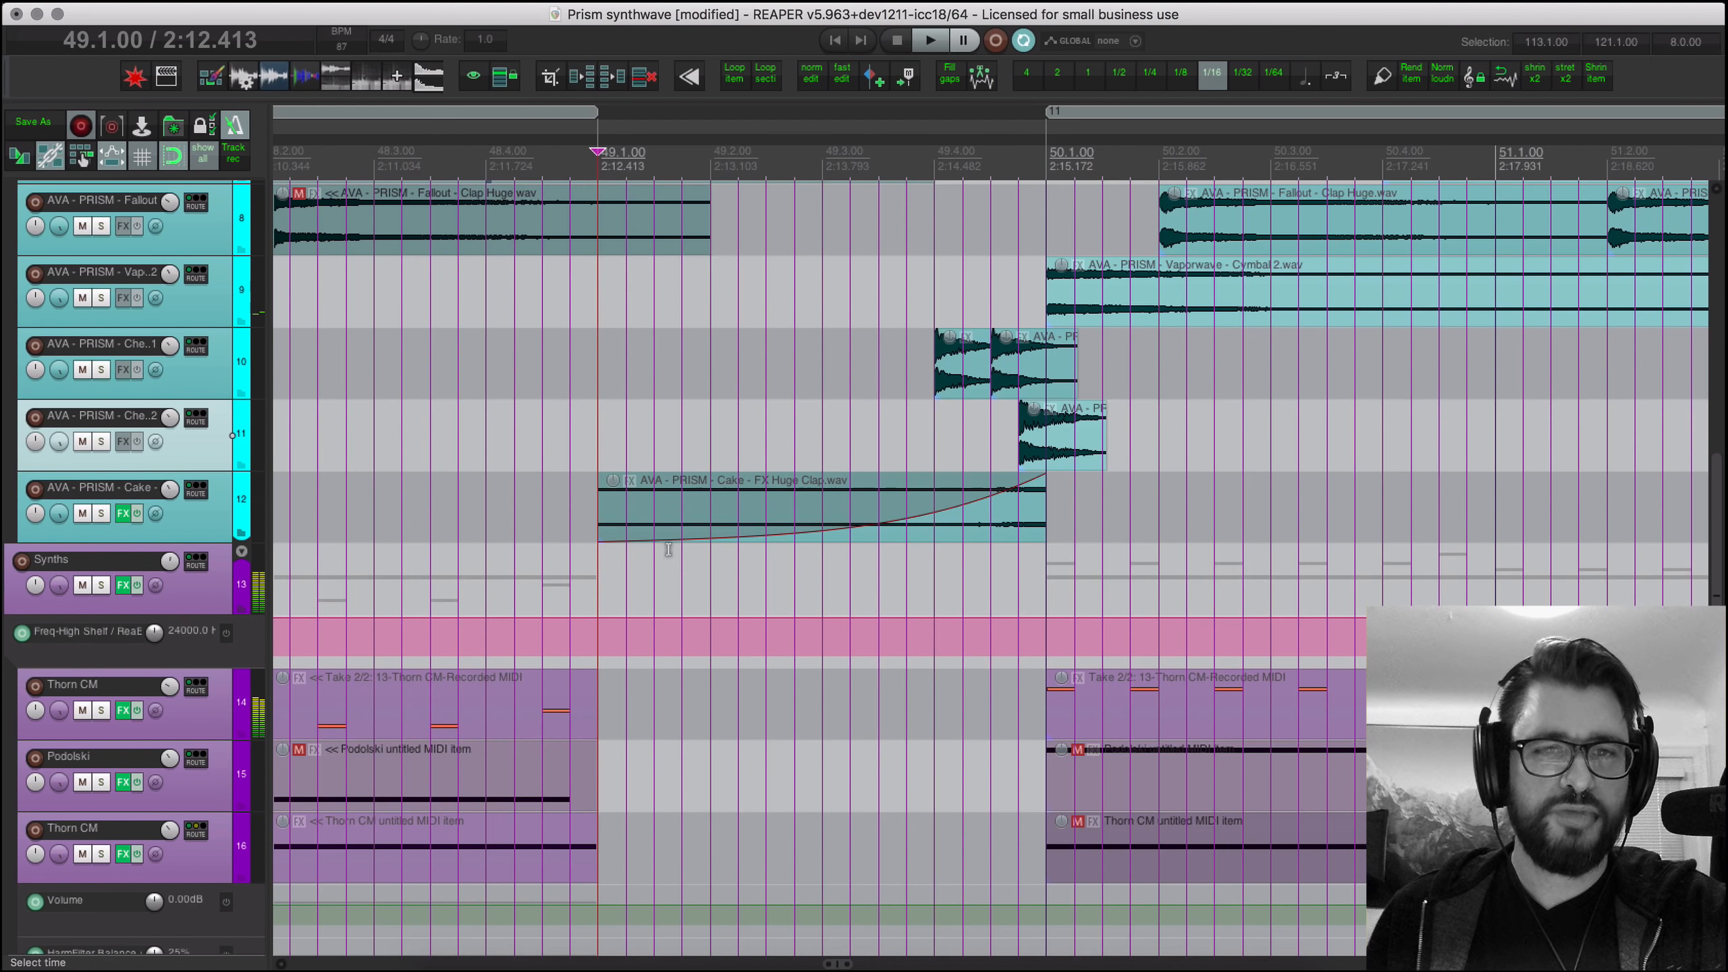
Step: Extend the FX Huge Clap item's start back to 48.2 with its fade-in reaching the item's end at bar 50, and play the transition
{"action": "left_click_drag", "start_coordinate": [599, 509], "coordinate": [622, 605]}
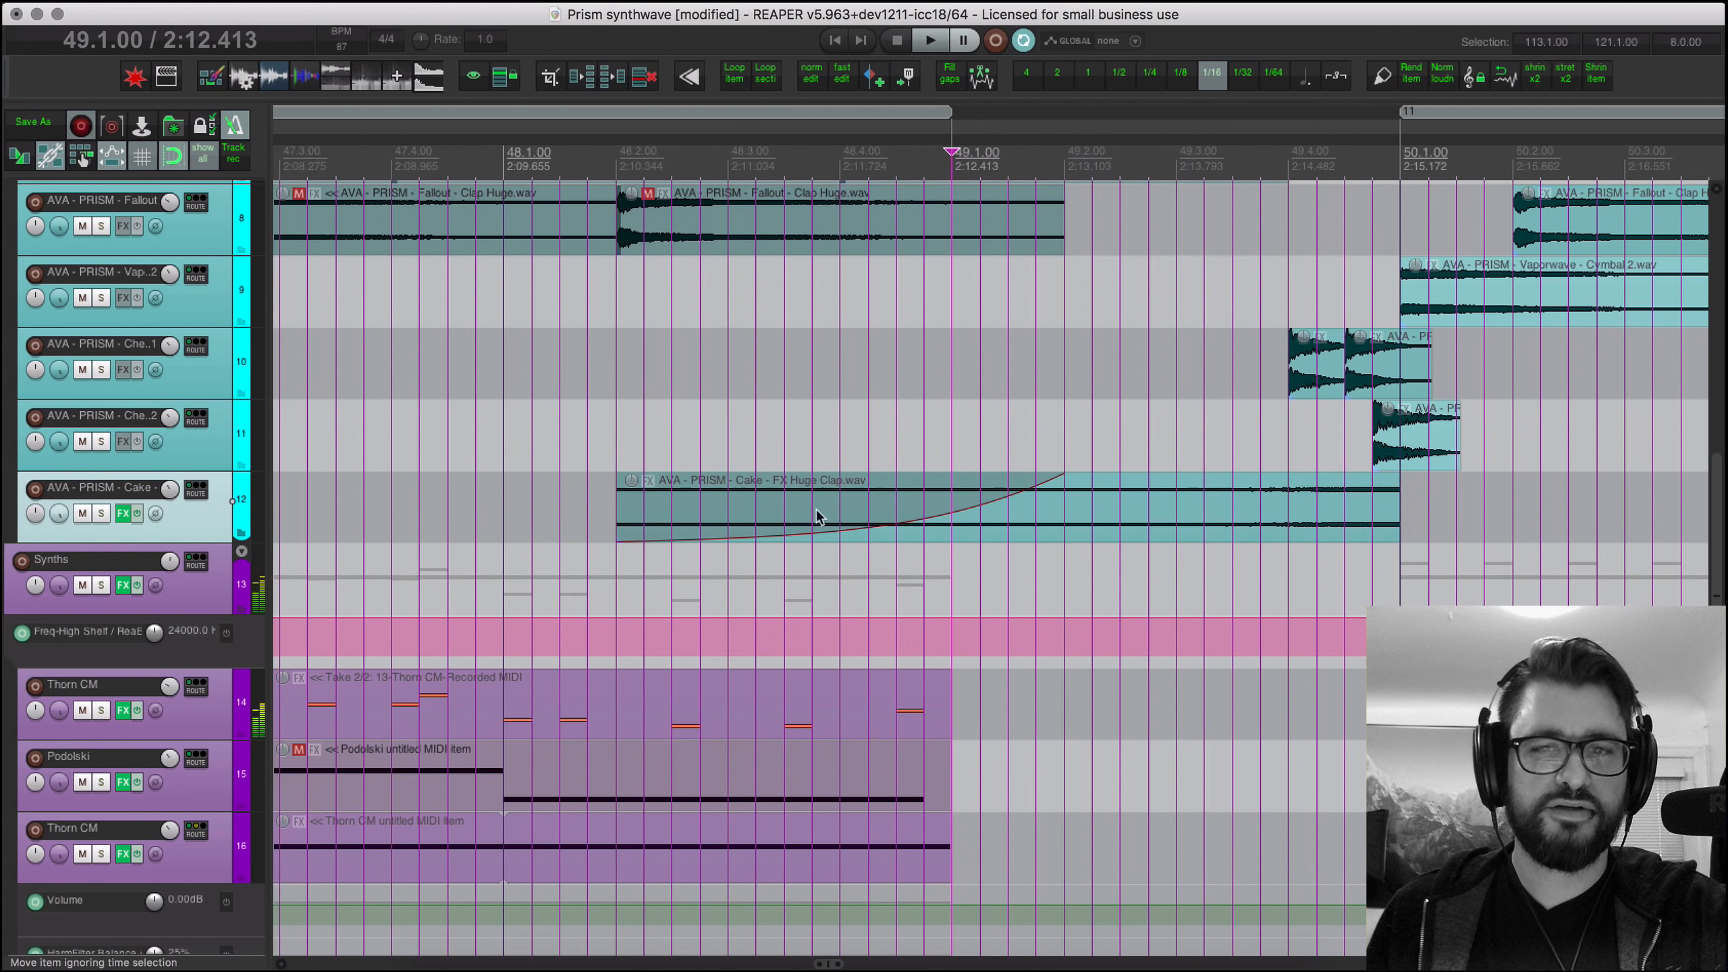
{"action": "left_click_drag", "start_coordinate": [1056, 480], "coordinate": [1450, 487]}
{"action": "left_click", "coordinate": [587, 439]}
{"action": "key", "text": "space"}
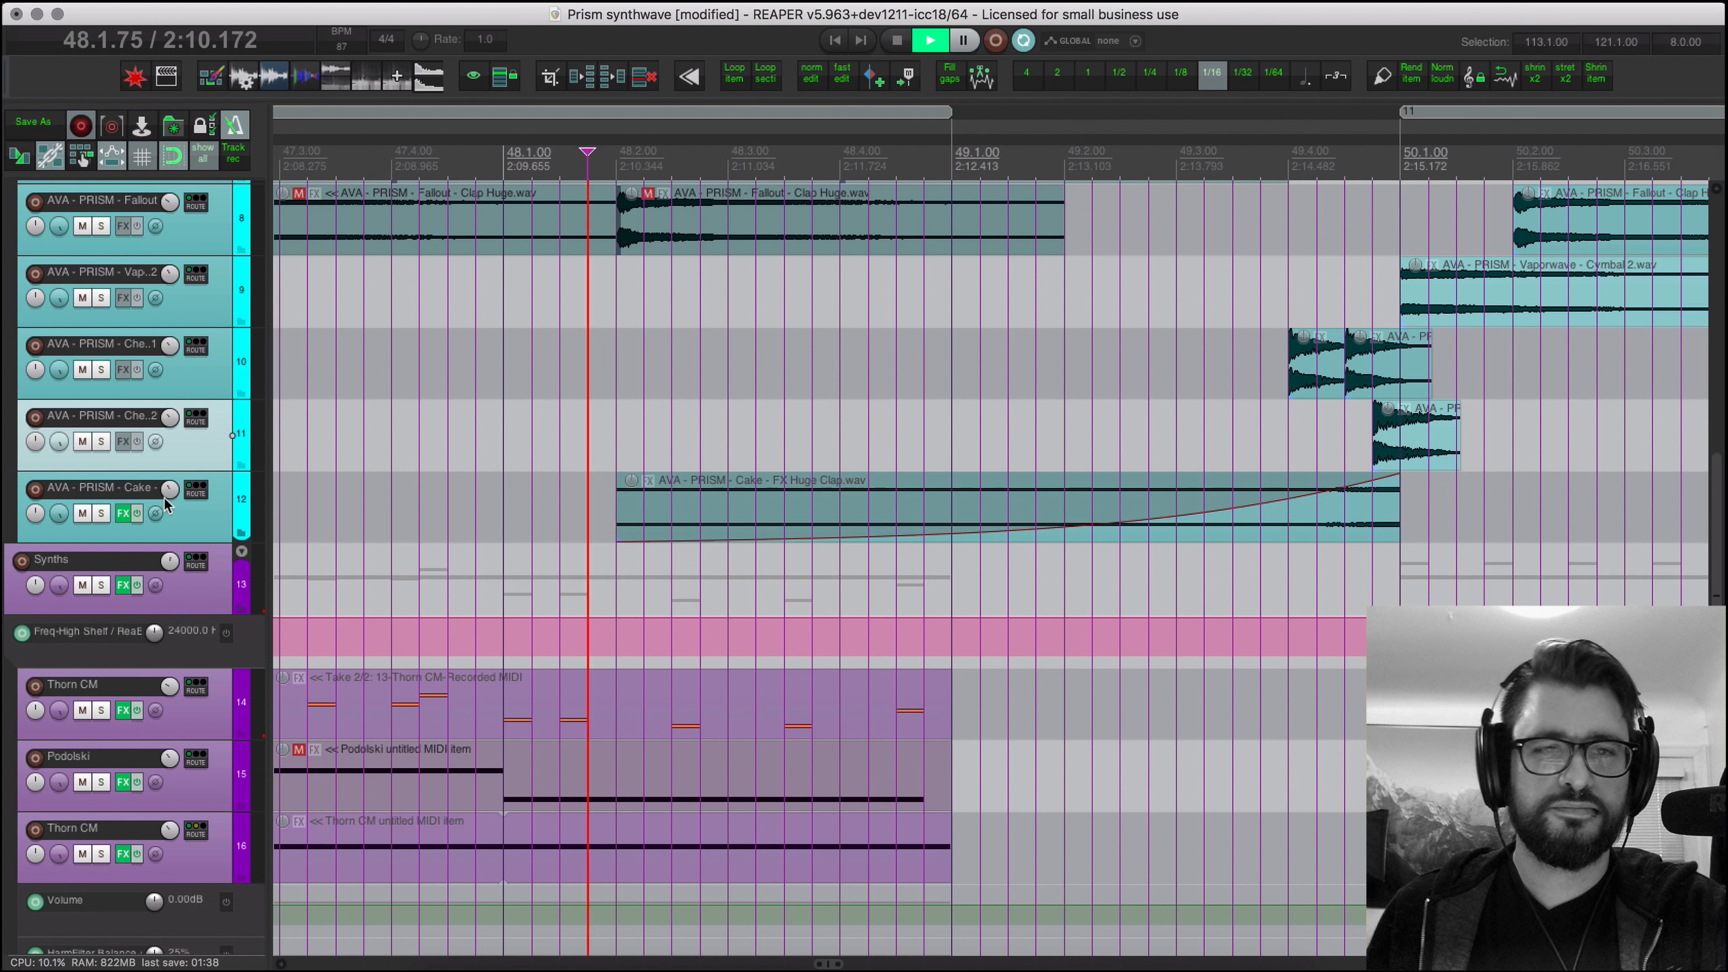
{"action": "scroll", "coordinate": [647, 445], "scroll_direction": "down", "scroll_amount": 5}
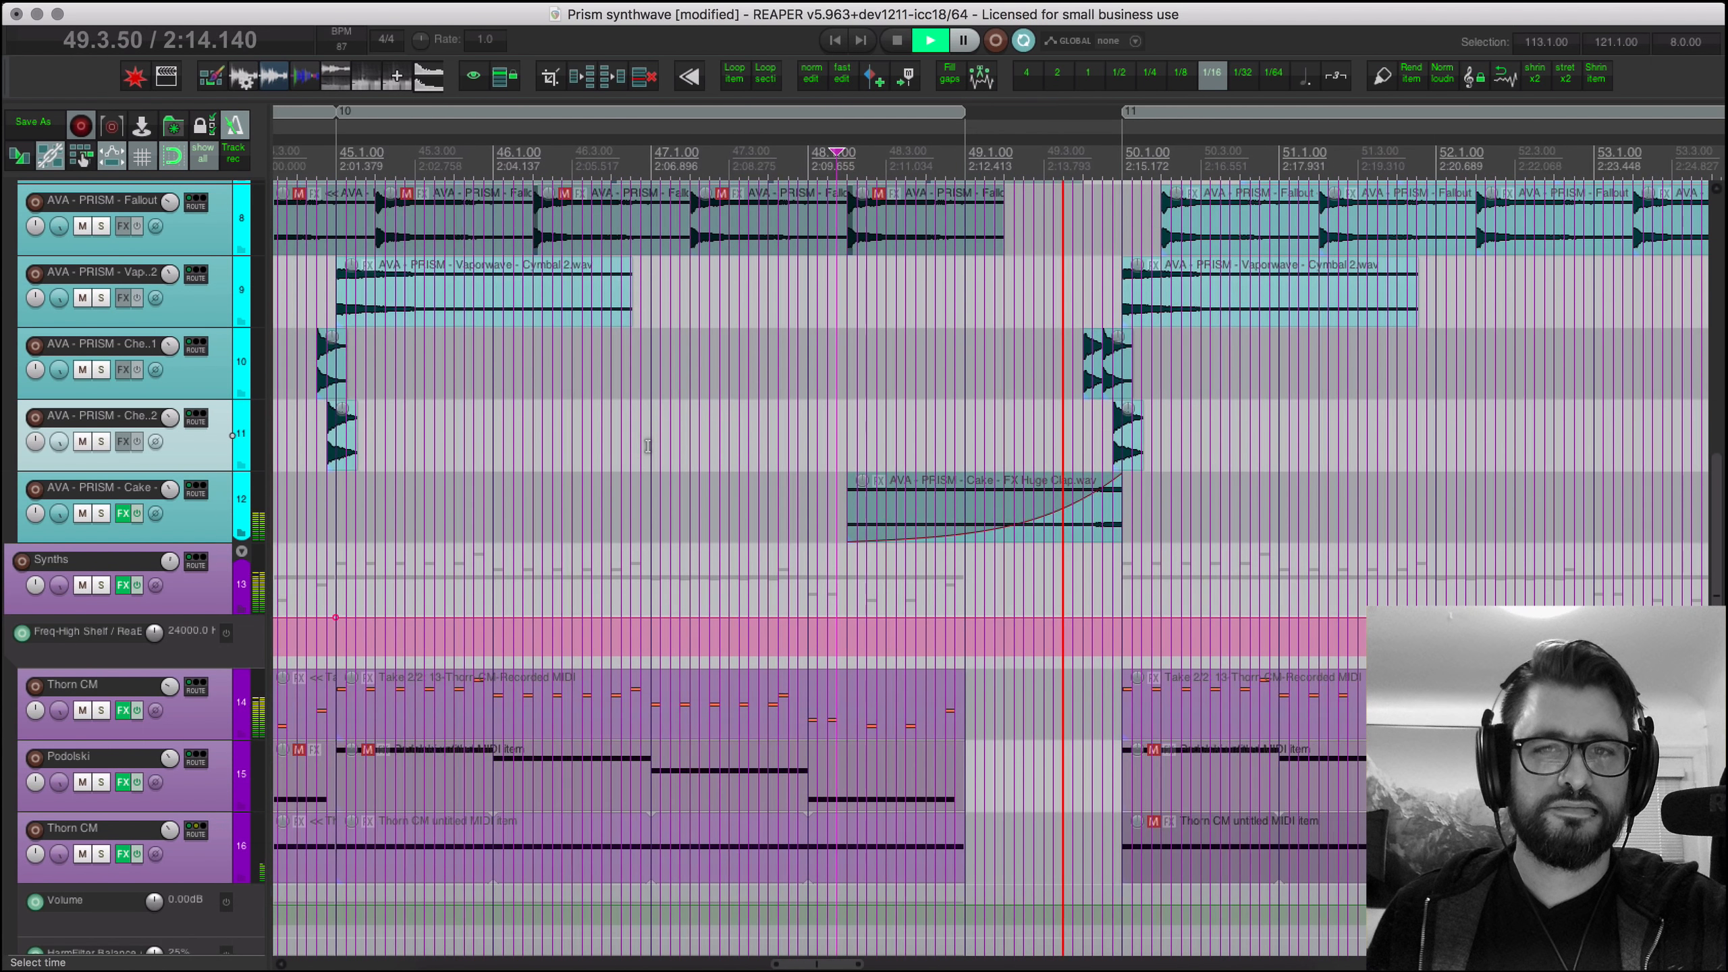
{"action": "scroll", "coordinate": [653, 447], "scroll_direction": "down", "scroll_amount": 2}
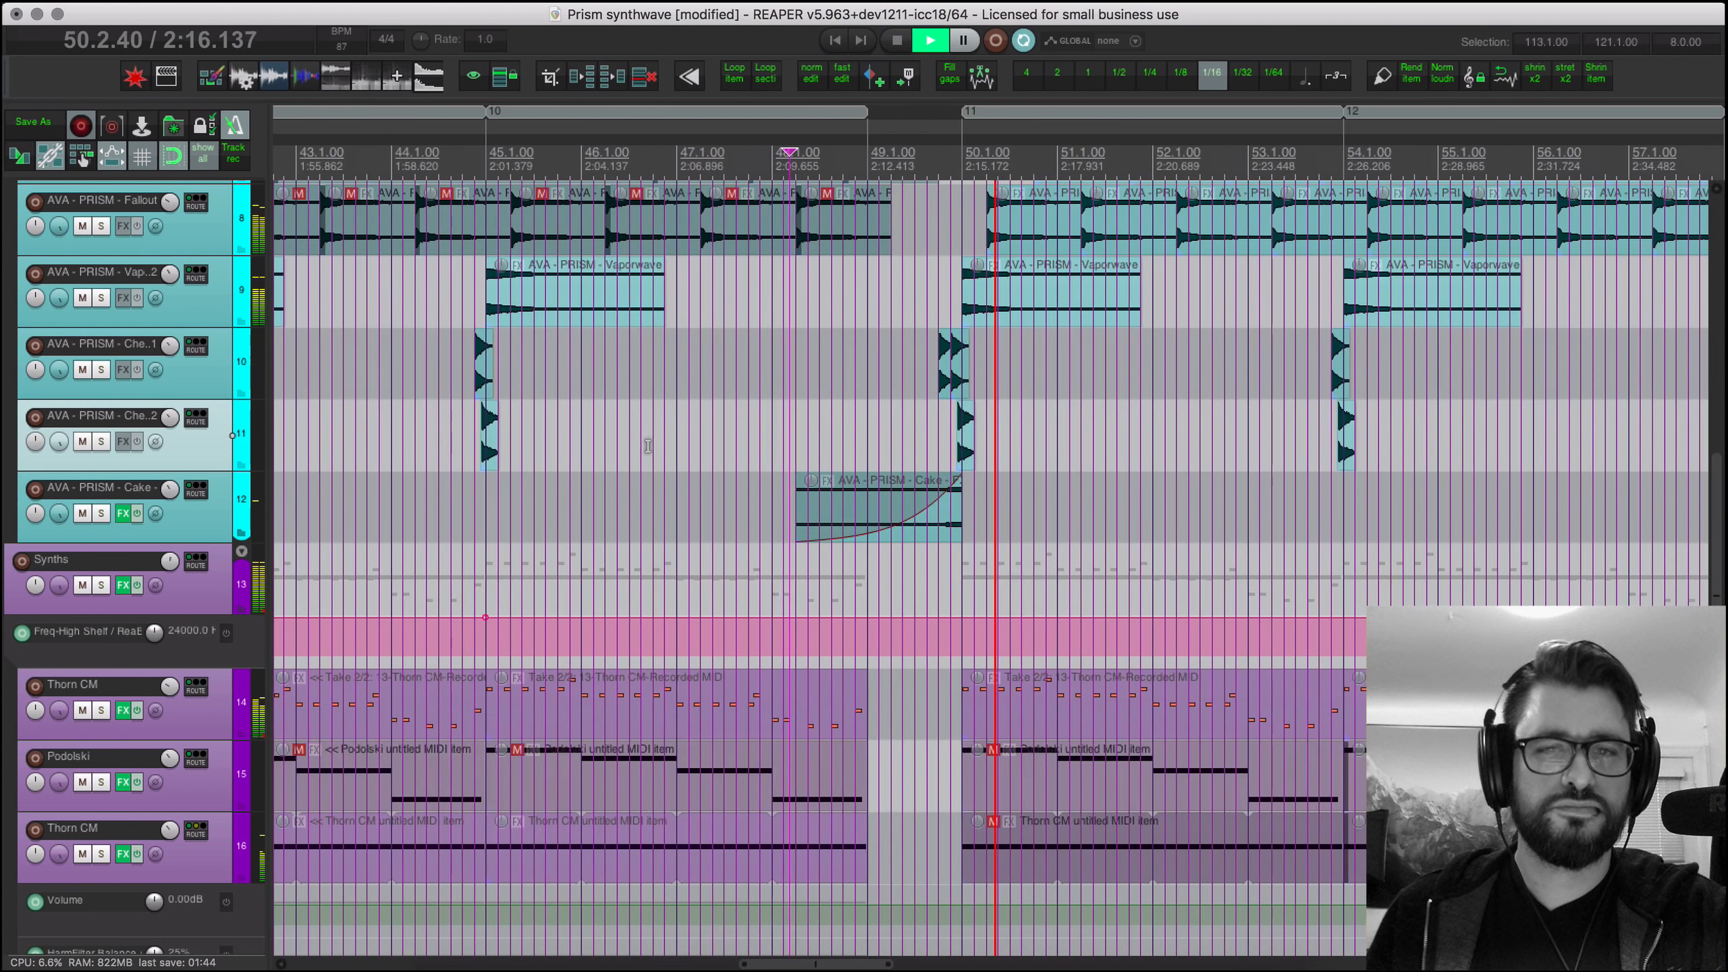
{"action": "key", "text": "space"}
Step: View the whole arrangement with Thorn CM track 14 unmuted, and place the edit cursor at the separate section near bar 113
{"action": "left_click", "coordinate": [641, 382]}
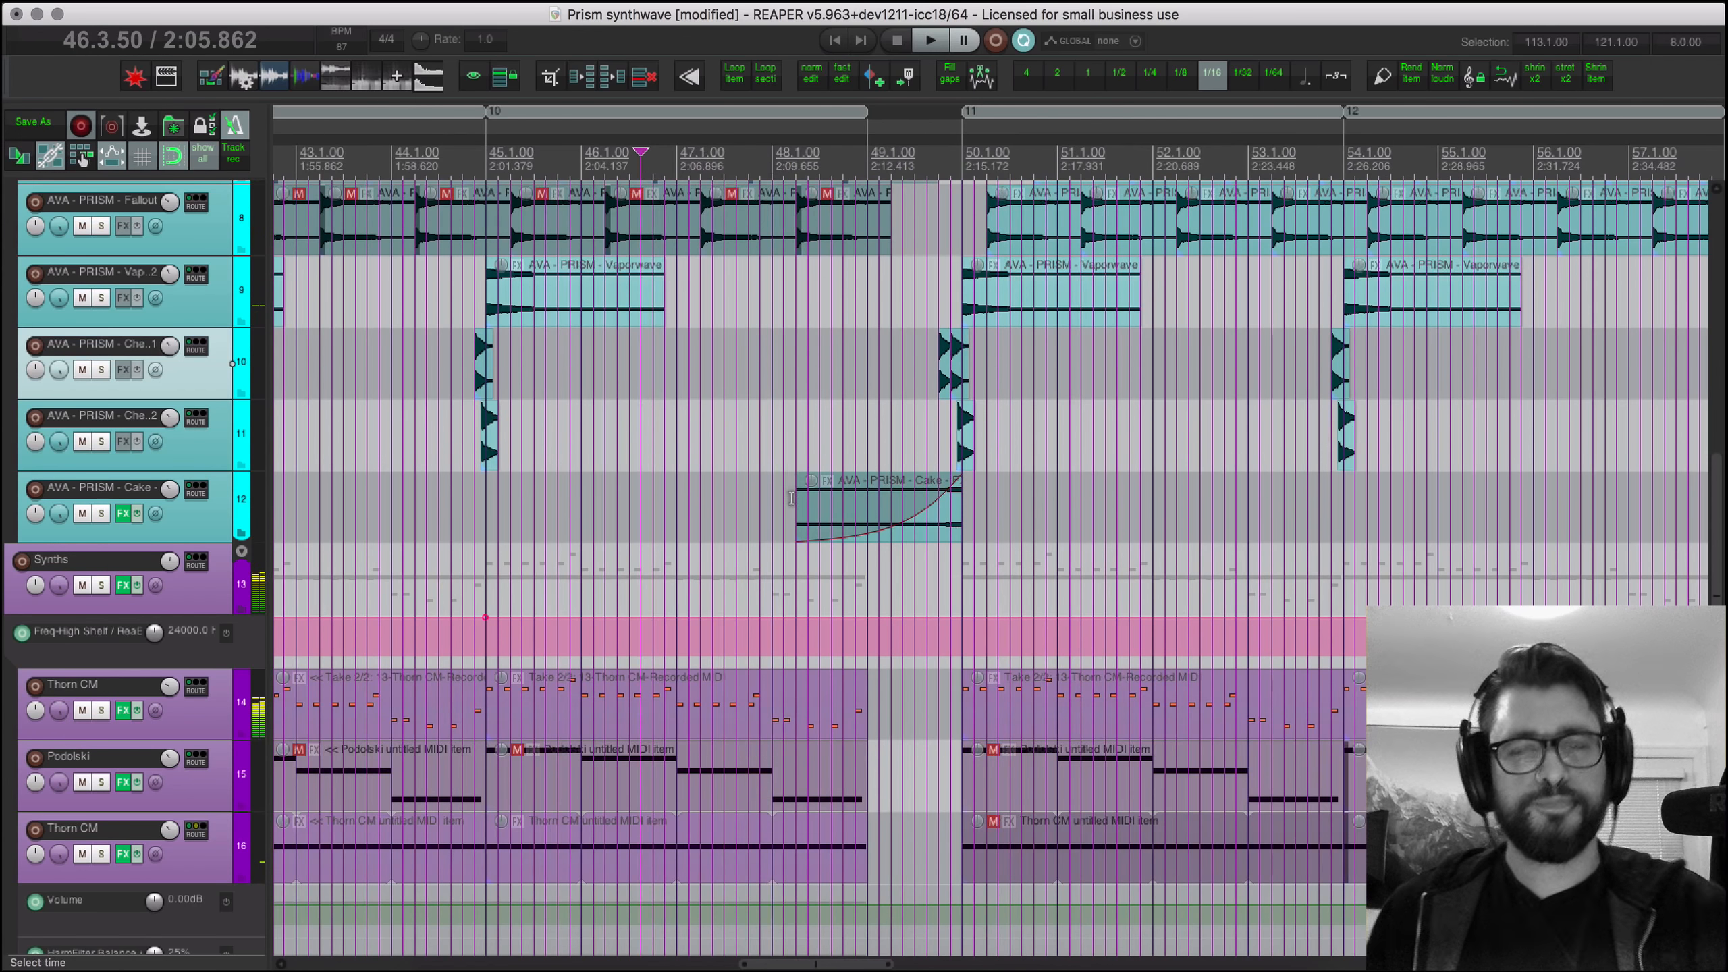
{"action": "scroll", "coordinate": [641, 381], "scroll_direction": "down", "scroll_amount": 8}
{"action": "scroll", "coordinate": [269, 817], "scroll_direction": "up", "scroll_amount": 7}
{"action": "scroll", "coordinate": [269, 810], "scroll_direction": "down", "scroll_amount": 6}
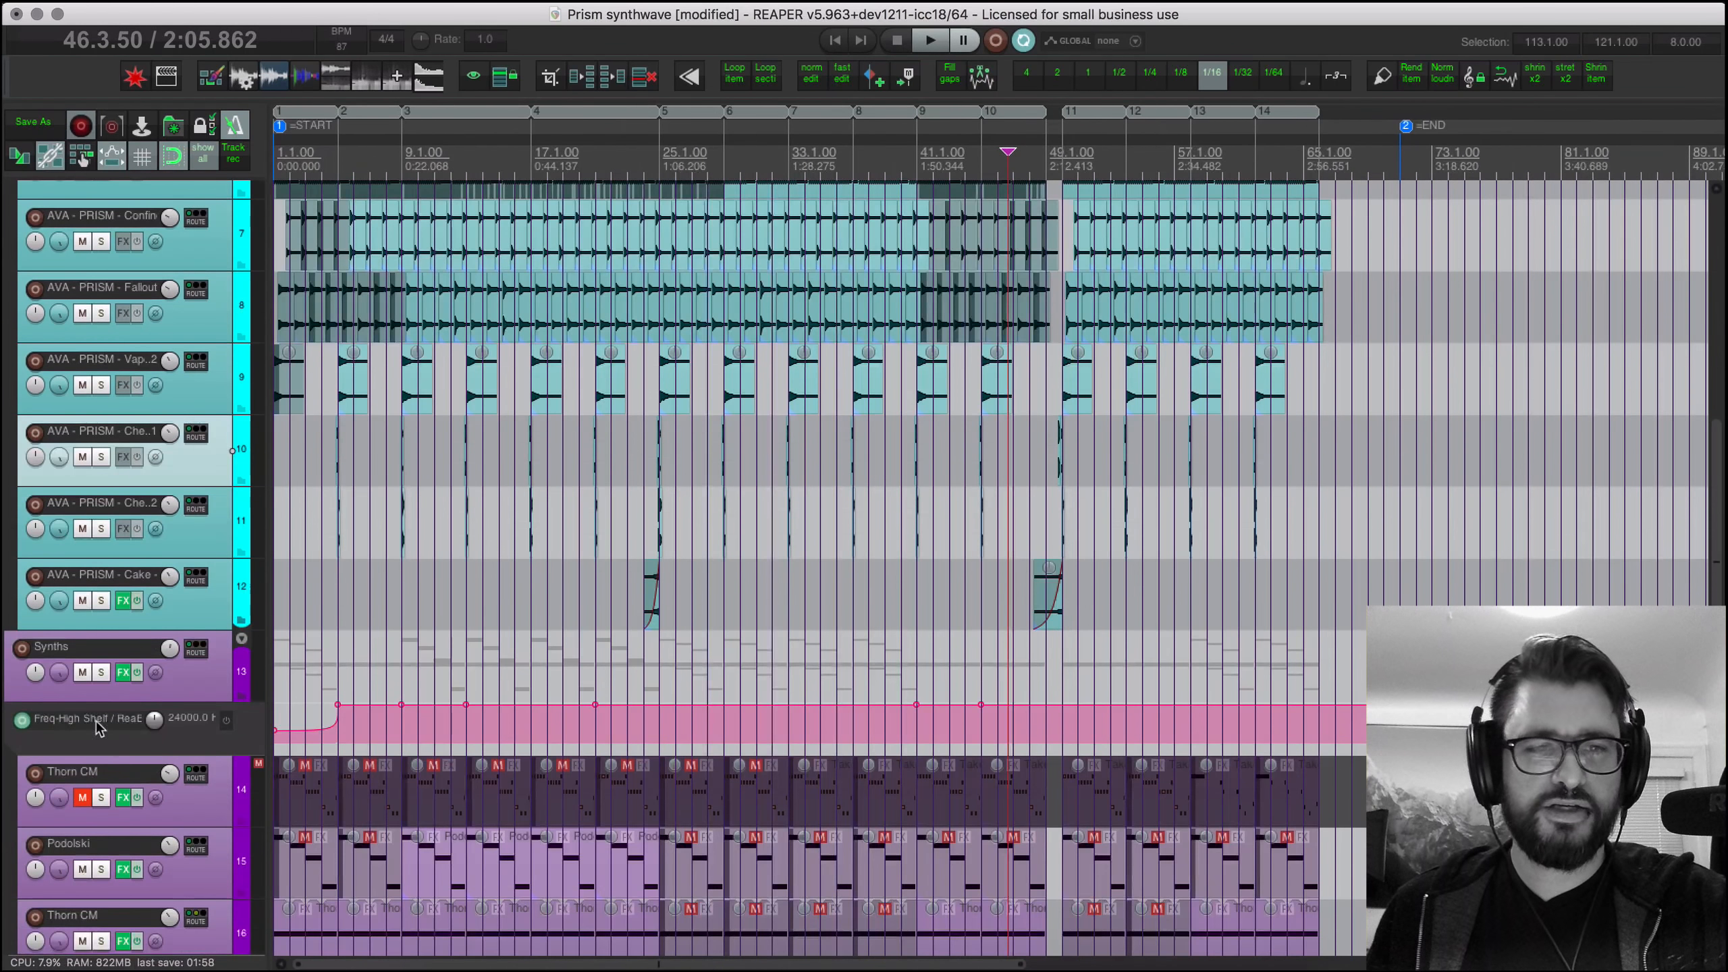
{"action": "left_click", "coordinate": [81, 798]}
{"action": "scroll", "coordinate": [767, 464], "scroll_direction": "down", "scroll_amount": 5}
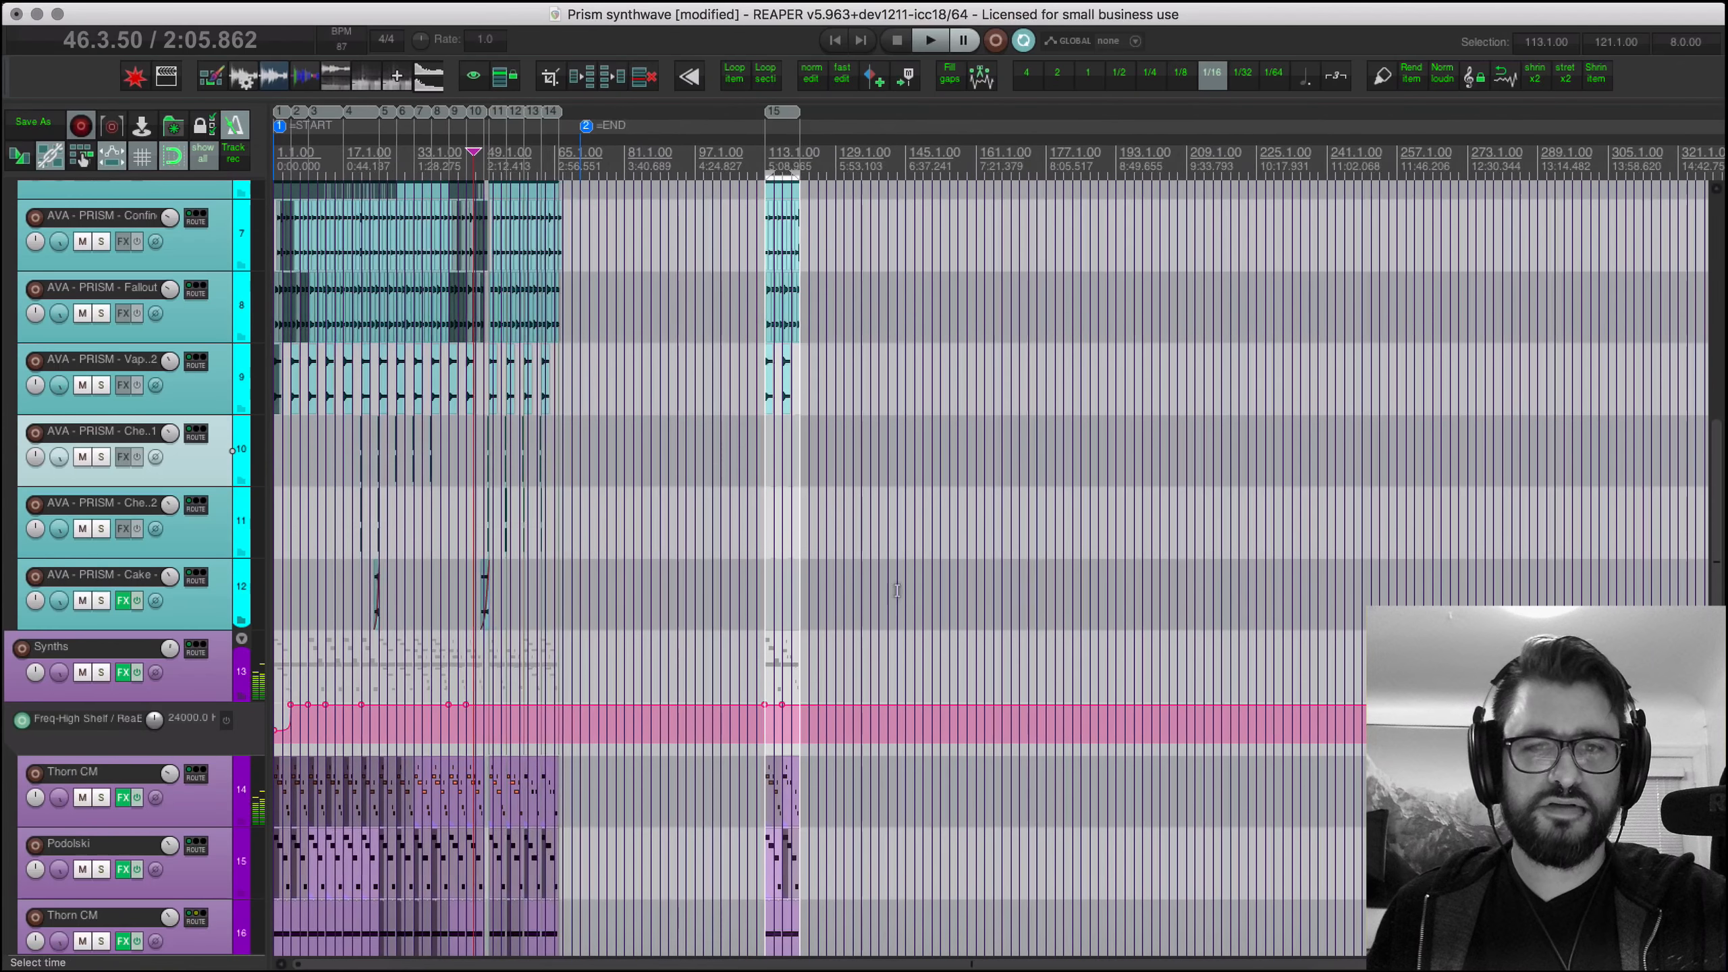
{"action": "left_click_drag", "start_coordinate": [765, 463], "coordinate": [767, 463]}
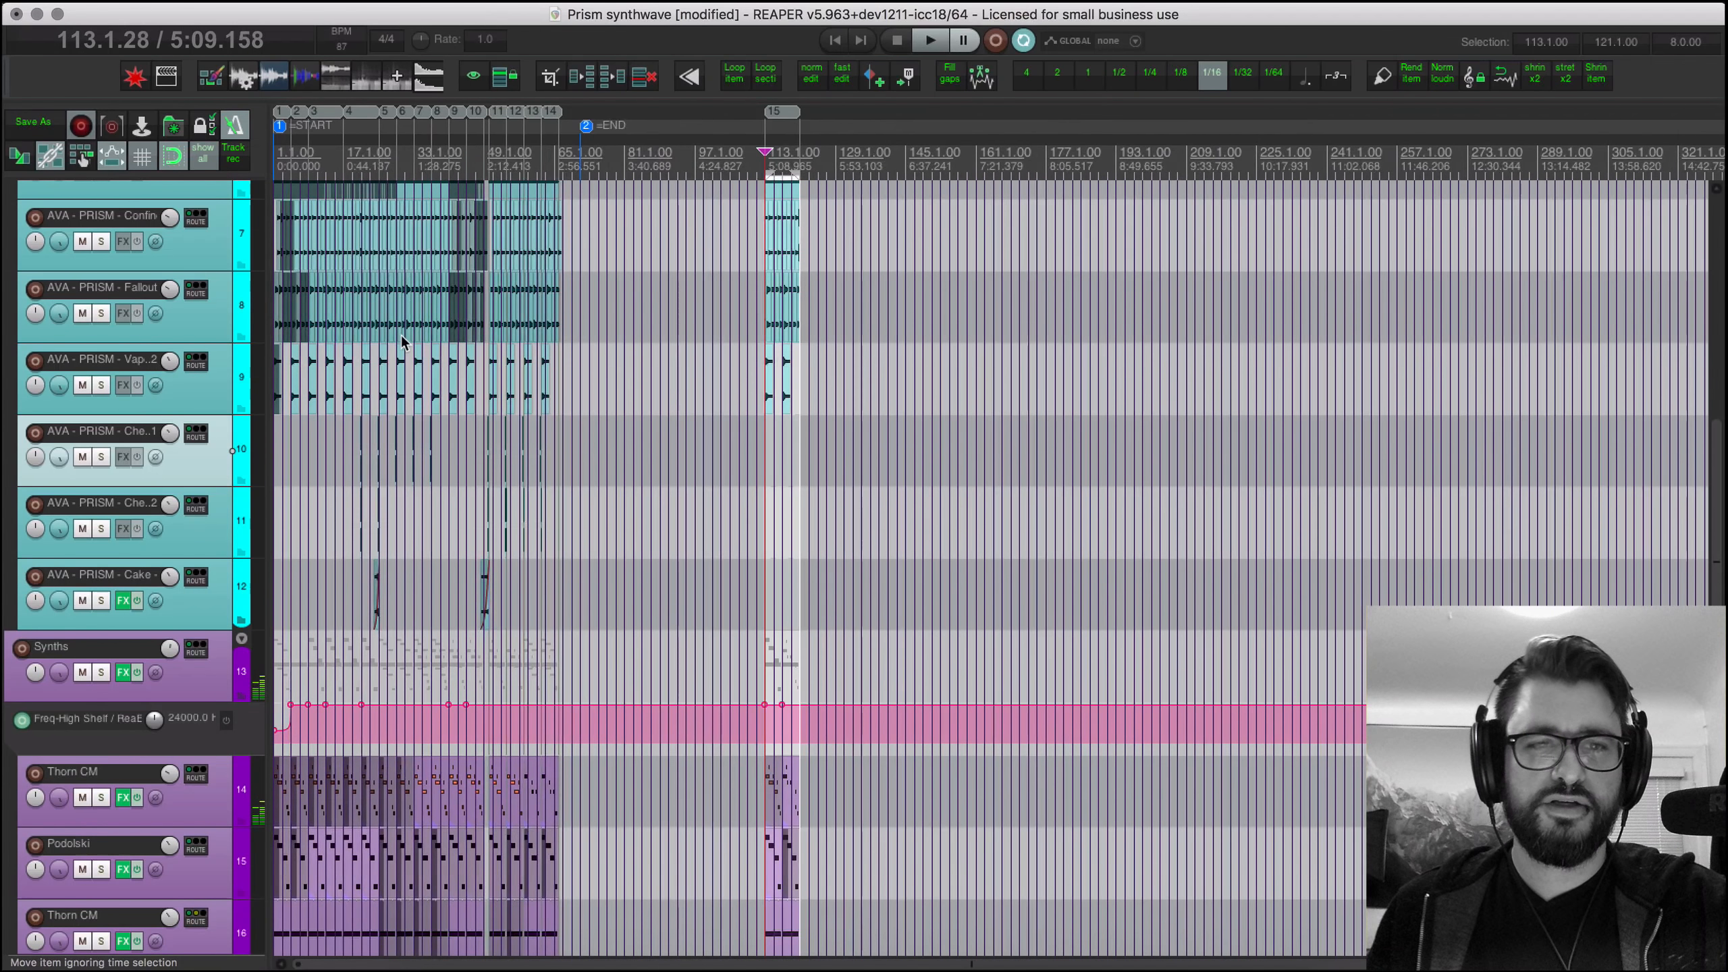
Step: Return to the project start and set the time selection to region 3, from bar 9 to bar 17
{"action": "scroll", "coordinate": [354, 401], "scroll_direction": "up", "scroll_amount": 8}
{"action": "key", "text": "Home"}
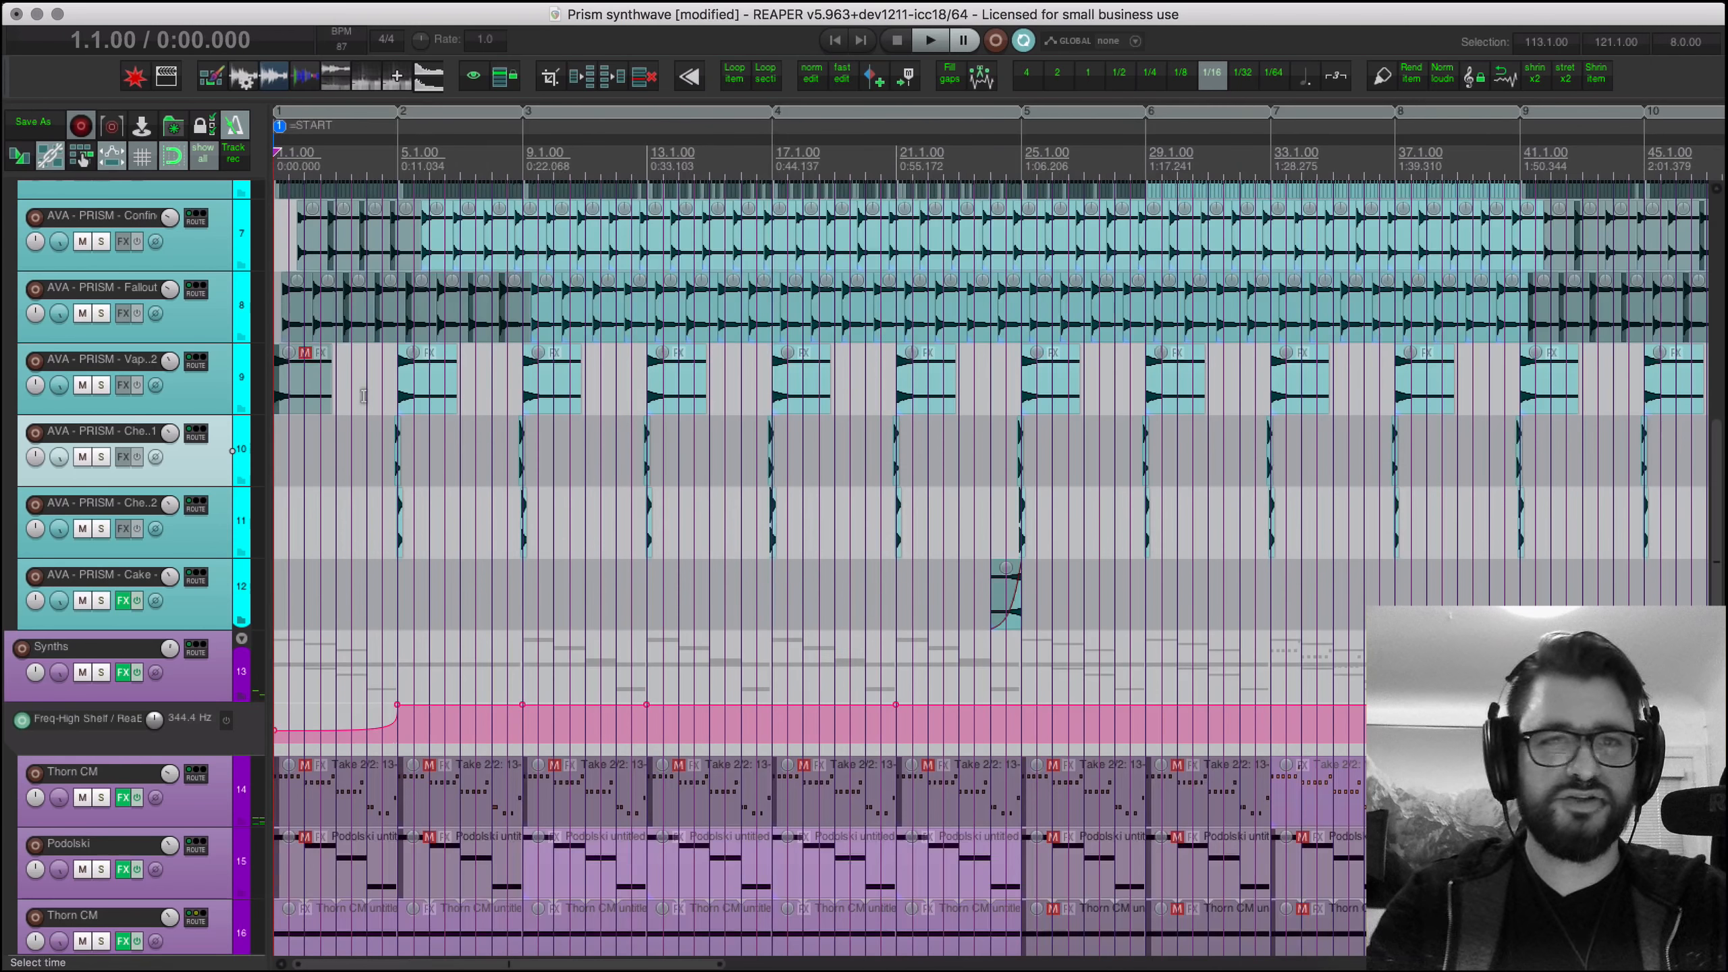
{"action": "scroll", "coordinate": [364, 395], "scroll_direction": "up", "scroll_amount": 4}
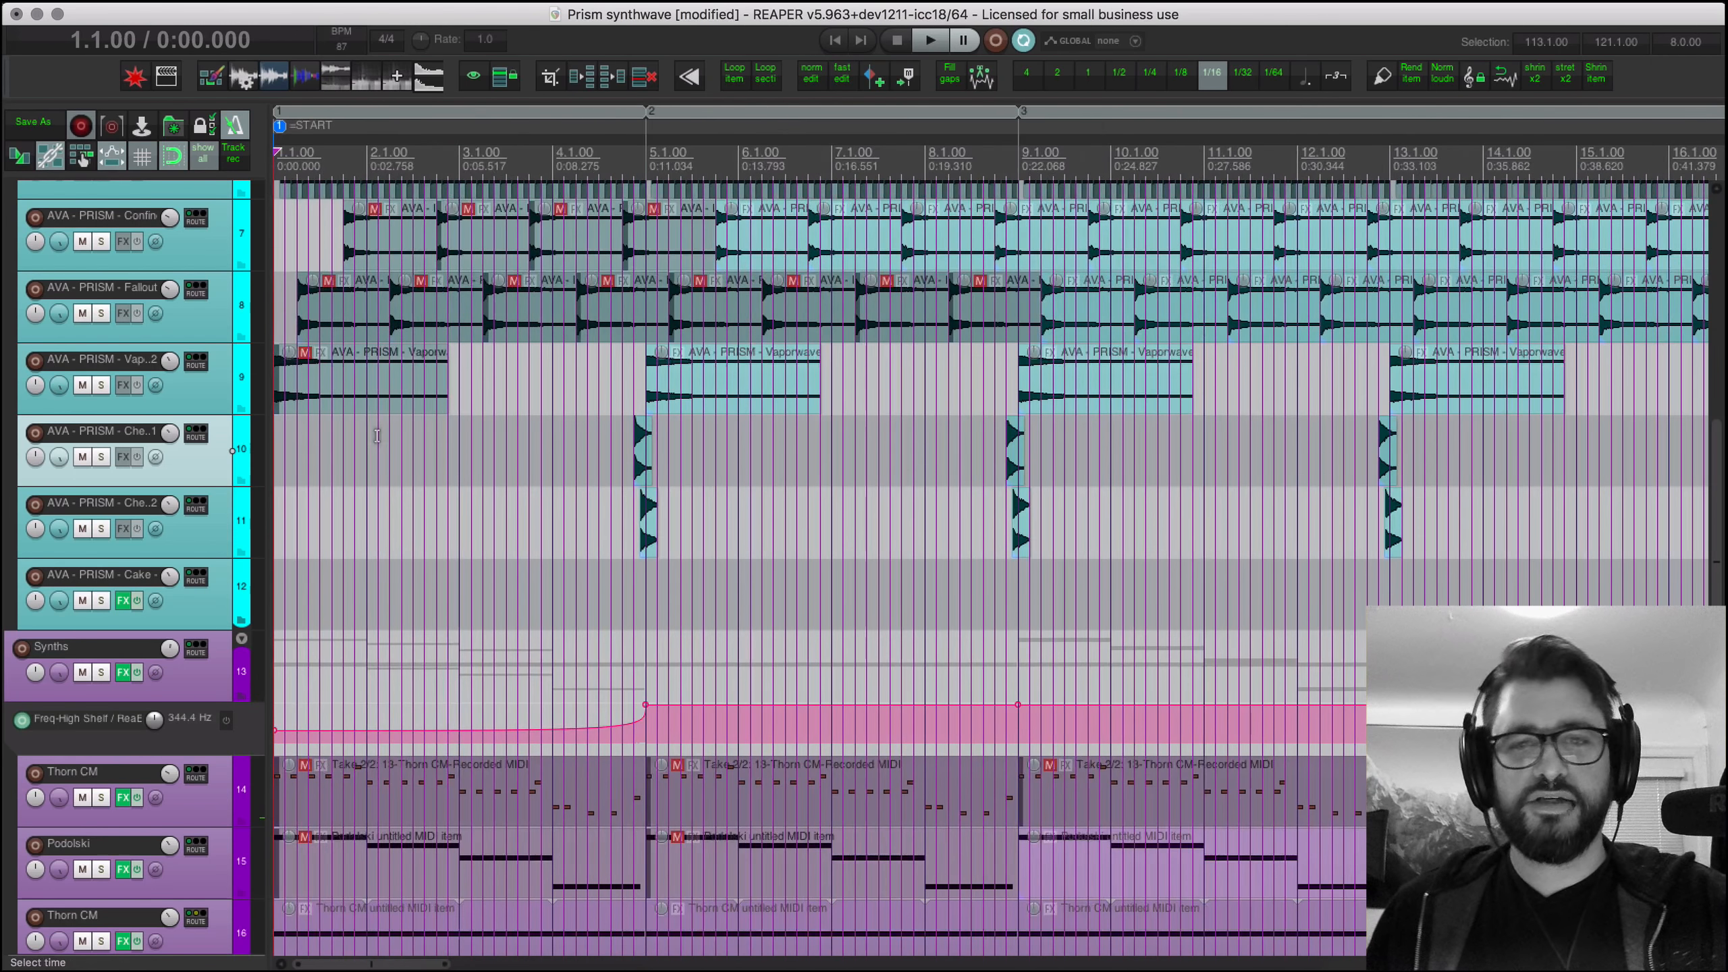
{"action": "scroll", "coordinate": [535, 435], "scroll_direction": "right", "scroll_amount": 5}
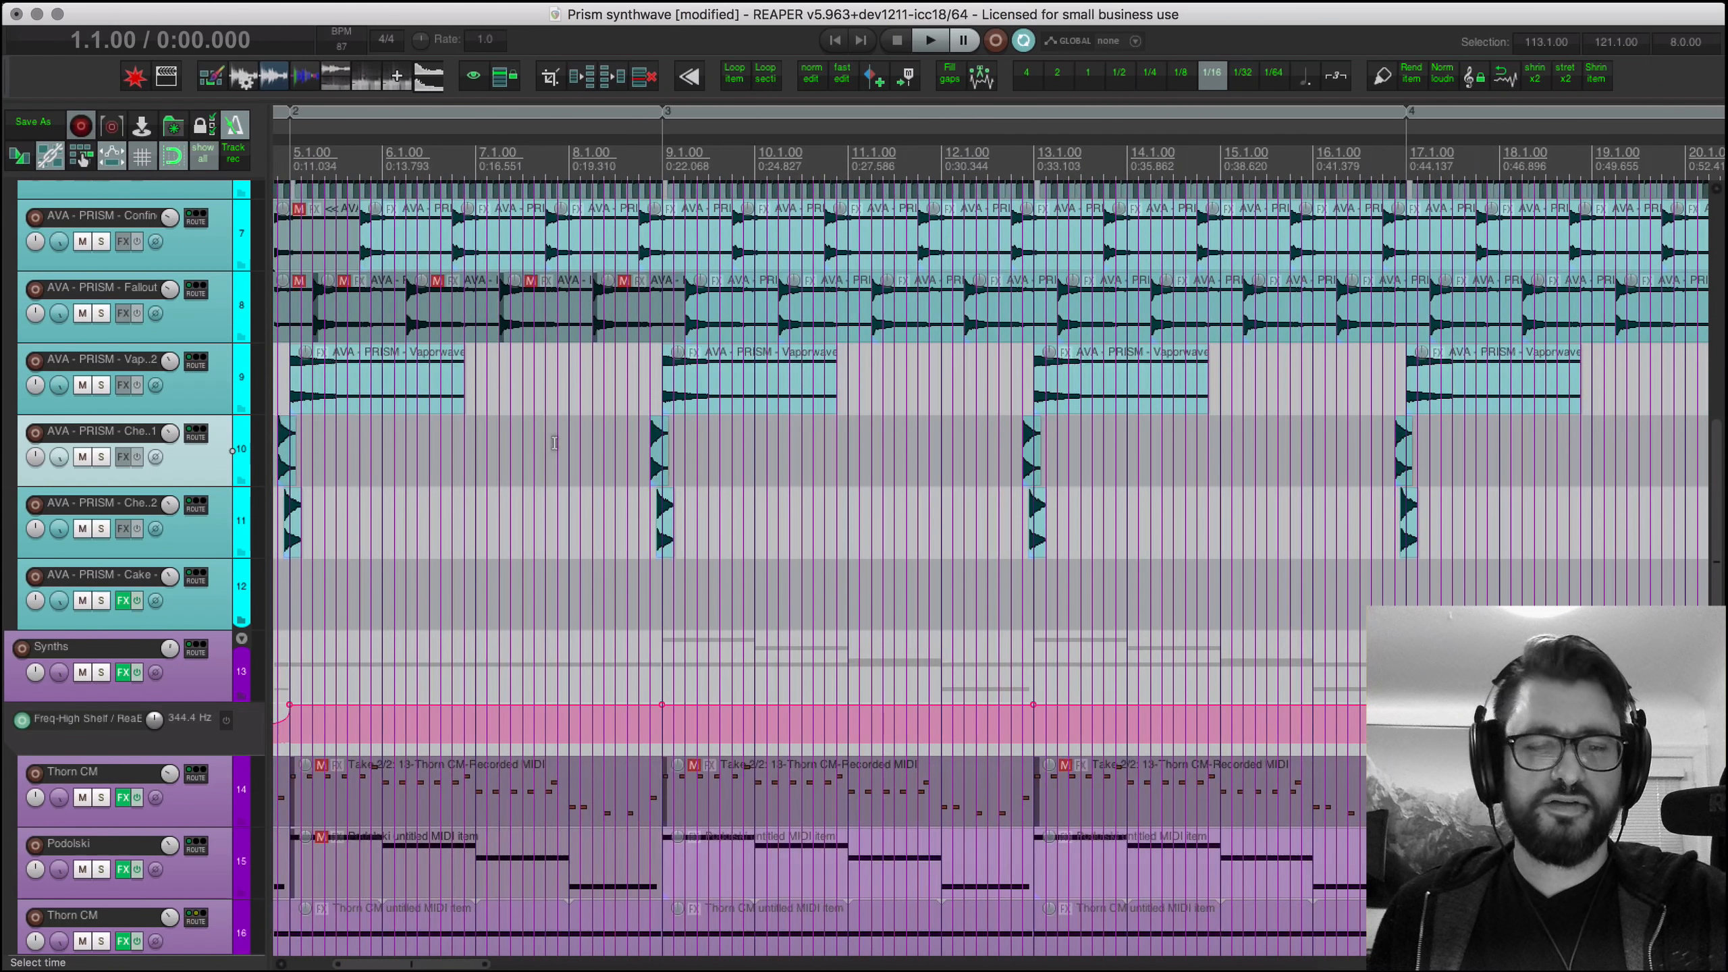
{"action": "scroll", "coordinate": [555, 442], "scroll_direction": "down", "scroll_amount": 3}
{"action": "left_click", "coordinate": [852, 190]}
{"action": "double_click", "coordinate": [893, 169]}
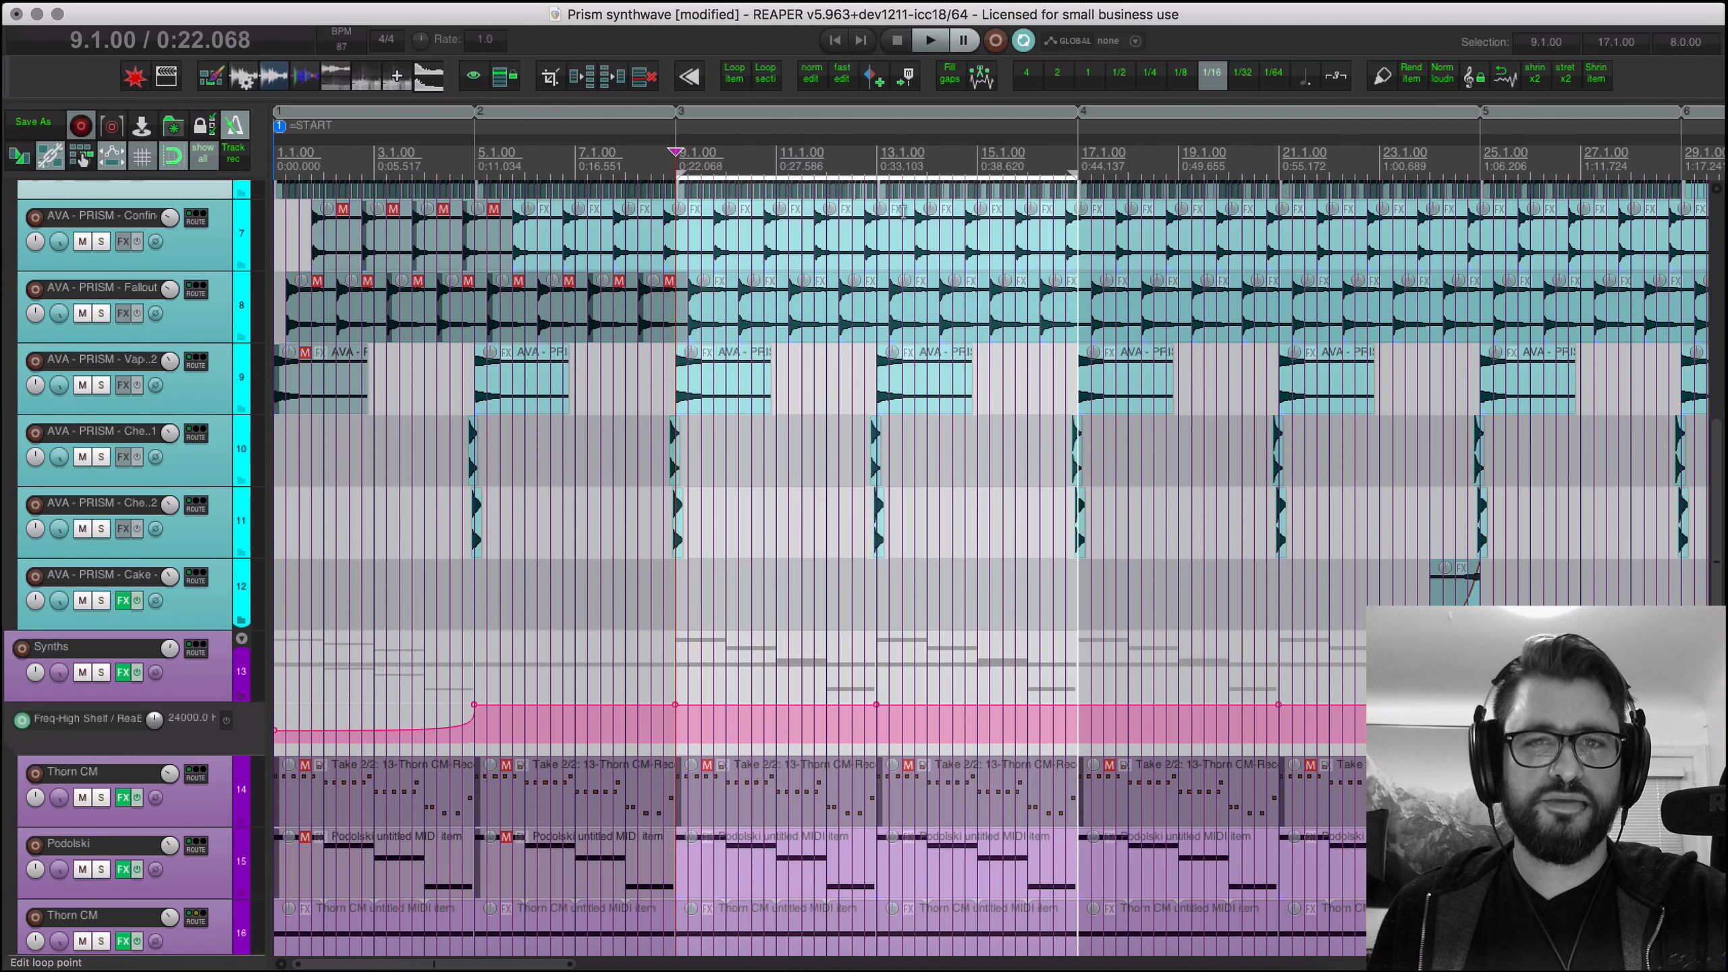
Step: Examine the drum and synth tracks around region 3 and across the arrangement, selecting the Thorn CM item at bar 9 on track 14
{"action": "scroll", "coordinate": [894, 491], "scroll_direction": "up", "scroll_amount": 5}
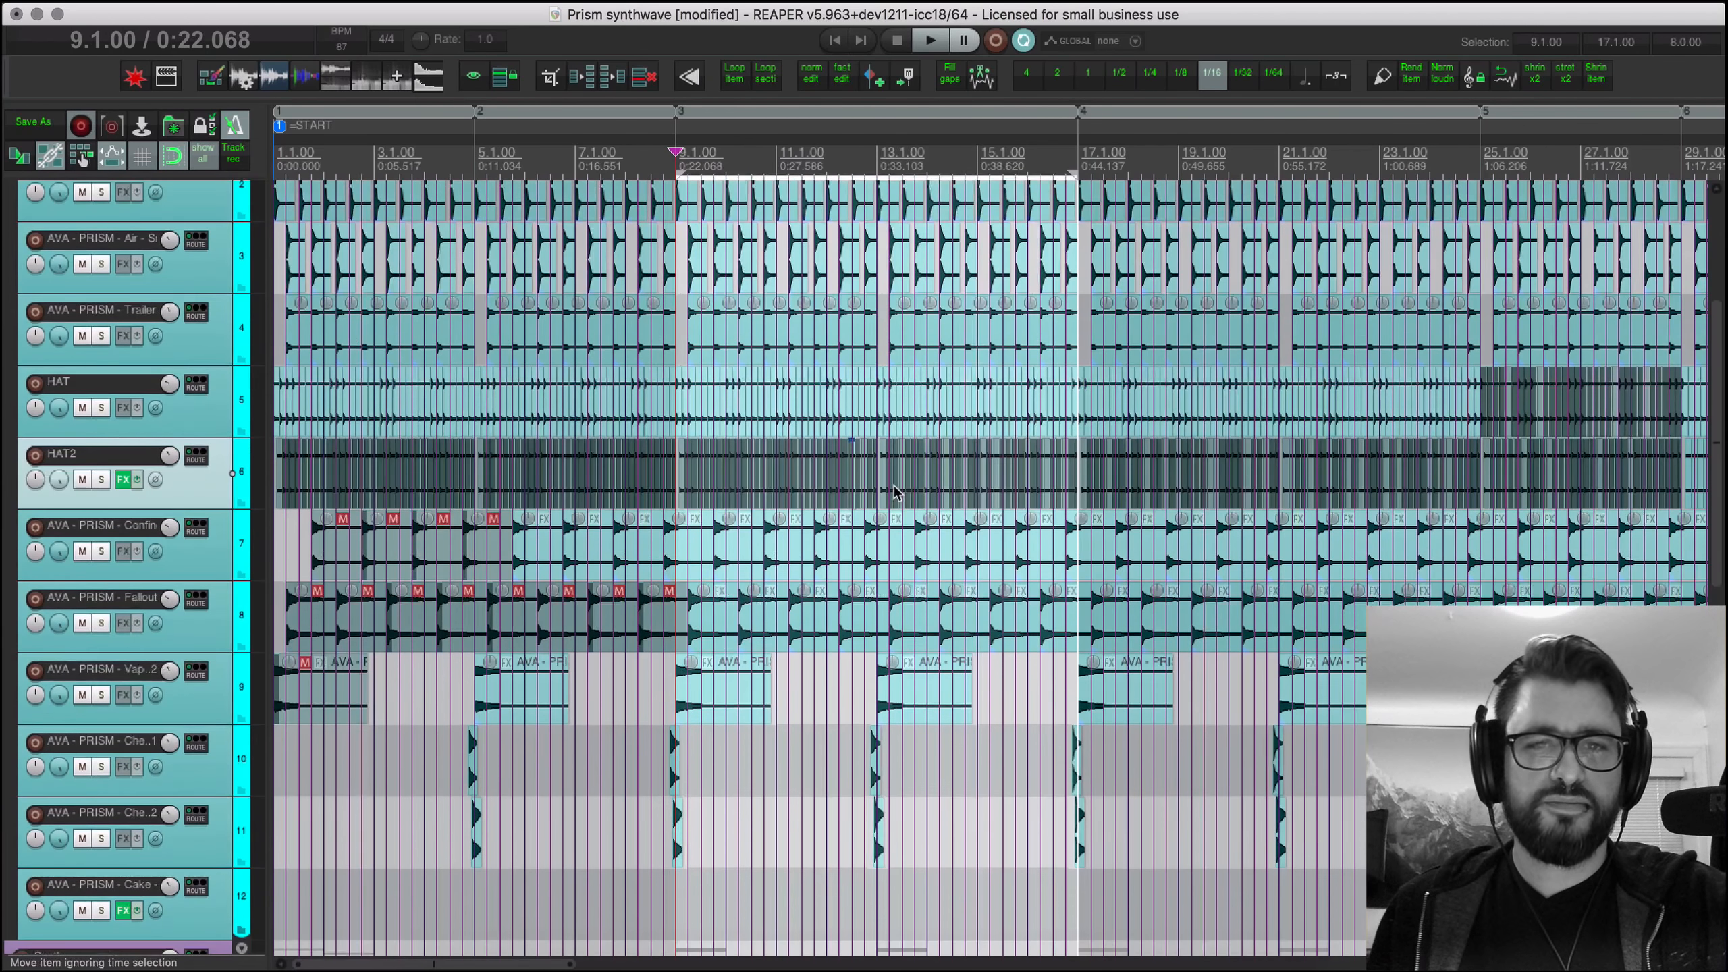
{"action": "scroll", "coordinate": [895, 491], "scroll_direction": "down", "scroll_amount": 3}
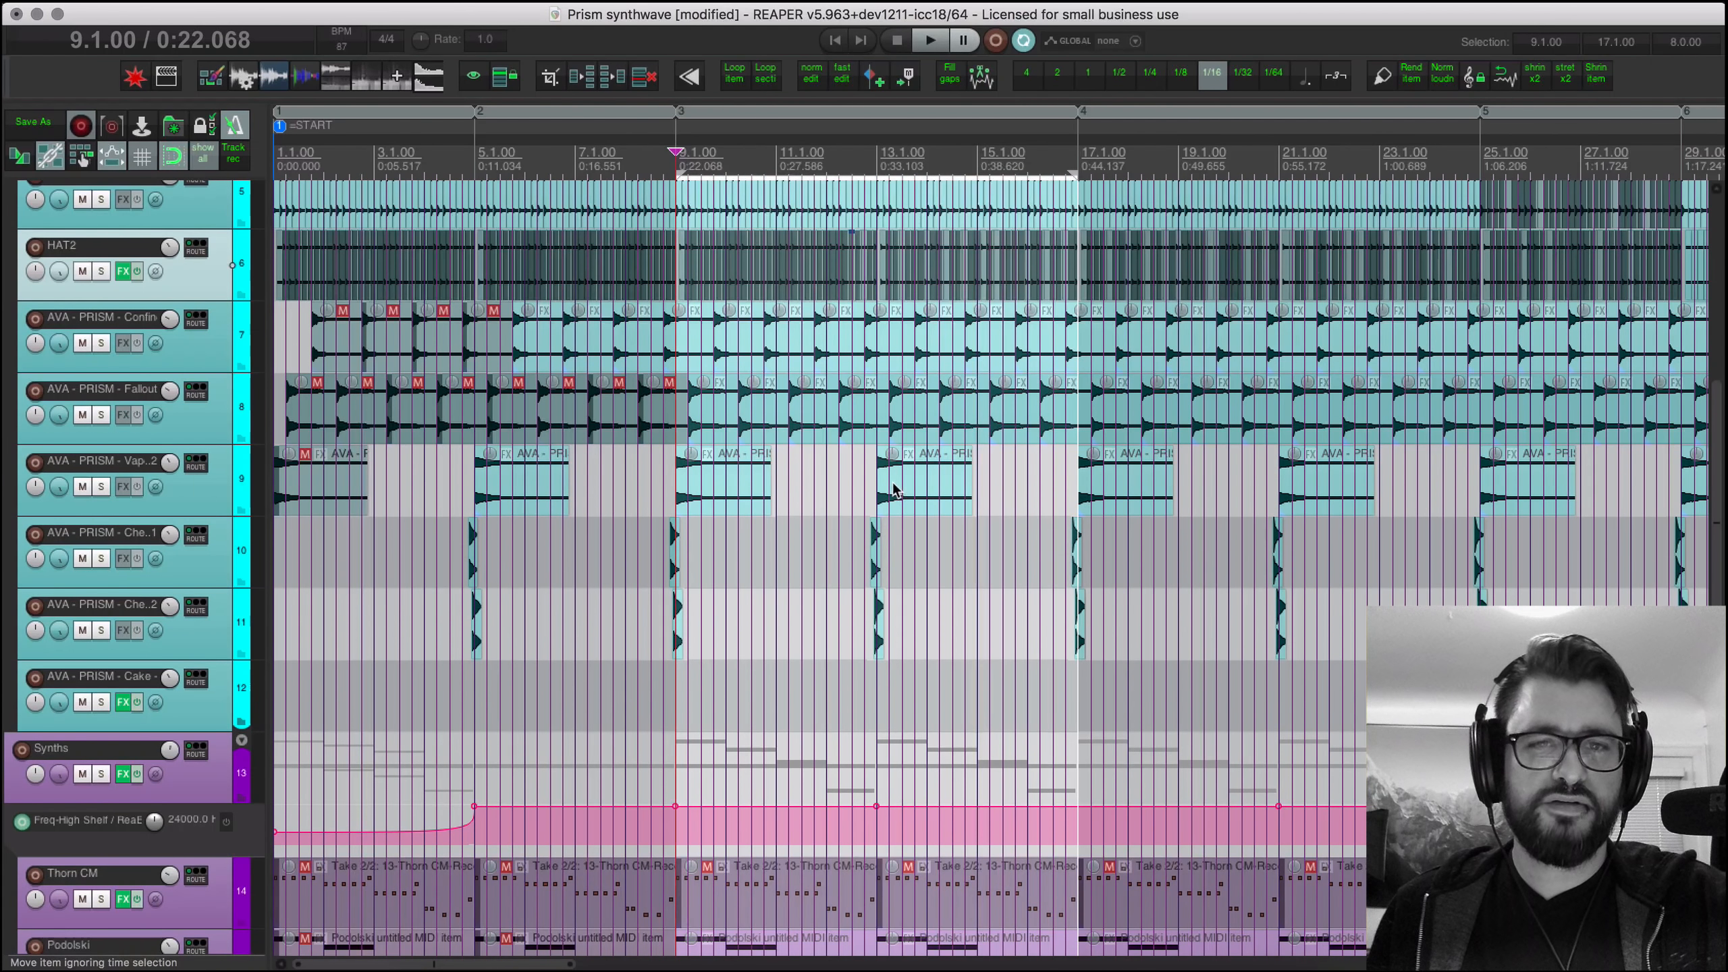
{"action": "scroll", "coordinate": [893, 489], "scroll_direction": "down", "scroll_amount": 3}
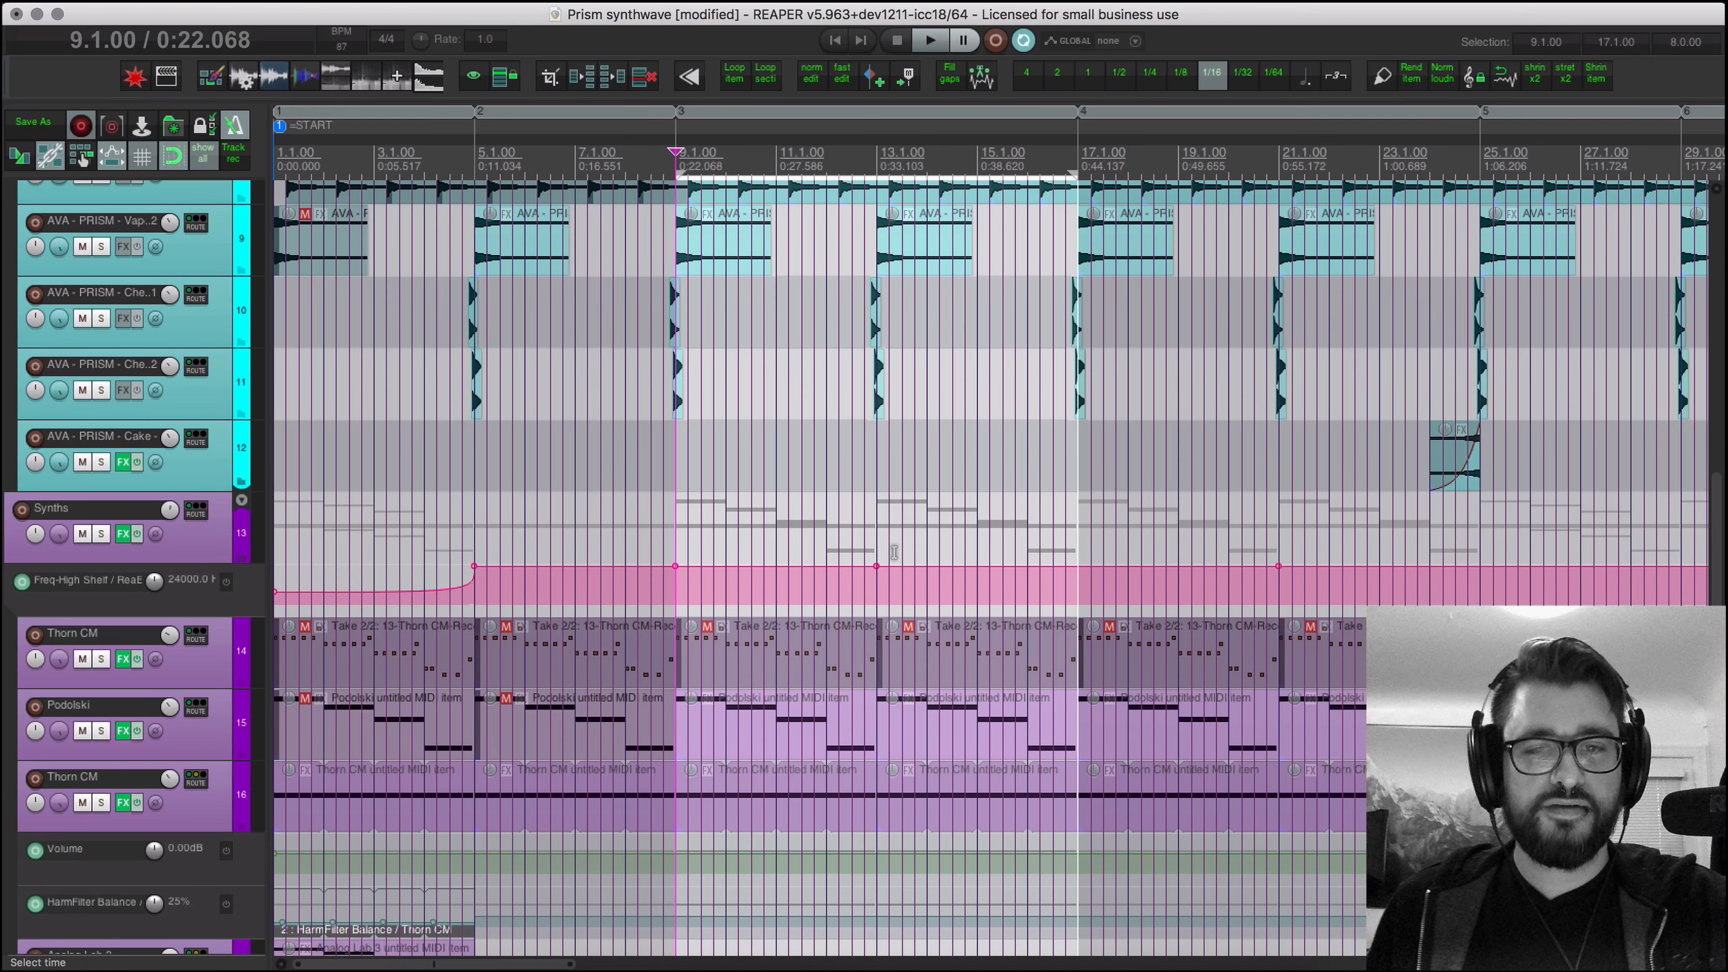
{"action": "left_click", "coordinate": [791, 660]}
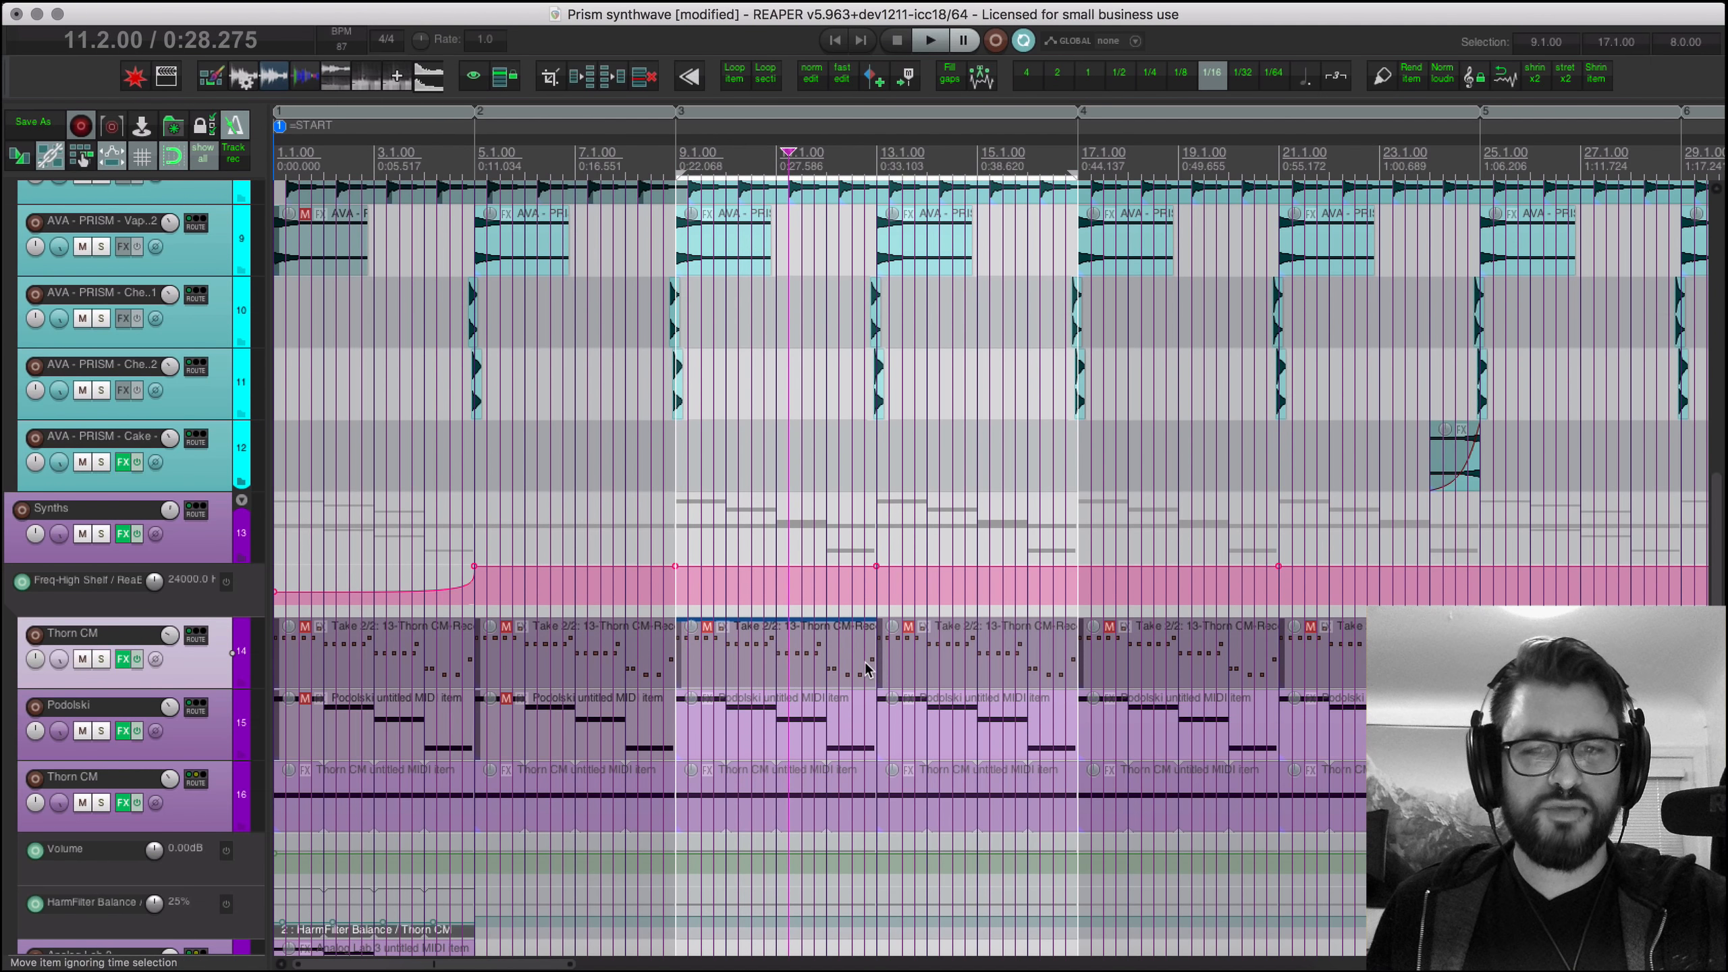
{"action": "scroll", "coordinate": [878, 694], "scroll_direction": "down", "scroll_amount": 5}
{"action": "scroll", "coordinate": [867, 705], "scroll_direction": "down", "scroll_amount": 2}
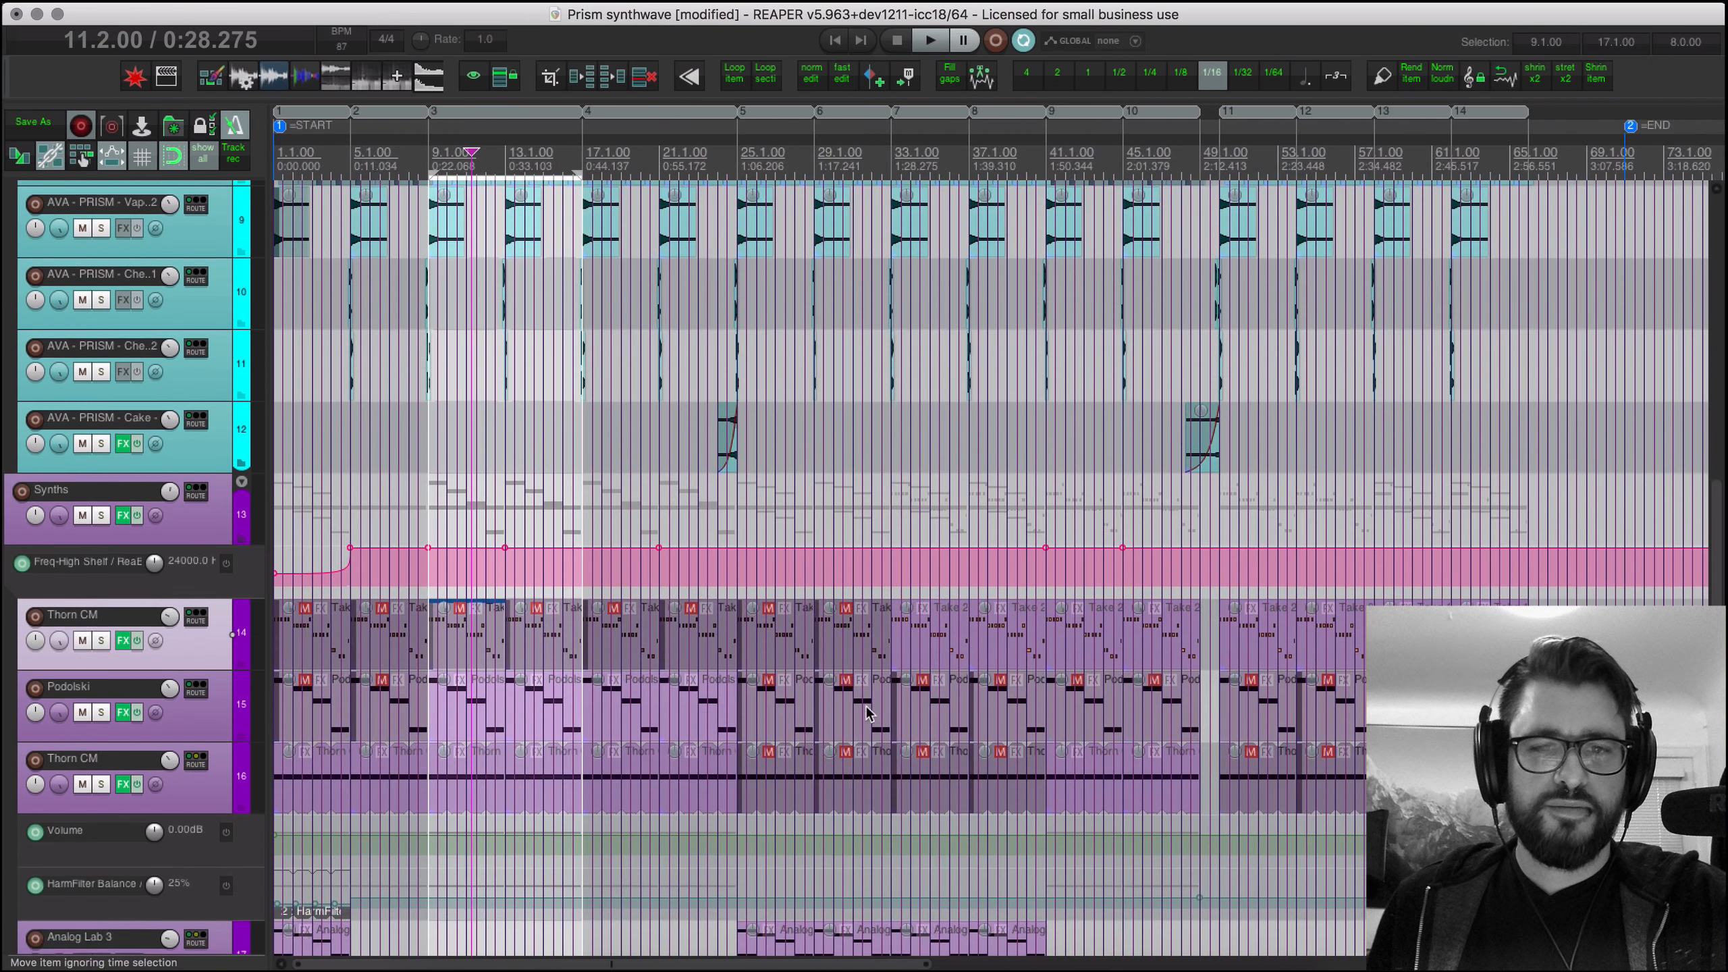
{"action": "scroll", "coordinate": [871, 689], "scroll_direction": "down", "scroll_amount": 2}
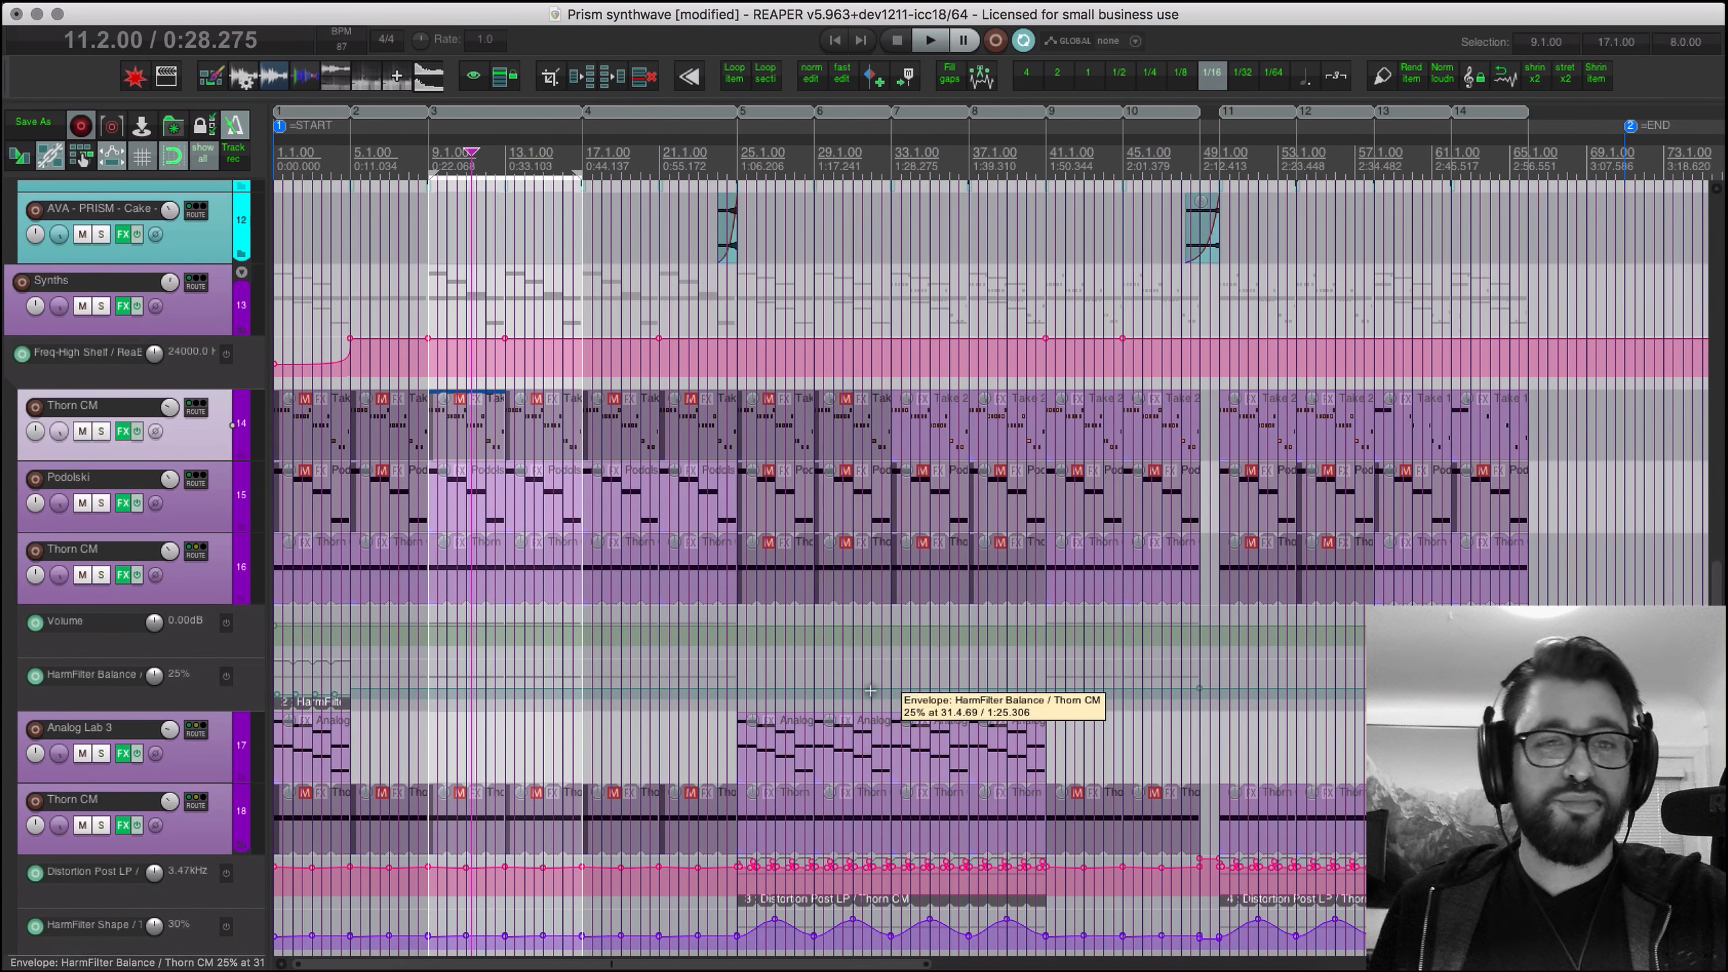
{"action": "scroll", "coordinate": [549, 614], "scroll_direction": "up", "scroll_amount": 3}
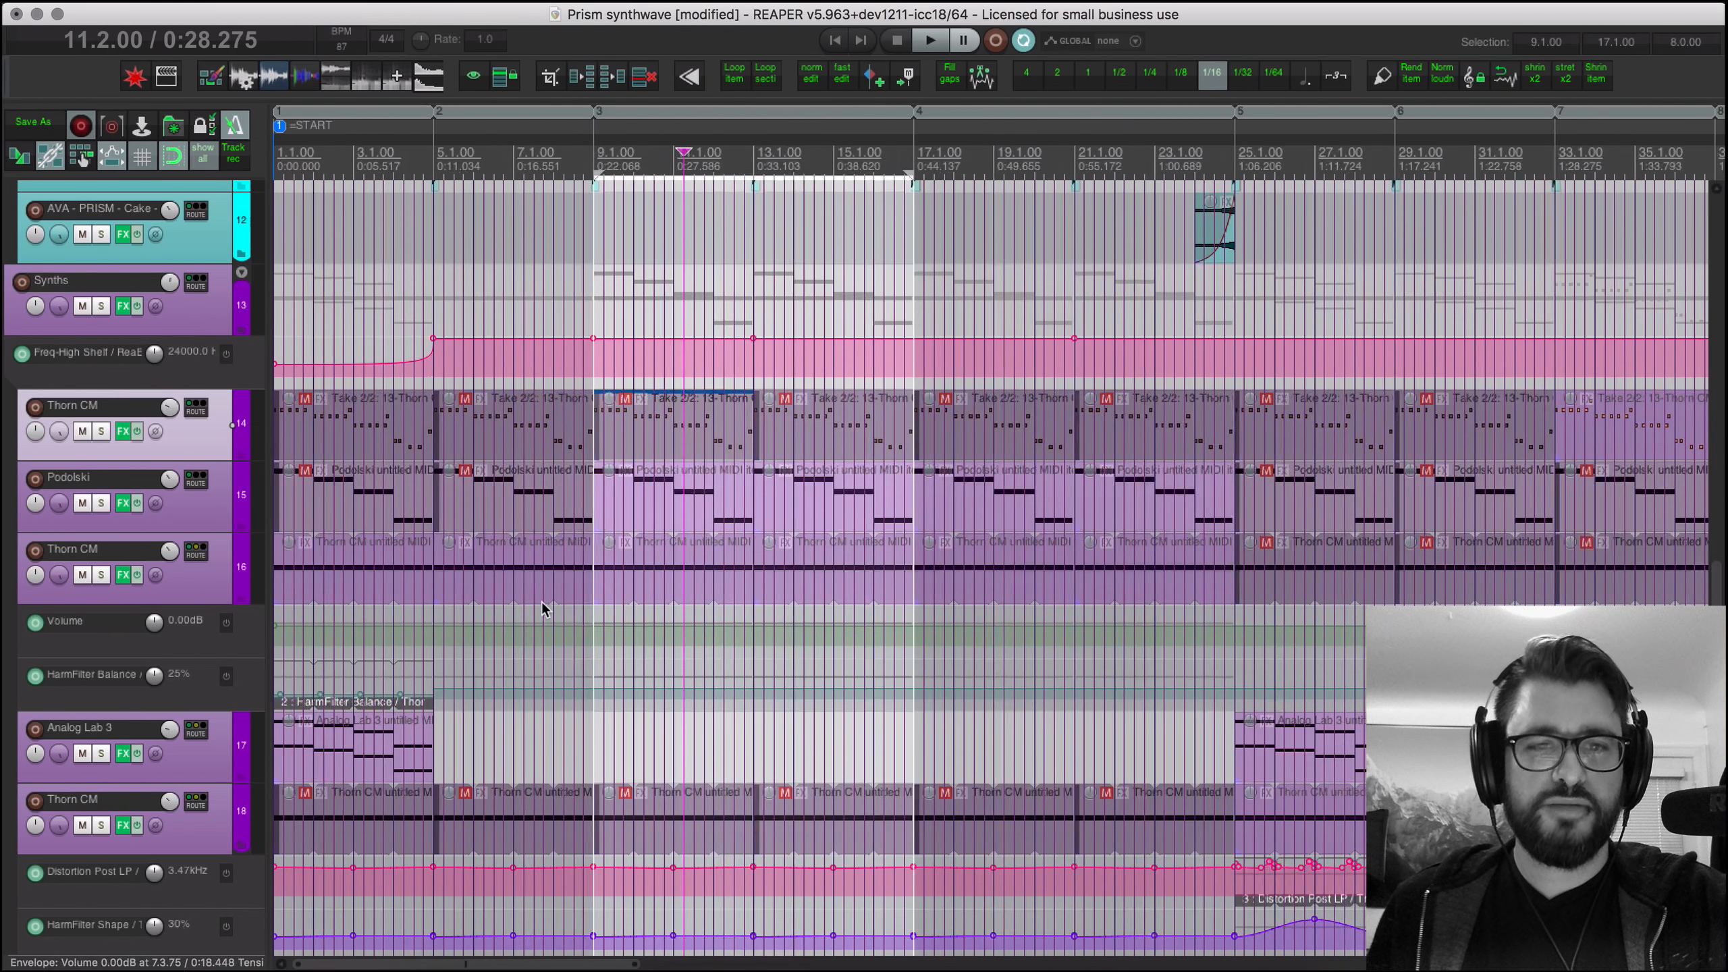
{"action": "scroll", "coordinate": [542, 602], "scroll_direction": "down", "scroll_amount": 2}
{"action": "scroll", "coordinate": [778, 623], "scroll_direction": "down", "scroll_amount": 6}
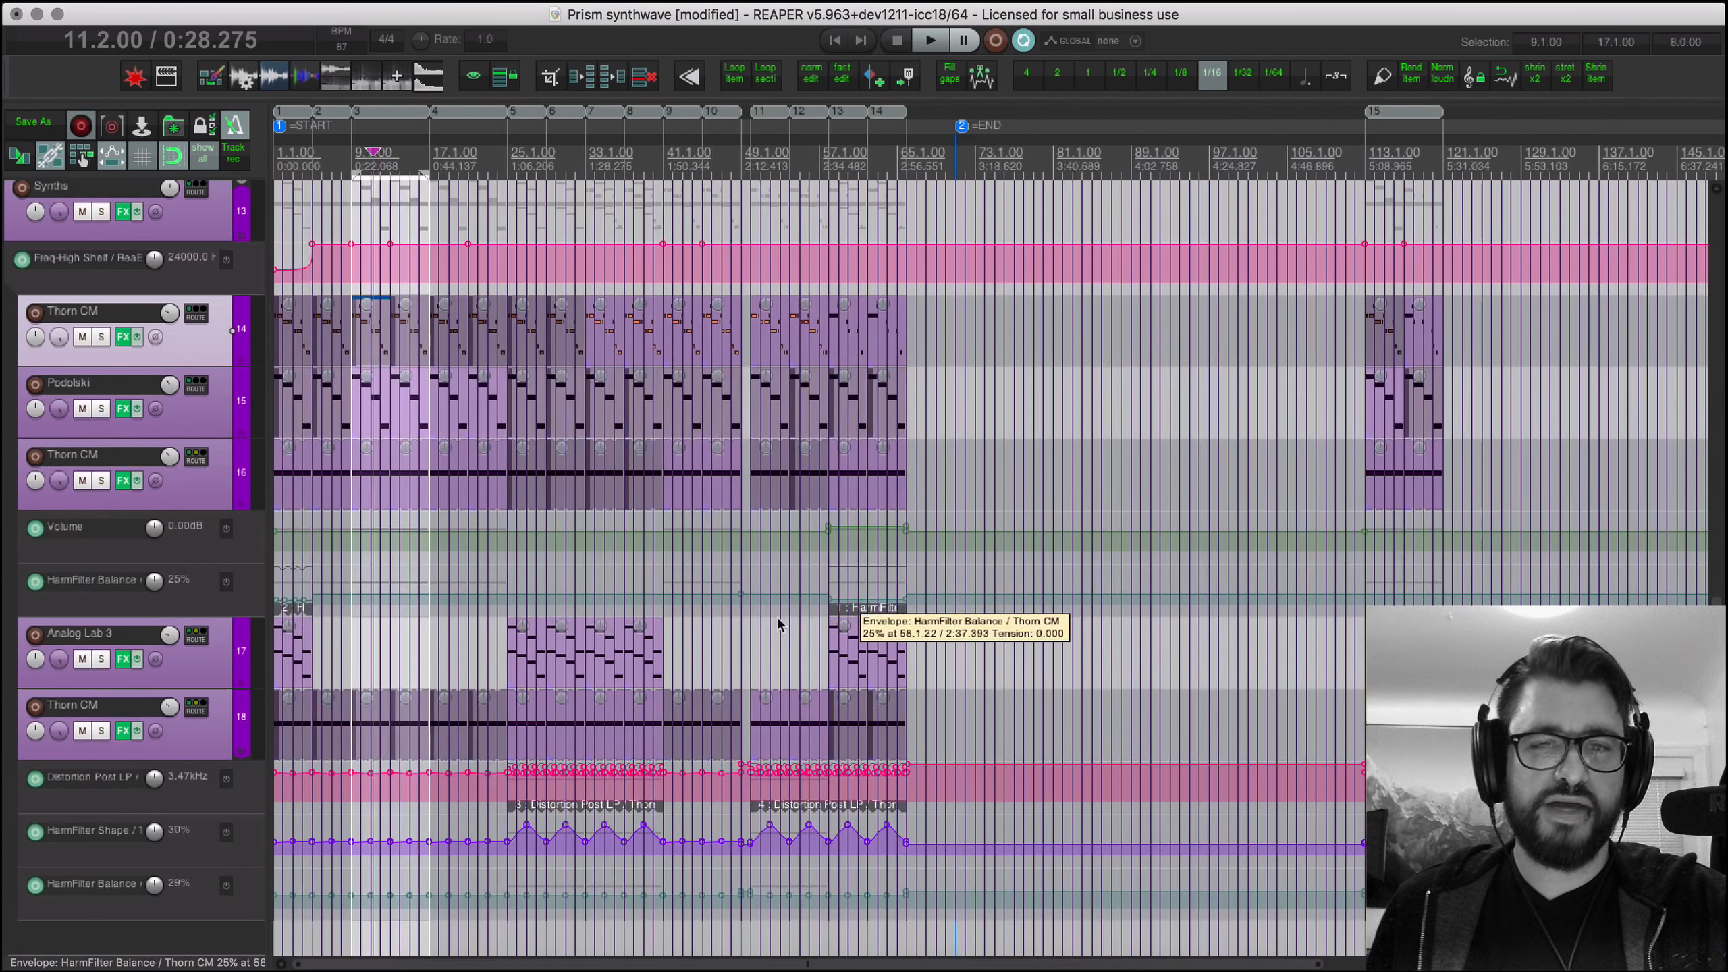
Step: Select the Analog Lab 3 item at bar 25 on track 17 and open the track's Analog Lab 3 instrument
{"action": "left_click", "coordinate": [582, 665]}
{"action": "left_click_drag", "start_coordinate": [509, 667], "coordinate": [468, 667]}
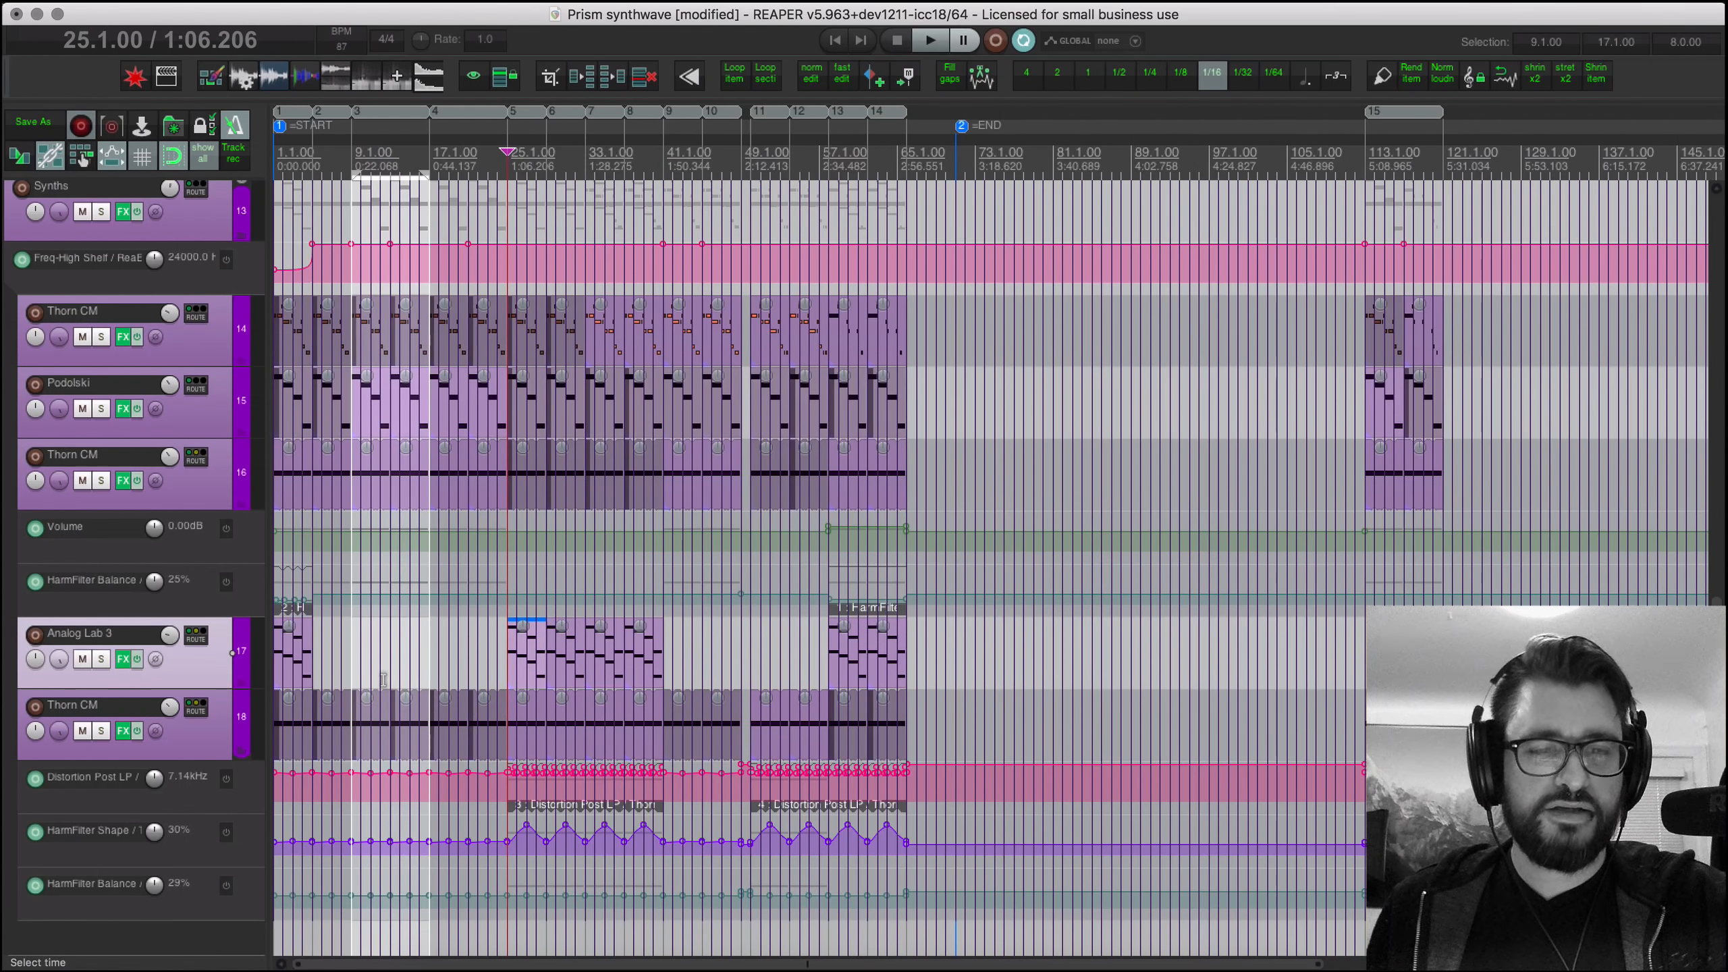
{"action": "scroll", "coordinate": [383, 679], "scroll_direction": "up", "scroll_amount": 5}
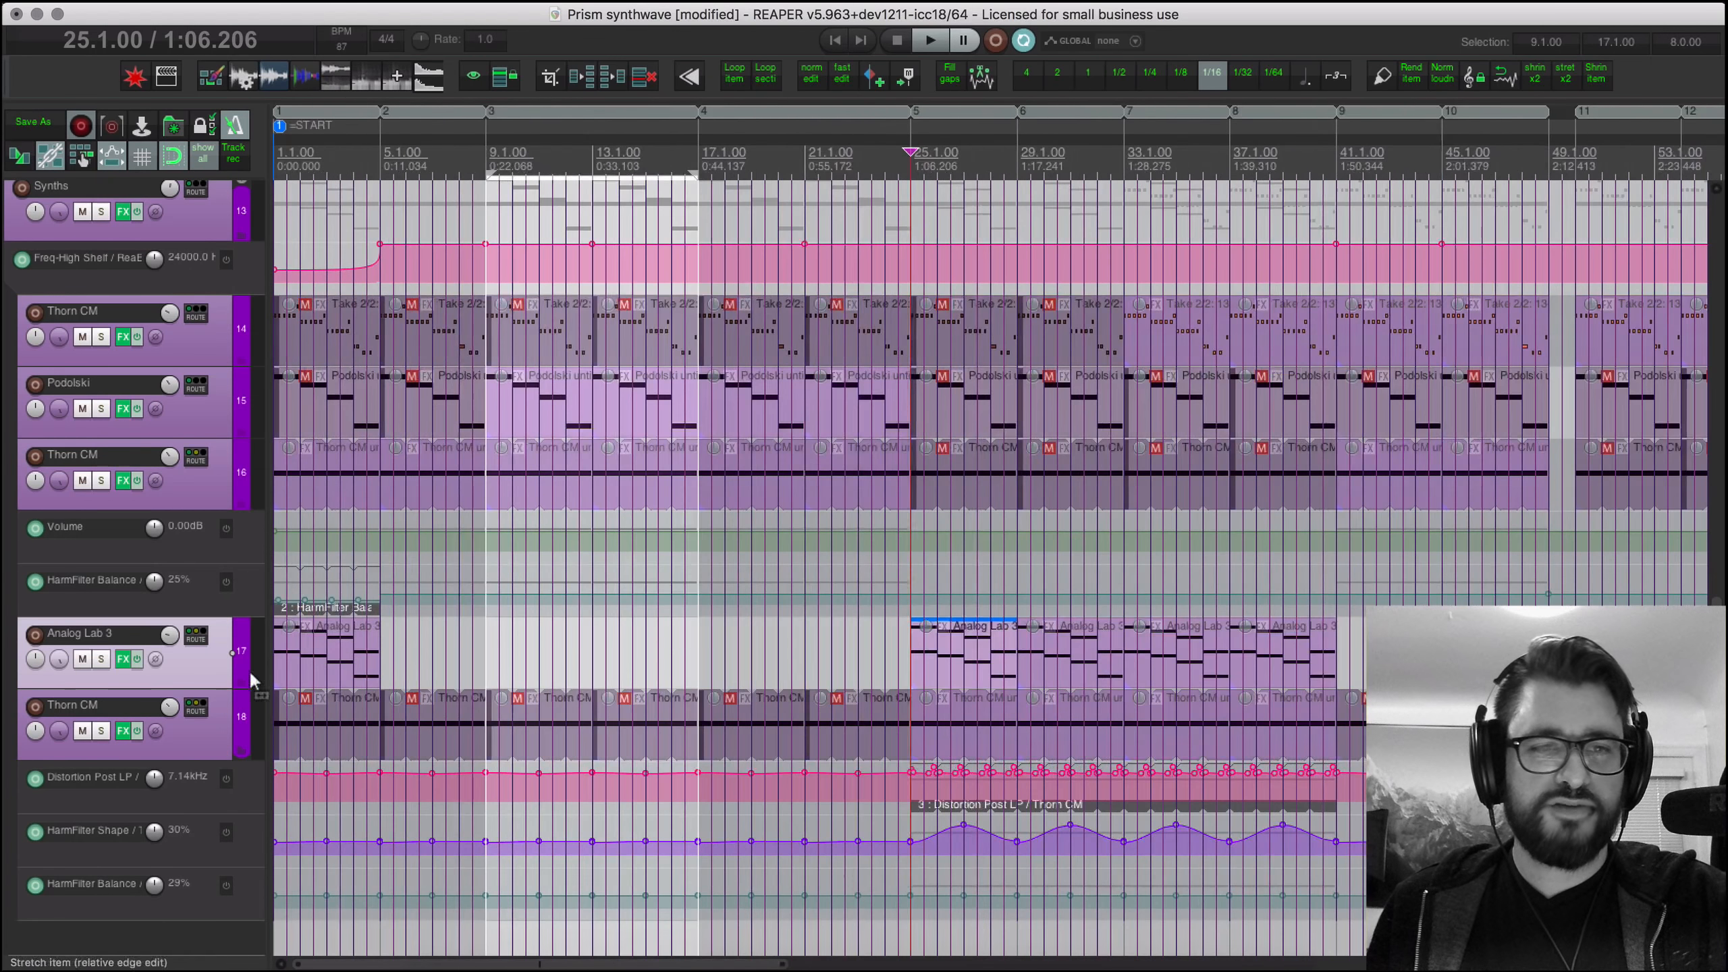
{"action": "right_click", "coordinate": [117, 660]}
{"action": "left_click", "coordinate": [501, 640]}
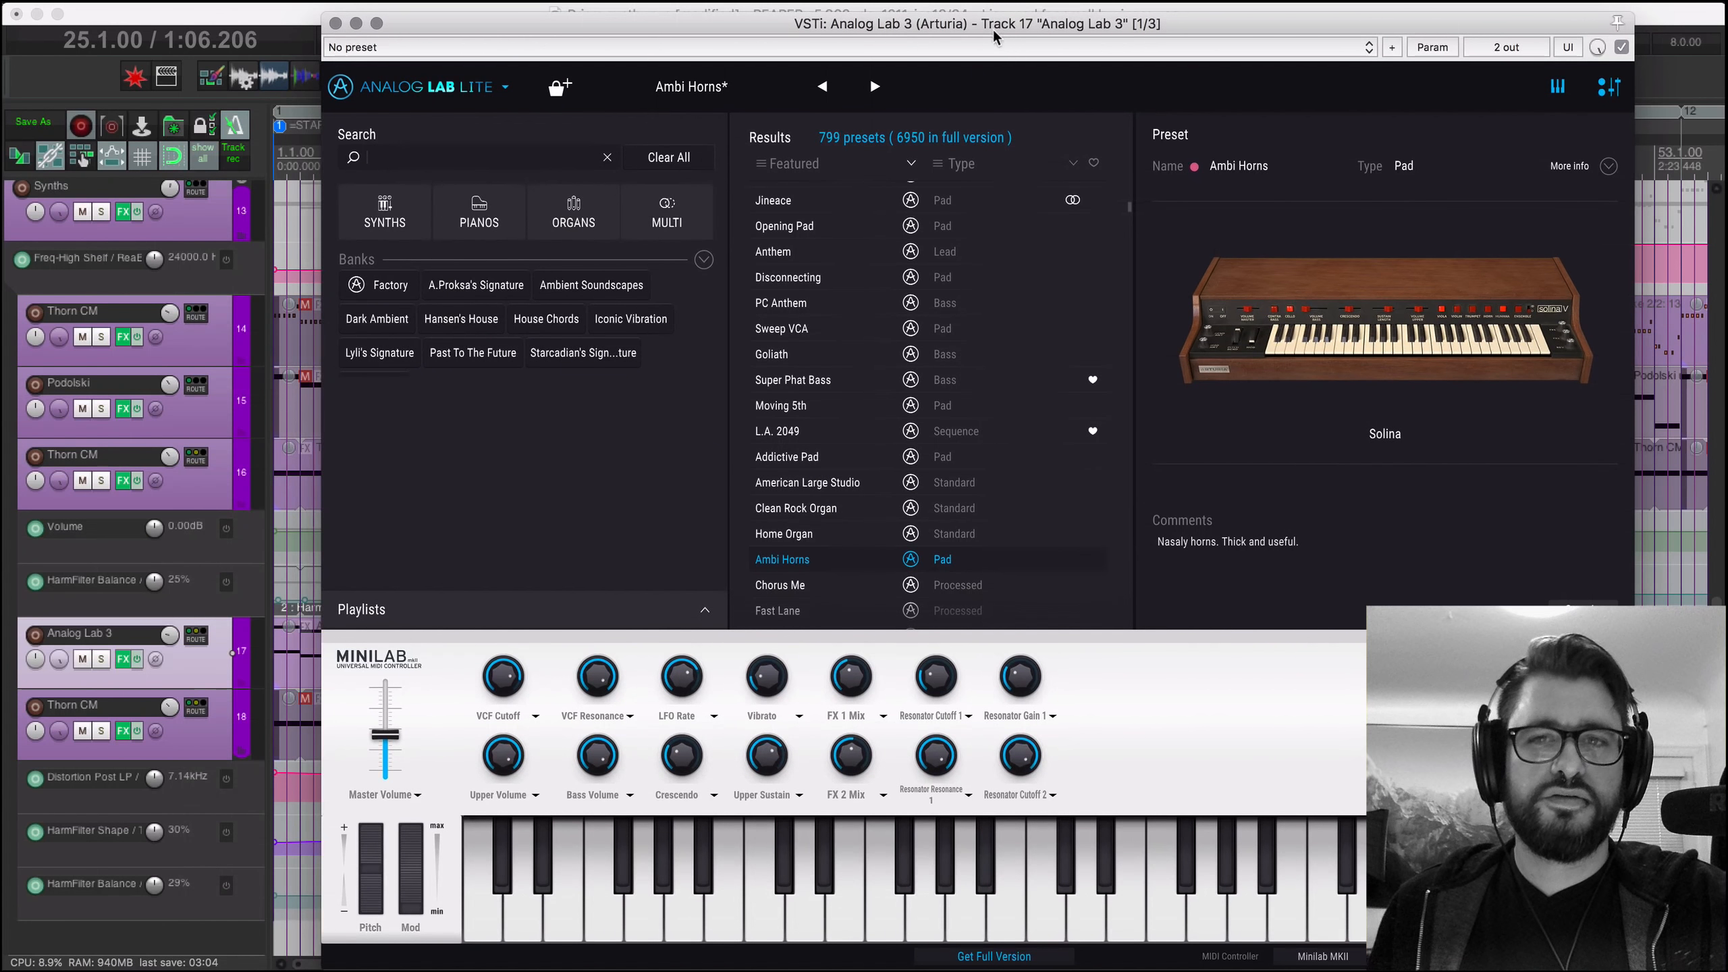
{"action": "left_click_drag", "start_coordinate": [993, 35], "coordinate": [981, 38]}
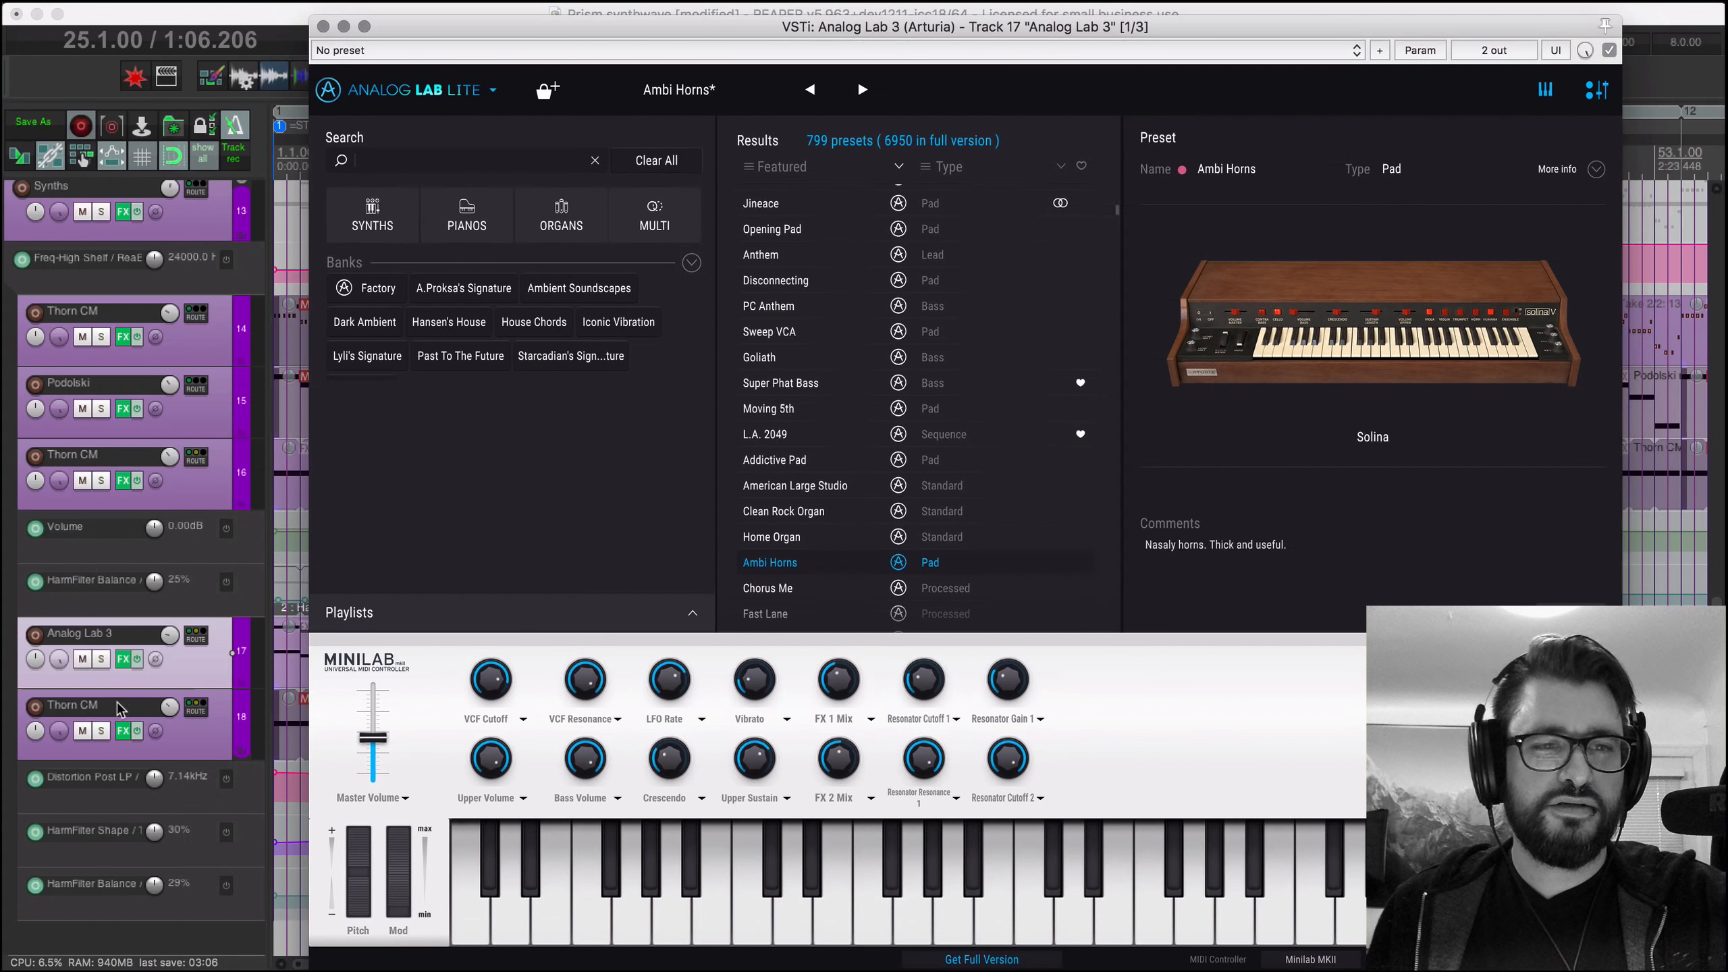
Step: Solo Analog Lab 3 track 17, play region 5 from bar 25 to bar 29, and close the instrument window after stopping
{"action": "left_click", "coordinate": [101, 659]}
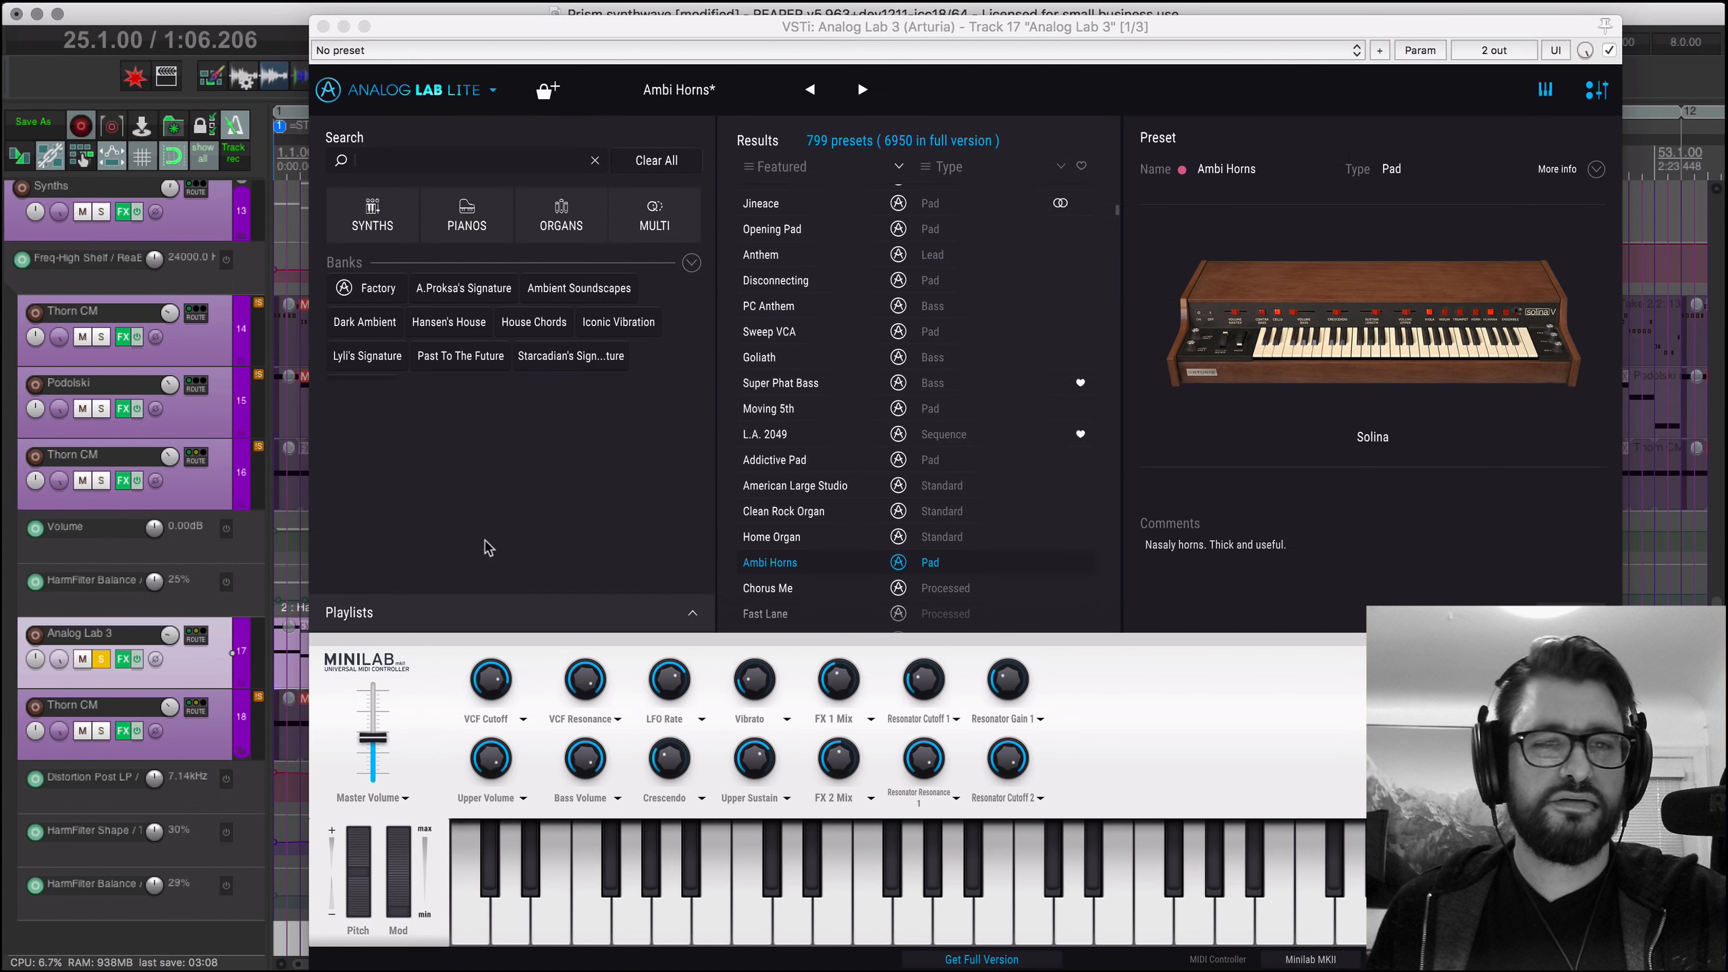
{"action": "left_click", "coordinate": [276, 163]}
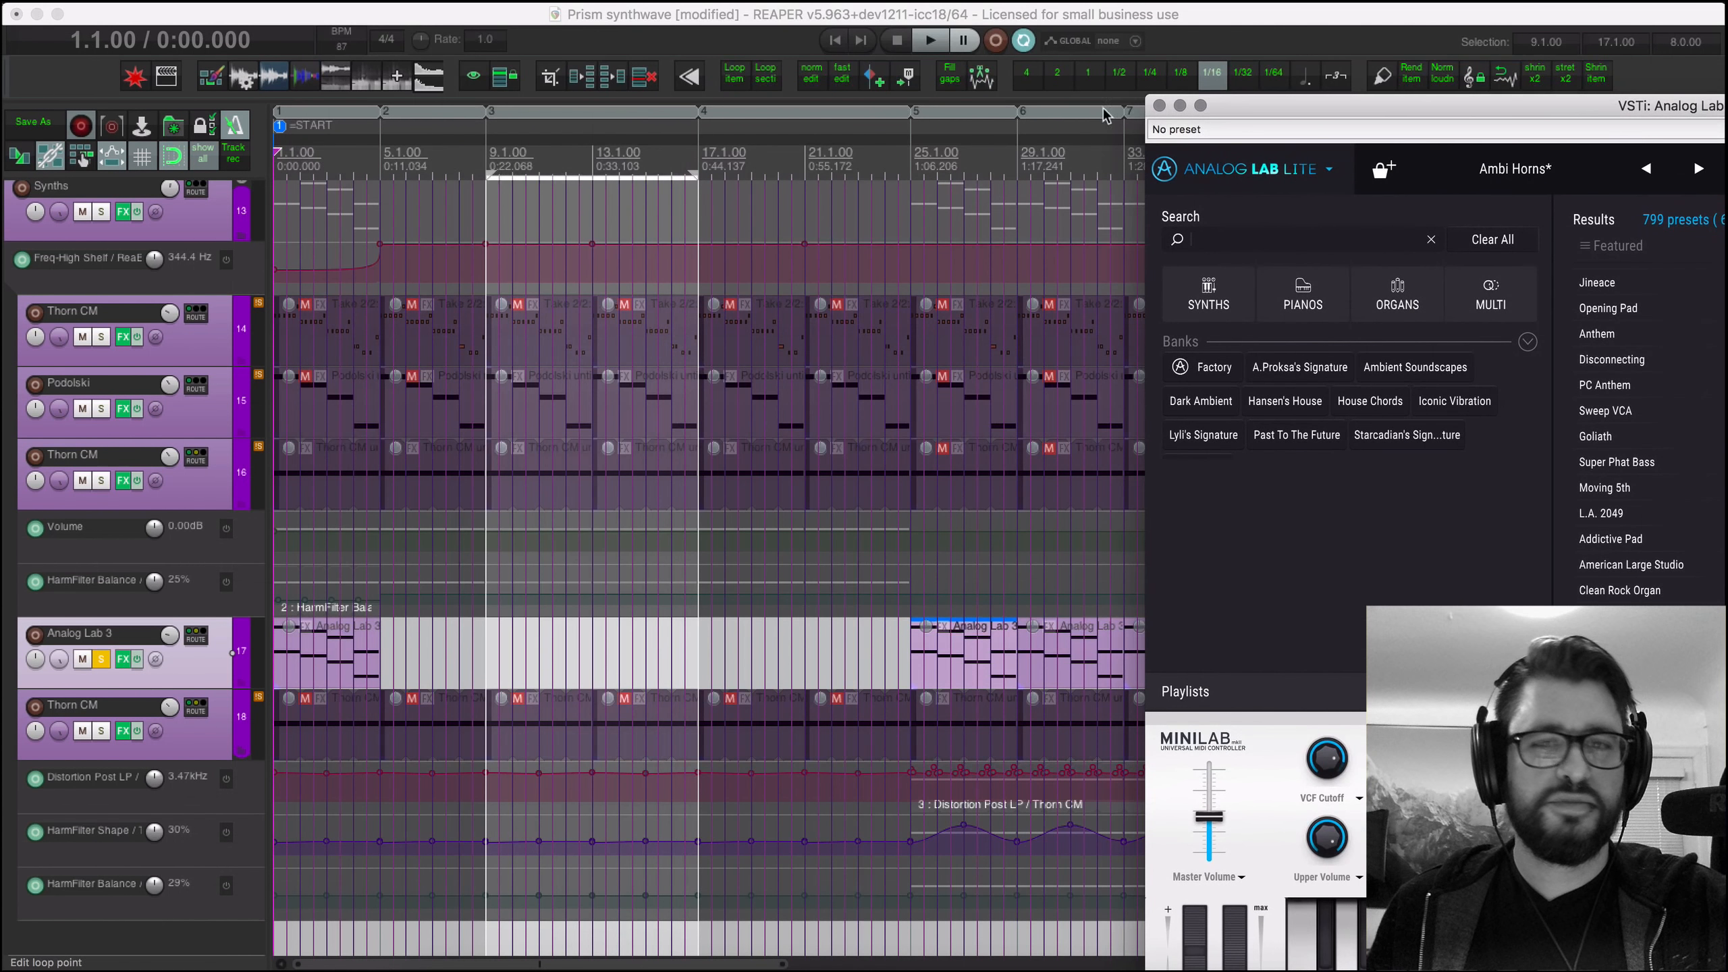
{"action": "double_click", "coordinate": [931, 114]}
{"action": "key", "text": "space"}
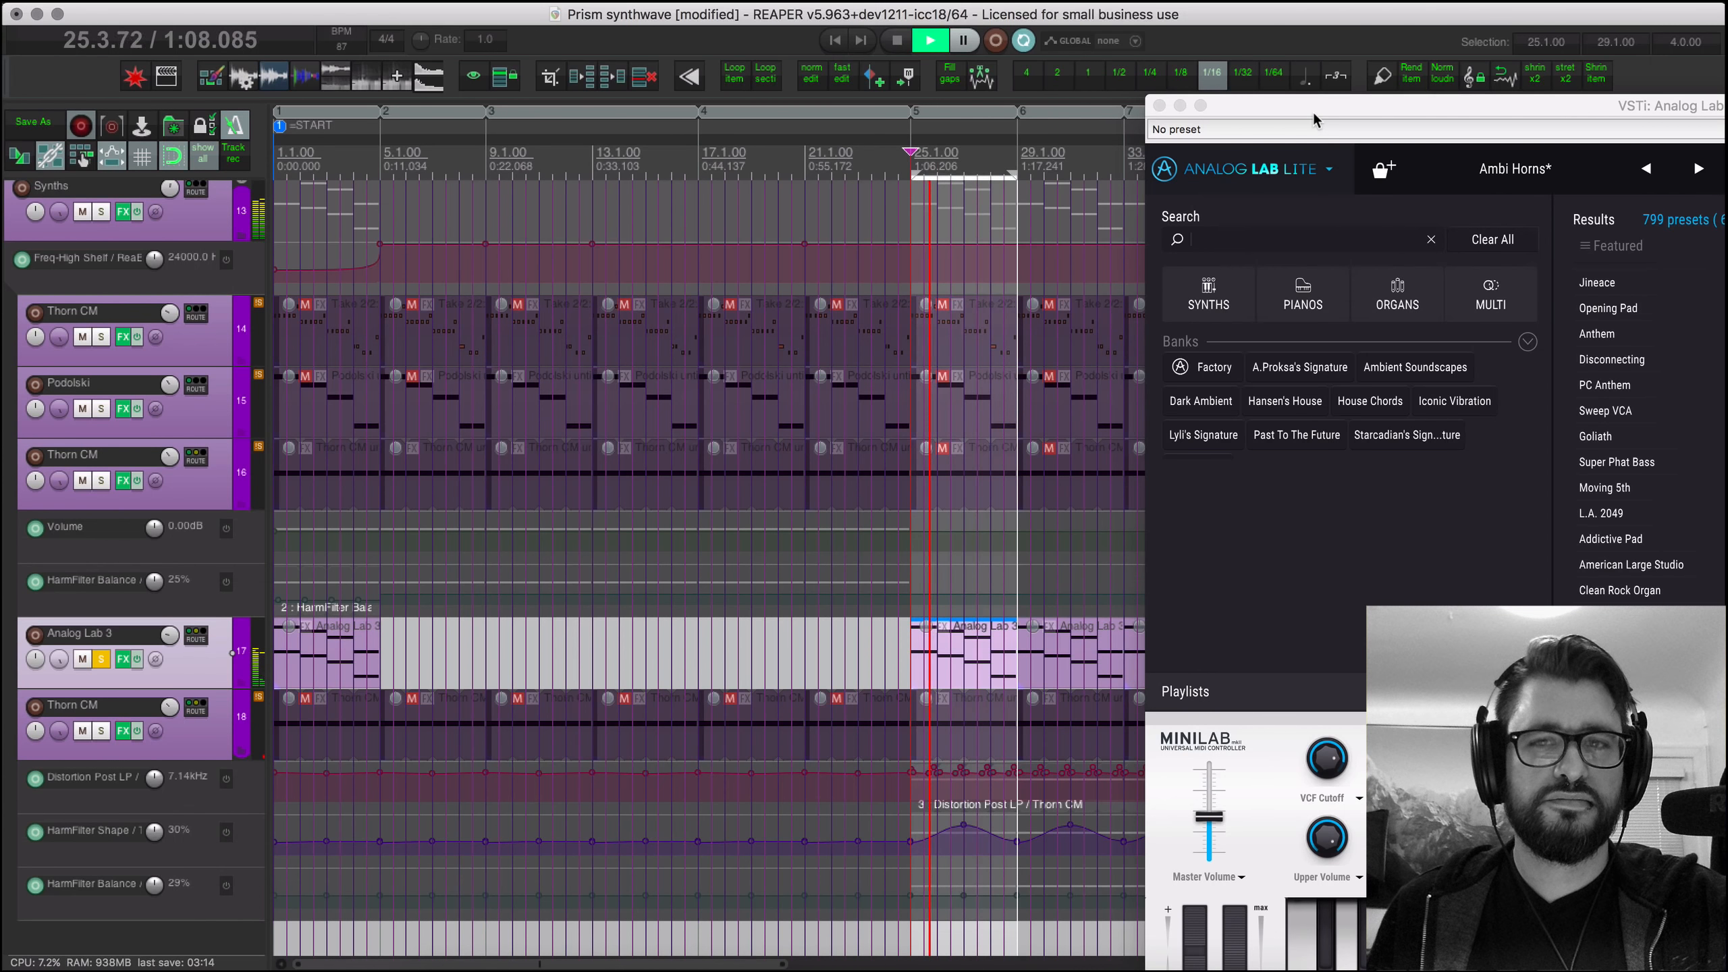
{"action": "left_click_drag", "start_coordinate": [1314, 120], "coordinate": [1171, 83]}
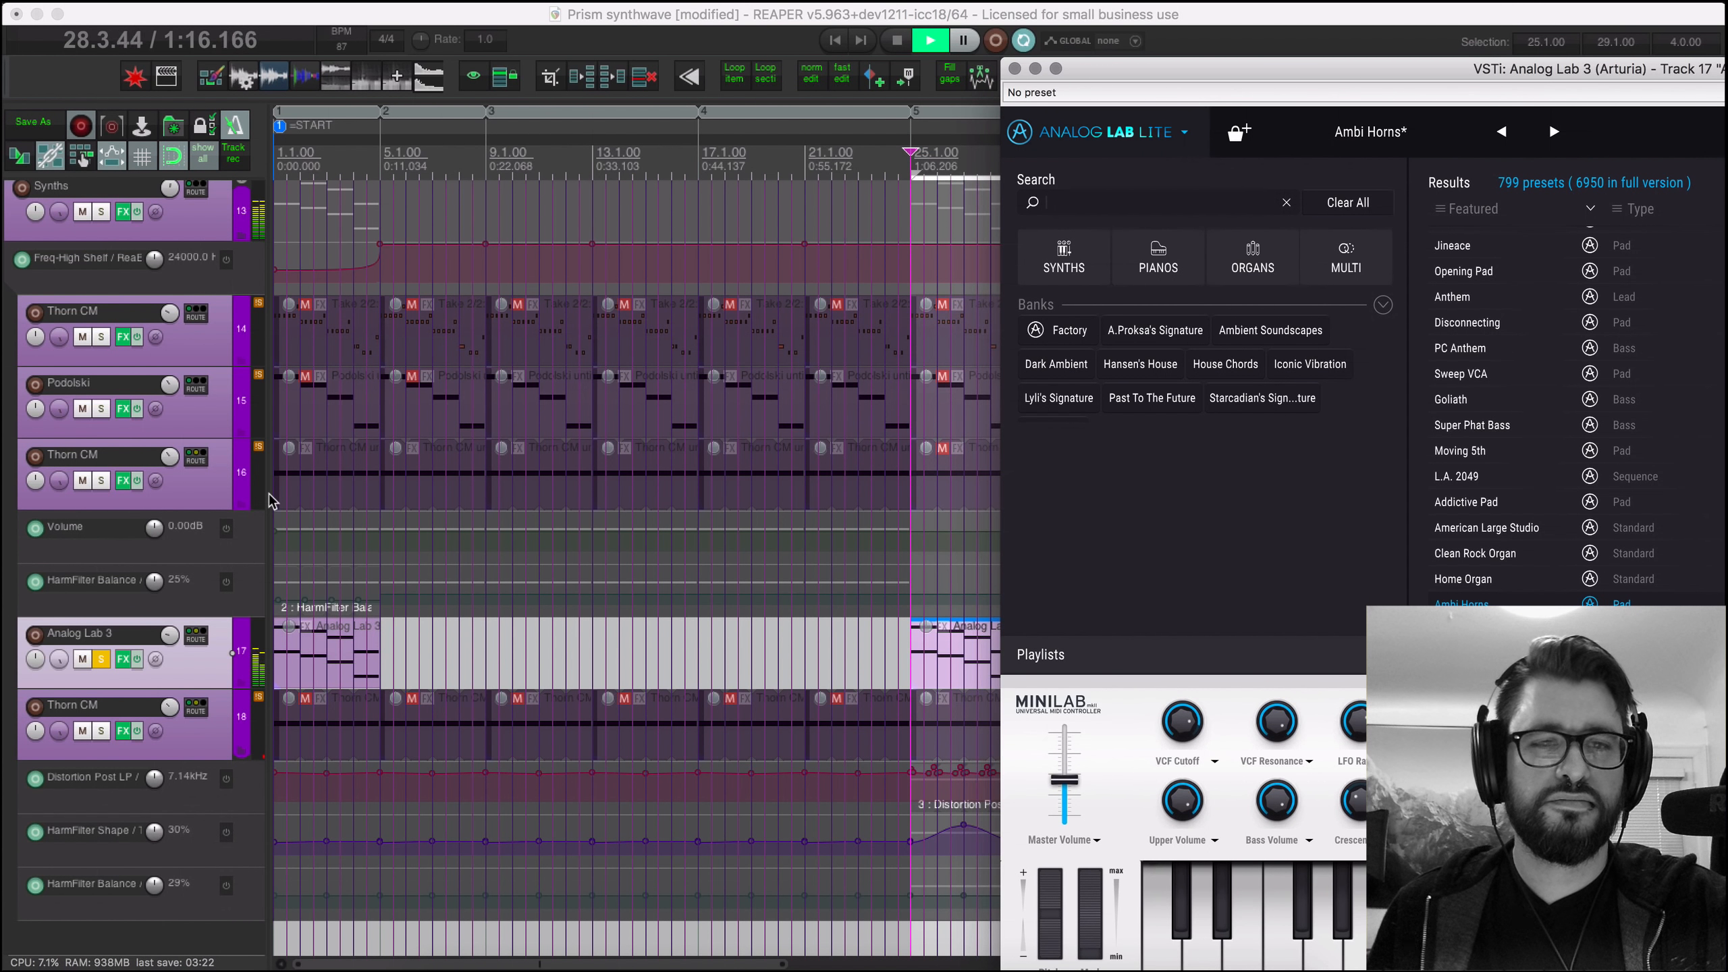
{"action": "left_click", "coordinate": [141, 669]}
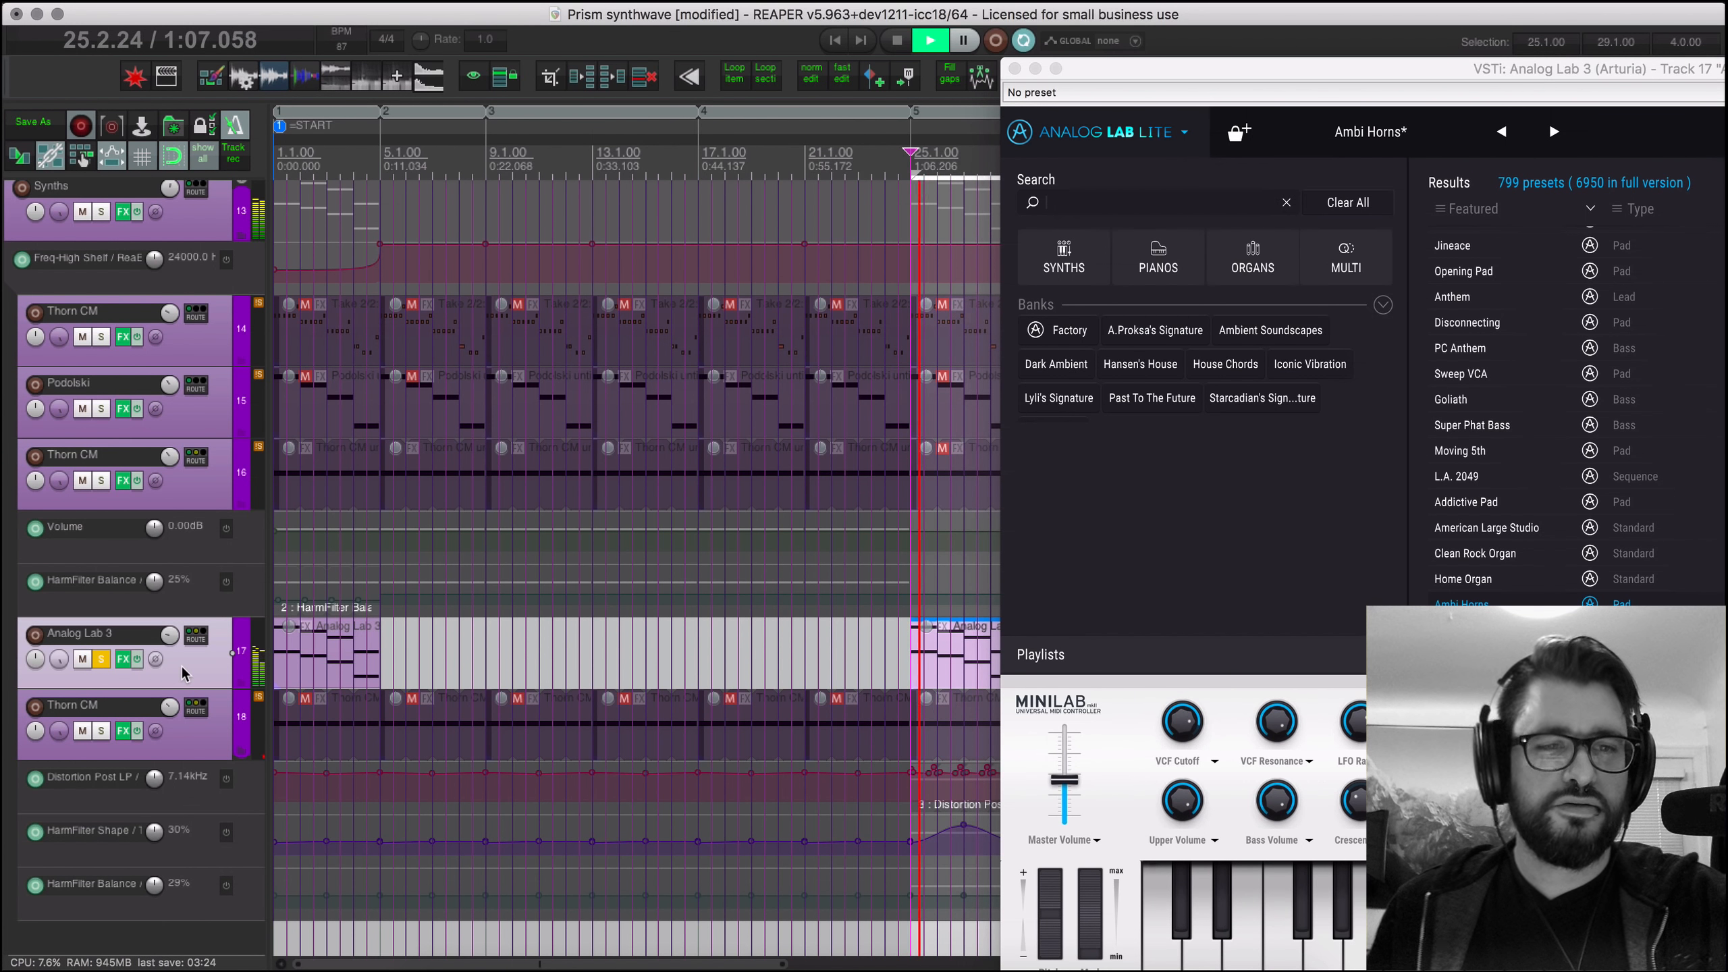
{"action": "key", "text": "space"}
{"action": "left_click", "coordinate": [1014, 69]}
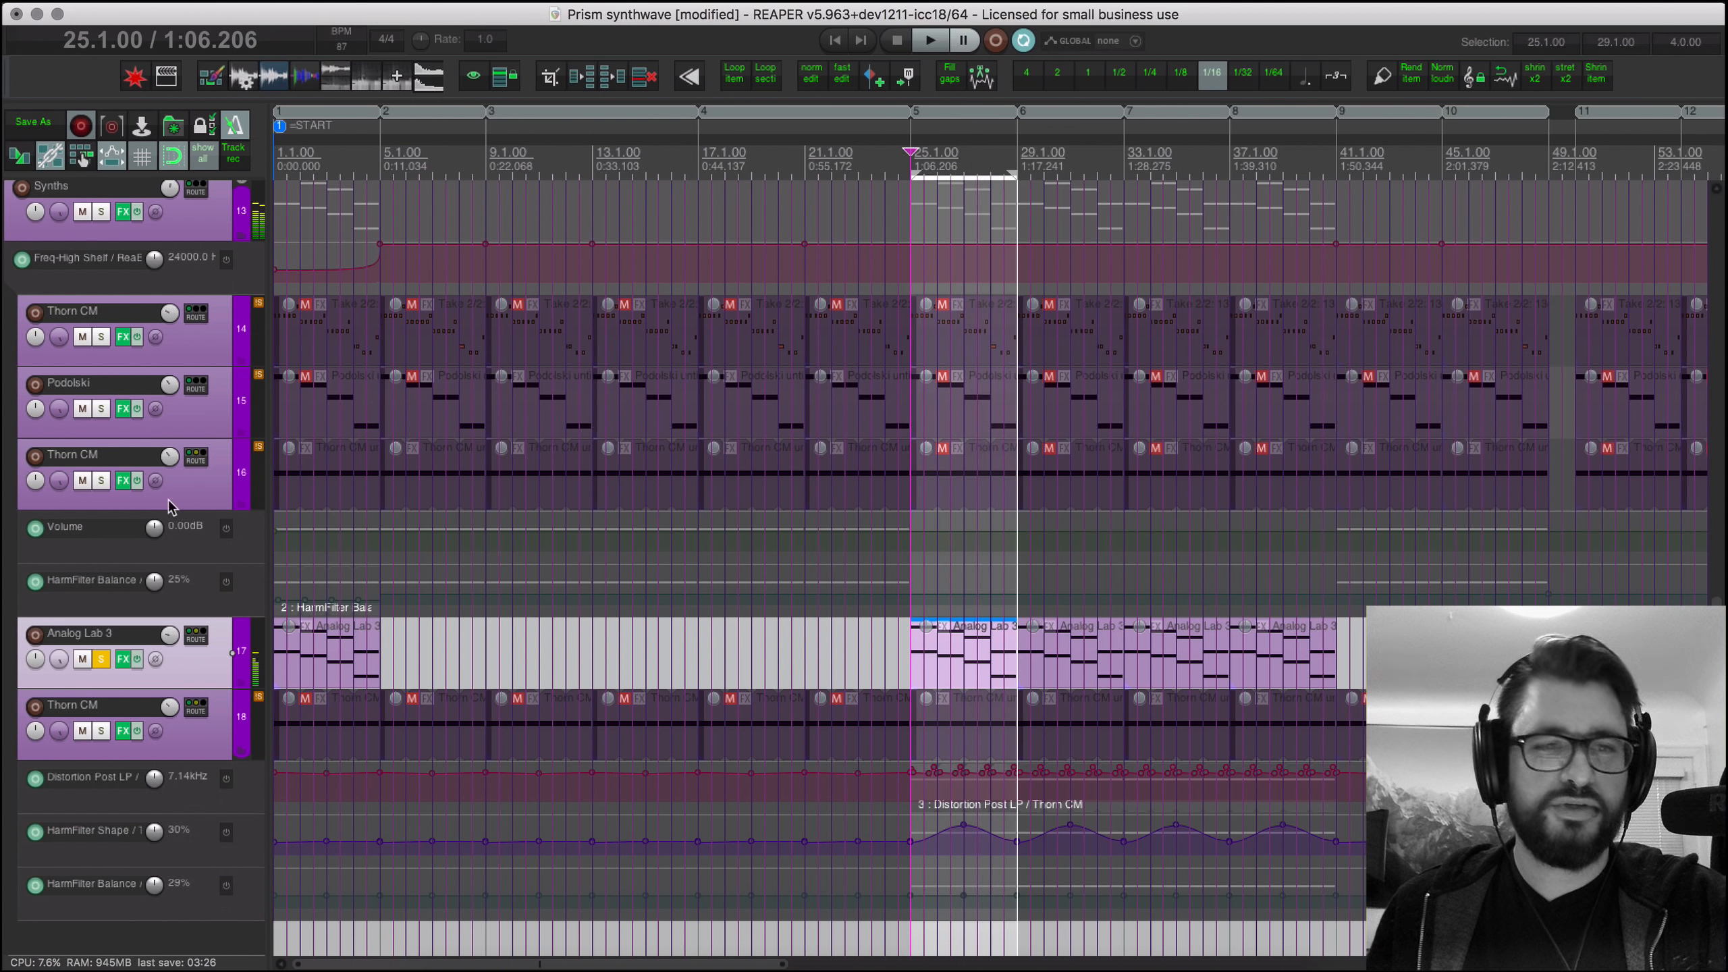
Step: Open ReaComp on Analog Lab 3 track 17 and the Drums track's routing window, and arrange both windows side by side
{"action": "right_click", "coordinate": [126, 662]}
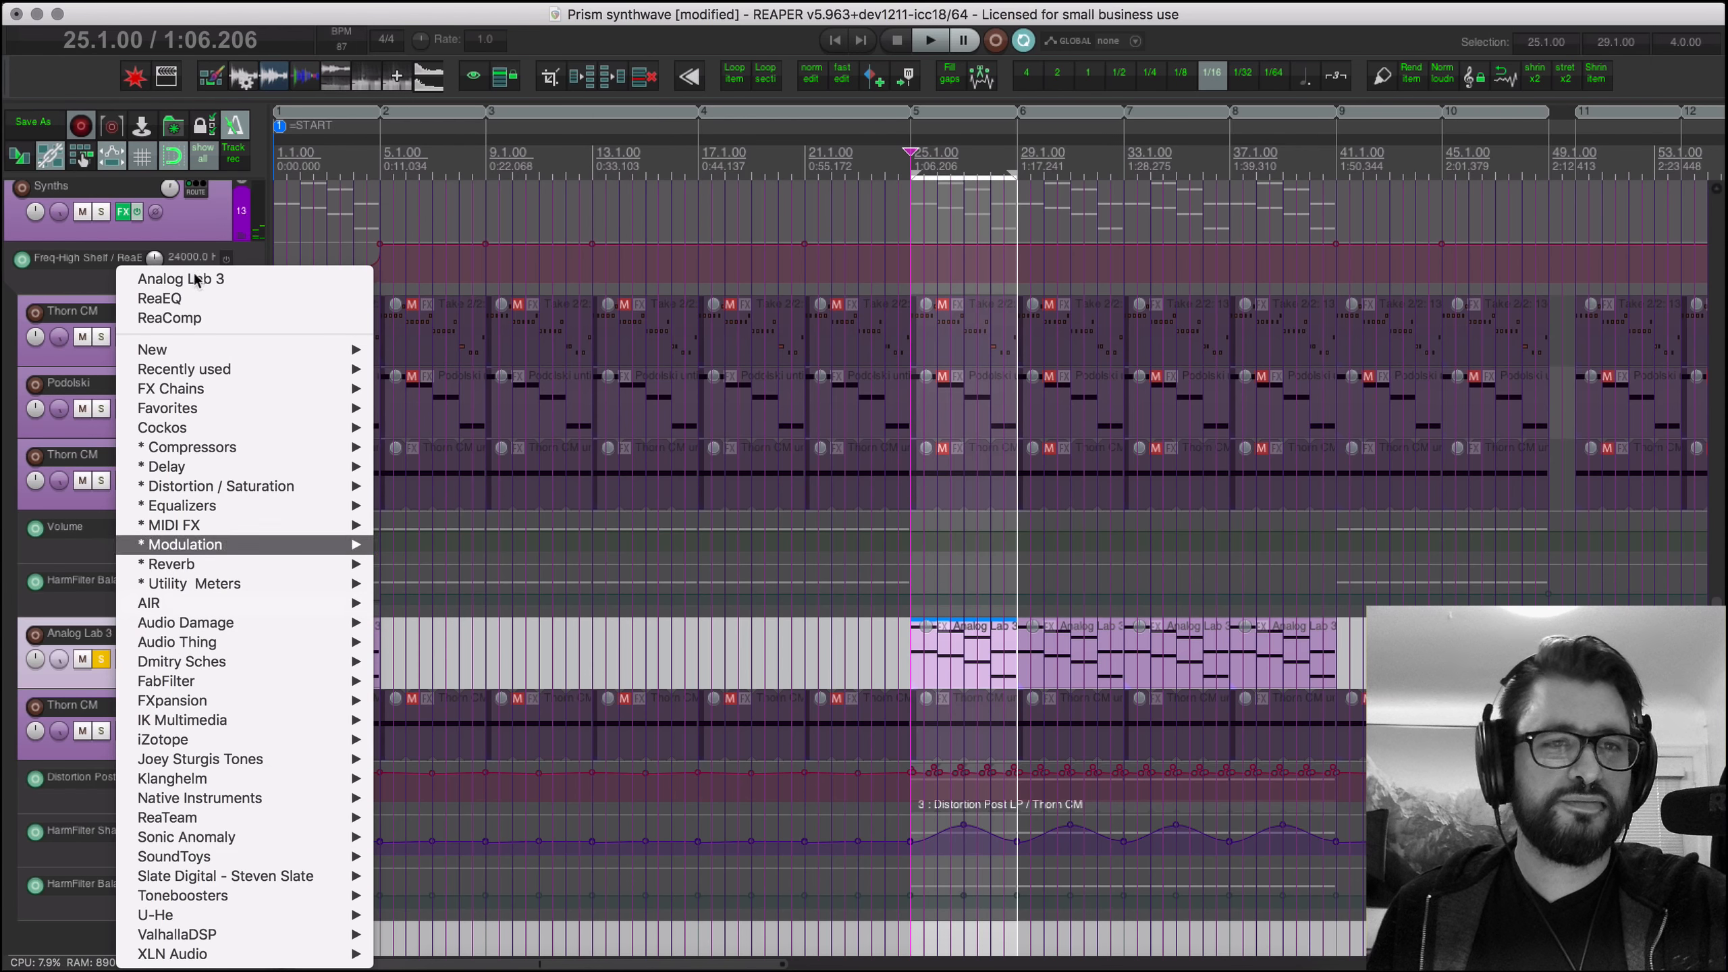
{"action": "left_click", "coordinate": [202, 317]}
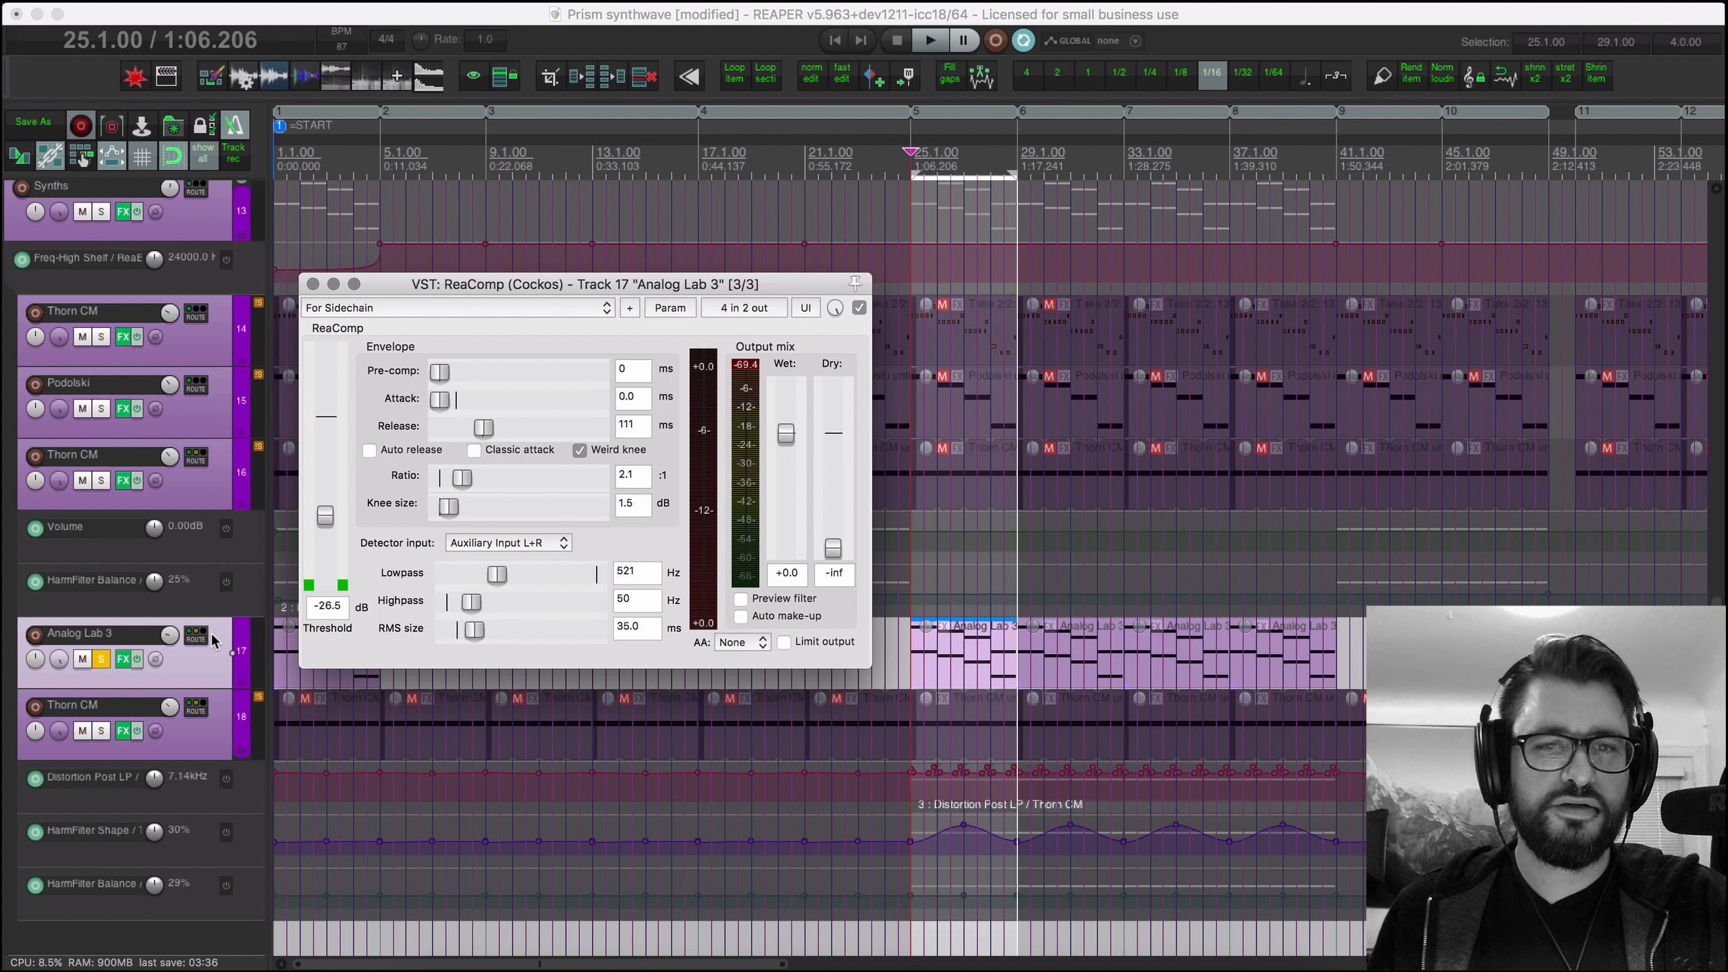
{"action": "left_click", "coordinate": [209, 738]}
{"action": "scroll", "coordinate": [208, 736], "scroll_direction": "up", "scroll_amount": 15}
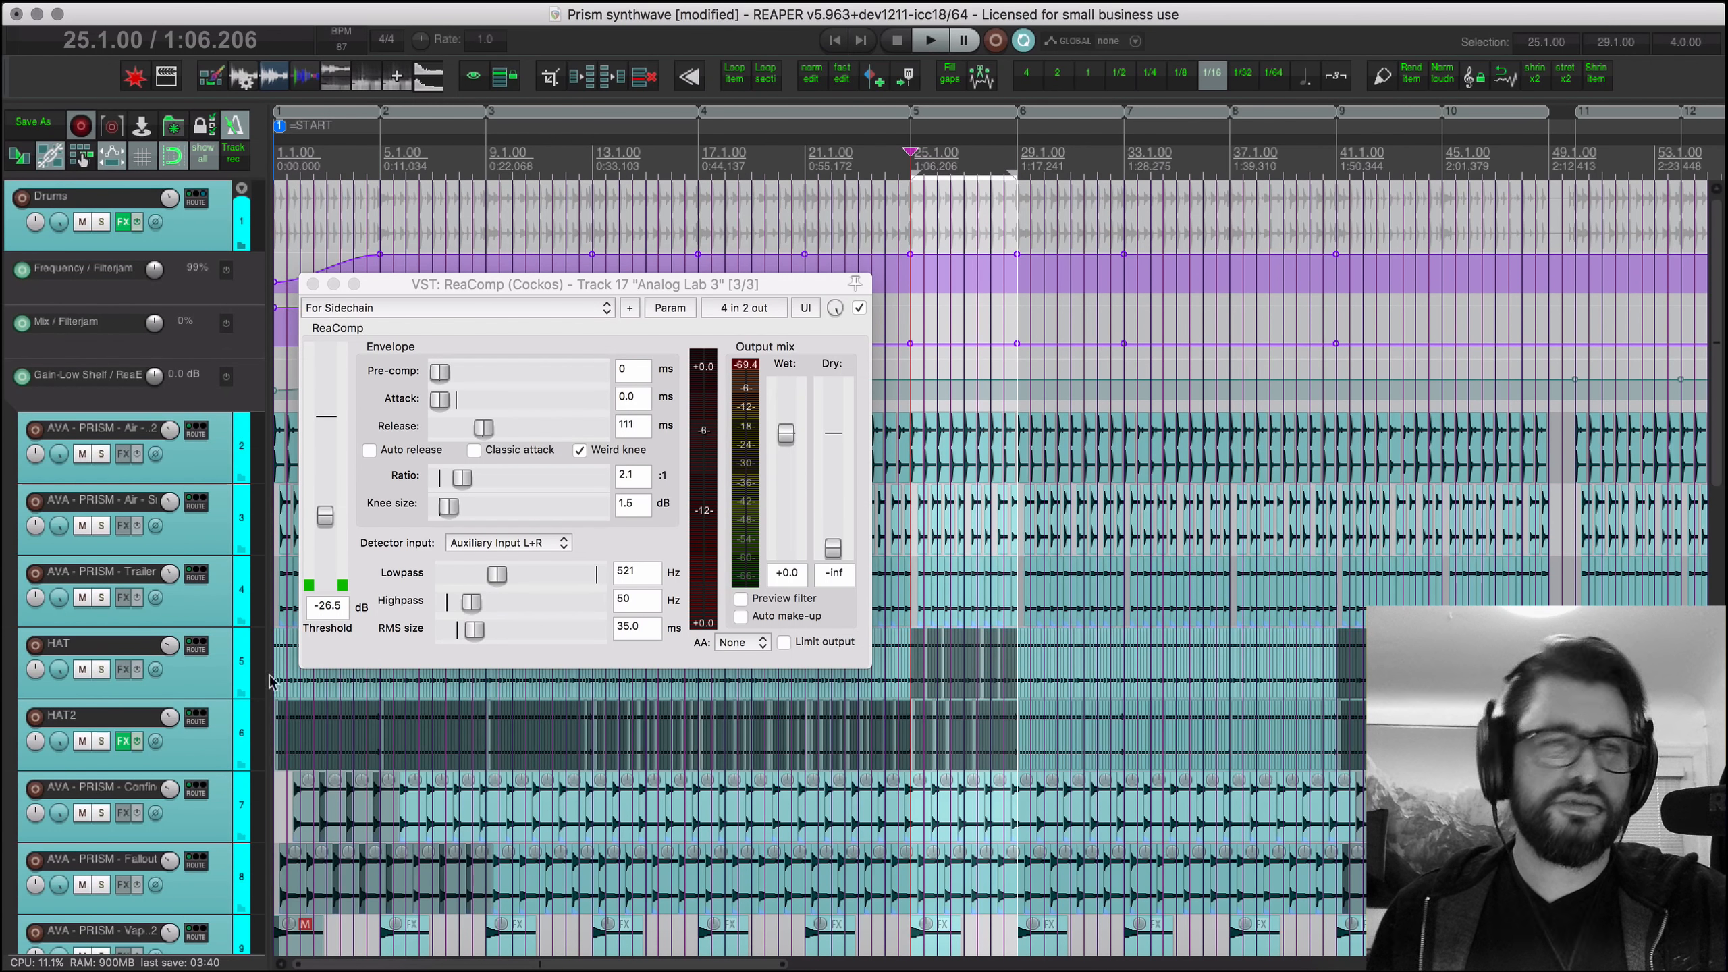
{"action": "left_click", "coordinate": [196, 199]}
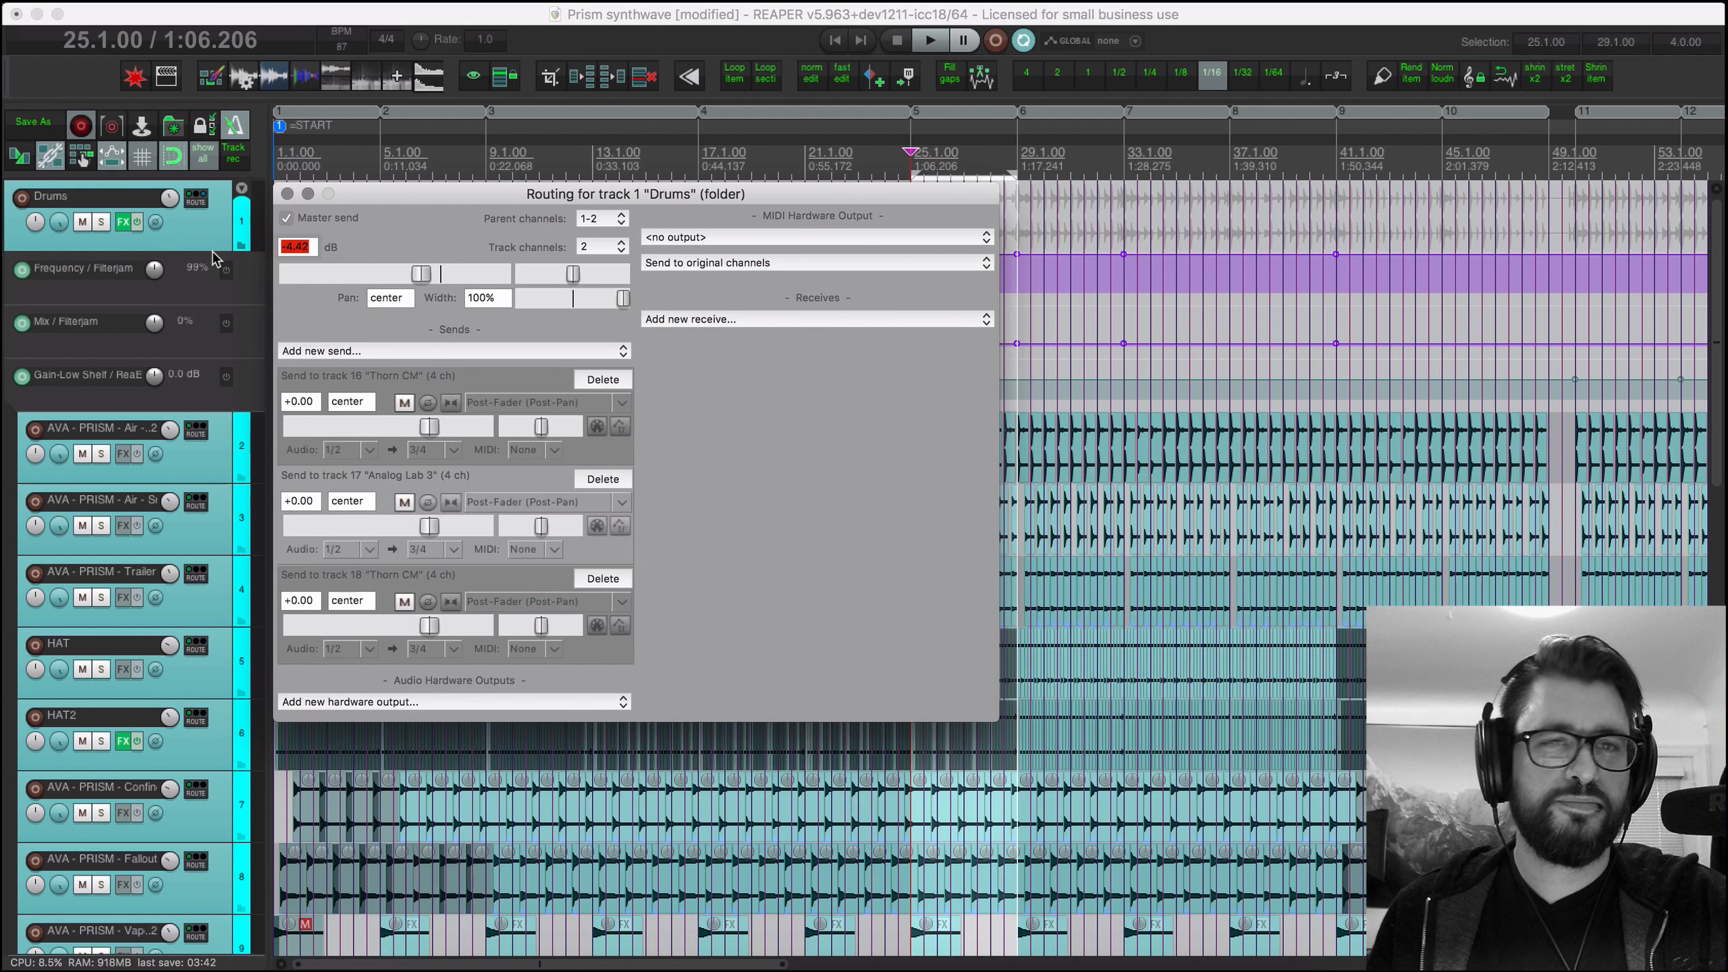
{"action": "left_click_drag", "start_coordinate": [610, 200], "coordinate": [1283, 199]}
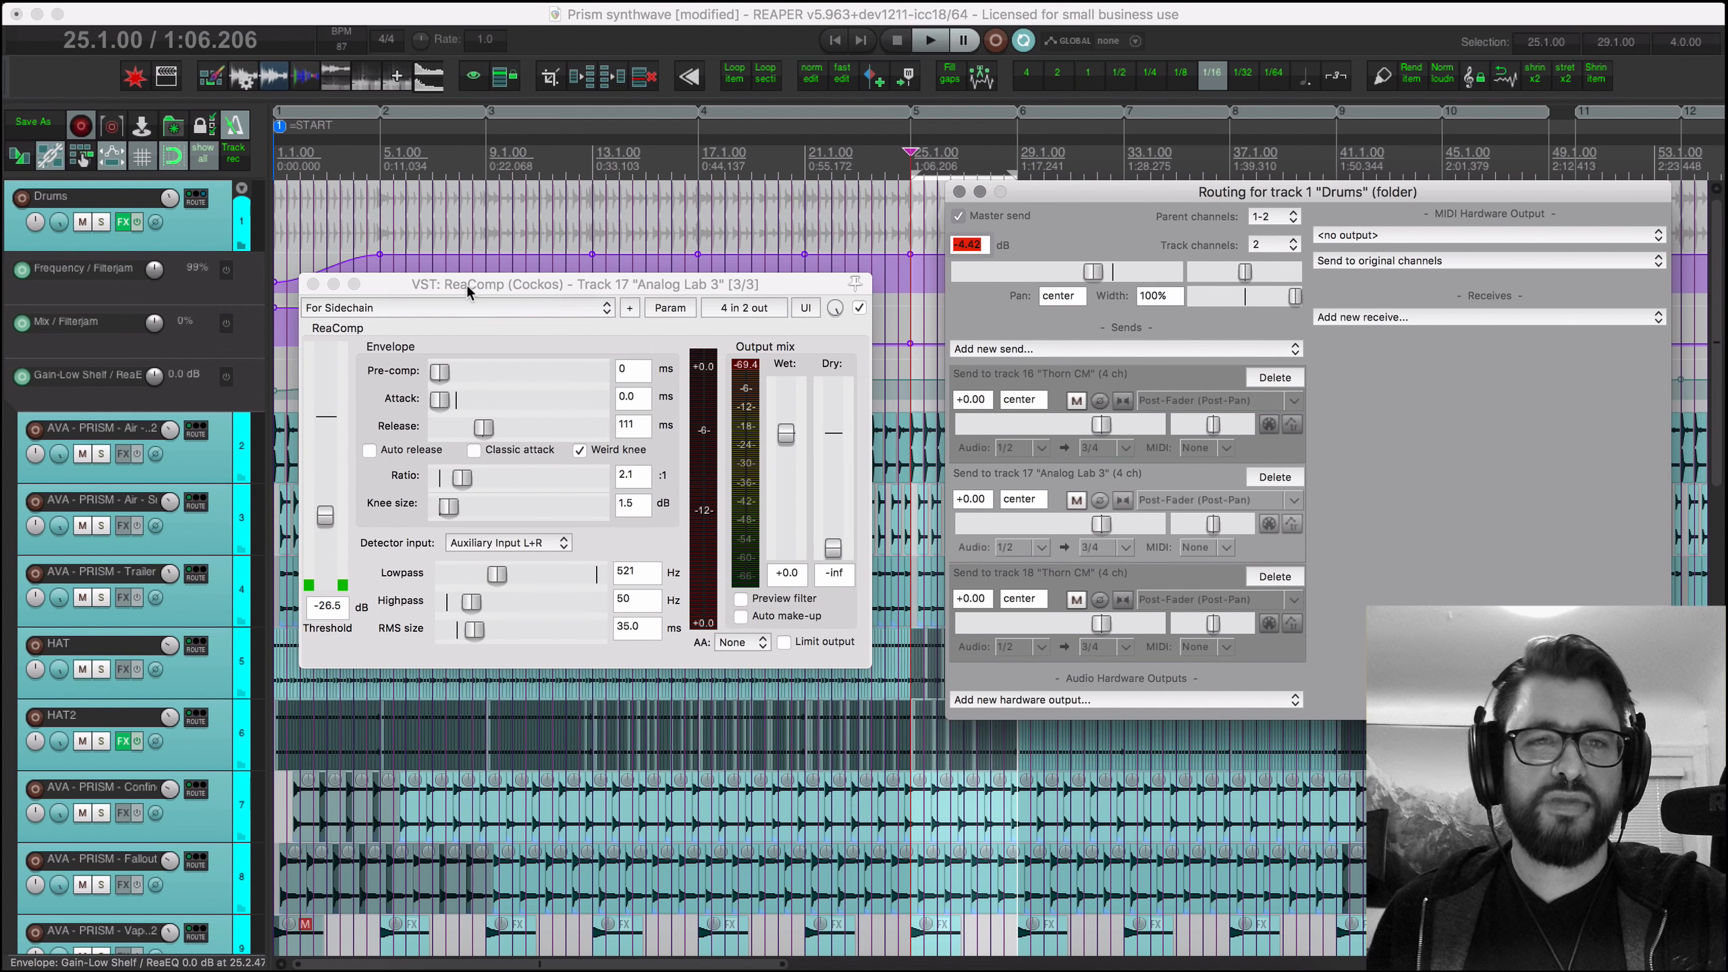
{"action": "left_click_drag", "start_coordinate": [472, 288], "coordinate": [528, 378]}
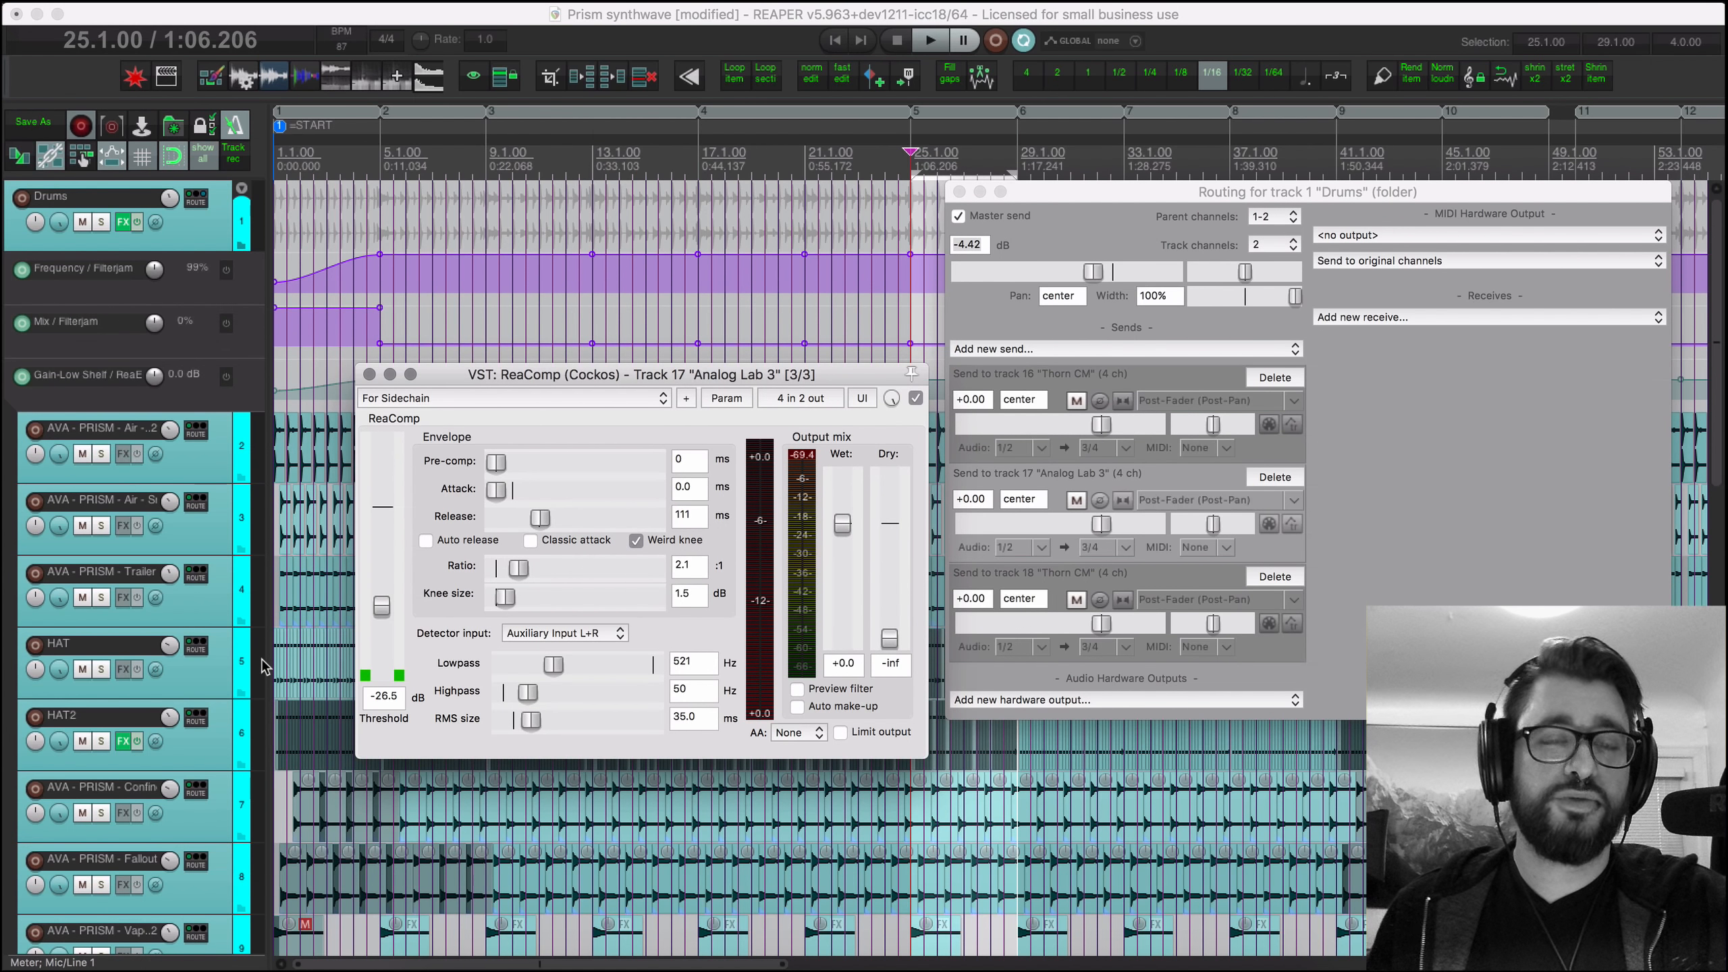
Step: Create an extra send from the Drums track to channels 3/4 of Analog Lab 3 track 17, and delete it
{"action": "left_click", "coordinate": [201, 210]}
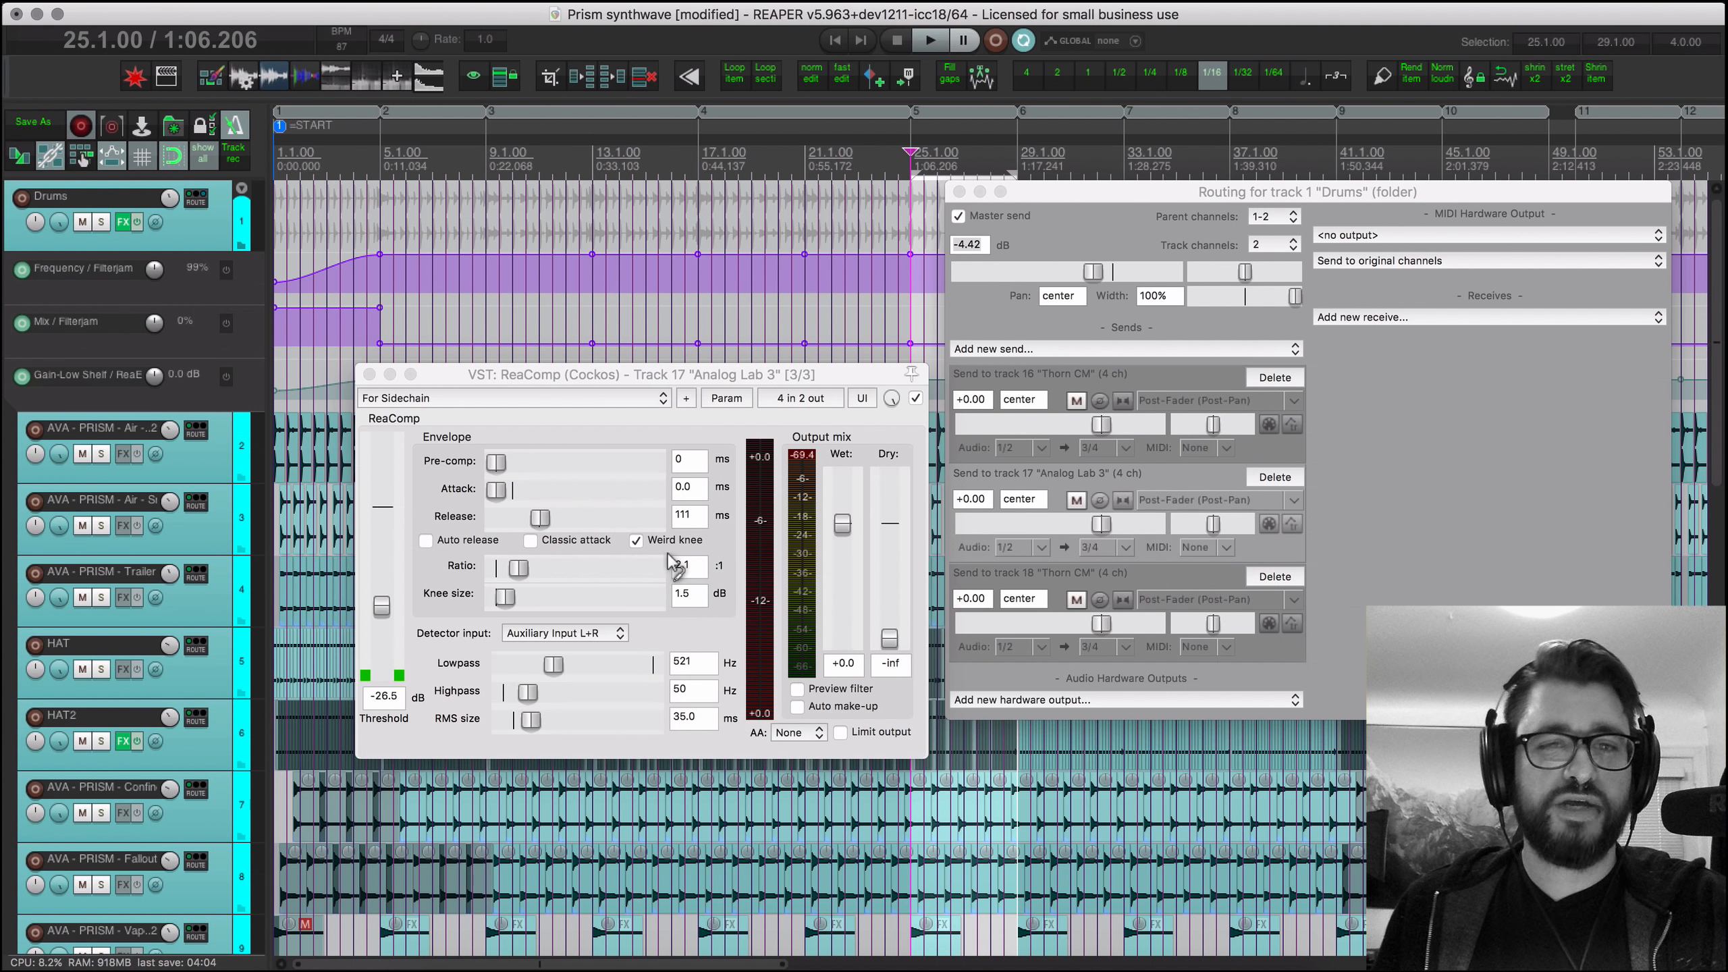
{"action": "left_click_drag", "start_coordinate": [679, 540], "coordinate": [679, 539]}
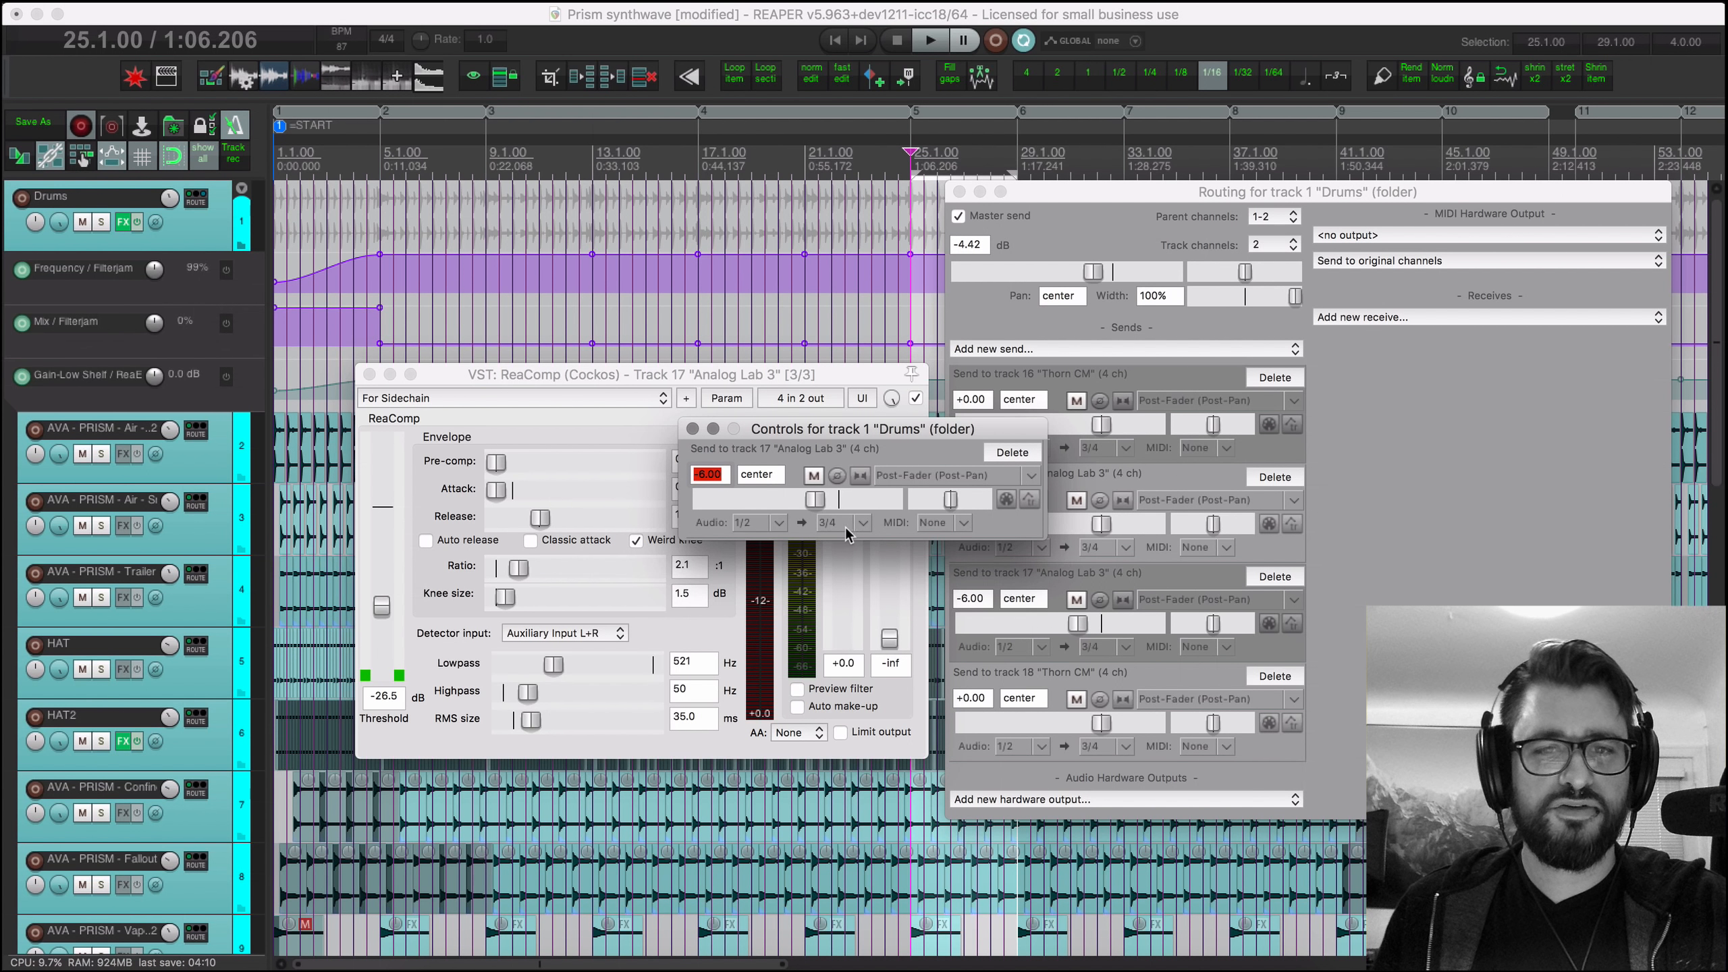
{"action": "left_click", "coordinate": [1014, 454]}
Step: Show the detector input choices of ReaComp on Analog Lab 3 track 17
{"action": "left_click", "coordinate": [615, 634]}
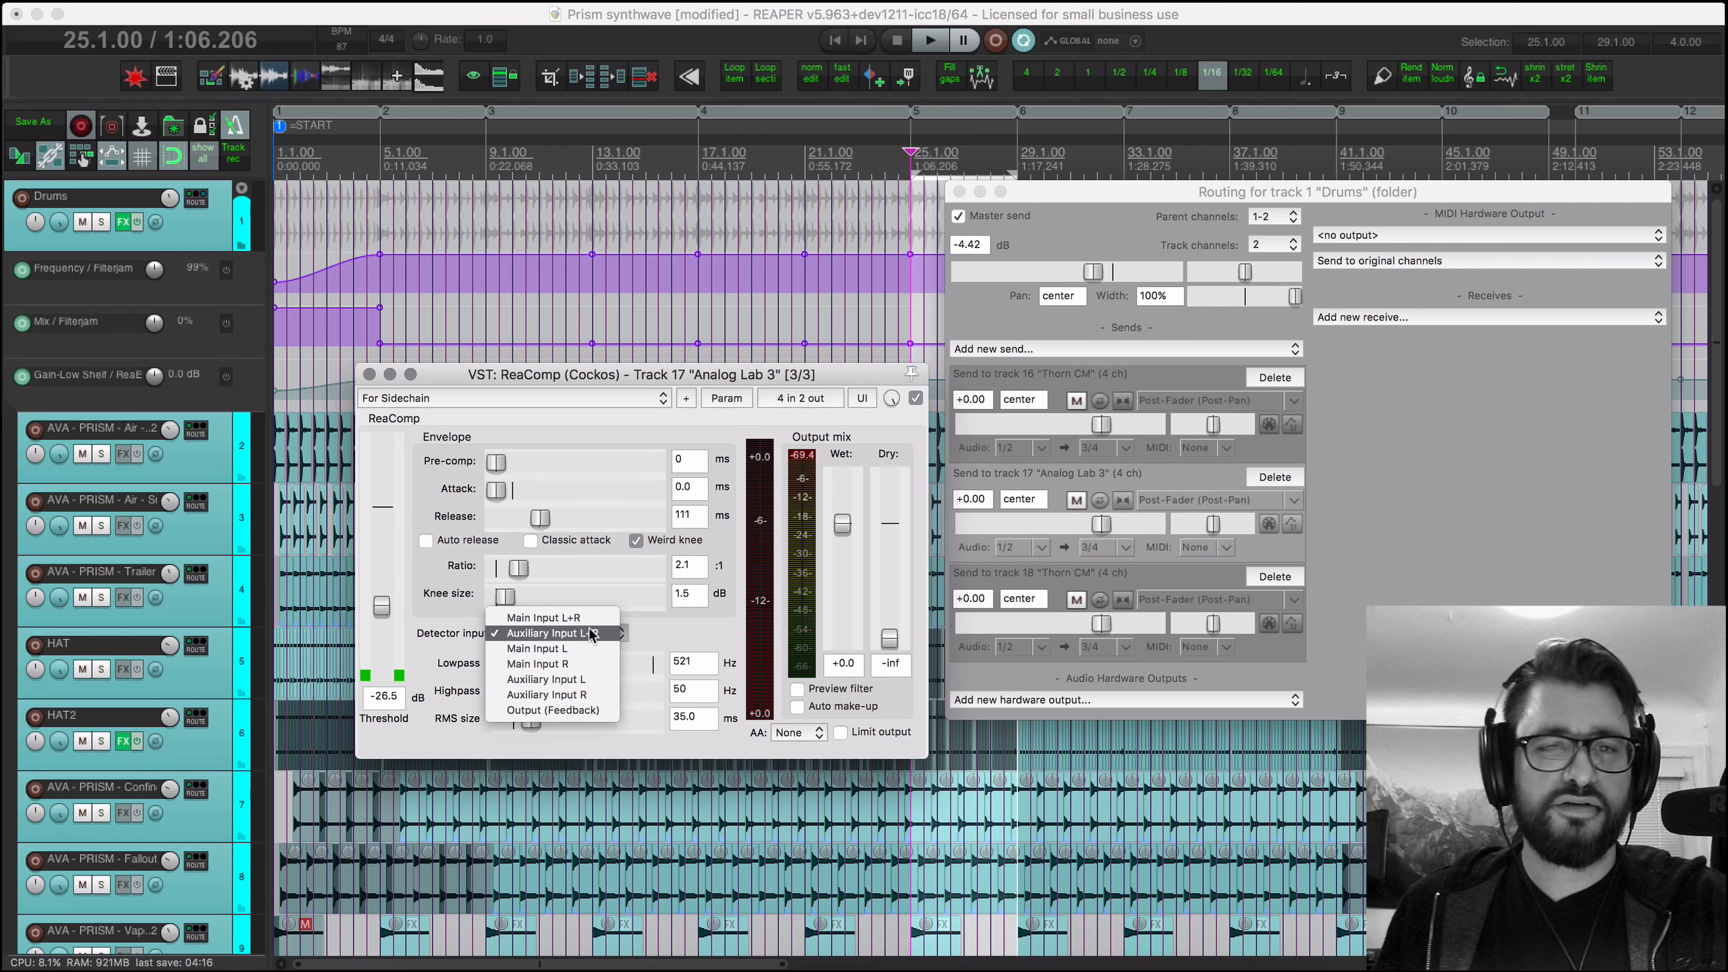
Step: Check ReaComp's Auxiliary Input L+R detector setting and For Sidechain preset, and close the ReaComp and Drums routing windows
{"action": "left_click", "coordinate": [640, 636]}
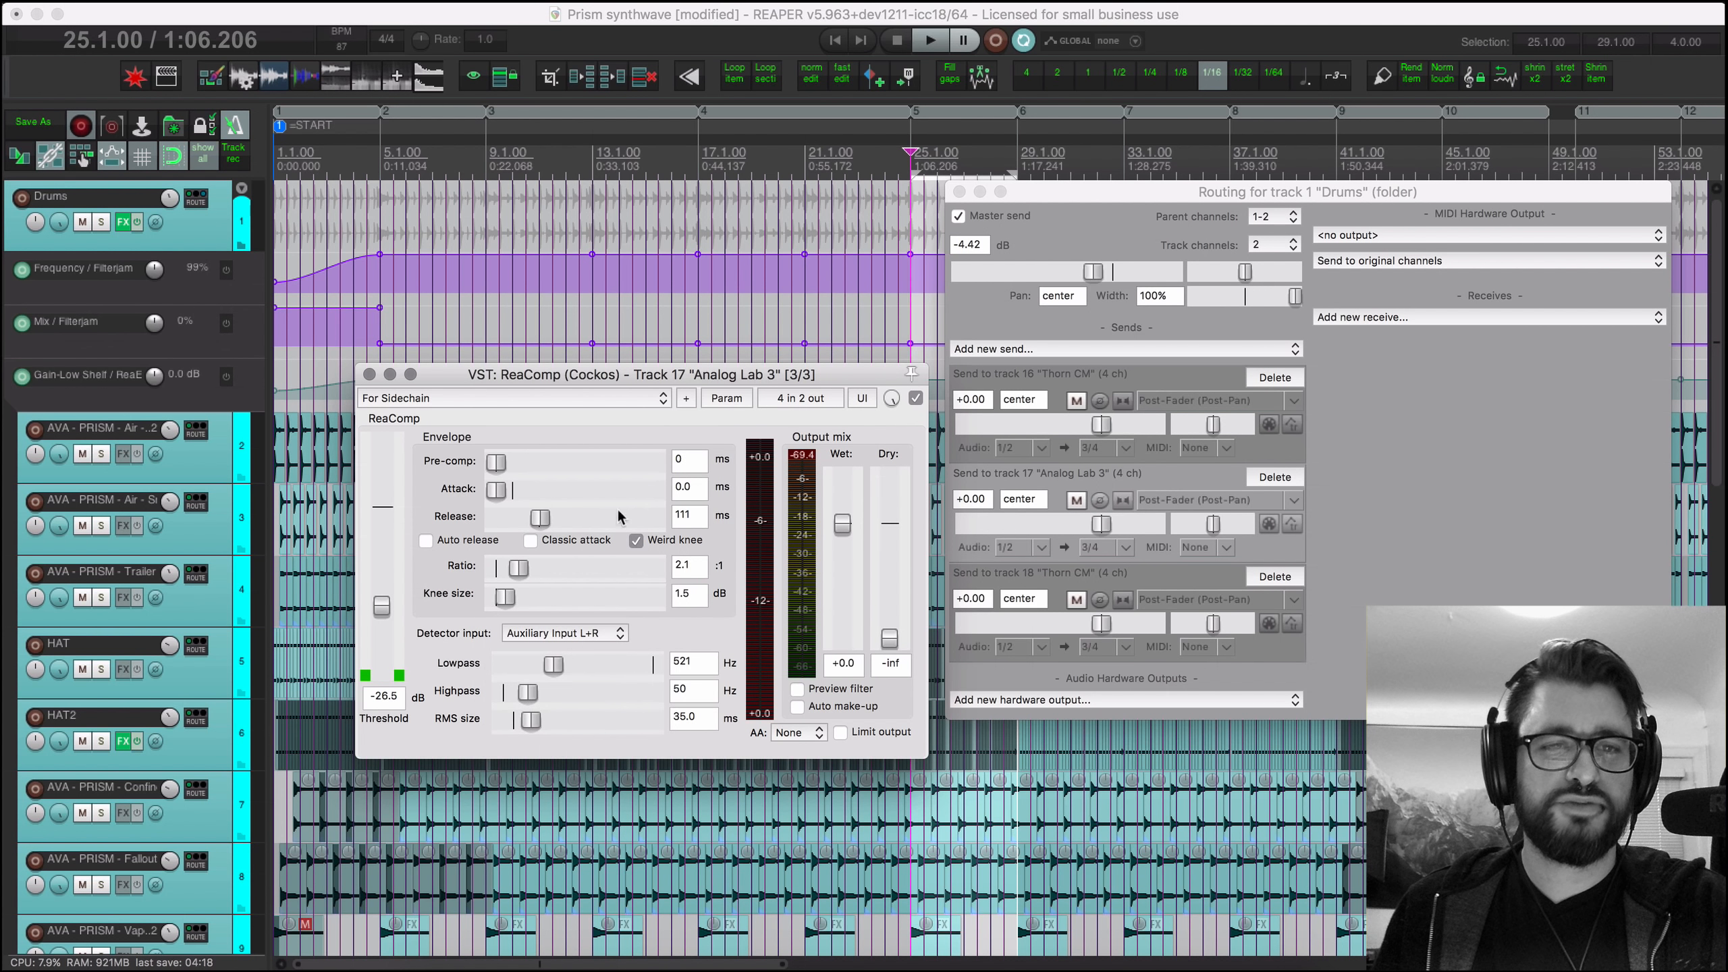
{"action": "left_click", "coordinate": [406, 400]}
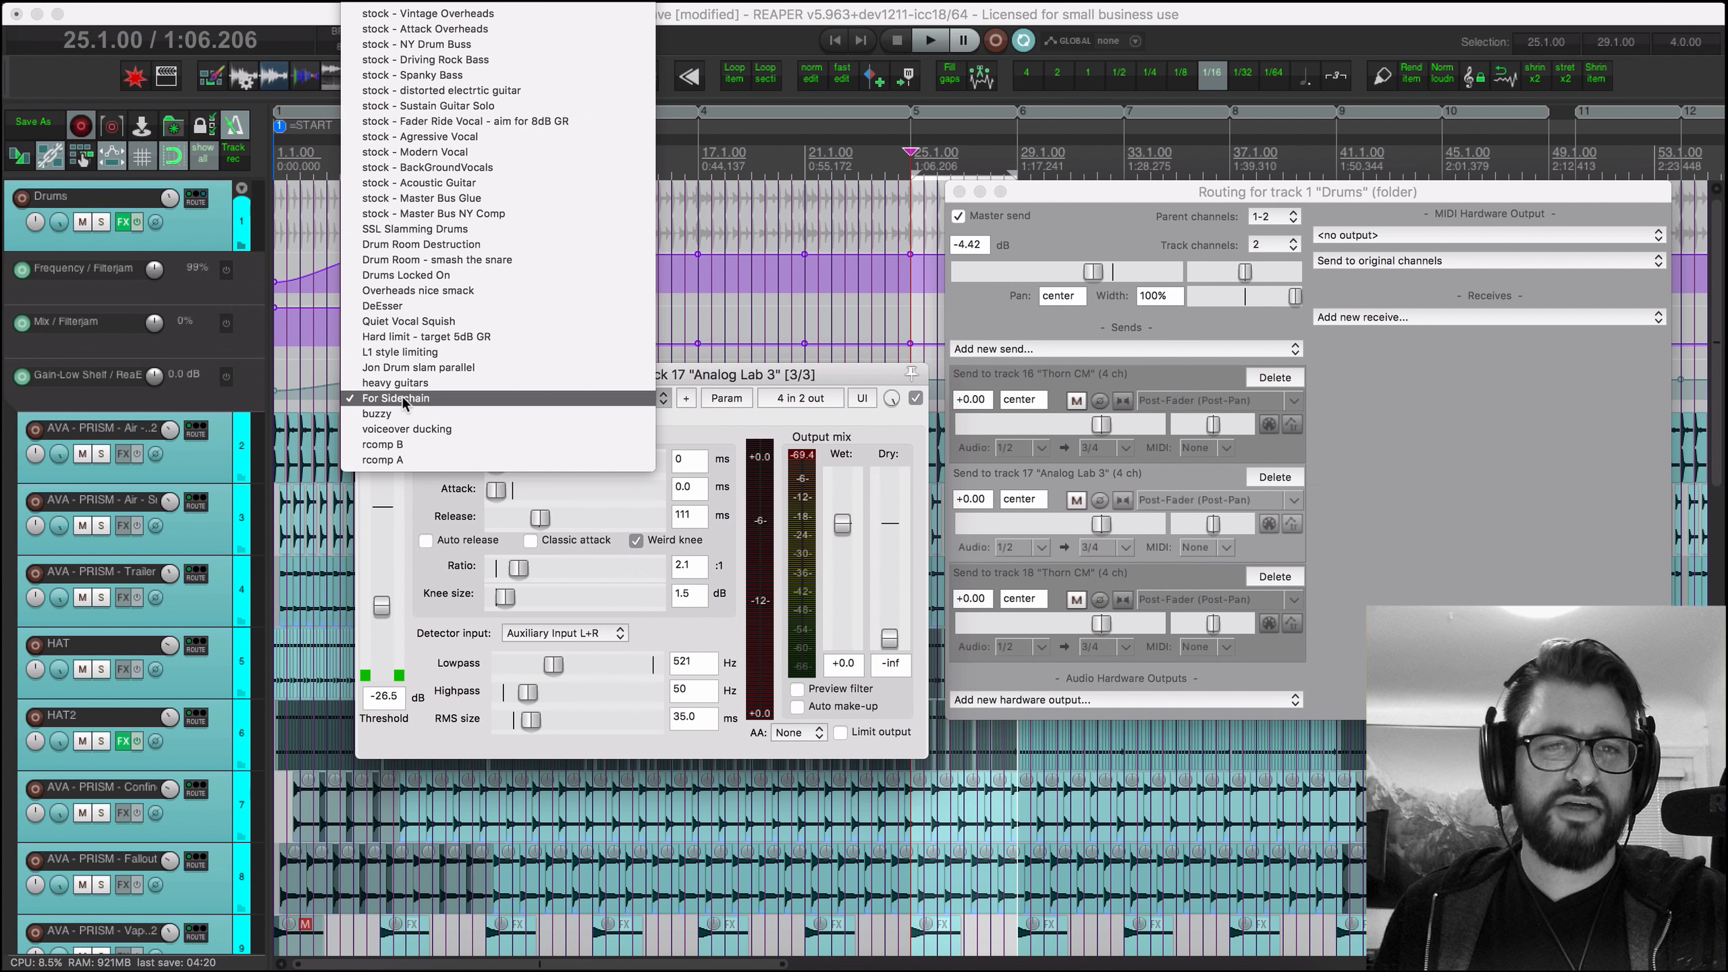
{"action": "left_click", "coordinate": [406, 399]}
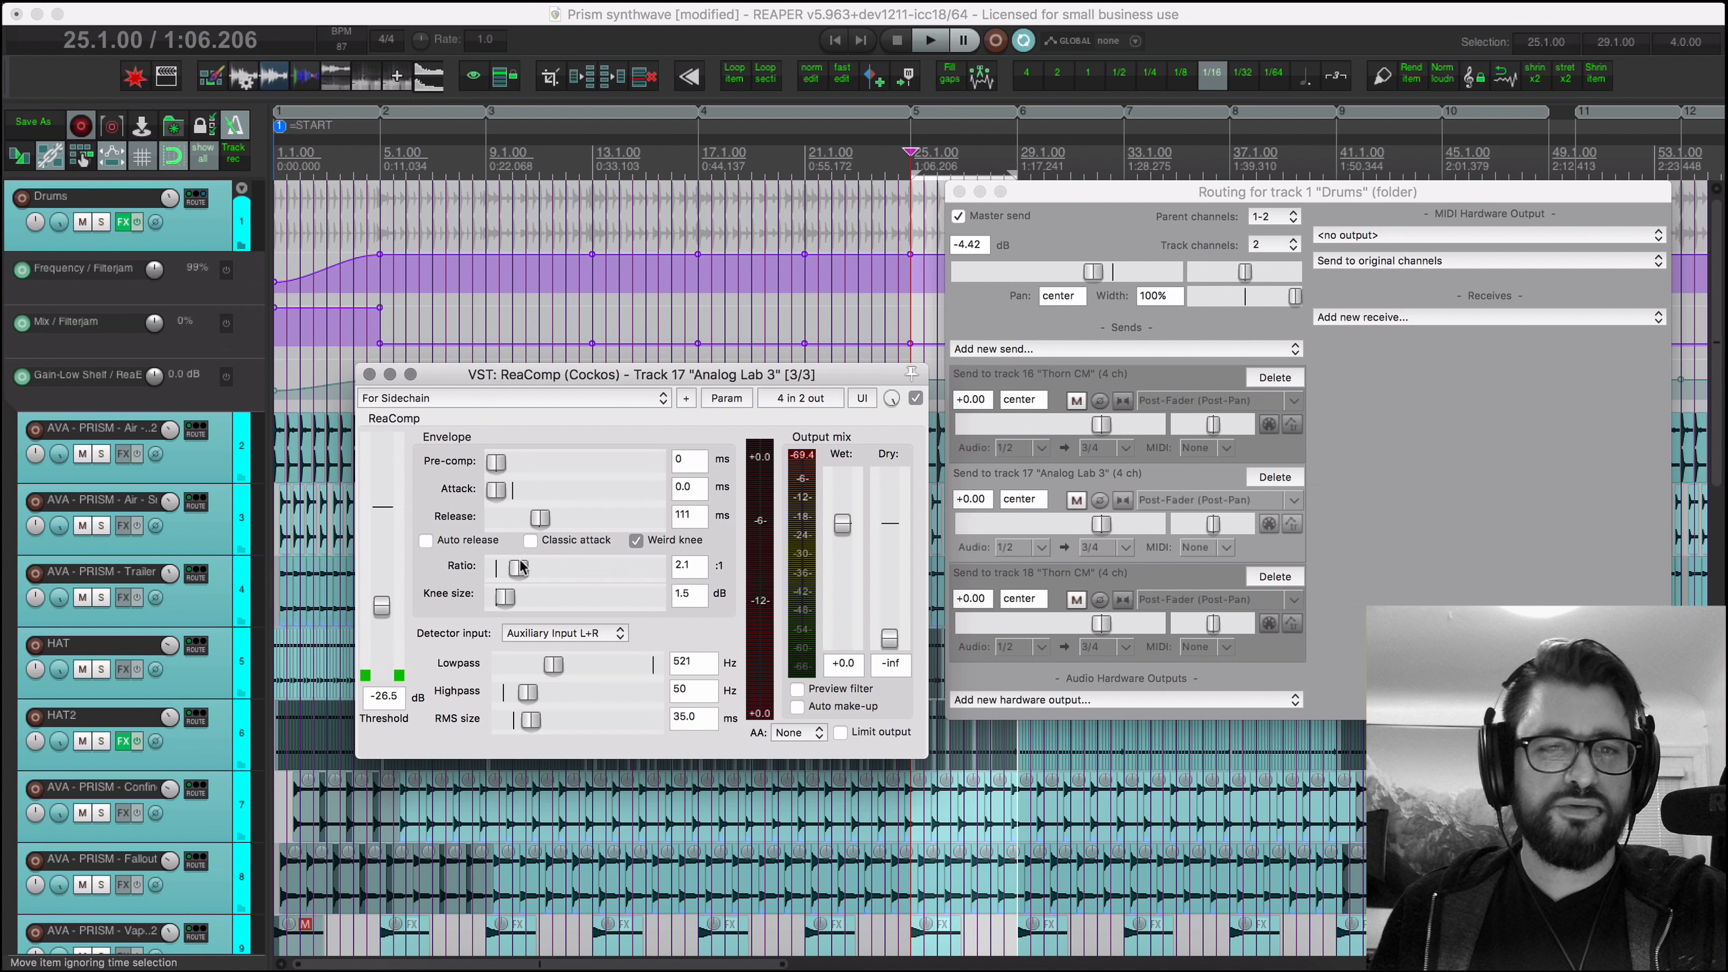
{"action": "left_click", "coordinate": [368, 374]}
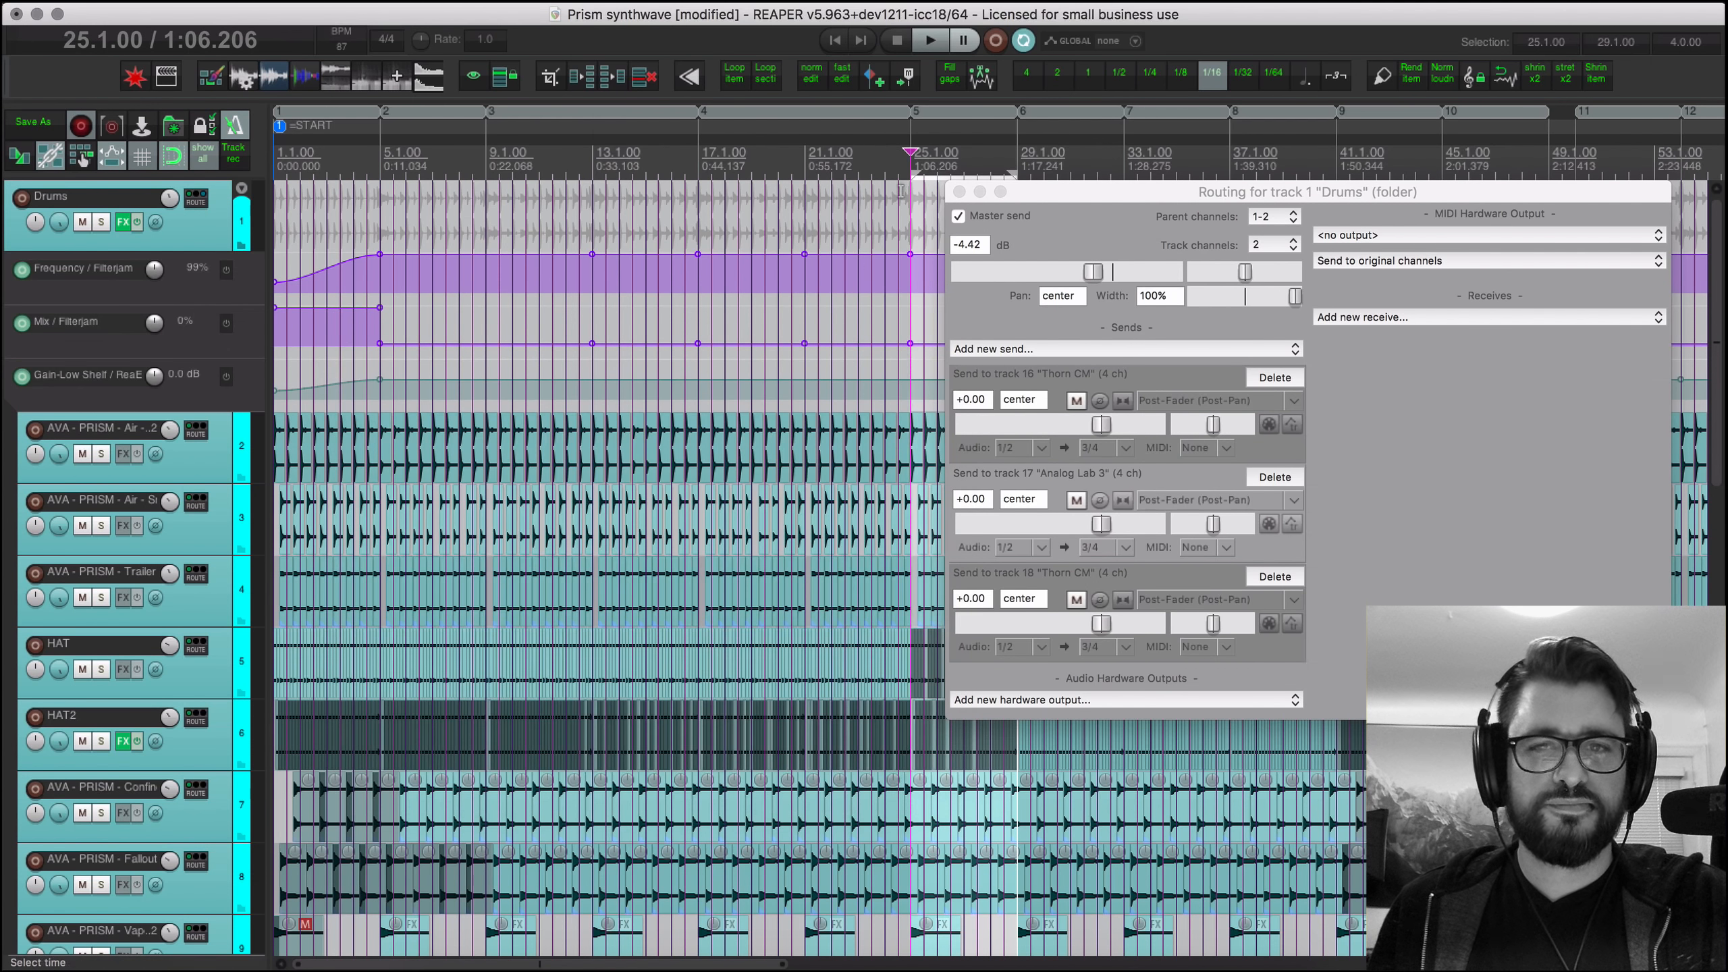
{"action": "left_click", "coordinate": [959, 191]}
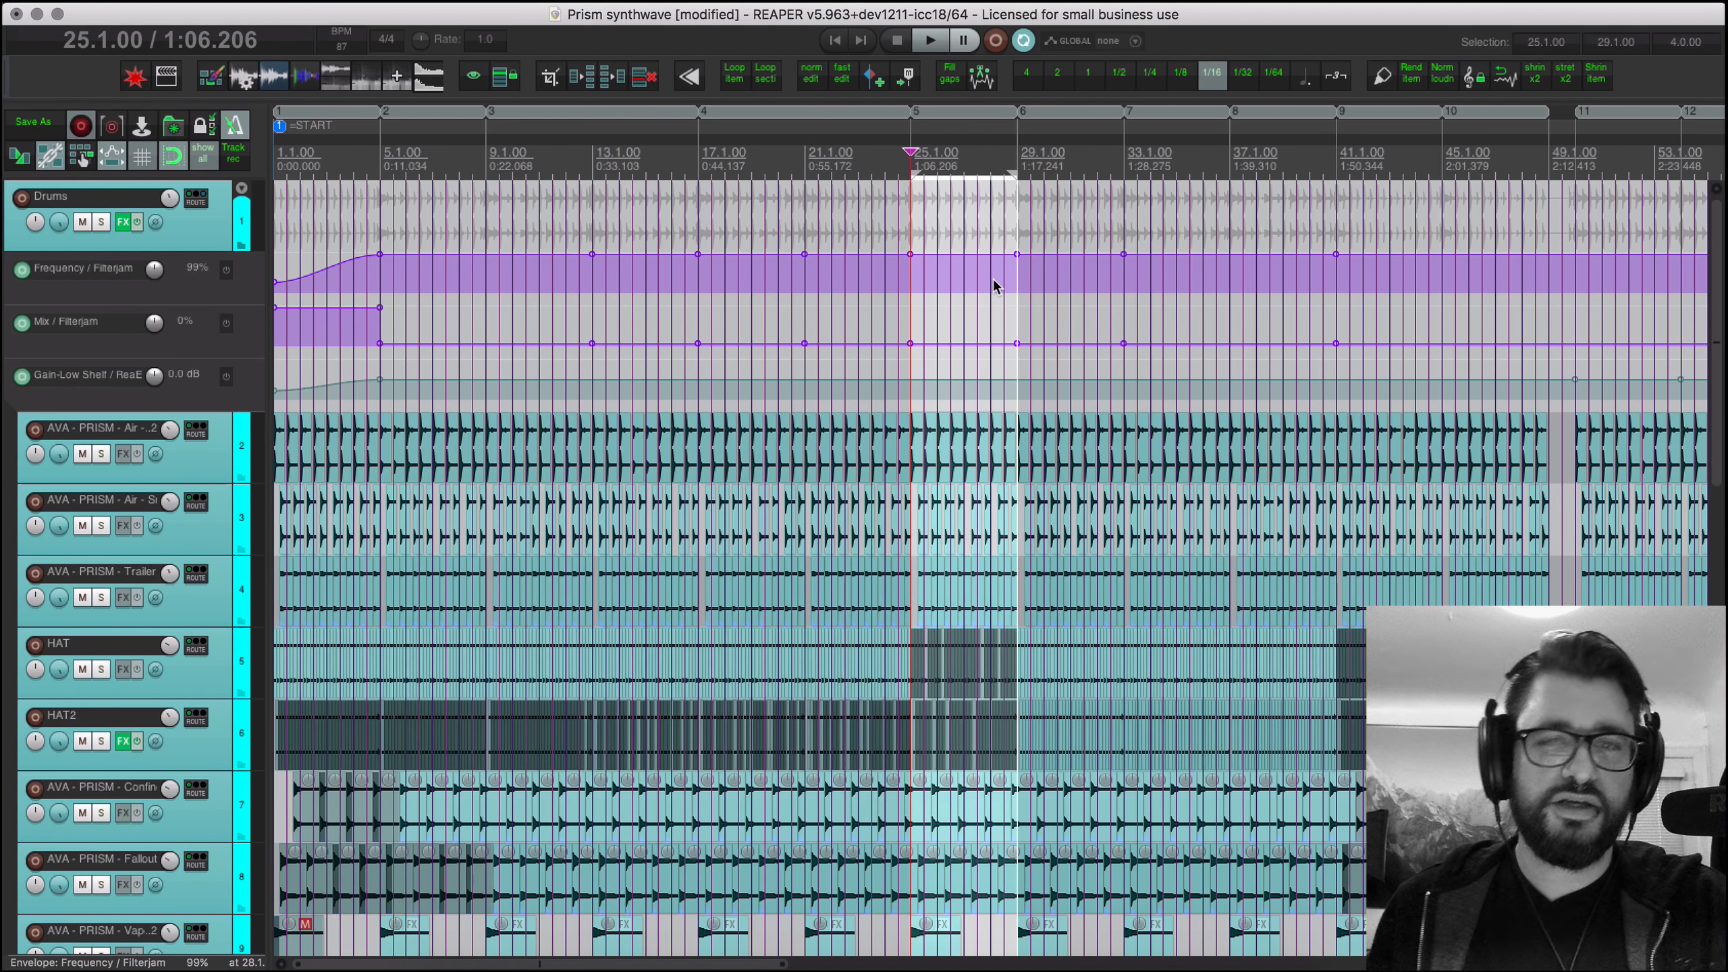
Step: Solo the Thorn CM track directly below the Analog Lab 3 track in the Synths folder
{"action": "scroll", "coordinate": [1000, 307], "scroll_direction": "down", "scroll_amount": 3}
{"action": "scroll", "coordinate": [1004, 331], "scroll_direction": "down", "scroll_amount": 3}
{"action": "scroll", "coordinate": [886, 379], "scroll_direction": "down", "scroll_amount": 10}
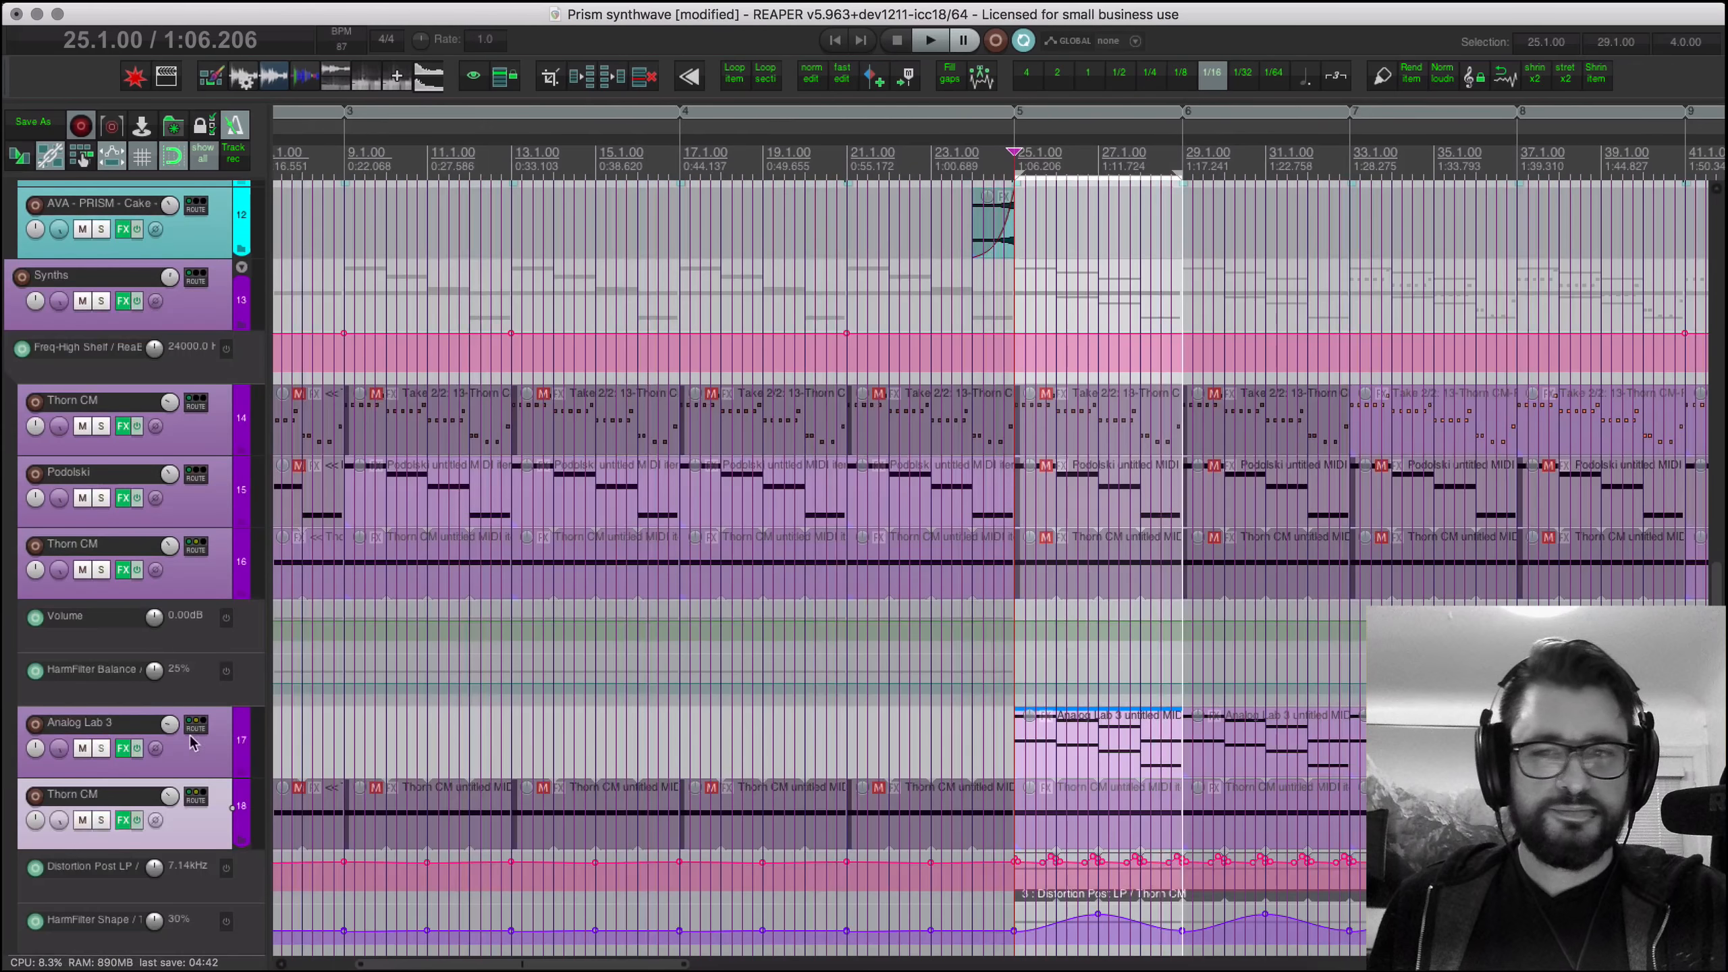
{"action": "scroll", "coordinate": [1011, 783], "scroll_direction": "down", "scroll_amount": 3}
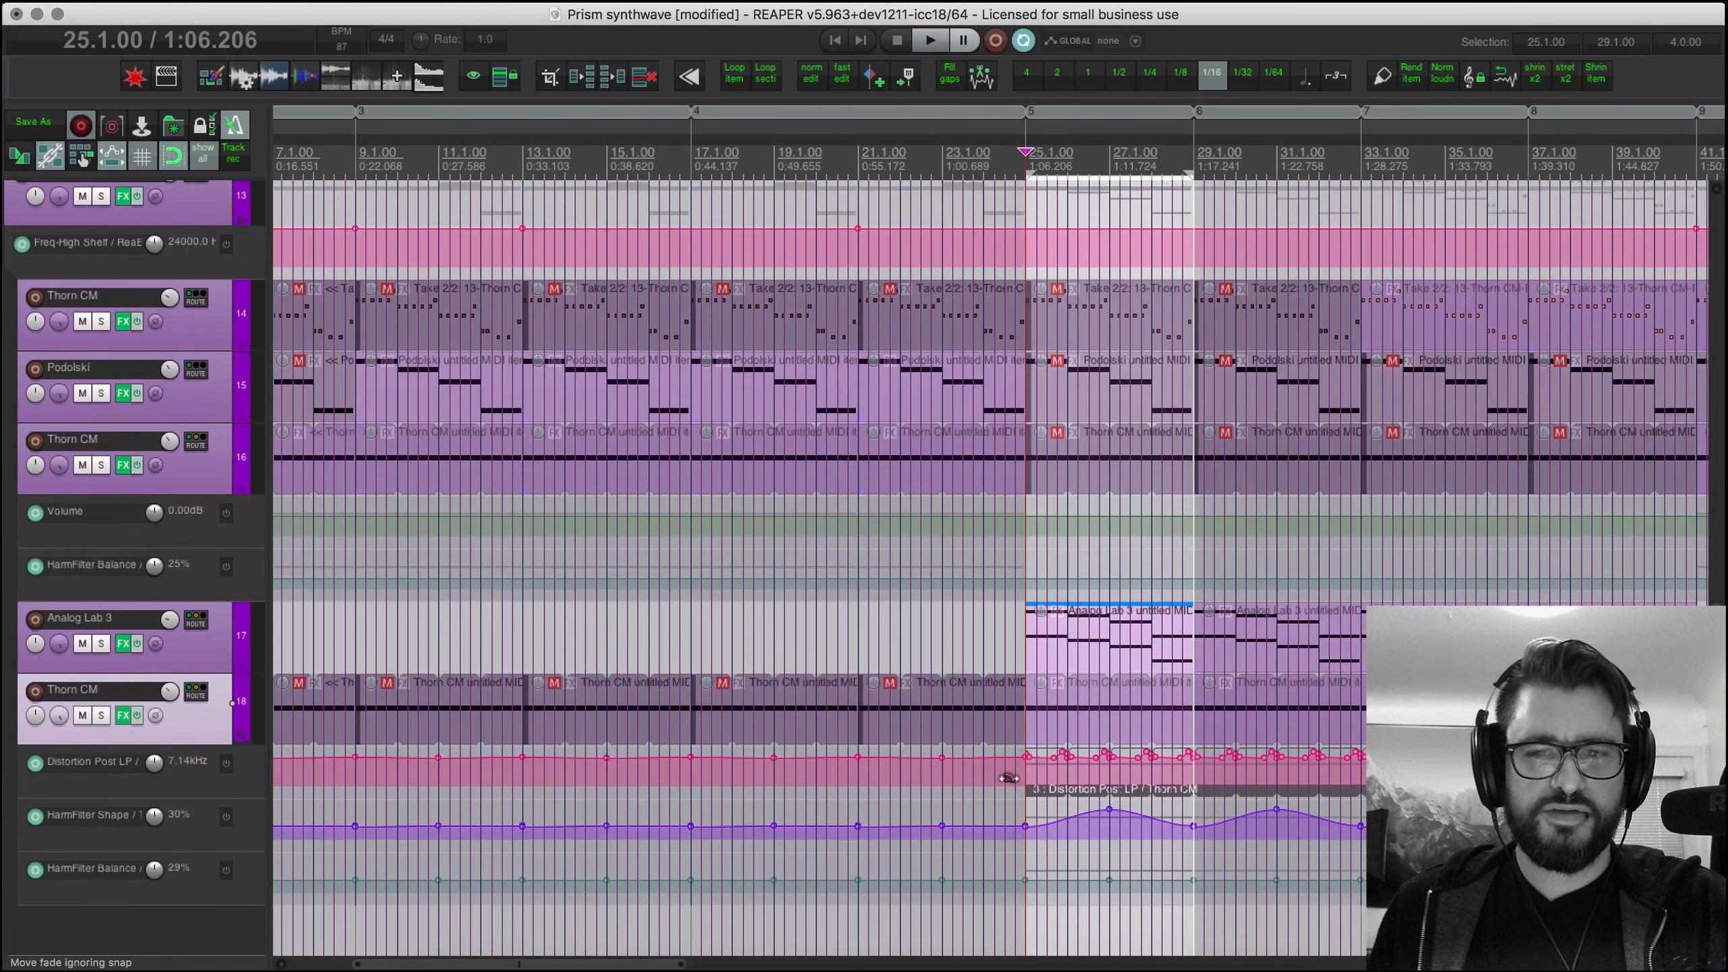
{"action": "scroll", "coordinate": [1014, 793], "scroll_direction": "down", "scroll_amount": 1}
{"action": "scroll", "coordinate": [1028, 798], "scroll_direction": "down", "scroll_amount": 1}
{"action": "scroll", "coordinate": [1027, 798], "scroll_direction": "right", "scroll_amount": 5}
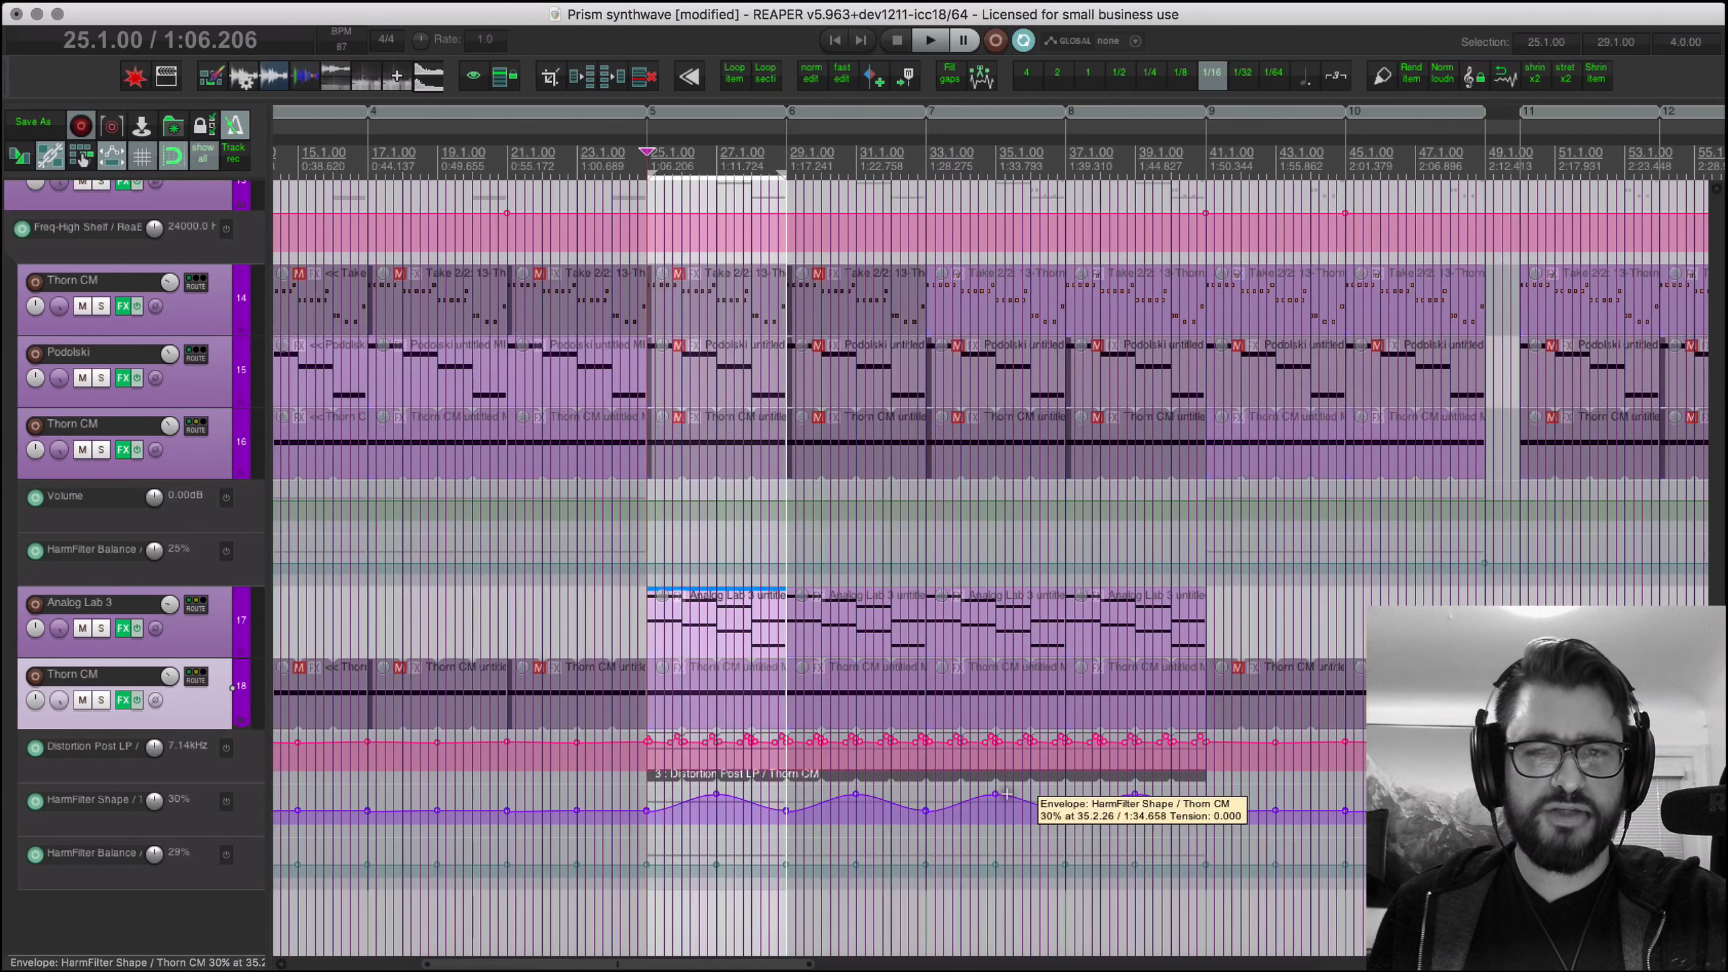
{"action": "scroll", "coordinate": [1028, 798], "scroll_direction": "left", "scroll_amount": 1}
{"action": "left_click", "coordinate": [101, 701]}
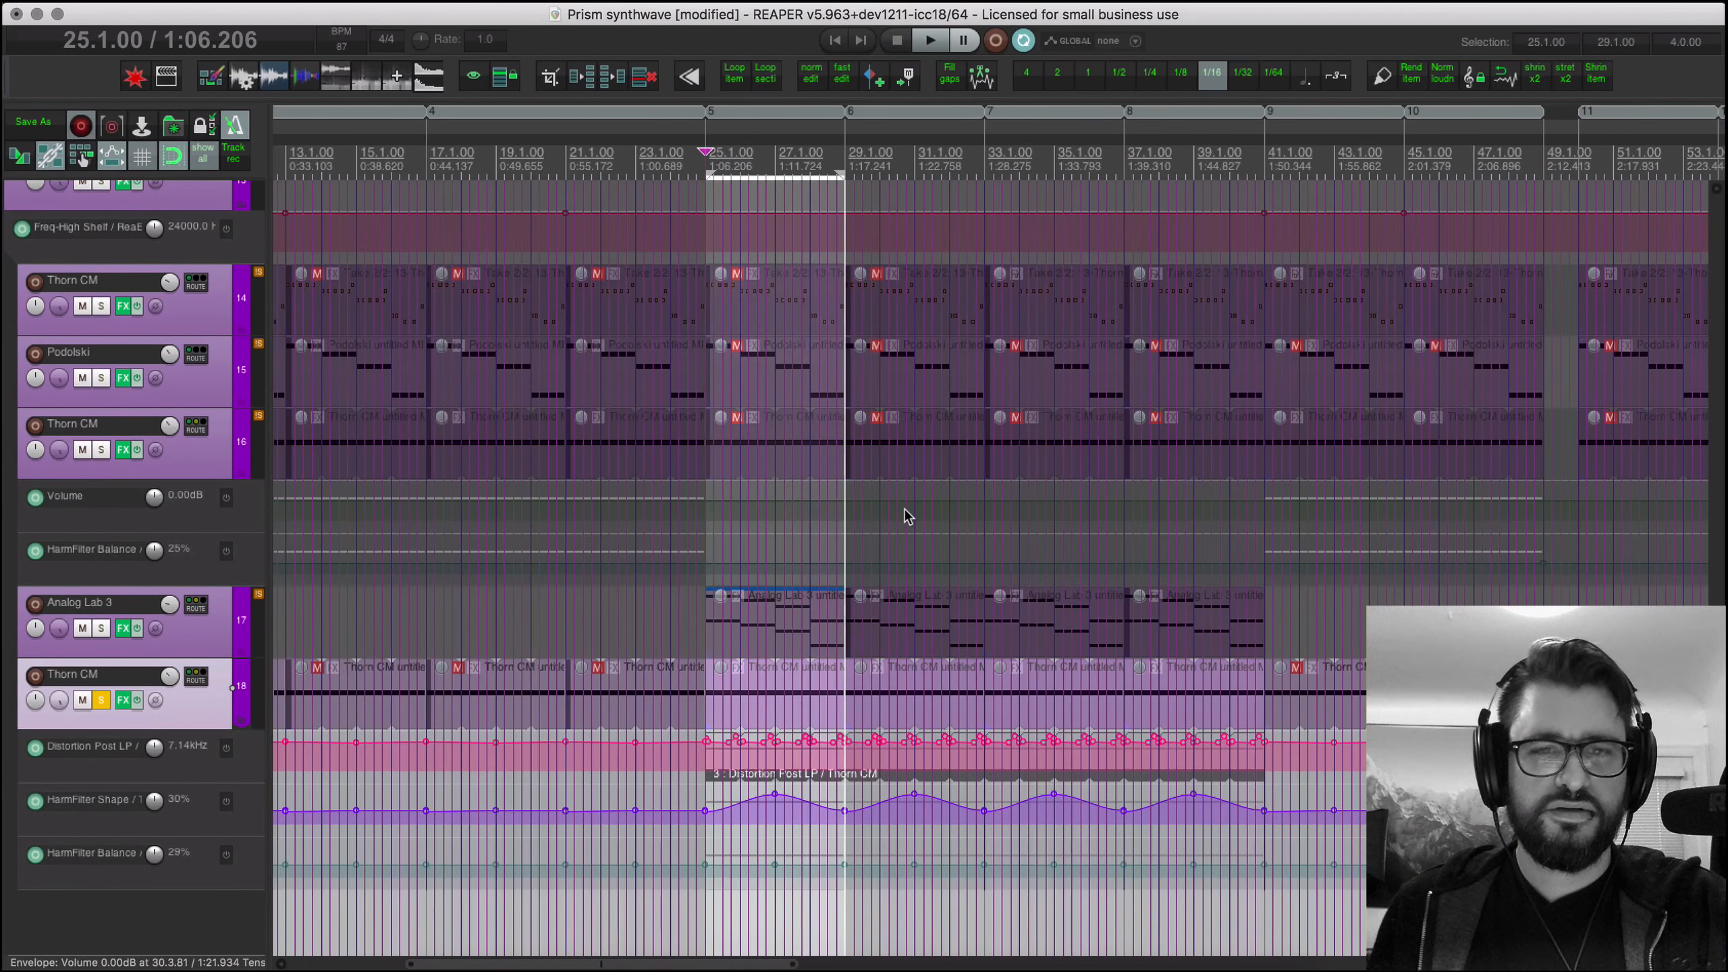
Step: Open the Thorn CM synth on track 18, show its Effects section, and move its window clear of the track's automation envelopes
{"action": "scroll", "coordinate": [866, 592], "scroll_direction": "up", "scroll_amount": 5}
{"action": "scroll", "coordinate": [865, 591], "scroll_direction": "right", "scroll_amount": 6}
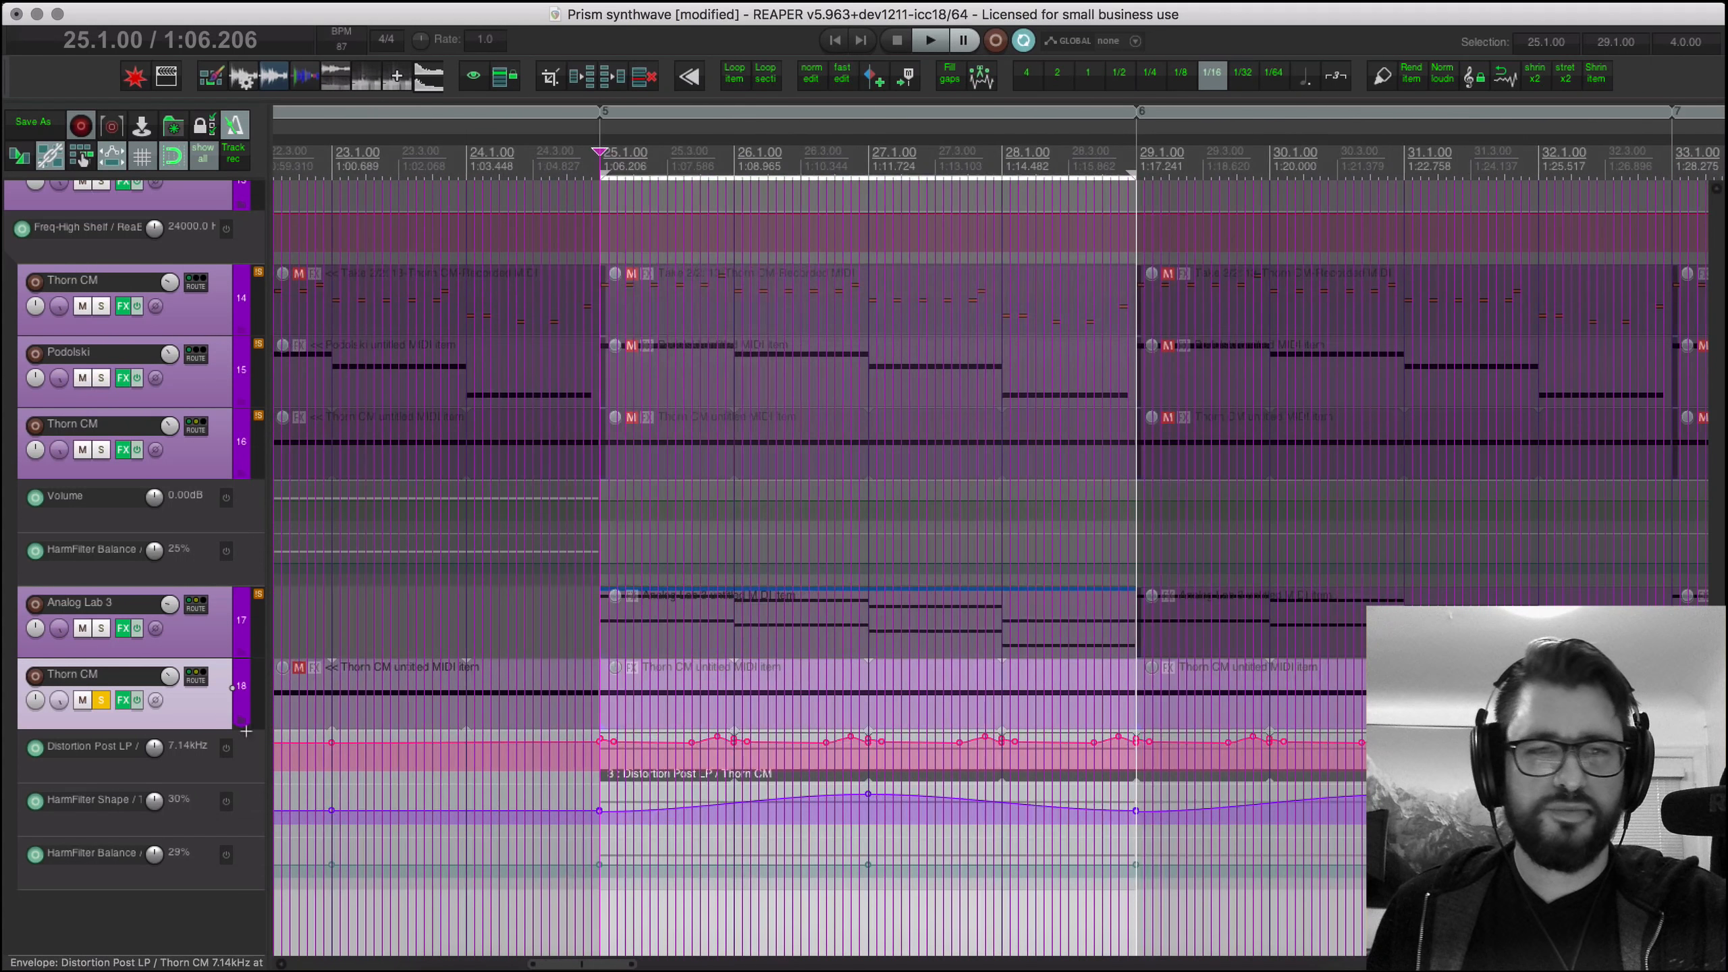
{"action": "right_click", "coordinate": [123, 705]}
{"action": "left_click", "coordinate": [234, 301]}
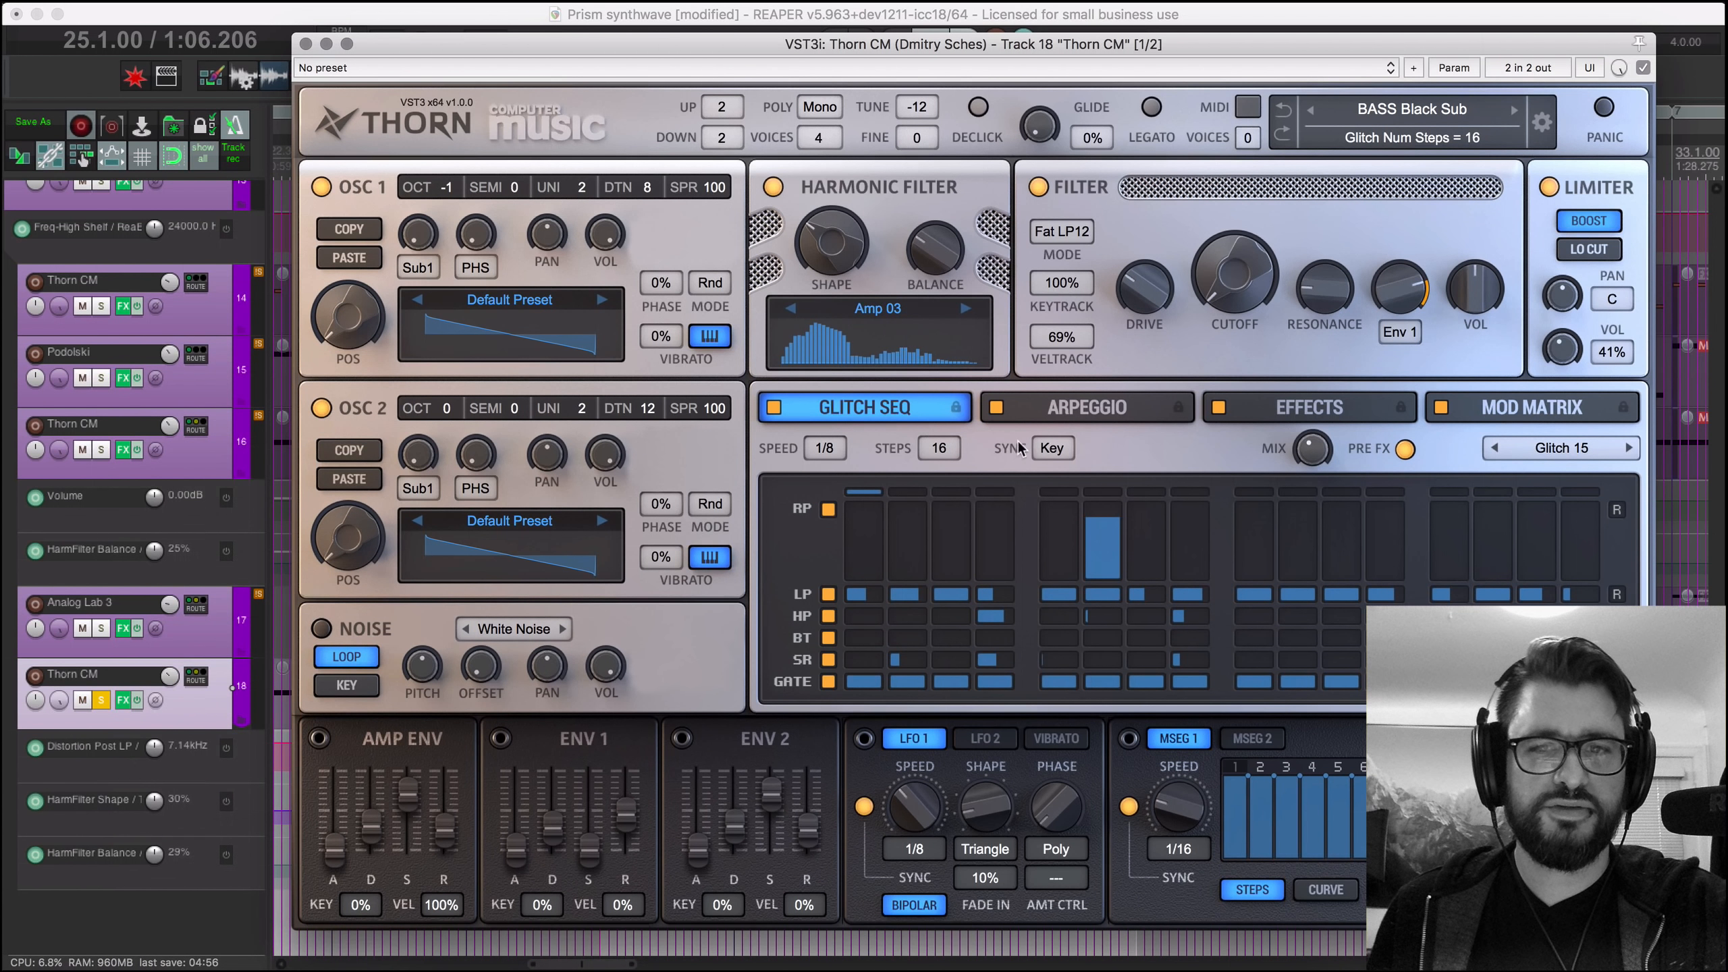
{"action": "left_click", "coordinate": [1299, 410]}
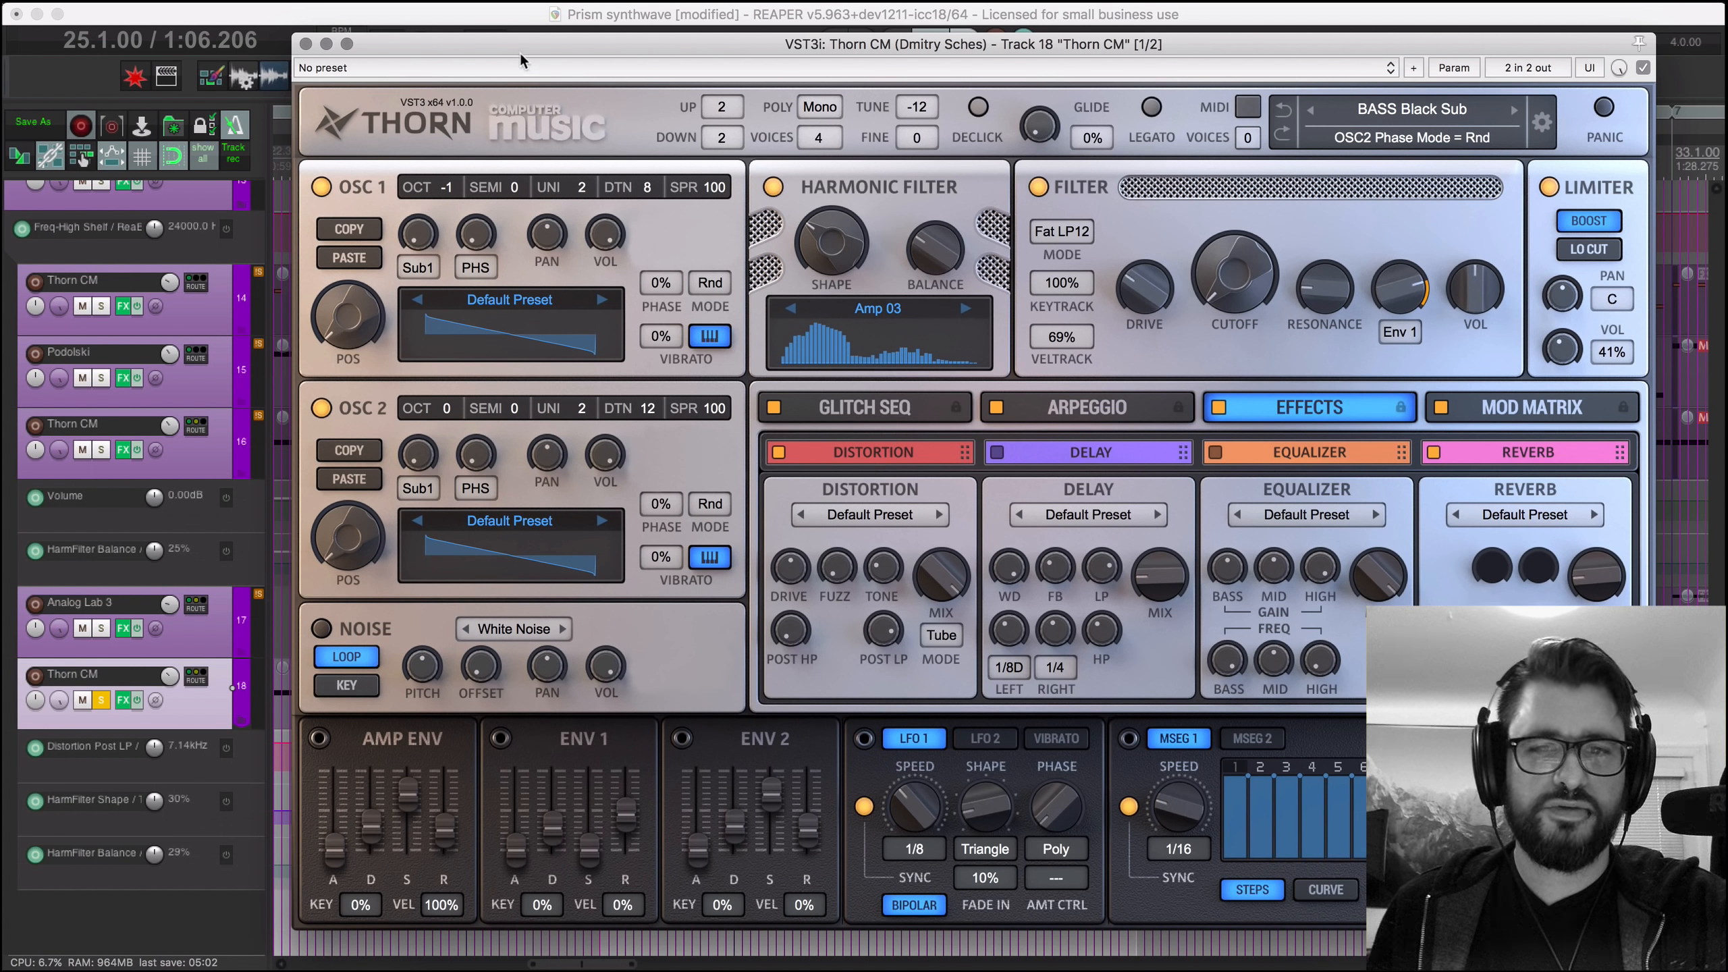
{"action": "left_click_drag", "start_coordinate": [520, 54], "coordinate": [1038, 96]}
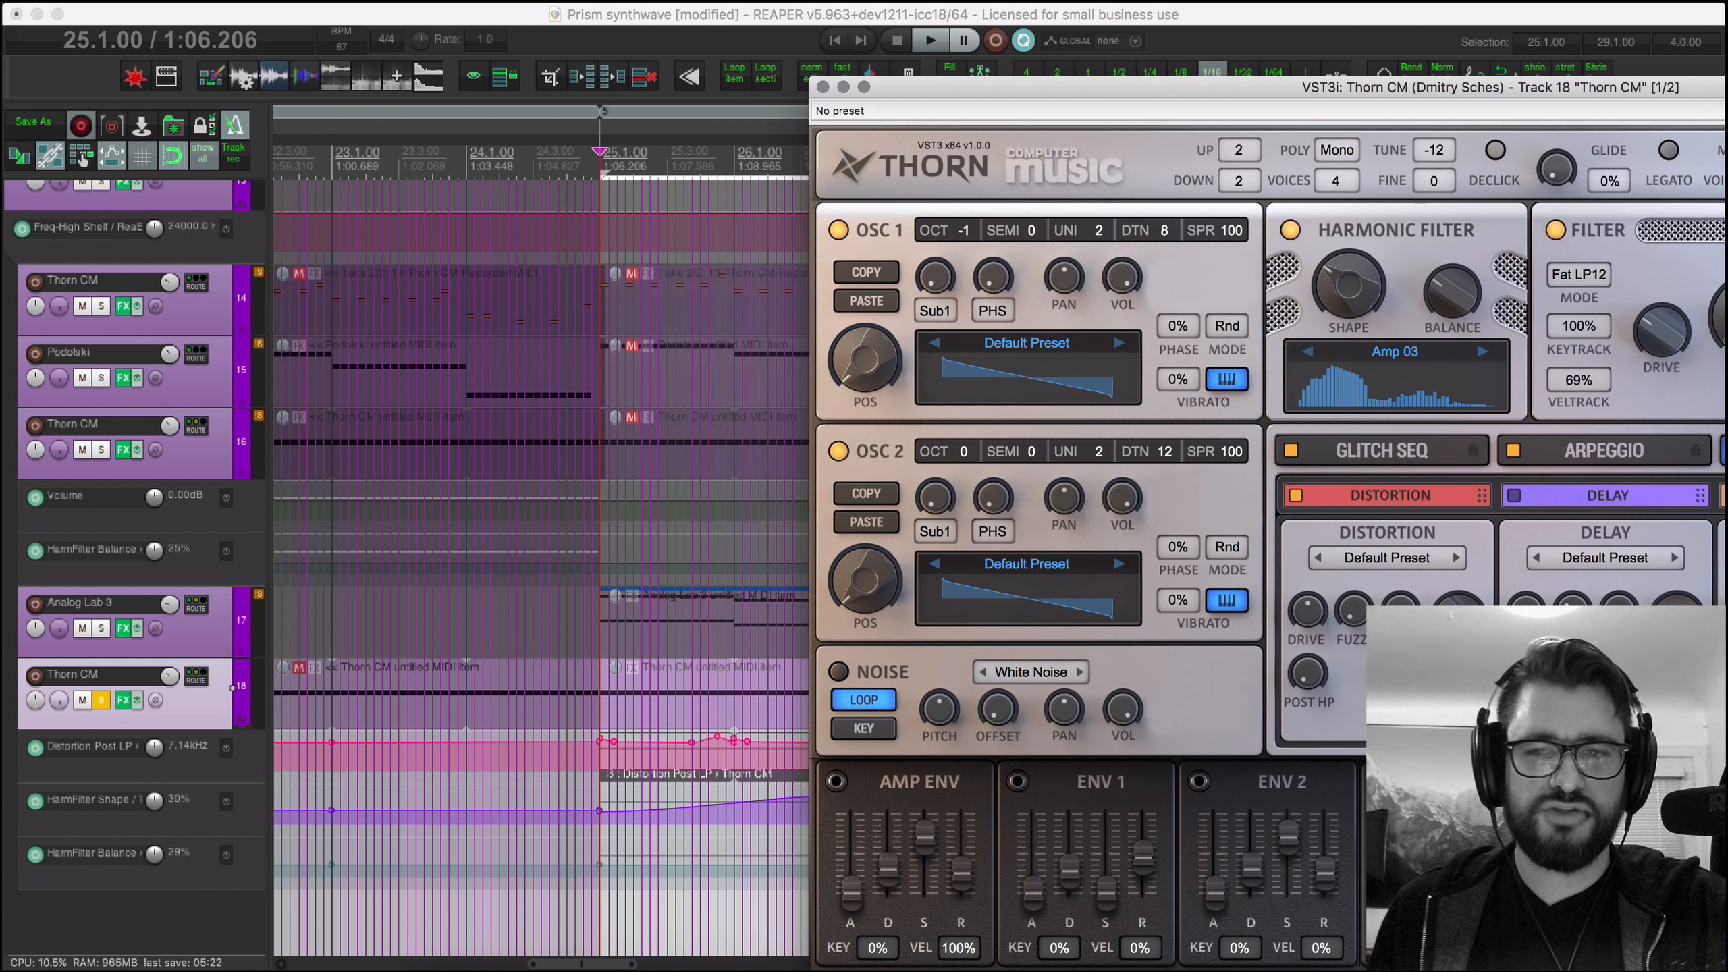
Step: Play the soloed Thorn CM track from bar 25 to hear its filter automation, and unsolo it
{"action": "left_click", "coordinate": [600, 787]}
{"action": "key", "text": "space"}
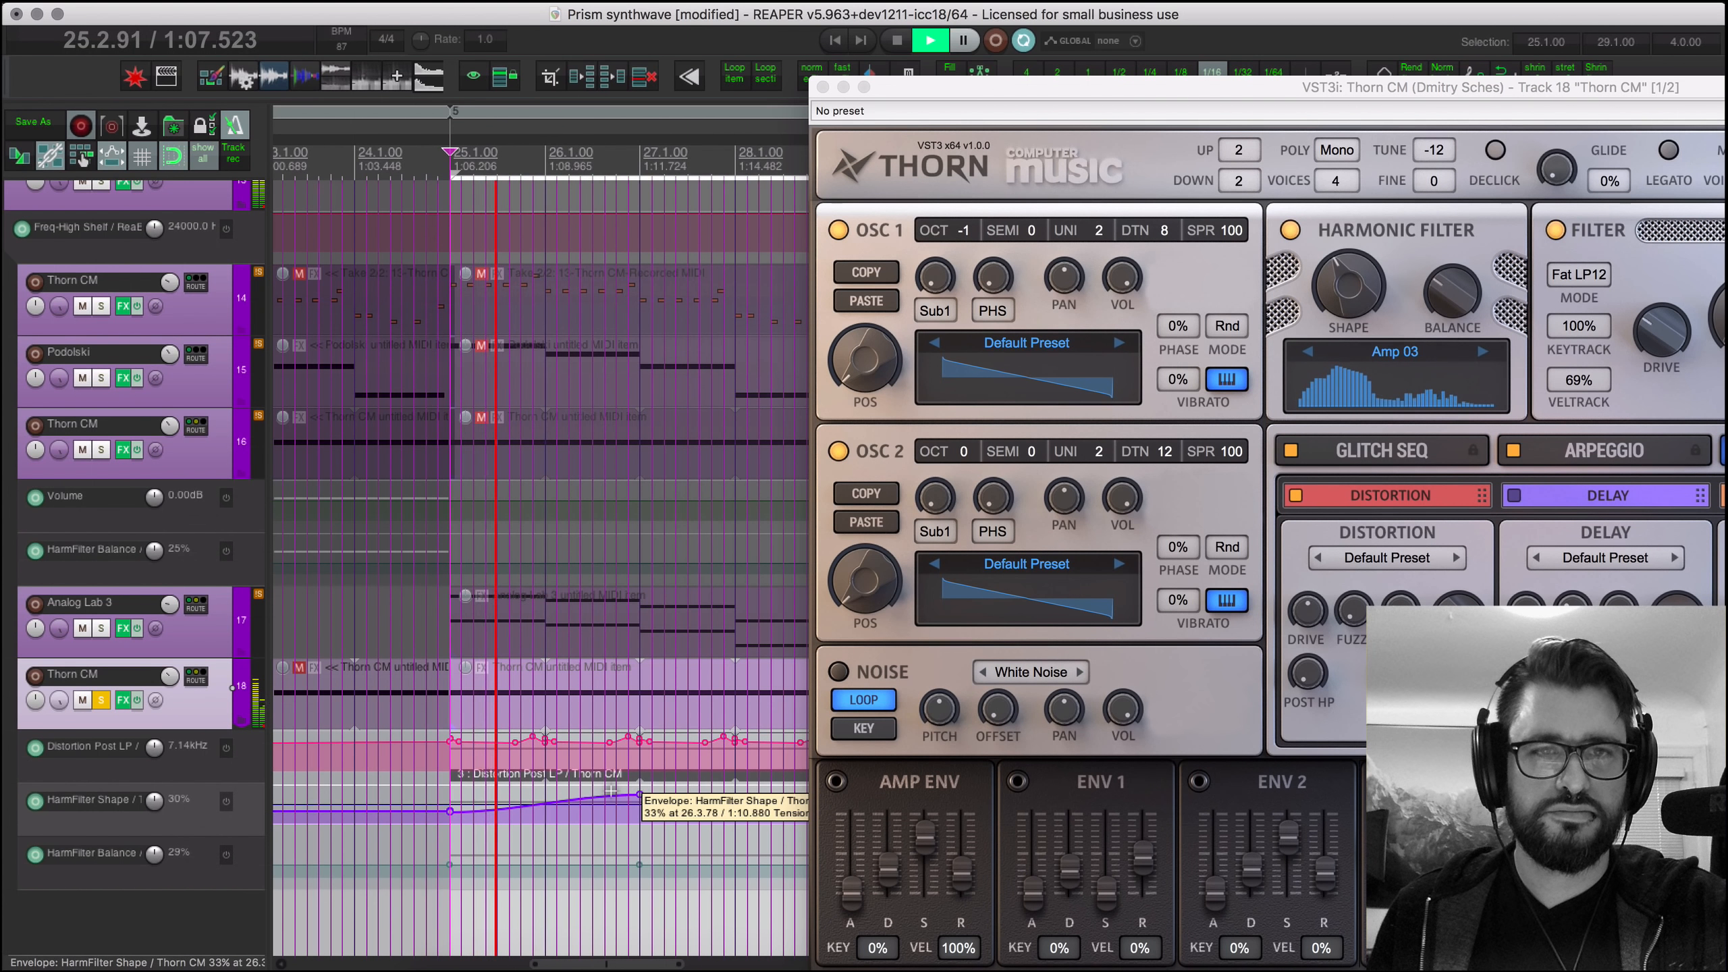
{"action": "key", "text": "space"}
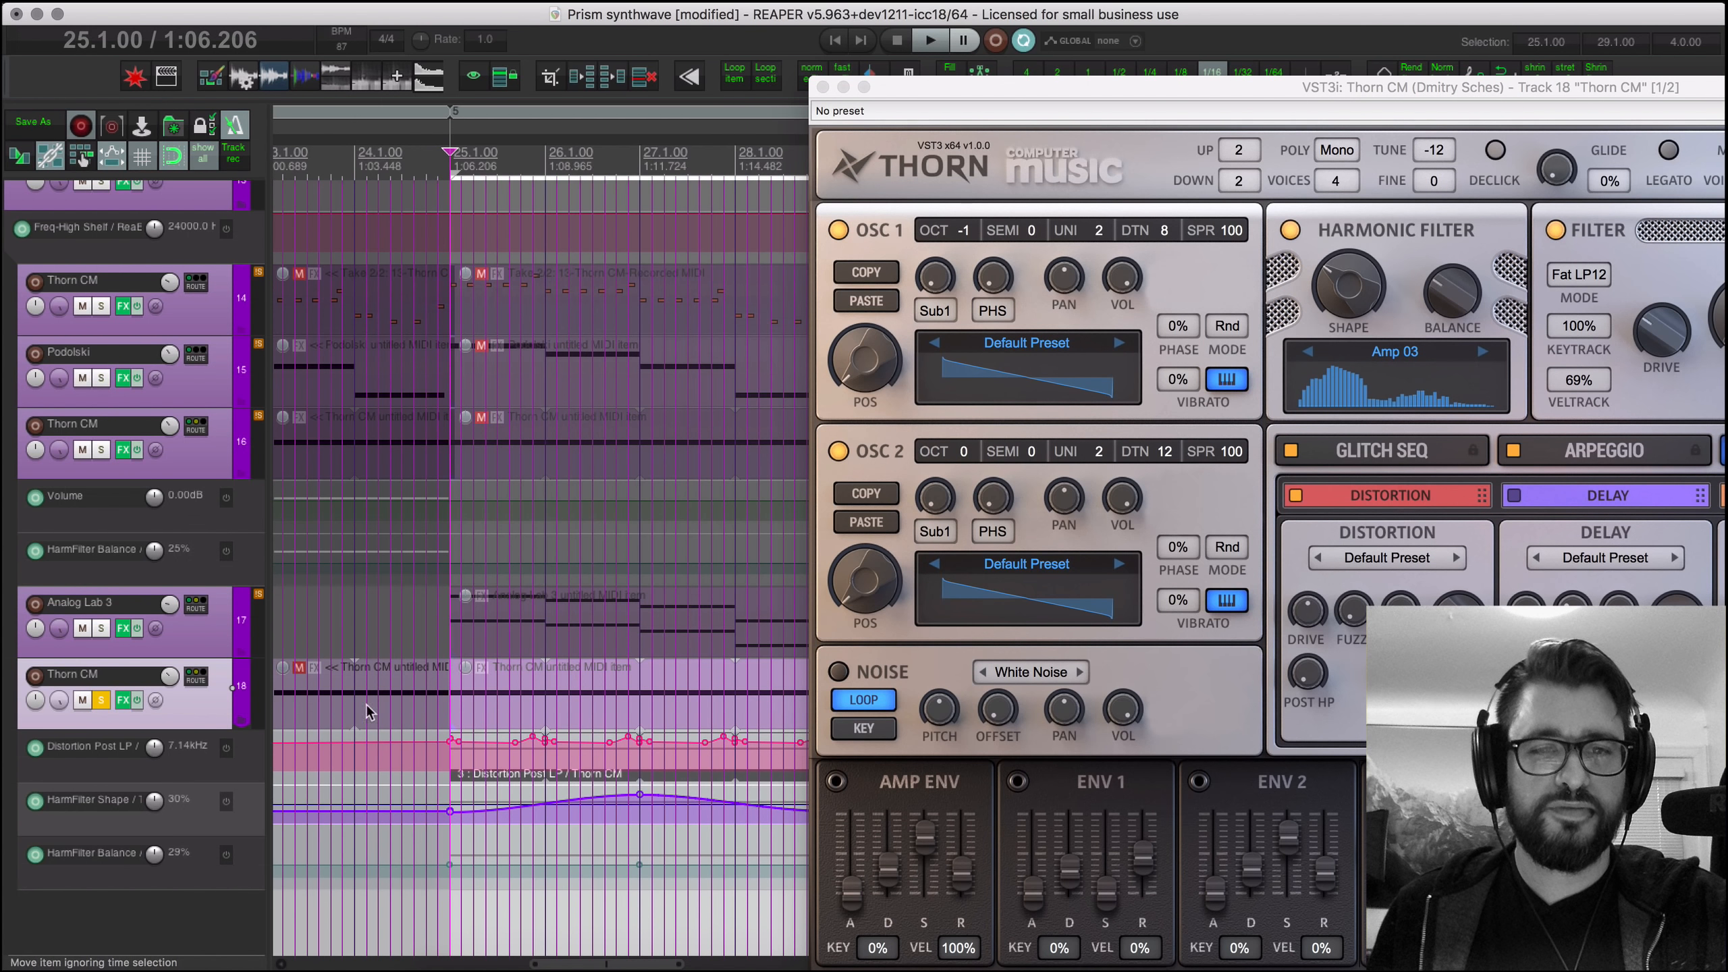
{"action": "left_click", "coordinate": [100, 700]}
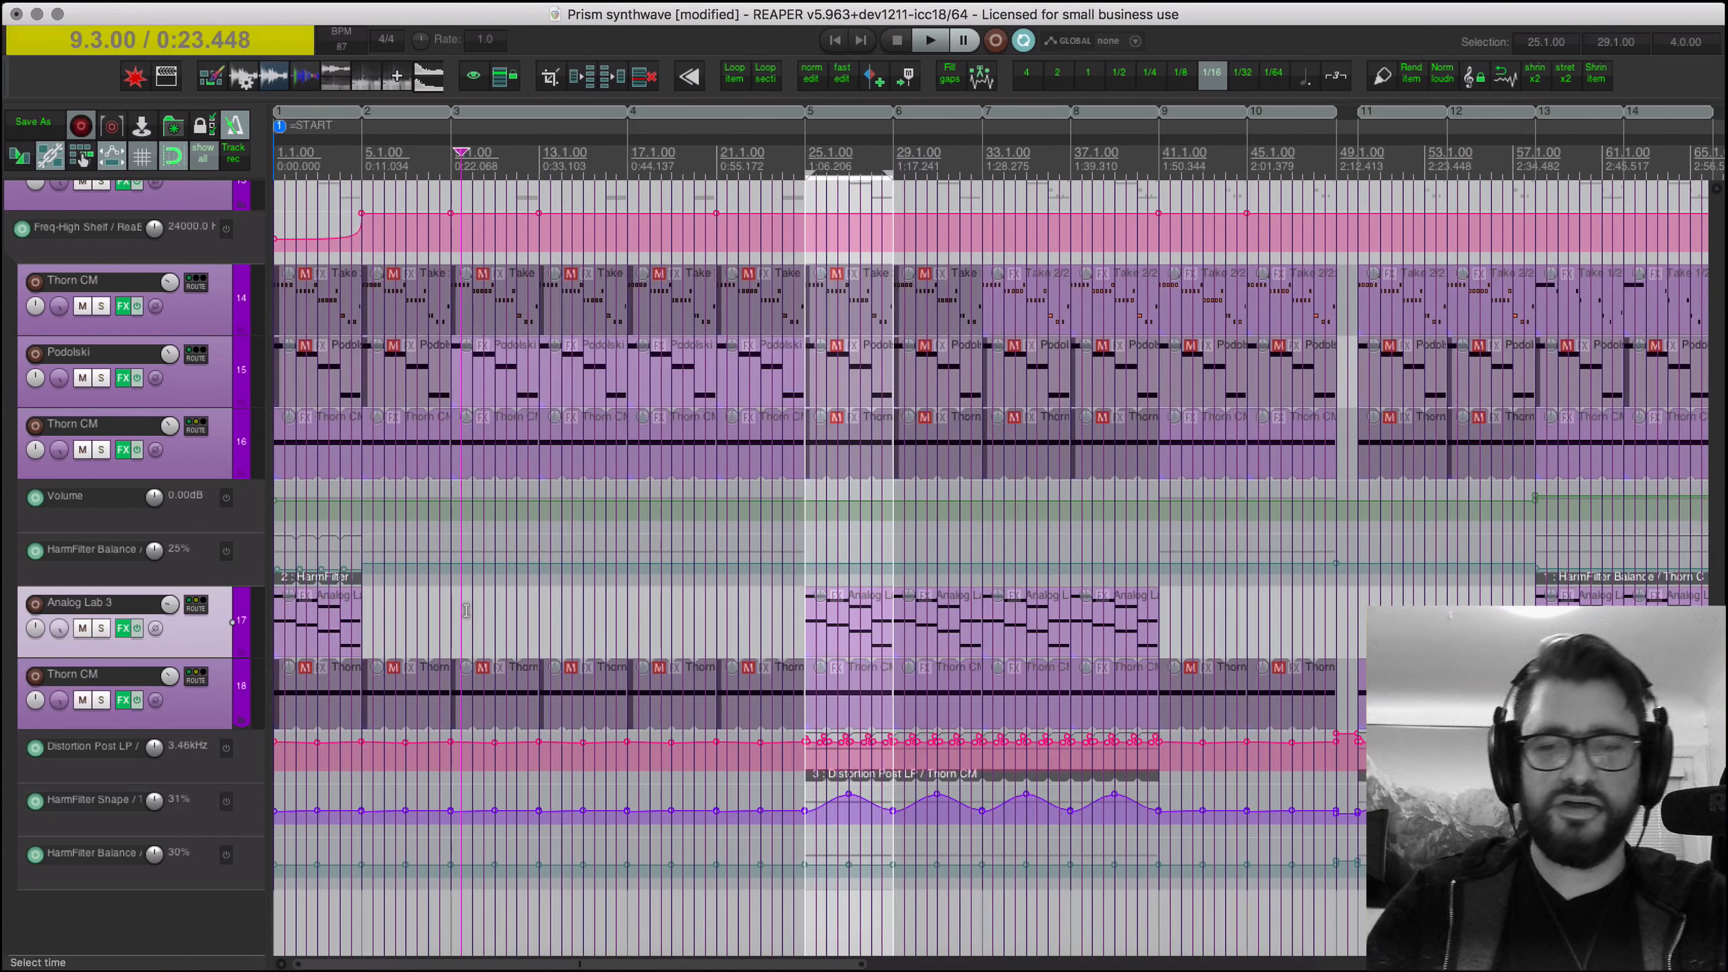
Step: Return to the project start, open Filterjam on the Drums folder track, and reposition its window over the arrangement
{"action": "key", "text": "Home"}
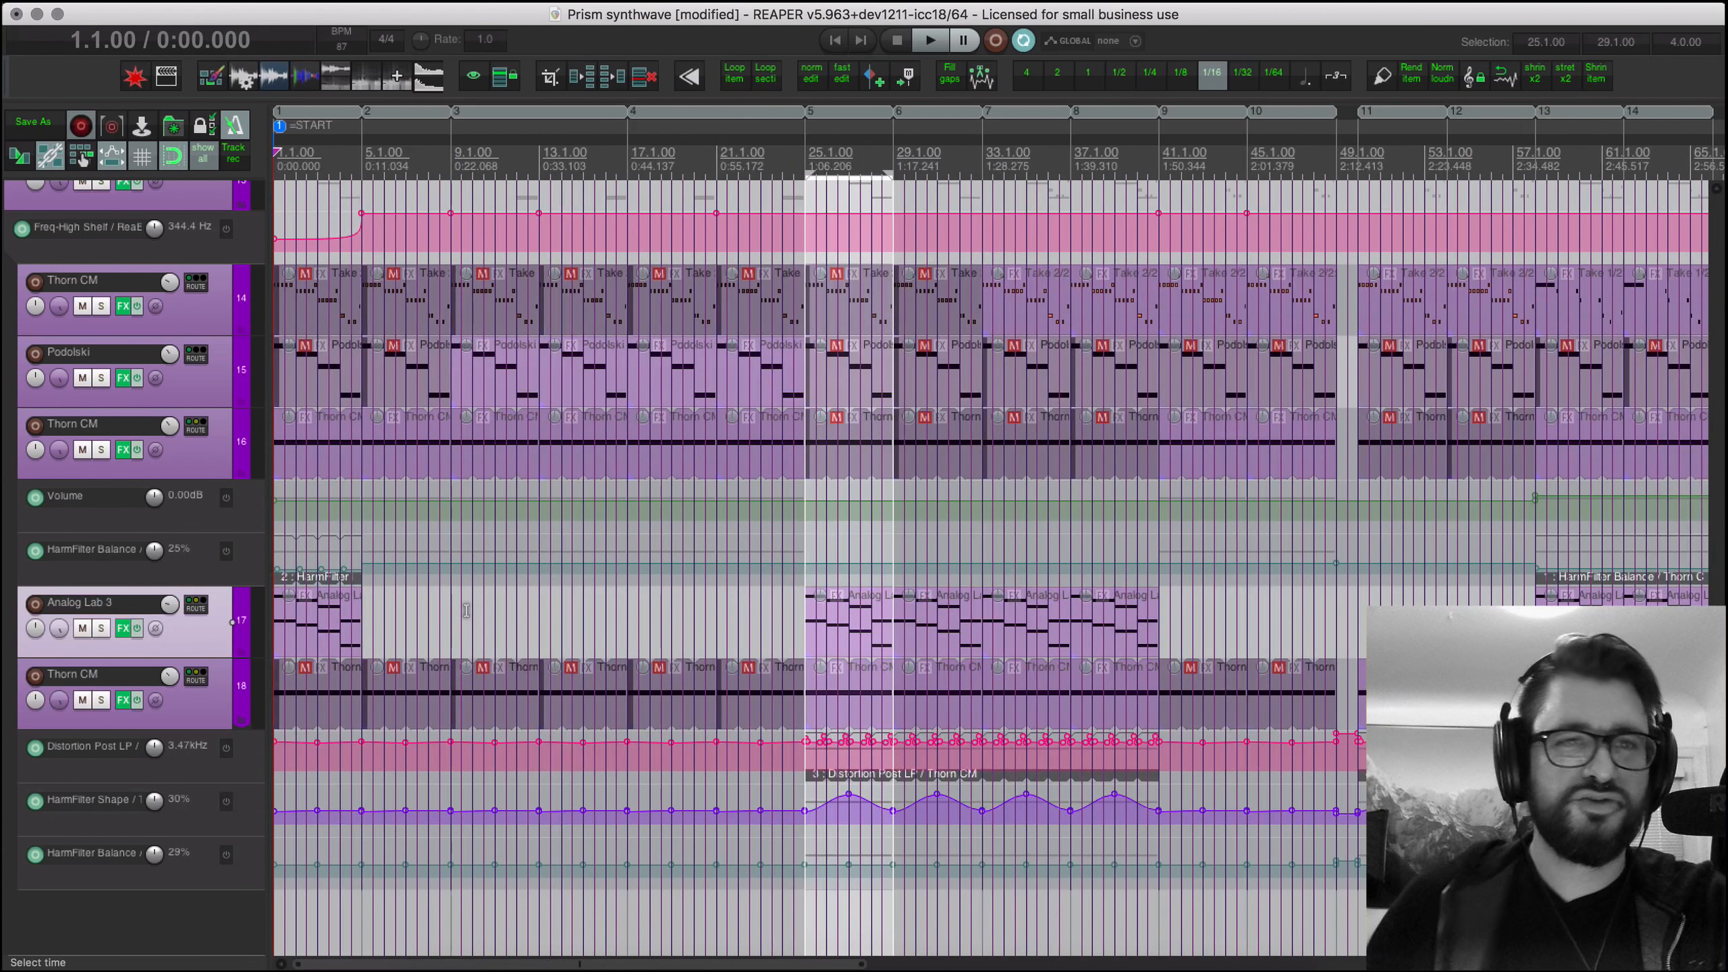
{"action": "scroll", "coordinate": [385, 512], "scroll_direction": "up", "scroll_amount": 15}
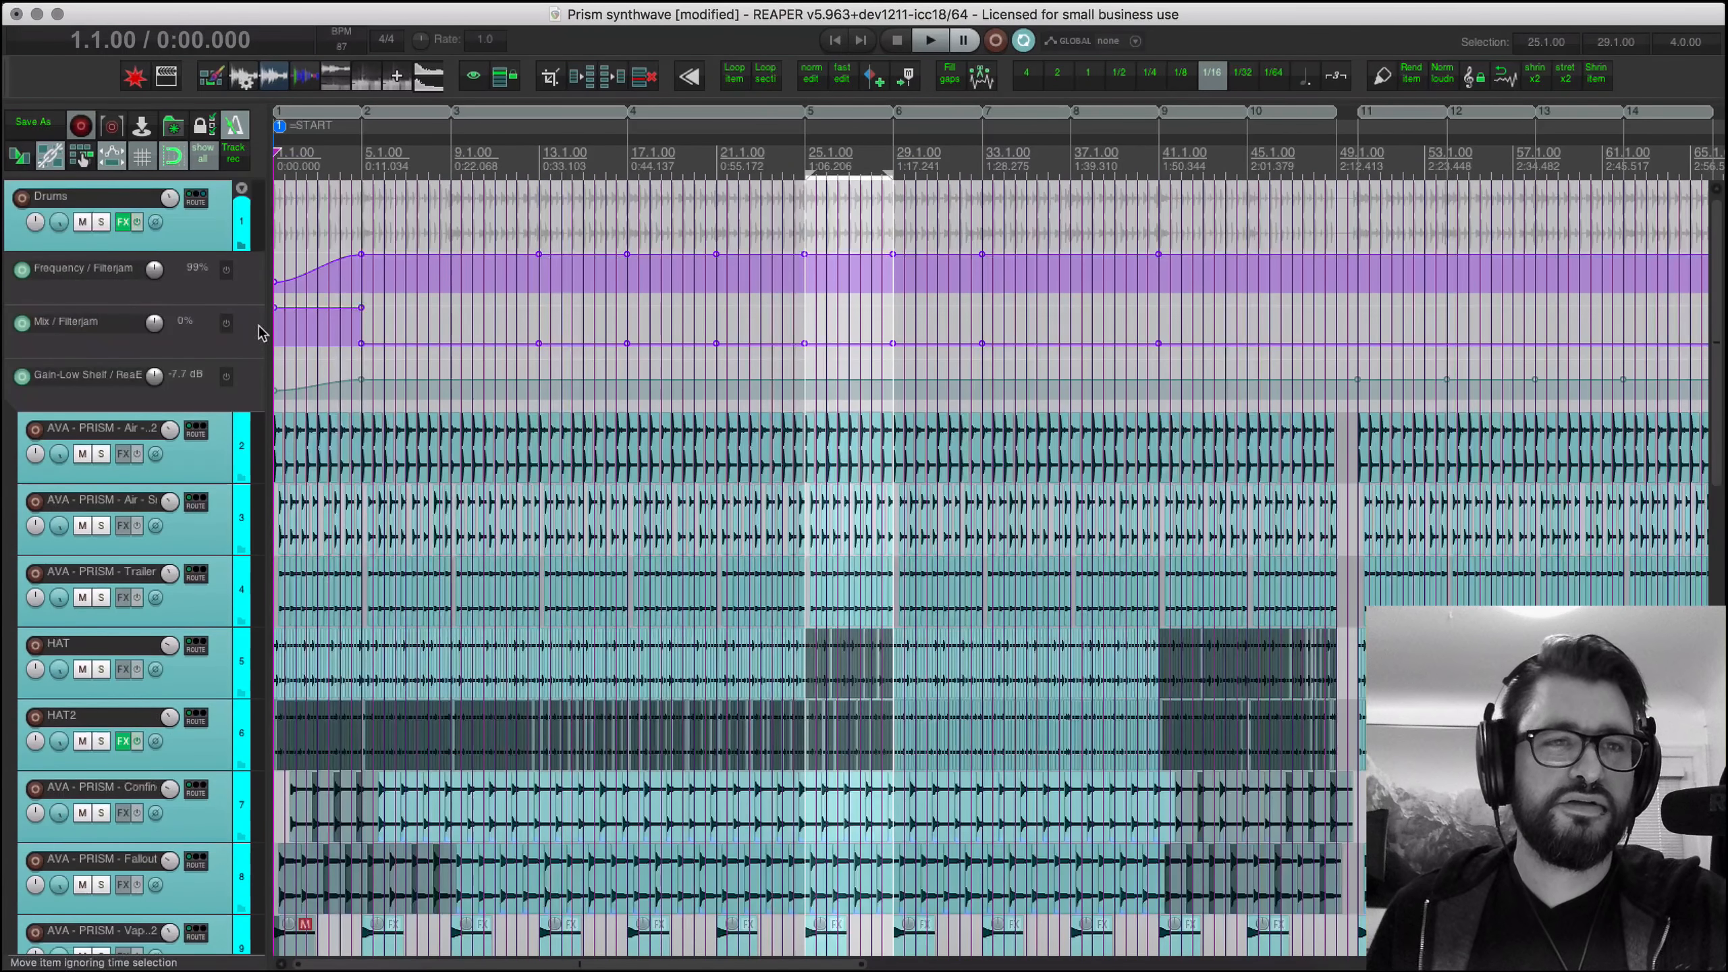
{"action": "right_click", "coordinate": [122, 222]}
{"action": "left_click", "coordinate": [269, 250]}
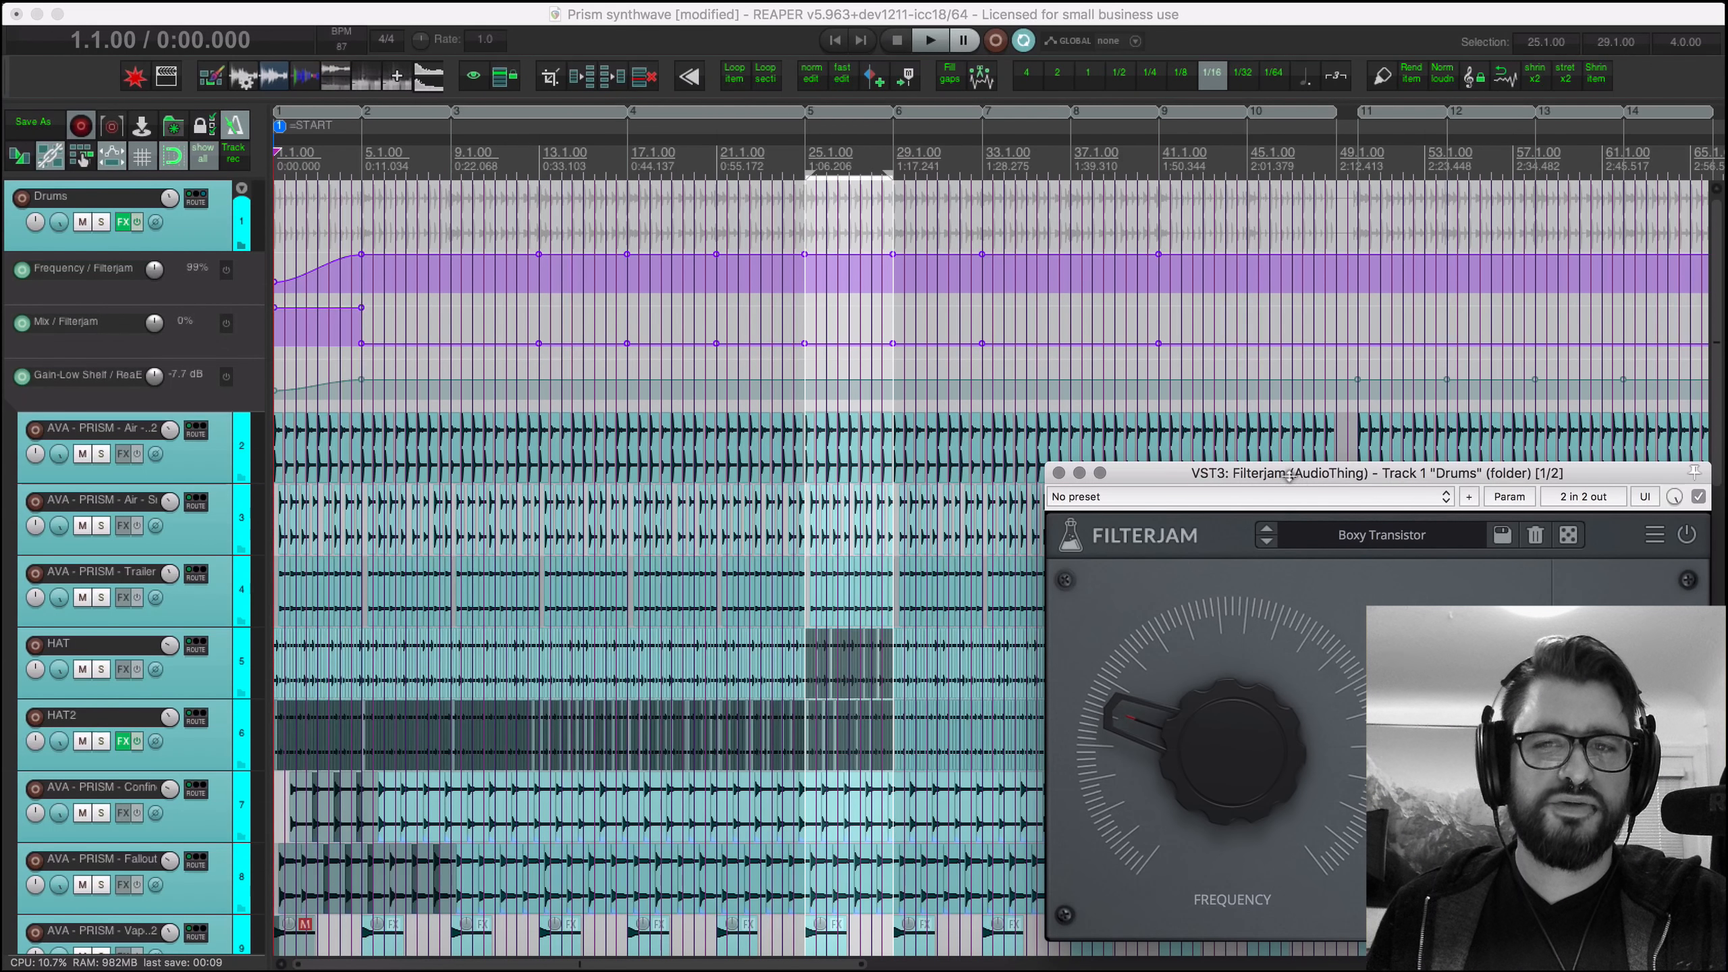
{"action": "left_click_drag", "start_coordinate": [1381, 473], "coordinate": [1346, 420]}
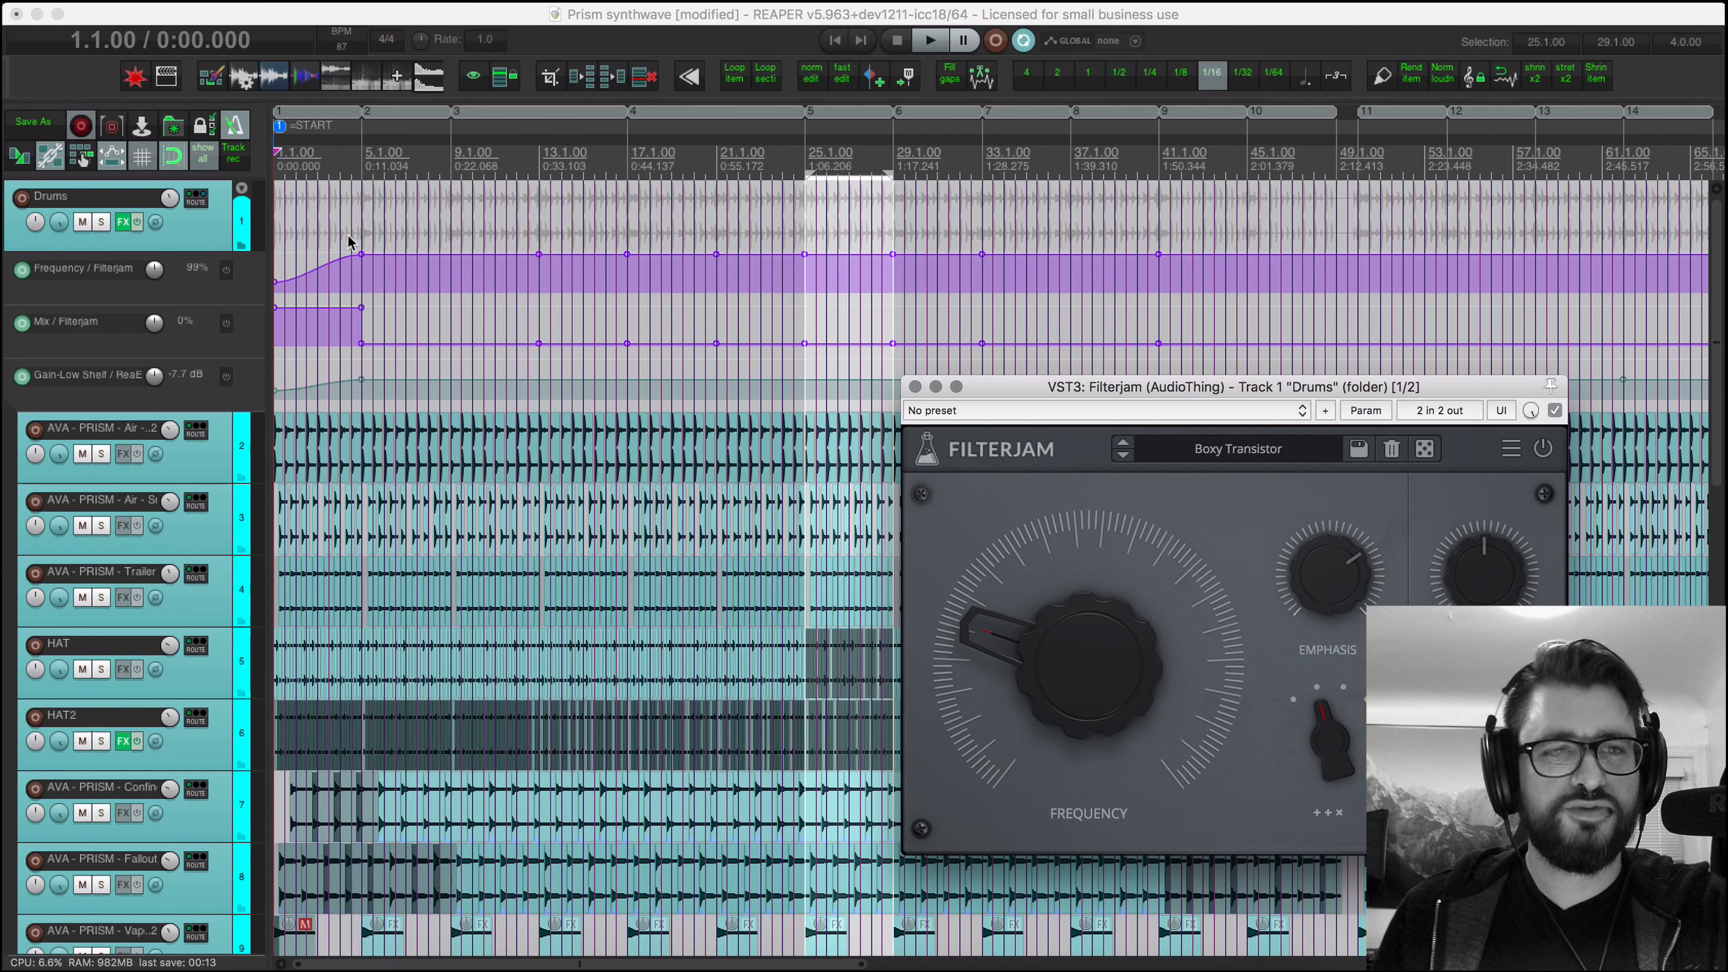
Step: Open ReaEQ on the Drums track and arrange it with Filterjam so both plug-ins and the intro's envelopes are in view
{"action": "left_click", "coordinate": [123, 223]}
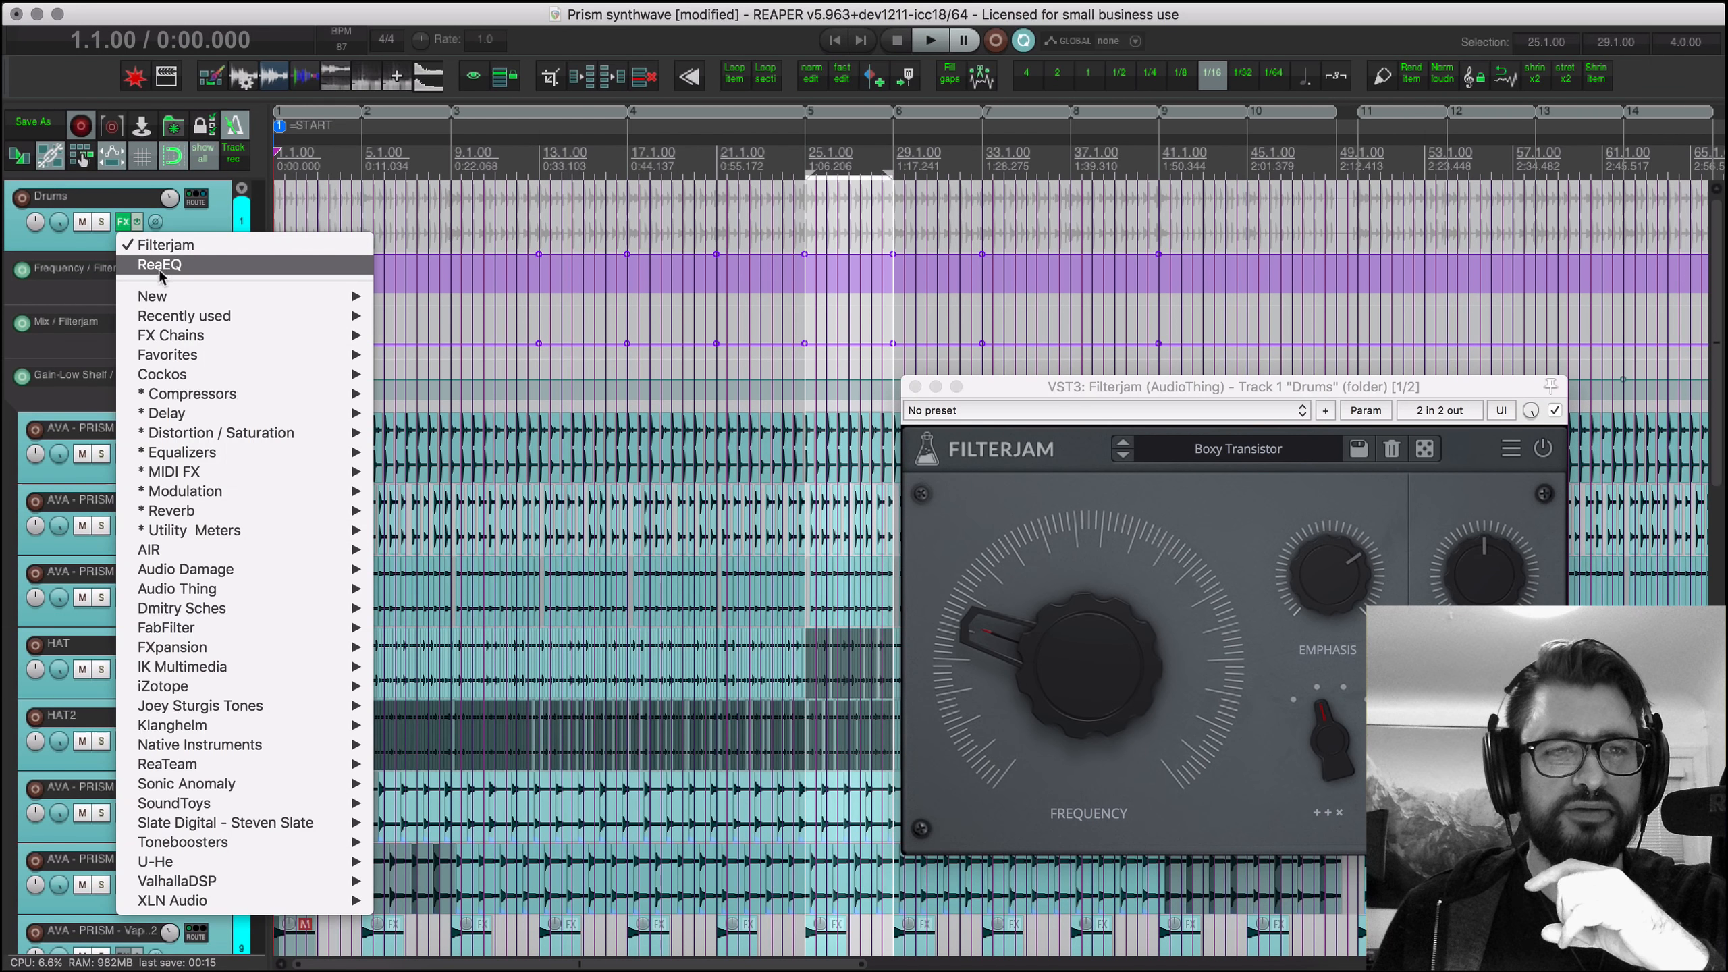
{"action": "left_click", "coordinate": [157, 267]}
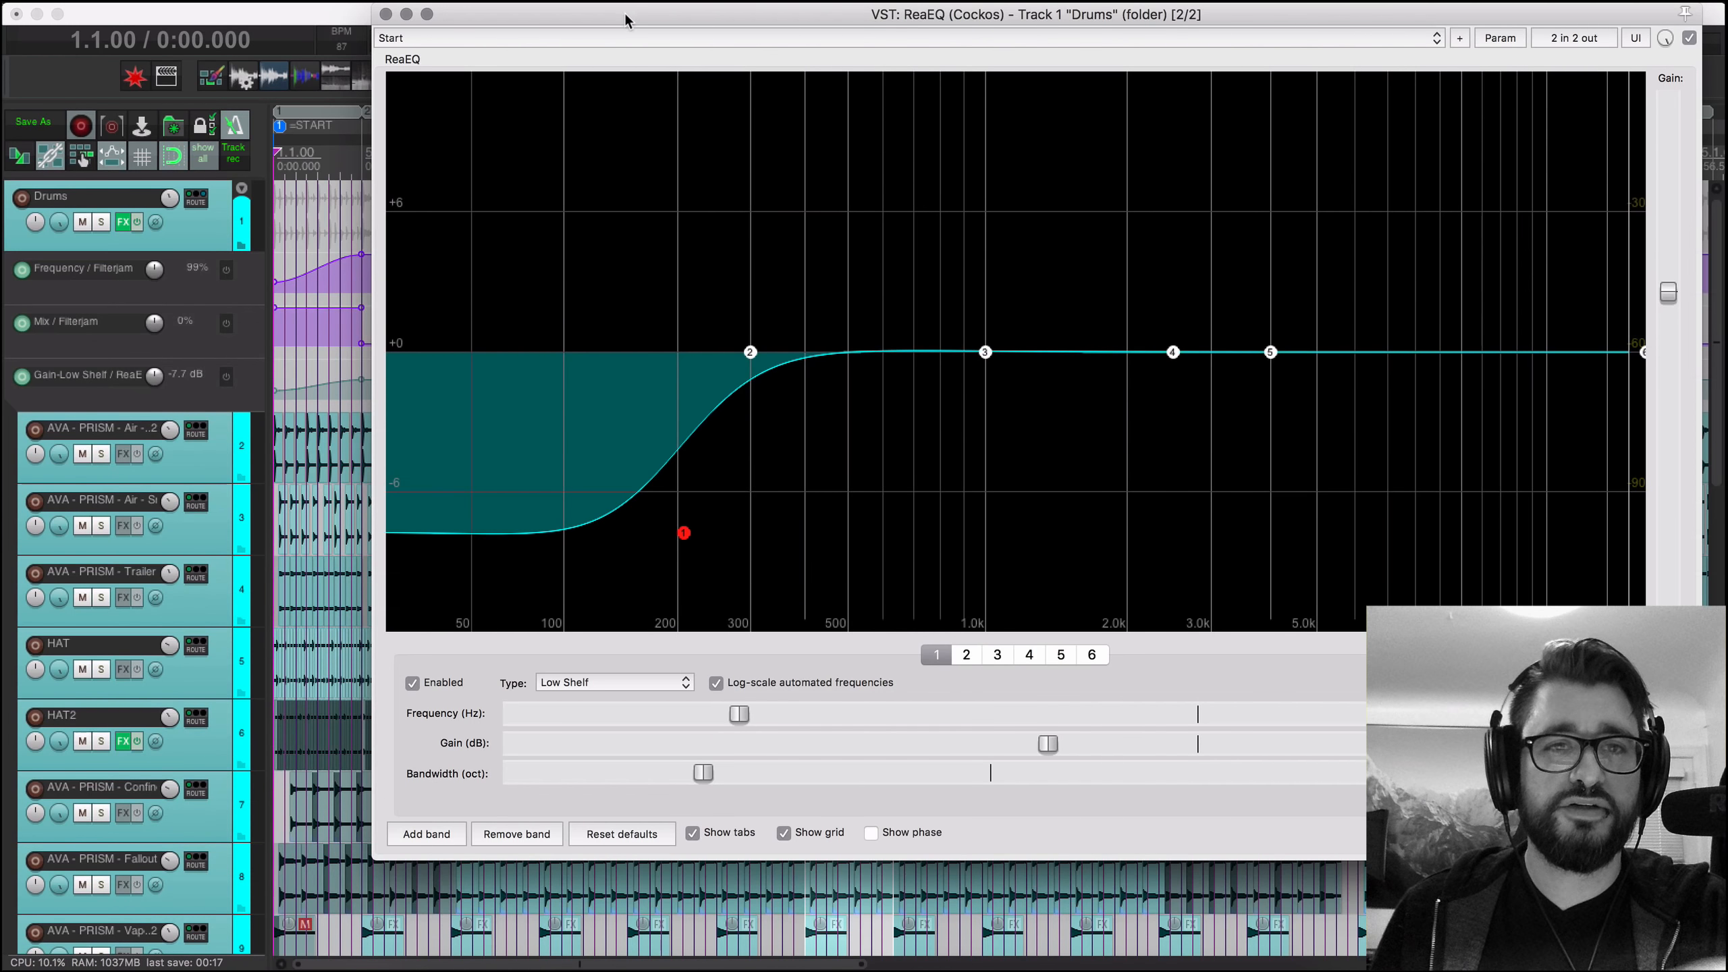
{"action": "left_click_drag", "start_coordinate": [627, 20], "coordinate": [678, 160]}
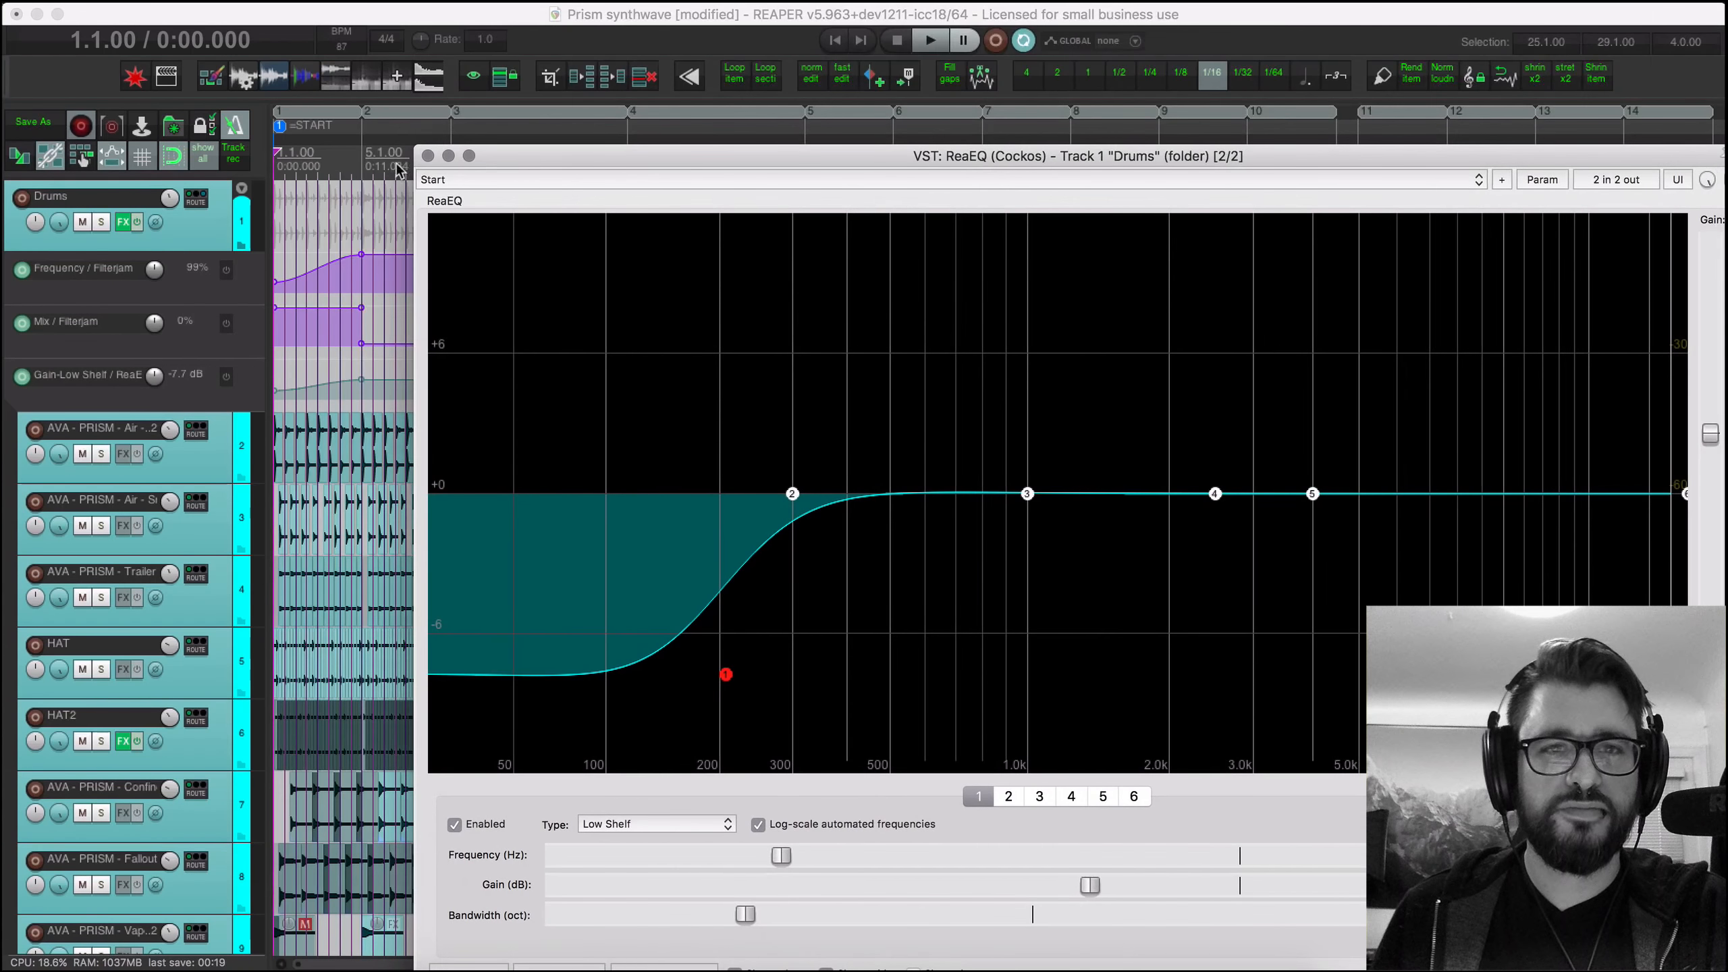
{"action": "left_click_drag", "start_coordinate": [424, 143], "coordinate": [910, 421]}
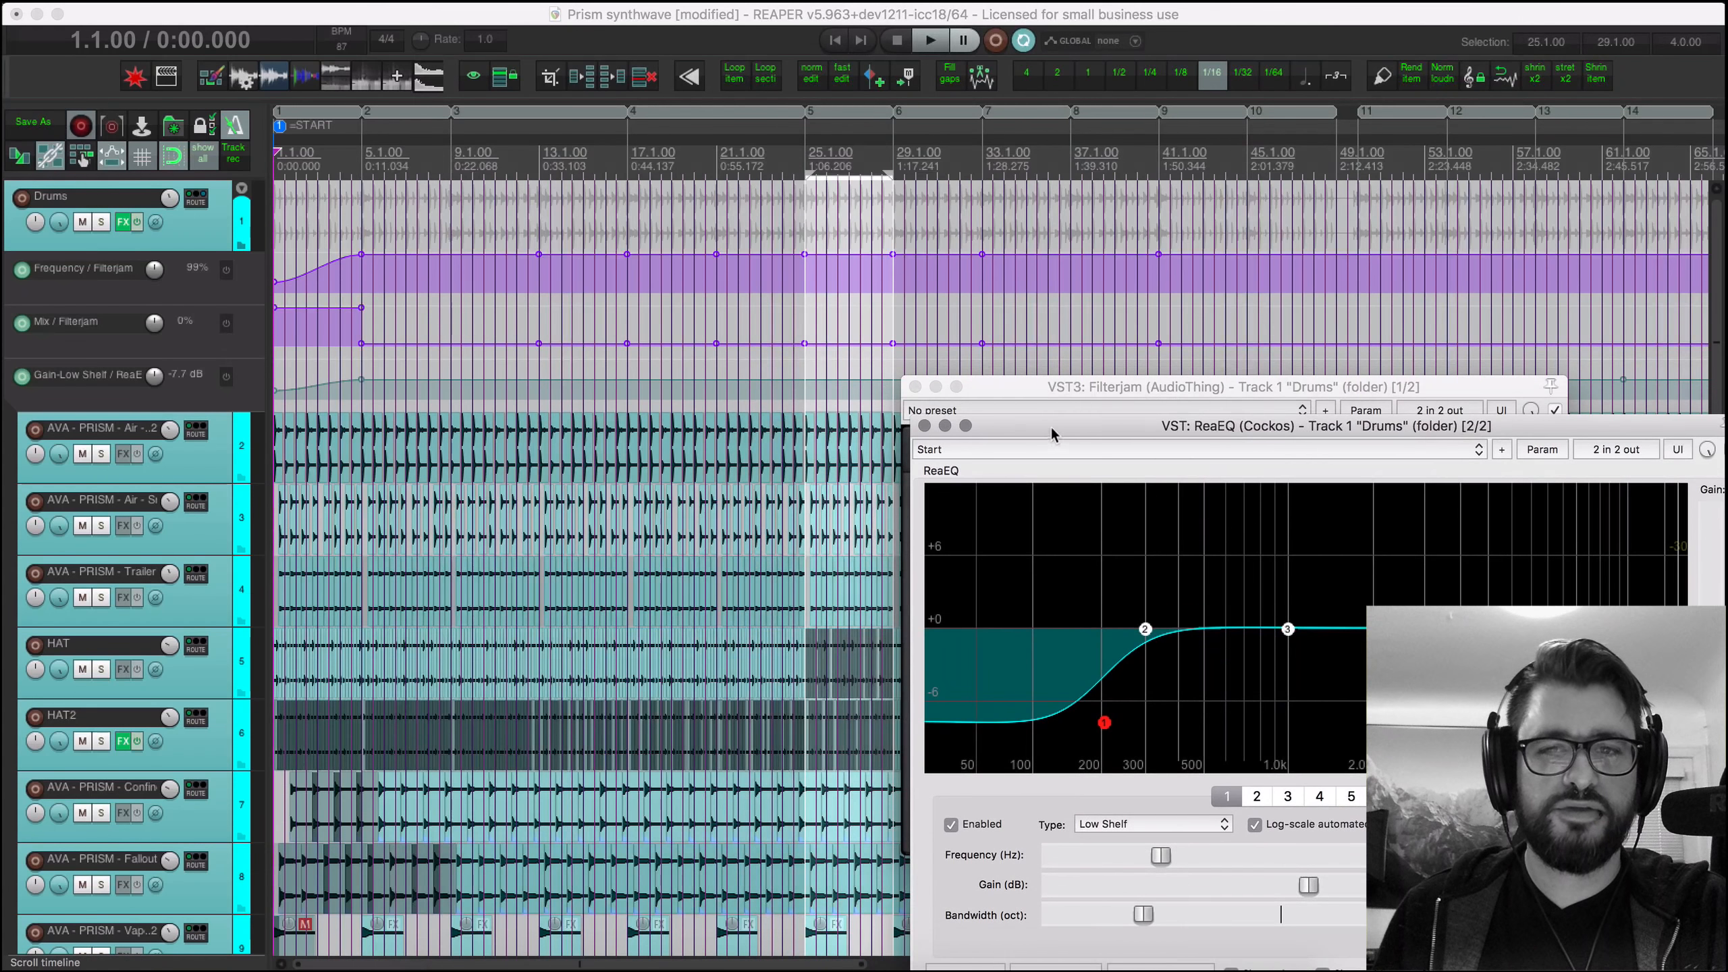
{"action": "left_click_drag", "start_coordinate": [1053, 432], "coordinate": [963, 28]}
{"action": "left_click", "coordinate": [1126, 678]}
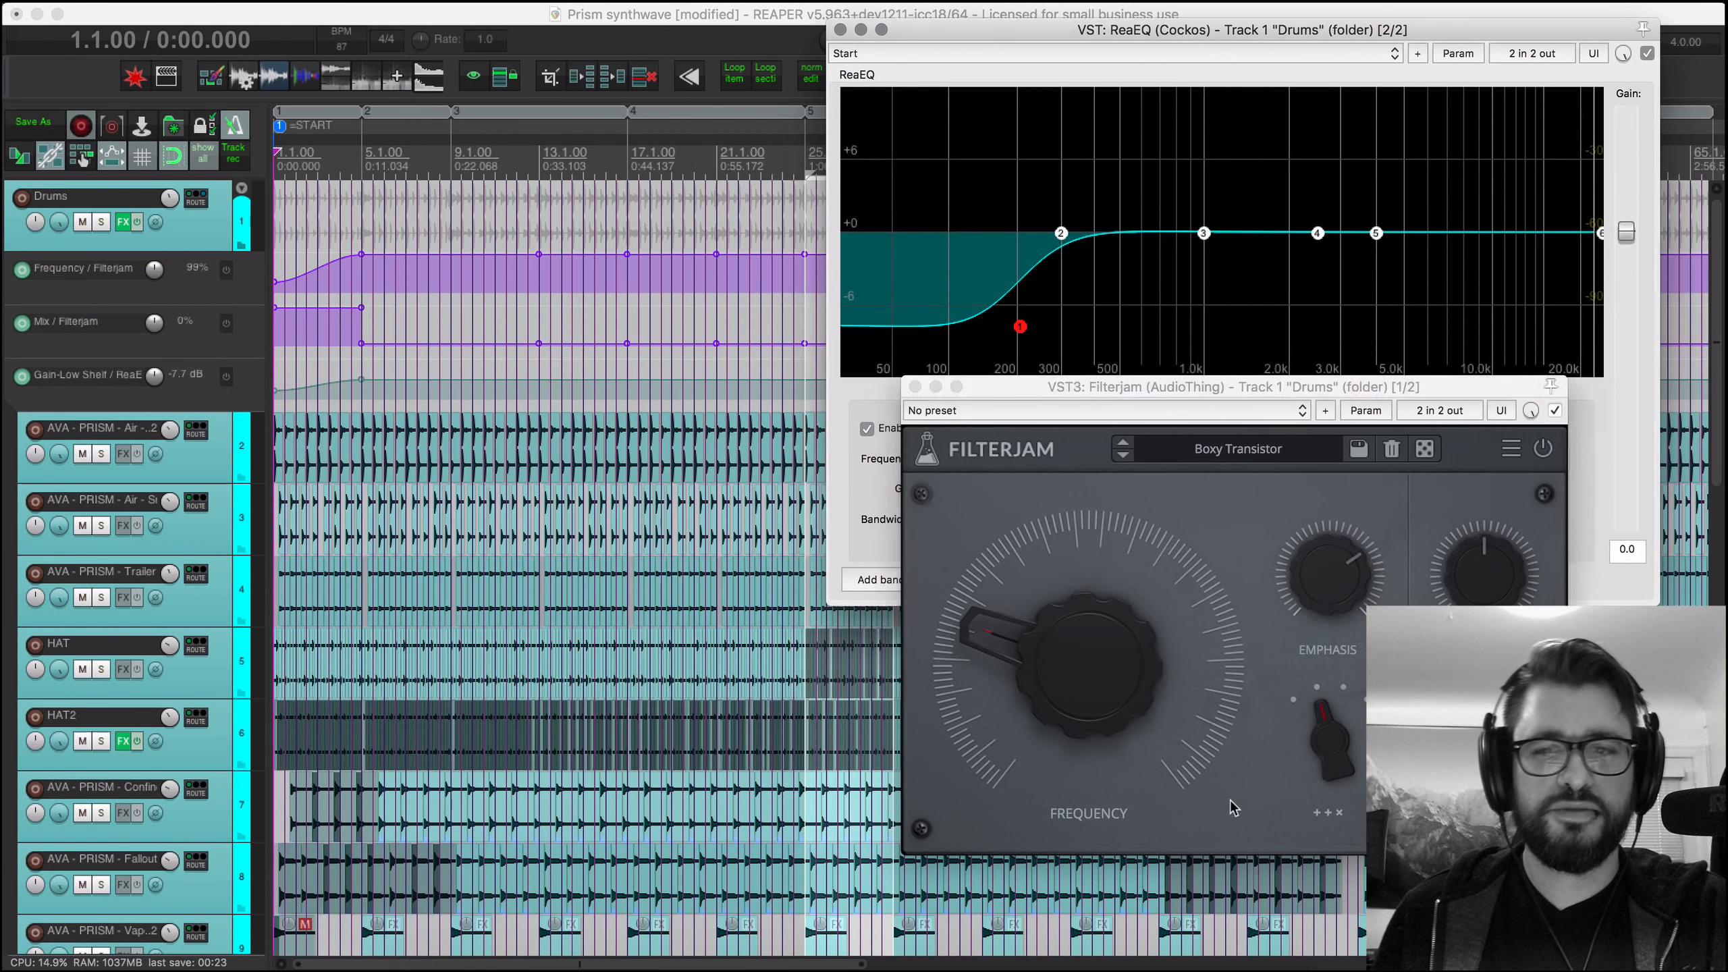
{"action": "left_click_drag", "start_coordinate": [1208, 390], "coordinate": [877, 457]}
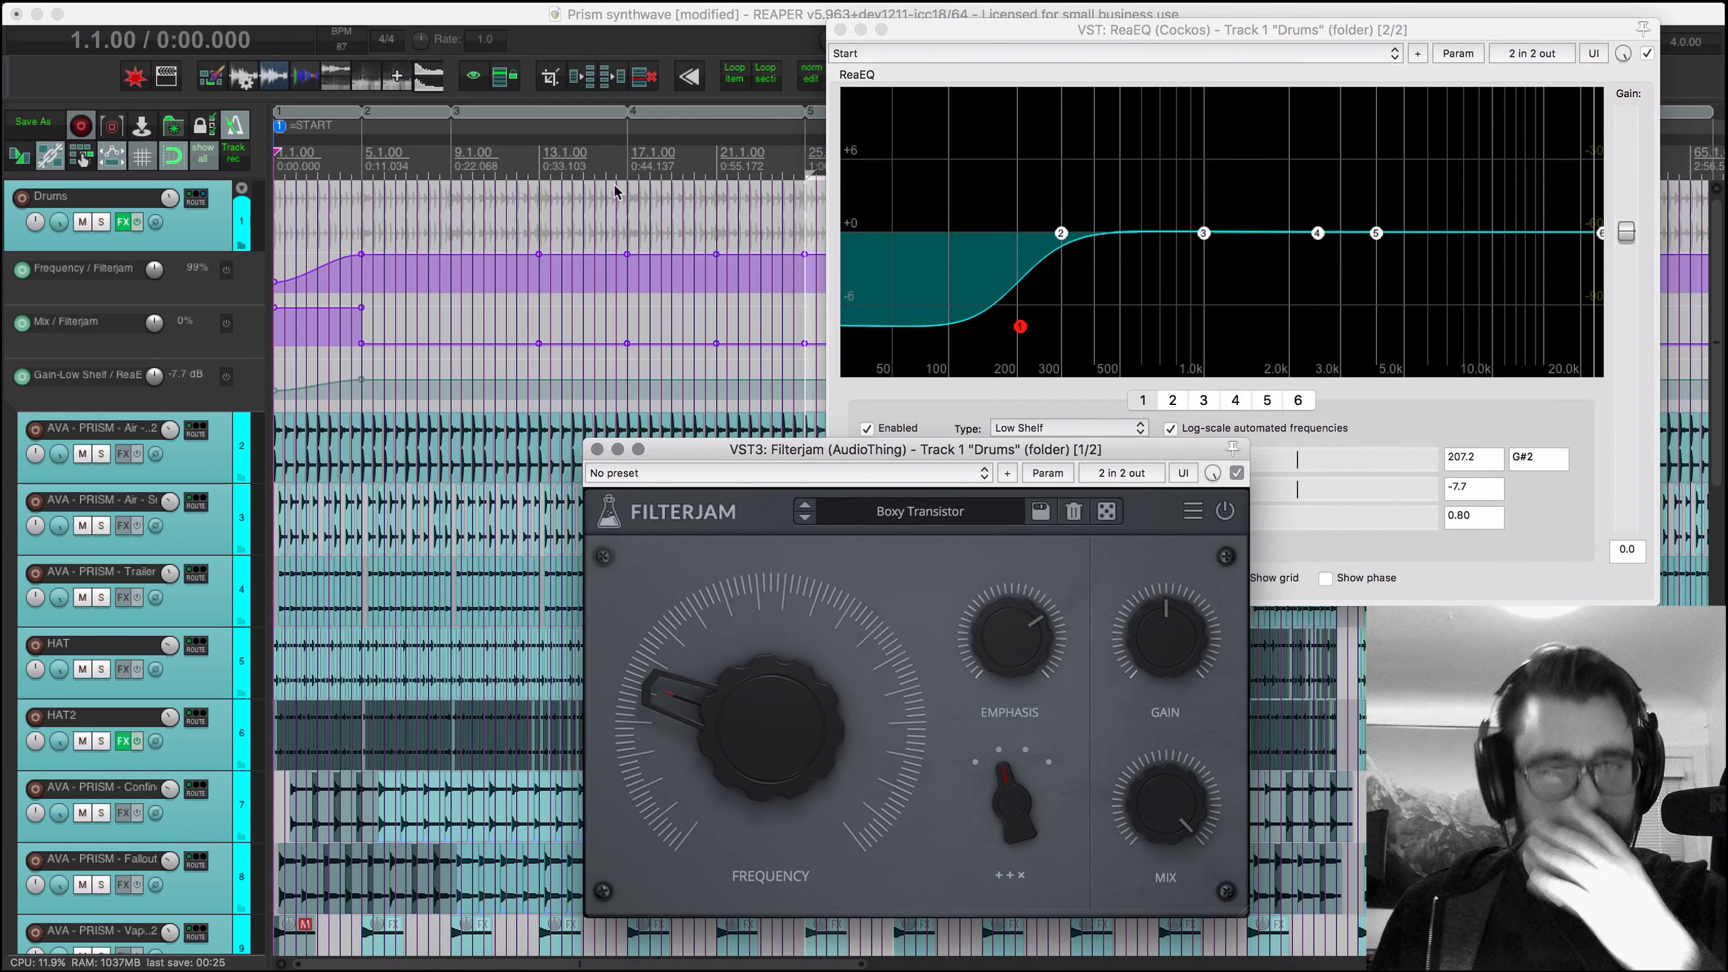
Step: Solo the Drums folder and play bars 1 to 5 to hear the Filterjam and low-shelf automation
{"action": "left_click", "coordinate": [101, 222]}
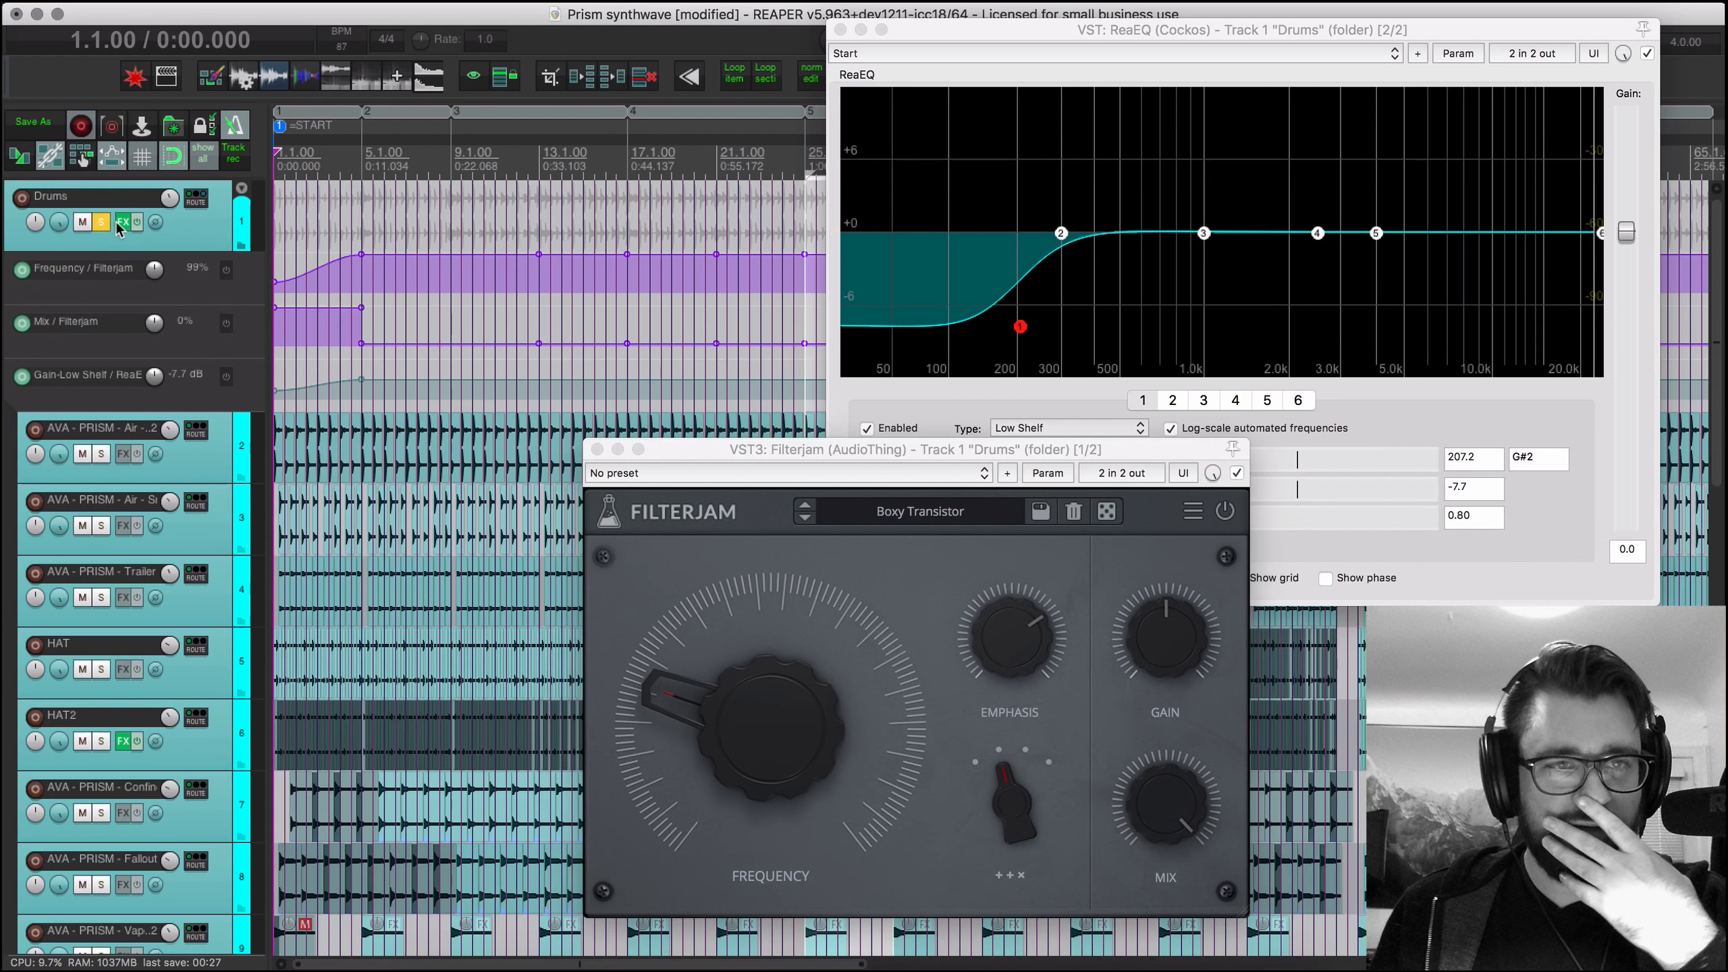
{"action": "scroll", "coordinate": [280, 264], "scroll_direction": "up", "scroll_amount": 4}
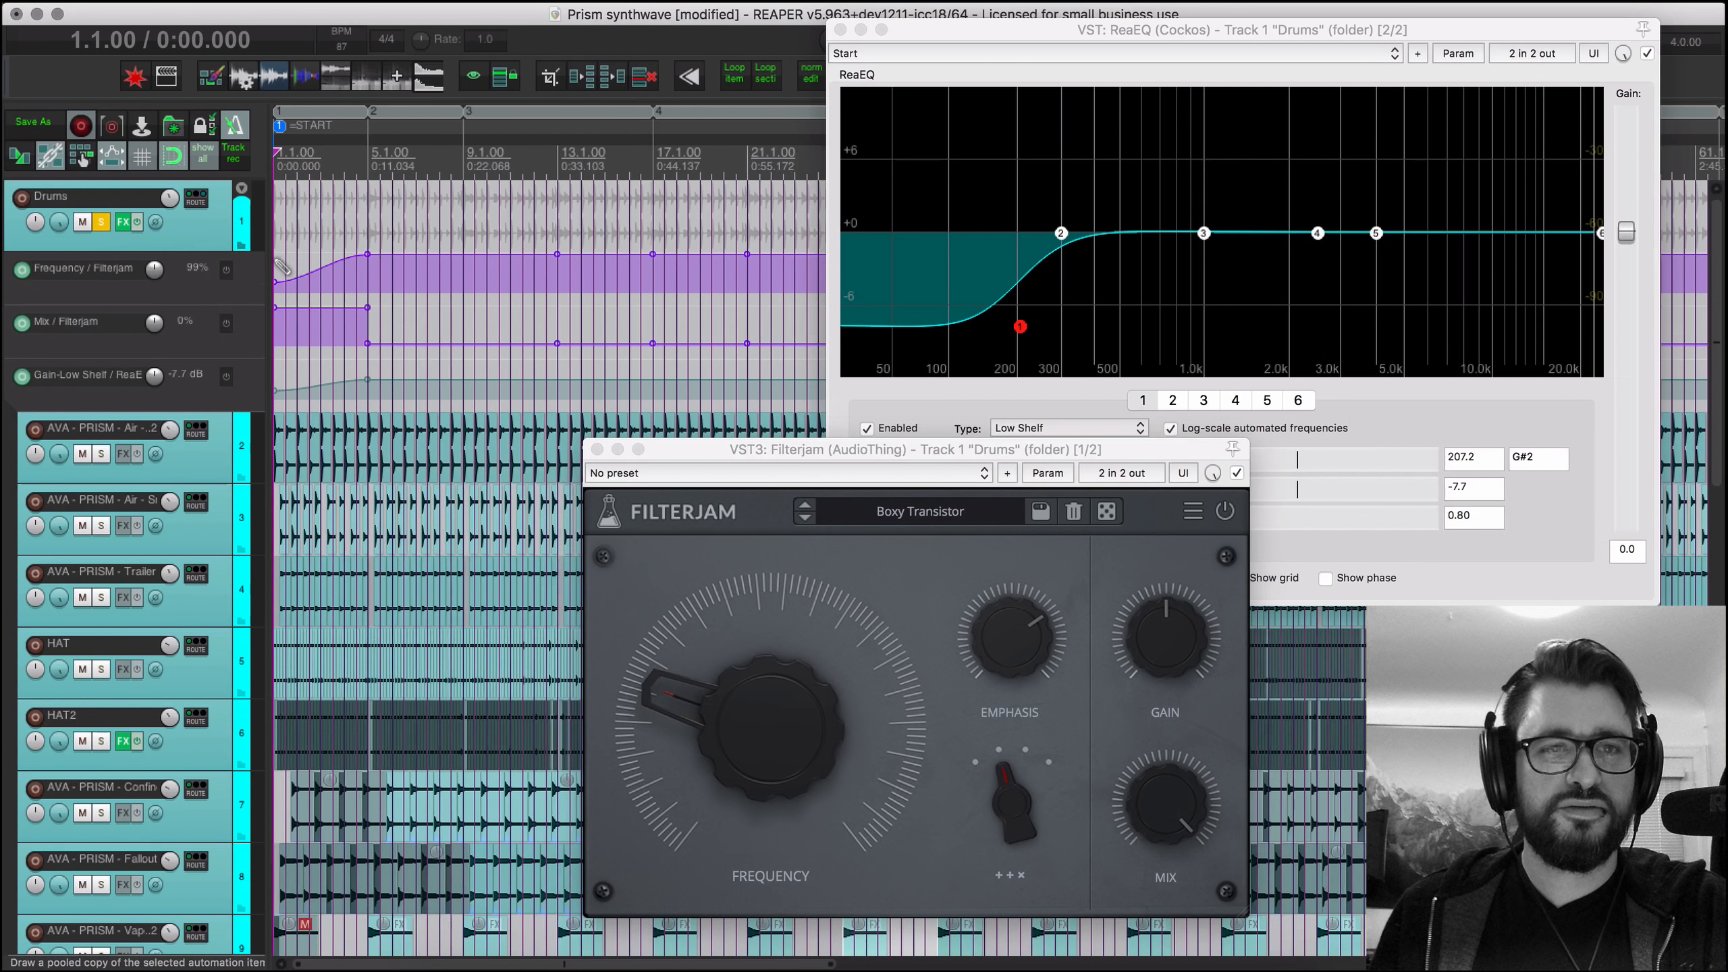
{"action": "scroll", "coordinate": [280, 264], "scroll_direction": "up", "scroll_amount": 3}
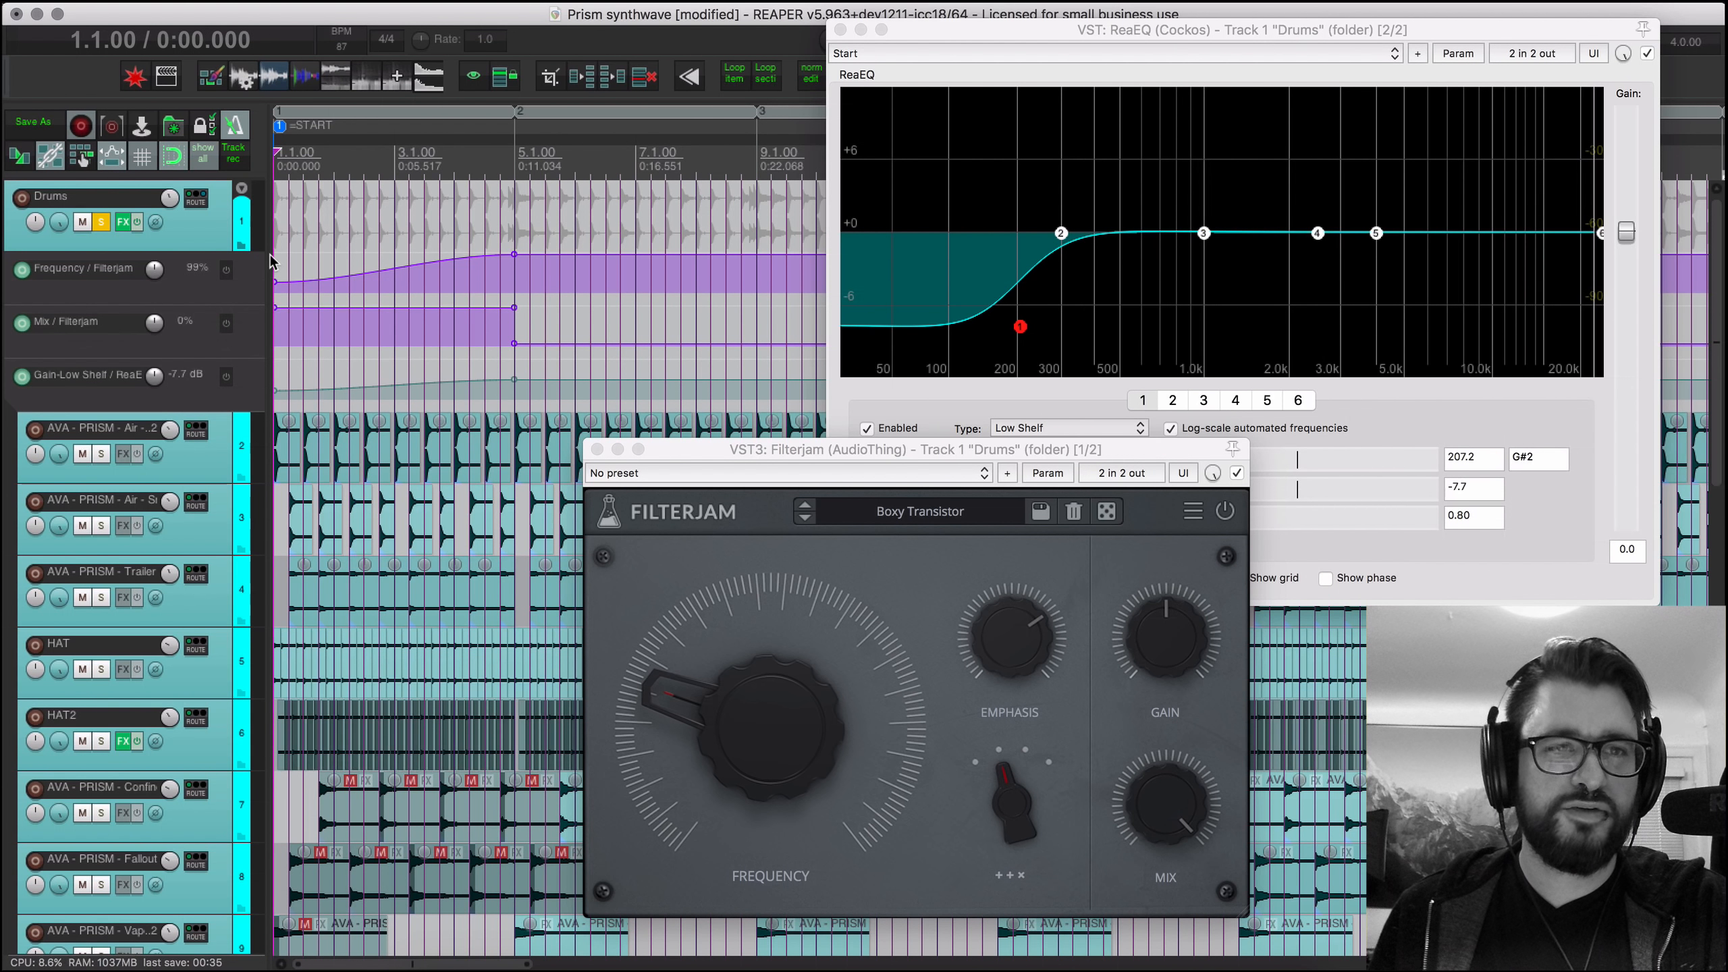
{"action": "key", "text": "space"}
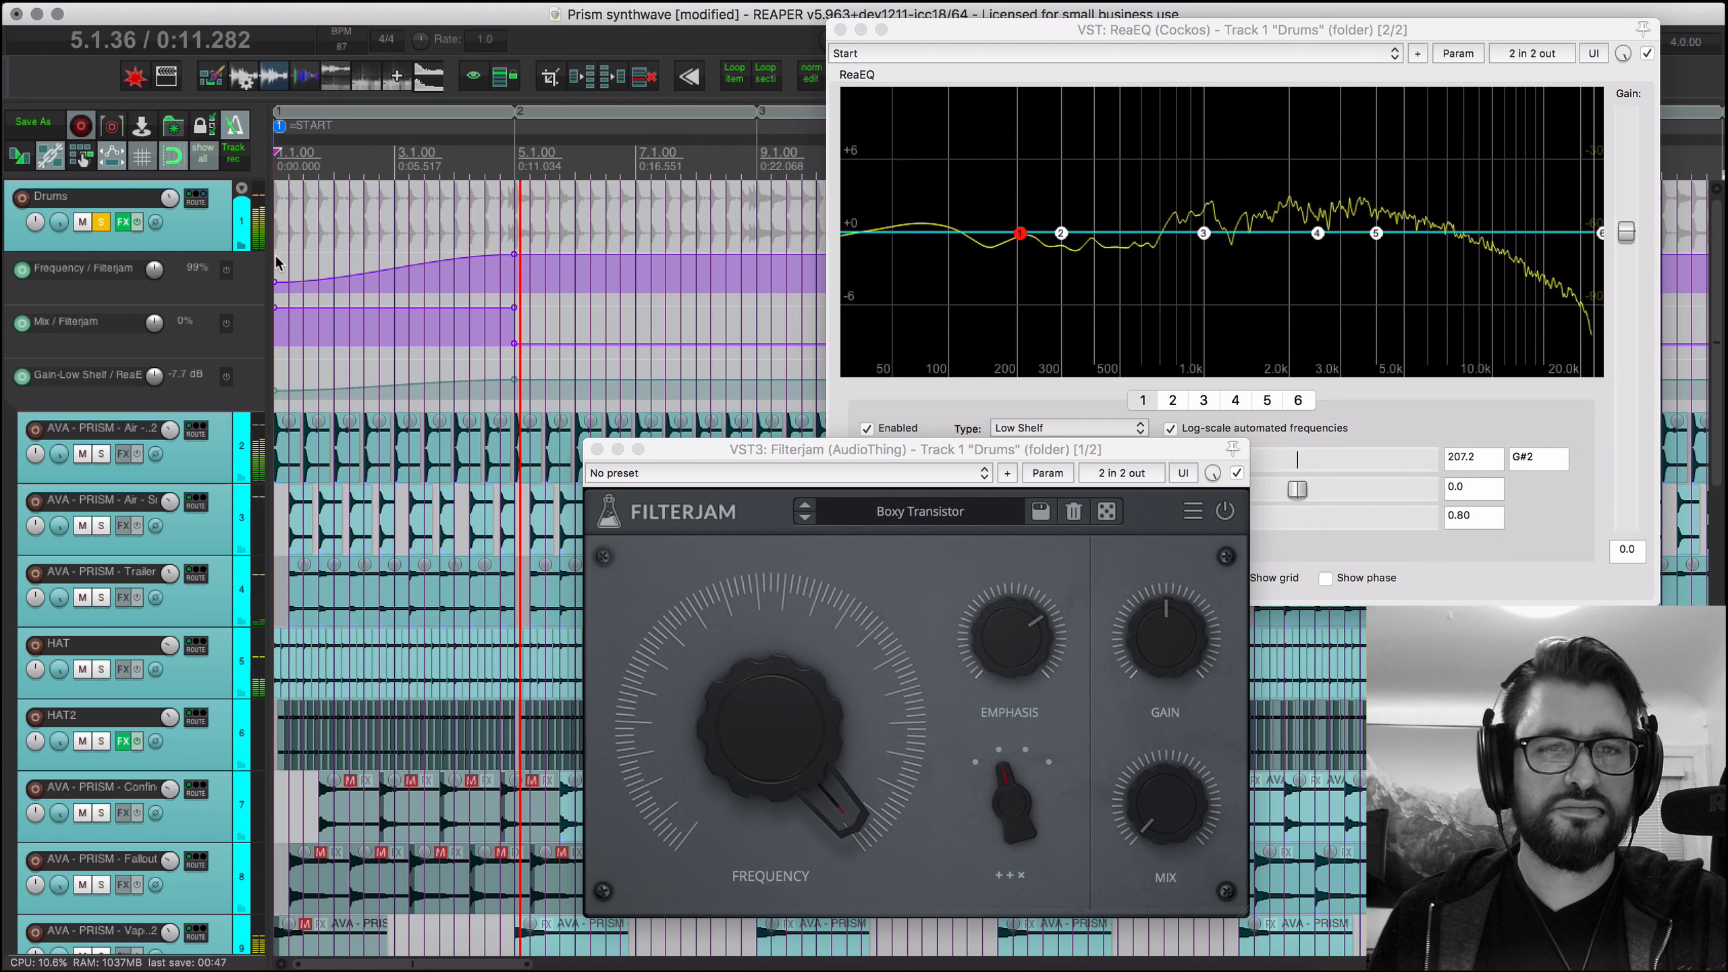
{"action": "key", "text": "space"}
Step: Audition the Drums intro from bar 1 with ReaEQ bypassed for comparison, and re-enable ReaEQ
{"action": "left_click", "coordinate": [1604, 383]}
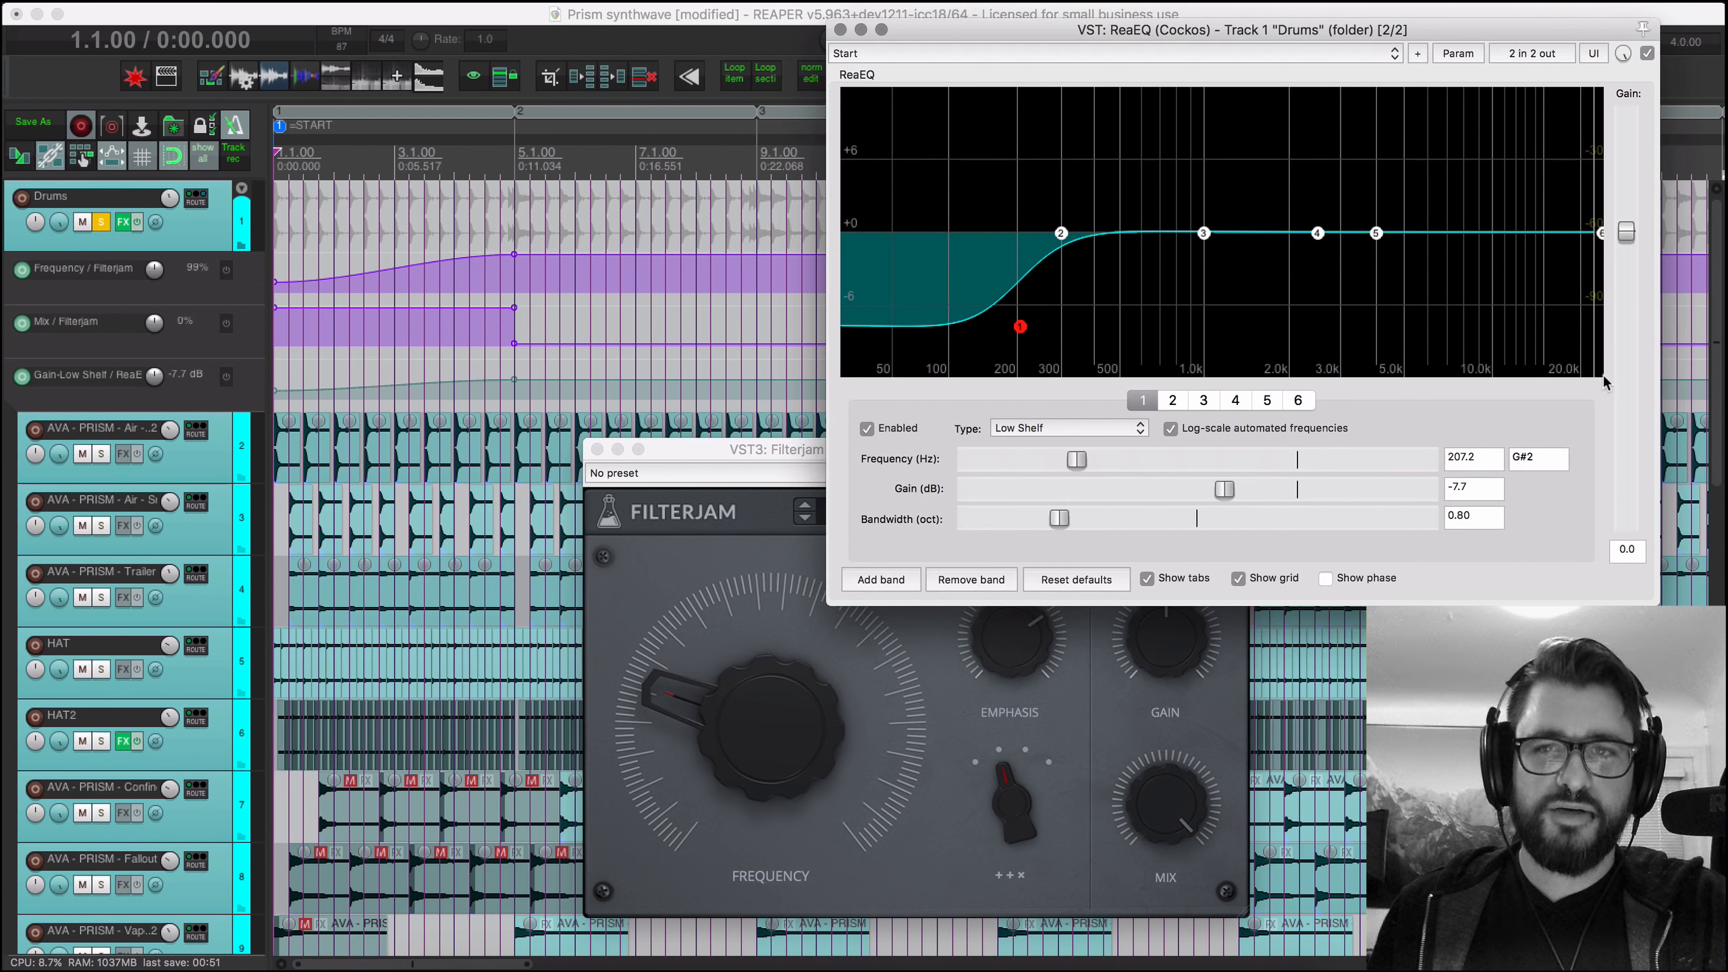
{"action": "left_click", "coordinate": [1647, 54]}
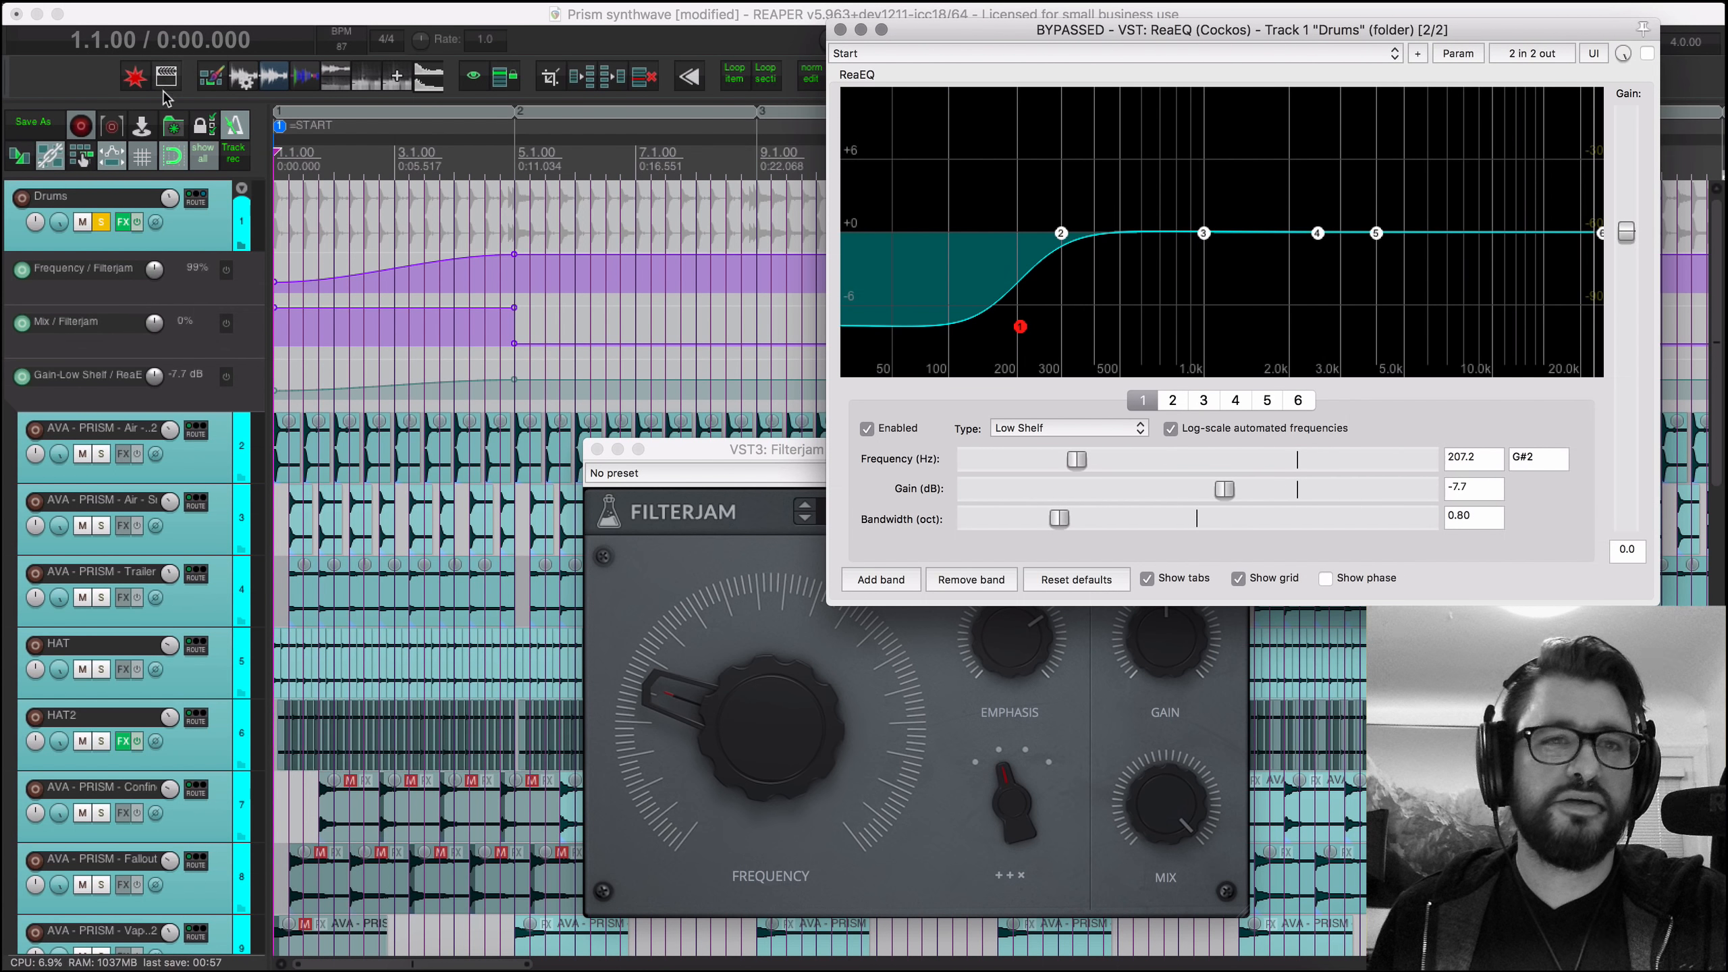
{"action": "left_click", "coordinate": [237, 20]}
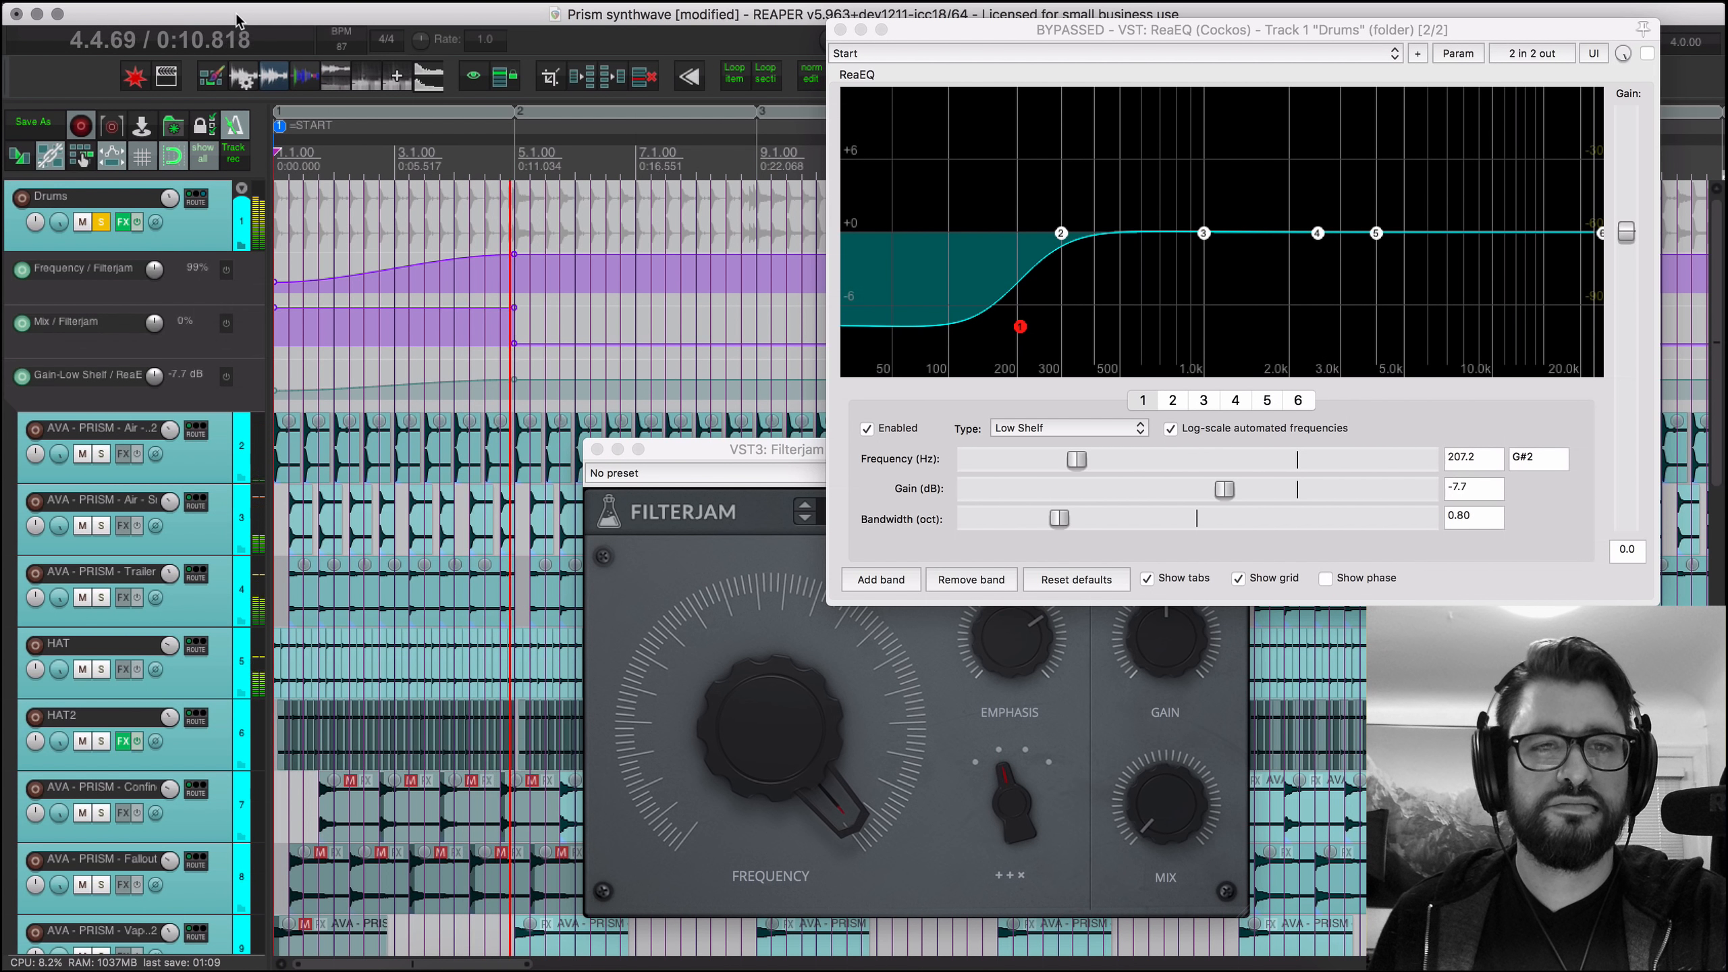
{"action": "key", "text": "space"}
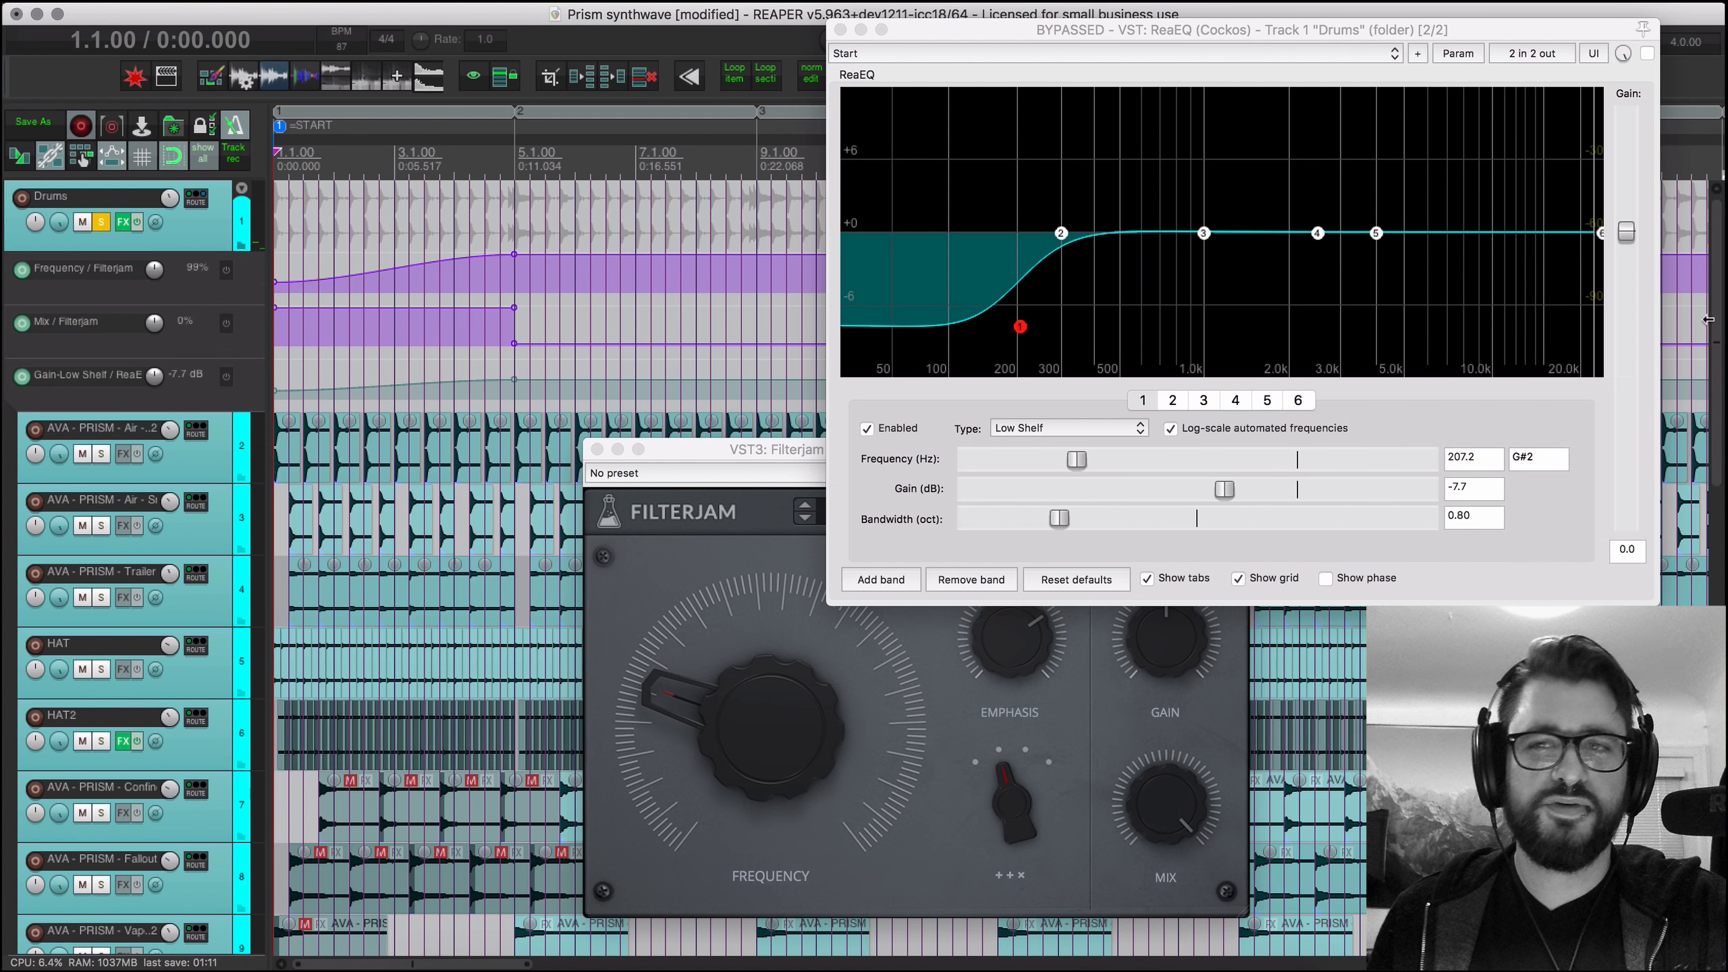
{"action": "left_click", "coordinate": [1647, 53]}
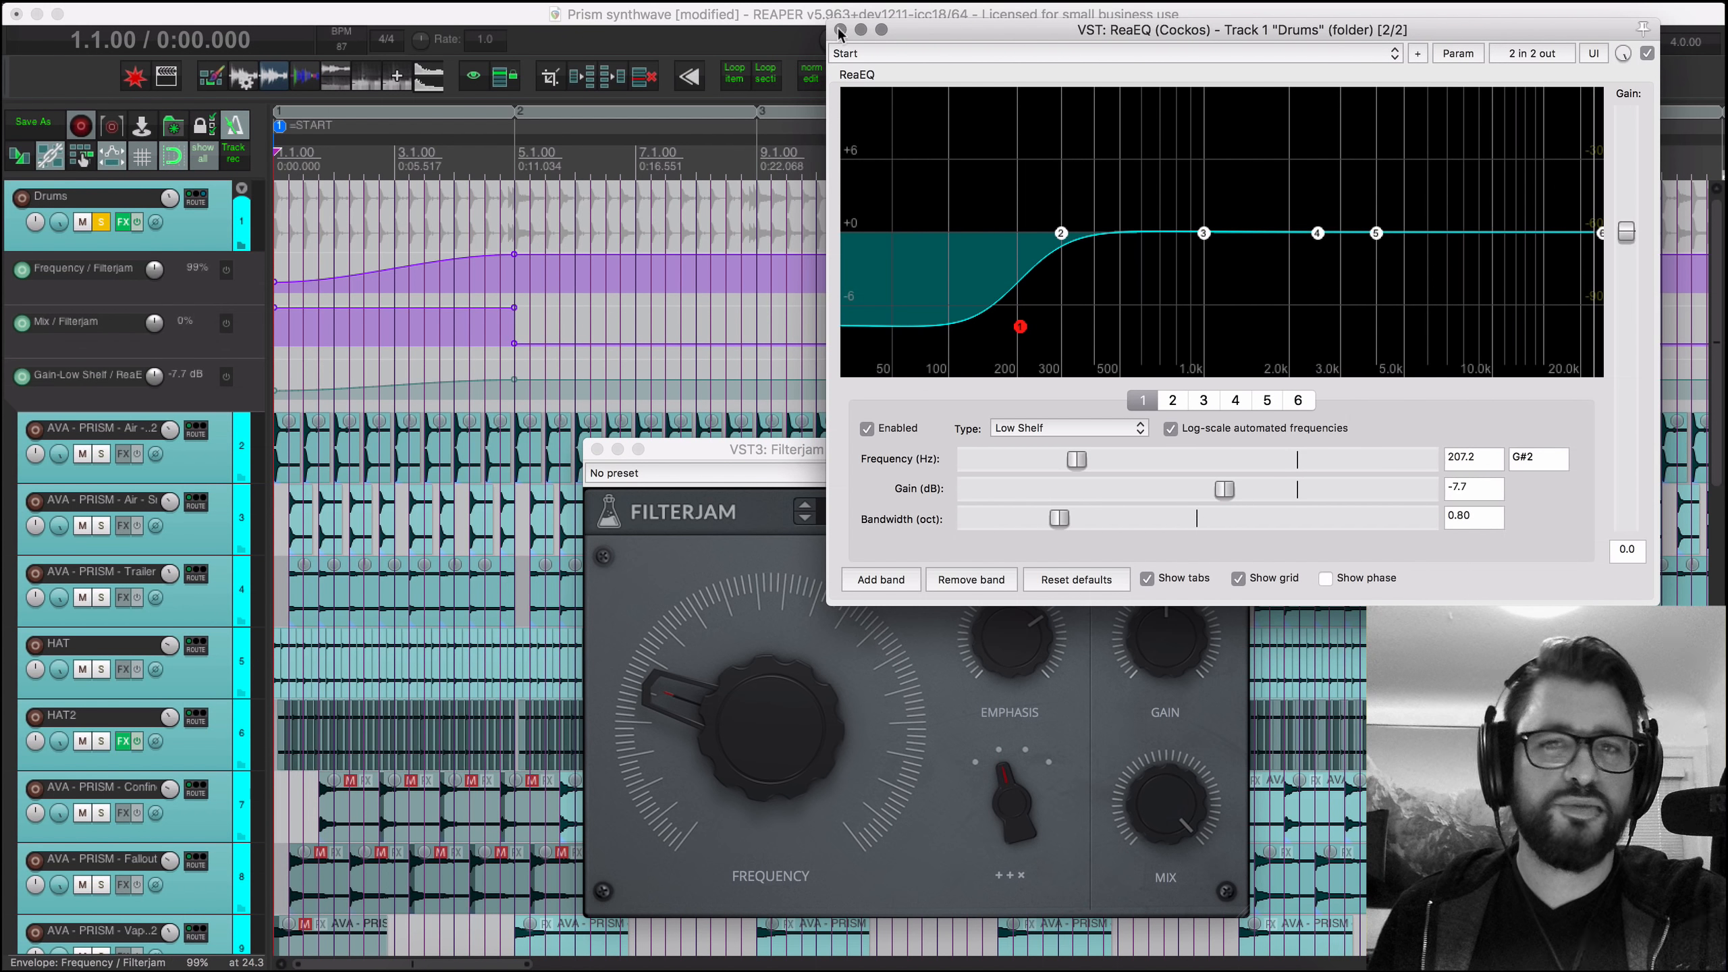
Step: Close the ReaEQ and Filterjam windows and take the Drums folder out of solo
{"action": "left_click_drag", "start_coordinate": [916, 39], "coordinate": [909, 63]}
{"action": "left_click", "coordinate": [850, 48]}
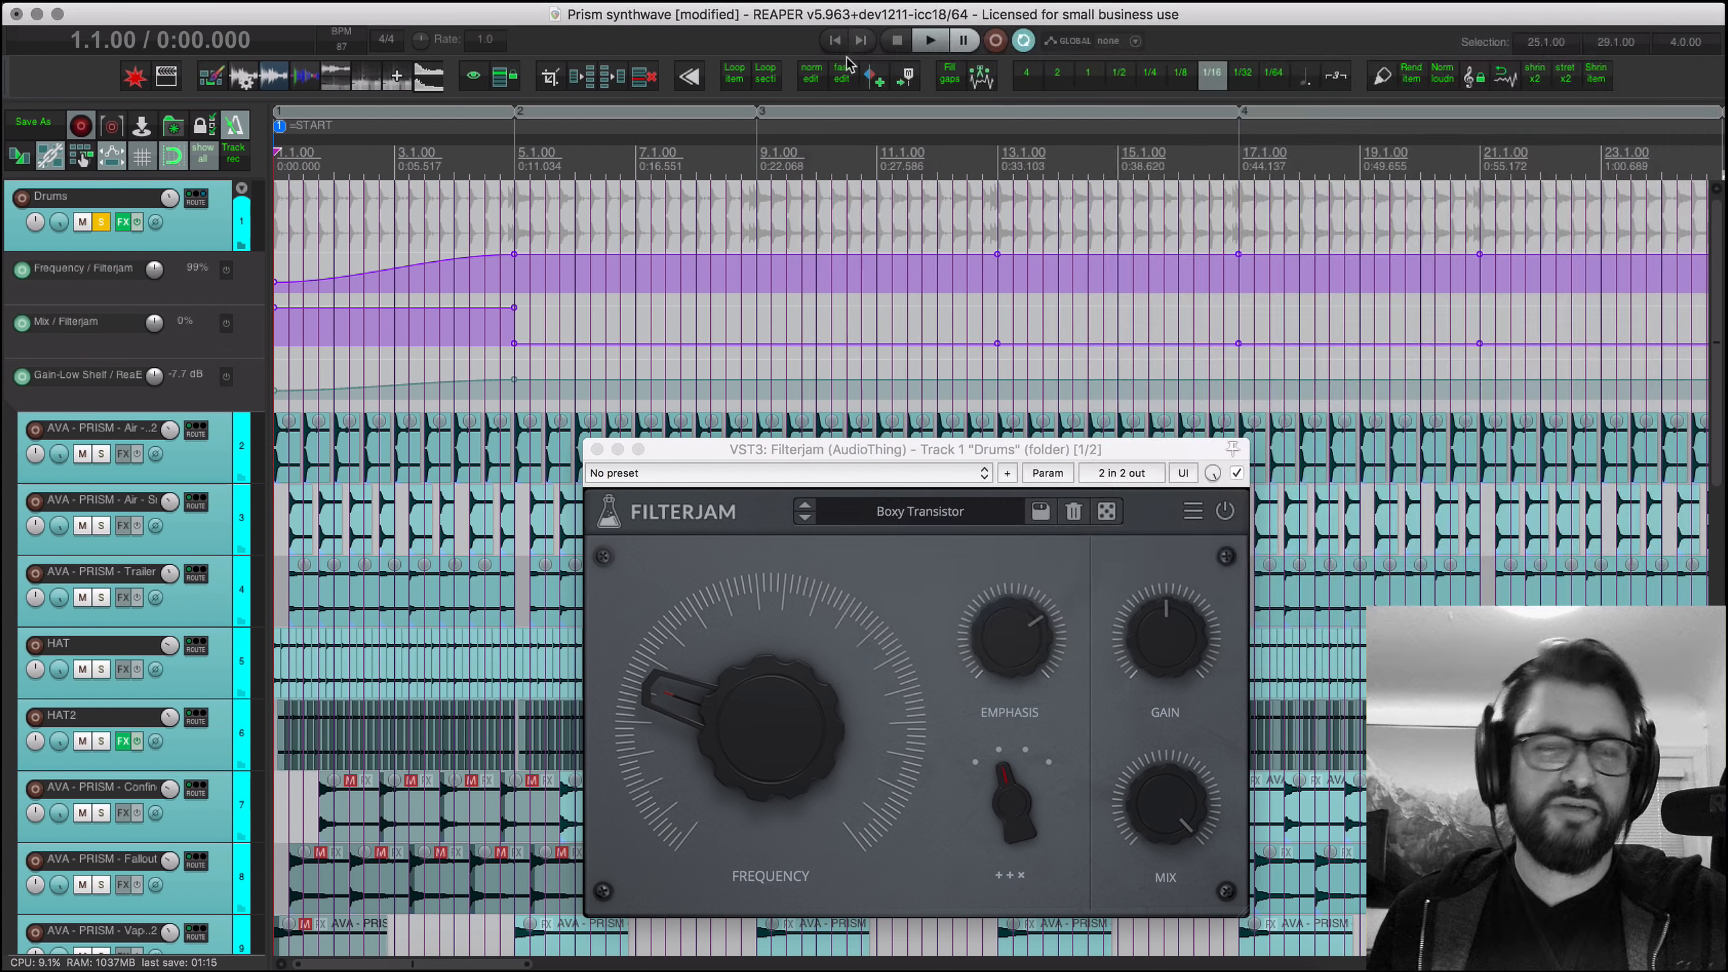
{"action": "left_click", "coordinate": [597, 451]}
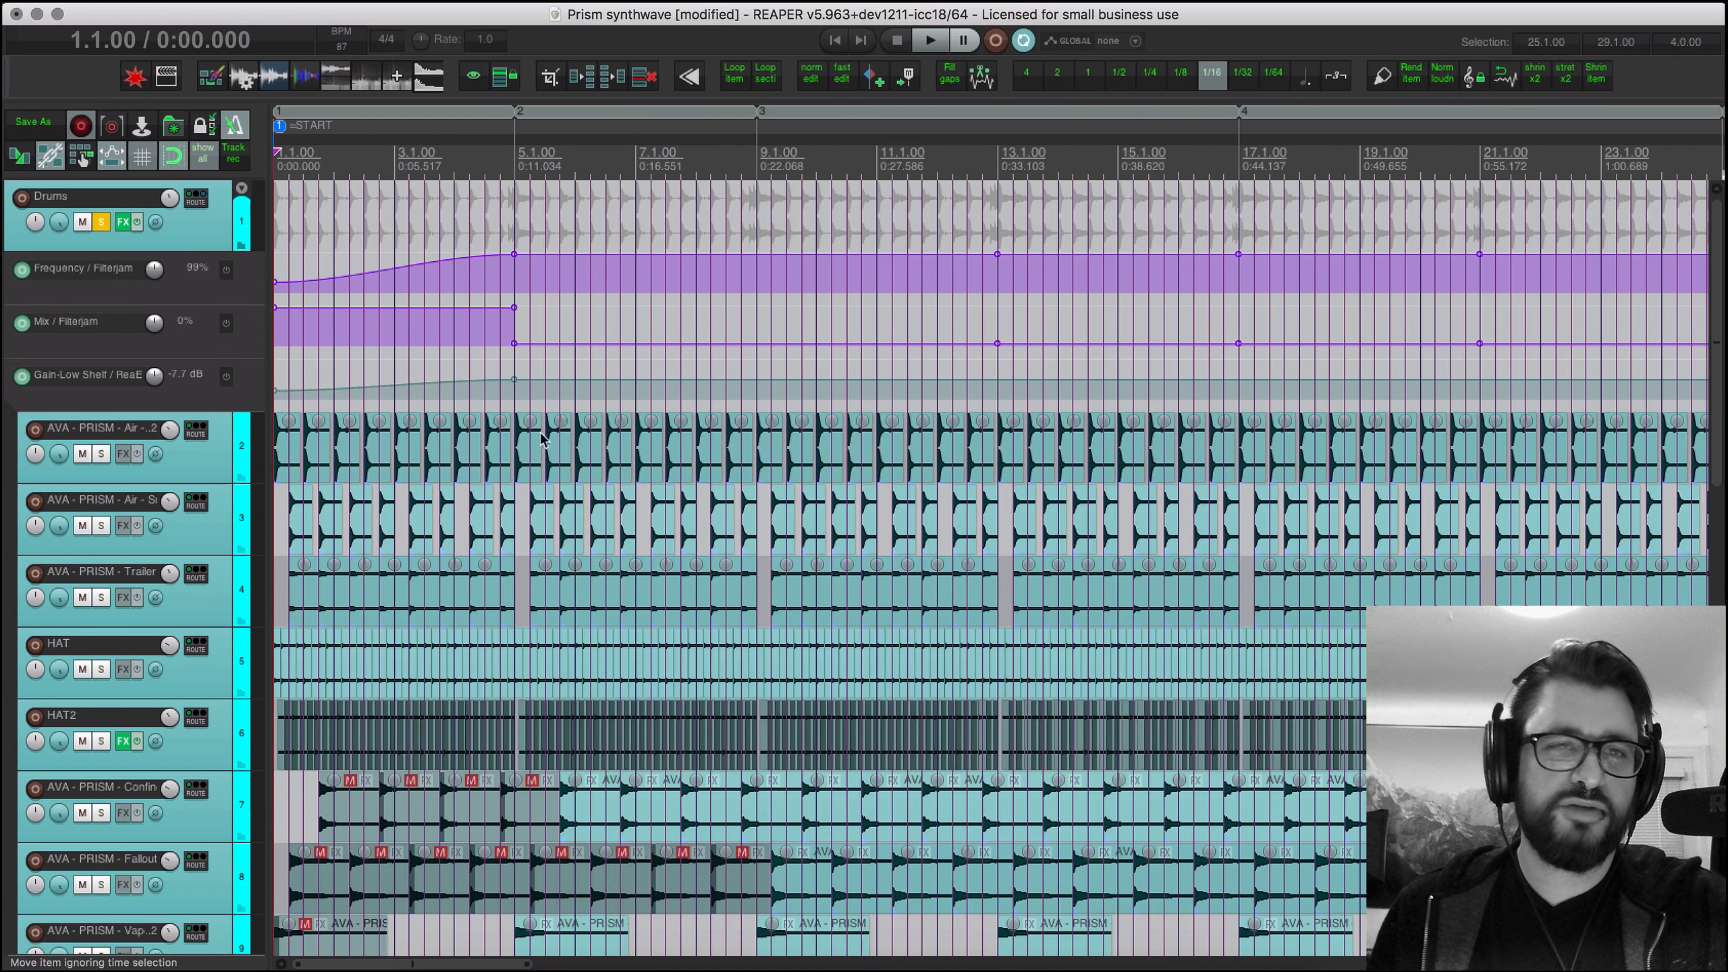
{"action": "left_click", "coordinate": [102, 222]}
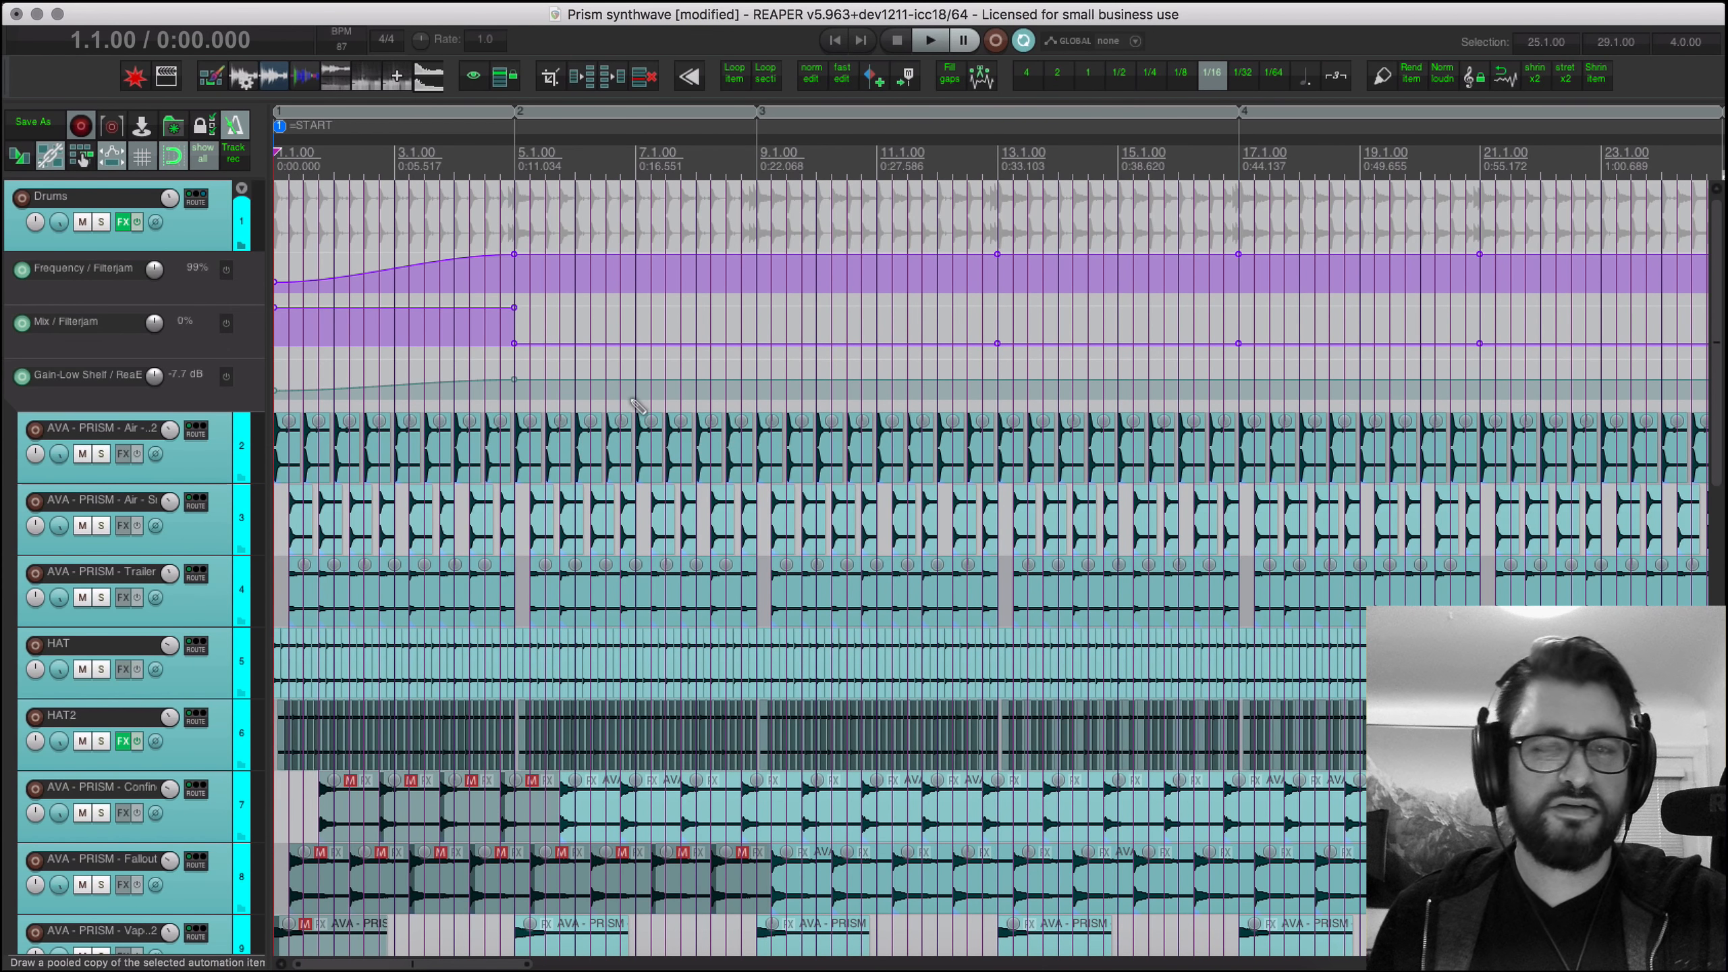
Step: Locate the tom items around bar 17 and open the action list beside them with CS_Extend Item to Full Length.lua selected
{"action": "scroll", "coordinate": [629, 402], "scroll_direction": "down", "scroll_amount": 3}
{"action": "scroll", "coordinate": [629, 398], "scroll_direction": "down", "scroll_amount": 10}
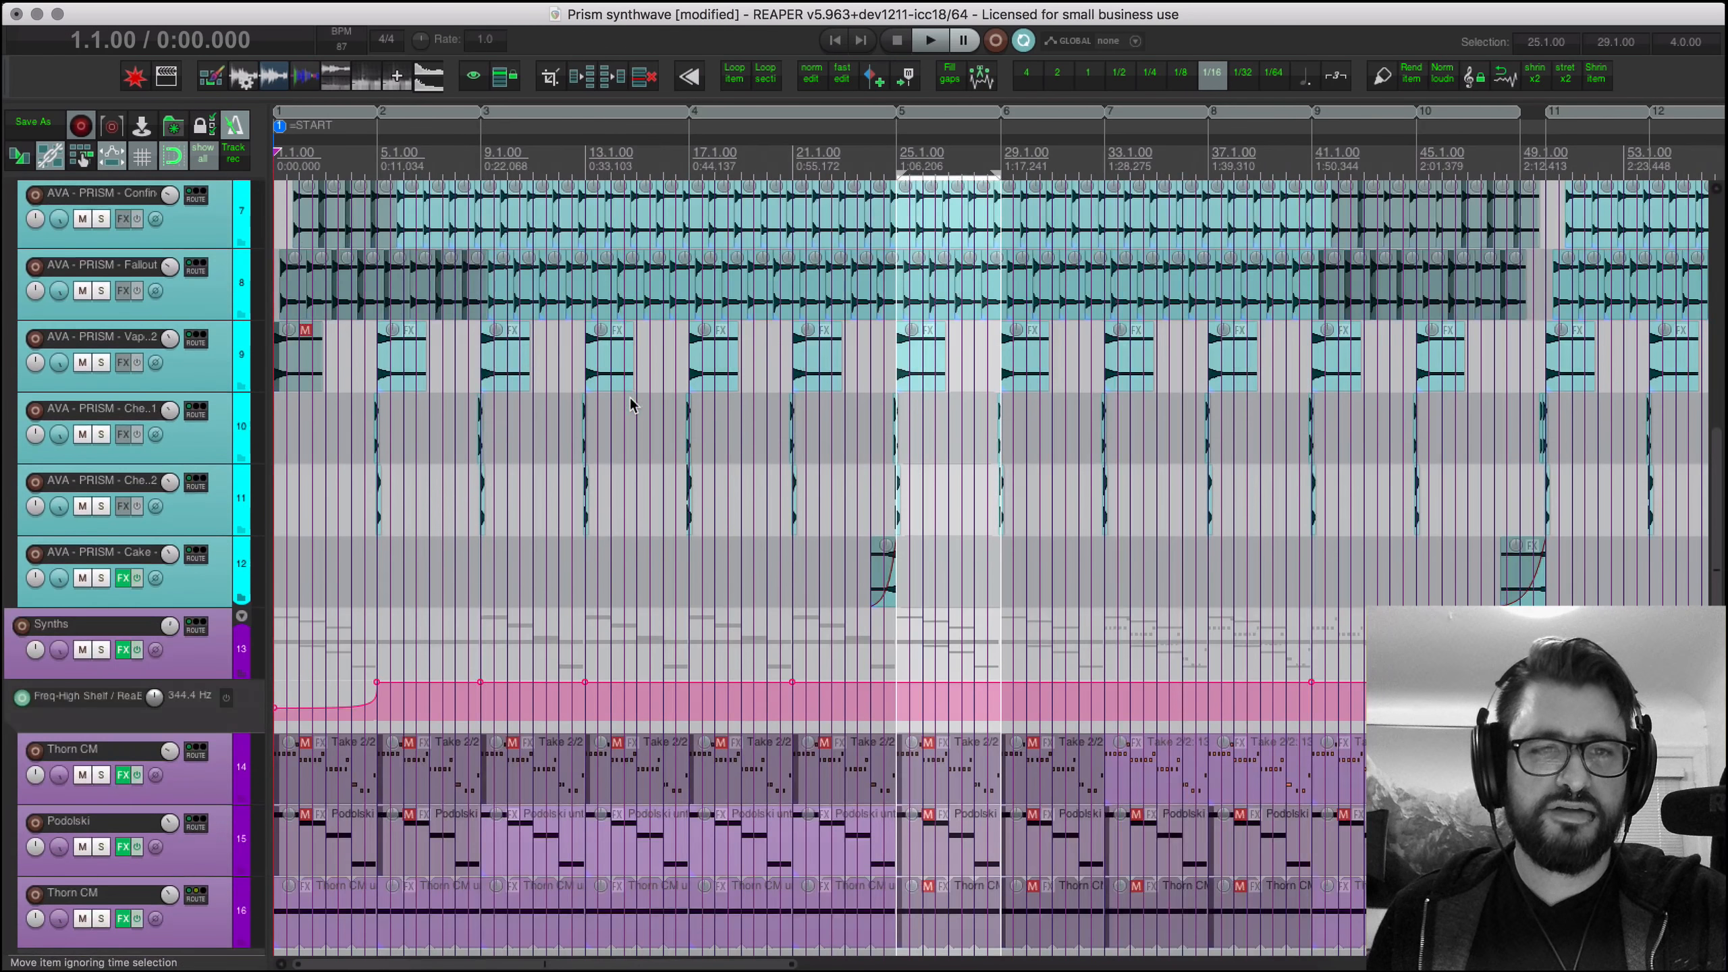
{"action": "left_click", "coordinate": [752, 442]}
{"action": "scroll", "coordinate": [751, 457], "scroll_direction": "up", "scroll_amount": 10}
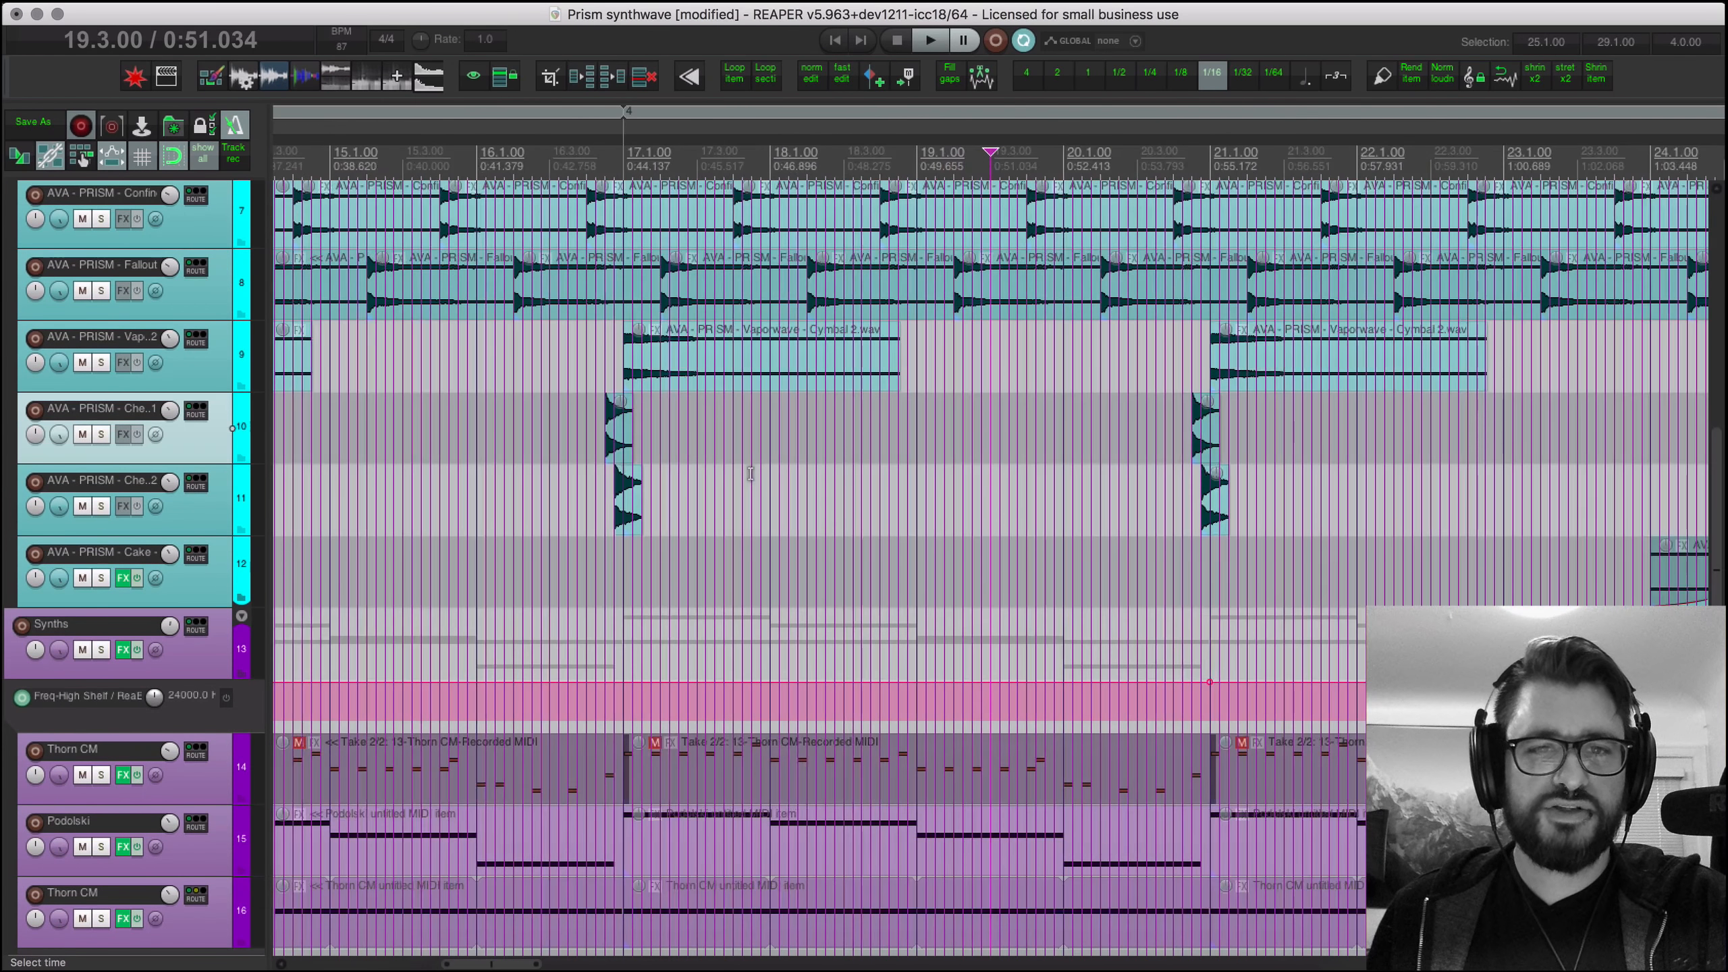
{"action": "scroll", "coordinate": [751, 473], "scroll_direction": "right", "scroll_amount": 1}
{"action": "scroll", "coordinate": [751, 472], "scroll_direction": "down", "scroll_amount": 2}
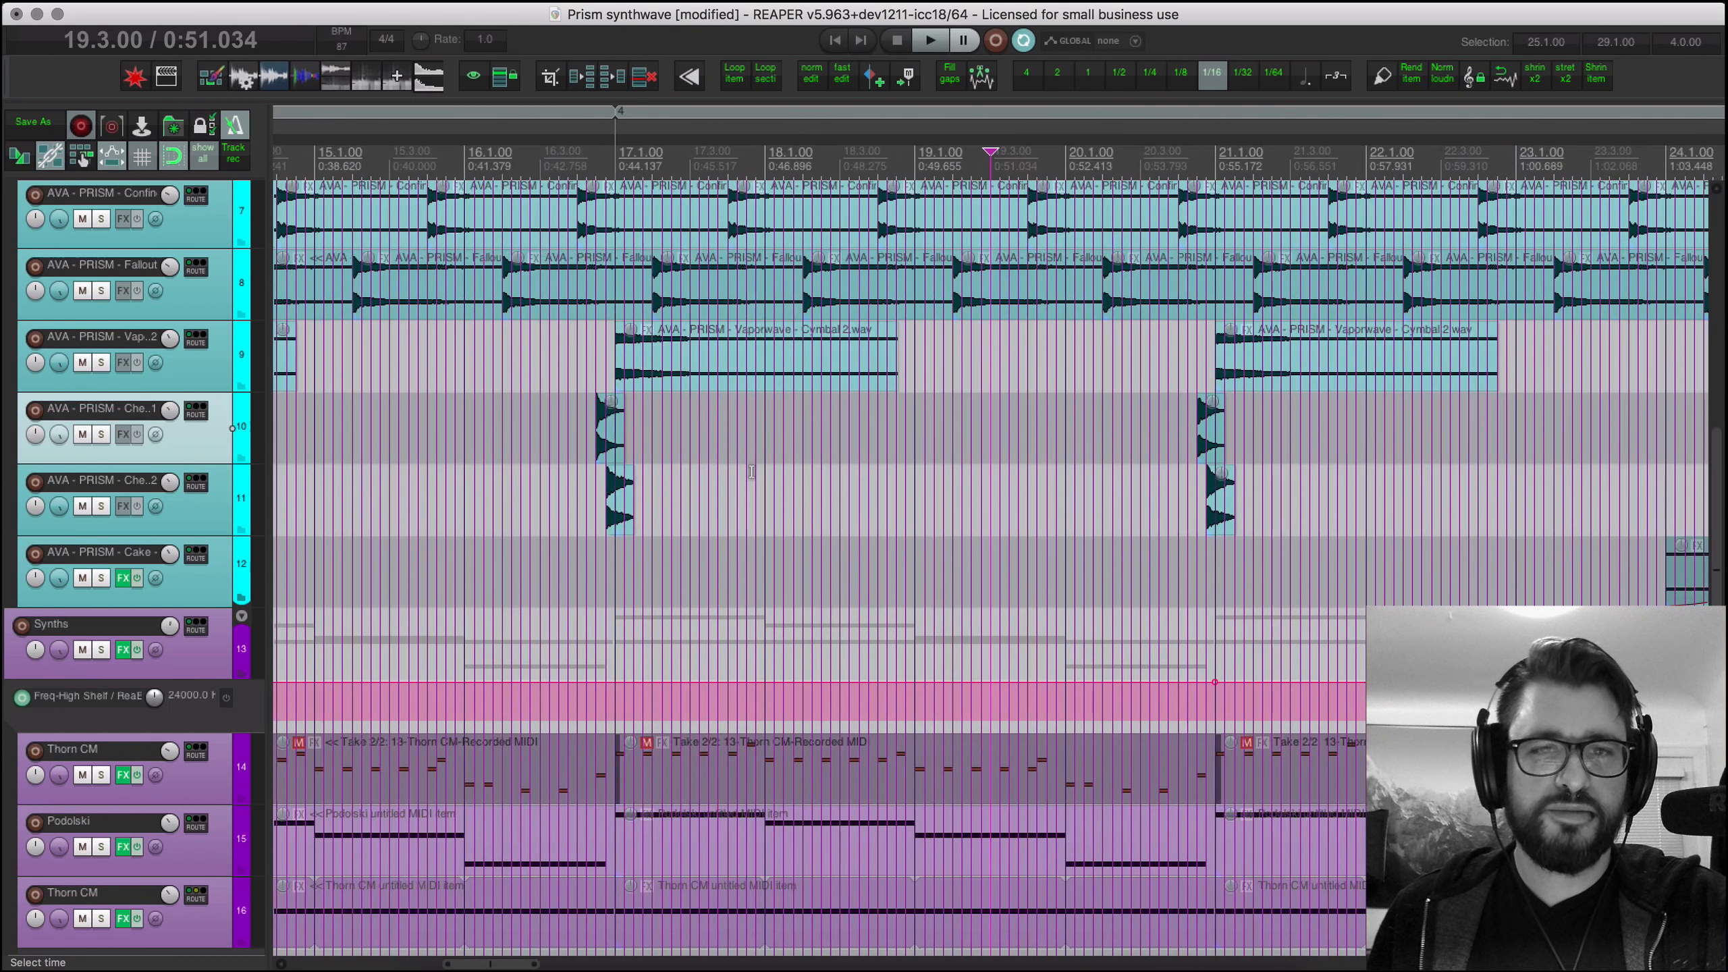
{"action": "left_click", "coordinate": [695, 447]}
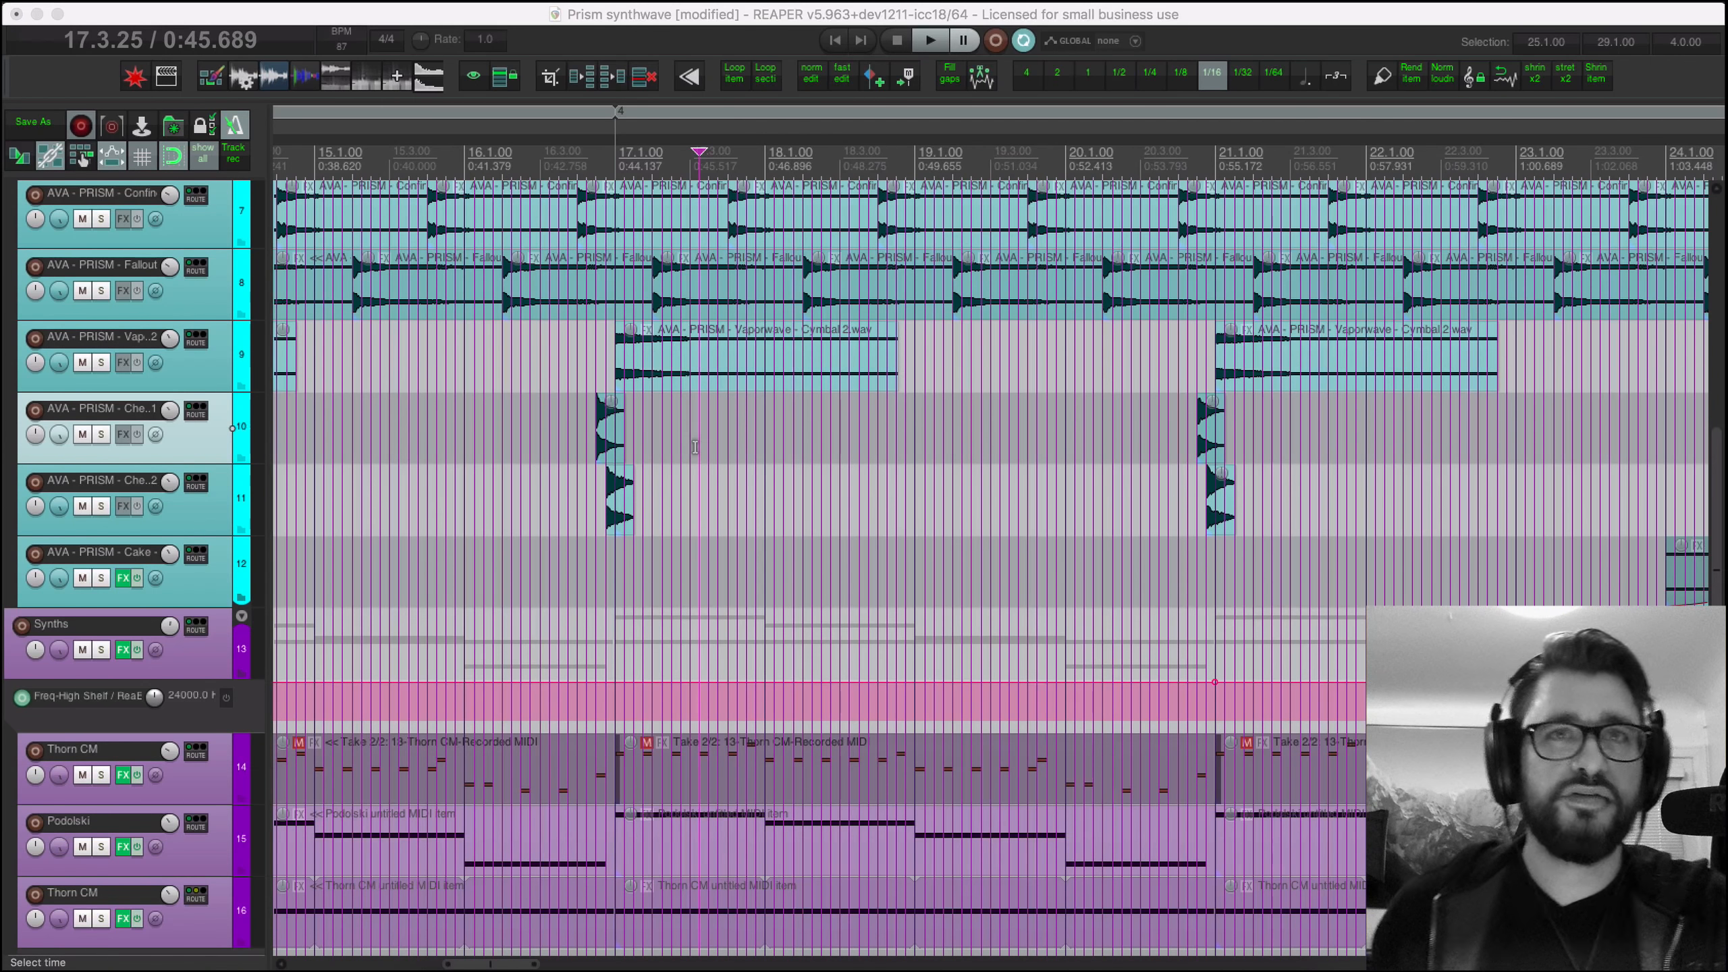
{"action": "key", "text": "shift+slash"}
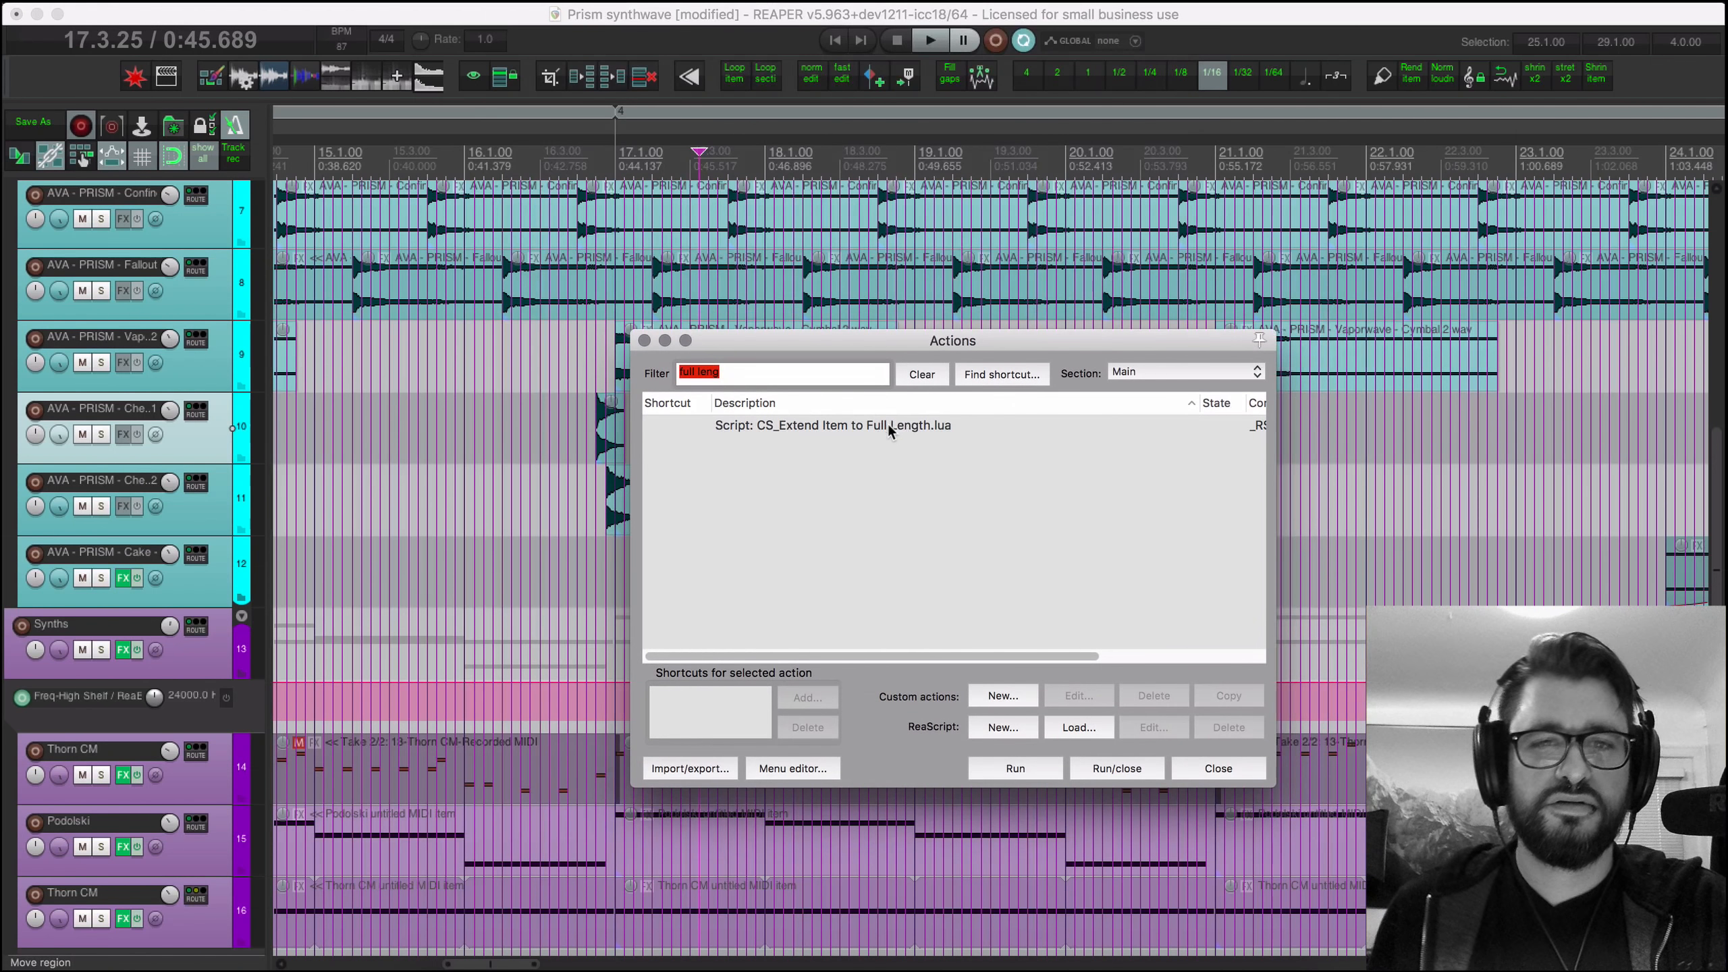
{"action": "left_click", "coordinate": [881, 426]}
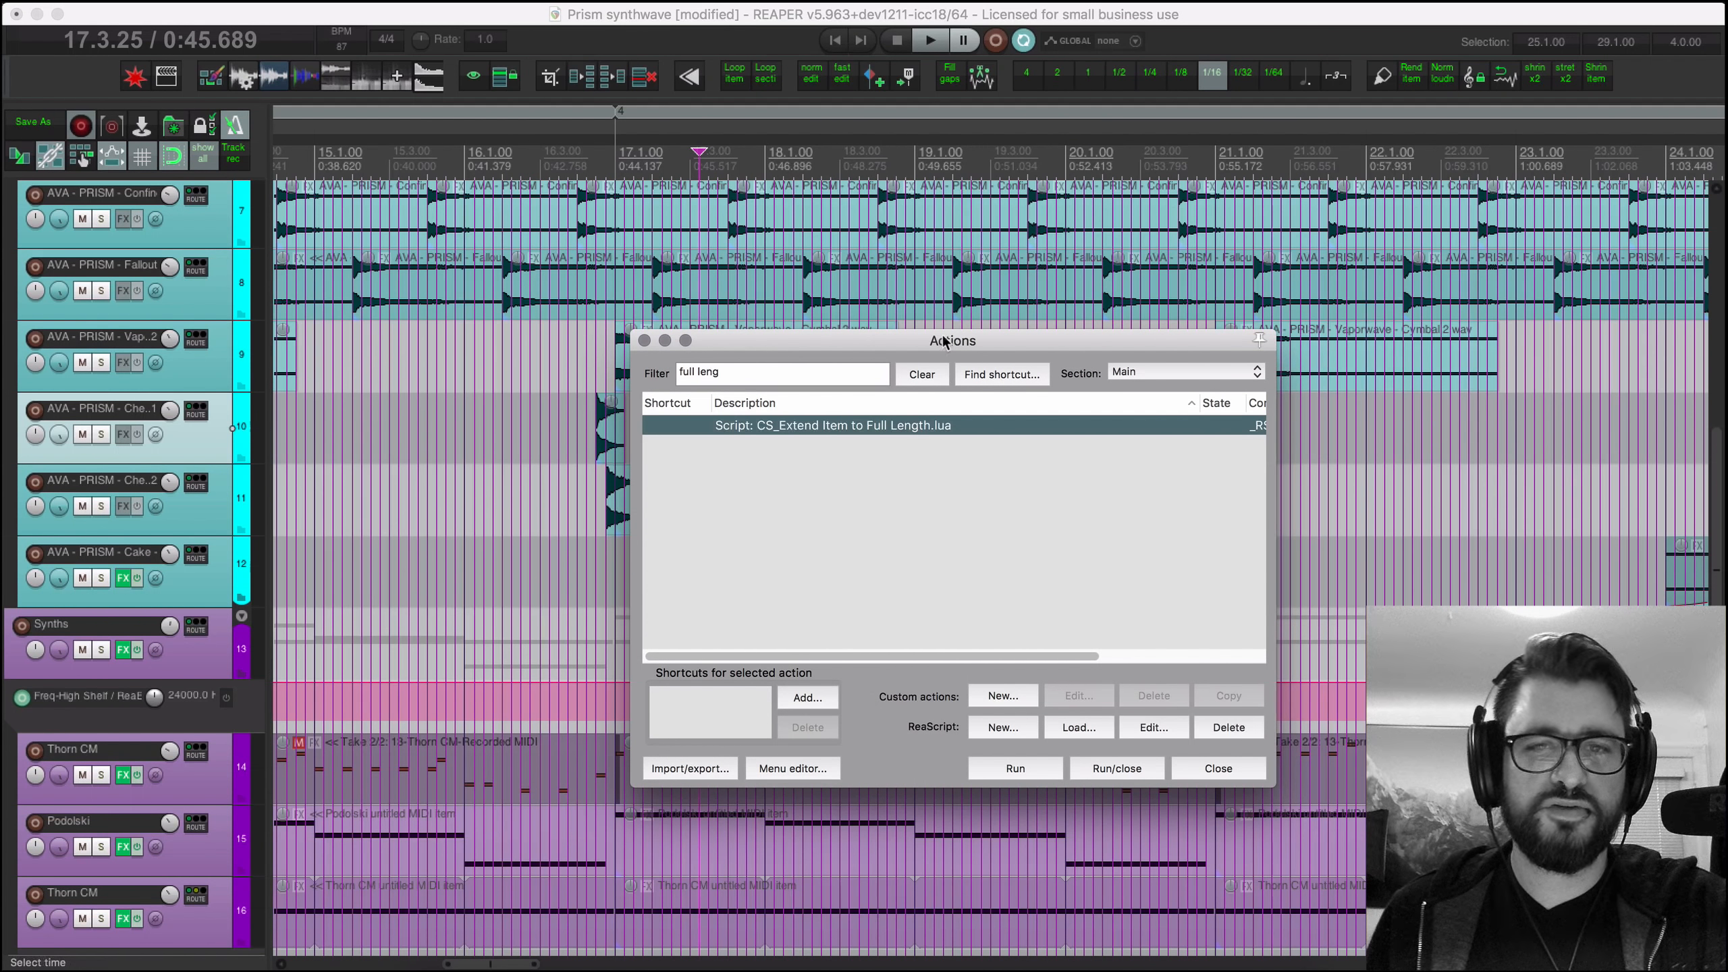
{"action": "left_click_drag", "start_coordinate": [947, 340], "coordinate": [1299, 526]}
Step: Duplicate region 2 with its contents to bar 9, ahead of region 3
{"action": "left_click", "coordinate": [692, 446]}
{"action": "left_click", "coordinate": [619, 439]}
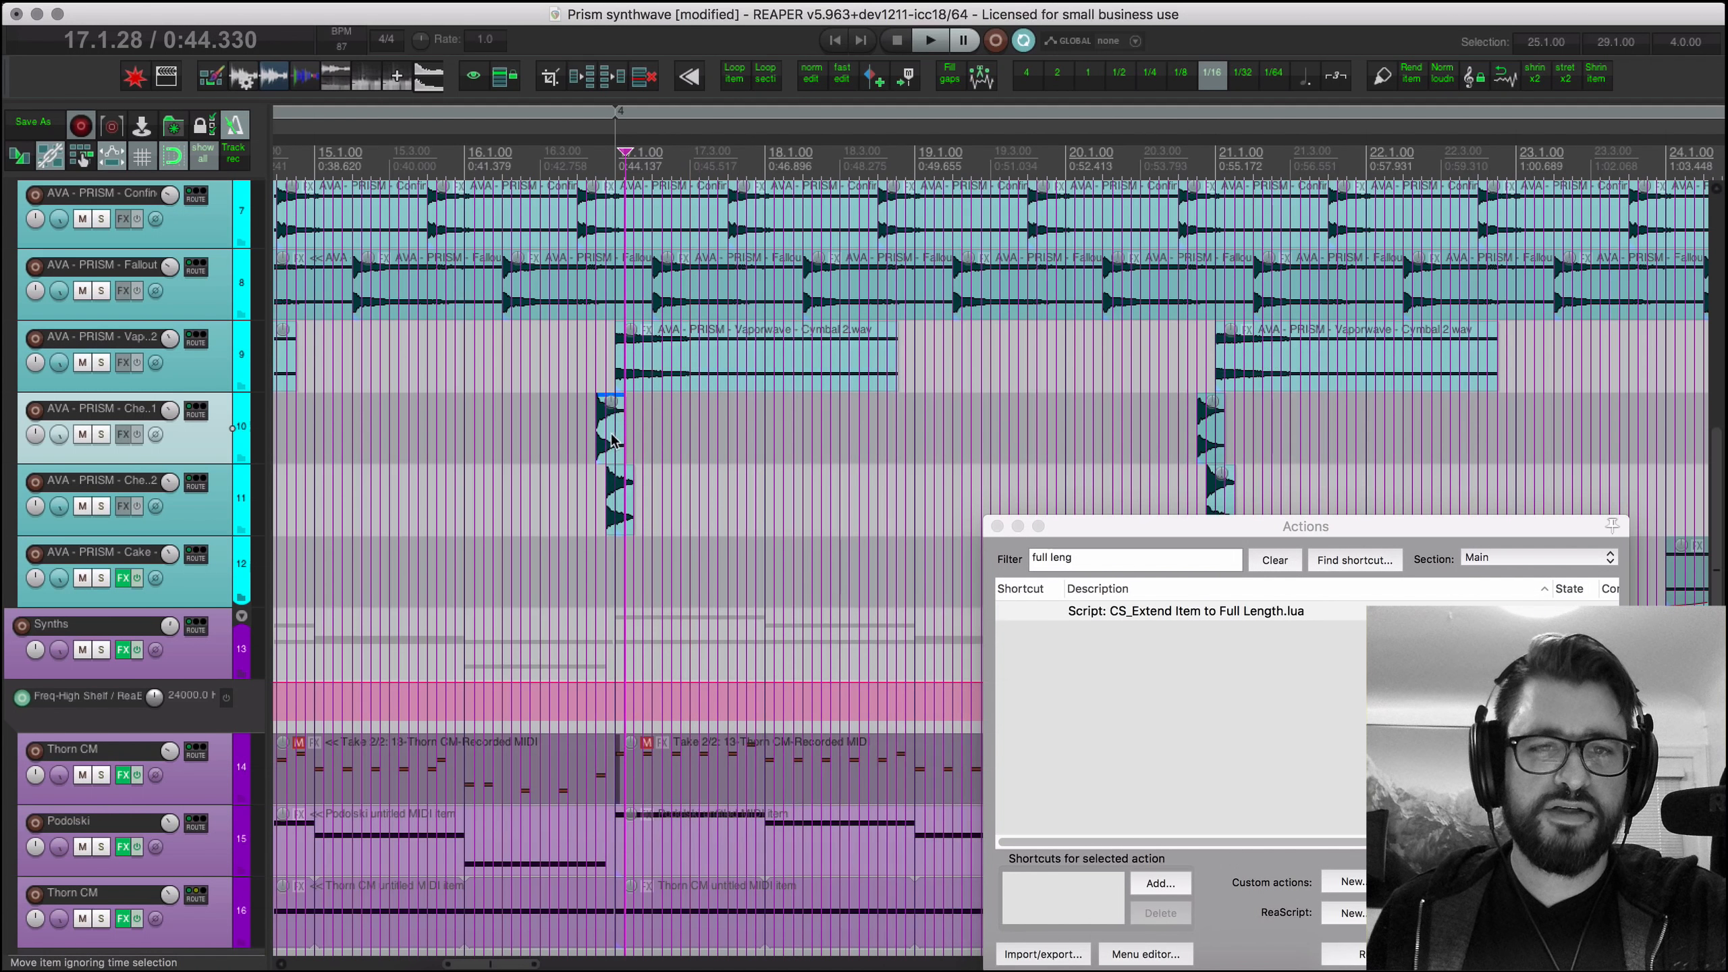
{"action": "left_click", "coordinate": [613, 159]}
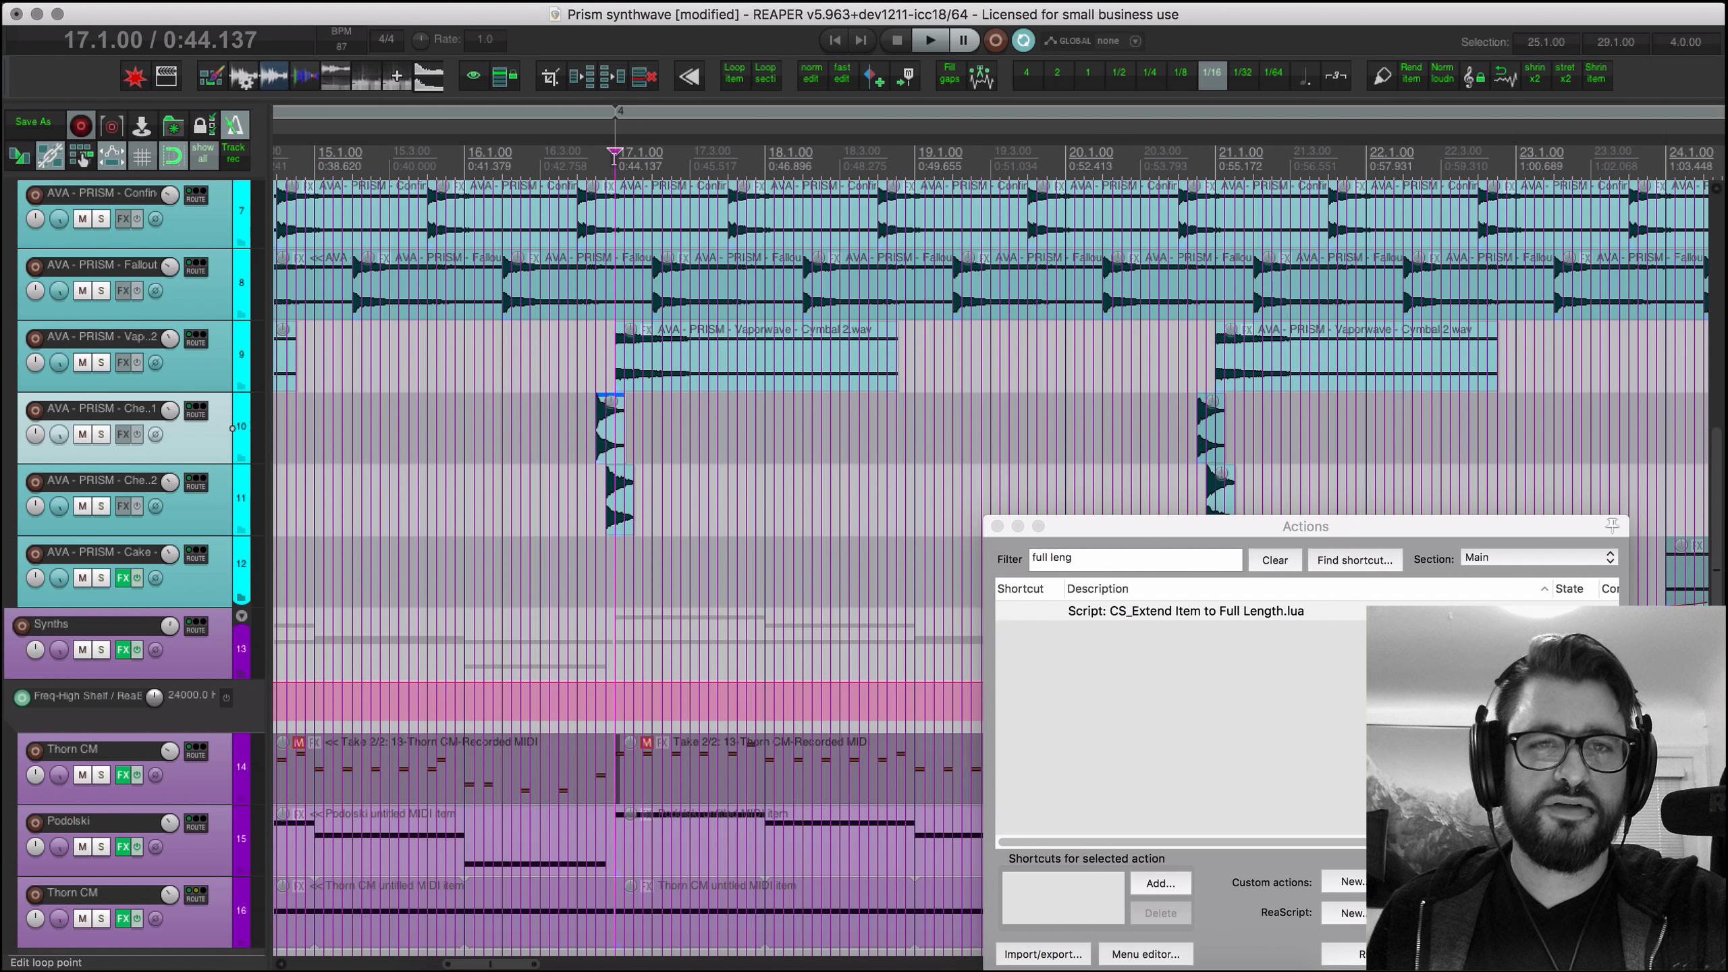
{"action": "scroll", "coordinate": [670, 158], "scroll_direction": "down", "scroll_amount": 8}
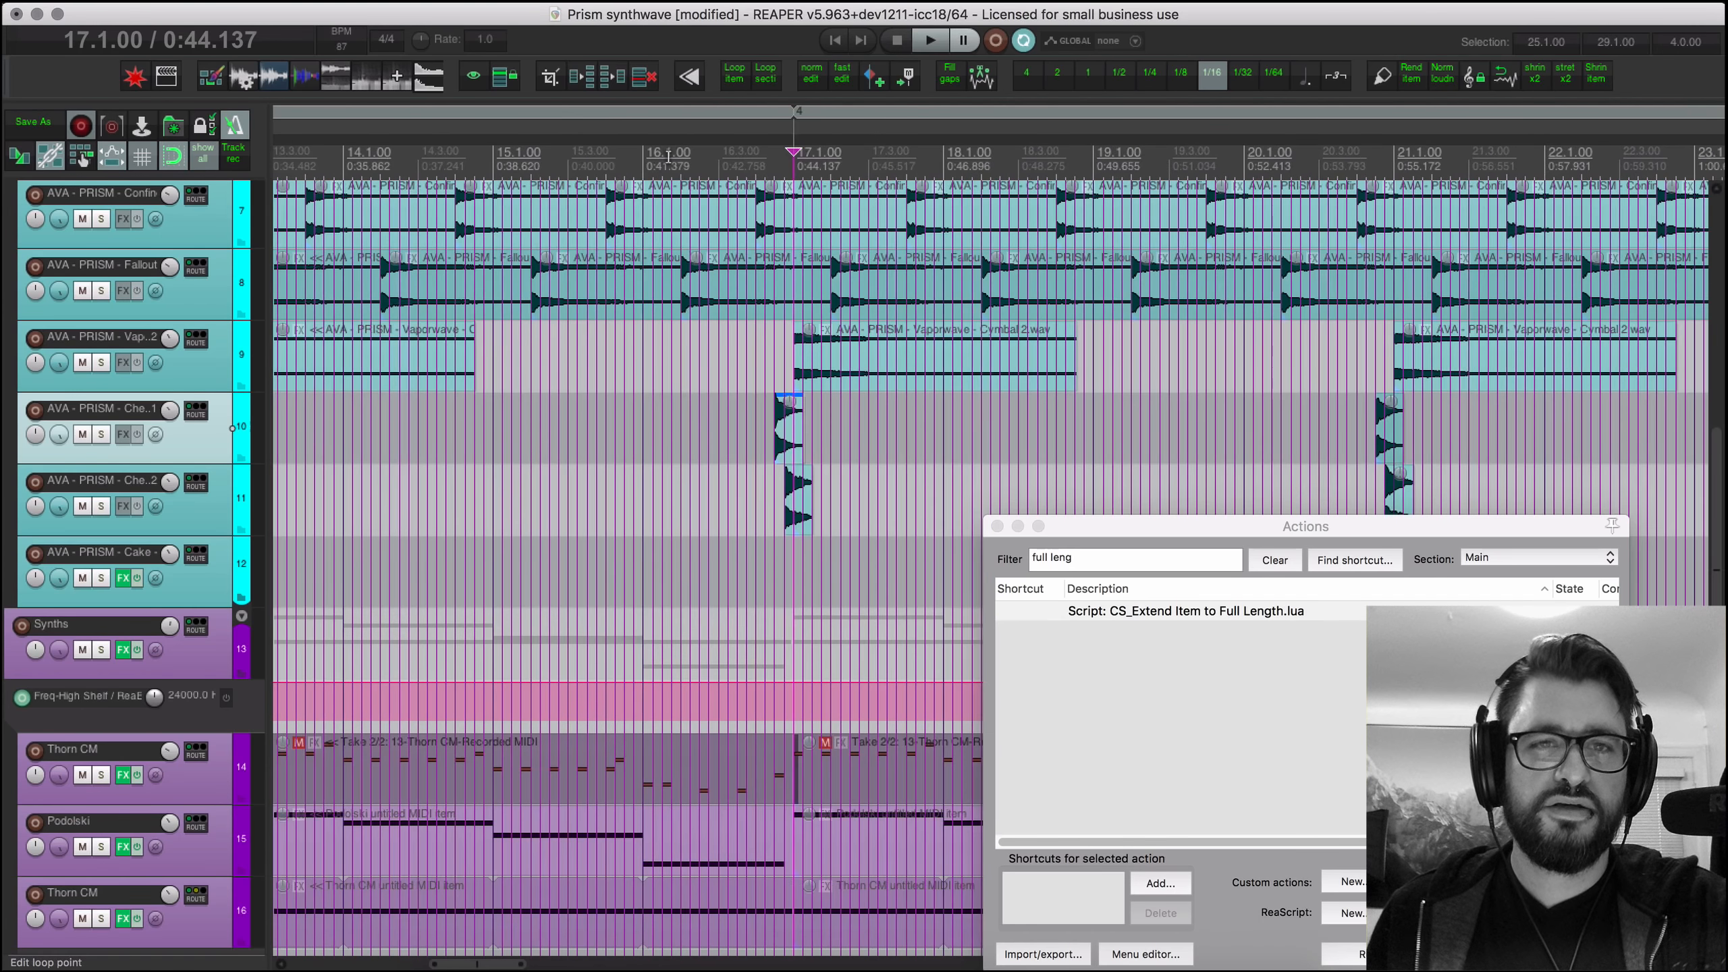
{"action": "scroll", "coordinate": [653, 137], "scroll_direction": "right", "scroll_amount": 5}
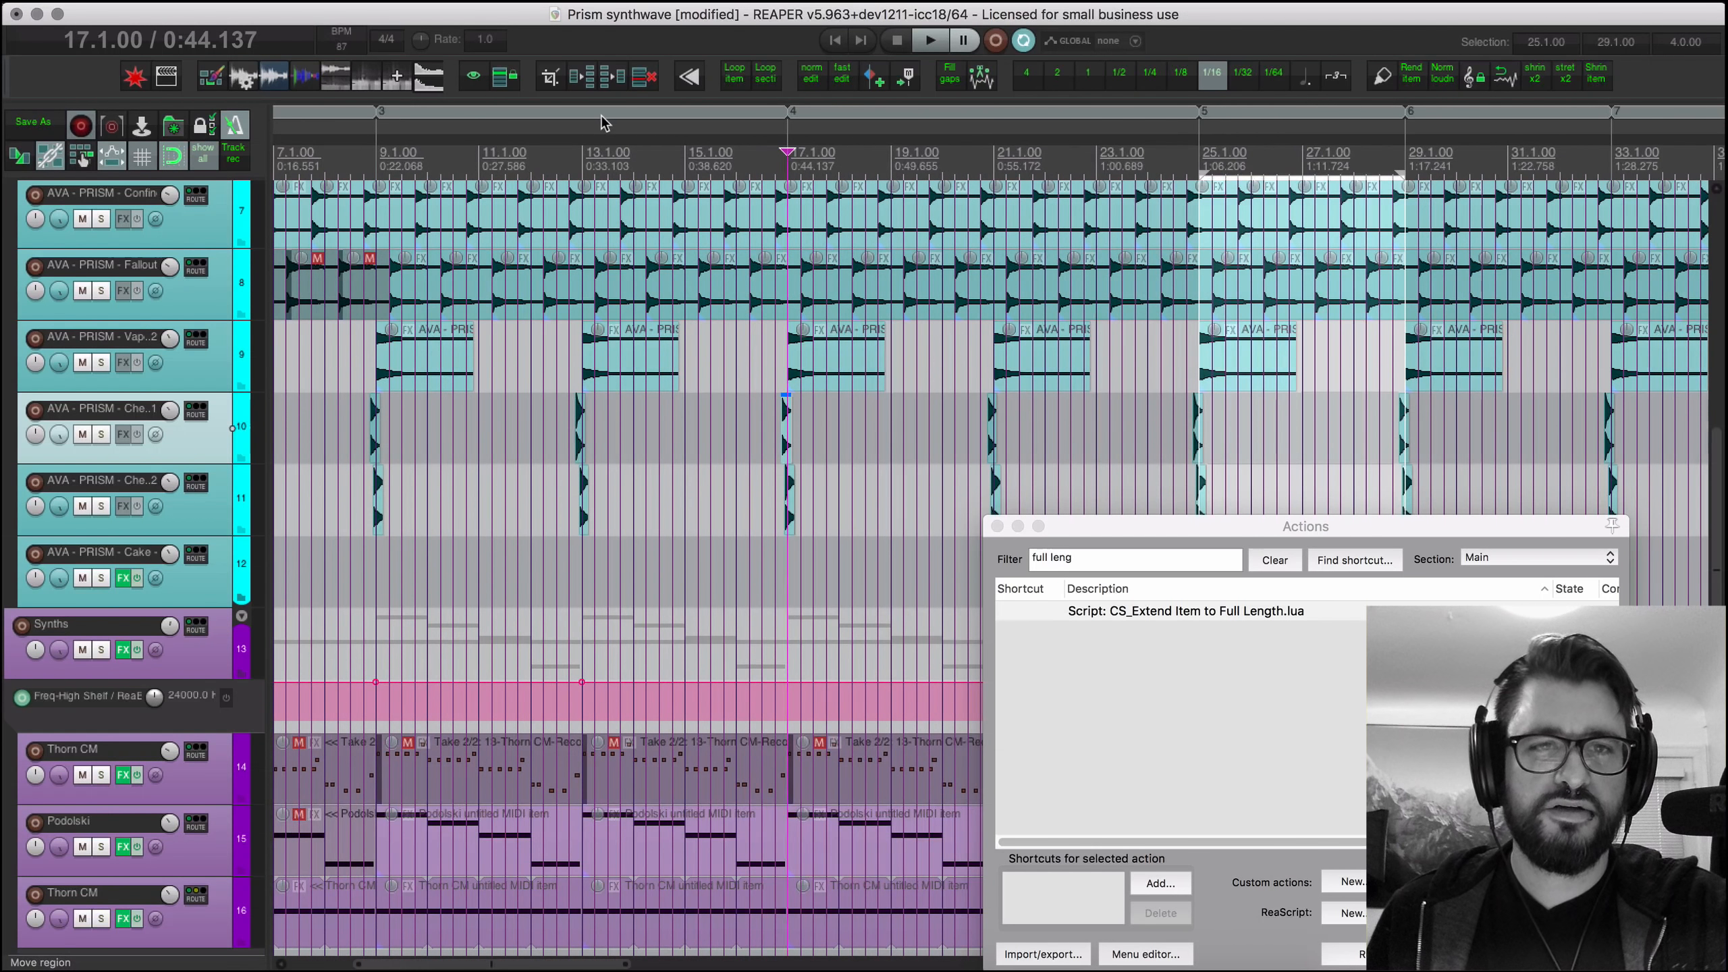
{"action": "scroll", "coordinate": [598, 115], "scroll_direction": "left", "scroll_amount": 5}
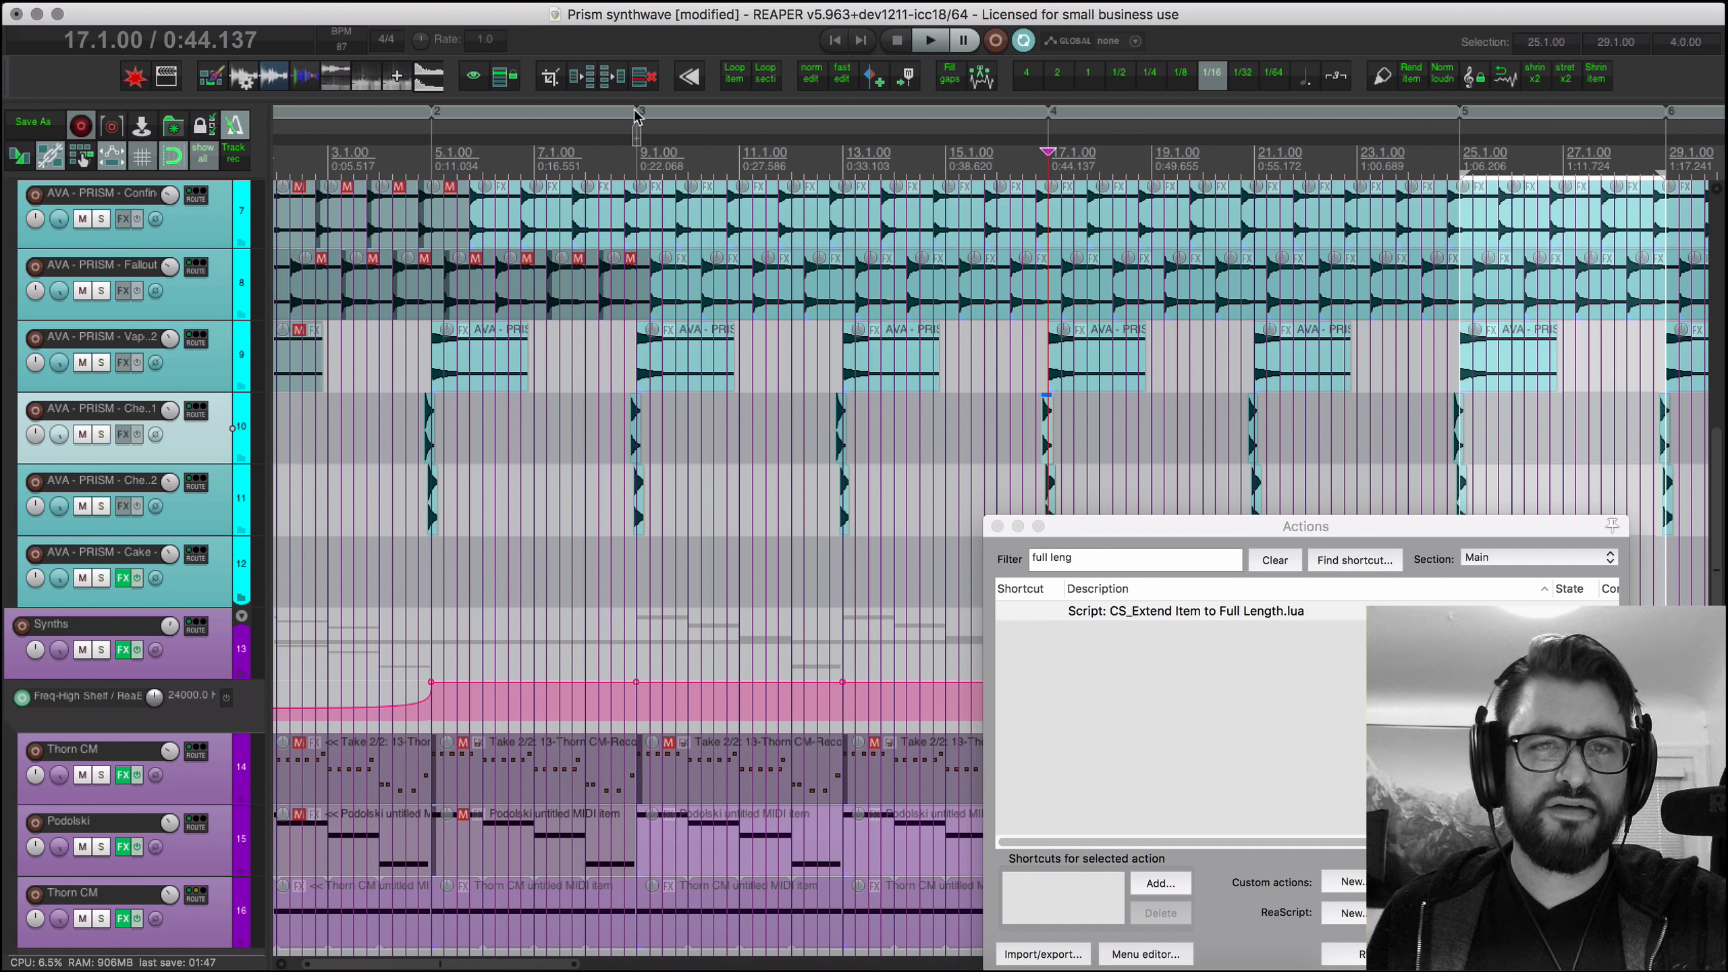
{"action": "left_click_drag", "start_coordinate": [636, 115], "coordinate": [637, 116]}
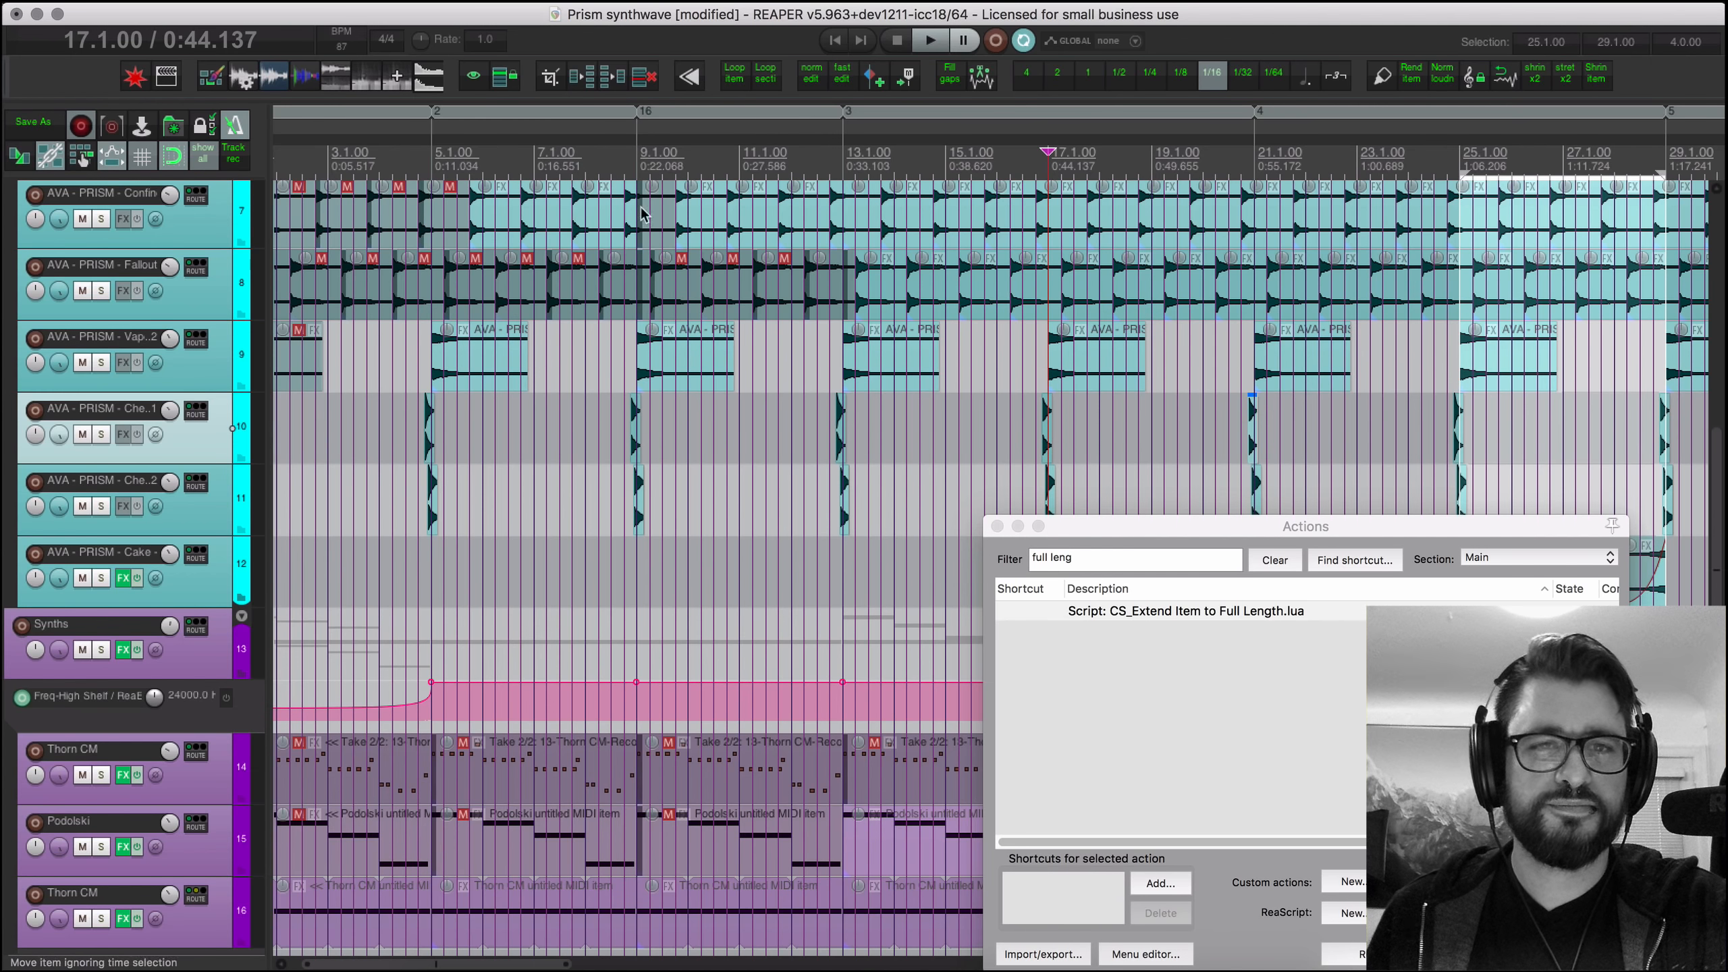
Step: Select the split Tom 1 and Tom 2 items crossing bar 9 and run CS_Extend Item to Full Length.lua on them
{"action": "left_click", "coordinate": [664, 439]}
{"action": "scroll", "coordinate": [641, 439], "scroll_direction": "up", "scroll_amount": 1}
{"action": "left_click", "coordinate": [641, 439]}
{"action": "scroll", "coordinate": [641, 439], "scroll_direction": "up", "scroll_amount": 10}
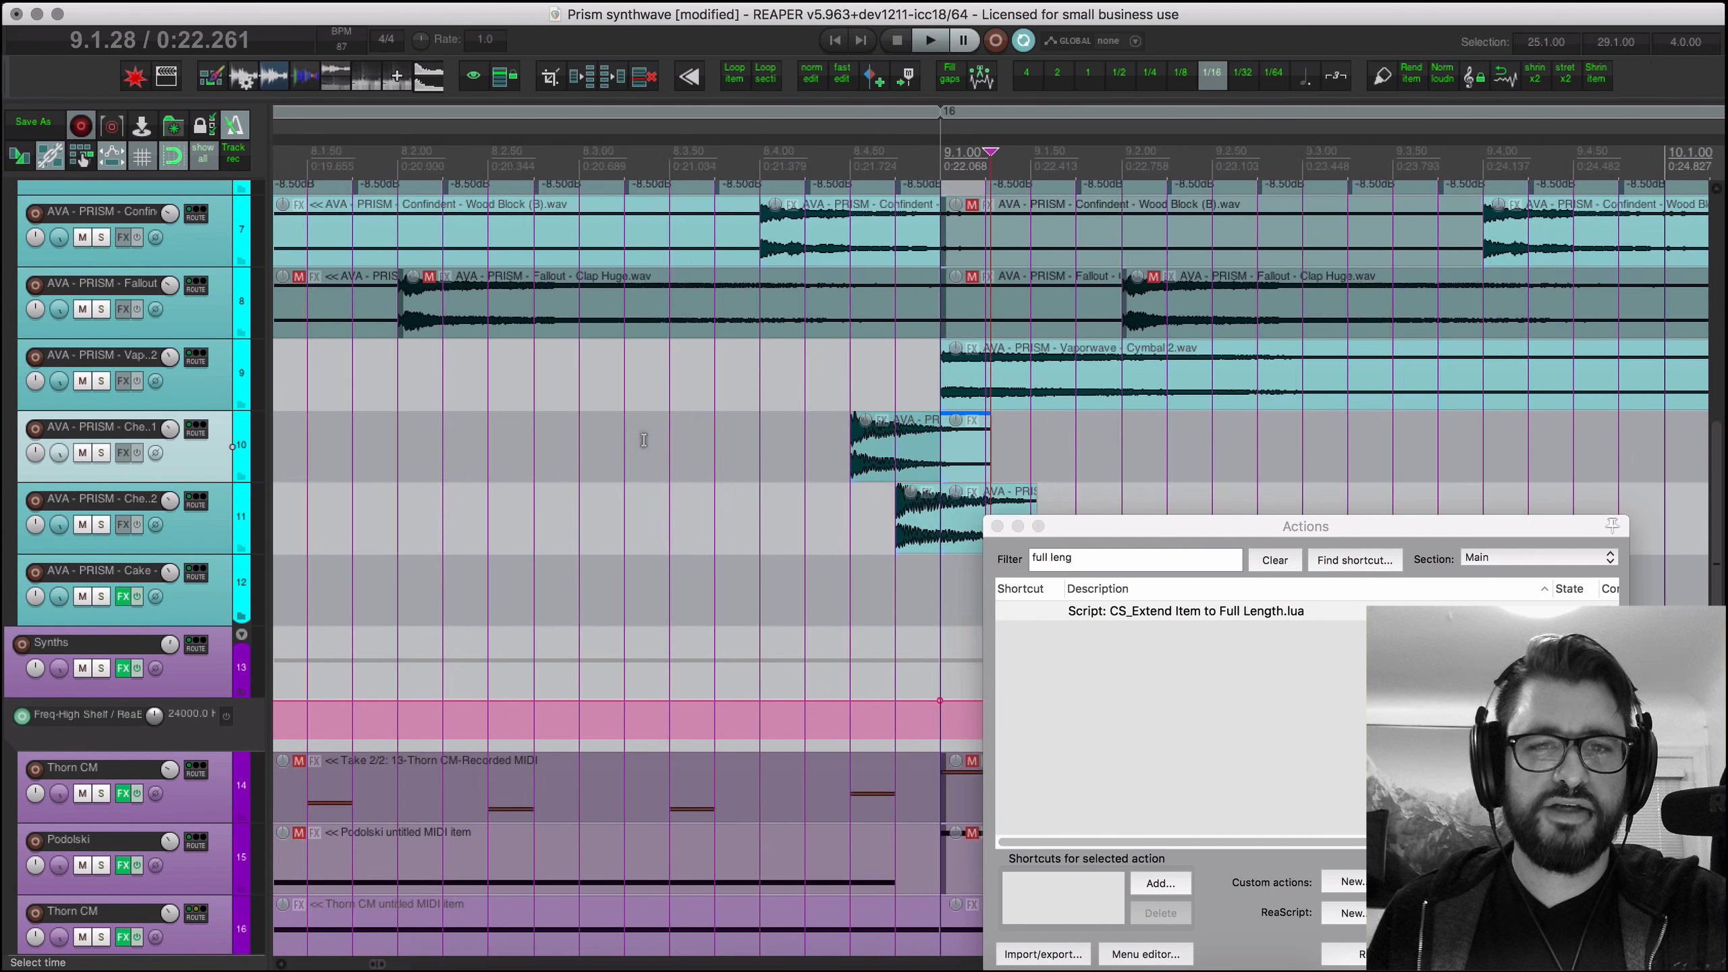
{"action": "scroll", "coordinate": [642, 439], "scroll_direction": "down", "scroll_amount": 2}
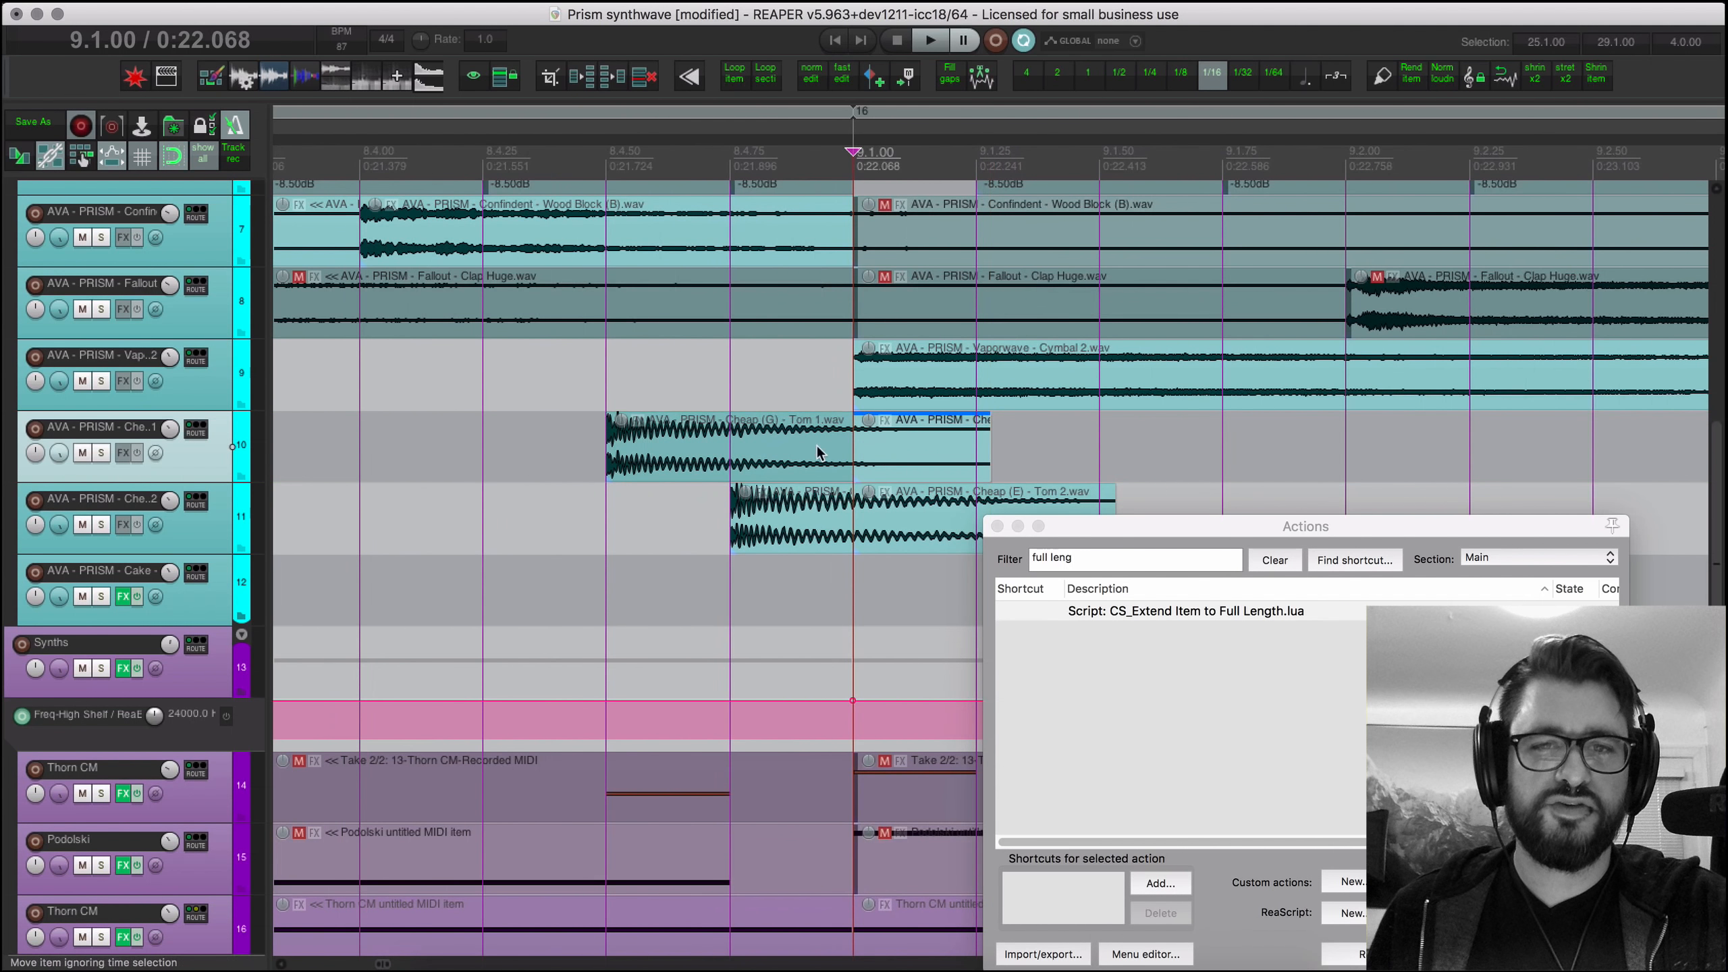
{"action": "left_click", "coordinate": [842, 532]}
{"action": "scroll", "coordinate": [842, 531], "scroll_direction": "down", "scroll_amount": 1}
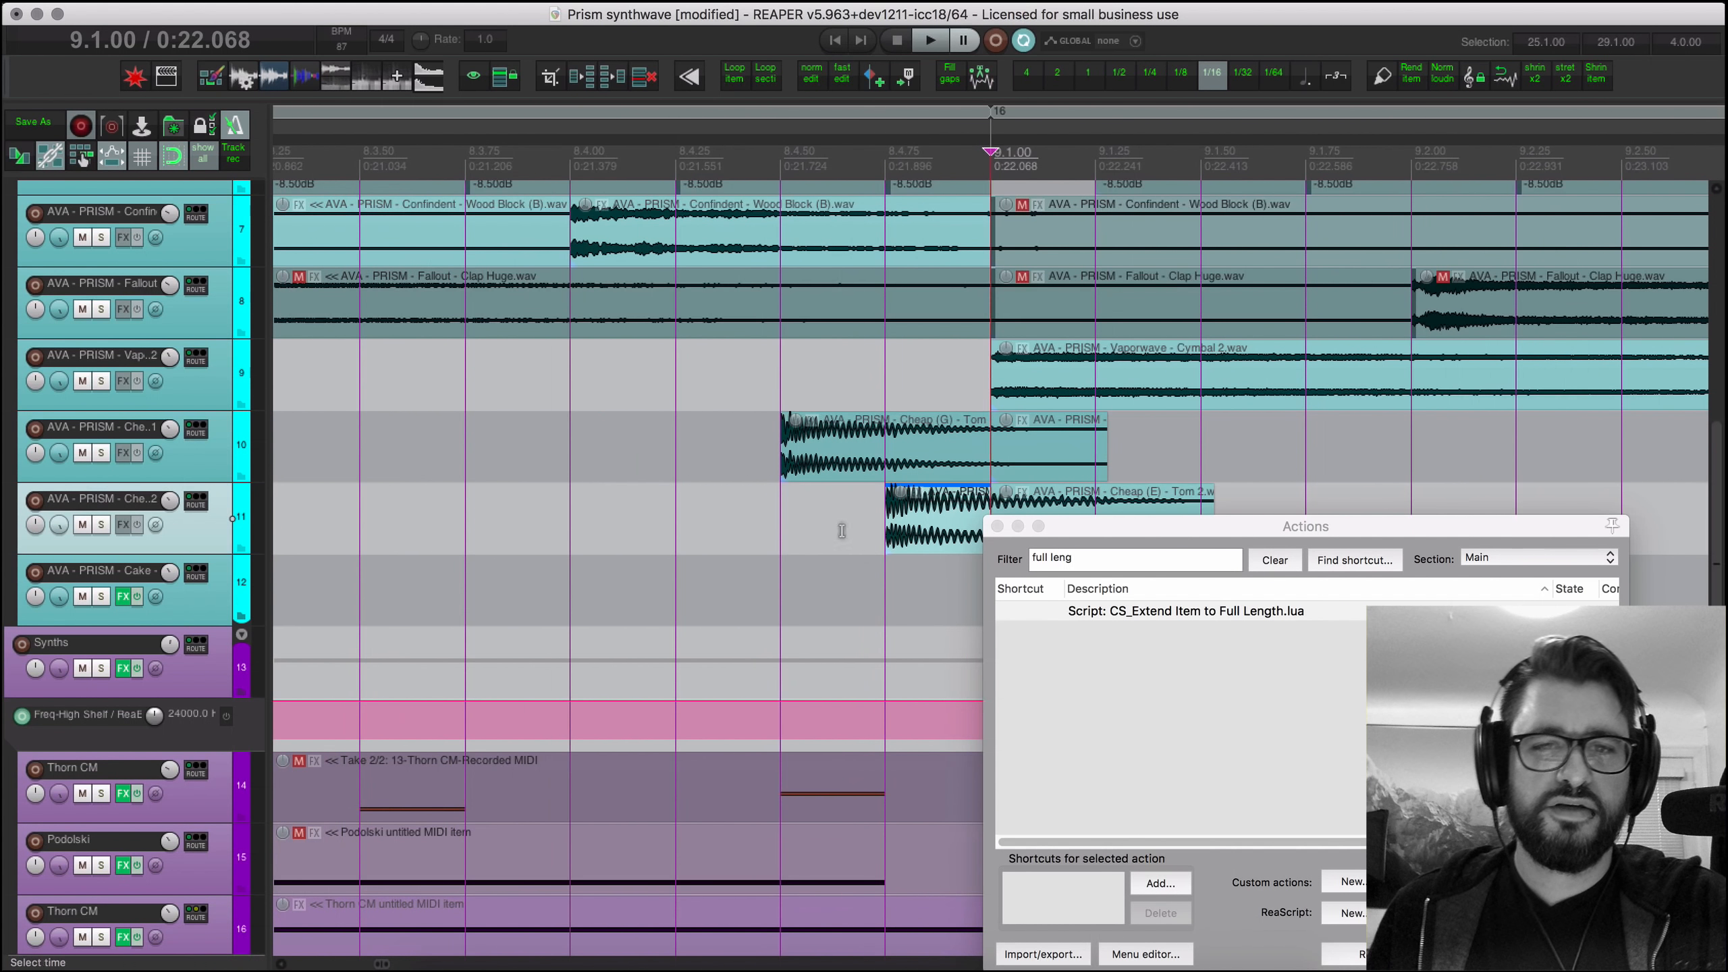
{"action": "scroll", "coordinate": [842, 531], "scroll_direction": "left", "scroll_amount": 3}
{"action": "left_click", "coordinate": [697, 473], "text": "shift"}
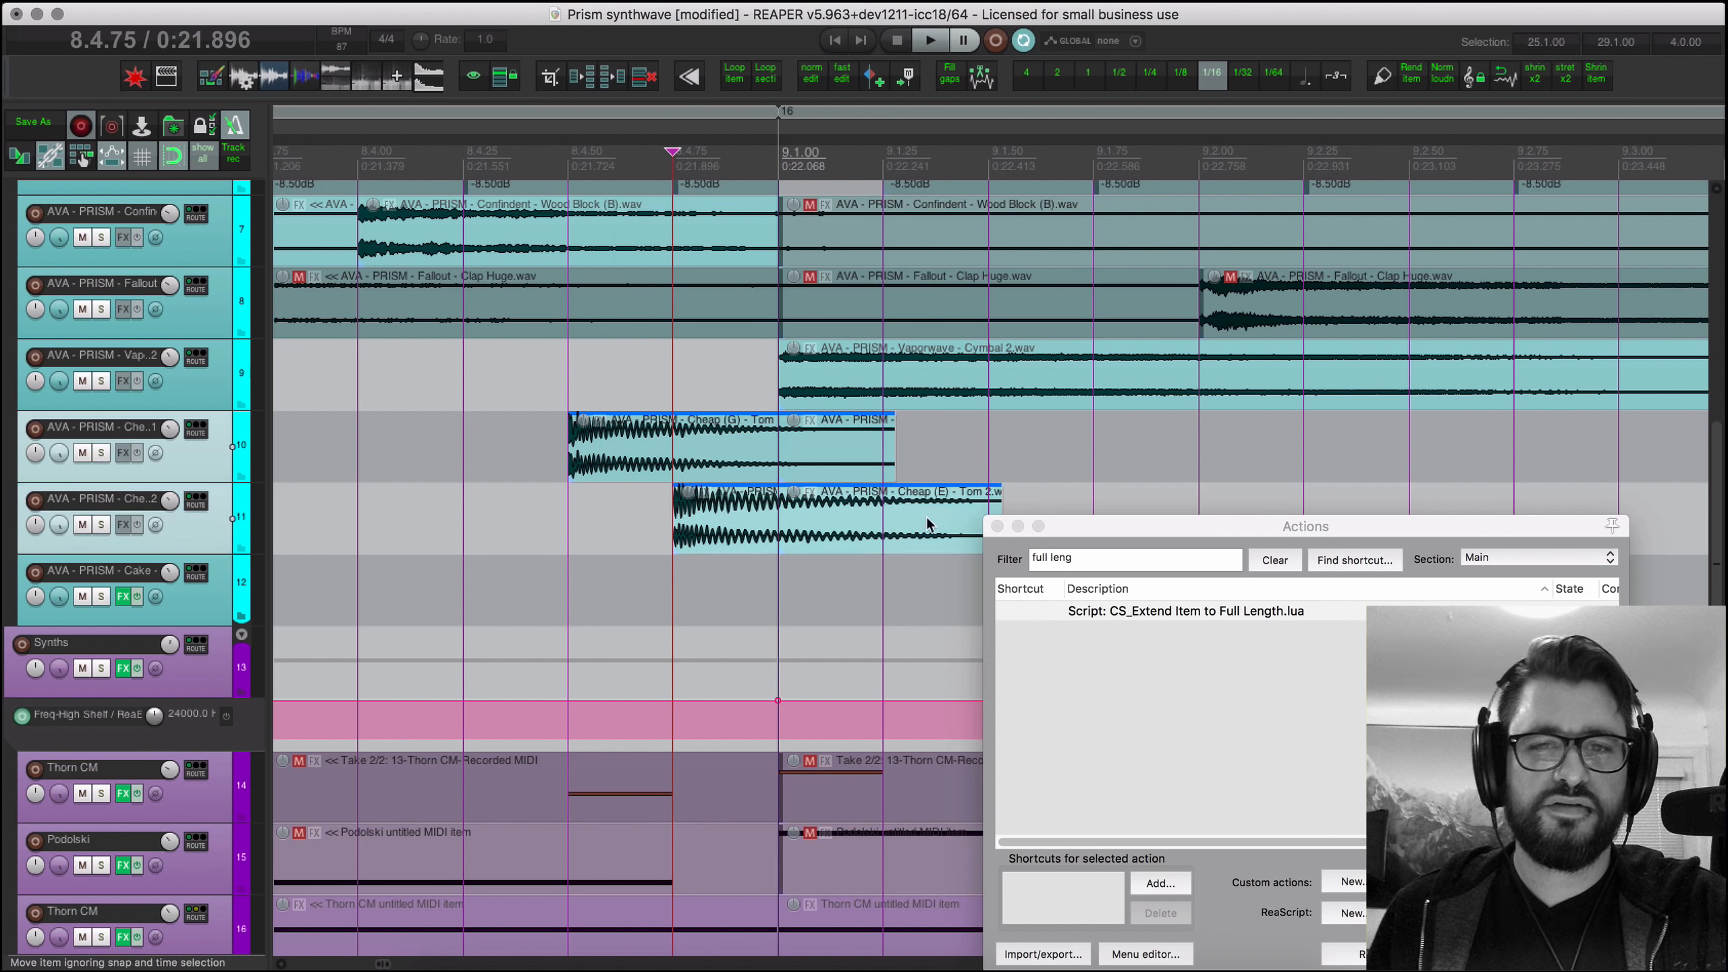
{"action": "left_click", "coordinate": [1188, 611]}
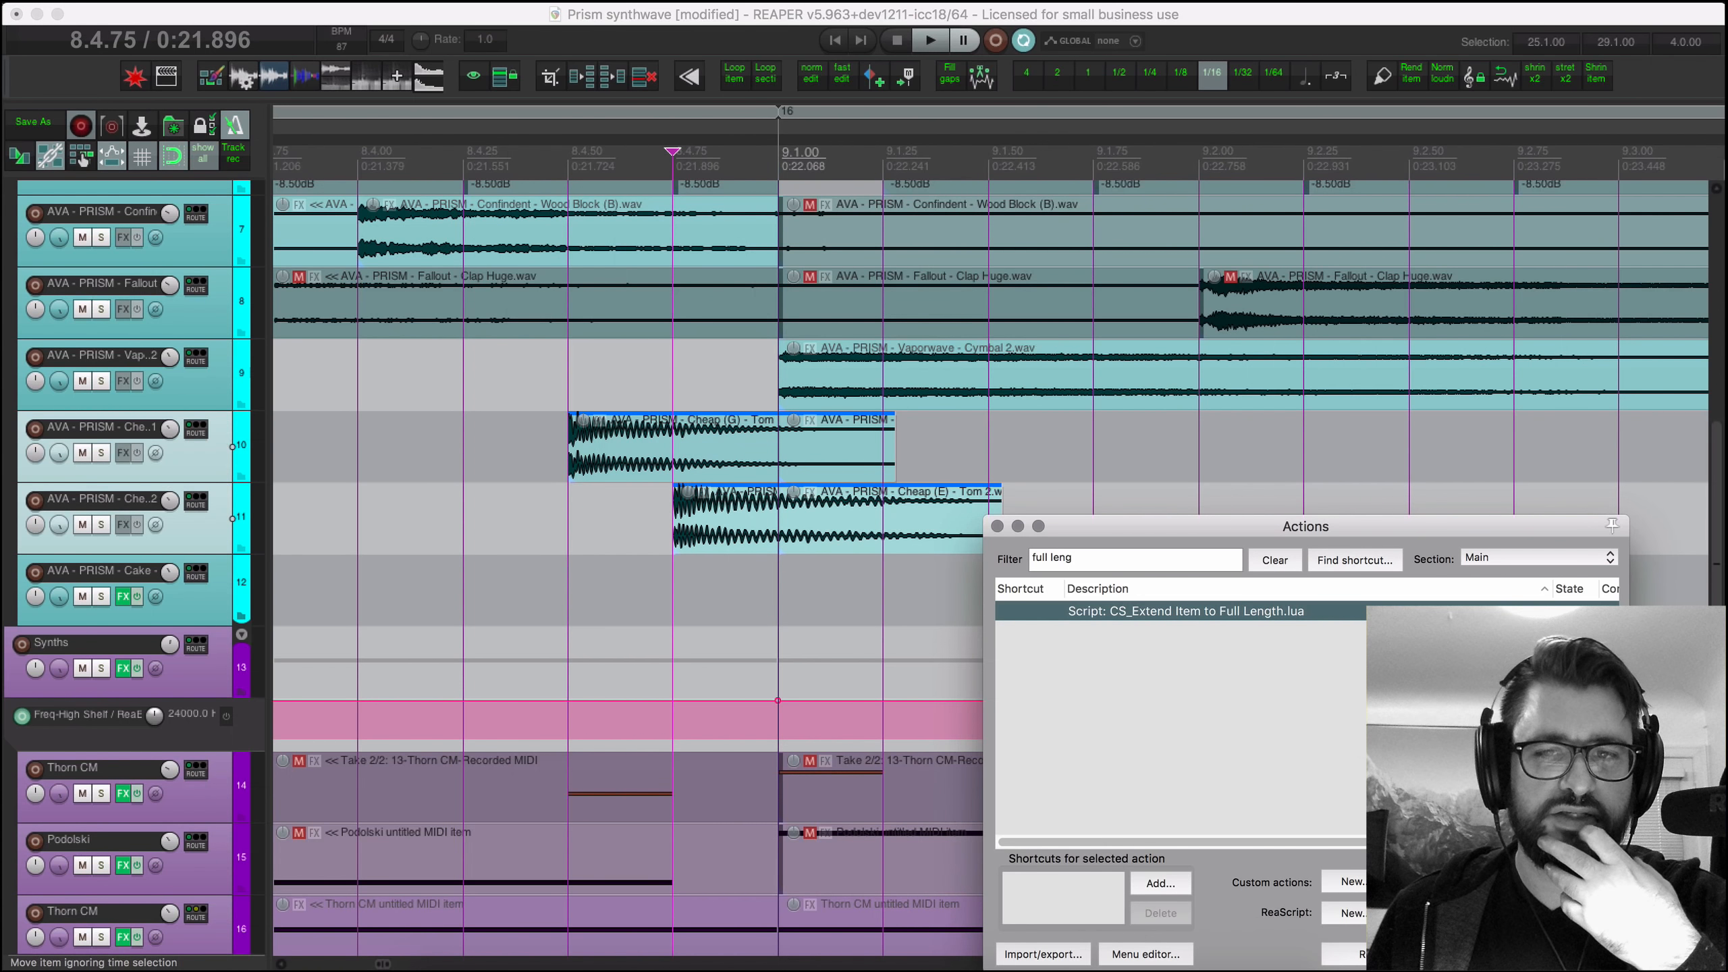
{"action": "left_click", "coordinate": [1374, 954]}
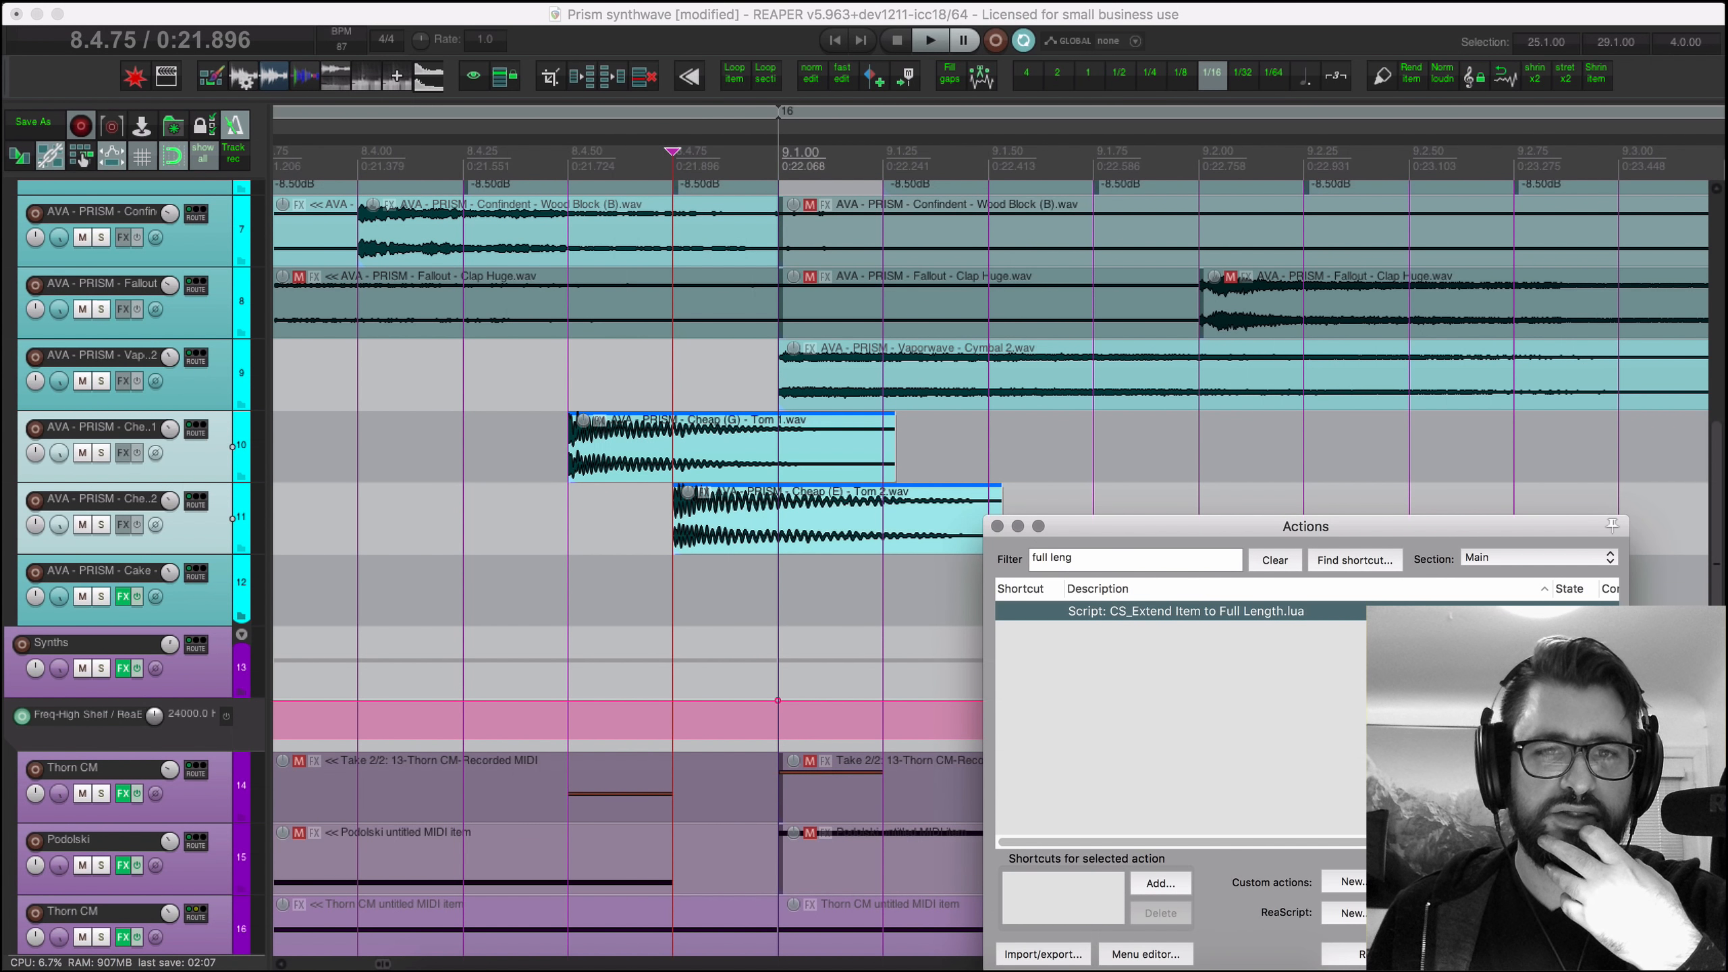
Step: Inspect the extended tom items at bar 9 and enable the Show overlapping media items in lanes option
{"action": "left_click", "coordinate": [1067, 463]}
{"action": "left_click", "coordinate": [823, 447]}
{"action": "left_click", "coordinate": [777, 545]}
{"action": "left_click", "coordinate": [652, 560]}
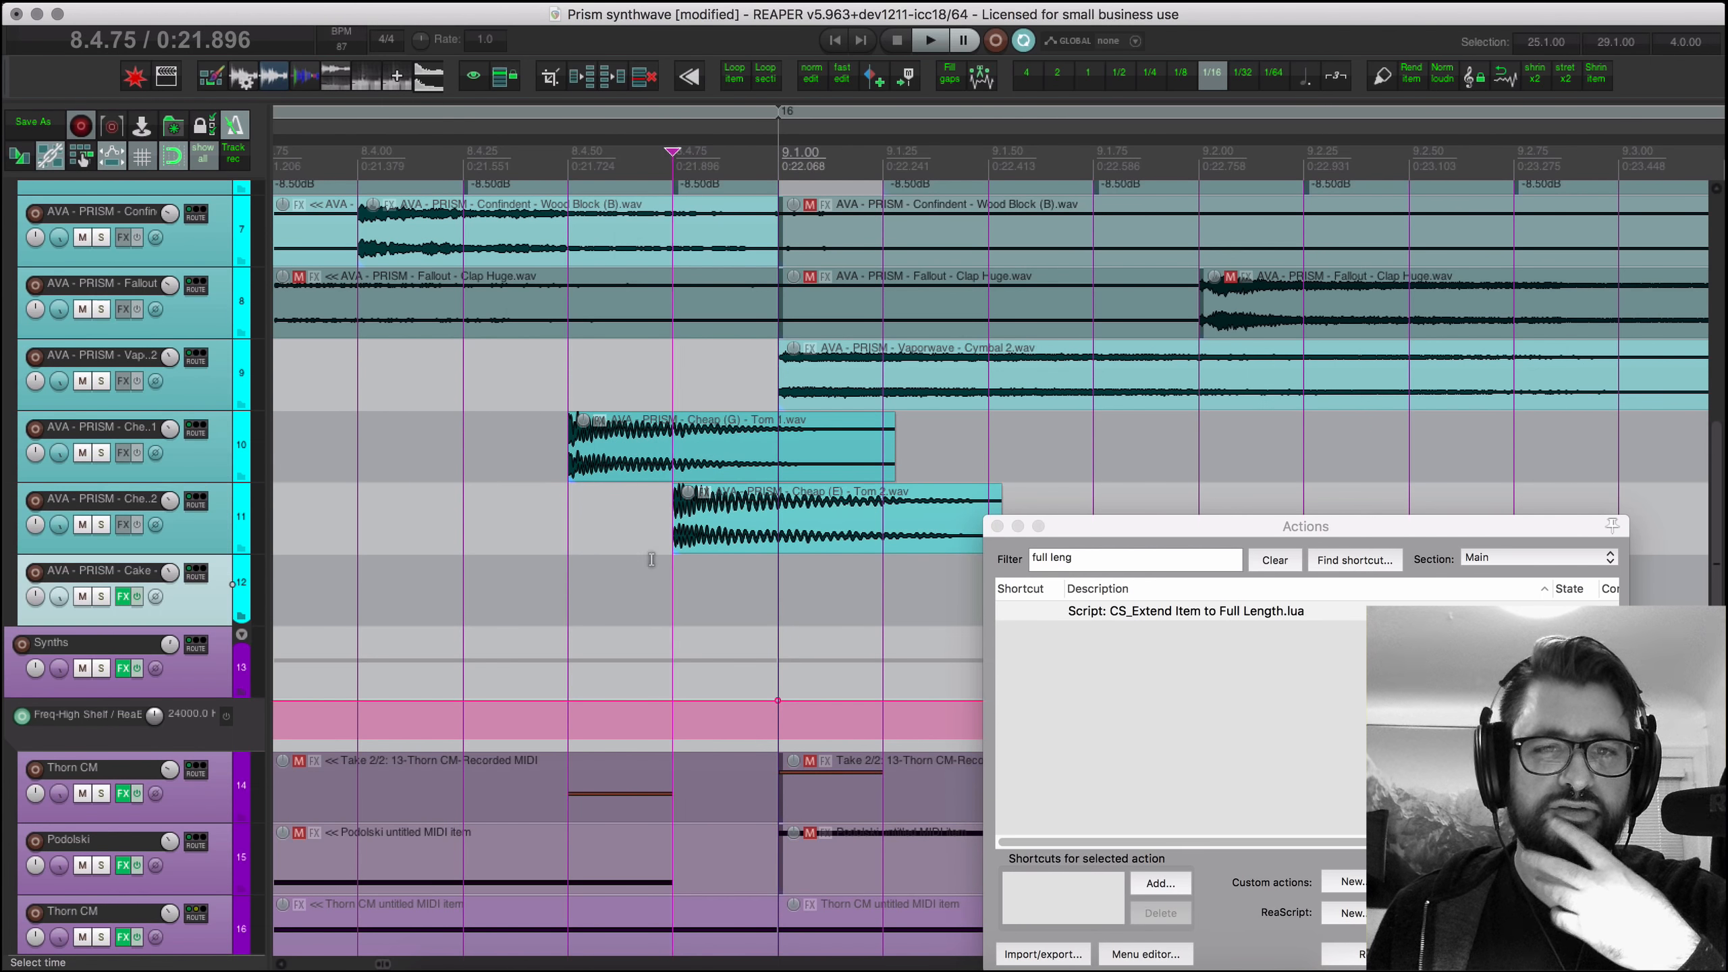
{"action": "left_click", "coordinate": [749, 467]}
{"action": "left_click", "coordinate": [814, 538]}
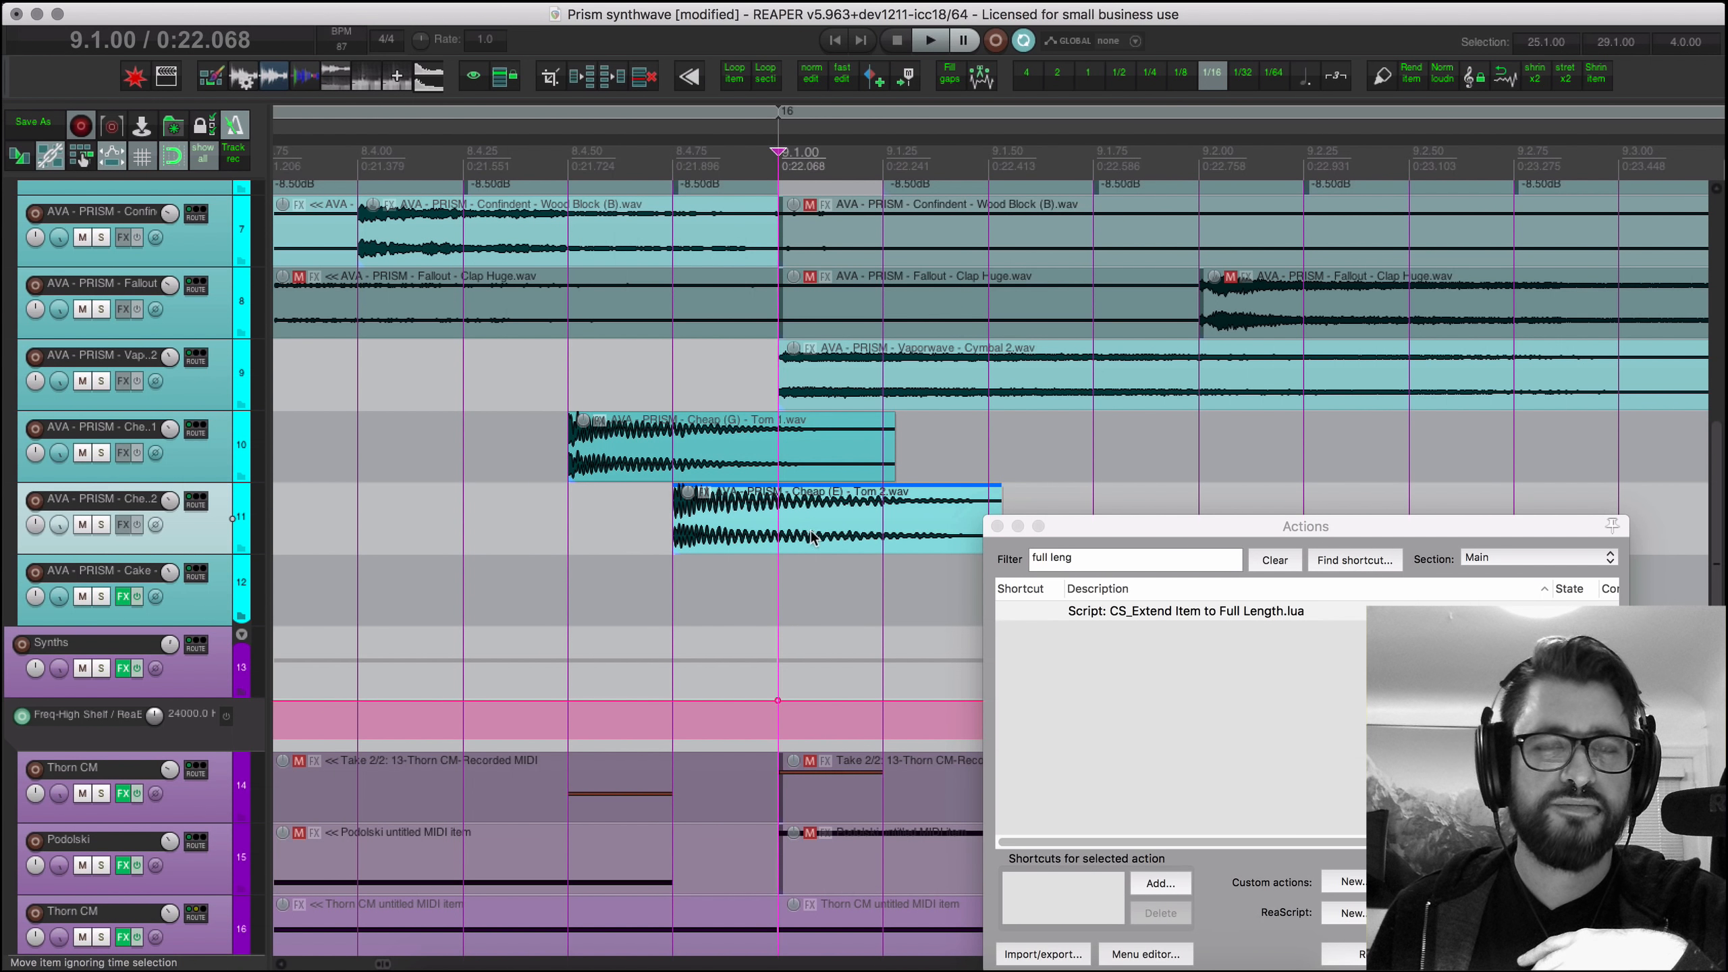
{"action": "left_click", "coordinate": [455, 0]}
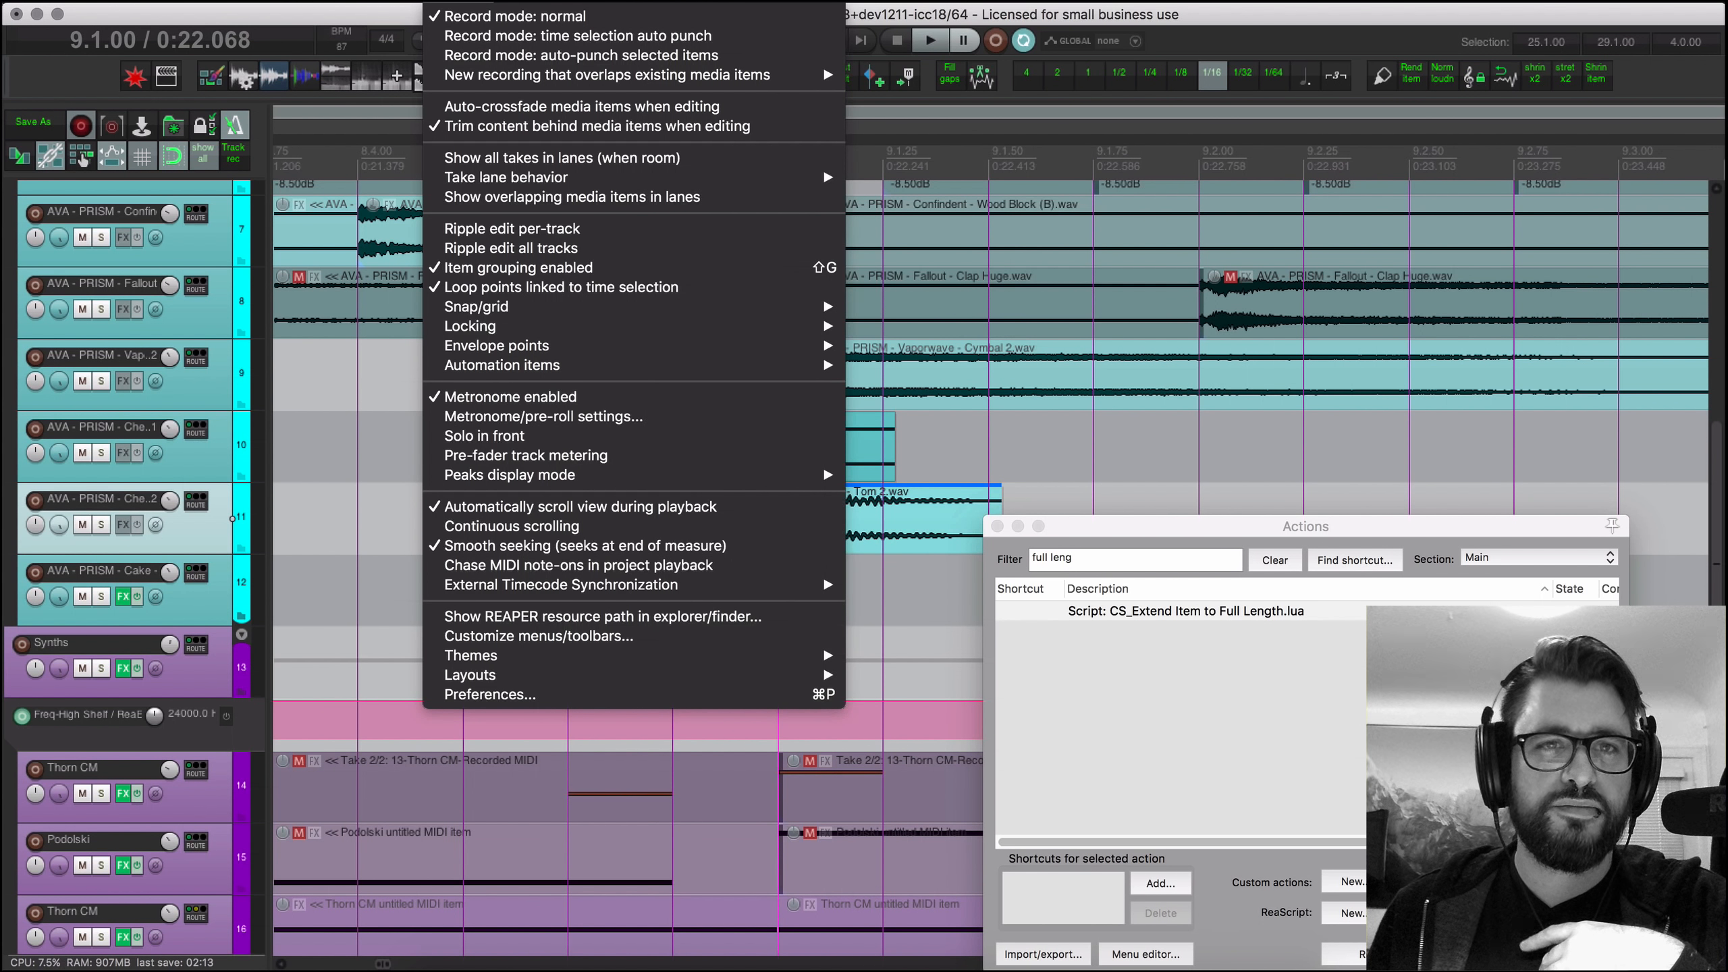
{"action": "mouse_move", "coordinate": [532, 0]}
{"action": "mouse_move", "coordinate": [455, 0]}
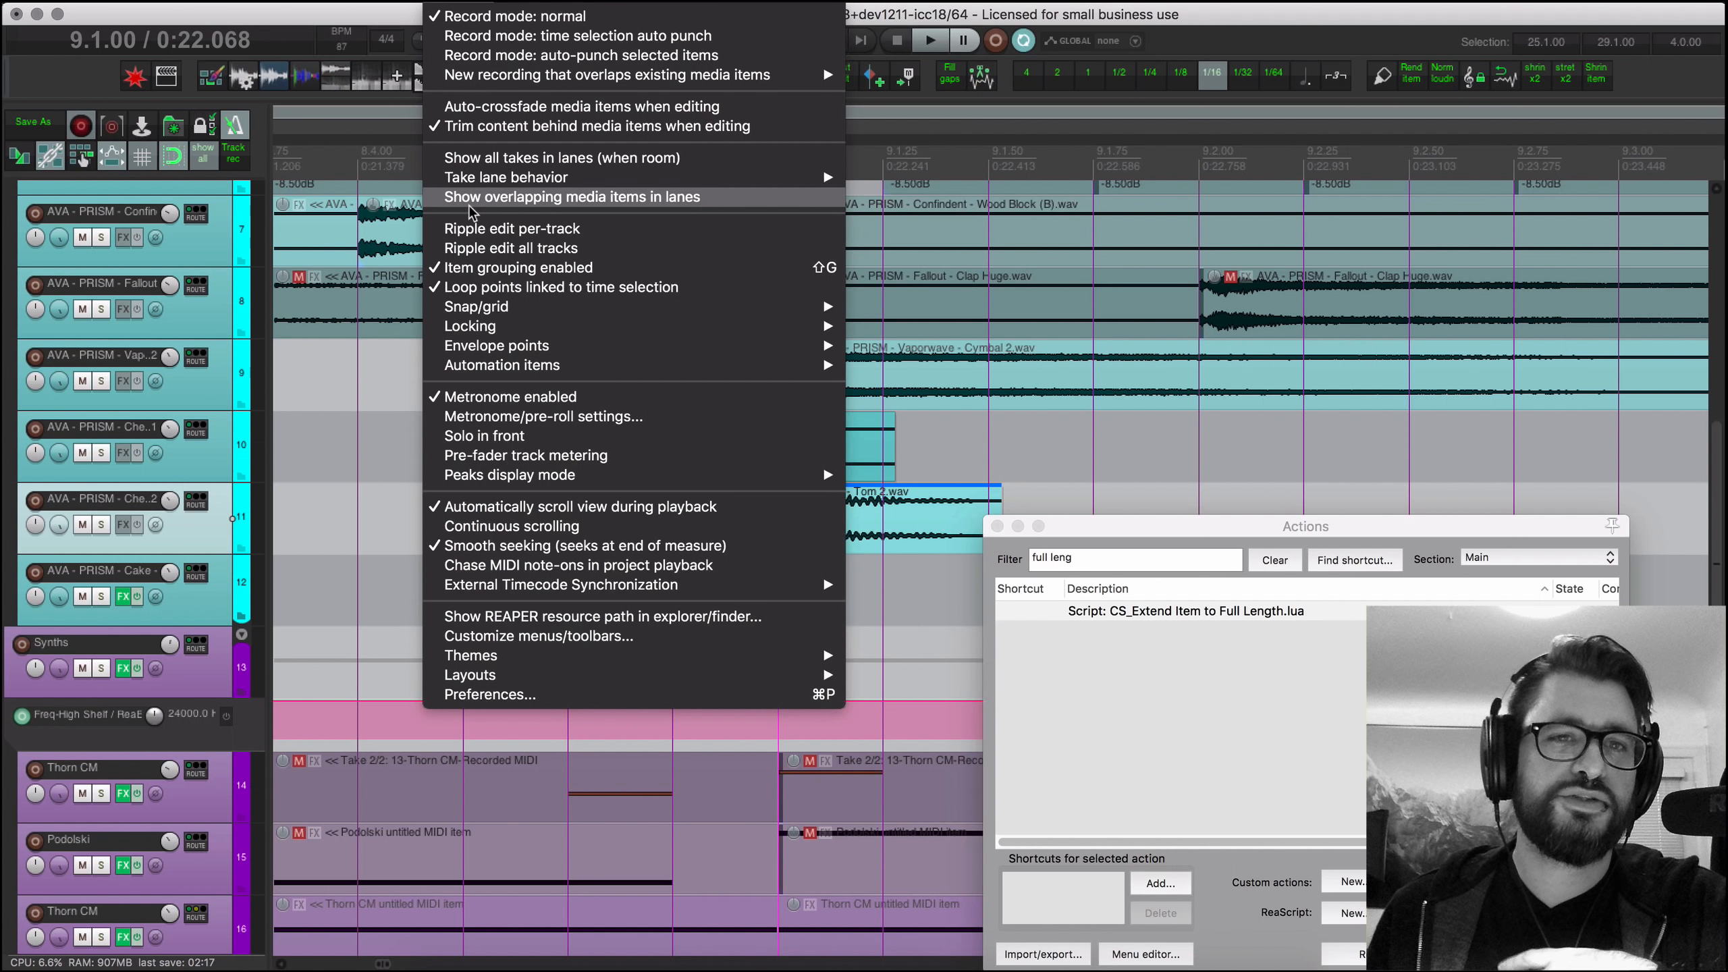
{"action": "left_click", "coordinate": [544, 200]}
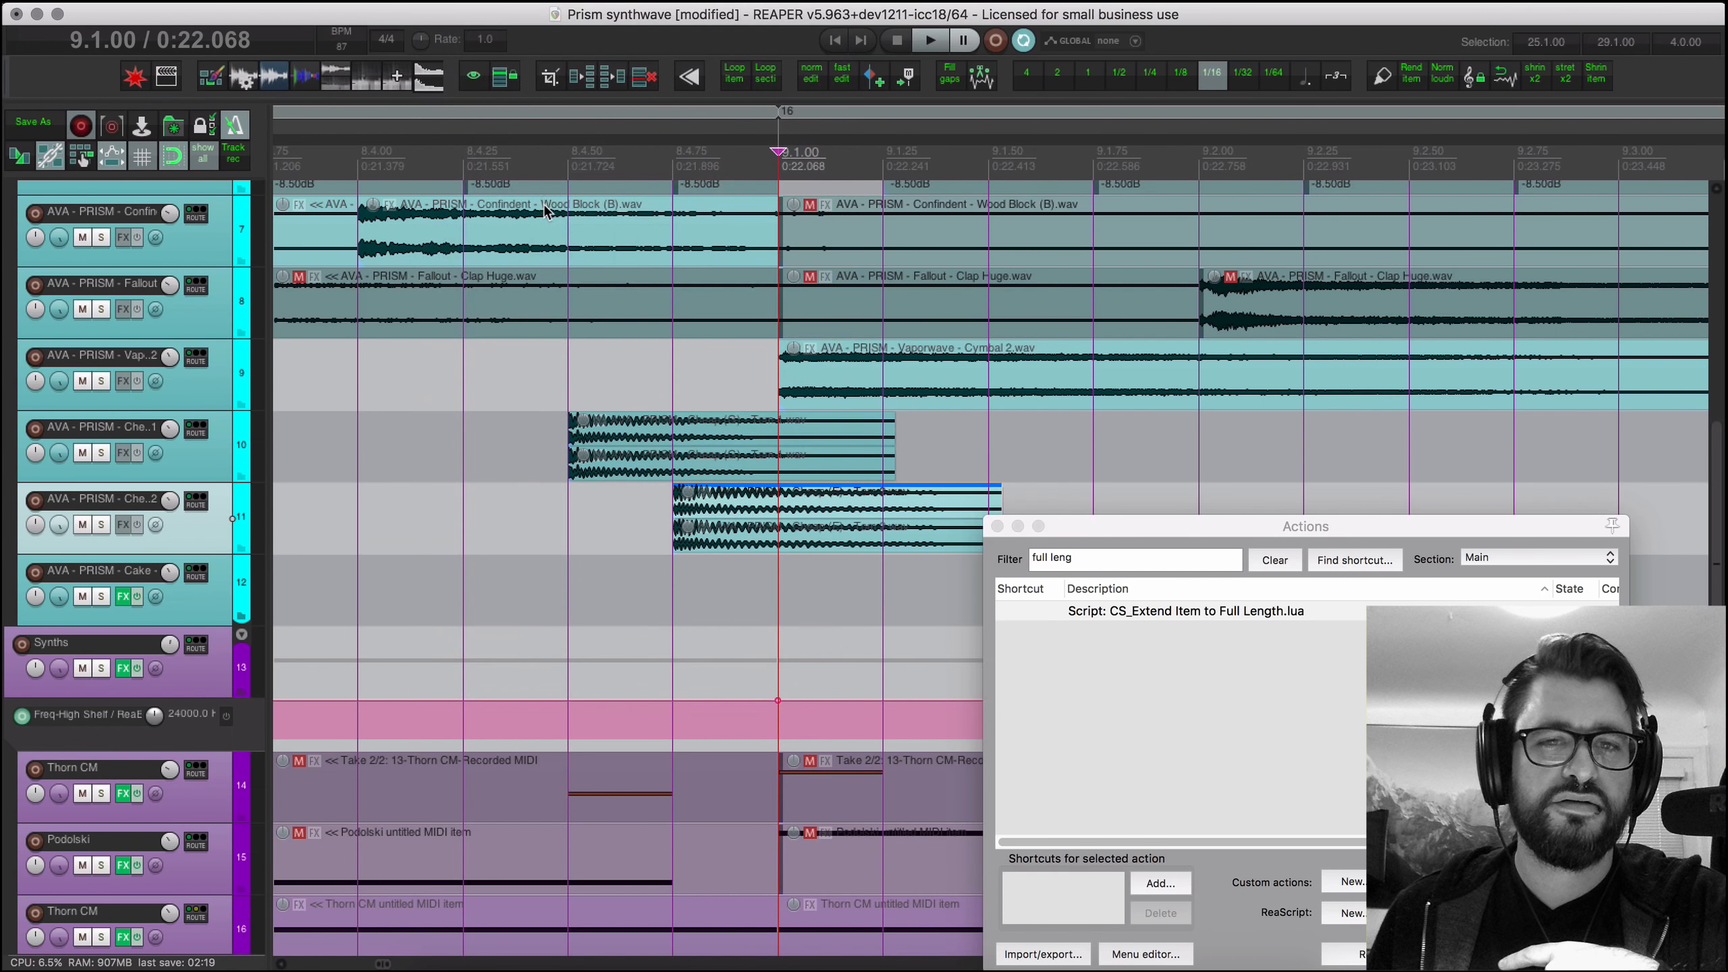
Step: Delete the duplicate lower-lane copies of the Tom 1 and Tom 2 items at bar 9
{"action": "left_click", "coordinate": [1242, 615]}
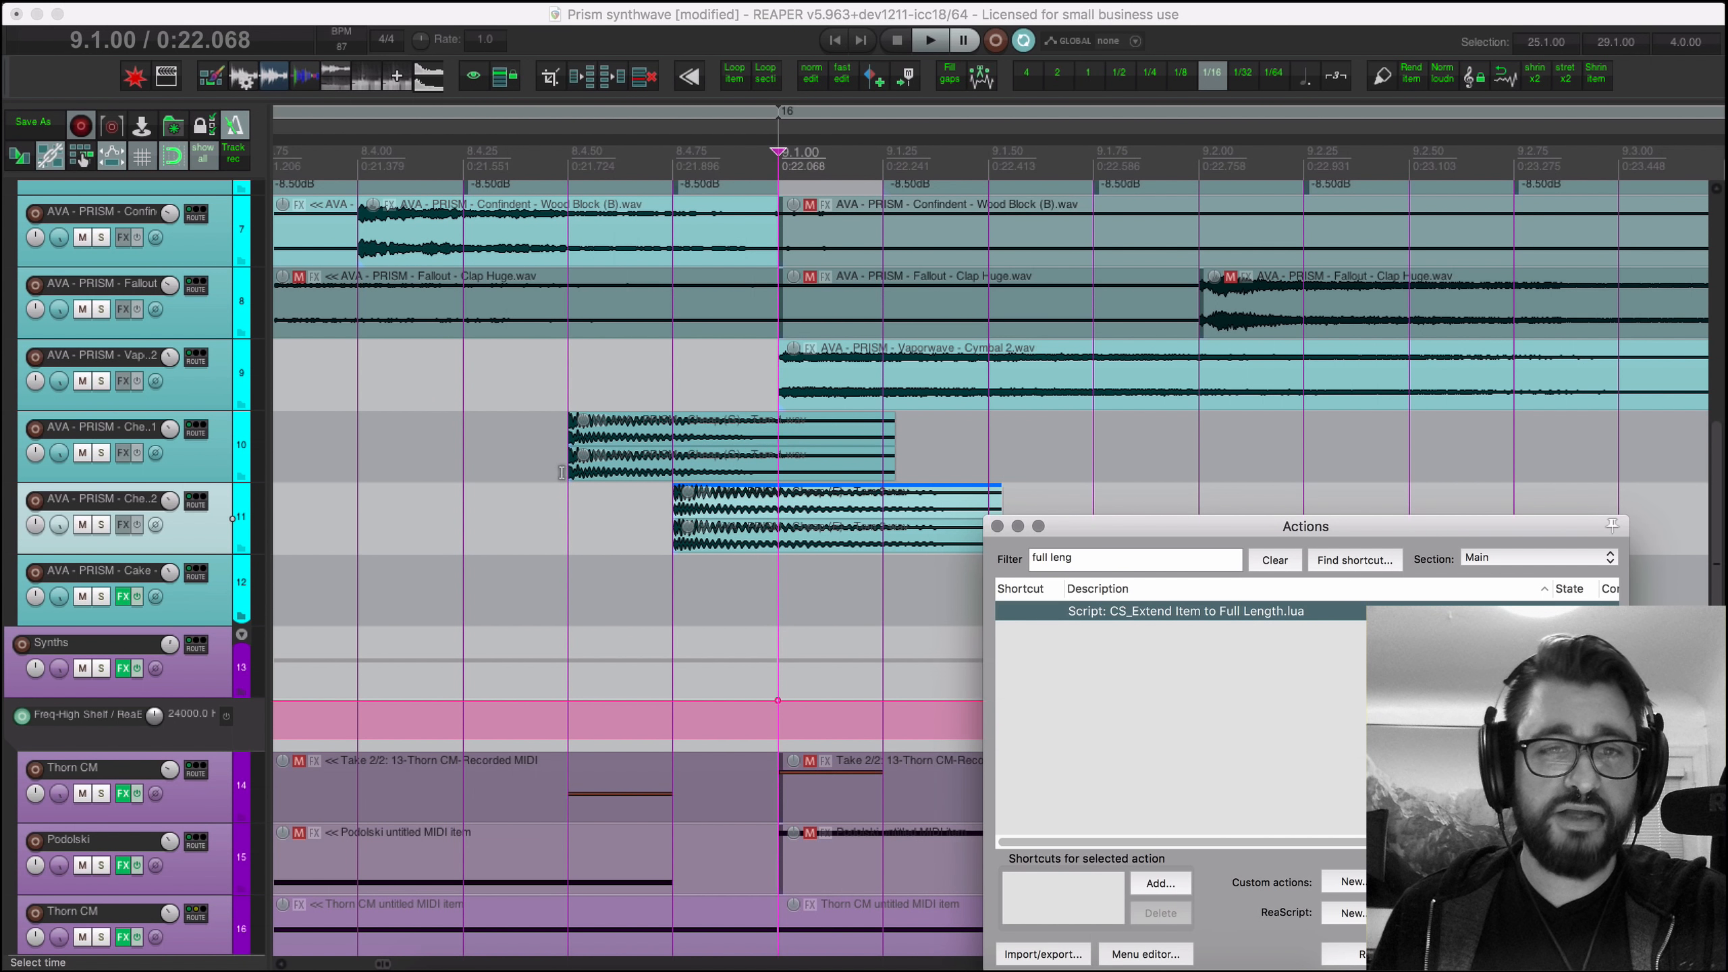
{"action": "left_click", "coordinate": [645, 465]}
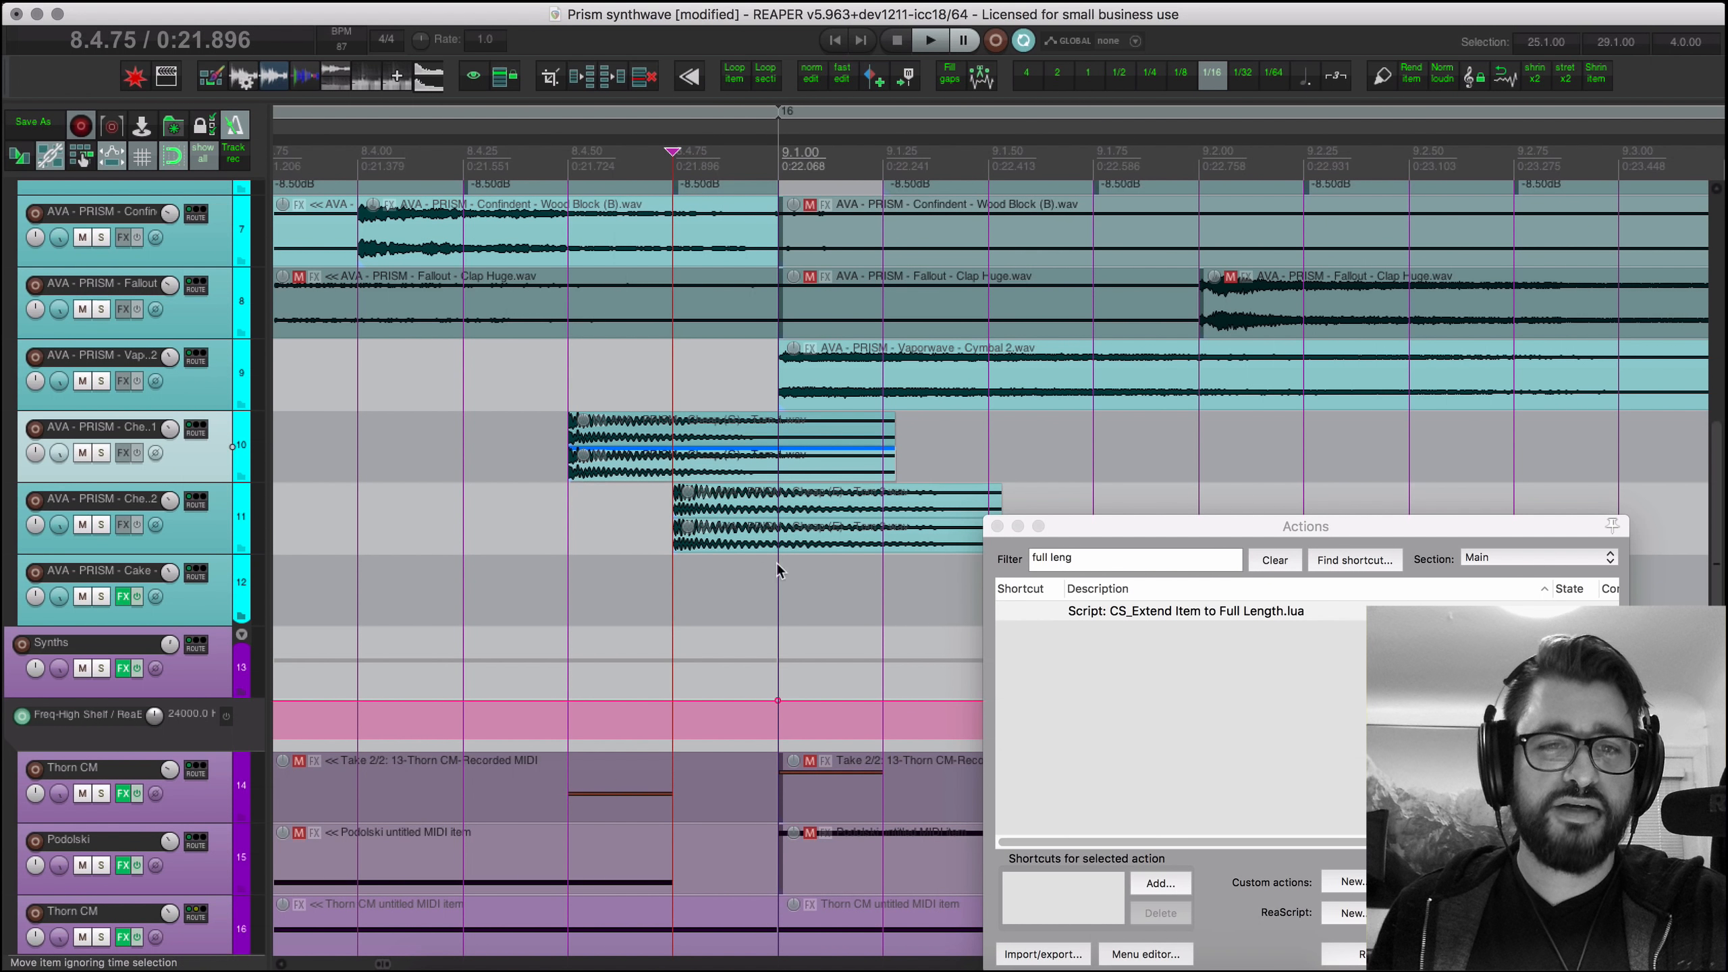
{"action": "left_click", "coordinate": [767, 553]}
{"action": "left_click", "coordinate": [651, 468], "text": "ctrl"}
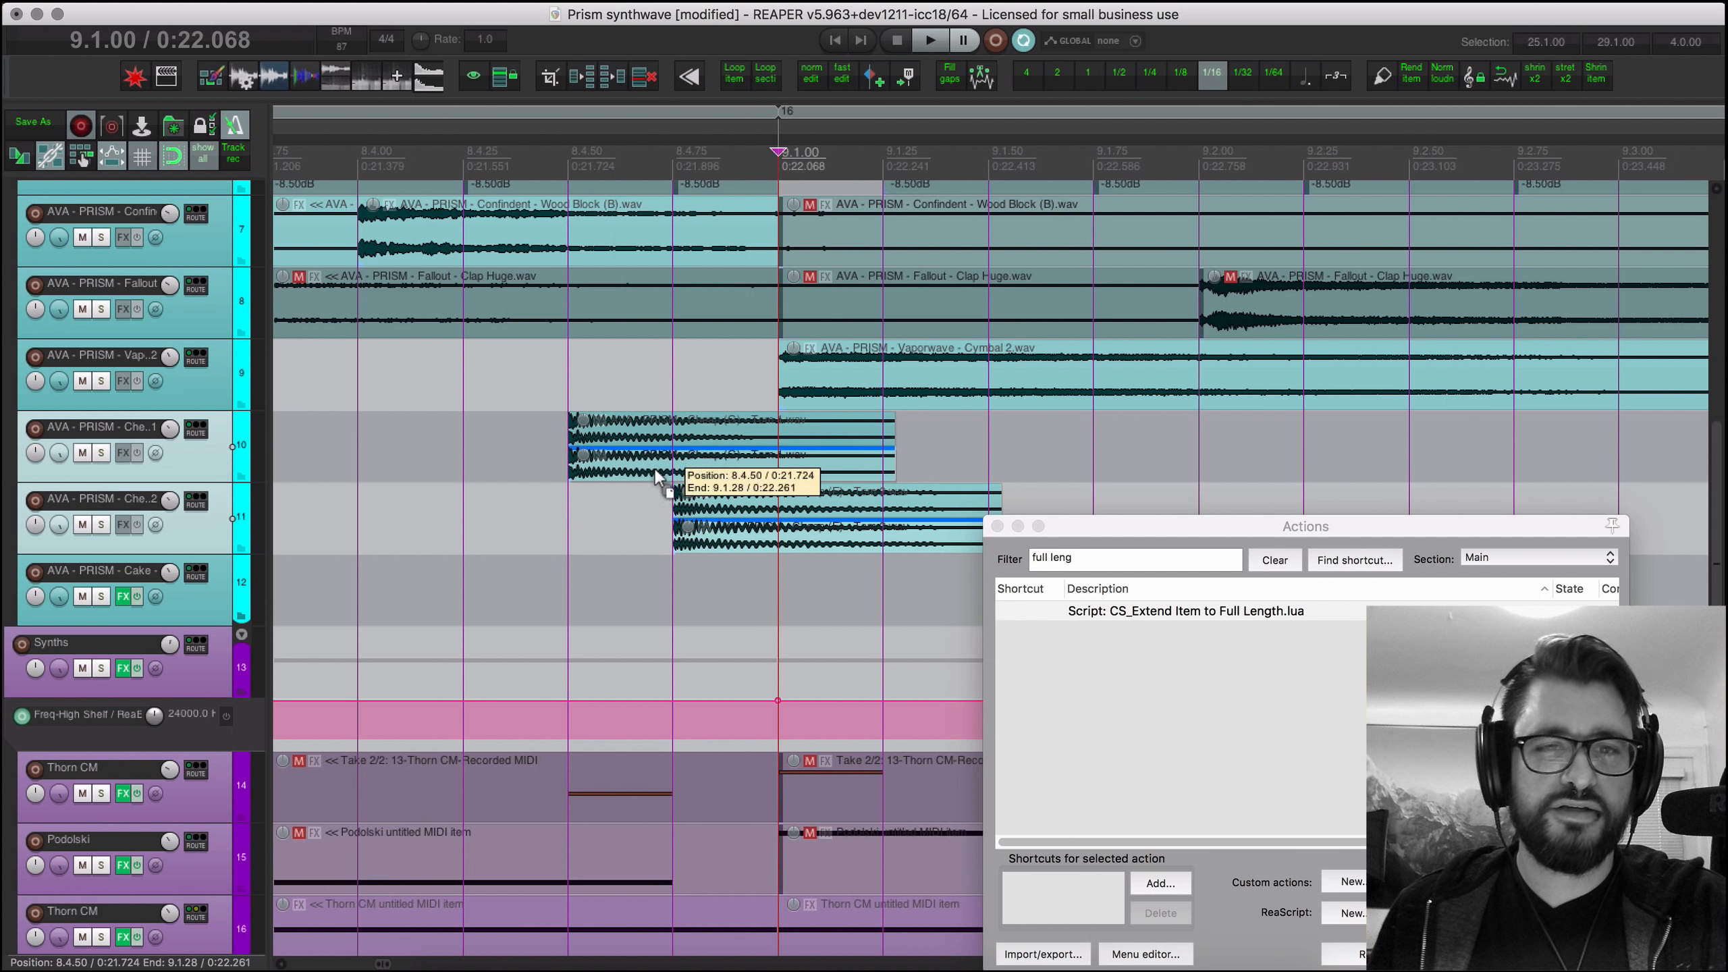
{"action": "key", "text": "Delete"}
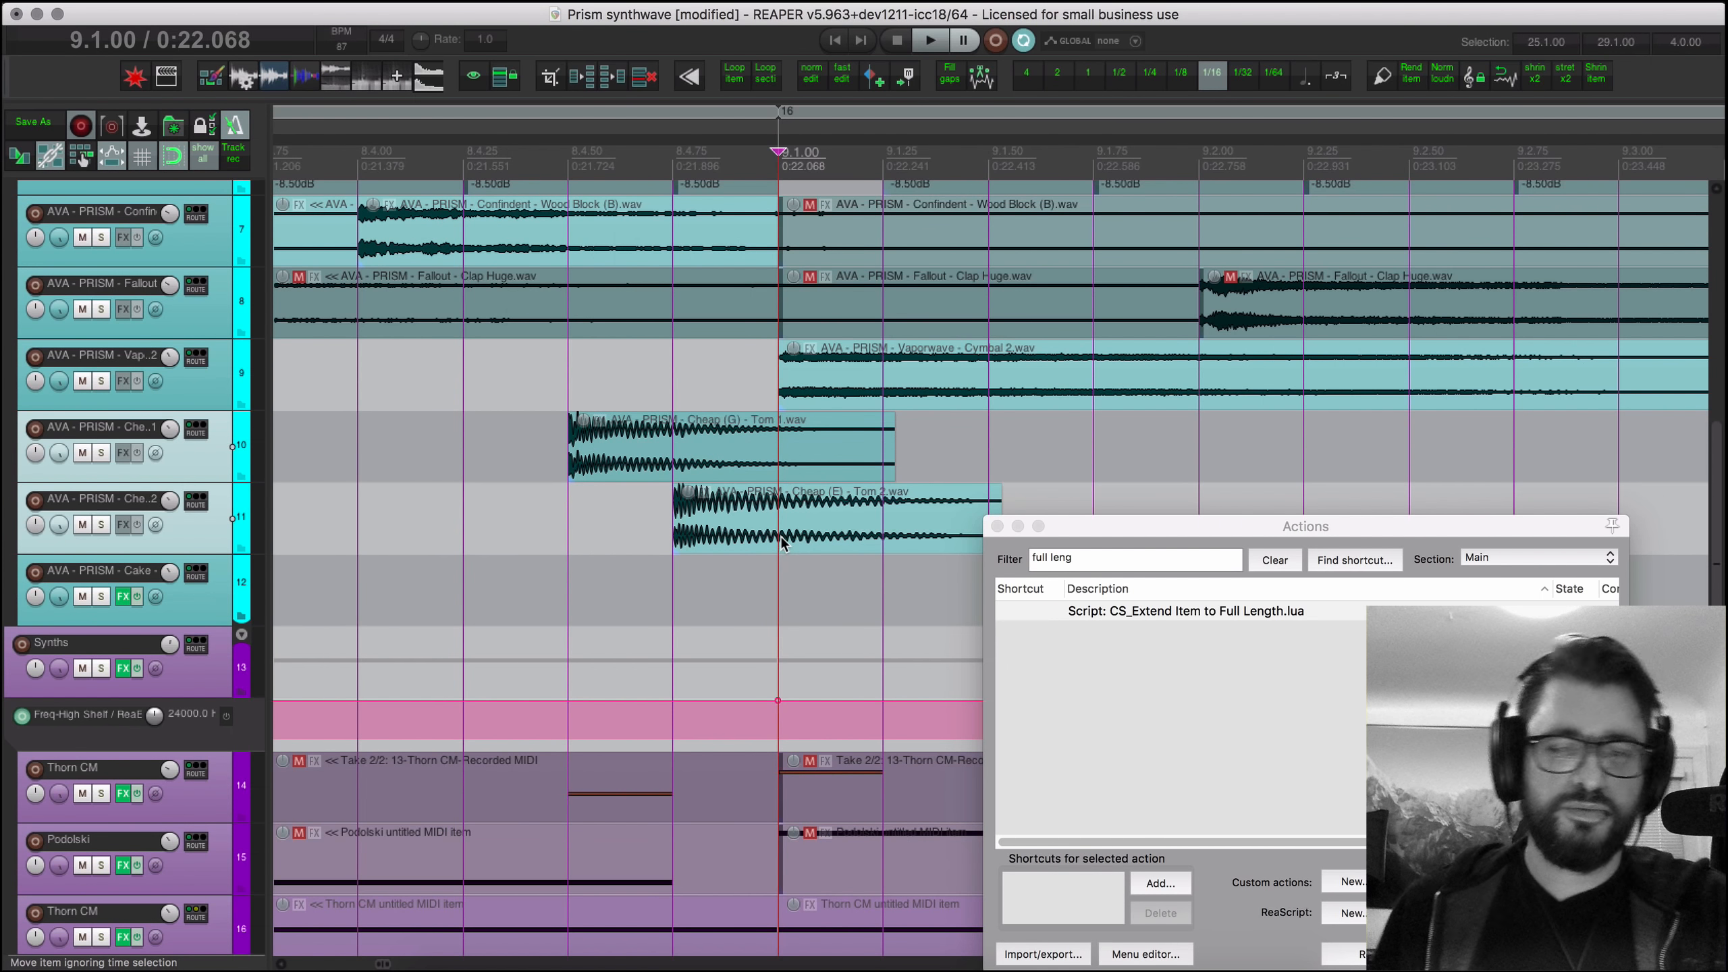
{"action": "scroll", "coordinate": [783, 543], "scroll_direction": "down", "scroll_amount": 5}
{"action": "left_click", "coordinate": [465, 2]}
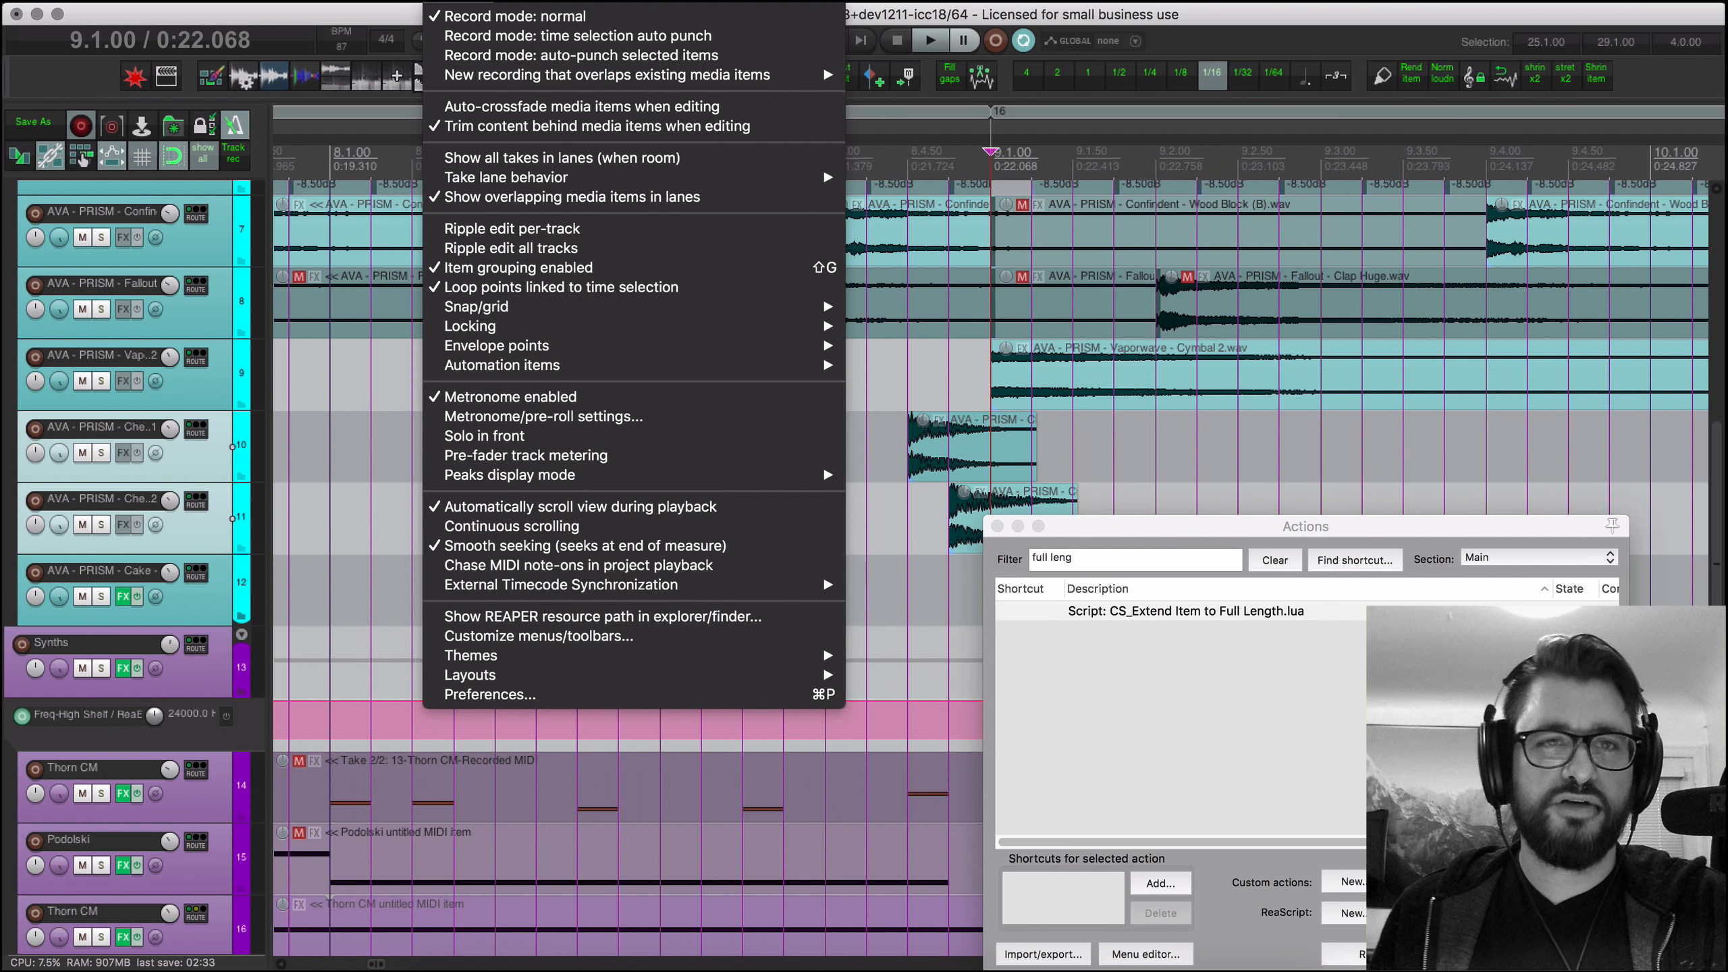
{"action": "key", "text": "Escape"}
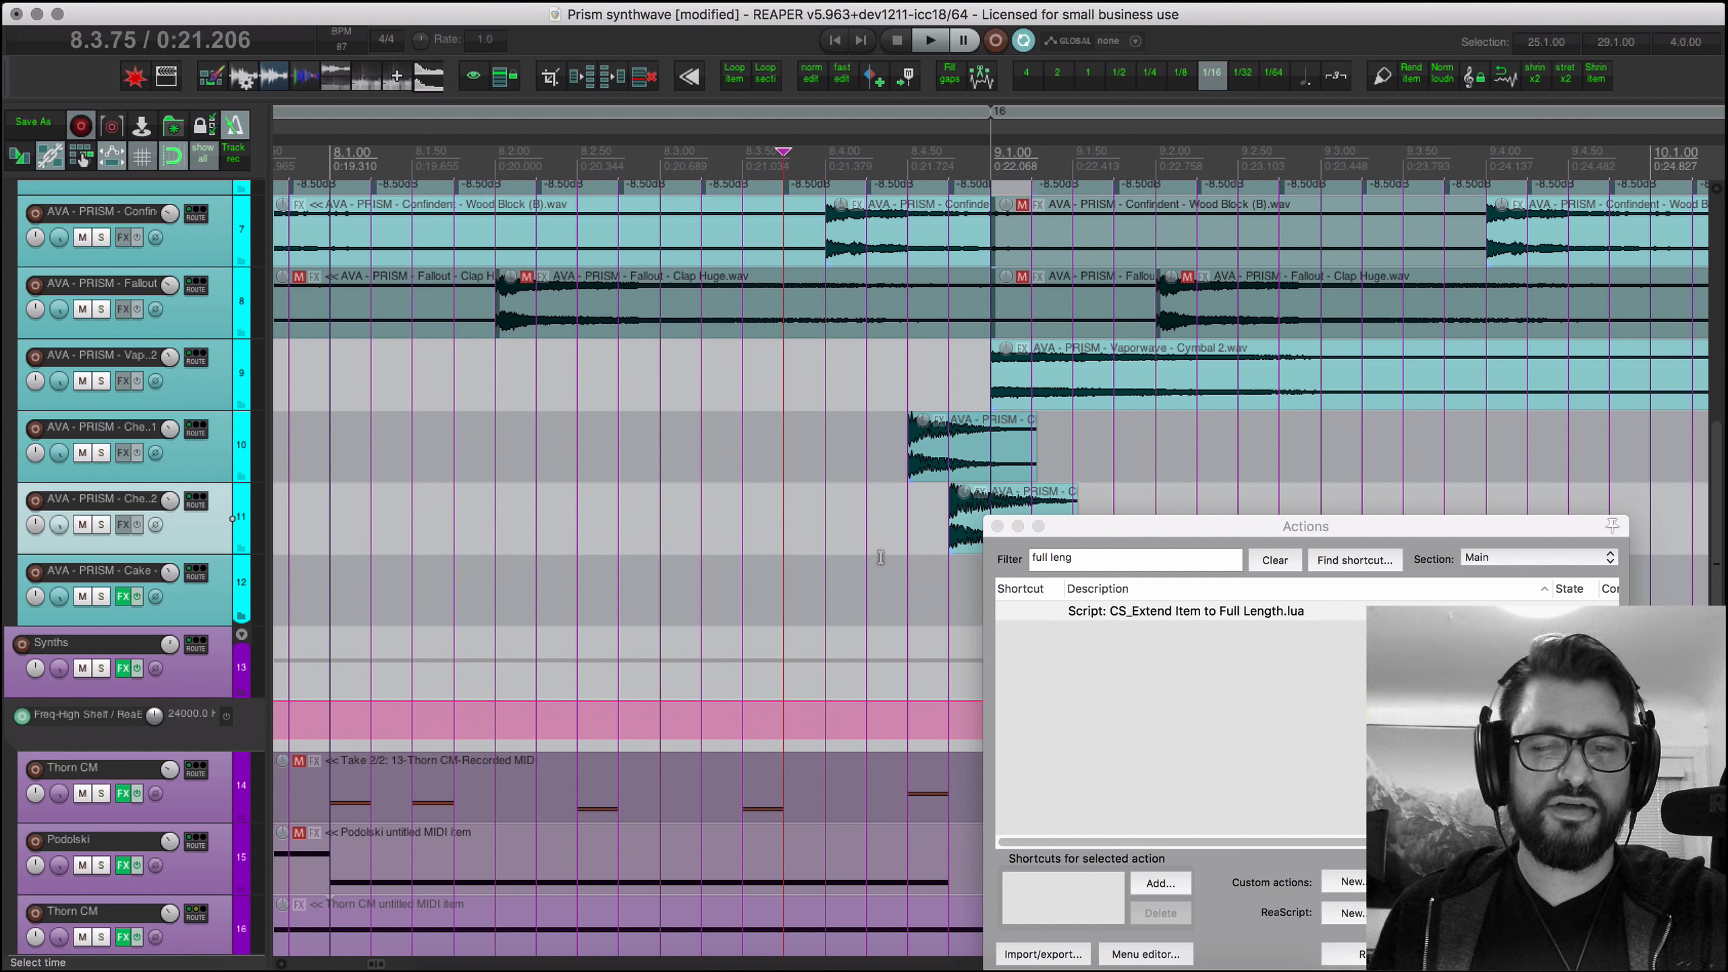
{"action": "scroll", "coordinate": [880, 557], "scroll_direction": "down", "scroll_amount": 10}
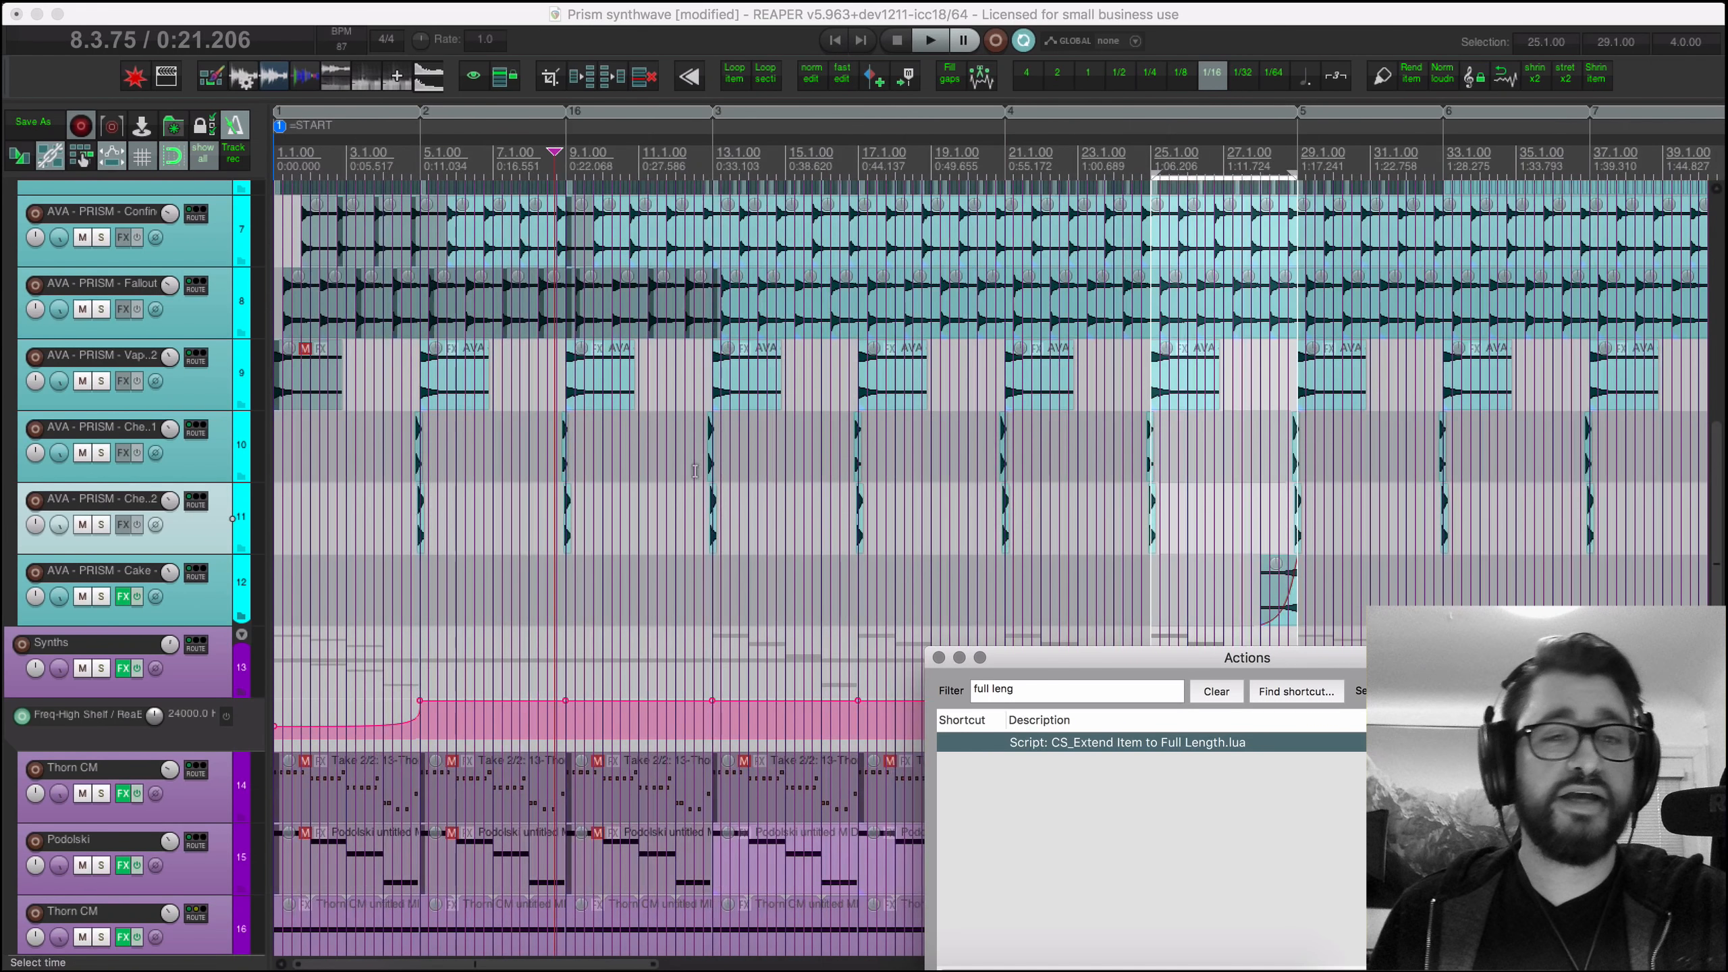
Step: Undo the tom item edits and the region duplication at bar 9
{"action": "left_click", "coordinate": [616, 476]}
{"action": "key", "text": "super+z"}
{"action": "key", "text": "super+z"}
{"action": "key", "text": "super+z"}
{"action": "key", "text": "super+z"}
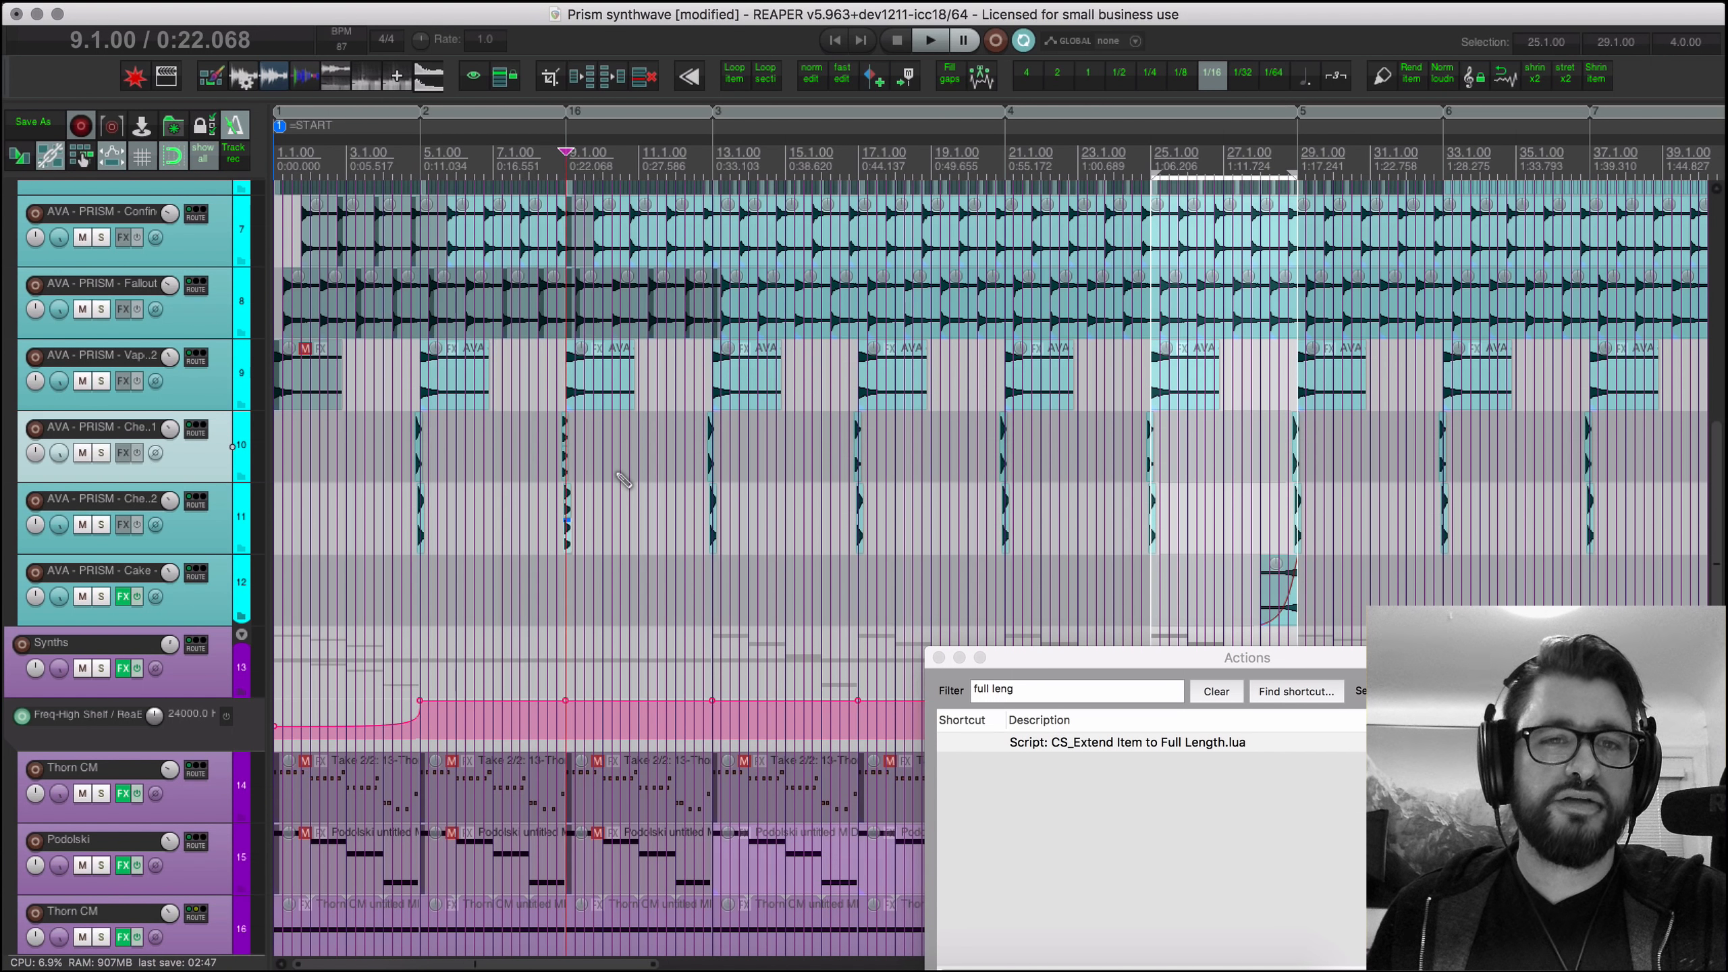
{"action": "key", "text": "super+z"}
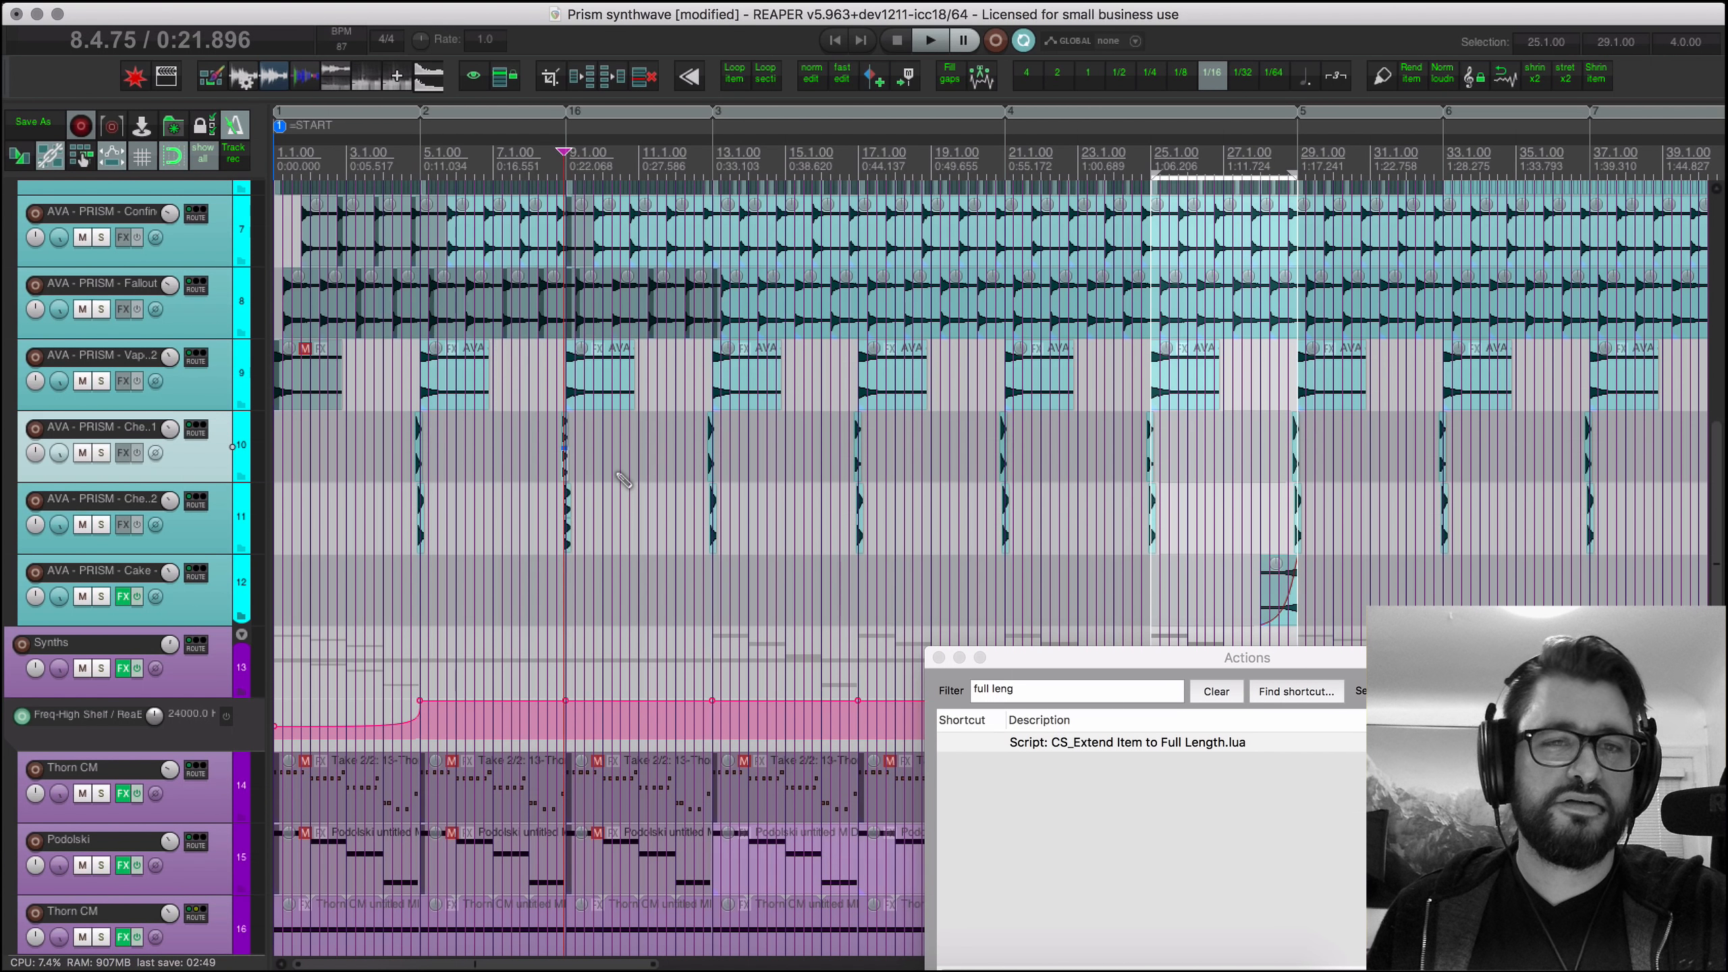
{"action": "key", "text": "super+shift+z"}
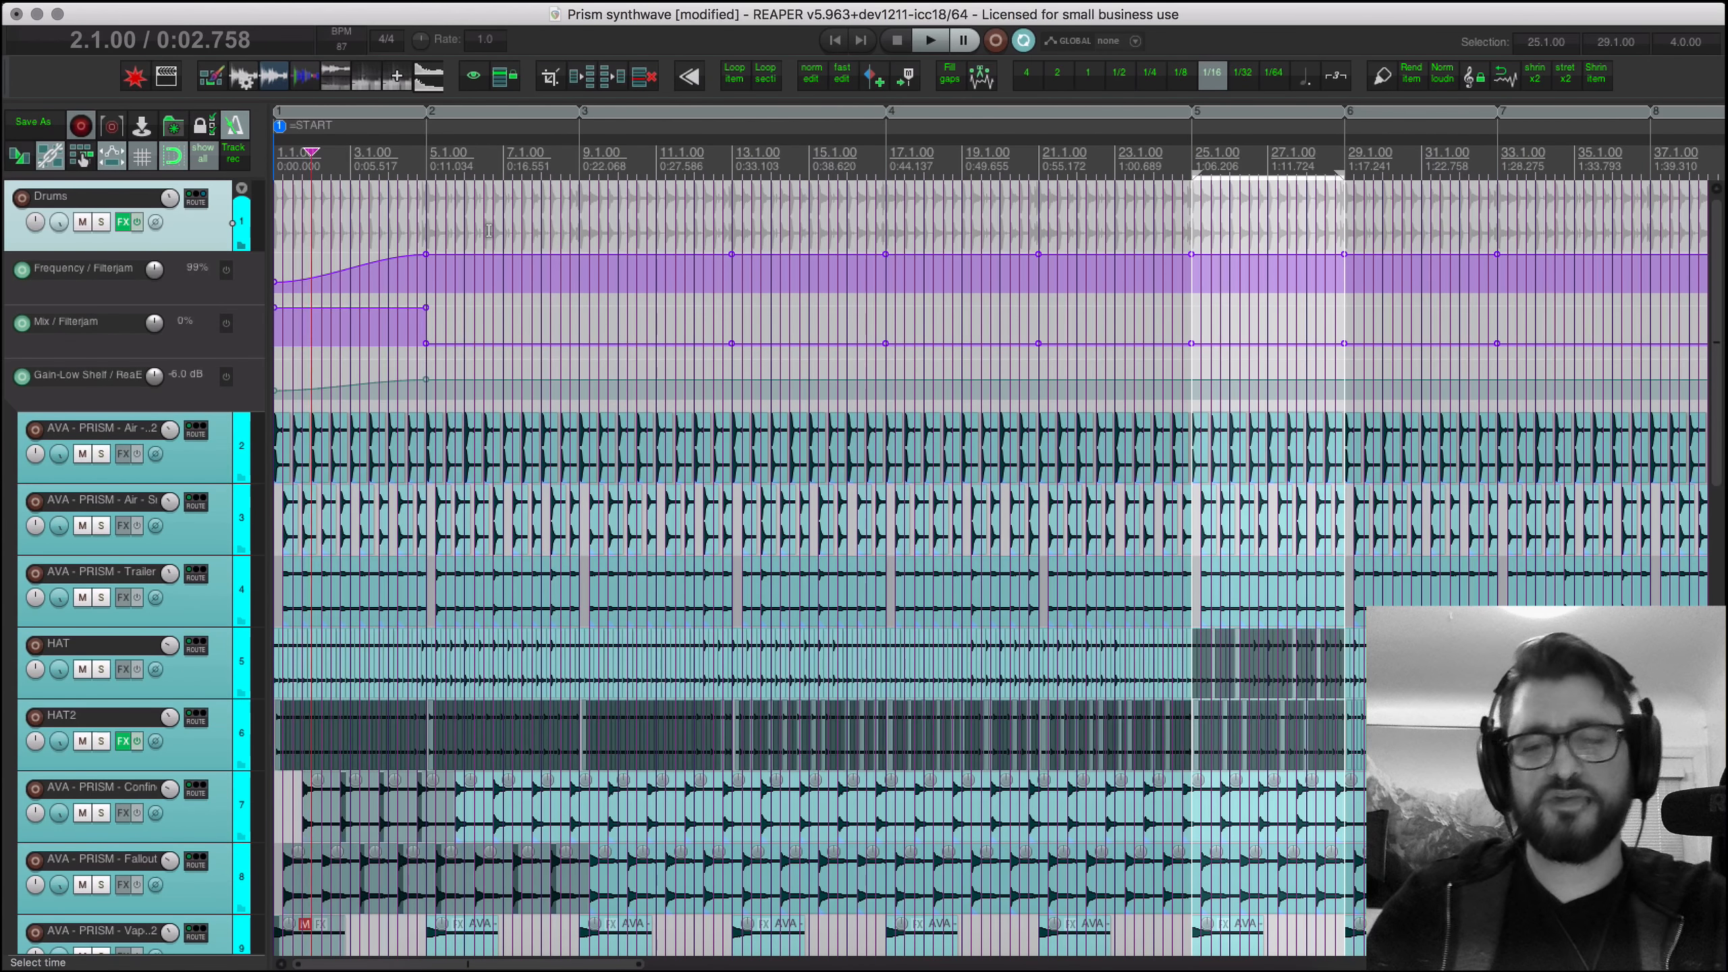
Step: Open ReaEQ on the Synths folder track, play the intro to examine its automated high-shelf filter, and close it
{"action": "scroll", "coordinate": [486, 325], "scroll_direction": "down", "scroll_amount": 10}
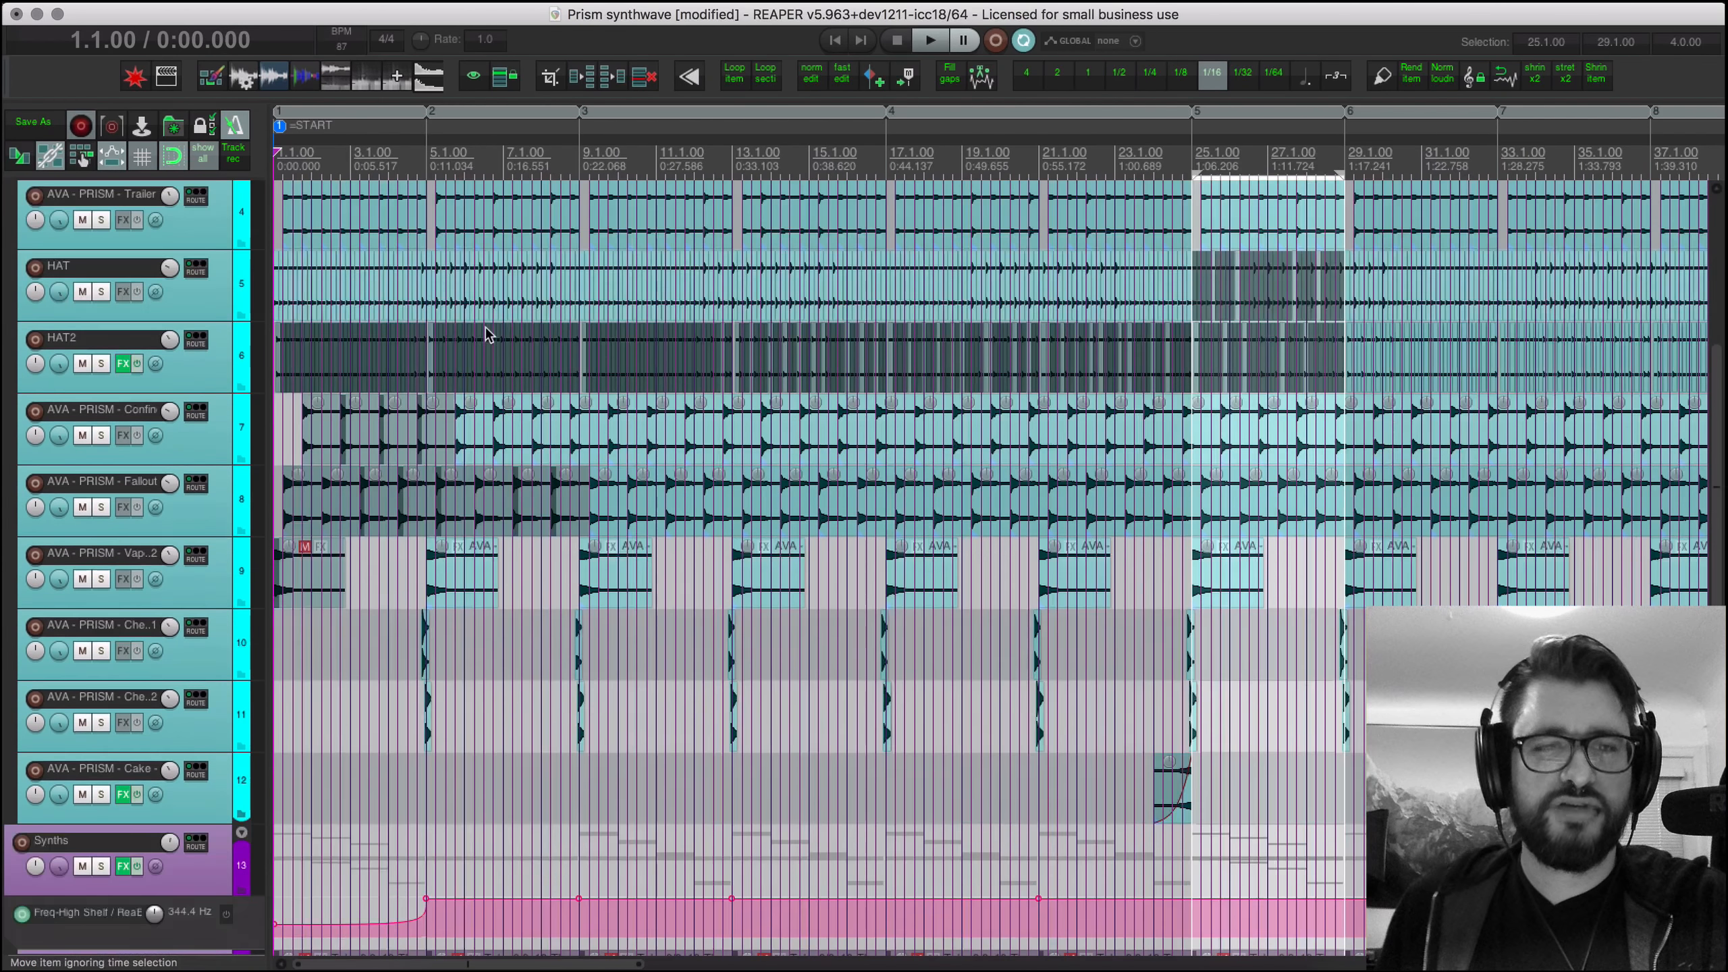
{"action": "scroll", "coordinate": [483, 337], "scroll_direction": "down", "scroll_amount": 1}
{"action": "right_click", "coordinate": [123, 504]}
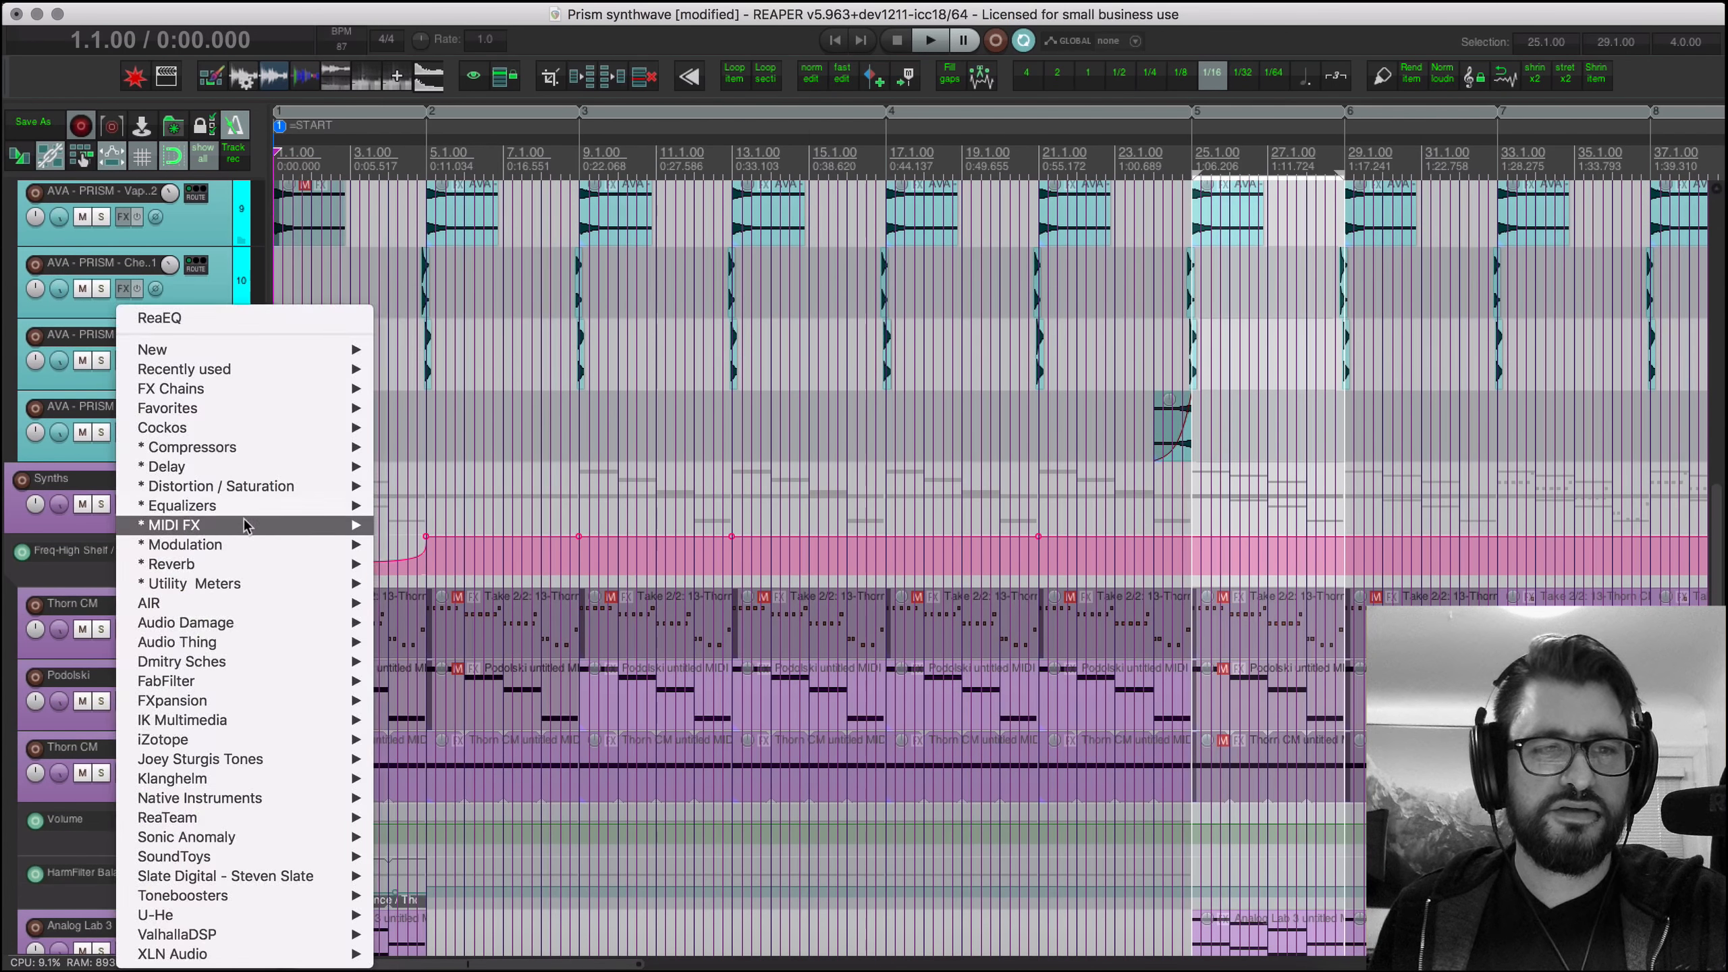
{"action": "left_click", "coordinate": [261, 319]}
{"action": "key", "text": "space"}
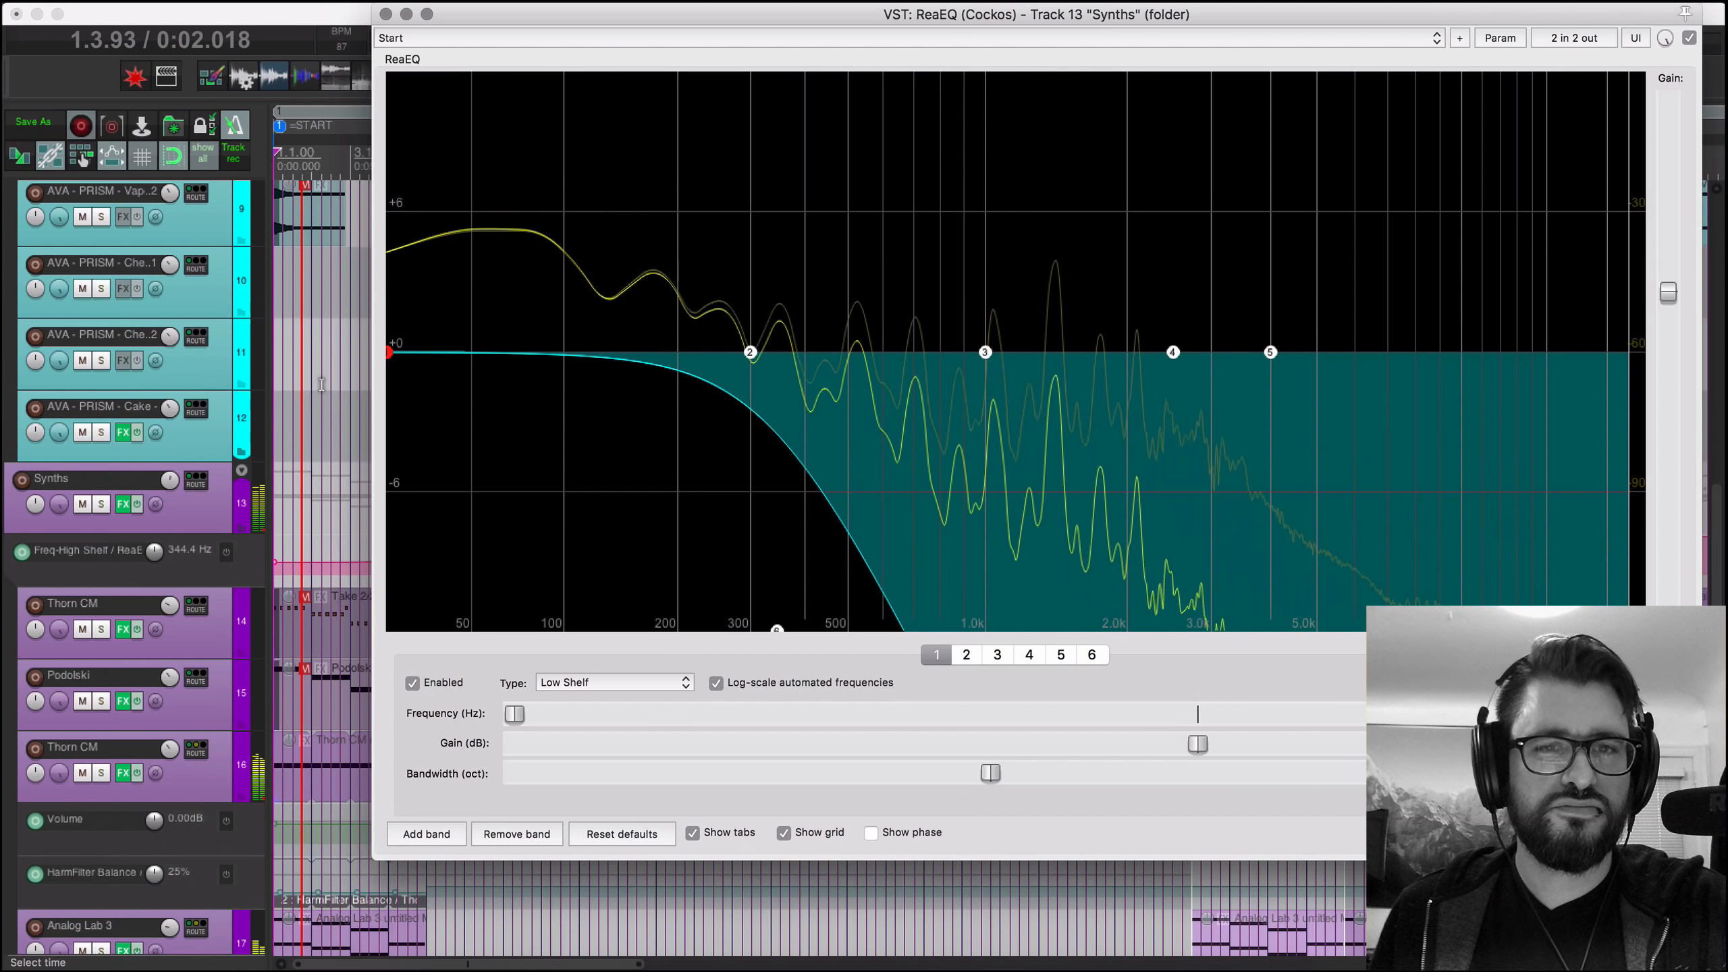
{"action": "left_click", "coordinate": [387, 15]}
Step: Open ReaEQ on the Drums folder track and move band 5 to about 1.5 kHz with a slight cut during playback
{"action": "scroll", "coordinate": [92, 194], "scroll_direction": "up", "scroll_amount": 10}
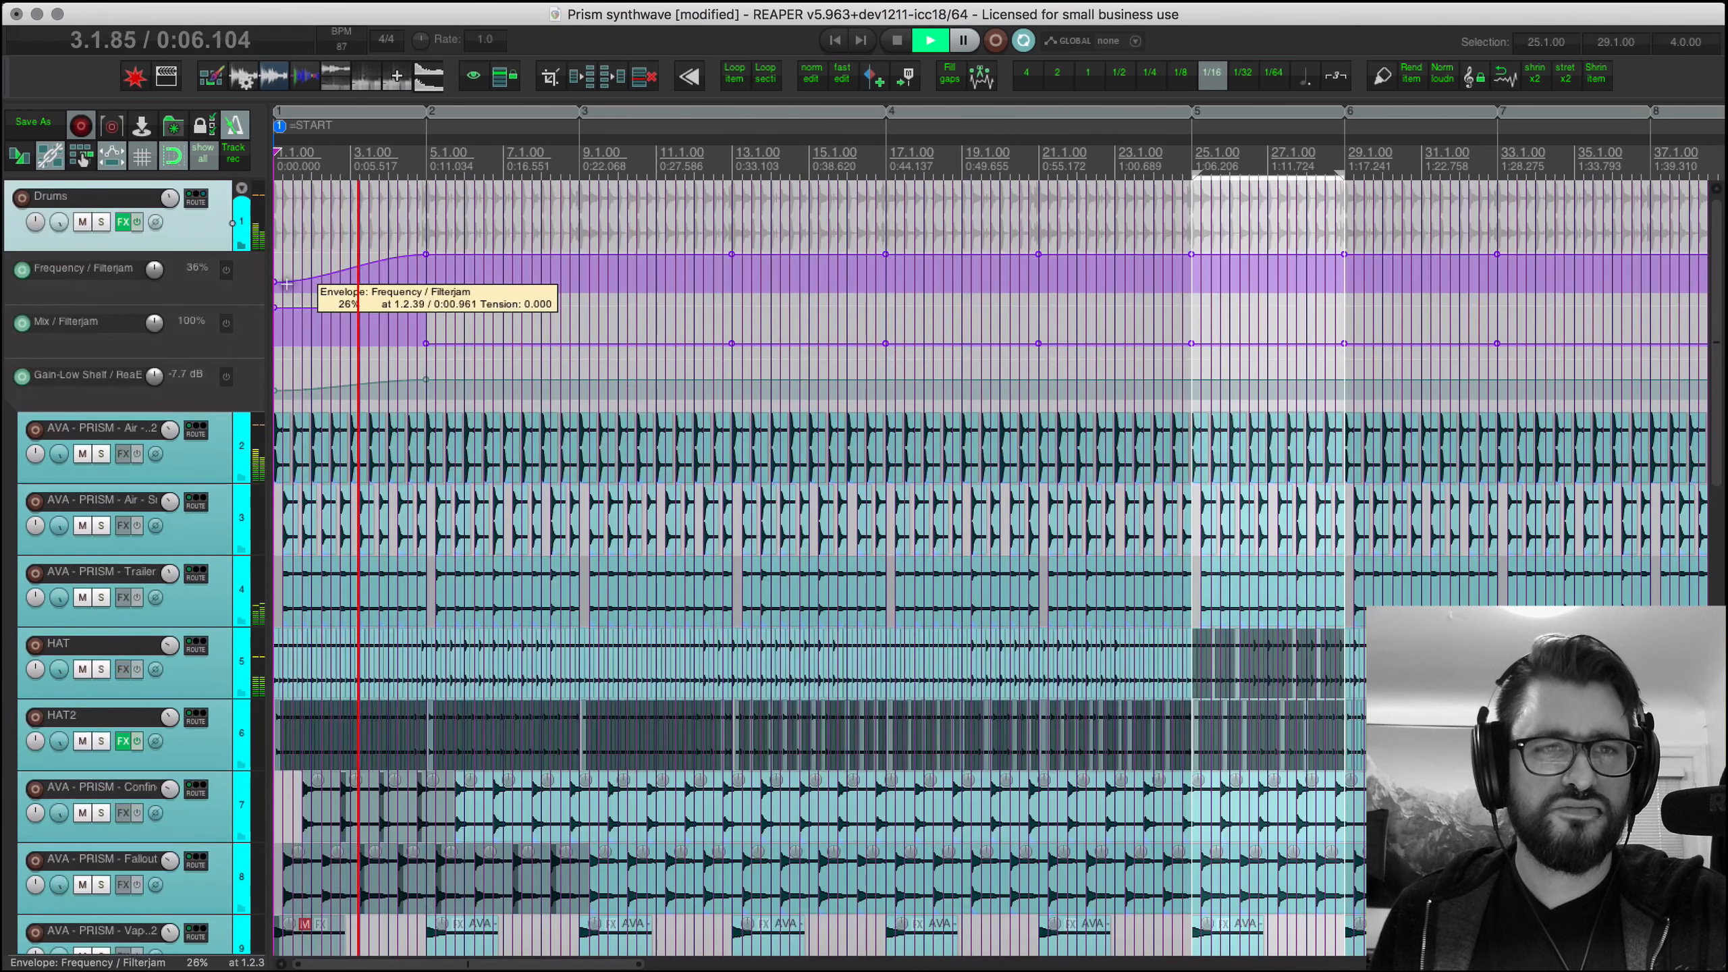
{"action": "right_click", "coordinate": [123, 220]}
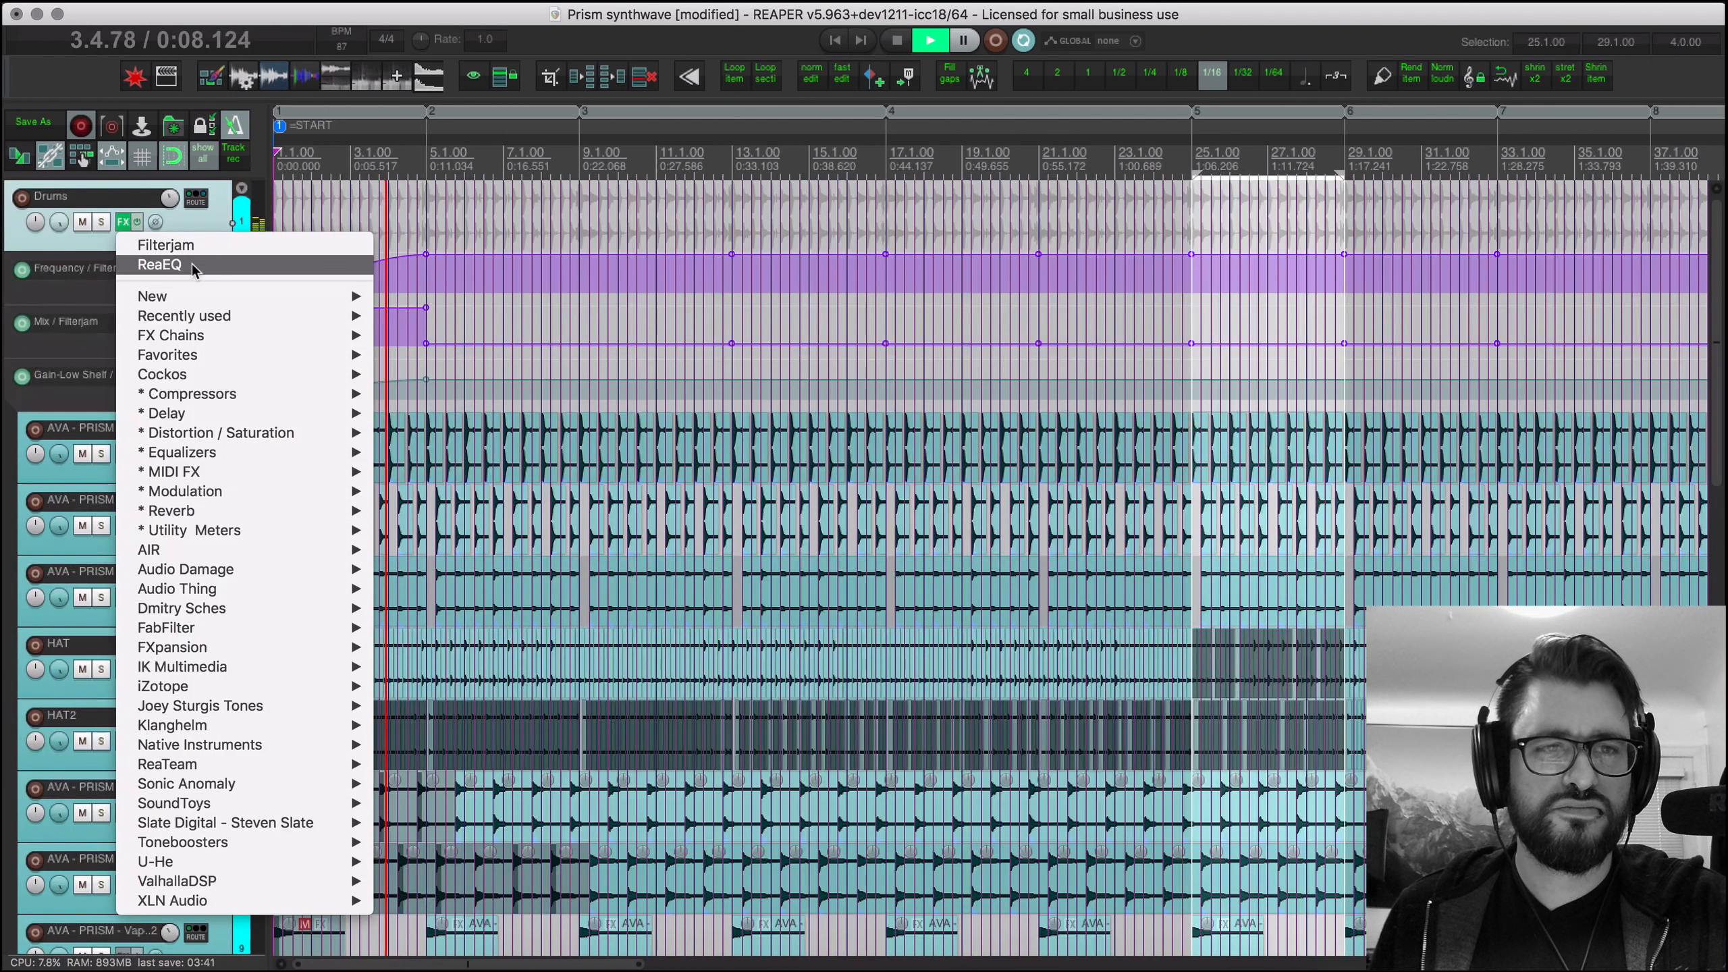
{"action": "left_click", "coordinate": [204, 266]}
{"action": "key", "text": "space"}
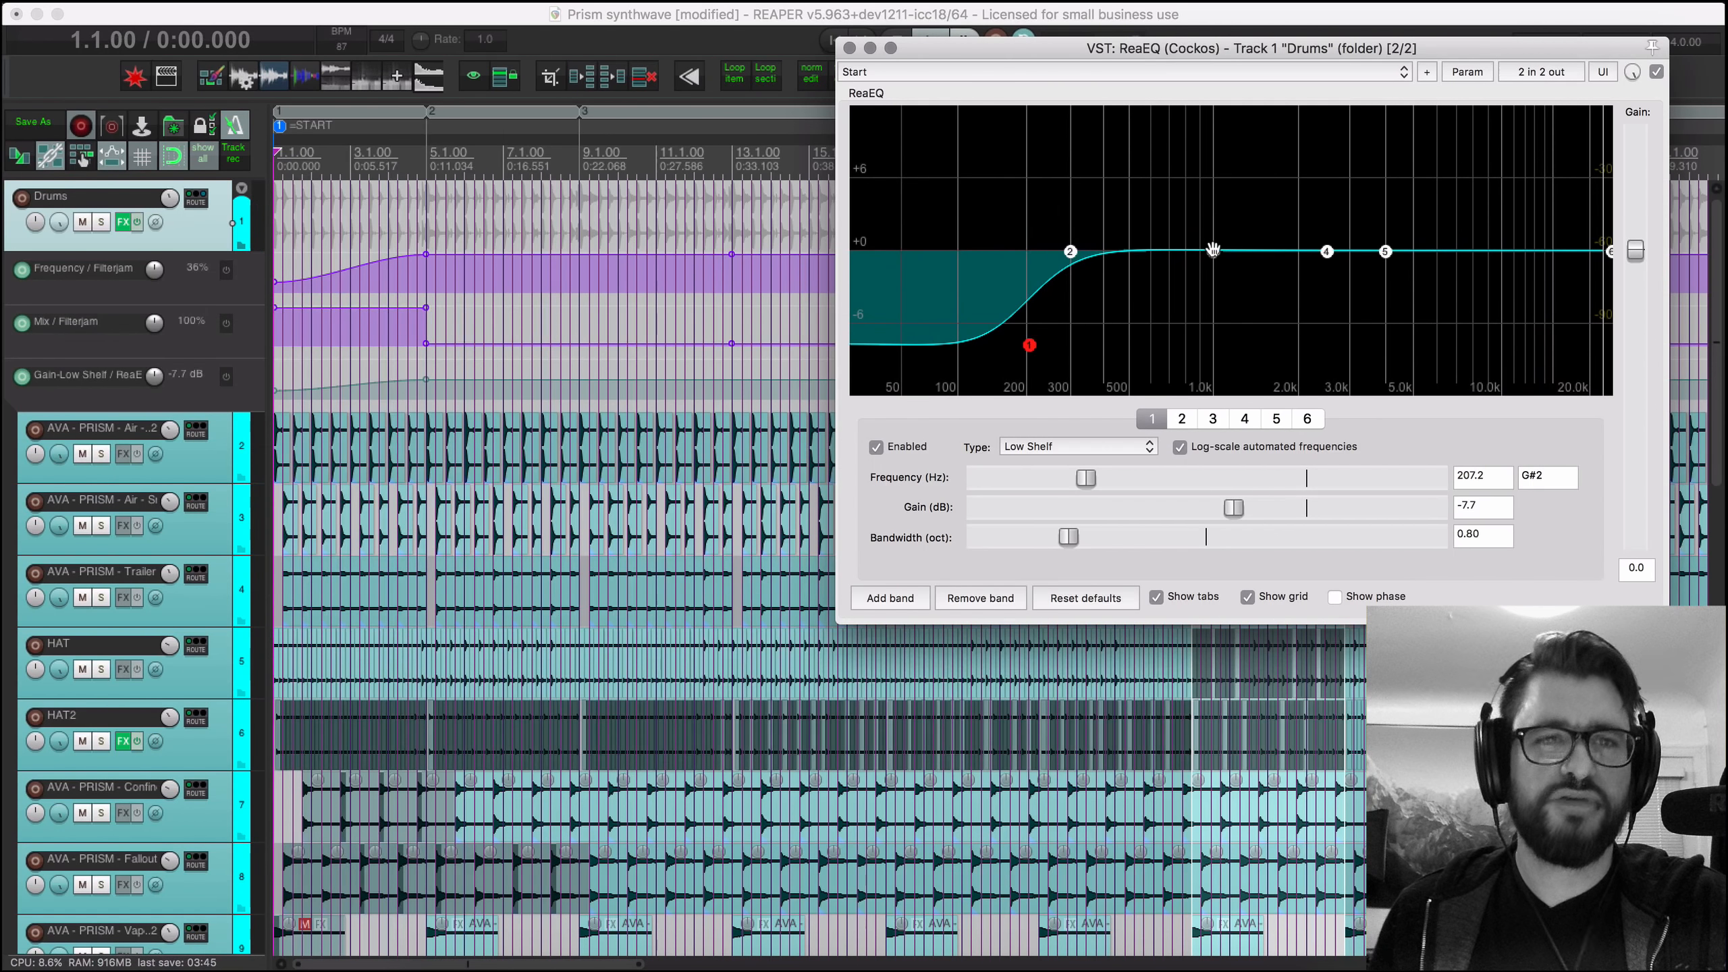
{"action": "key", "text": "space"}
{"action": "mouse_move", "coordinate": [1213, 250]}
{"action": "left_mouse_down"}
{"action": "mouse_move", "coordinate": [1201, 341]}
{"action": "mouse_move", "coordinate": [1218, 251]}
{"action": "left_mouse_up"}
{"action": "left_click_drag", "start_coordinate": [1385, 251], "coordinate": [1266, 256]}
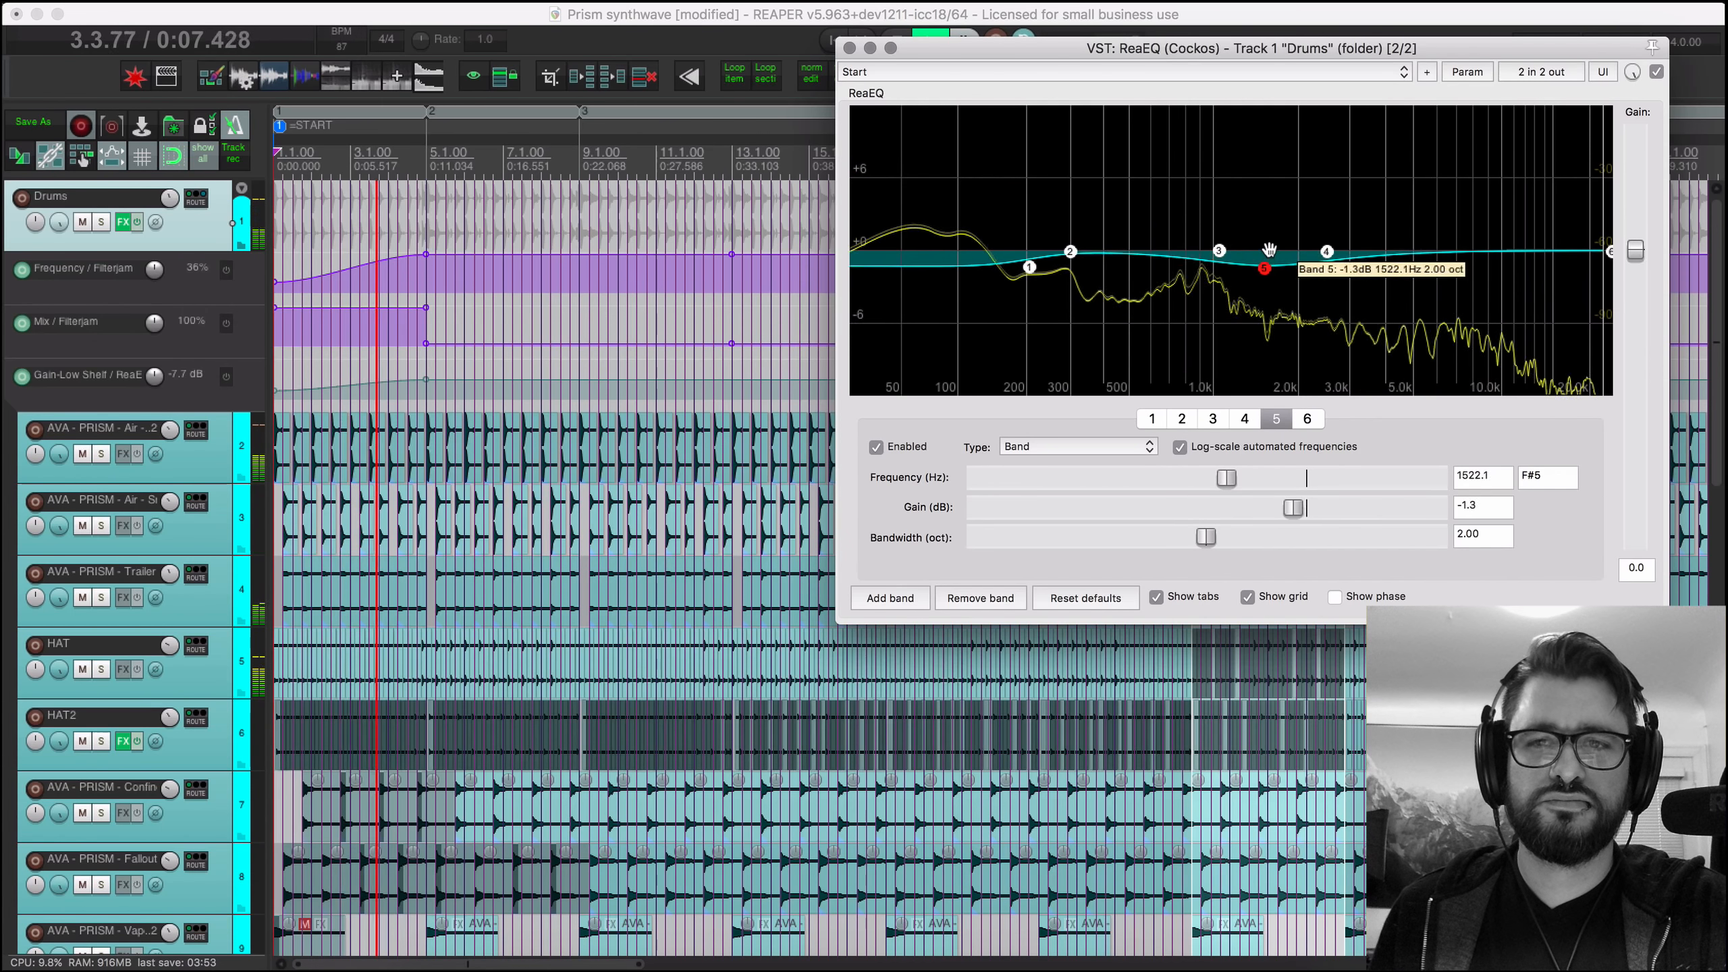
Step: Set the Drums ReaEQ's high shelf band 6 to -inf gain at 24000 Hz and show its frequency envelope on the track
{"action": "left_click_drag", "start_coordinate": [1610, 251], "coordinate": [1203, 510]}
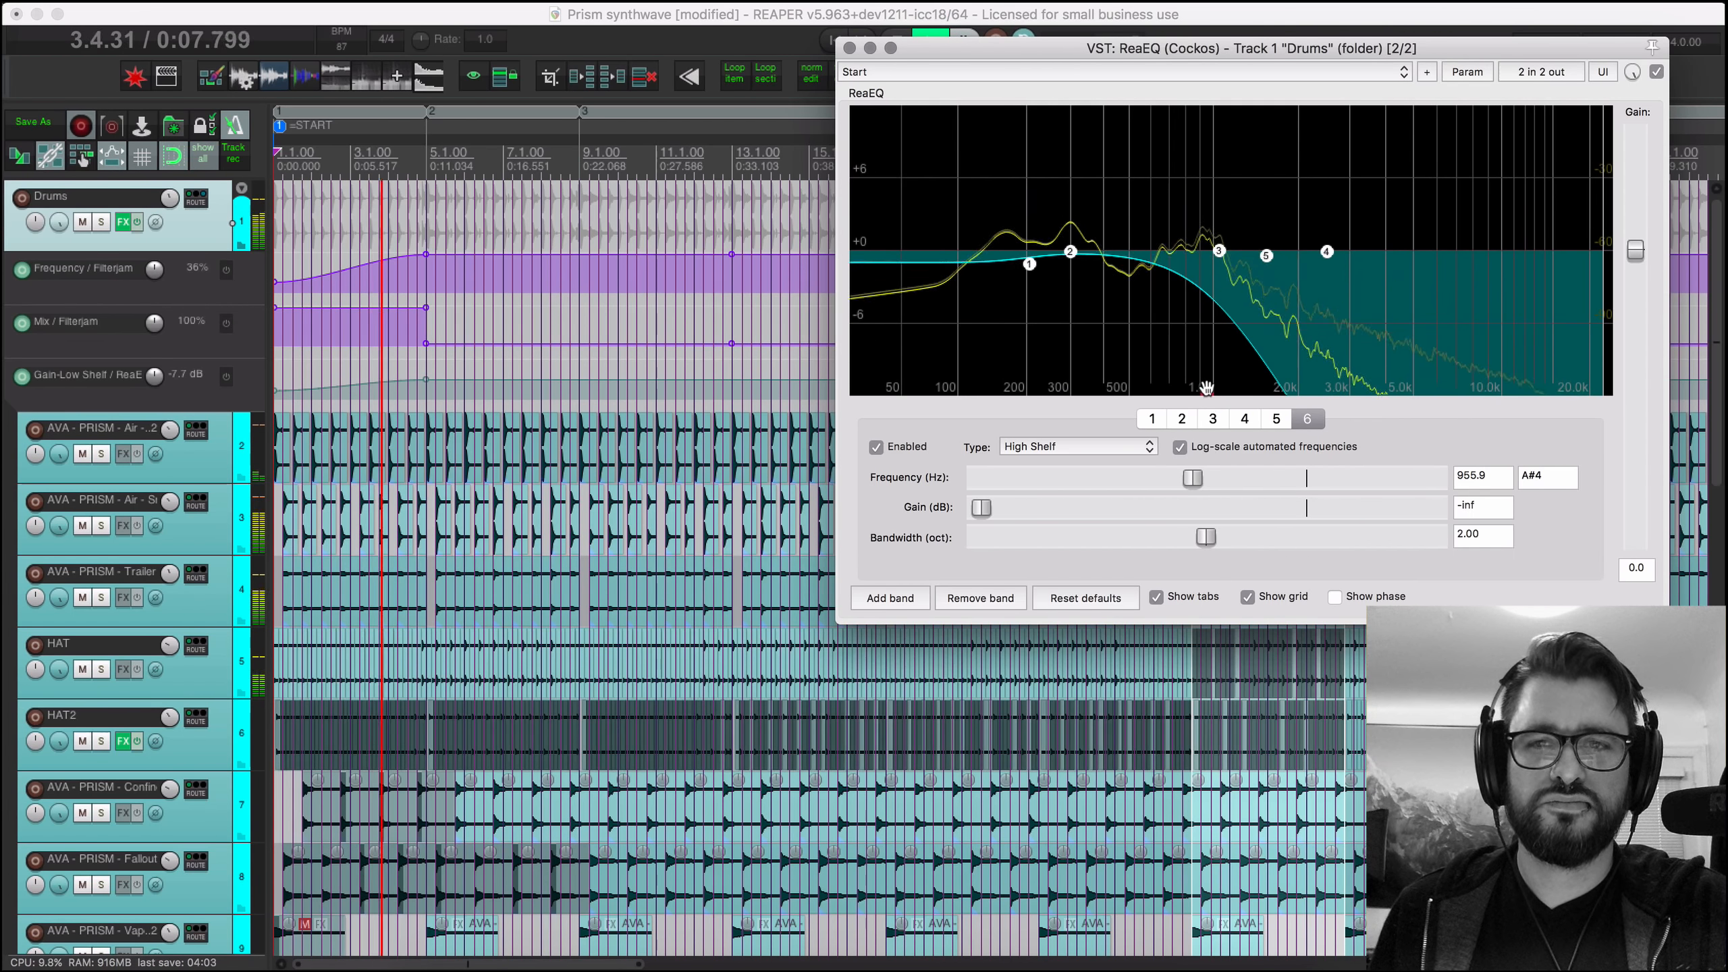
{"action": "key", "text": "space"}
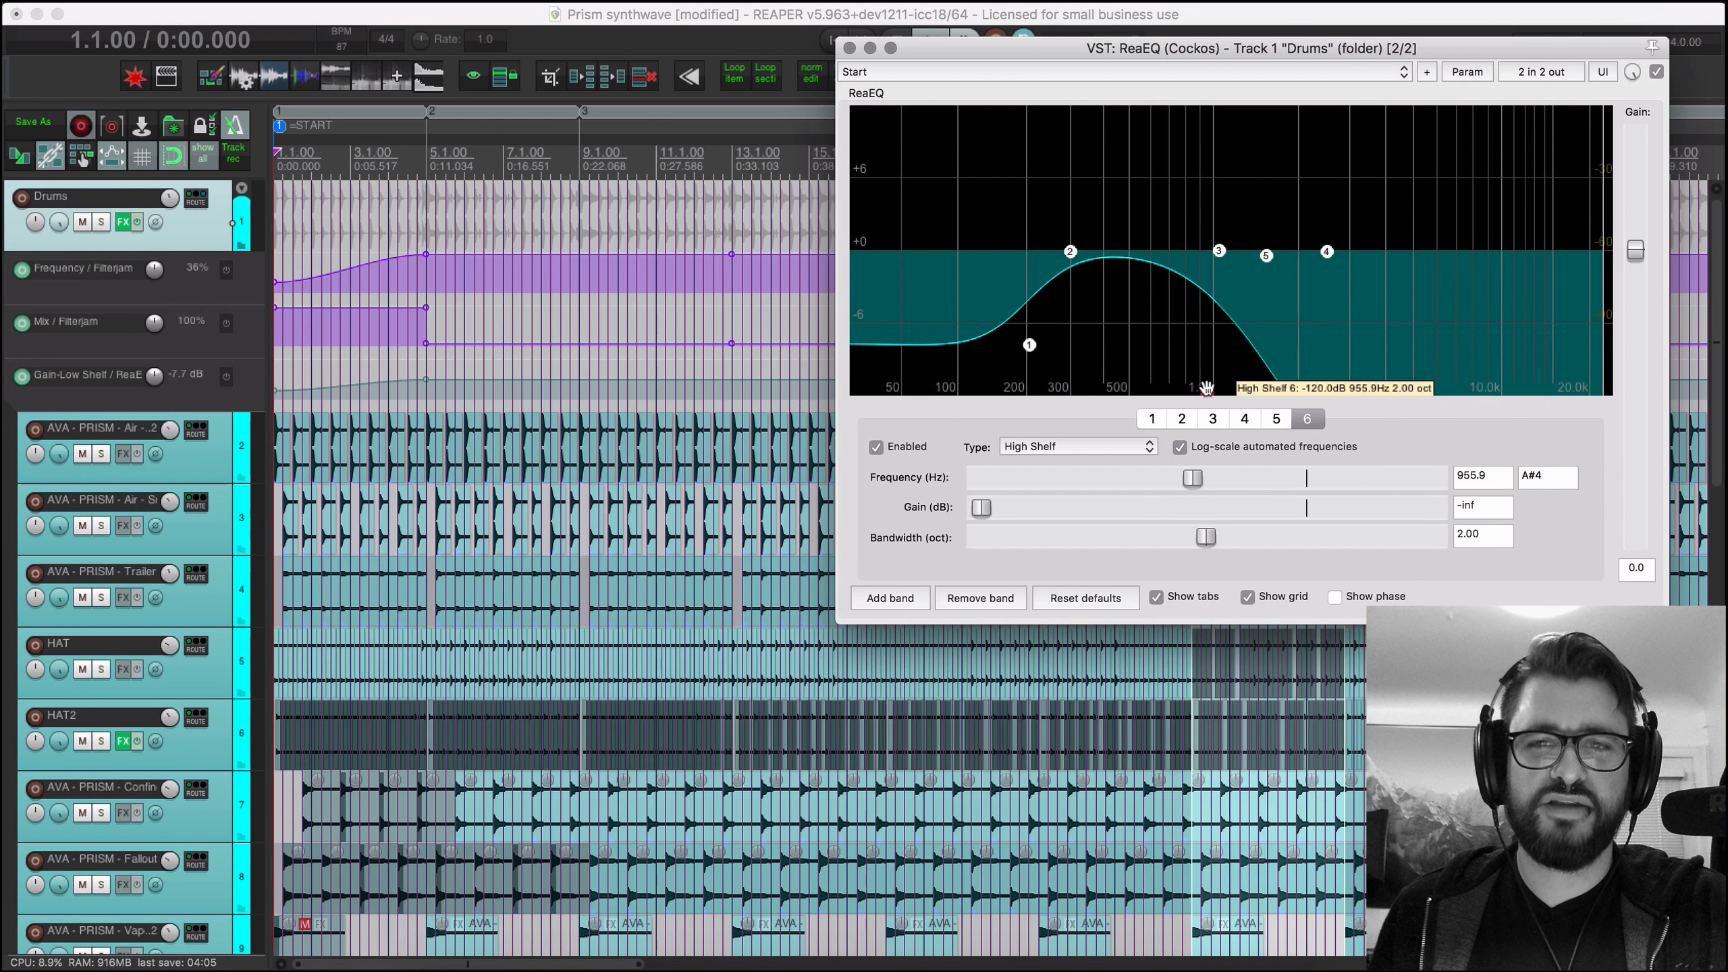
{"action": "left_click_drag", "start_coordinate": [1206, 388], "coordinate": [1725, 428]}
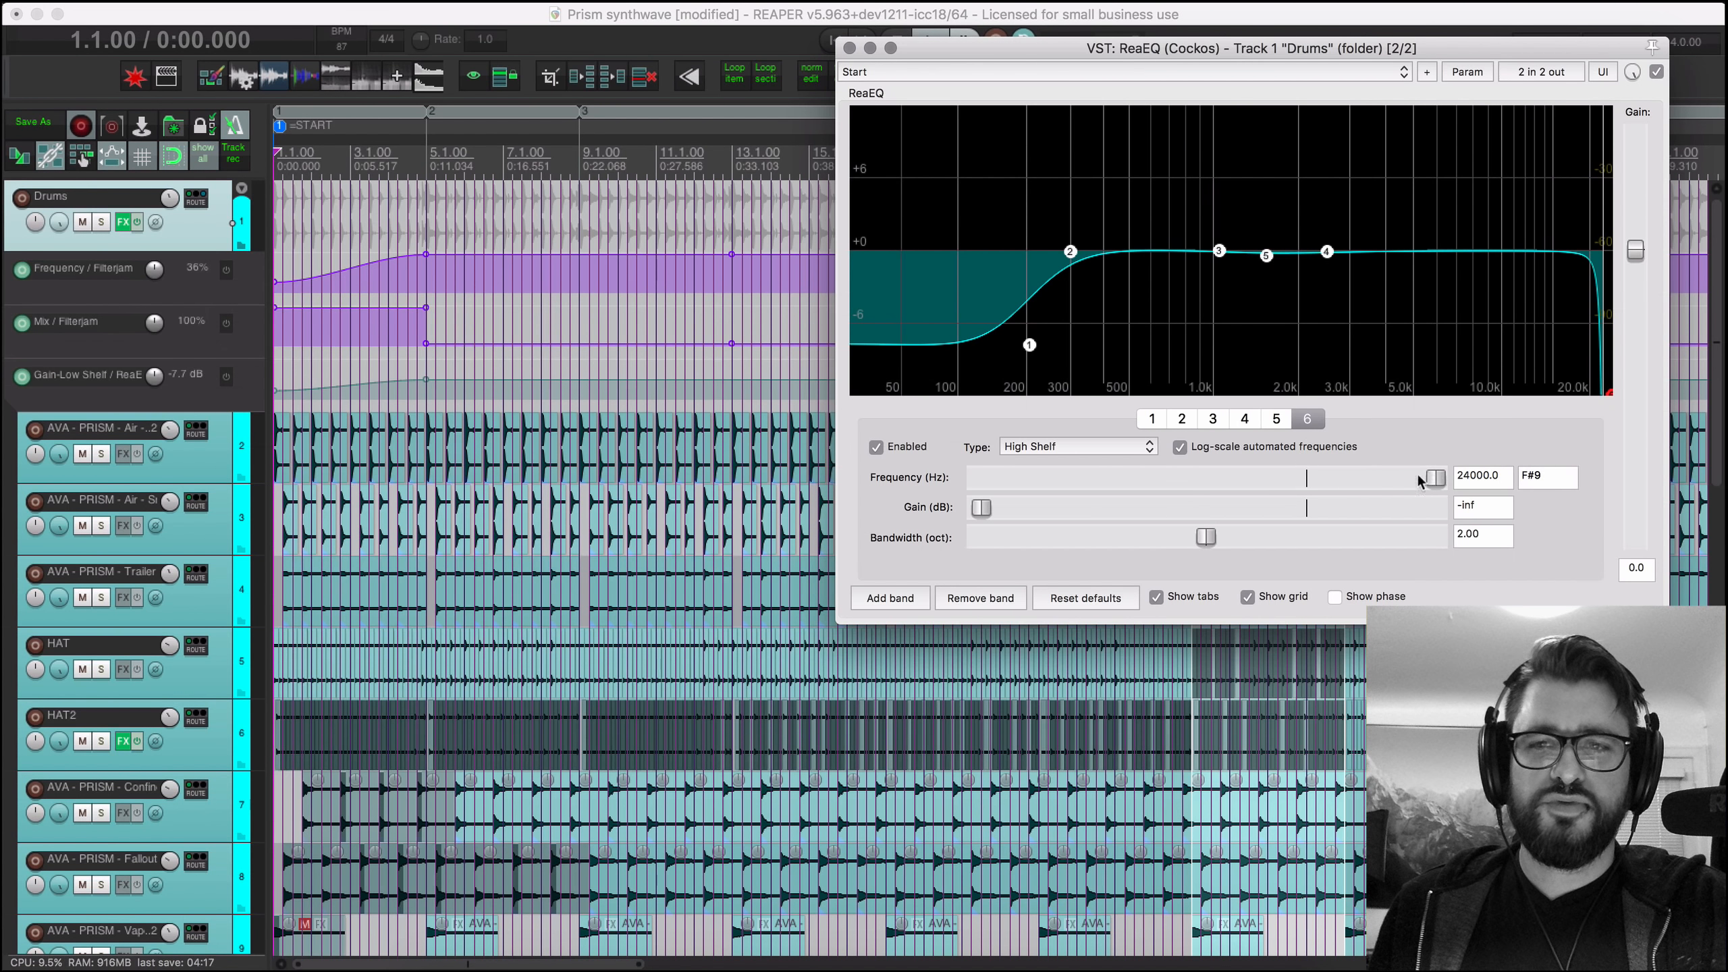
{"action": "left_click", "coordinate": [243, 16]}
{"action": "key", "text": "e"}
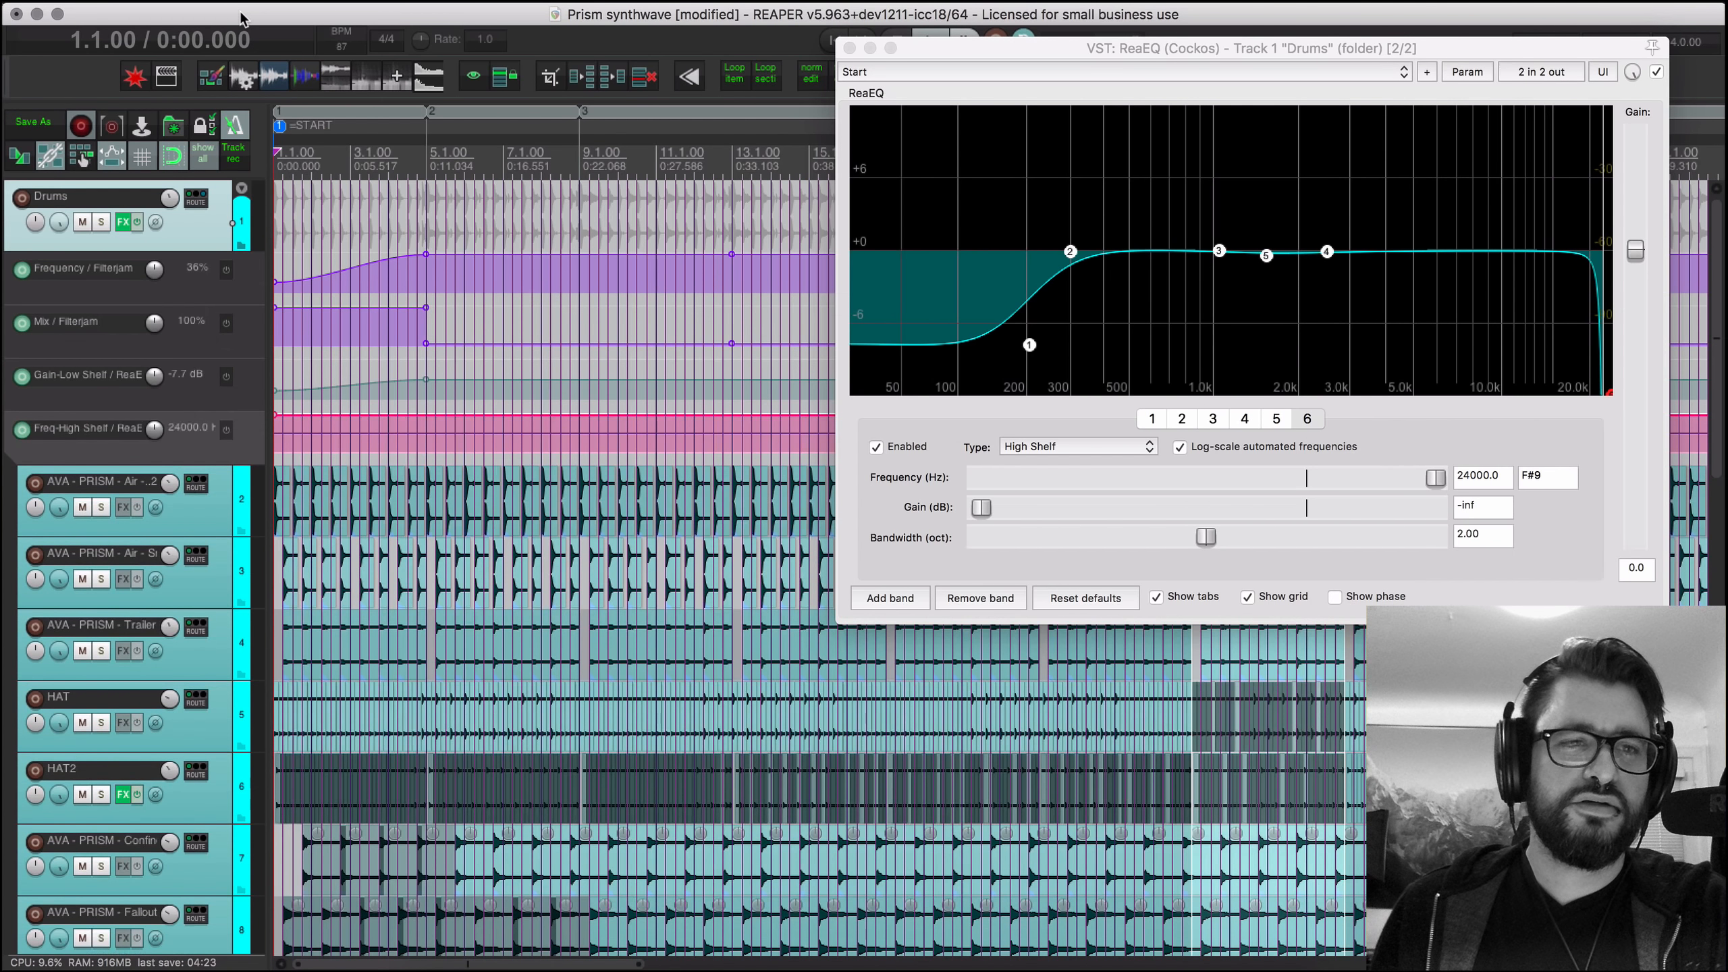
Step: Look up the action for showing the last touched FX parameter's track envelope by its shortcut, and close the action list
{"action": "key", "text": "shift+slash"}
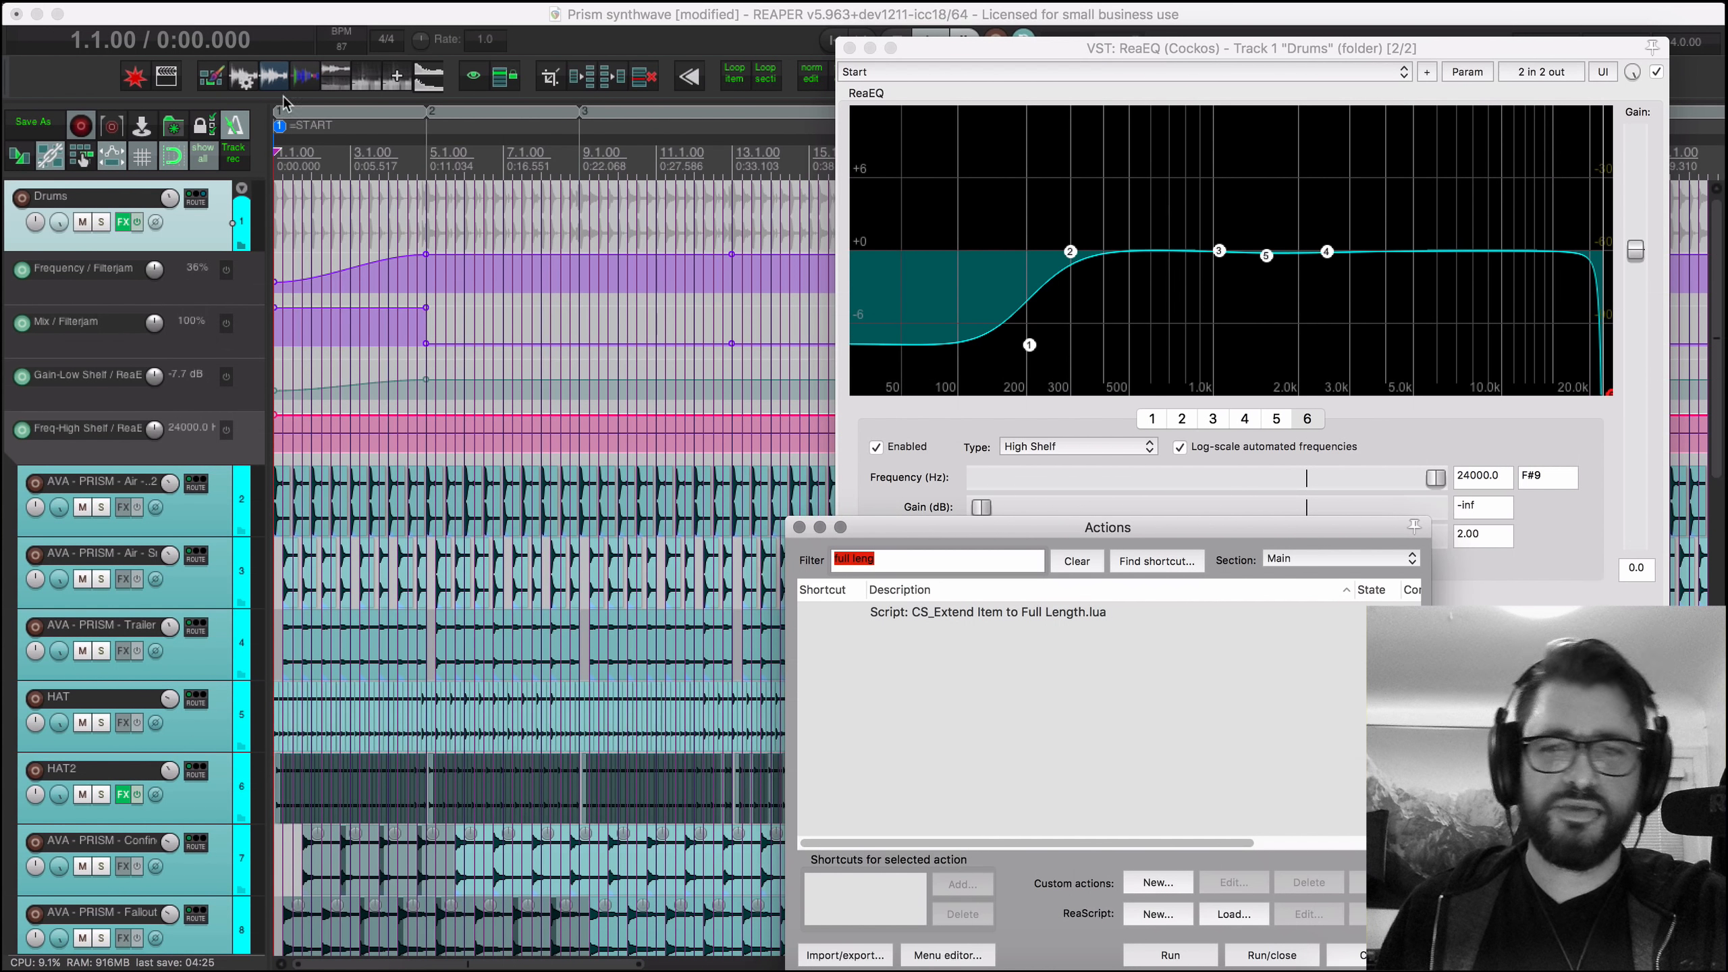
{"action": "left_click", "coordinate": [1157, 561]}
{"action": "key", "text": "minus"}
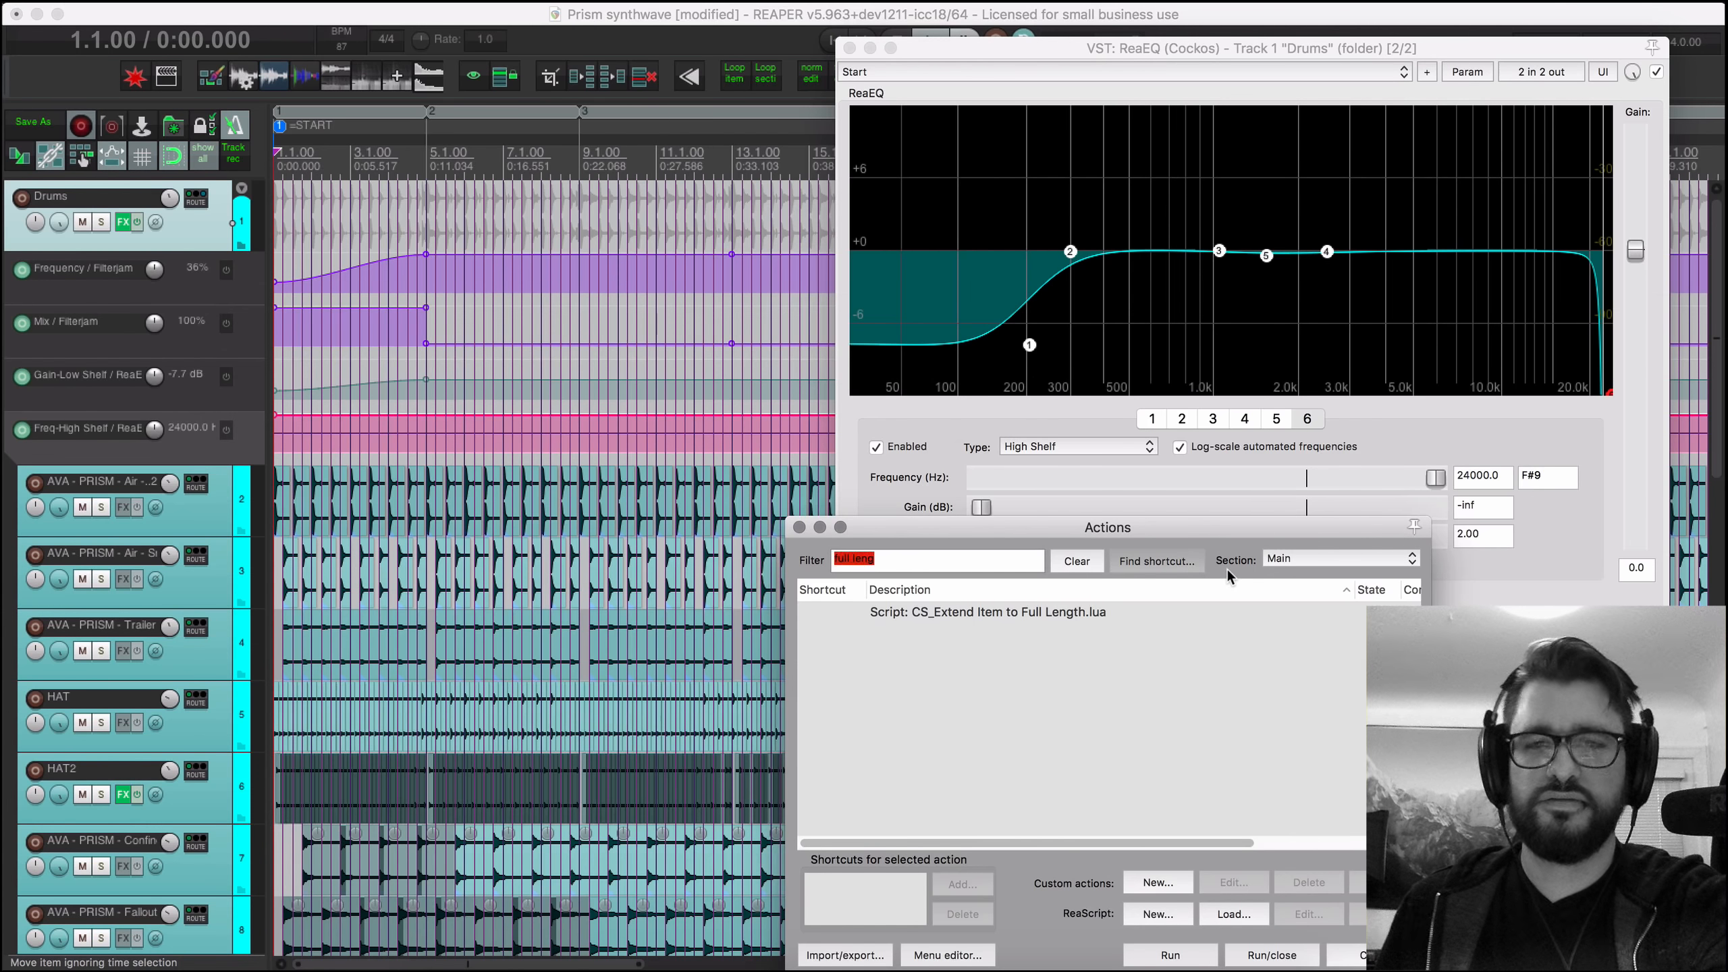
{"action": "left_click", "coordinate": [980, 824]}
{"action": "scroll", "coordinate": [986, 796], "scroll_direction": "down", "scroll_amount": 4}
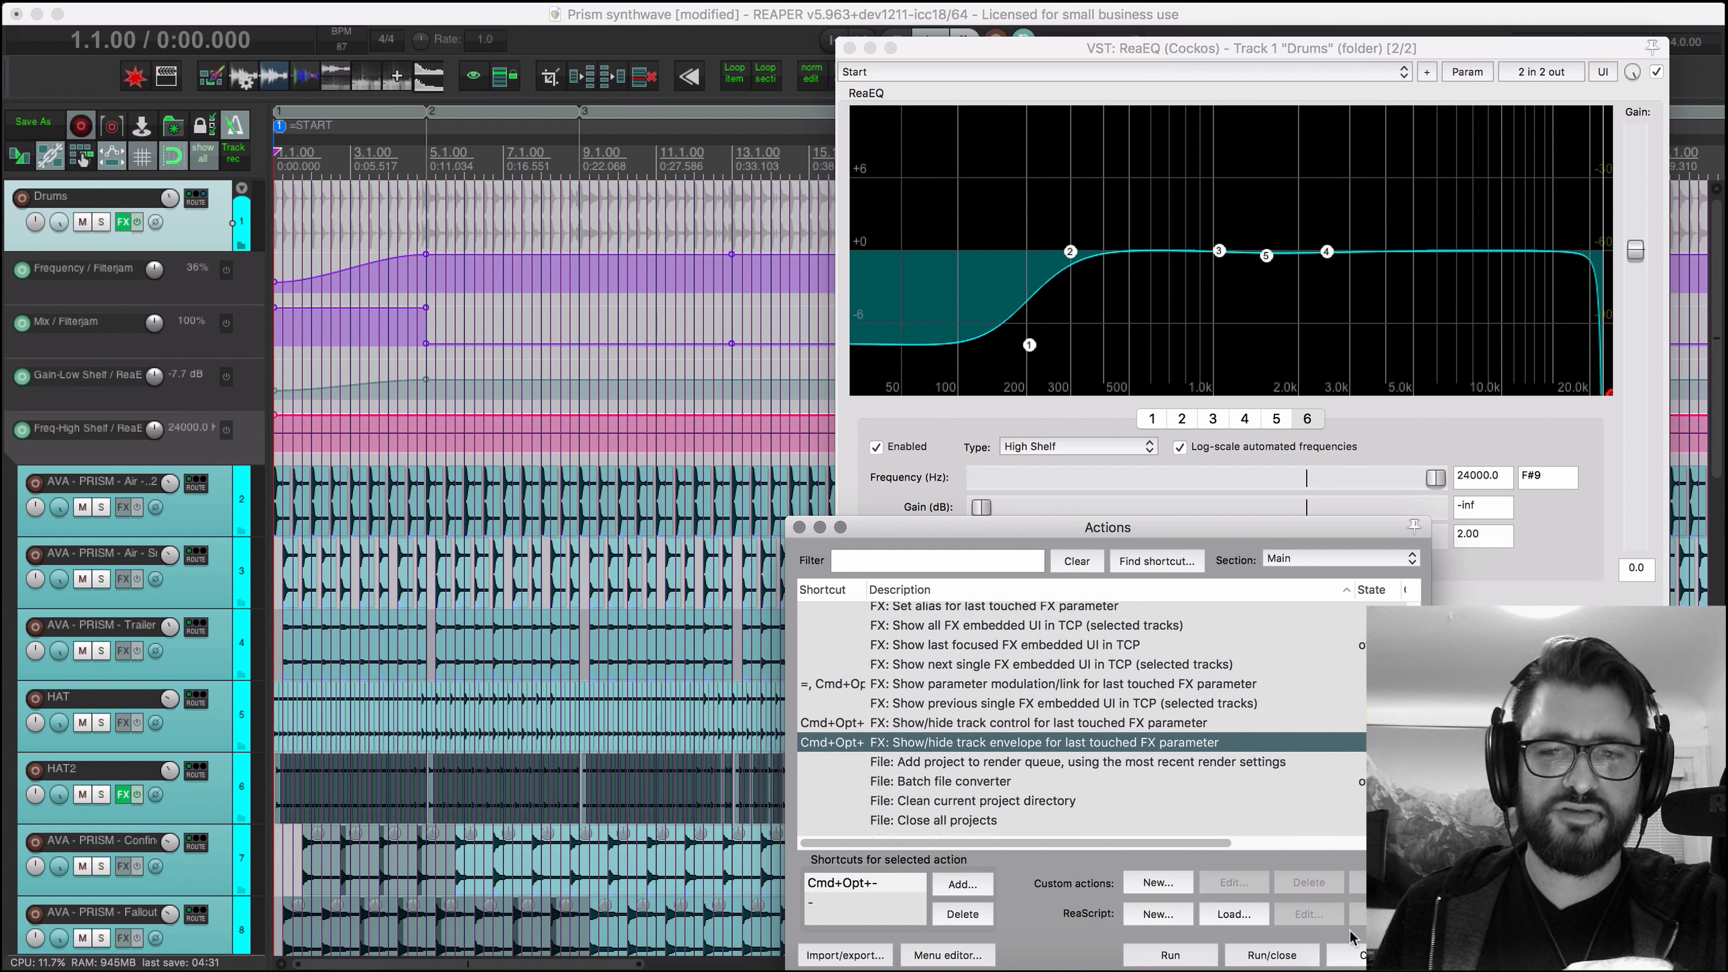
{"action": "left_click", "coordinate": [1375, 955]}
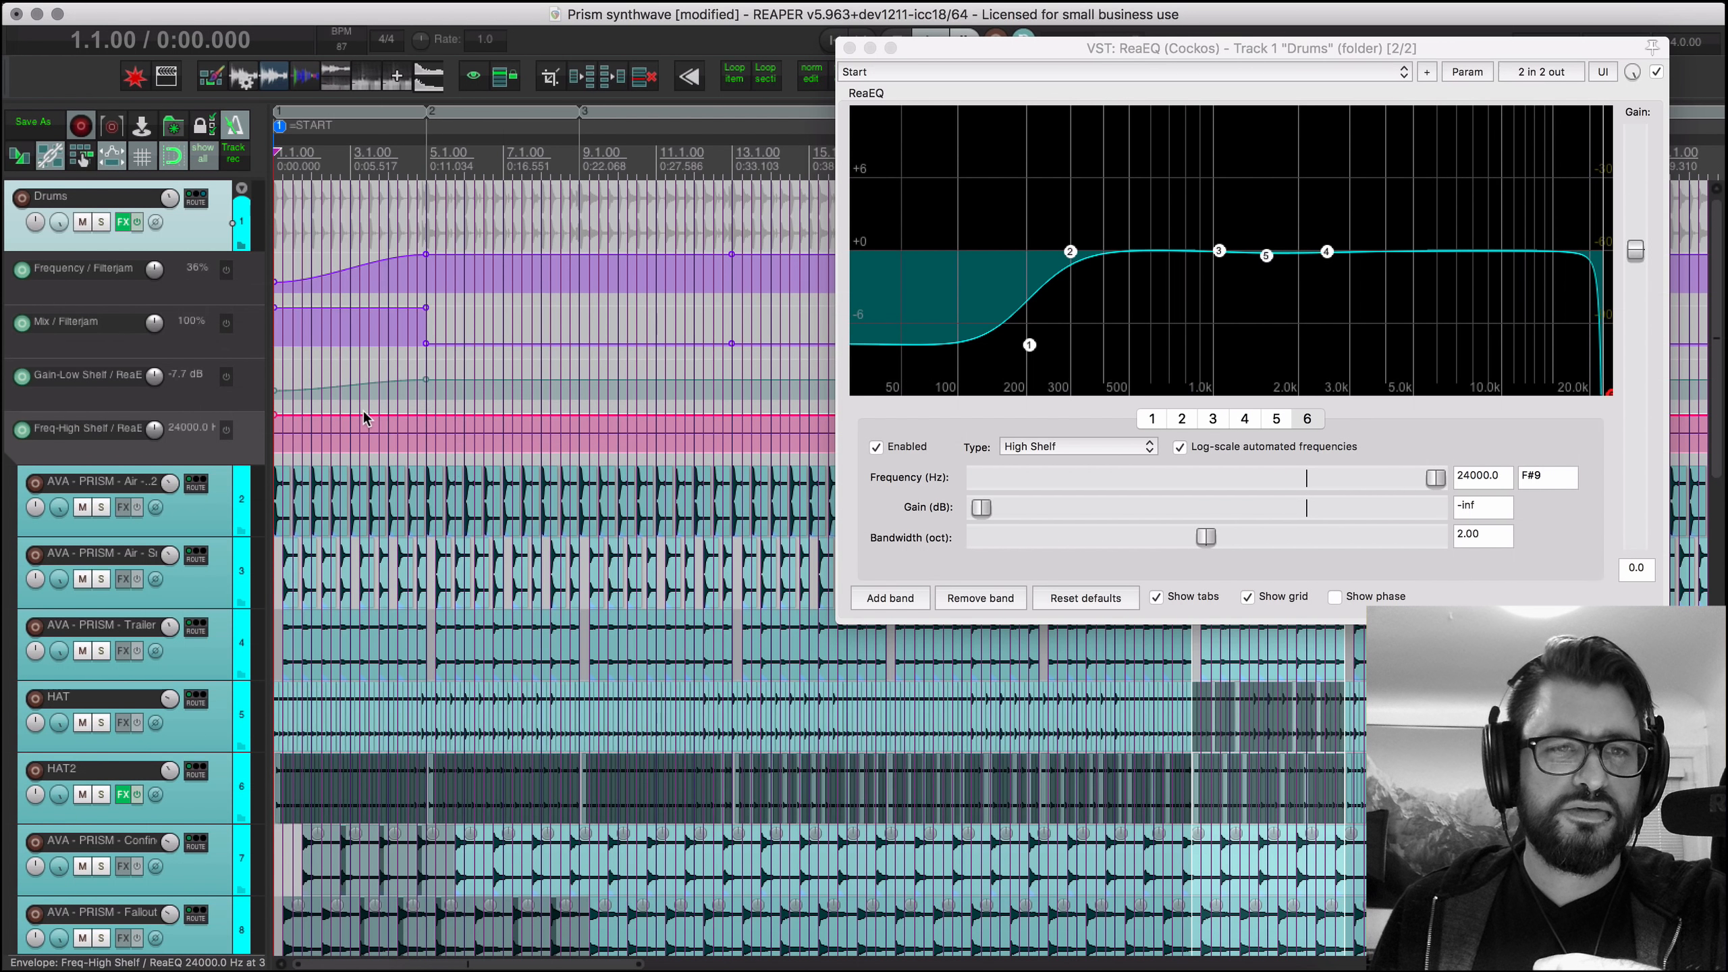
Step: Add a Freq-High Shelf envelope point at bar 5, lower the starting point to 993.5 Hz, and play back the sweep
{"action": "left_click", "coordinate": [425, 414]}
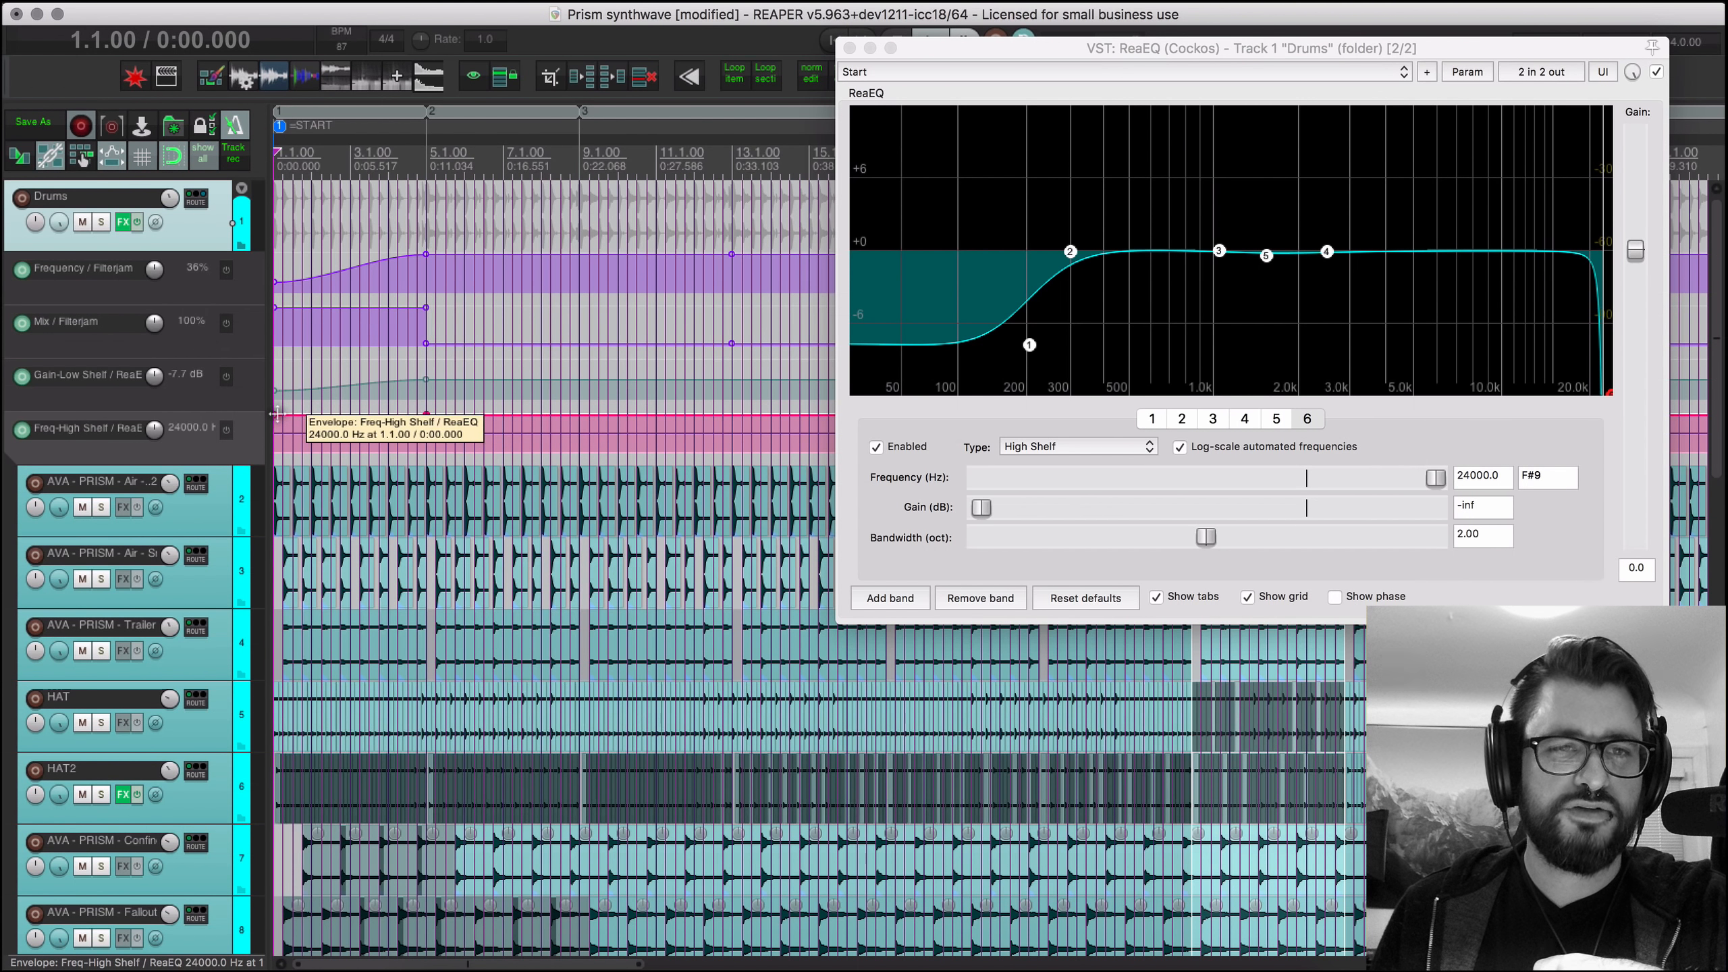
{"action": "left_click_drag", "start_coordinate": [278, 414], "coordinate": [266, 523]}
{"action": "scroll", "coordinate": [352, 462], "scroll_direction": "up", "scroll_amount": 3}
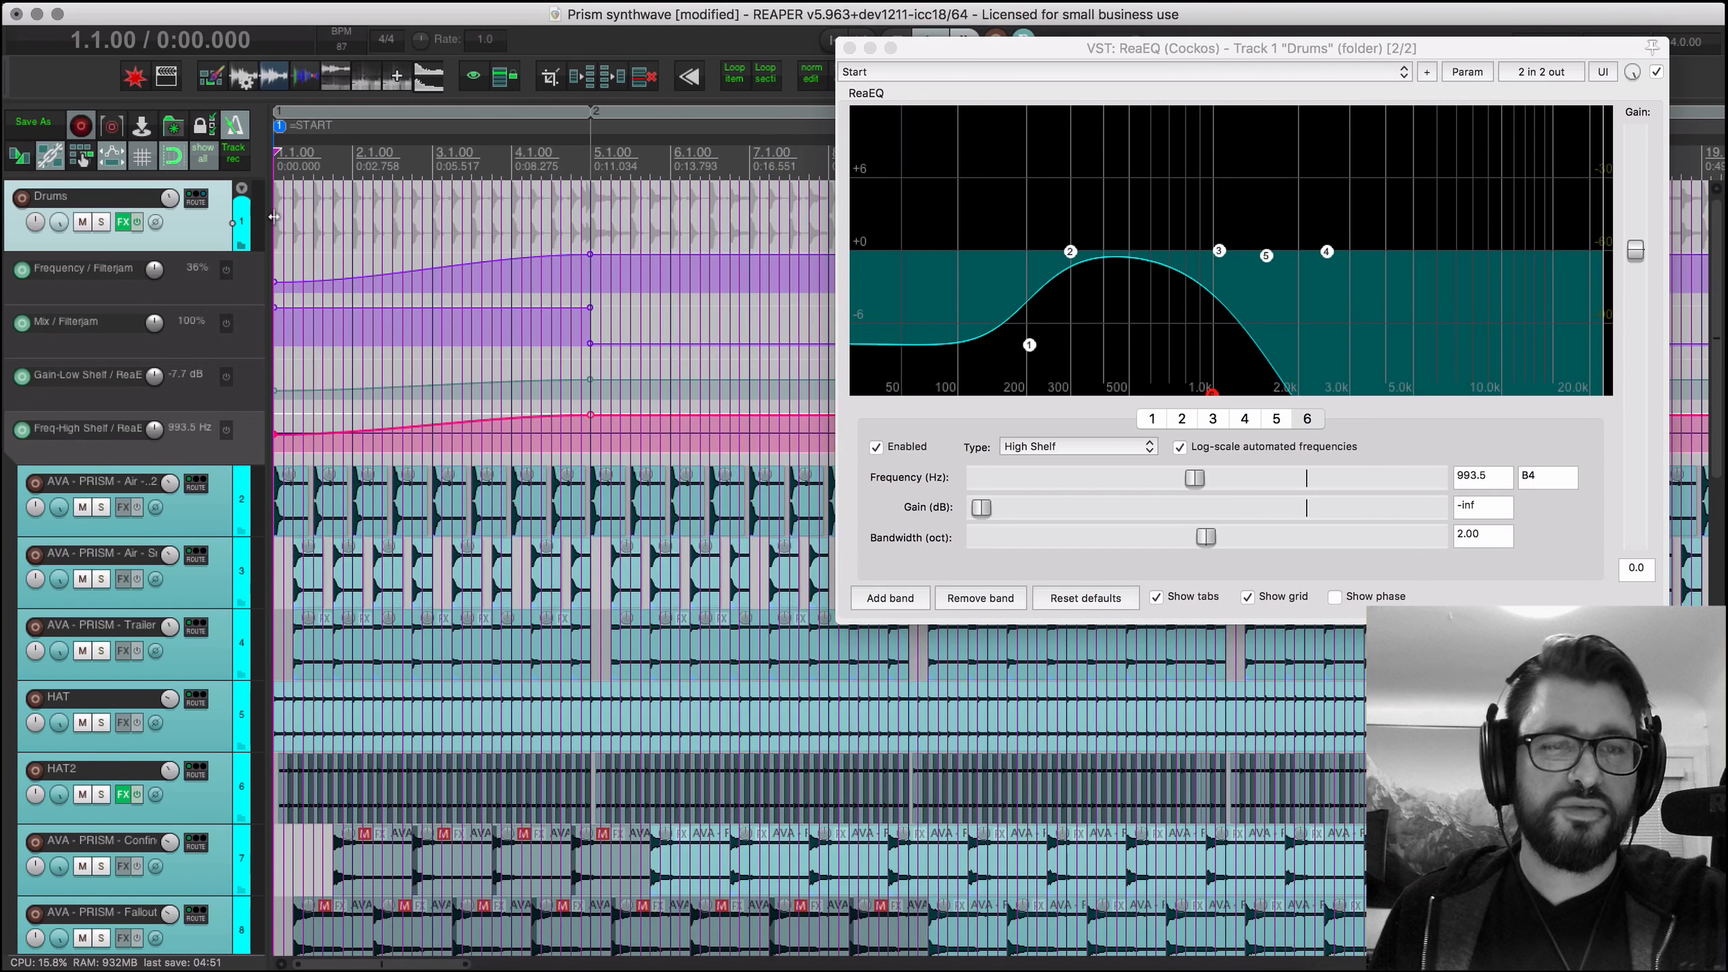
{"action": "key", "text": "space"}
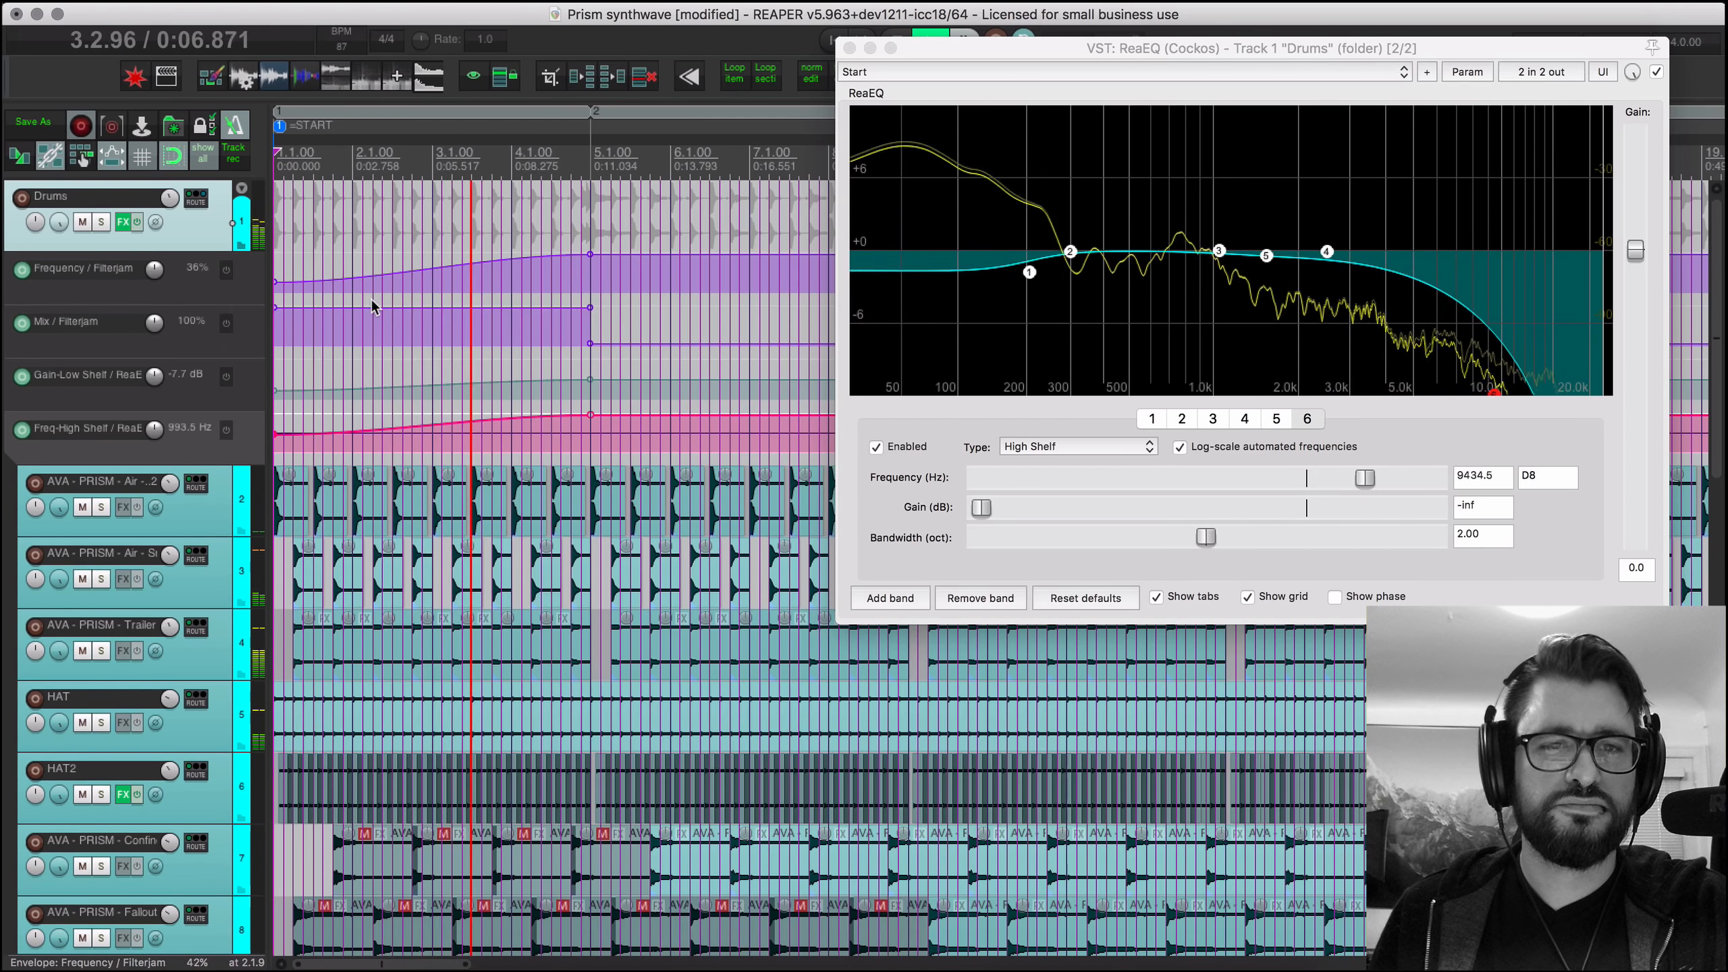
{"action": "key", "text": "space"}
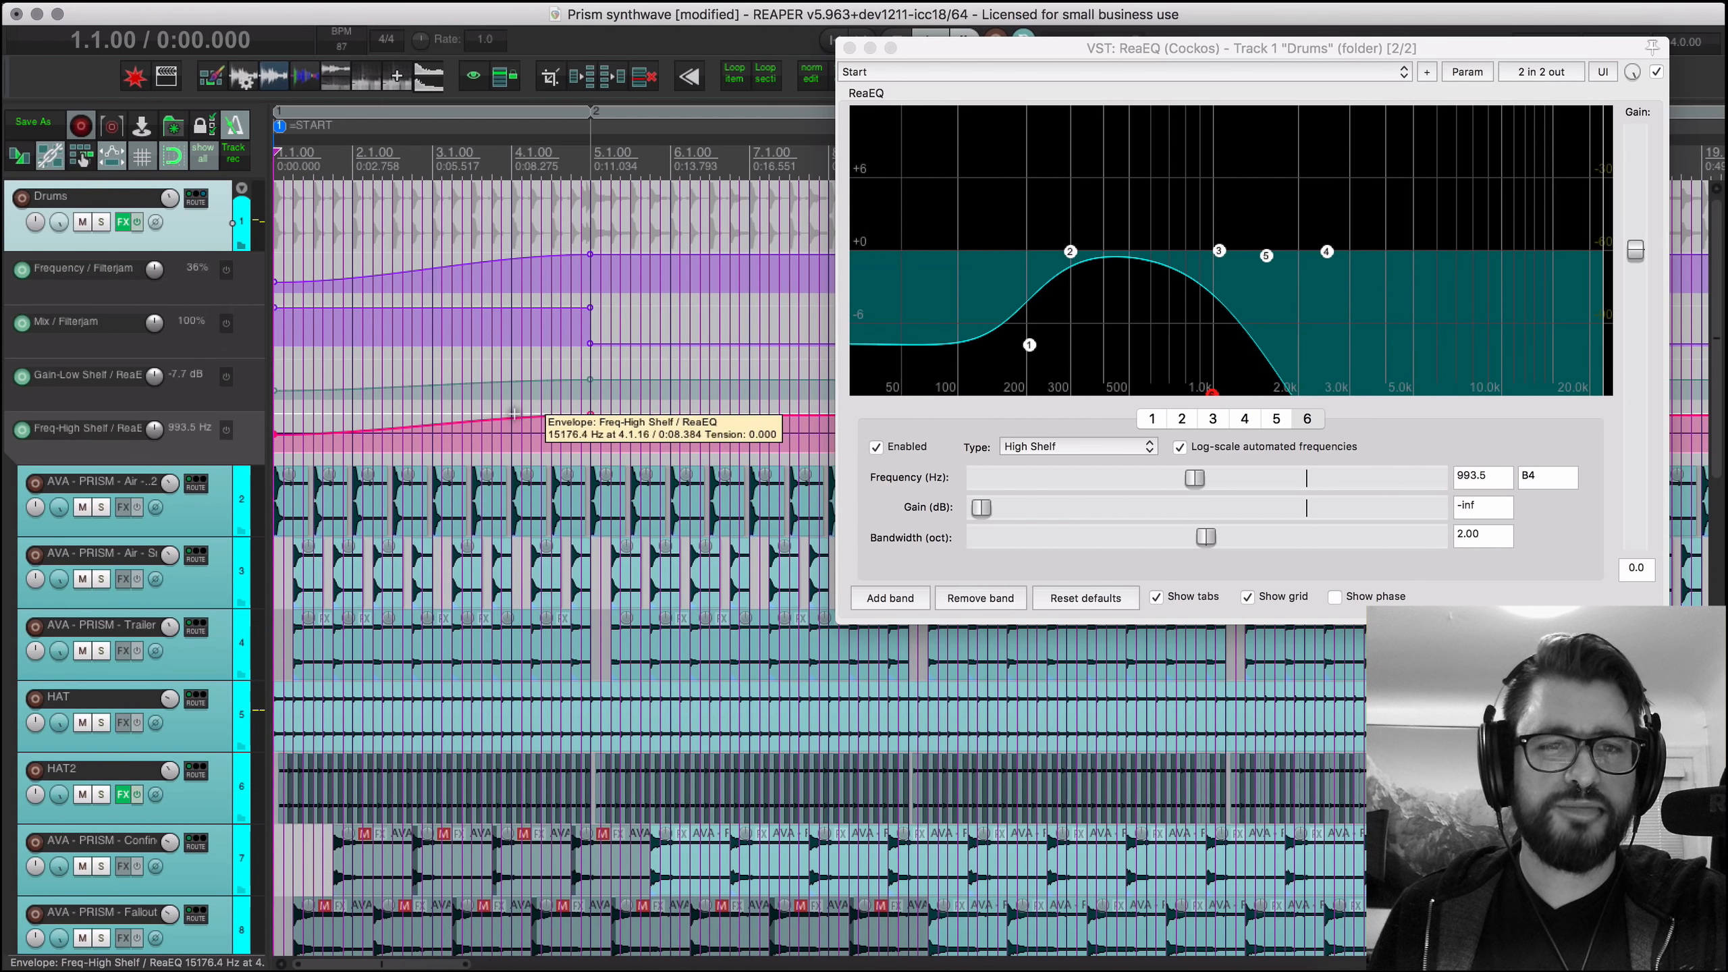
Step: Add a Freq-High Shelf envelope point at 4.4.00 at about 1380 Hz, audition the late sweep, and close the Drums ReaEQ
{"action": "left_click_drag", "start_coordinate": [513, 413], "coordinate": [569, 494]}
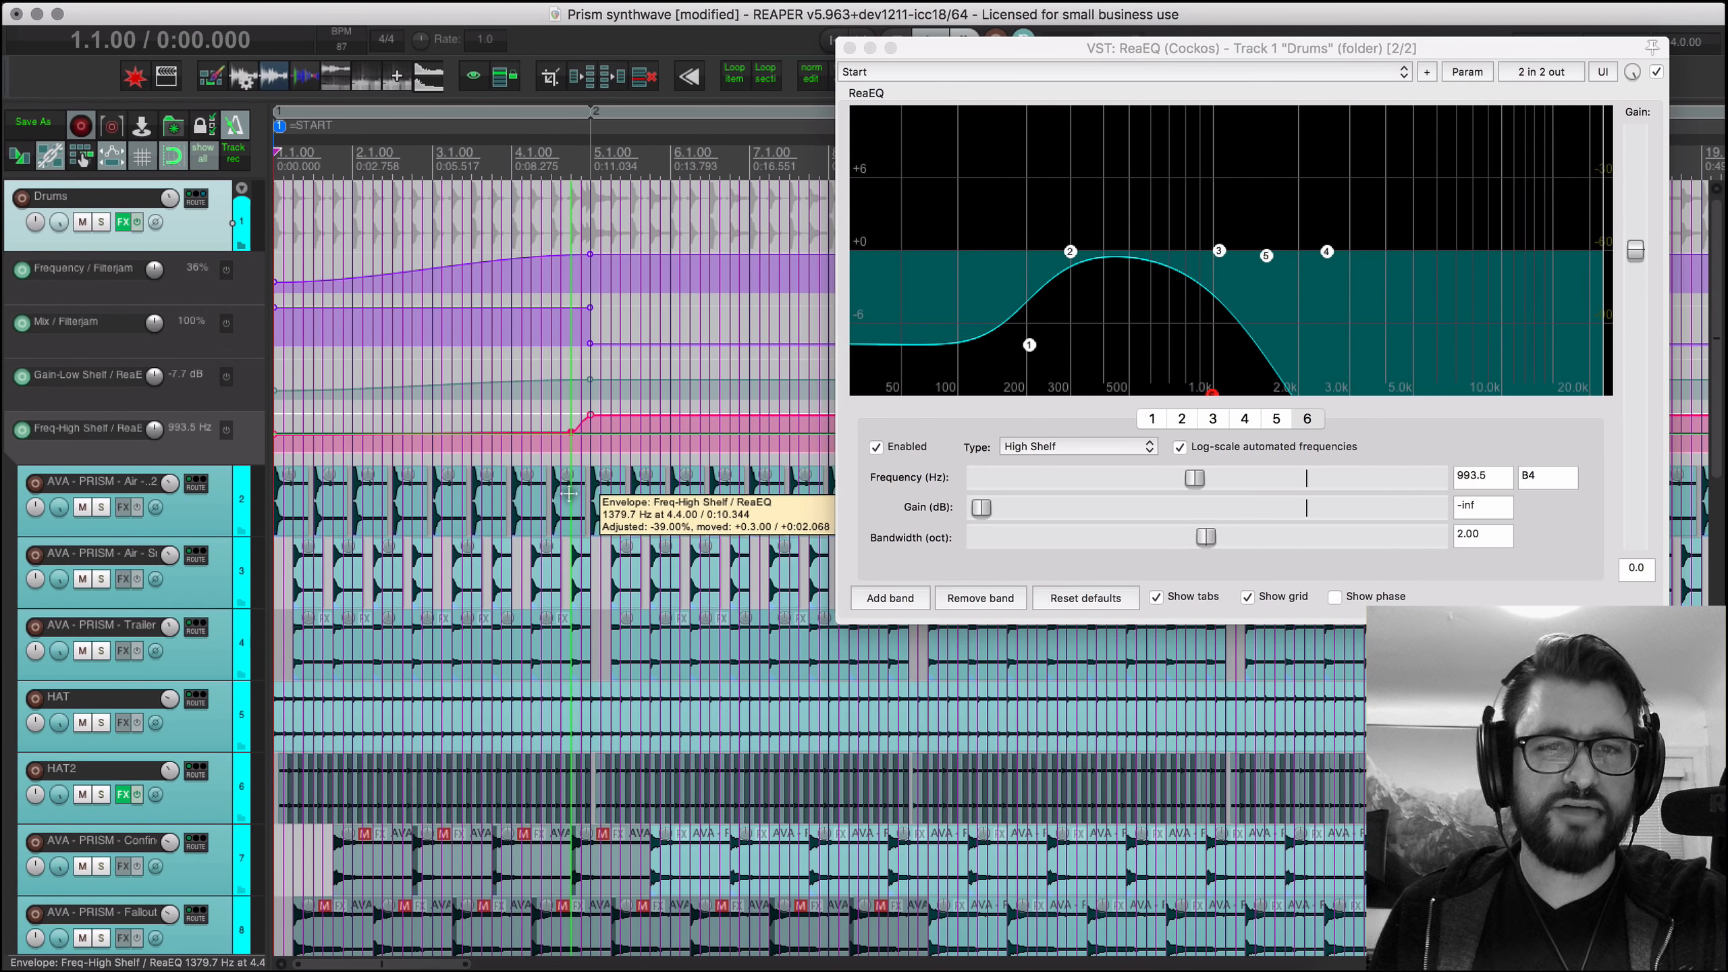
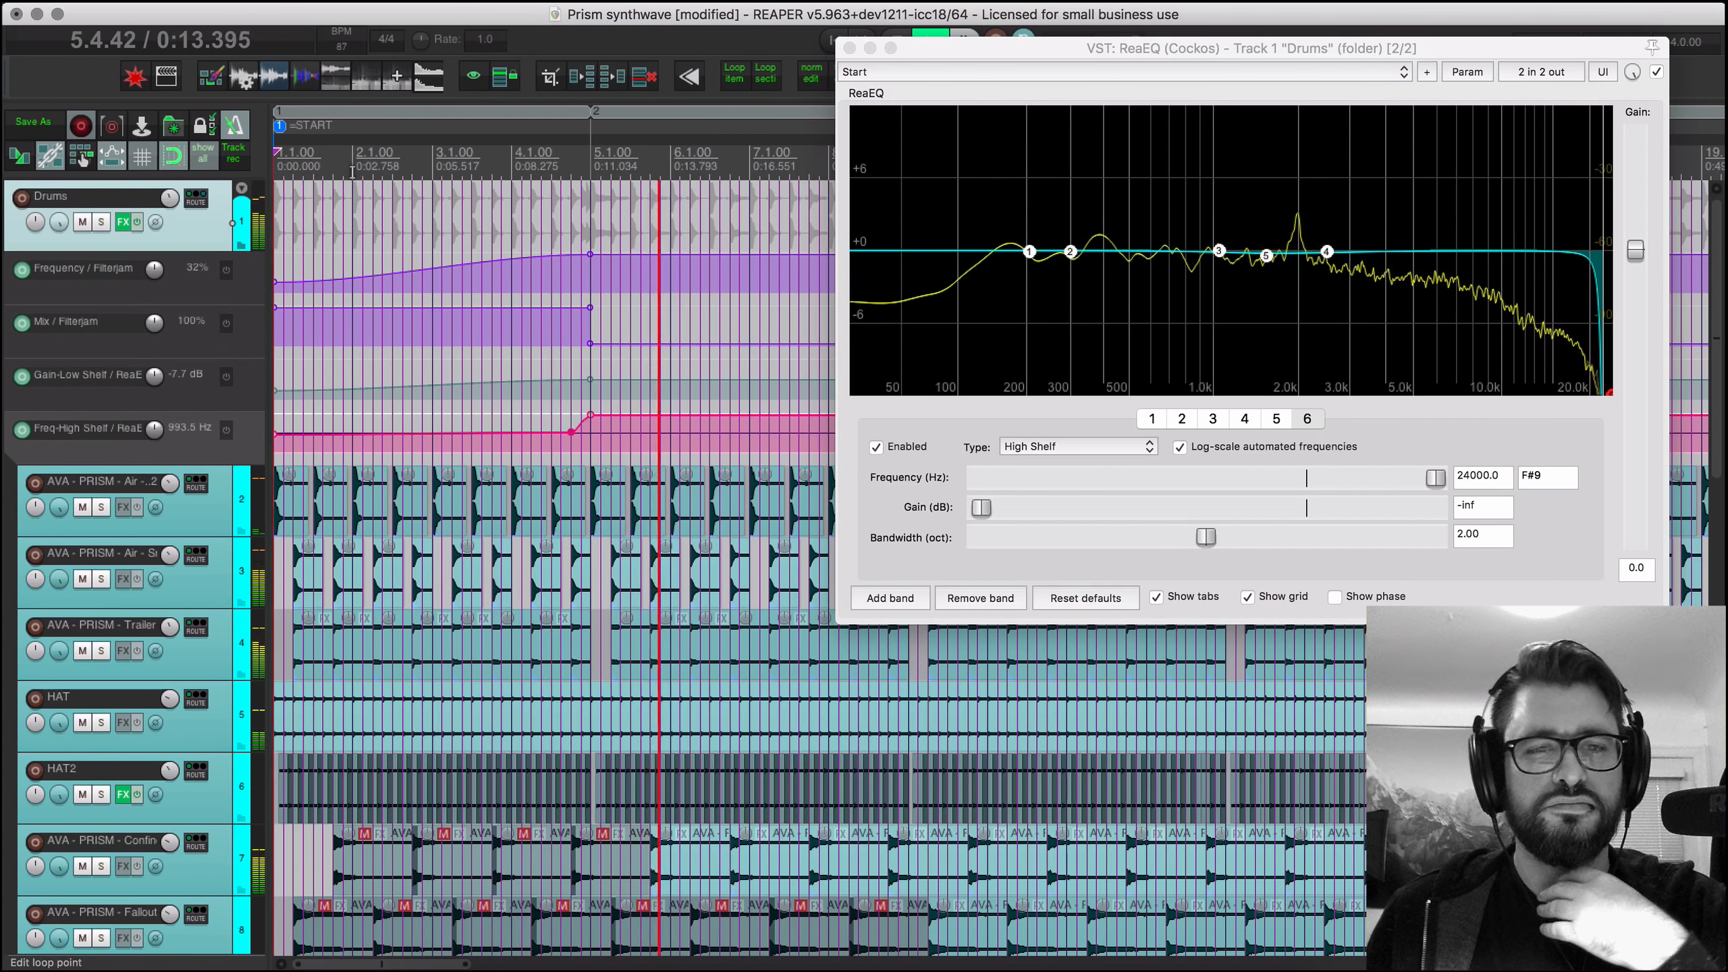
{"action": "scroll", "coordinate": [712, 105], "scroll_direction": "right", "scroll_amount": 3}
{"action": "scroll", "coordinate": [711, 105], "scroll_direction": "left", "scroll_amount": 3}
{"action": "key", "text": "space"}
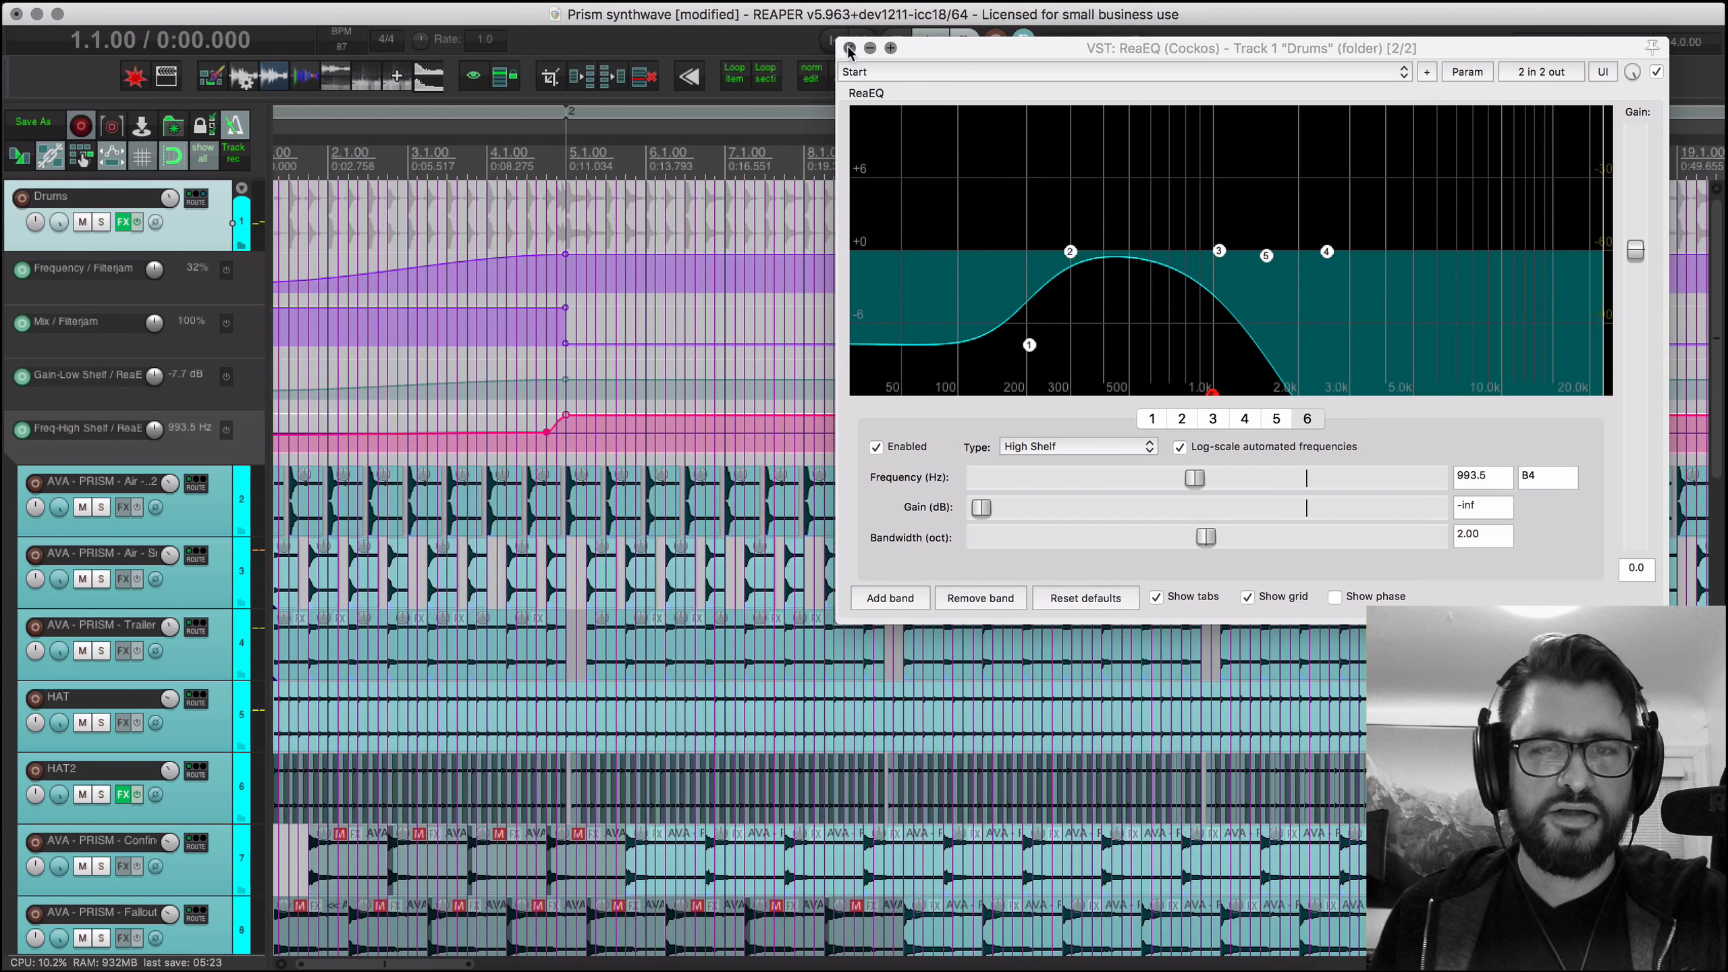
{"action": "left_click", "coordinate": [850, 49]}
{"action": "scroll", "coordinate": [648, 432], "scroll_direction": "down", "scroll_amount": 8}
{"action": "scroll", "coordinate": [592, 558], "scroll_direction": "down", "scroll_amount": 4}
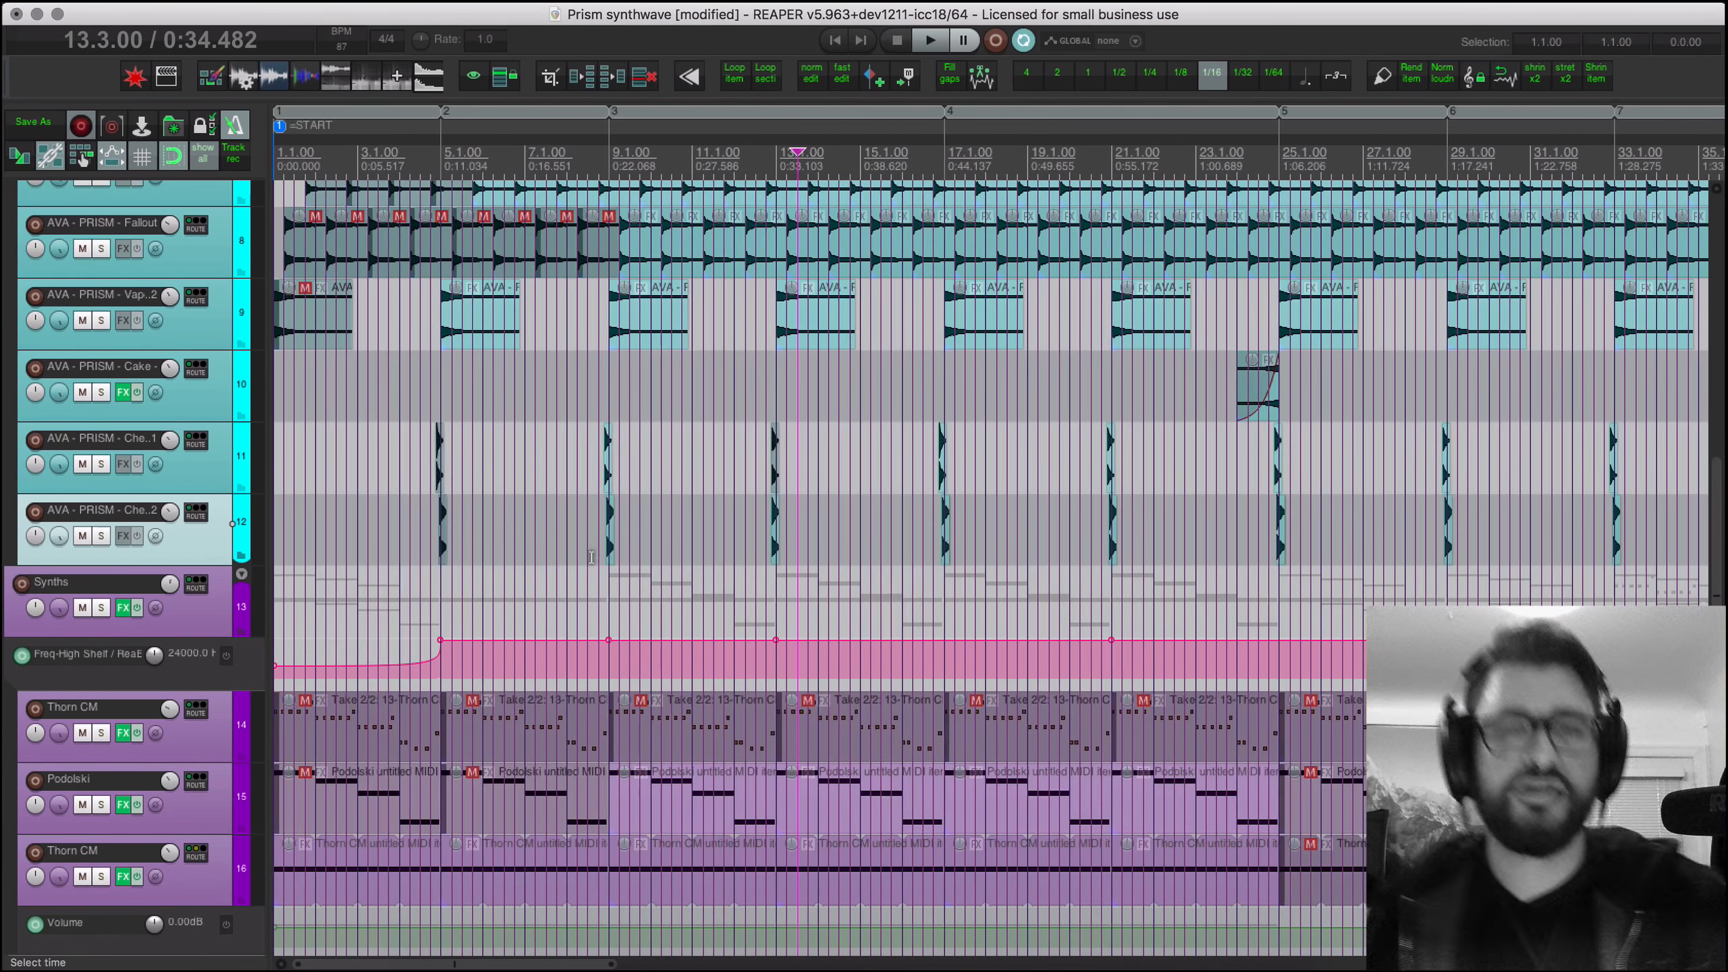
{"action": "scroll", "coordinate": [591, 557], "scroll_direction": "right", "scroll_amount": 3}
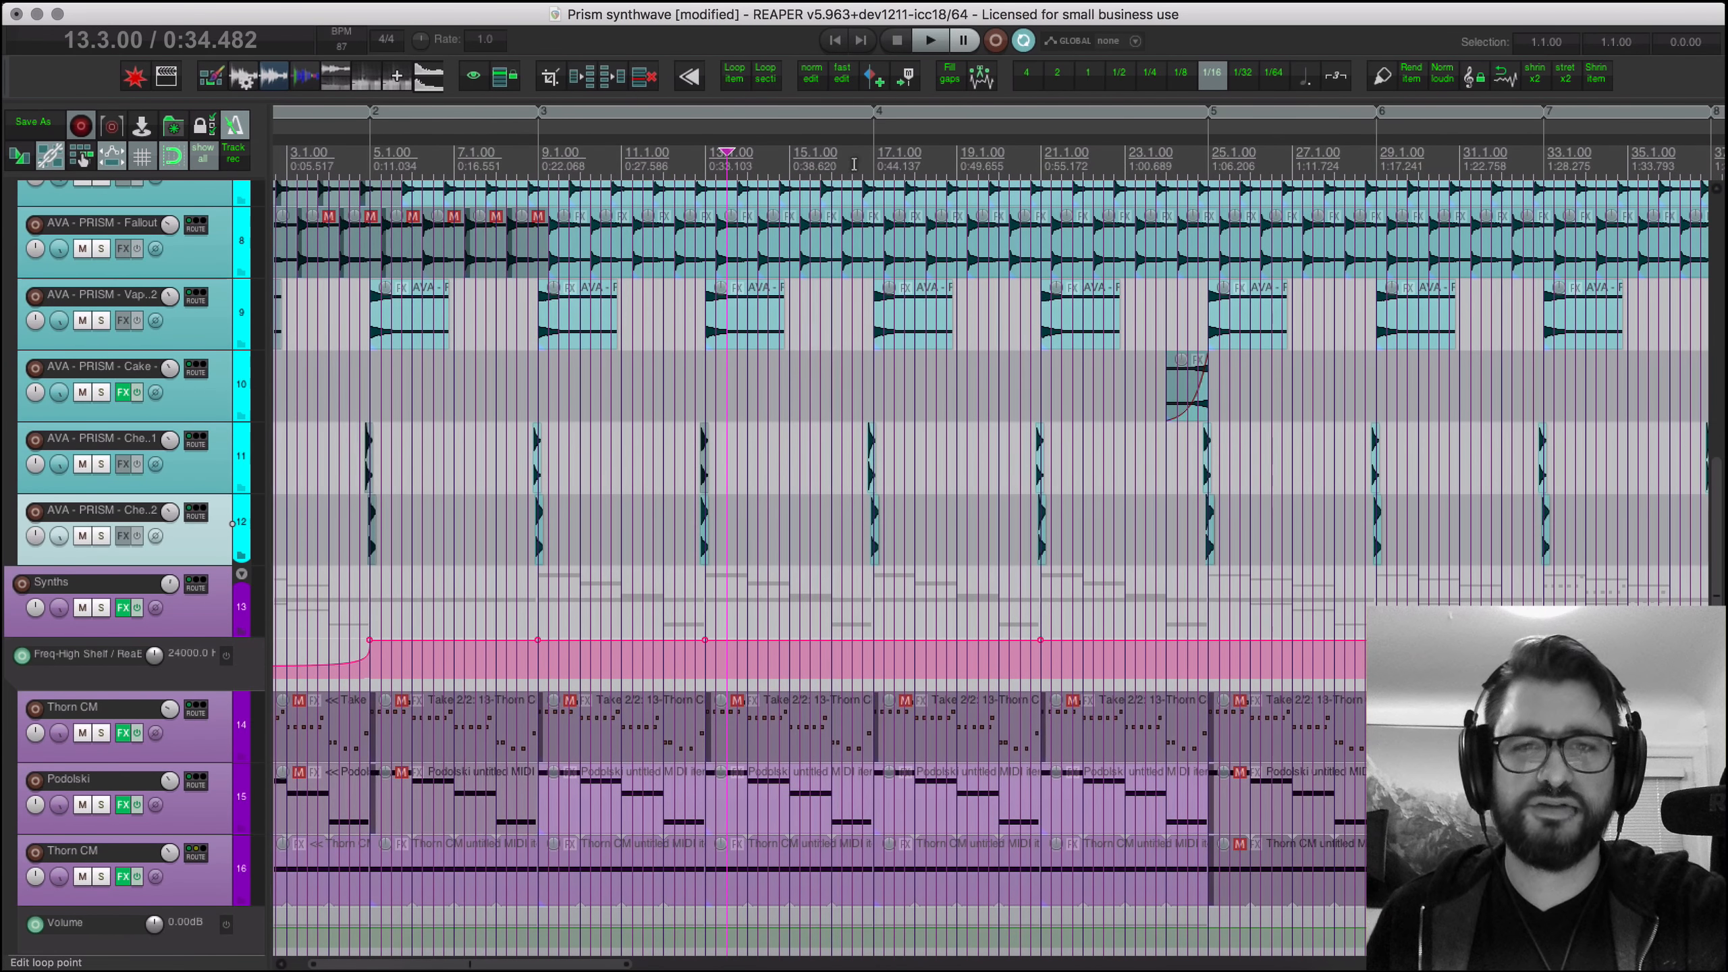
{"action": "left_click_drag", "start_coordinate": [1132, 154], "coordinate": [695, 154]}
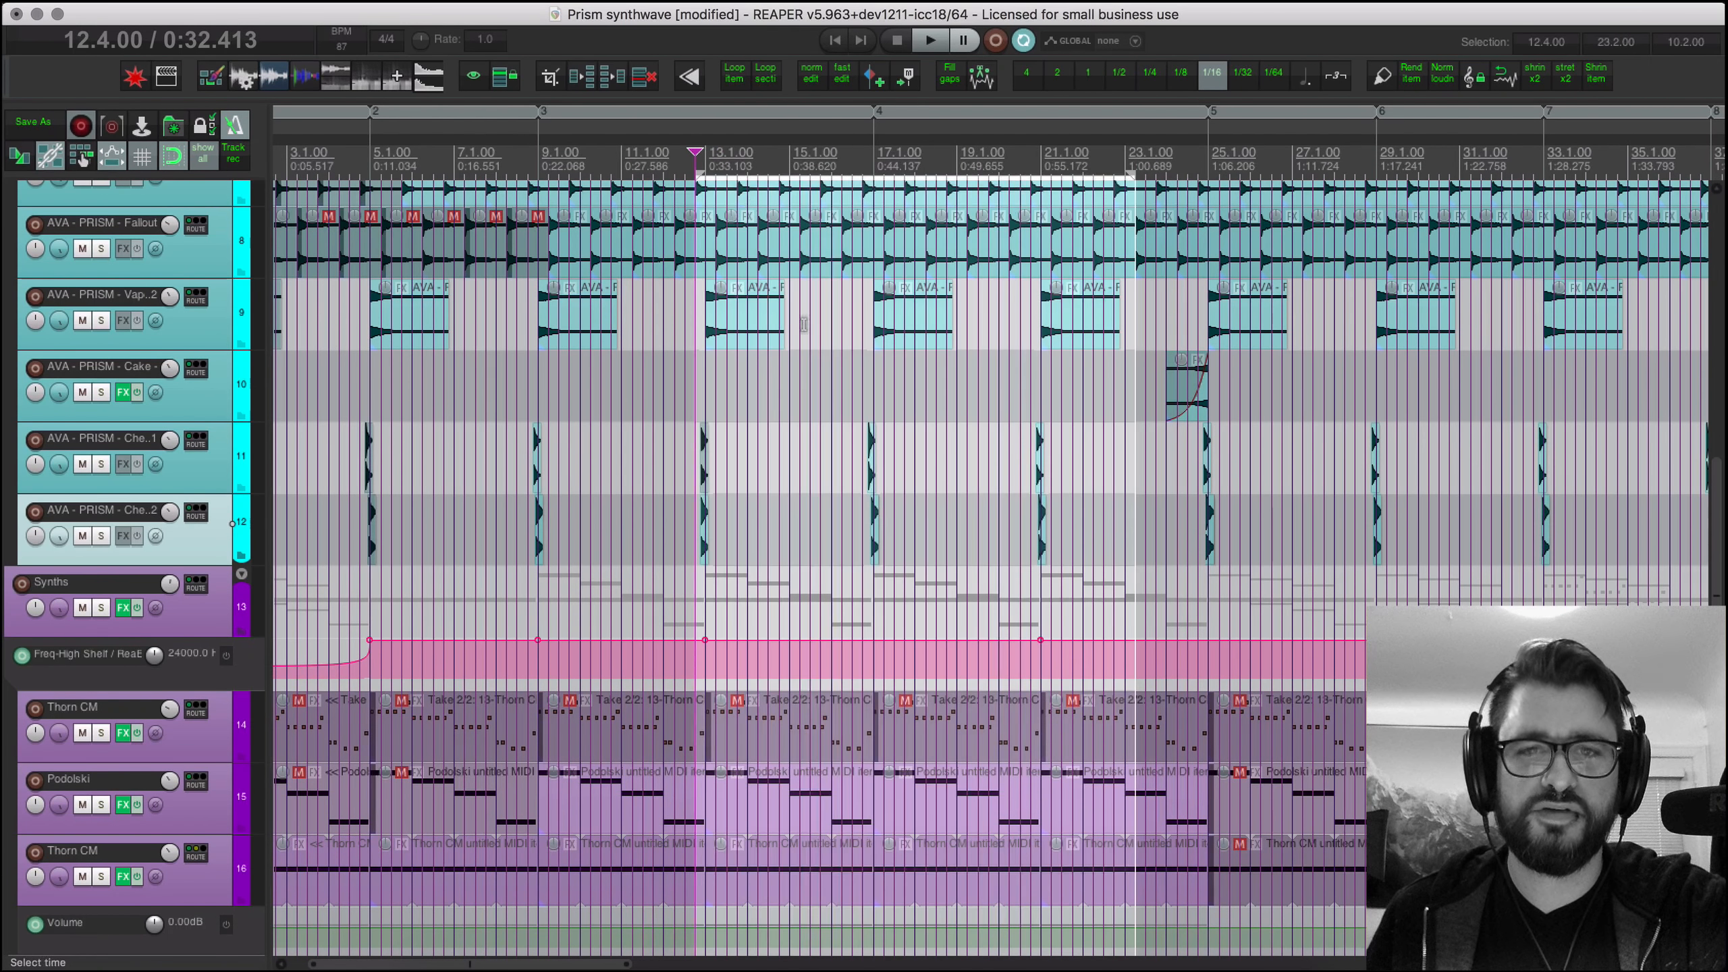
{"action": "scroll", "coordinate": [497, 515], "scroll_direction": "down", "scroll_amount": 5}
{"action": "scroll", "coordinate": [497, 515], "scroll_direction": "left", "scroll_amount": 2}
{"action": "key", "text": "Escape"}
Step: Bring the Thorn CM bass on track 16 into view, position the edit cursor at bar 13, and open its Thorn CM plugin
{"action": "left_click", "coordinate": [913, 546]}
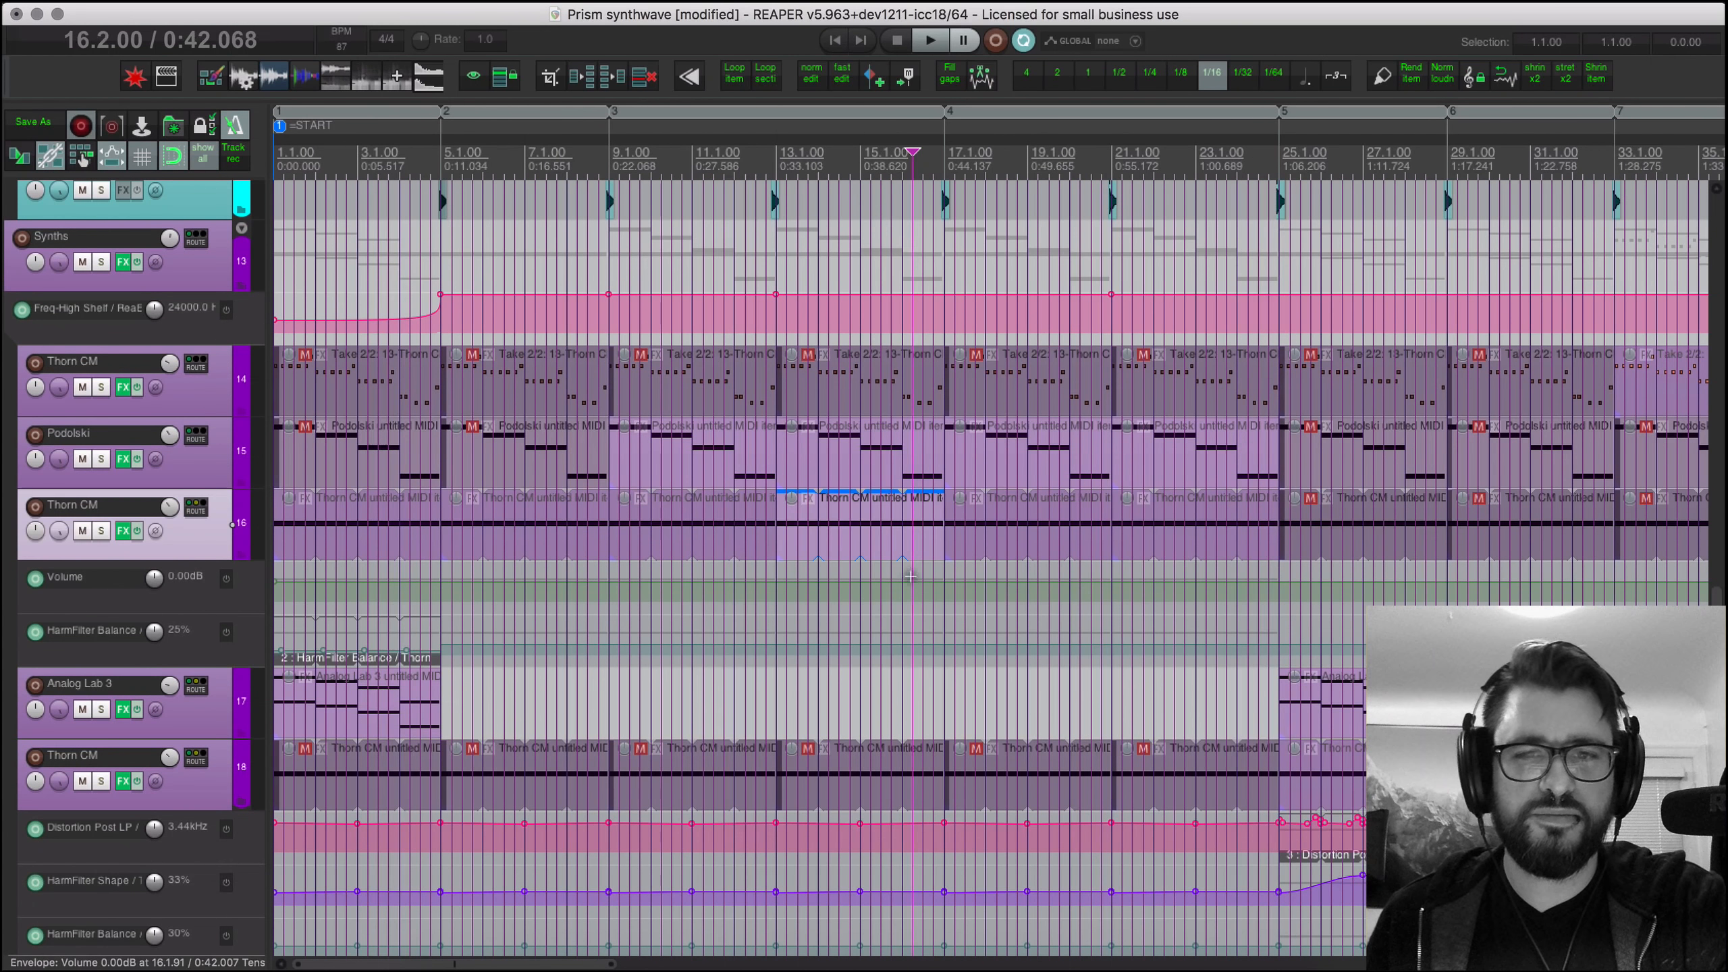
{"action": "scroll", "coordinate": [911, 576], "scroll_direction": "up", "scroll_amount": 4}
{"action": "scroll", "coordinate": [910, 575], "scroll_direction": "down", "scroll_amount": 1}
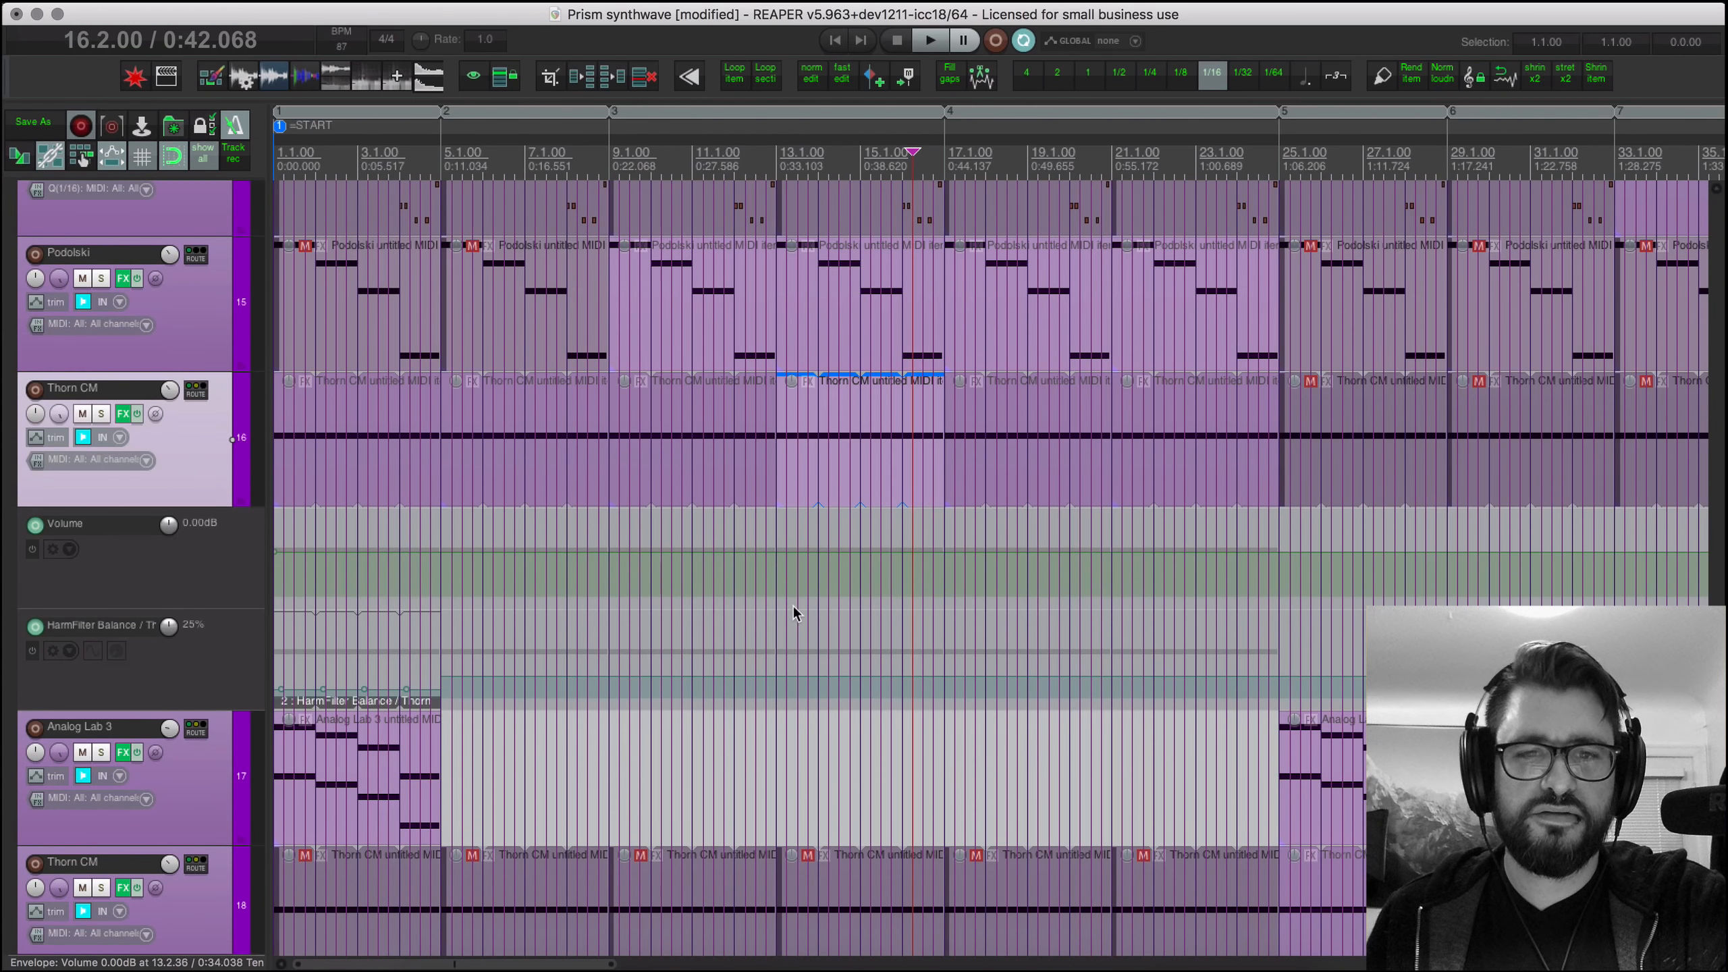
{"action": "left_click", "coordinate": [780, 695]}
{"action": "scroll", "coordinate": [779, 708], "scroll_direction": "right", "scroll_amount": 1}
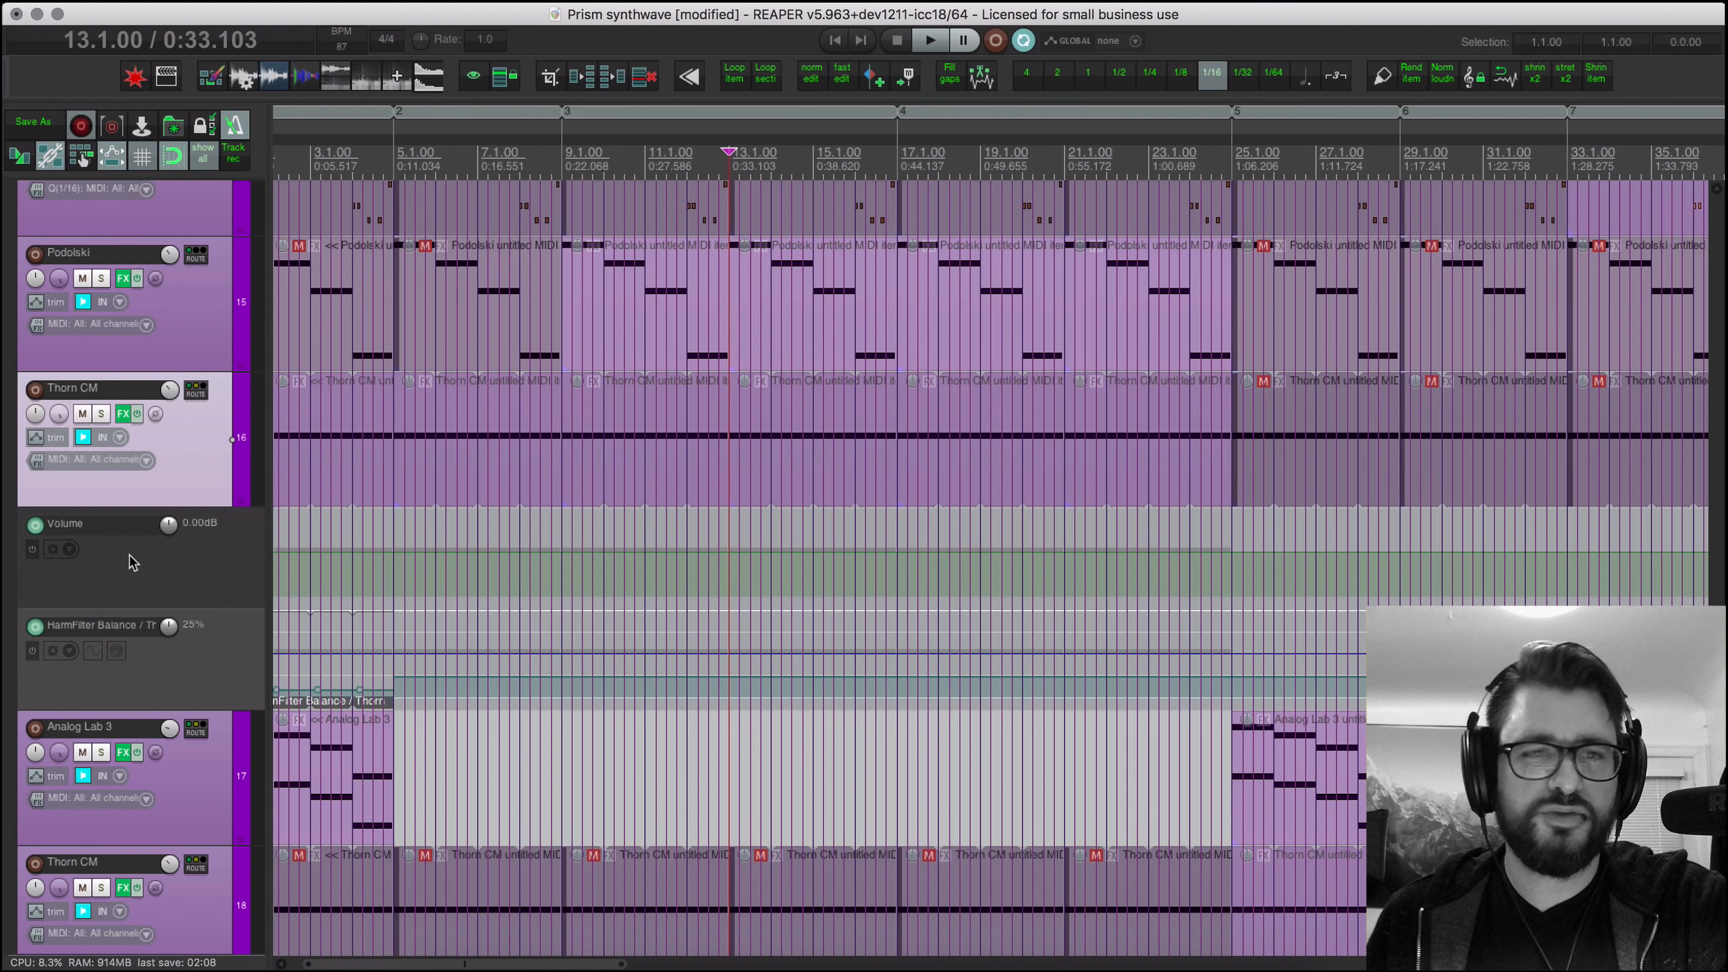
{"action": "right_click", "coordinate": [129, 415]}
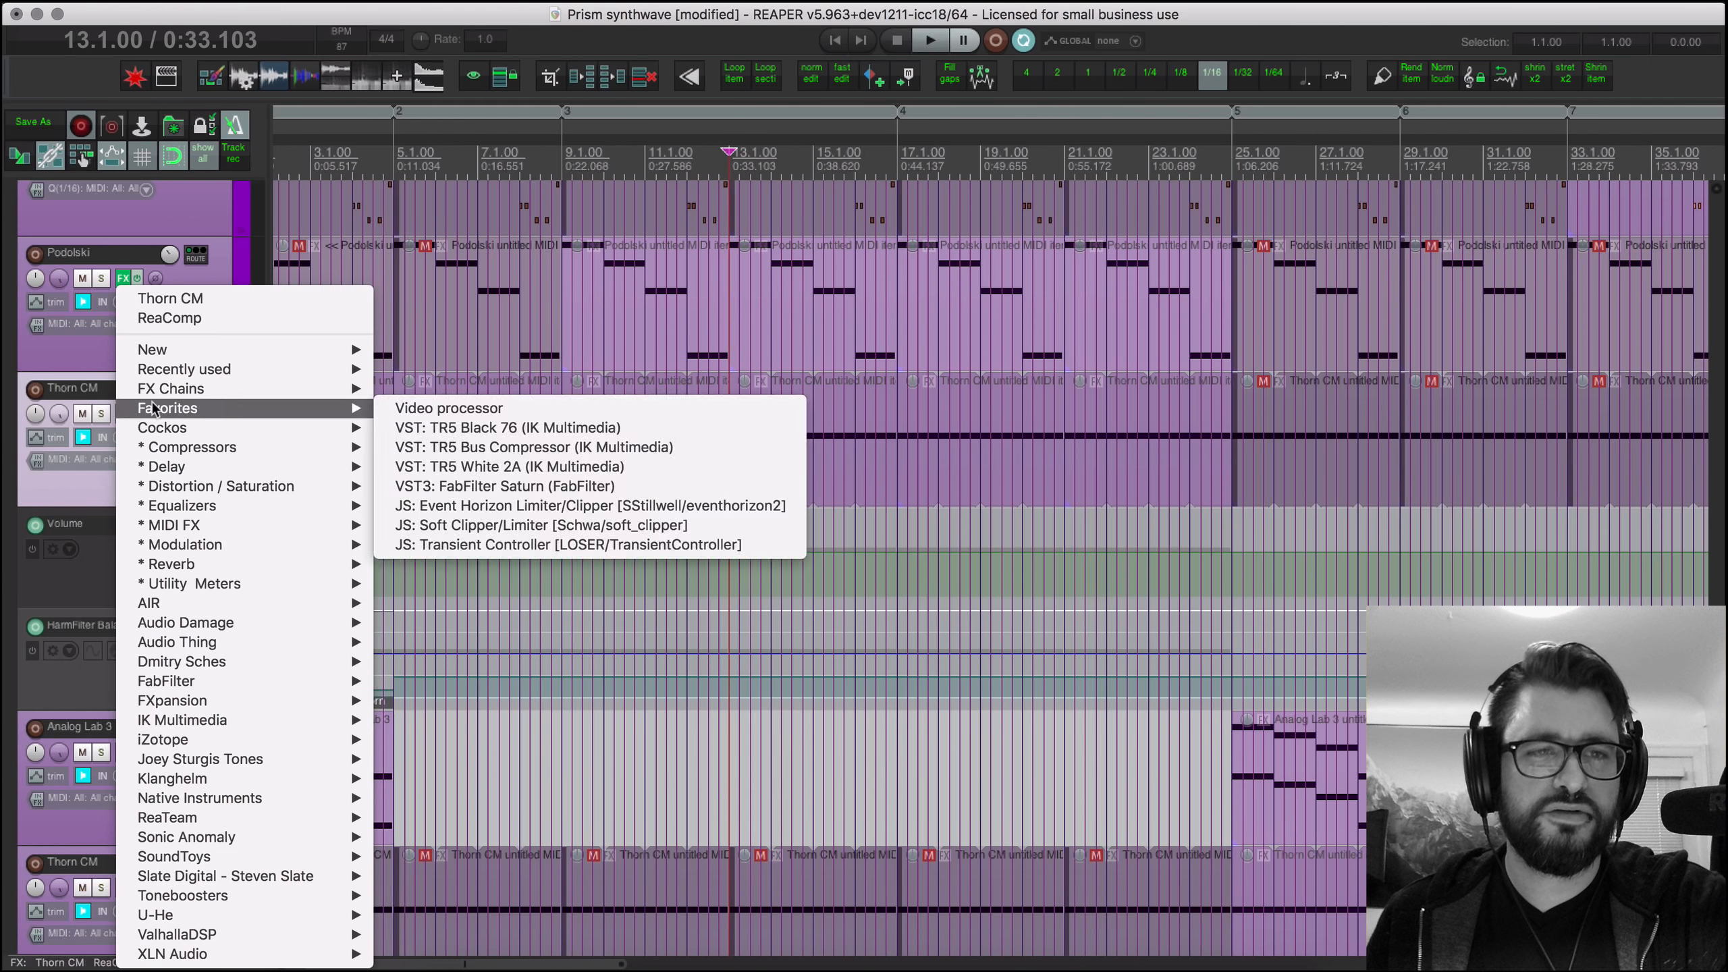
{"action": "left_click", "coordinate": [108, 407]}
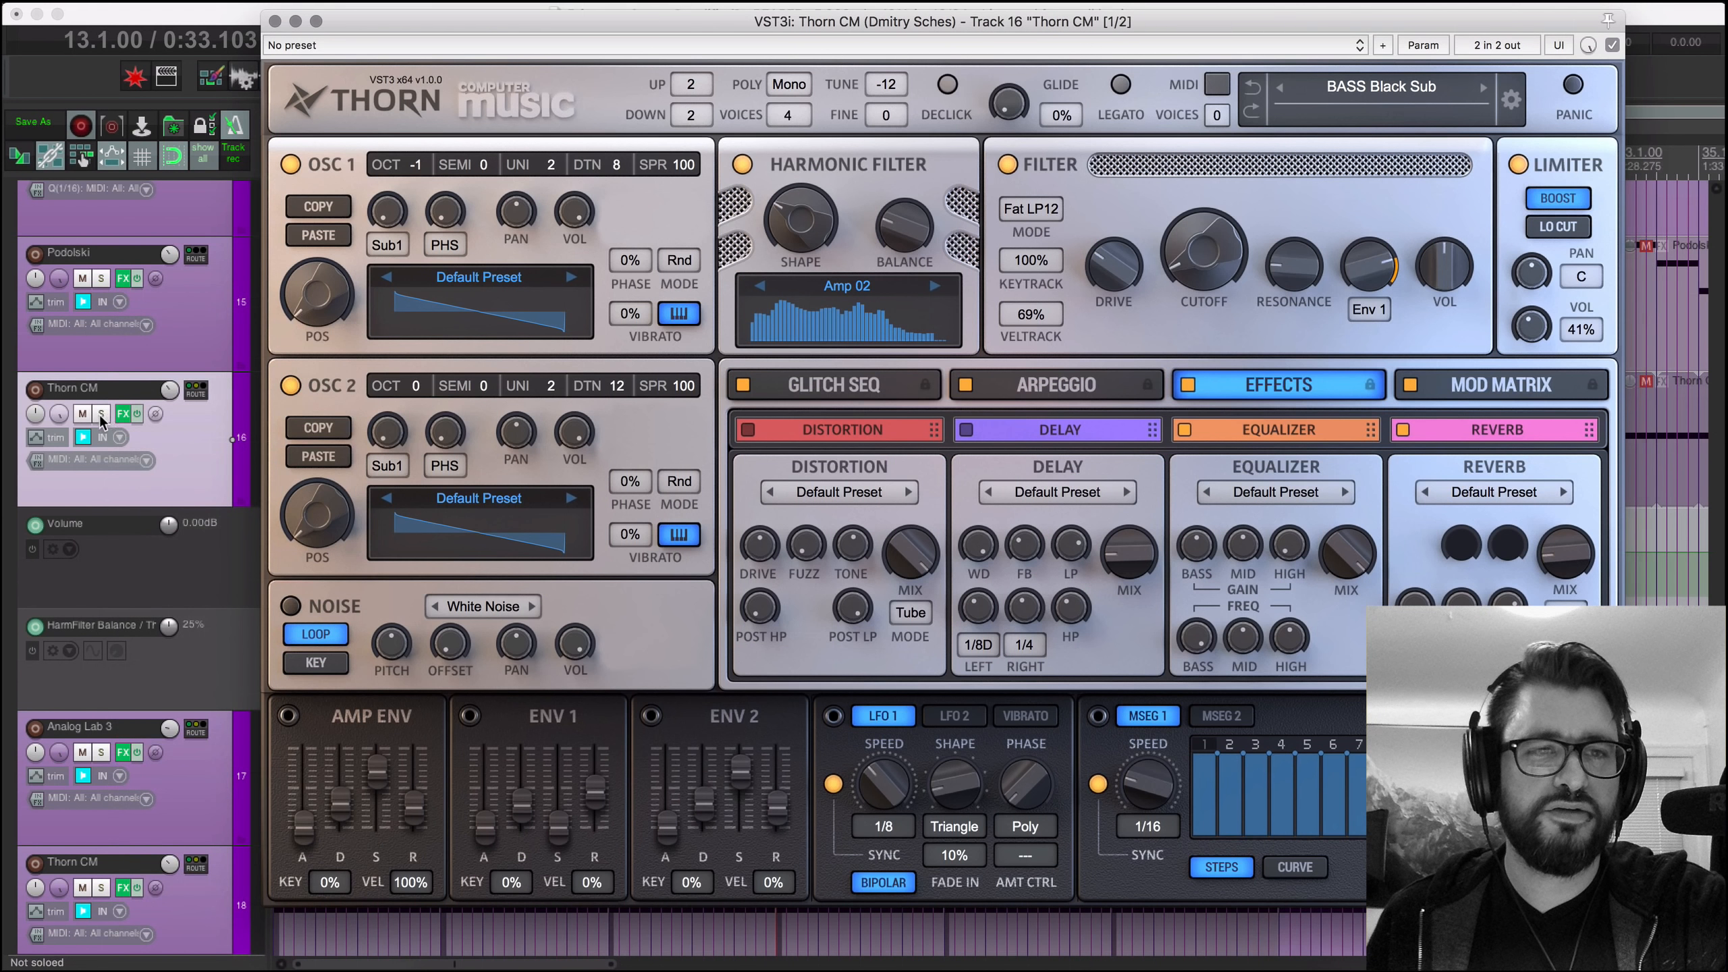
Step: Solo track 16, audition the Thorn CM Harmonic Filter's Balance and Shape knobs during playback from bar 13, and unsolo the track
{"action": "left_click", "coordinate": [100, 414]}
{"action": "key", "text": "space"}
{"action": "left_click_drag", "start_coordinate": [816, 22], "coordinate": [1391, 245]}
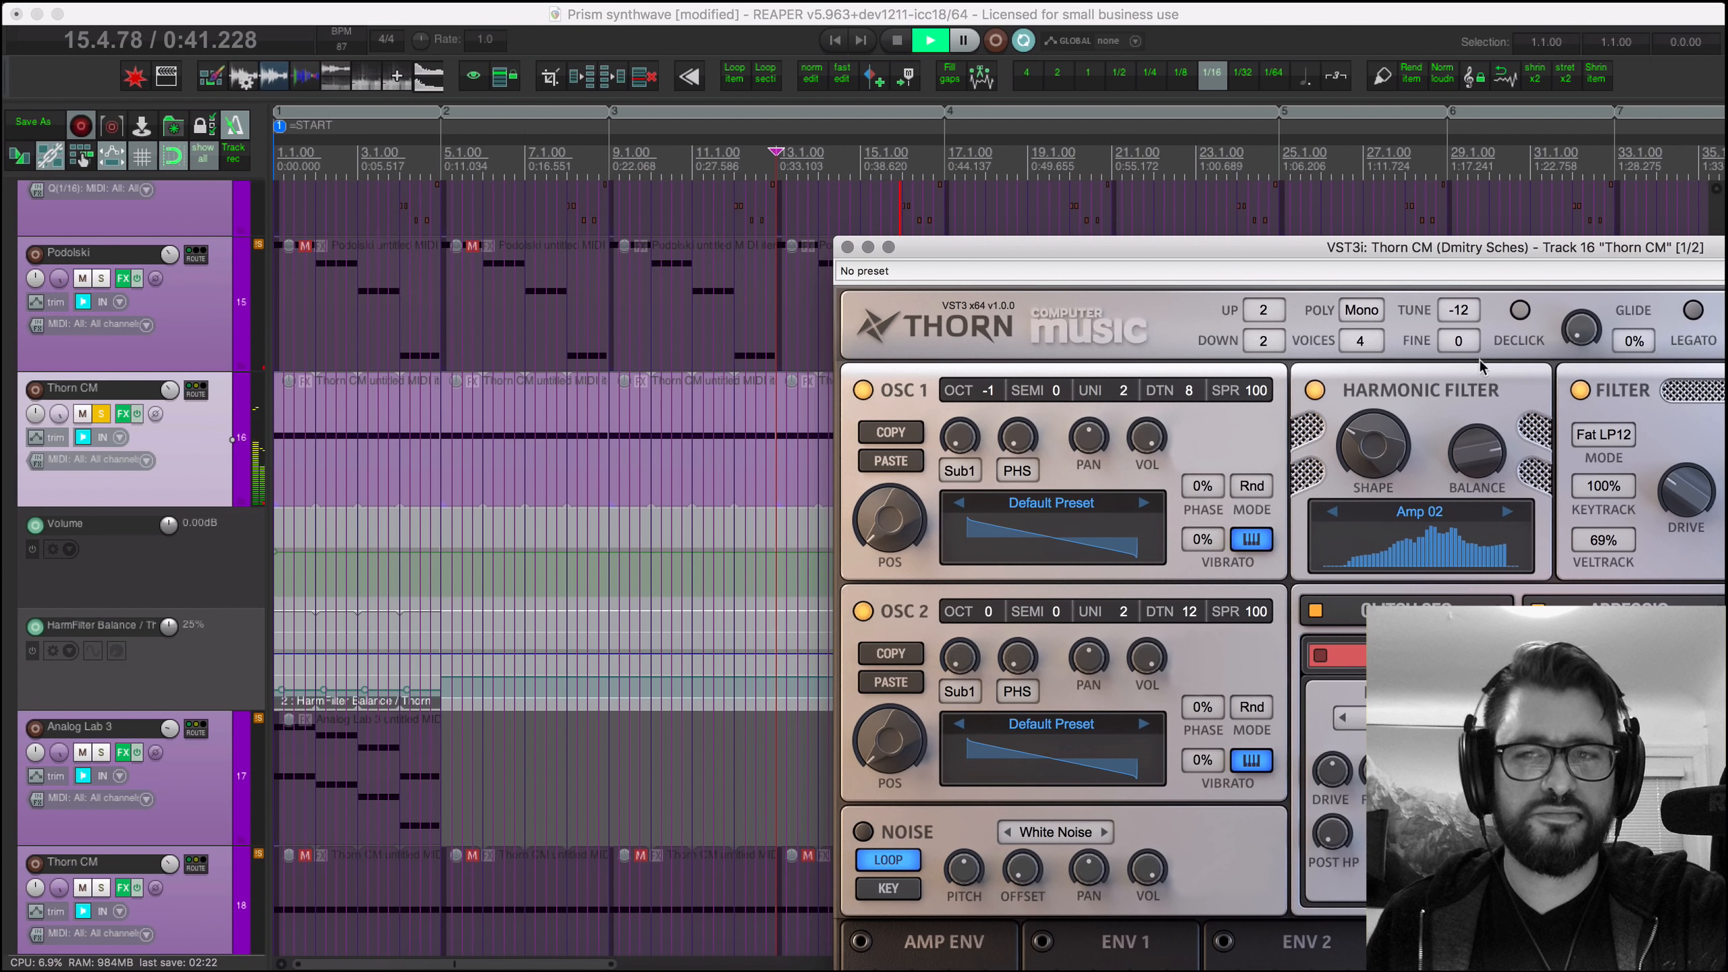
{"action": "left_click_drag", "start_coordinate": [1481, 487], "coordinate": [1477, 401]}
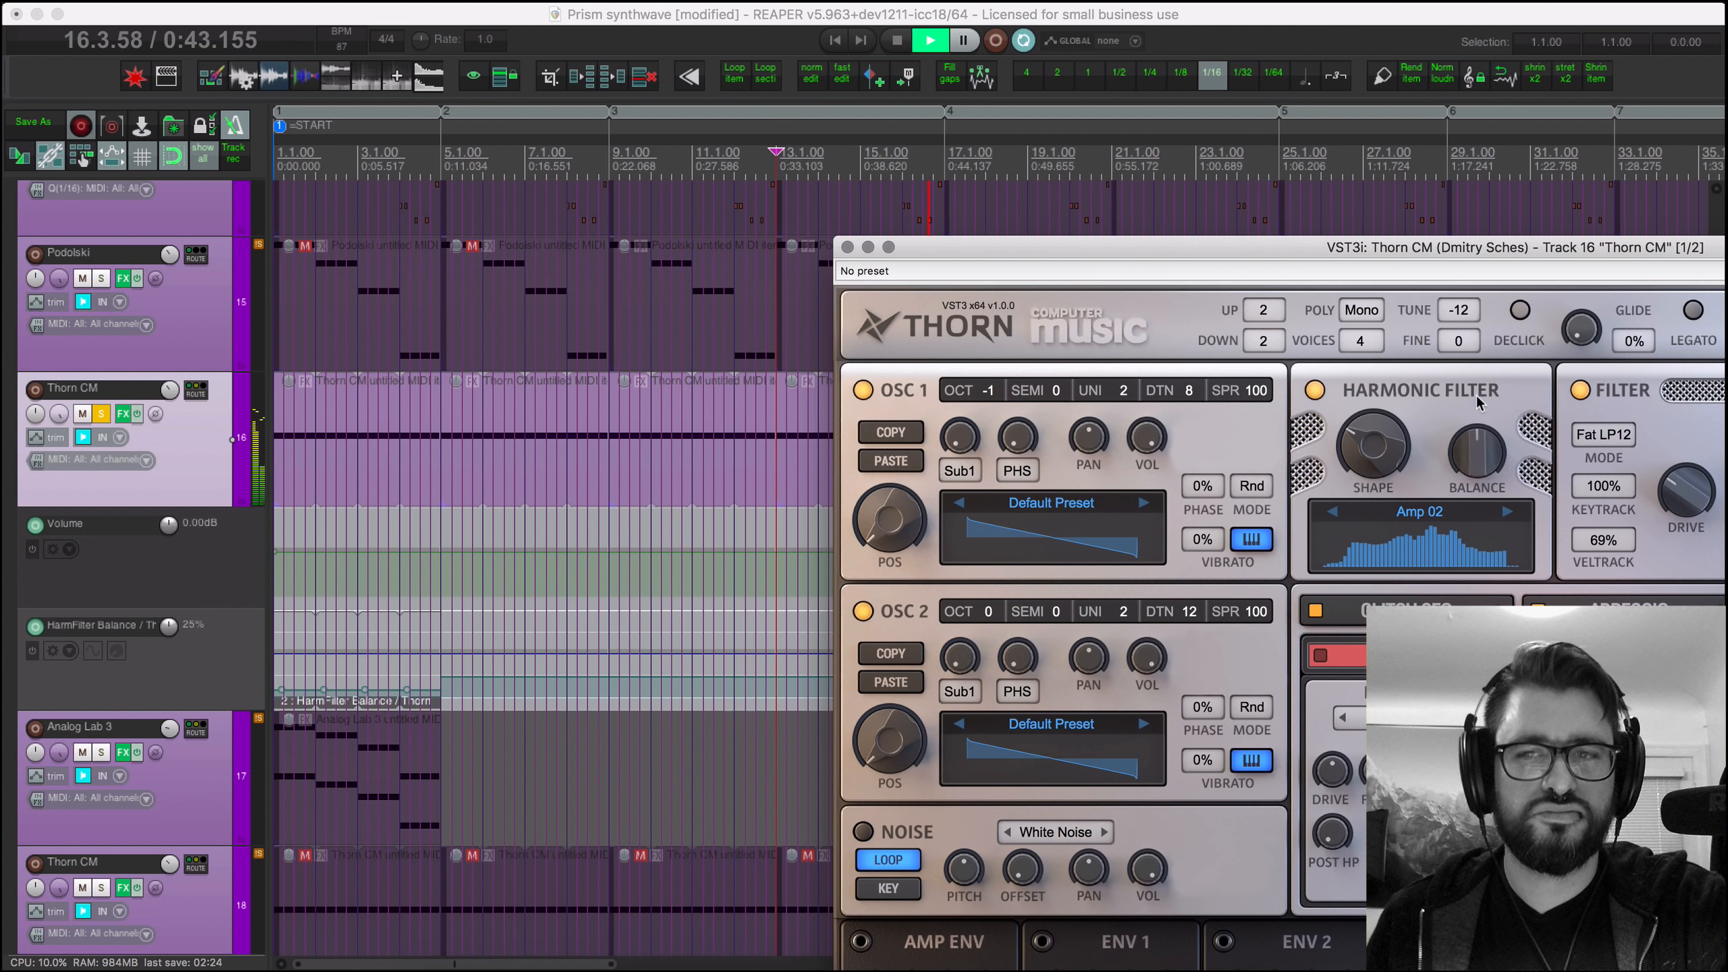
{"action": "left_click_drag", "start_coordinate": [1470, 337], "coordinate": [1468, 401]}
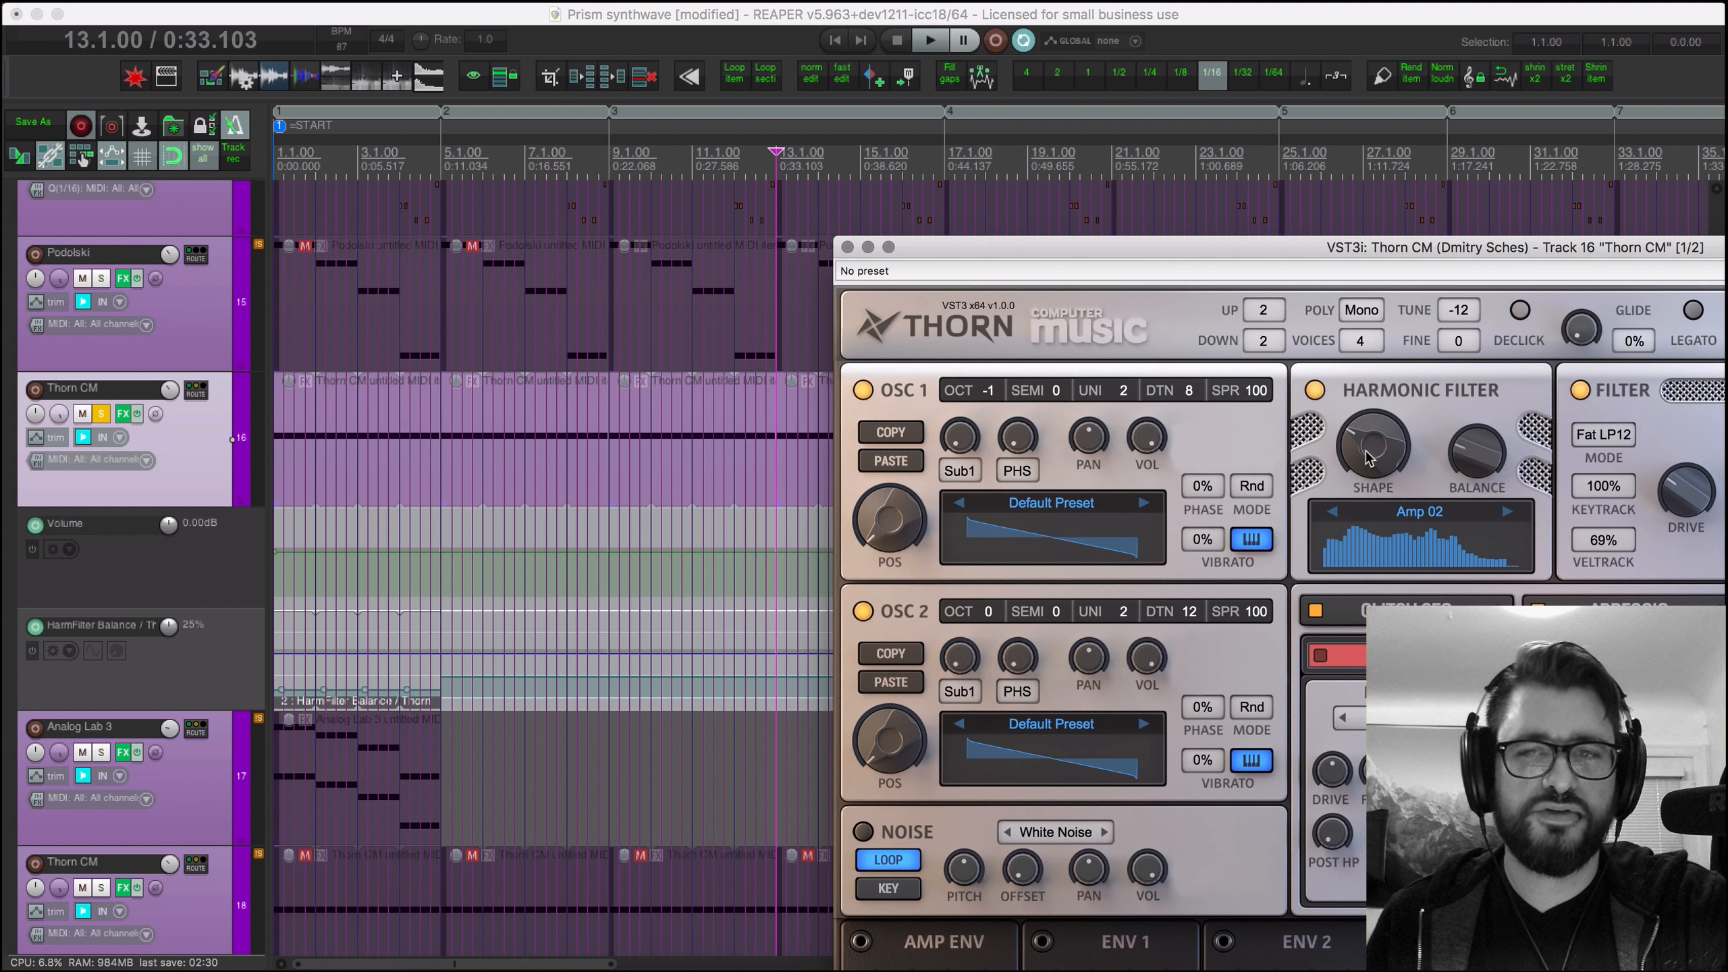
{"action": "key", "text": "space"}
{"action": "mouse_move", "coordinate": [1363, 429]}
{"action": "left_mouse_down"}
{"action": "mouse_move", "coordinate": [1366, 394]}
{"action": "mouse_move", "coordinate": [1364, 416]}
{"action": "left_mouse_up"}
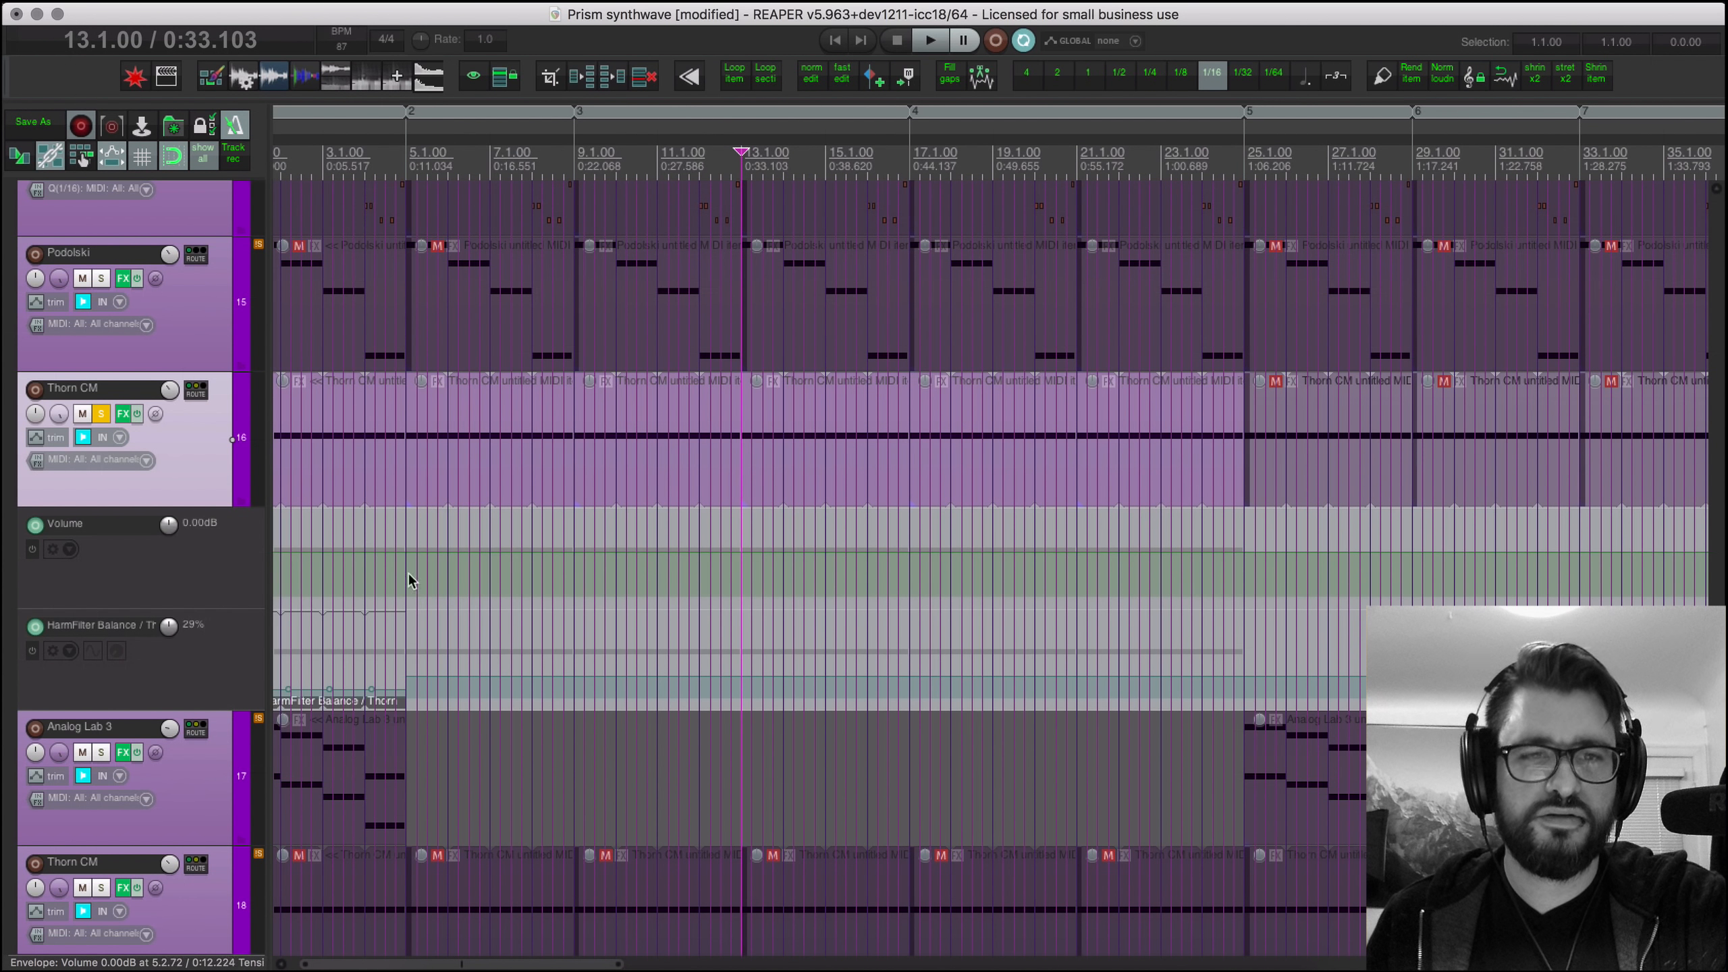
{"action": "left_click", "coordinate": [105, 412]}
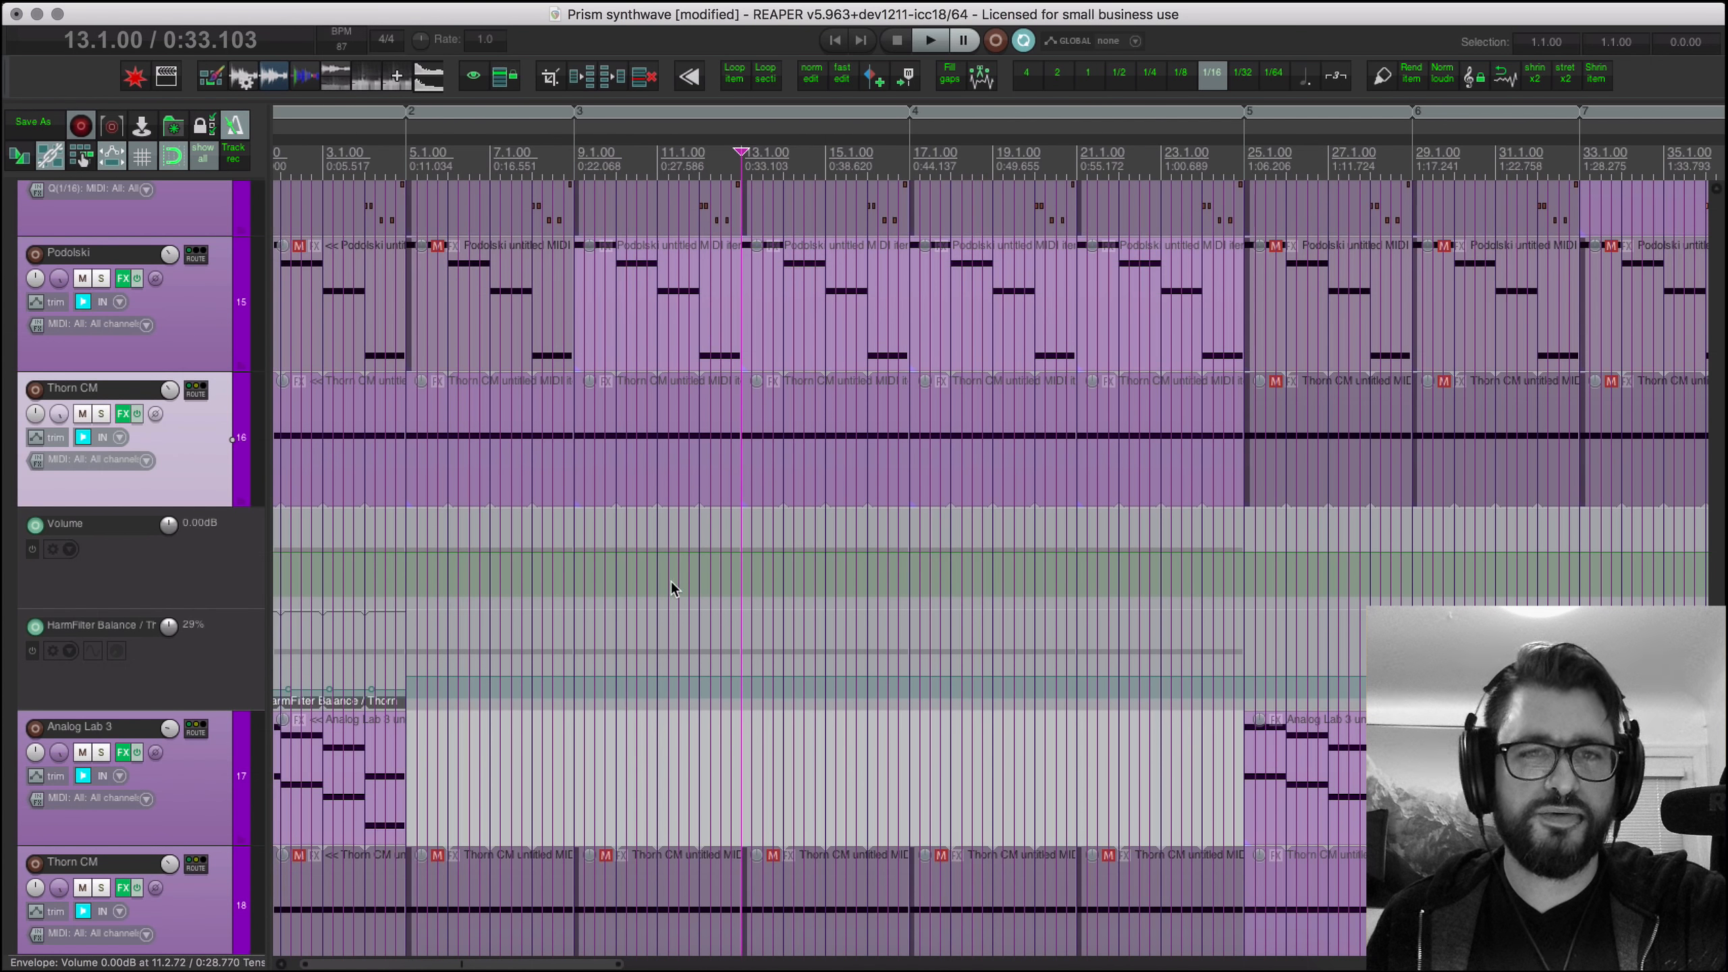
Step: Draw a HarmFilter Balance automation item on track 16 from bar 9 to bar 17, and loop-extend it to bar 25
{"action": "left_click_drag", "start_coordinate": [576, 704], "coordinate": [618, 706]}
{"action": "left_click", "coordinate": [611, 712]}
{"action": "left_click", "coordinate": [575, 702]}
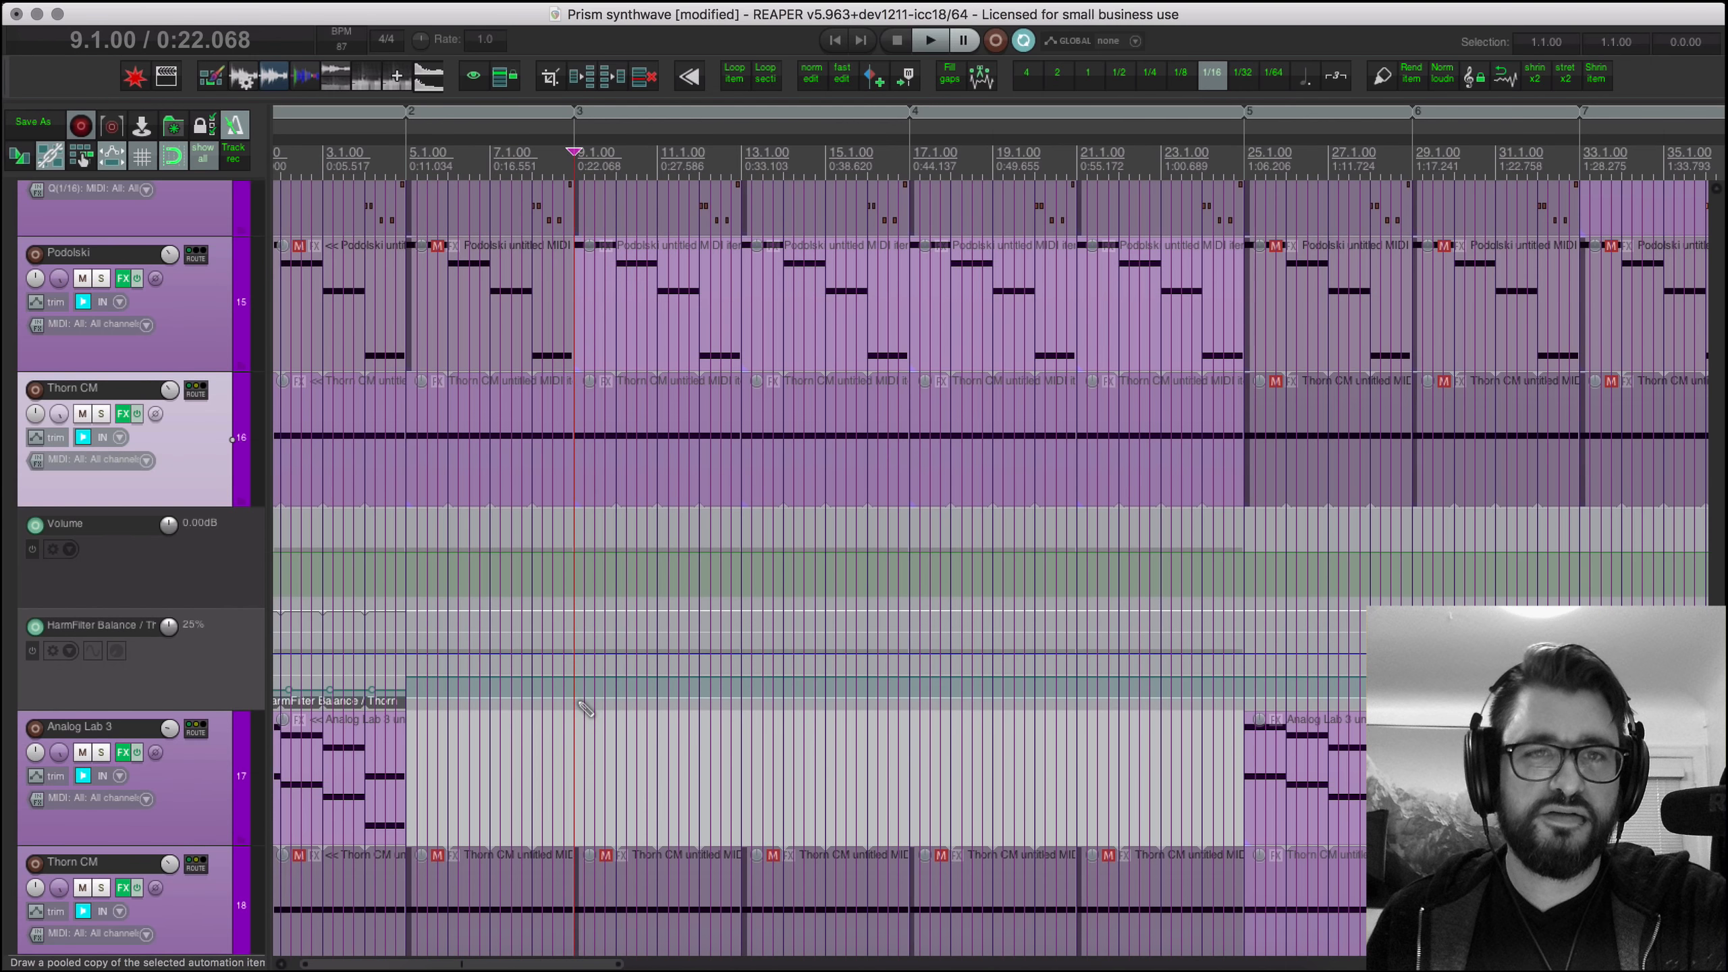
{"action": "left_click_drag", "start_coordinate": [581, 705], "coordinate": [910, 712]}
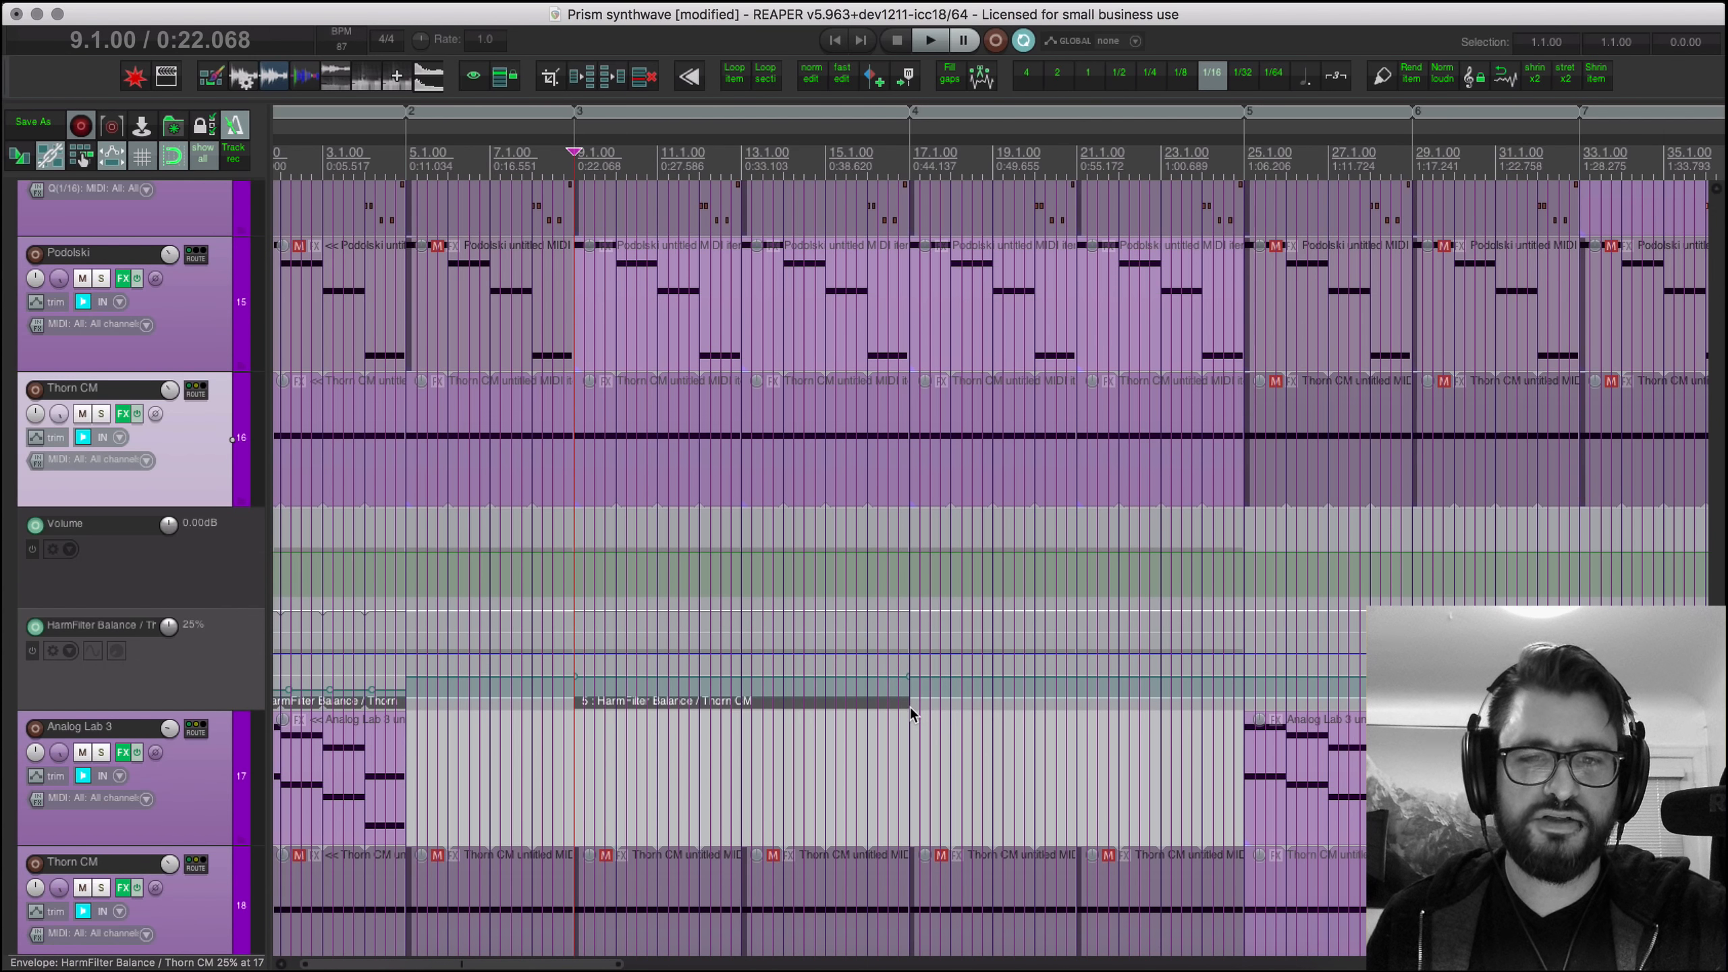
{"action": "left_click_drag", "start_coordinate": [908, 708], "coordinate": [1225, 712]}
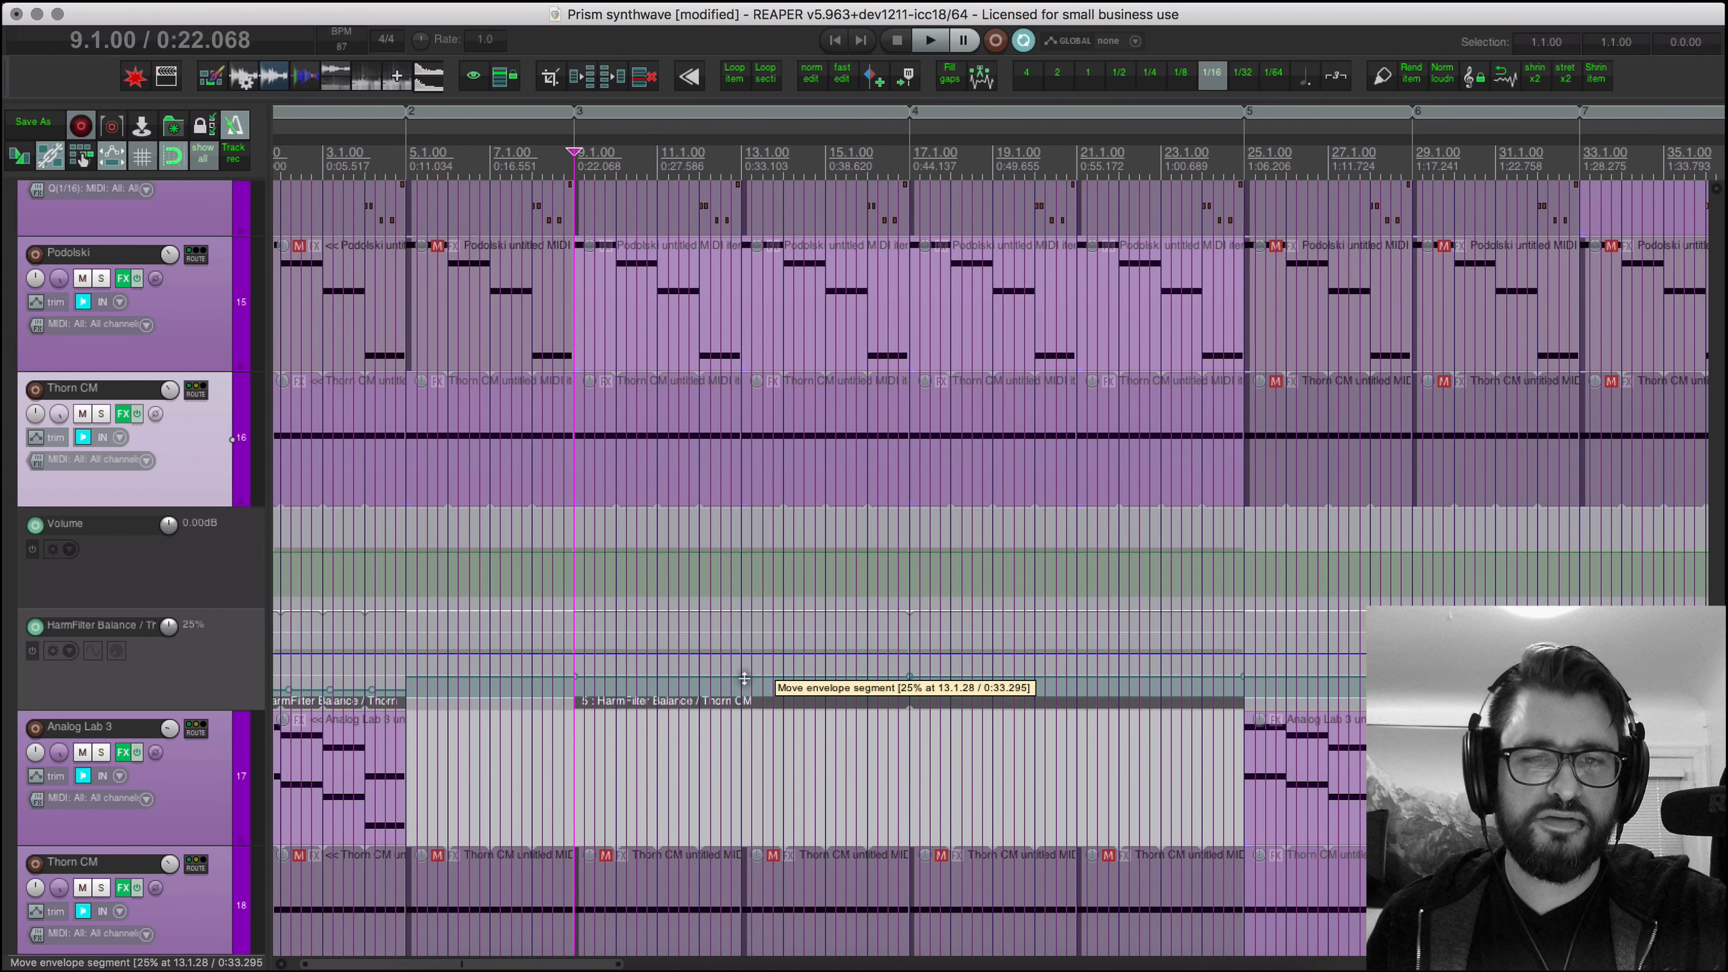
Step: Shape the HarmFilter Balance item with 0% ends and a moderate peak at bar 13, and audition it with Thorn CM open
{"action": "left_click_drag", "start_coordinate": [743, 675], "coordinate": [743, 583]}
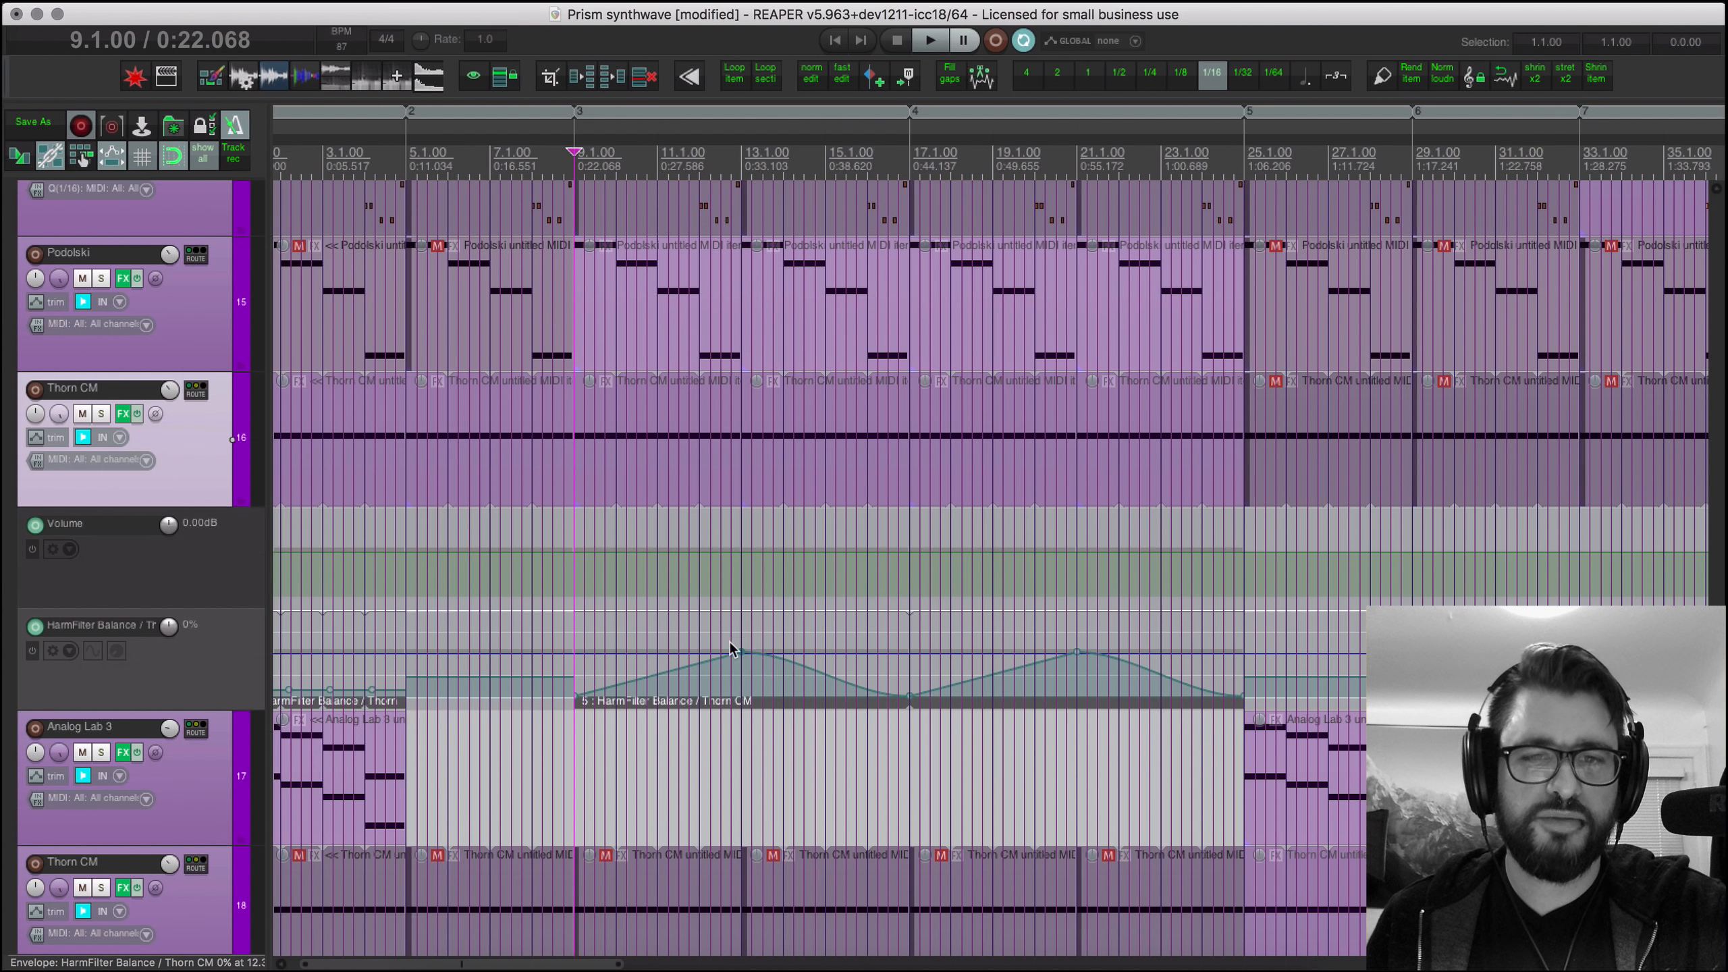
{"action": "mouse_move", "coordinate": [730, 648]}
{"action": "left_mouse_down"}
{"action": "mouse_move", "coordinate": [738, 687]}
{"action": "mouse_move", "coordinate": [717, 648]}
{"action": "left_mouse_up"}
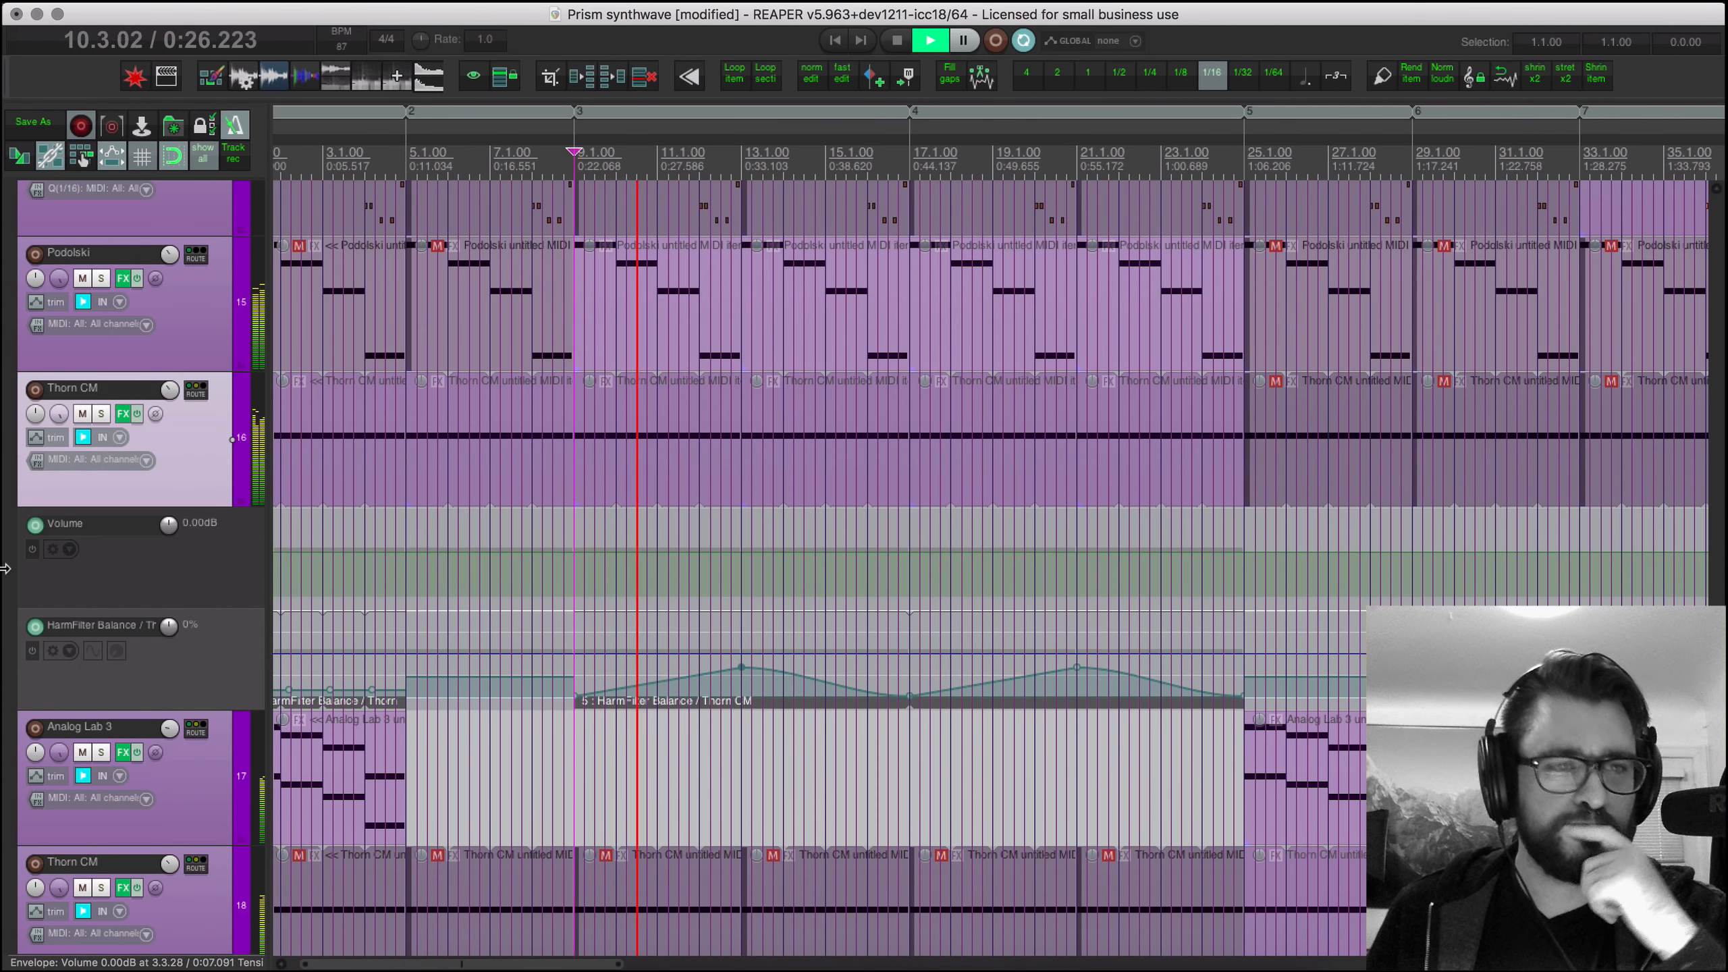
{"action": "right_click", "coordinate": [125, 421]}
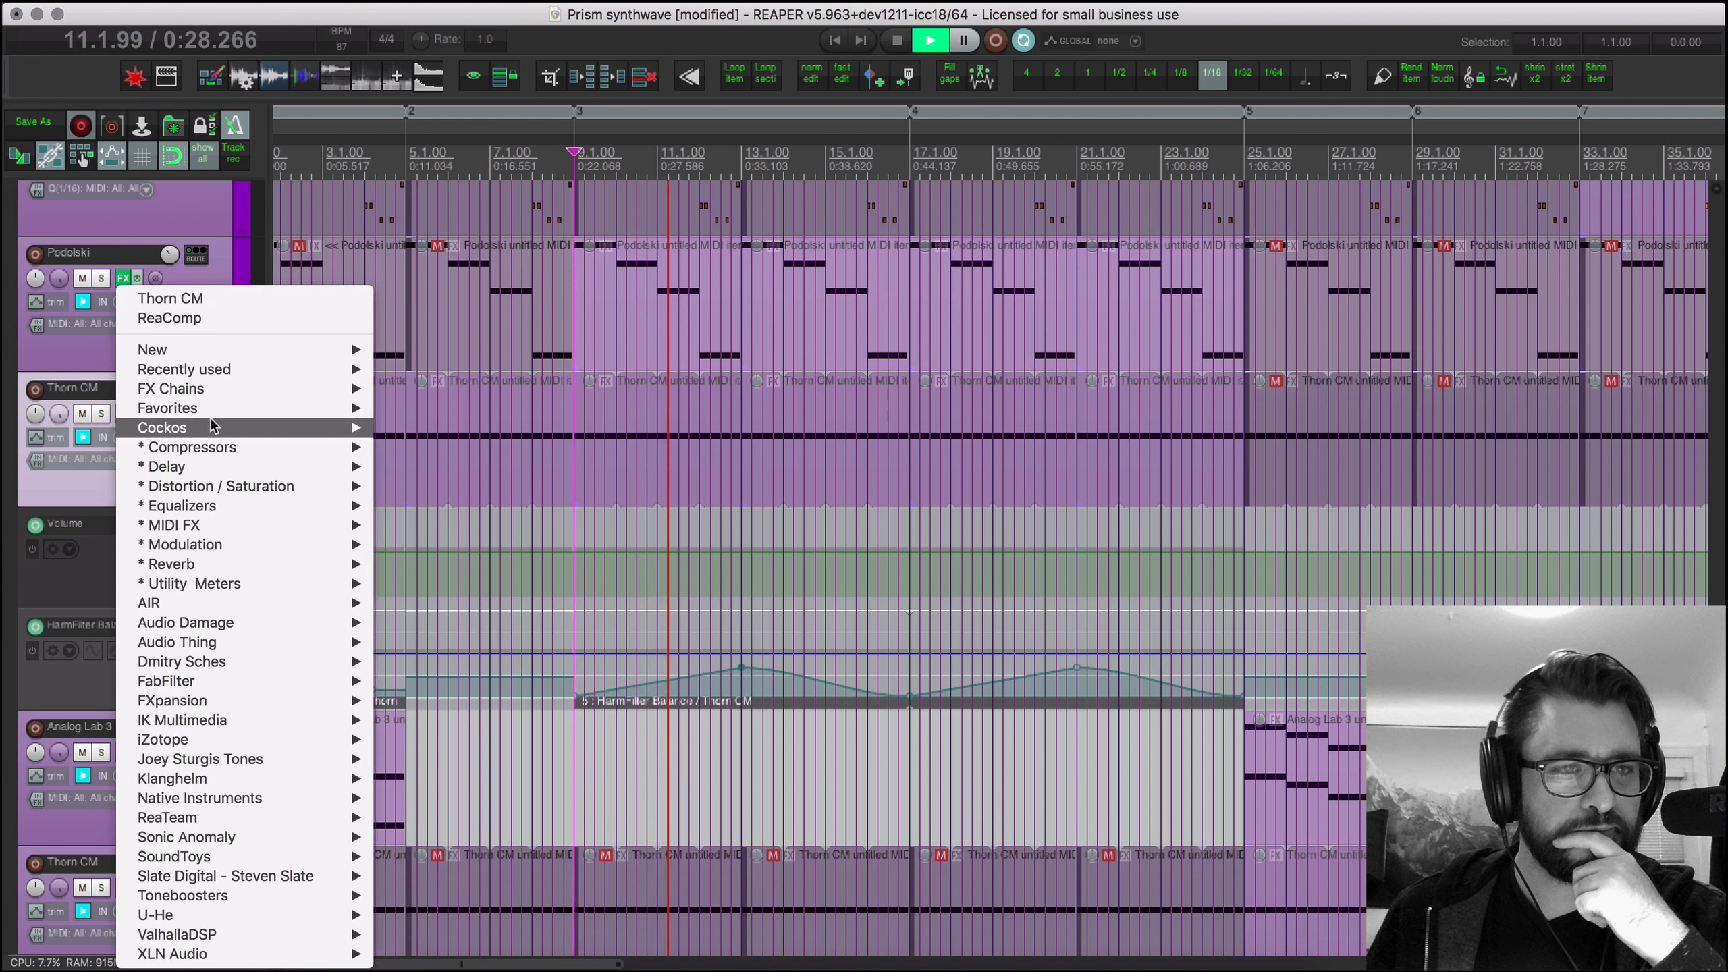
{"action": "left_click", "coordinate": [222, 298]}
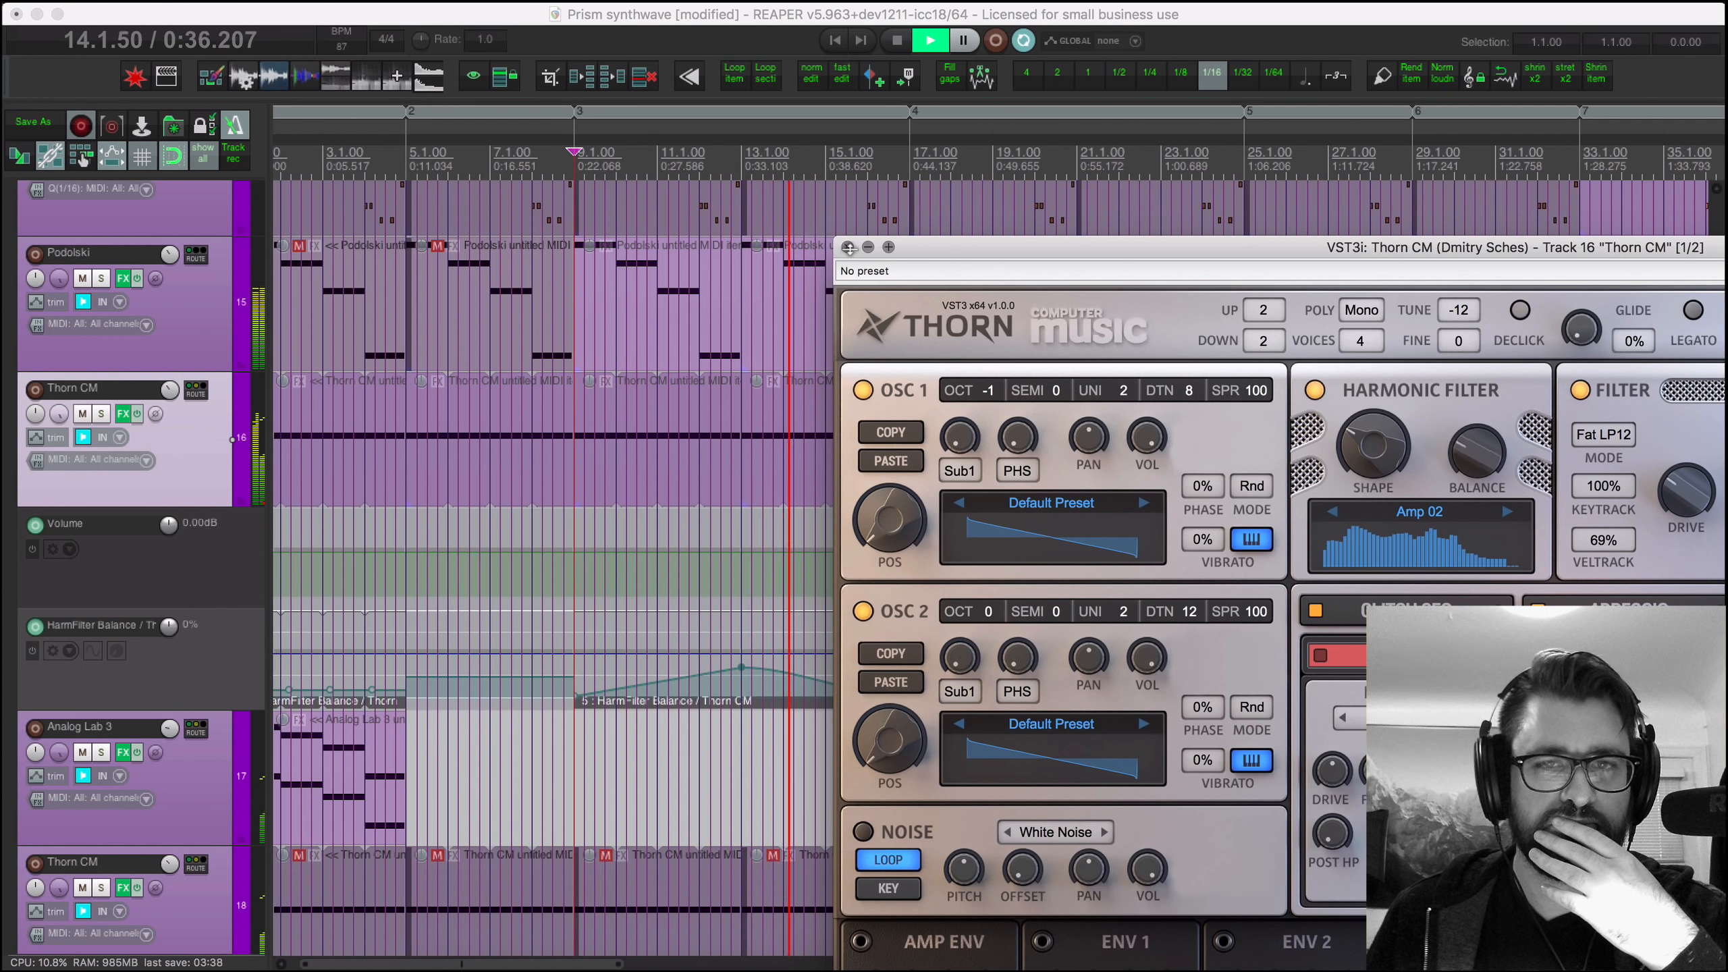
{"action": "left_click", "coordinate": [849, 247]}
{"action": "key", "text": "space"}
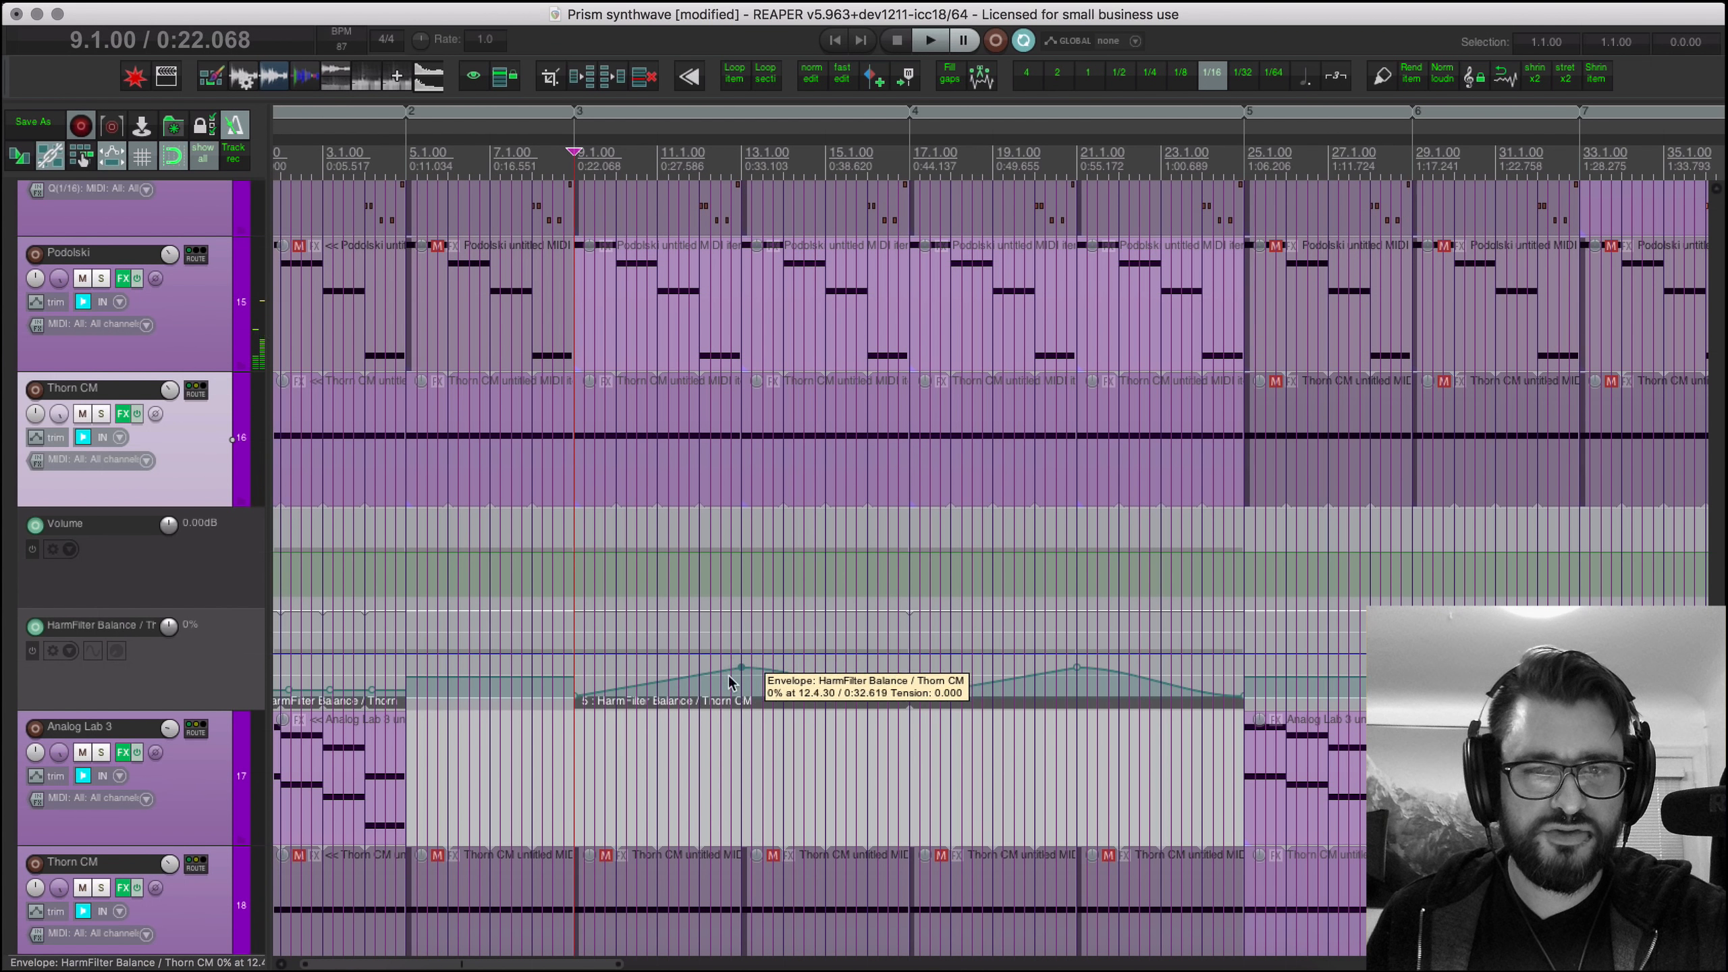
Step: Raise the HarmFilter Balance peak at bar 13 and the item's end points to 52%, save the project, and play it back
{"action": "left_click_drag", "start_coordinate": [721, 664], "coordinate": [725, 549]}
{"action": "left_click_drag", "start_coordinate": [905, 696], "coordinate": [911, 655]}
{"action": "key", "text": "ctrl+s"}
{"action": "key", "text": "space"}
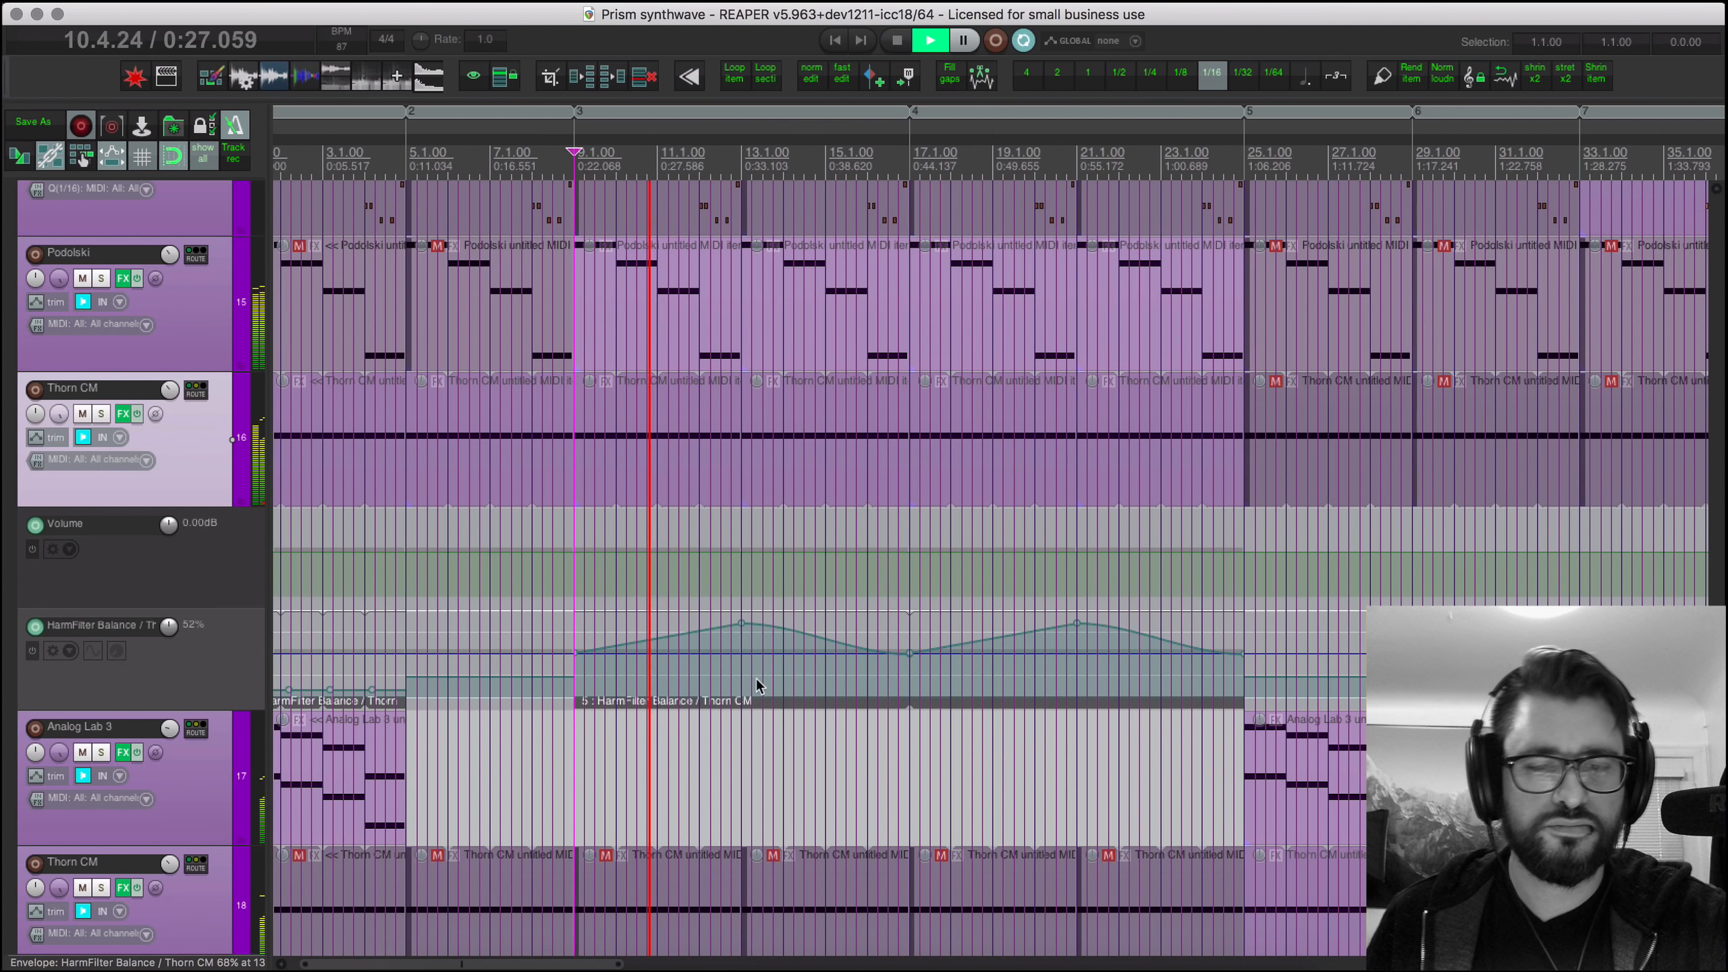
{"action": "scroll", "coordinate": [756, 677], "scroll_direction": "up", "scroll_amount": 3}
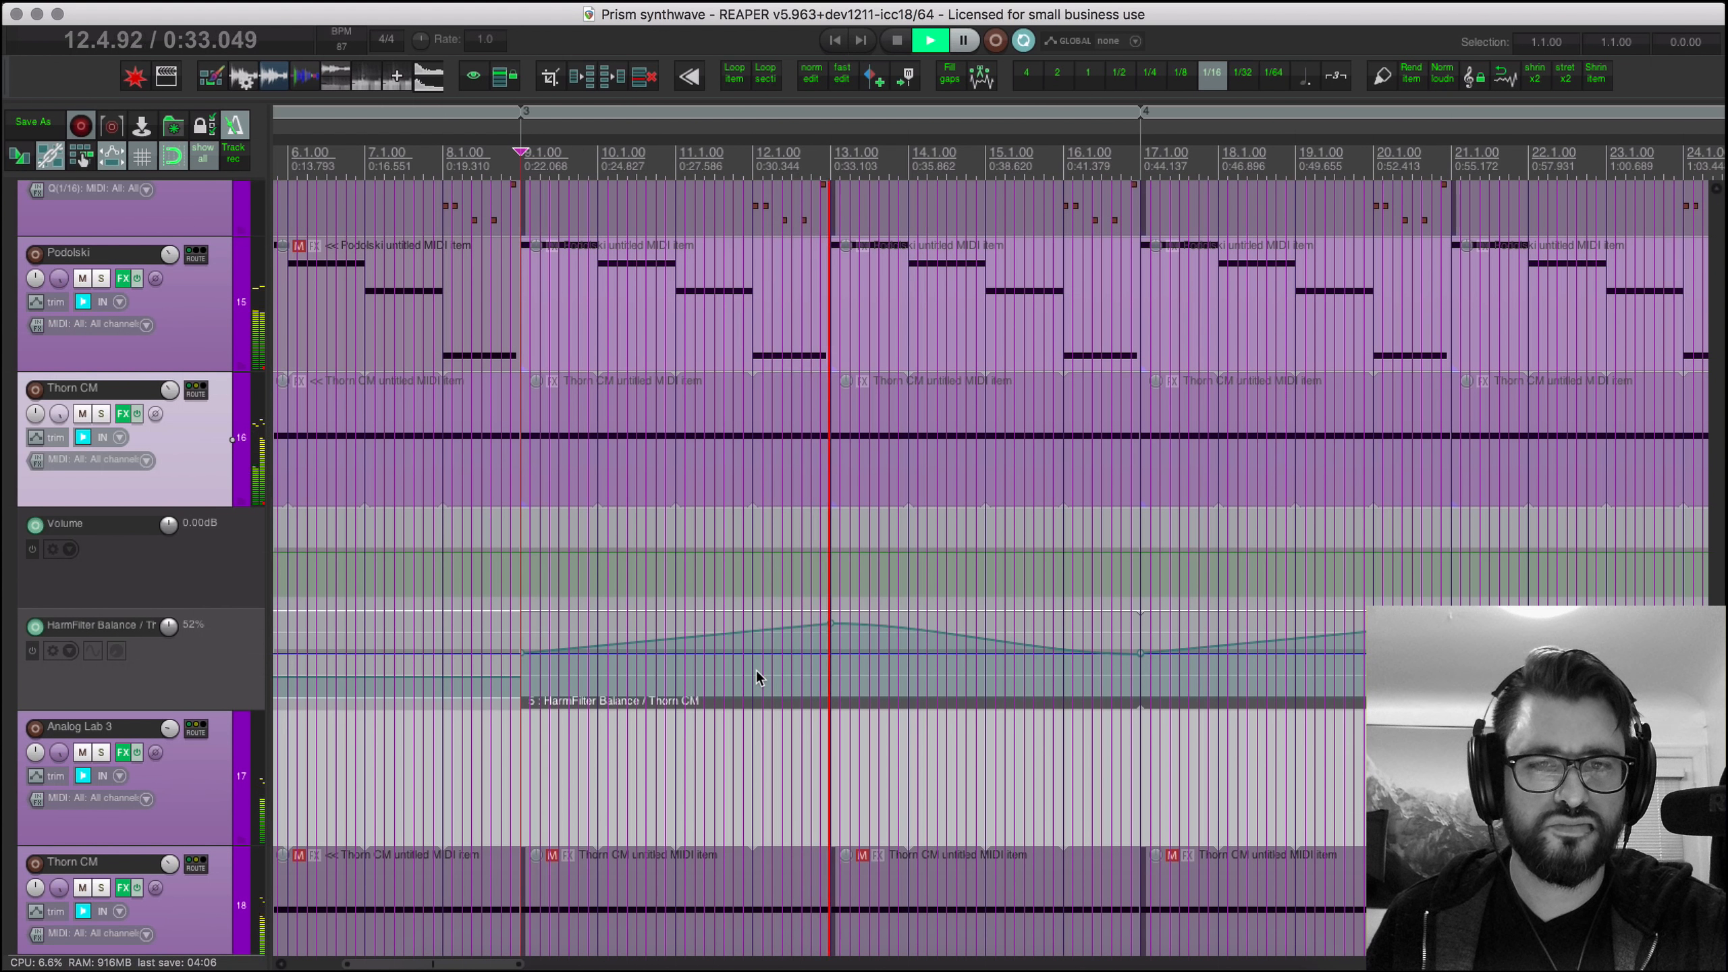
{"action": "key", "text": "space"}
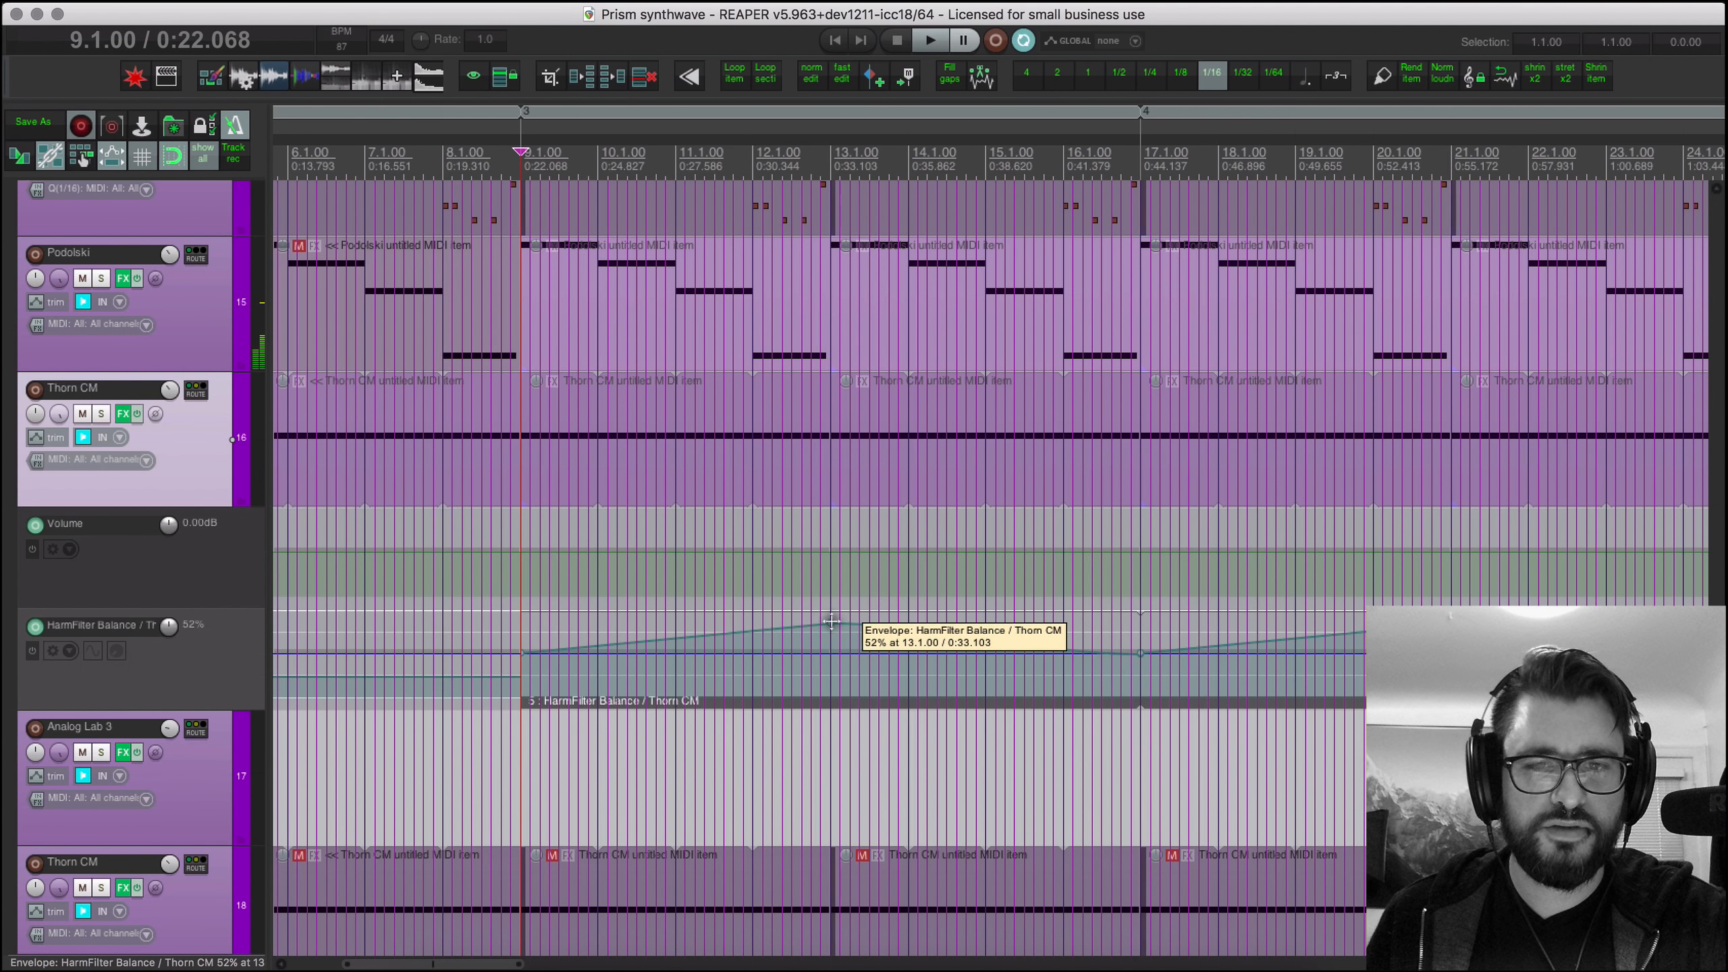
Step: Move the HarmFilter Balance peak to bar 11, add a low point at bar 13 and a mid-level point at bar 15, and audition
{"action": "left_click_drag", "start_coordinate": [850, 621], "coordinate": [674, 619]}
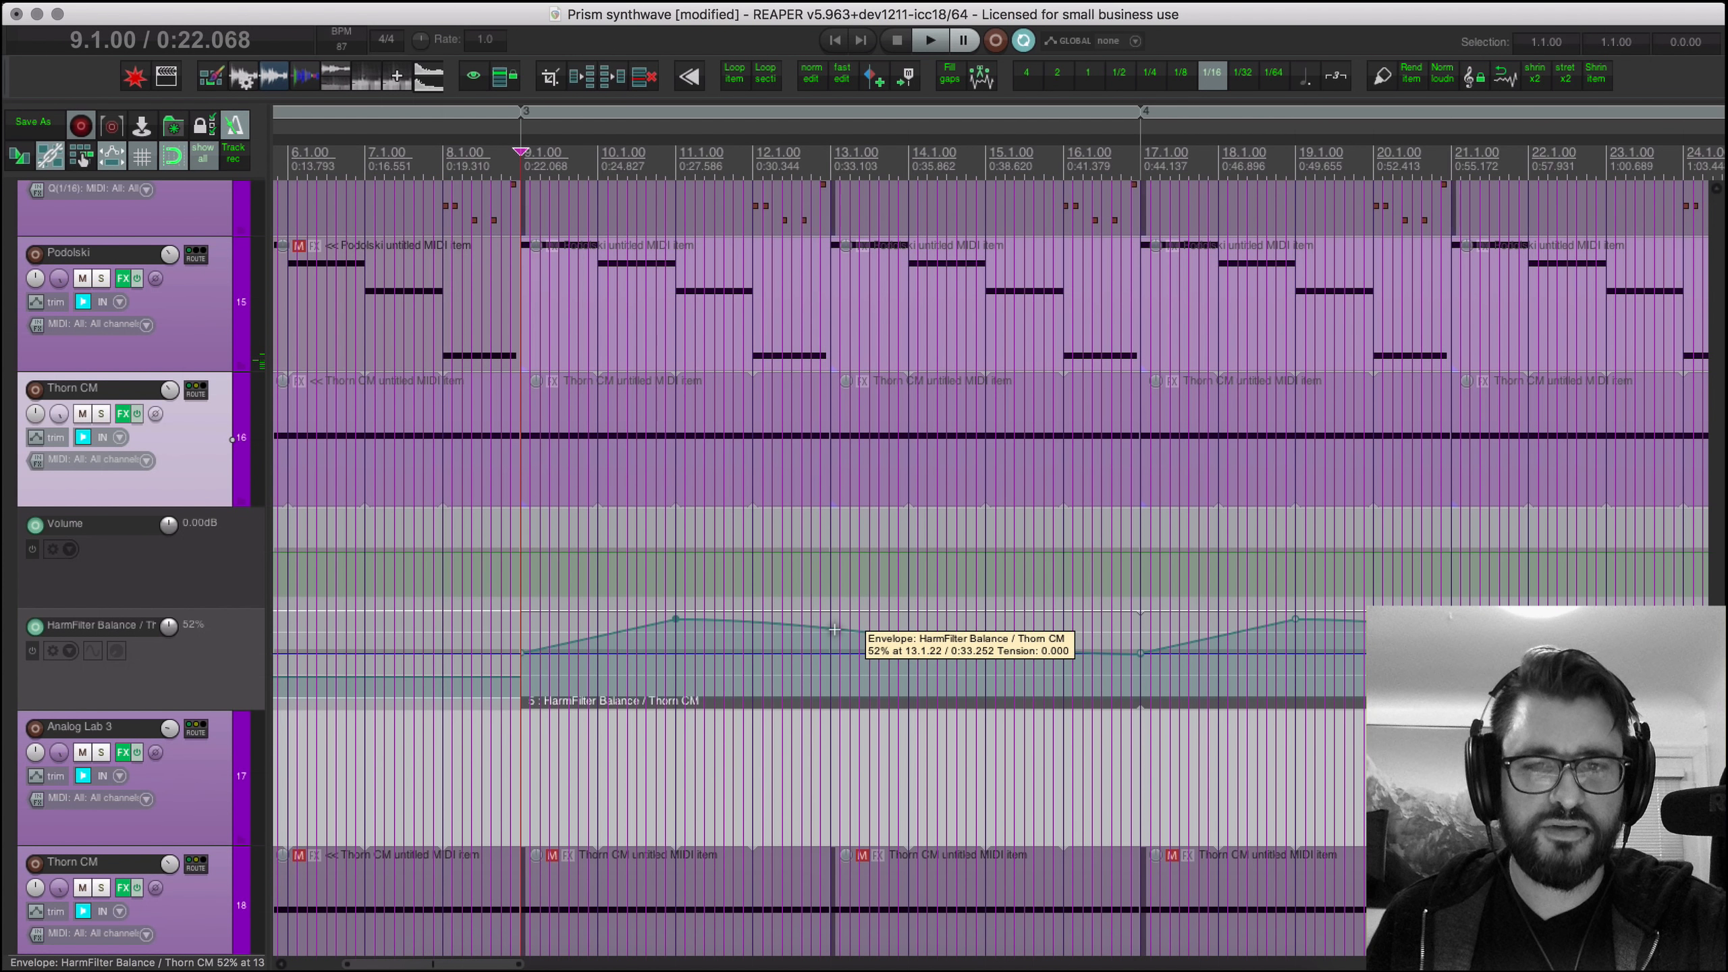
{"action": "left_click_drag", "start_coordinate": [831, 628], "coordinate": [830, 747]}
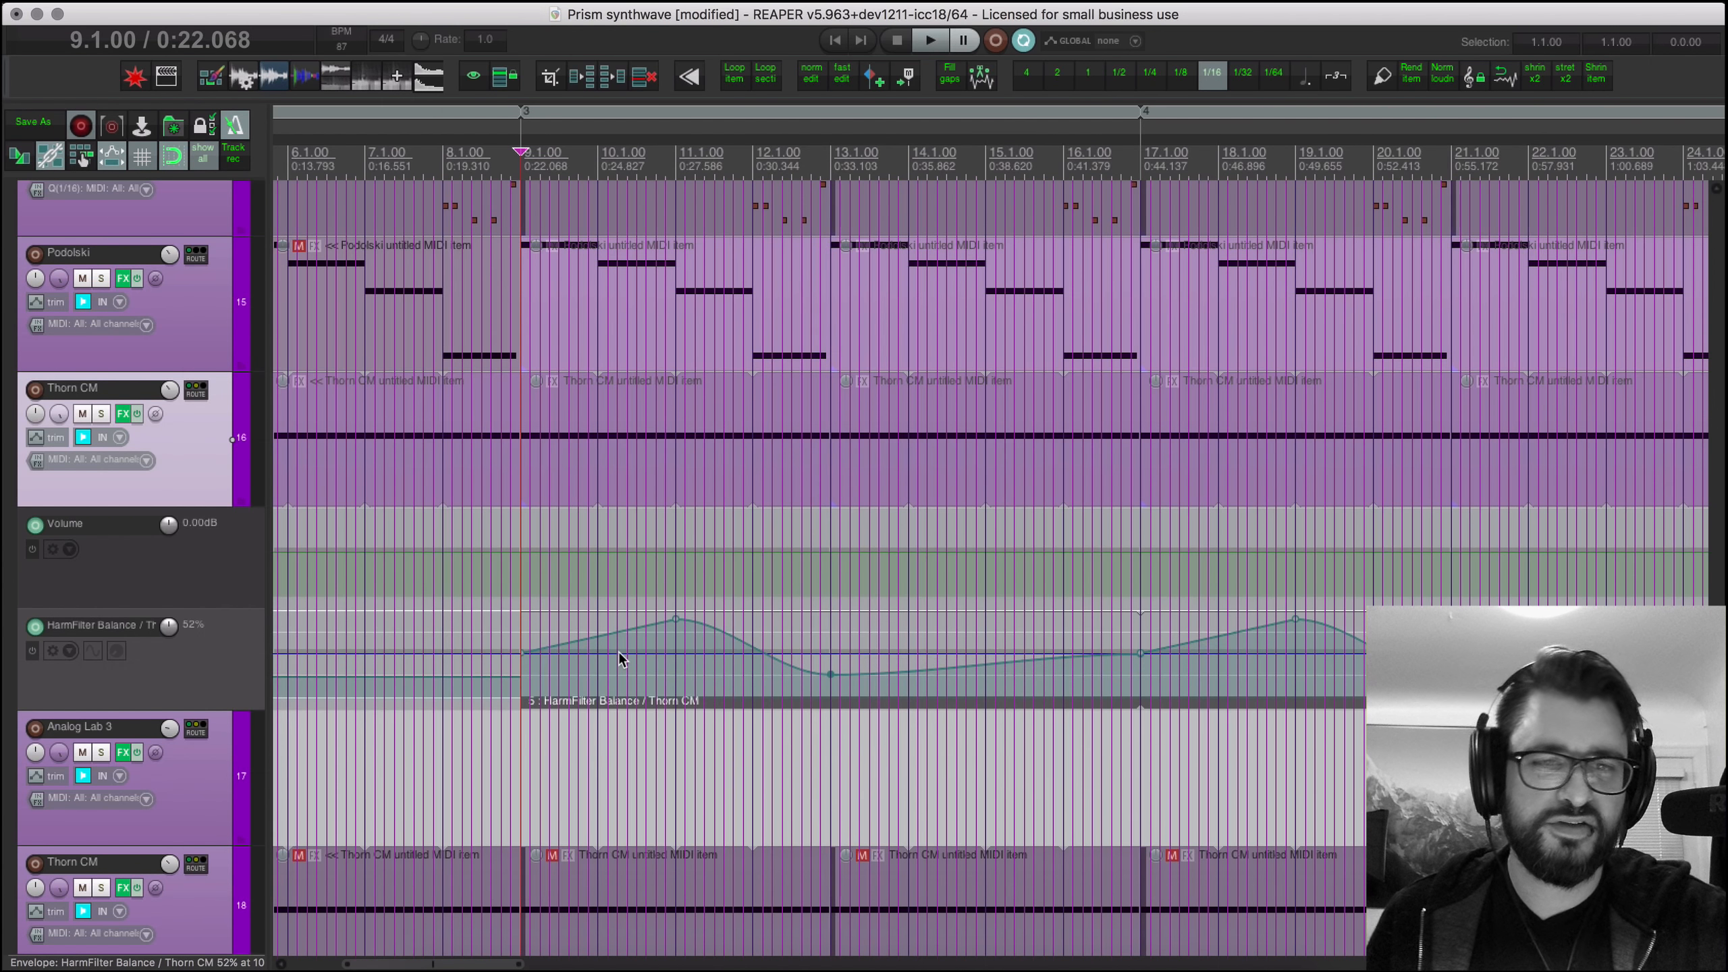
{"action": "mouse_move", "coordinate": [1000, 658]}
{"action": "left_mouse_down"}
{"action": "mouse_move", "coordinate": [1021, 659]}
{"action": "mouse_move", "coordinate": [965, 659]}
{"action": "mouse_move", "coordinate": [987, 658]}
{"action": "mouse_move", "coordinate": [987, 630]}
{"action": "left_mouse_up"}
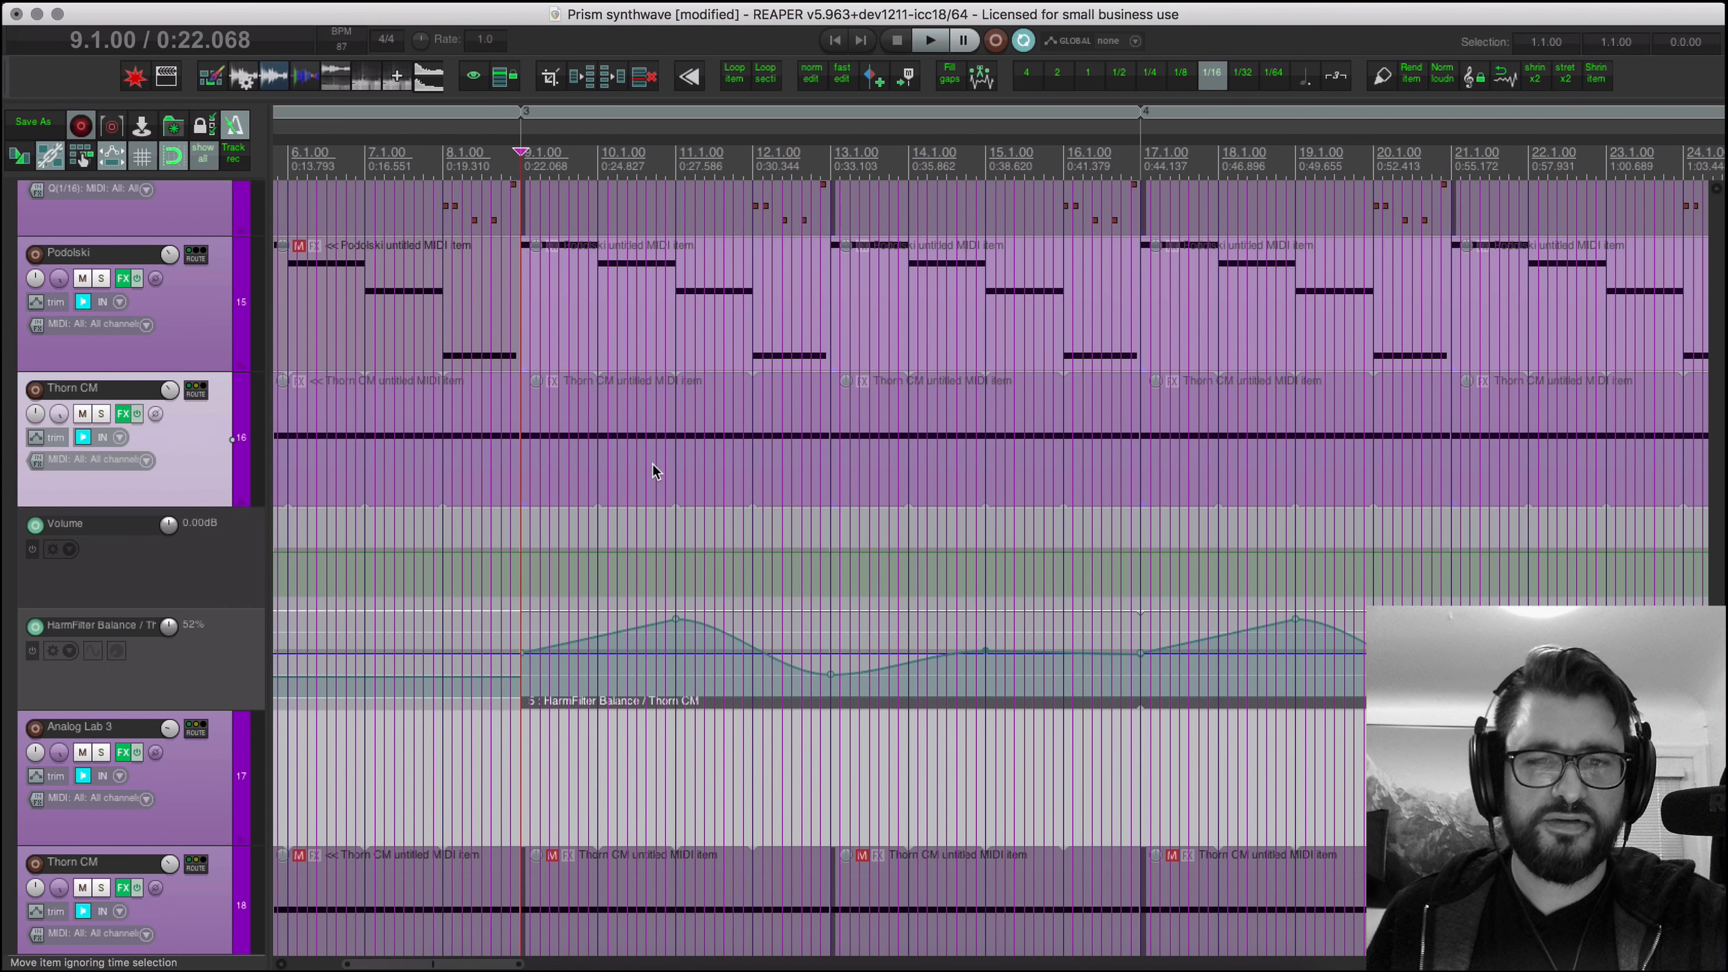
{"action": "key", "text": "space"}
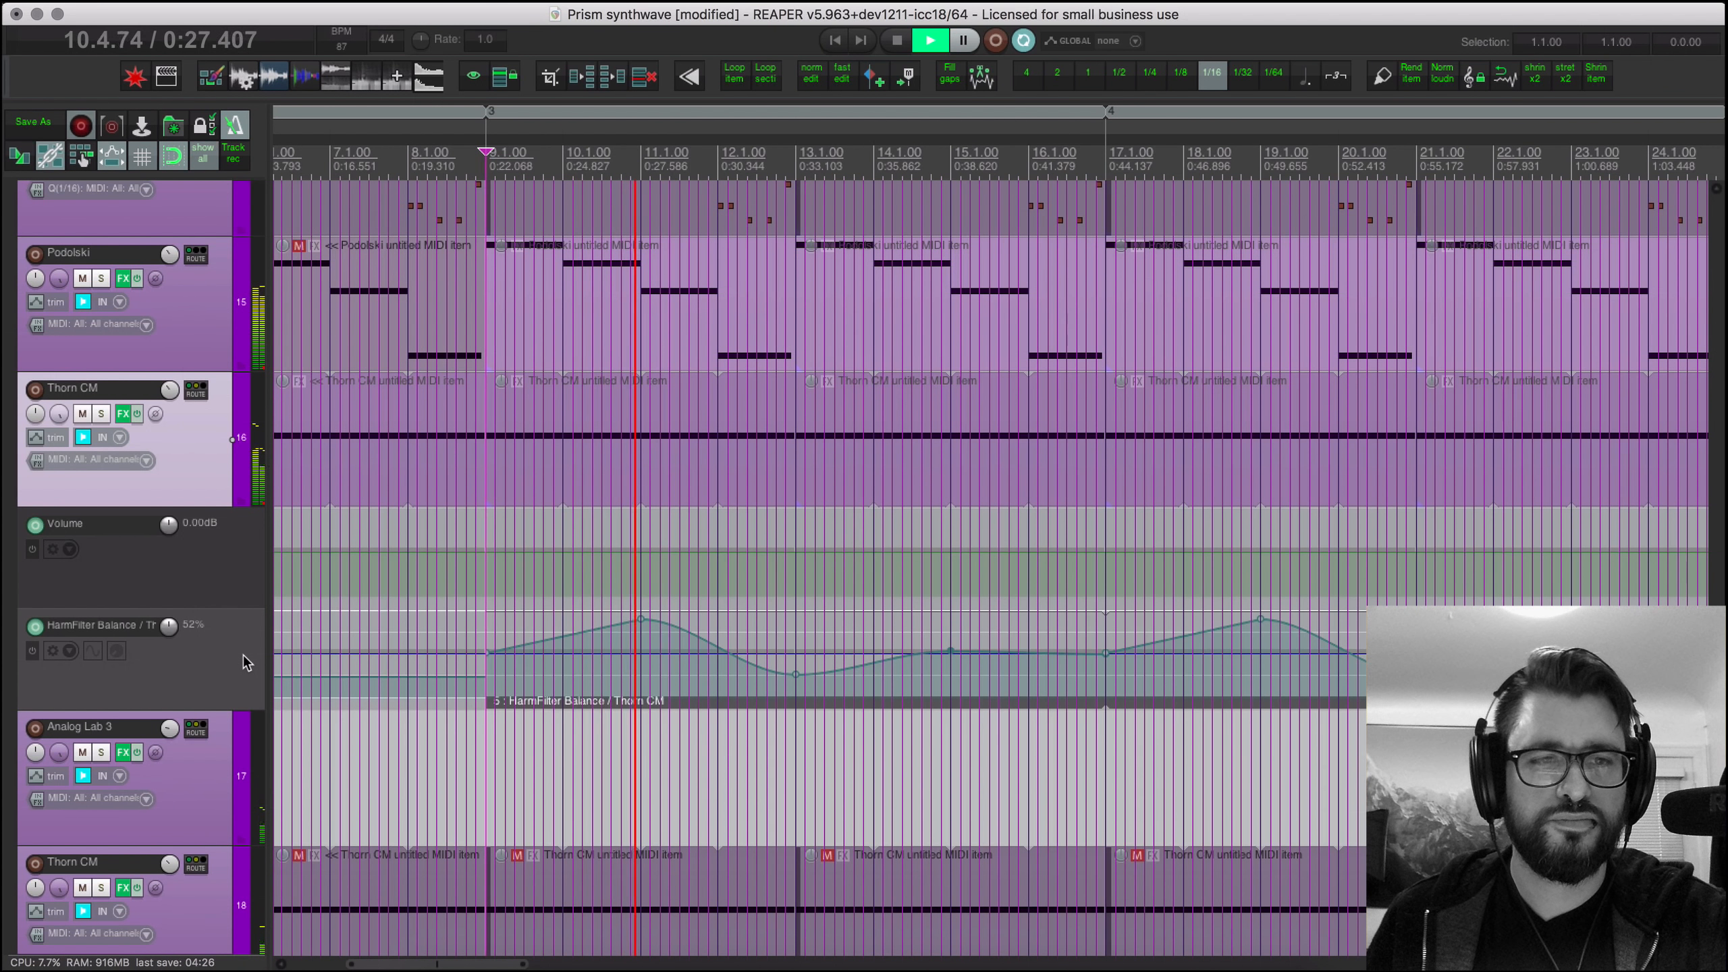
{"action": "key", "text": "space"}
Step: Show the HarmFilter Shape envelope for track 16 from its Thorn CM plugin, and close the plugin window
{"action": "scroll", "coordinate": [220, 493], "scroll_direction": "down", "scroll_amount": 3}
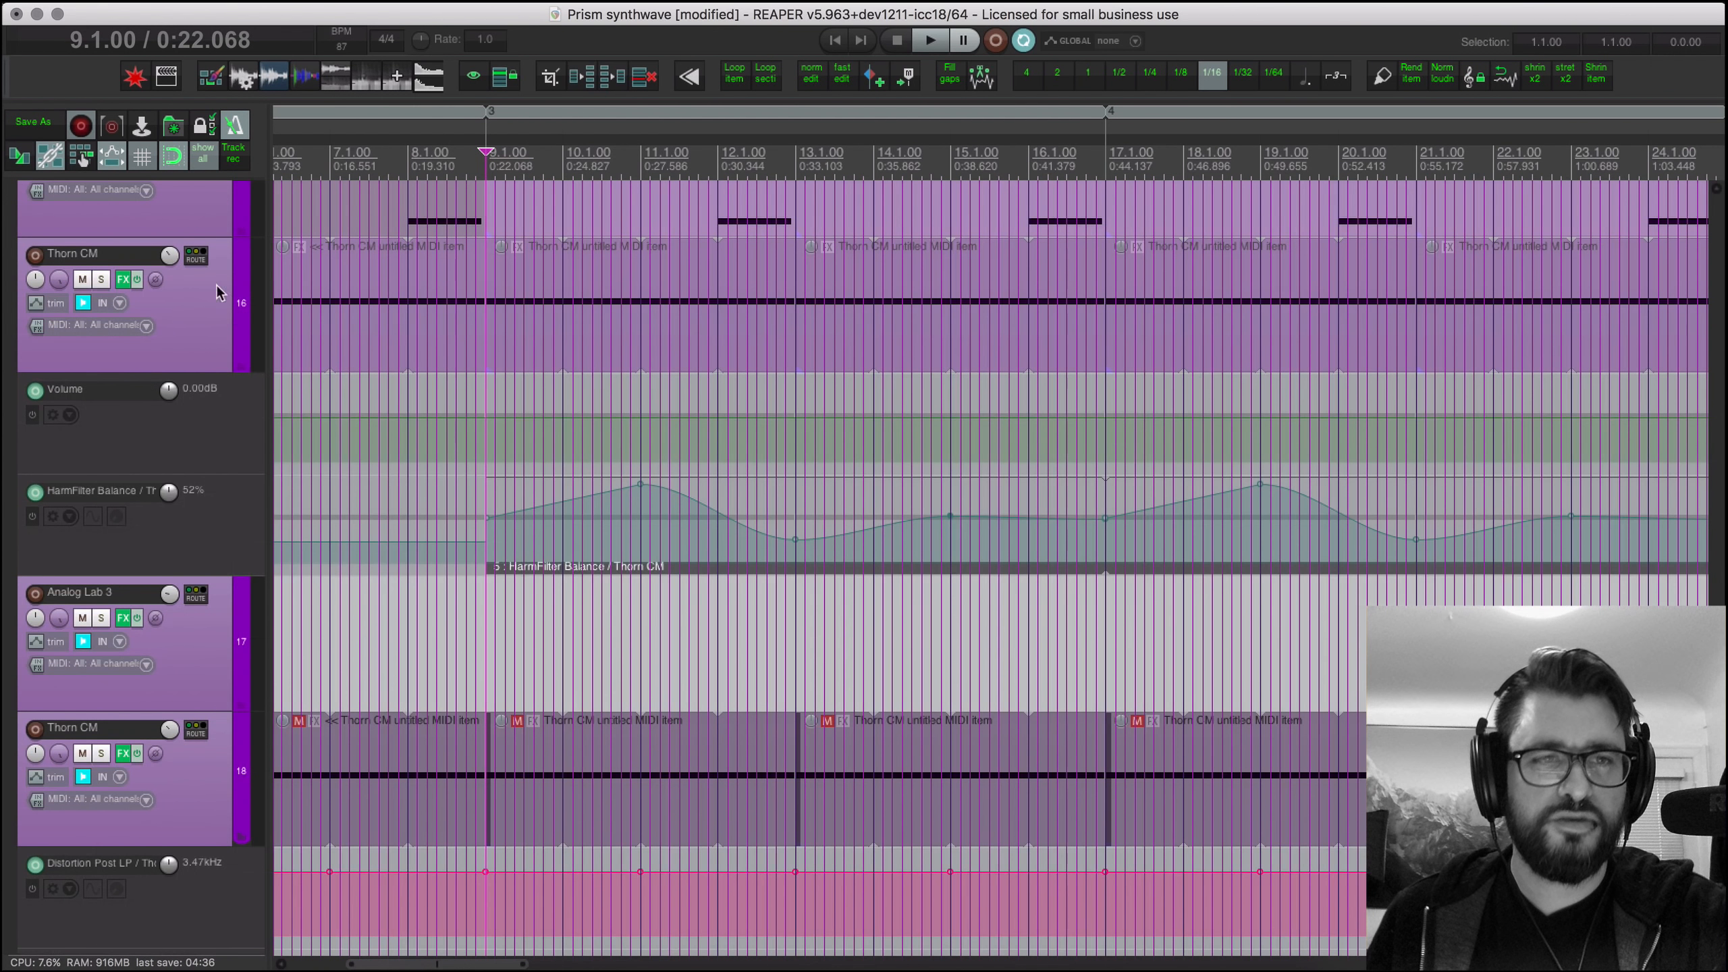
{"action": "right_click", "coordinate": [123, 277]}
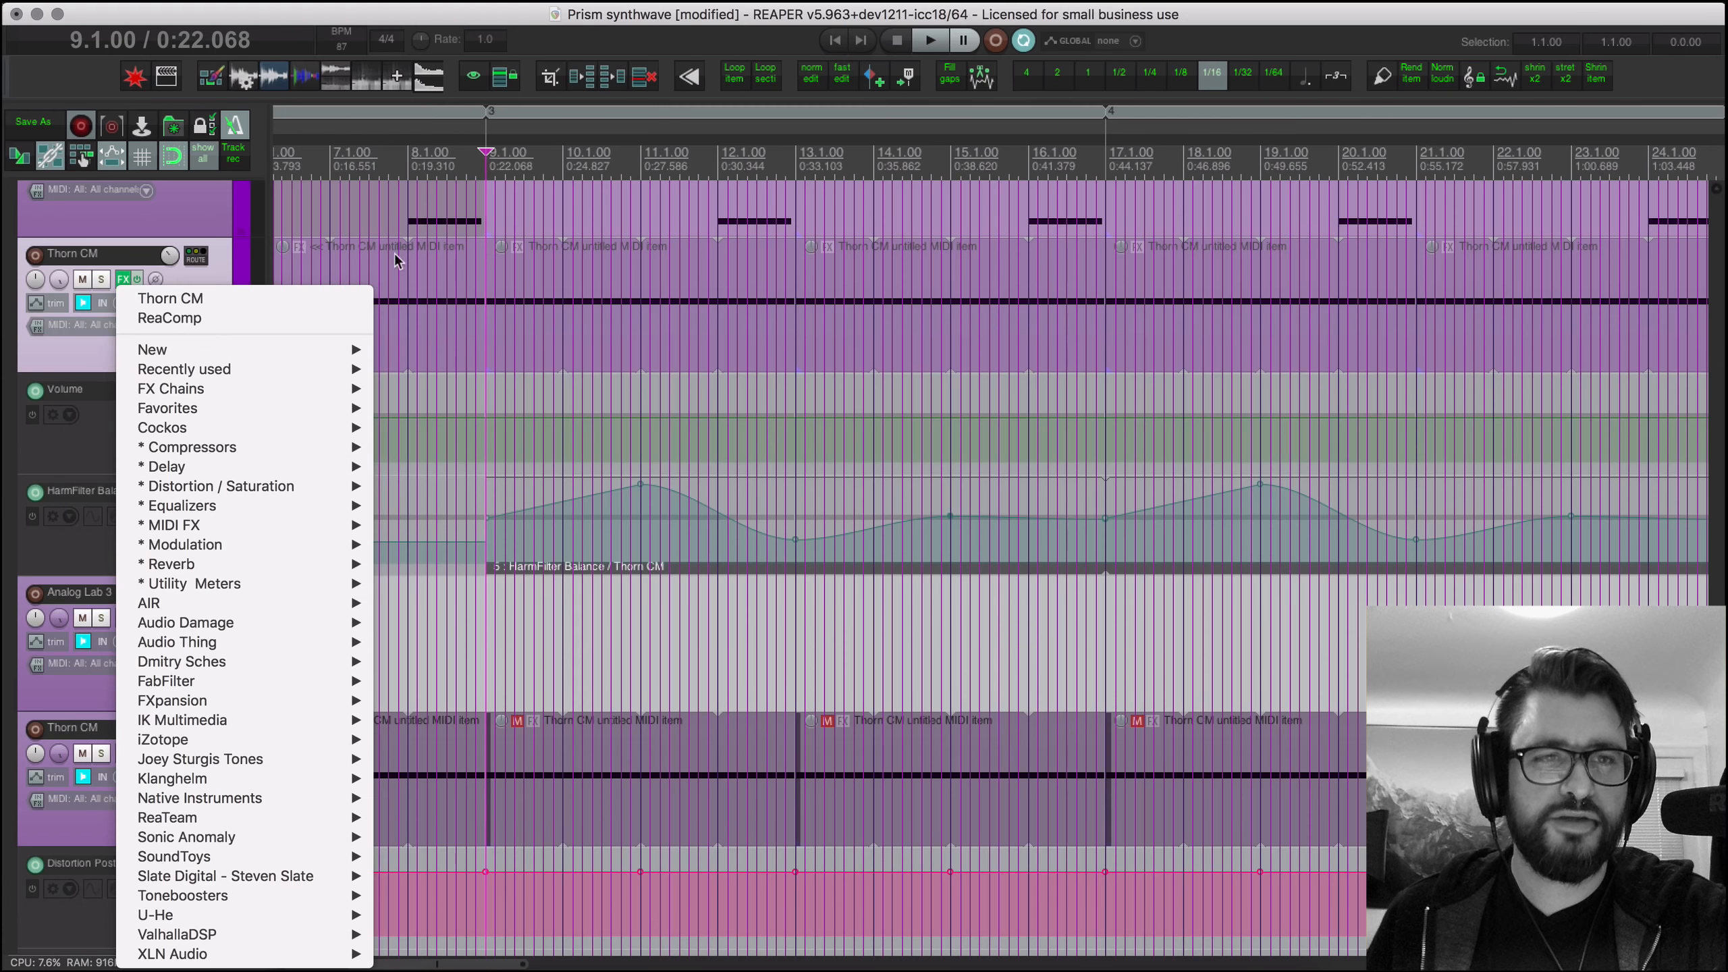
{"action": "left_click", "coordinate": [278, 300]}
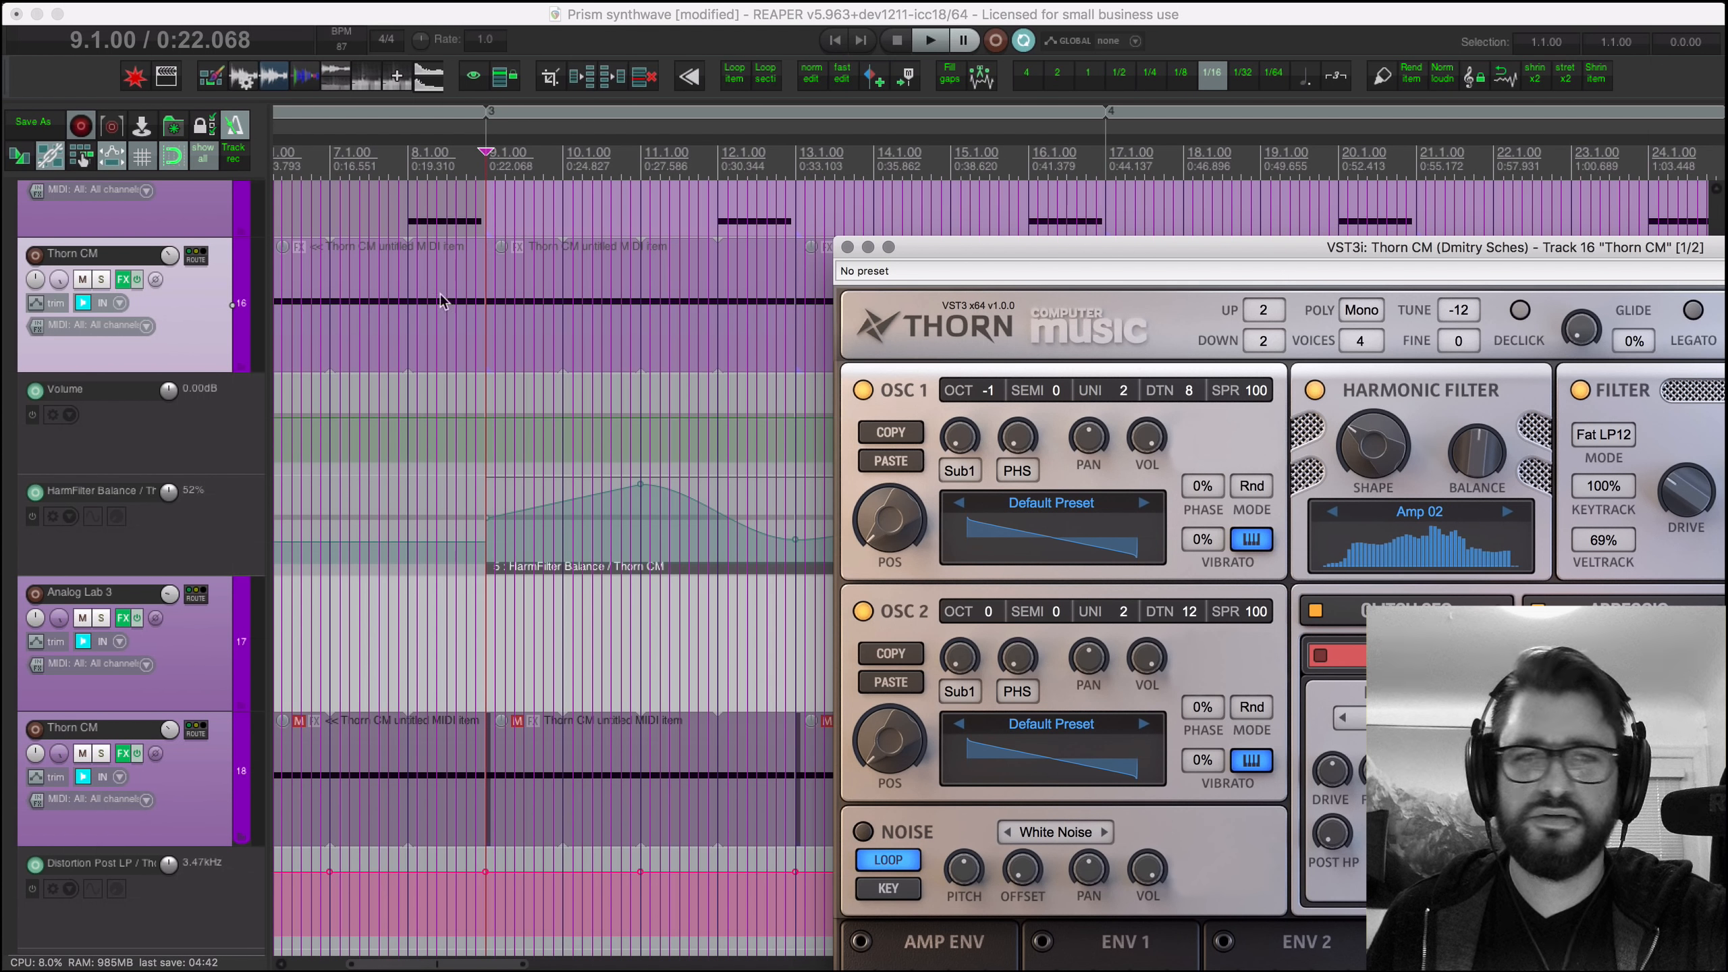
{"action": "left_click", "coordinate": [208, 320]}
{"action": "key", "text": "e"}
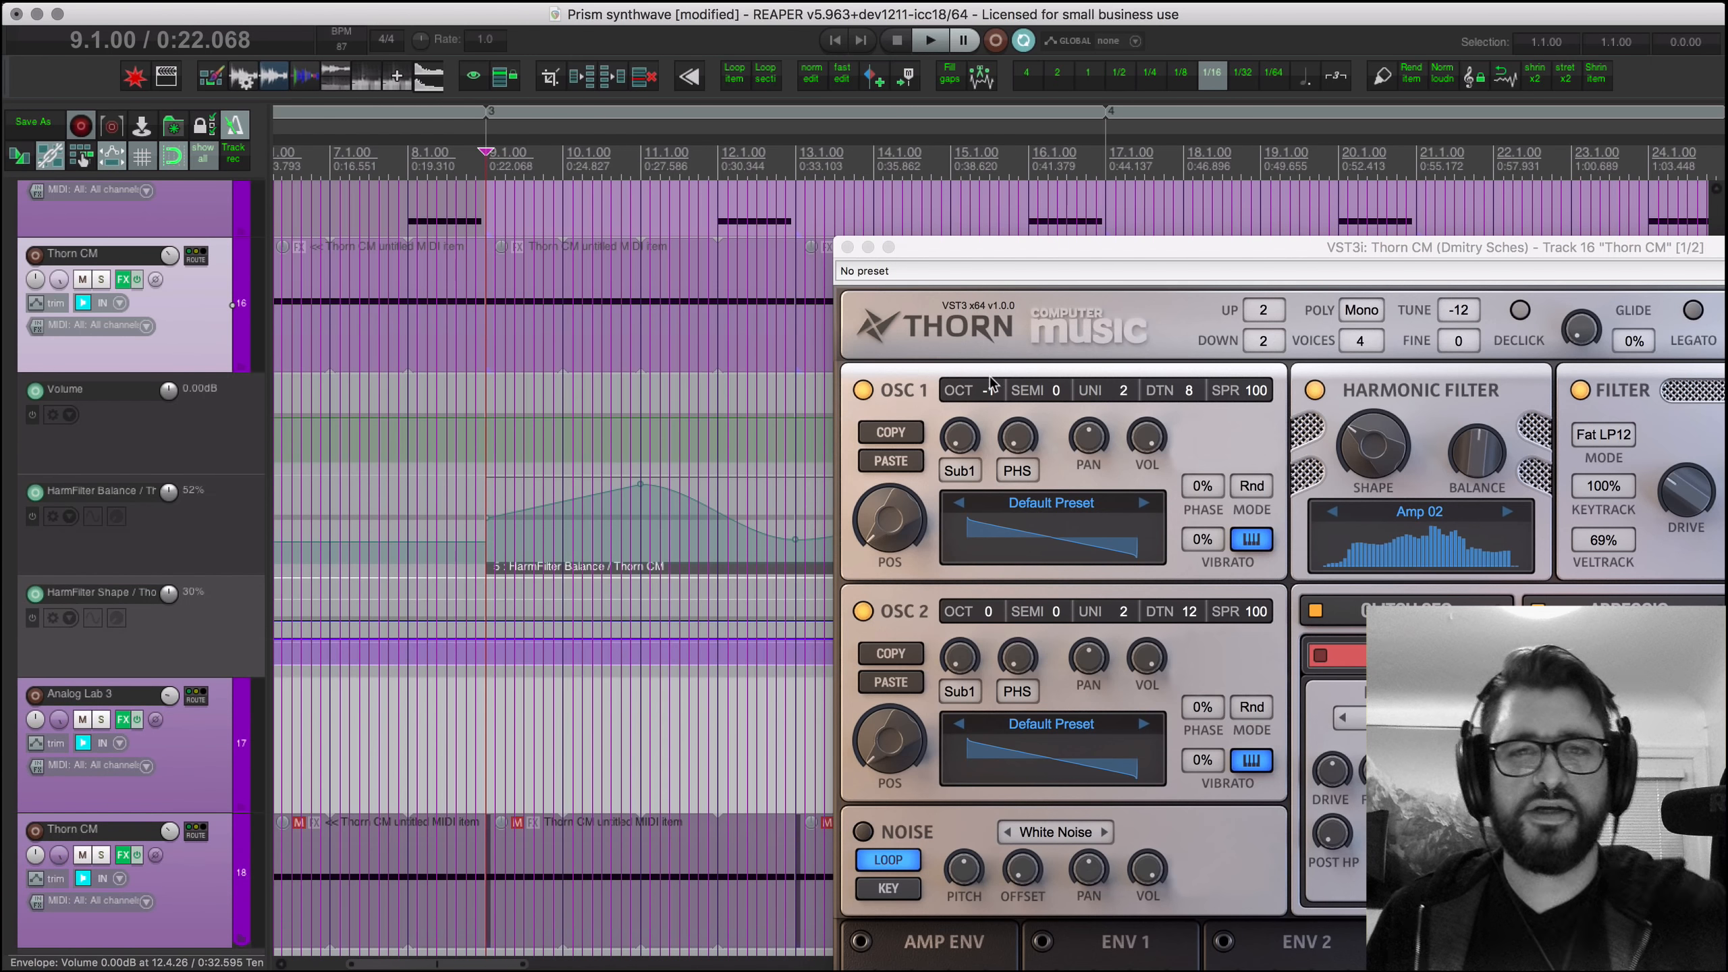
{"action": "left_click", "coordinate": [837, 248]}
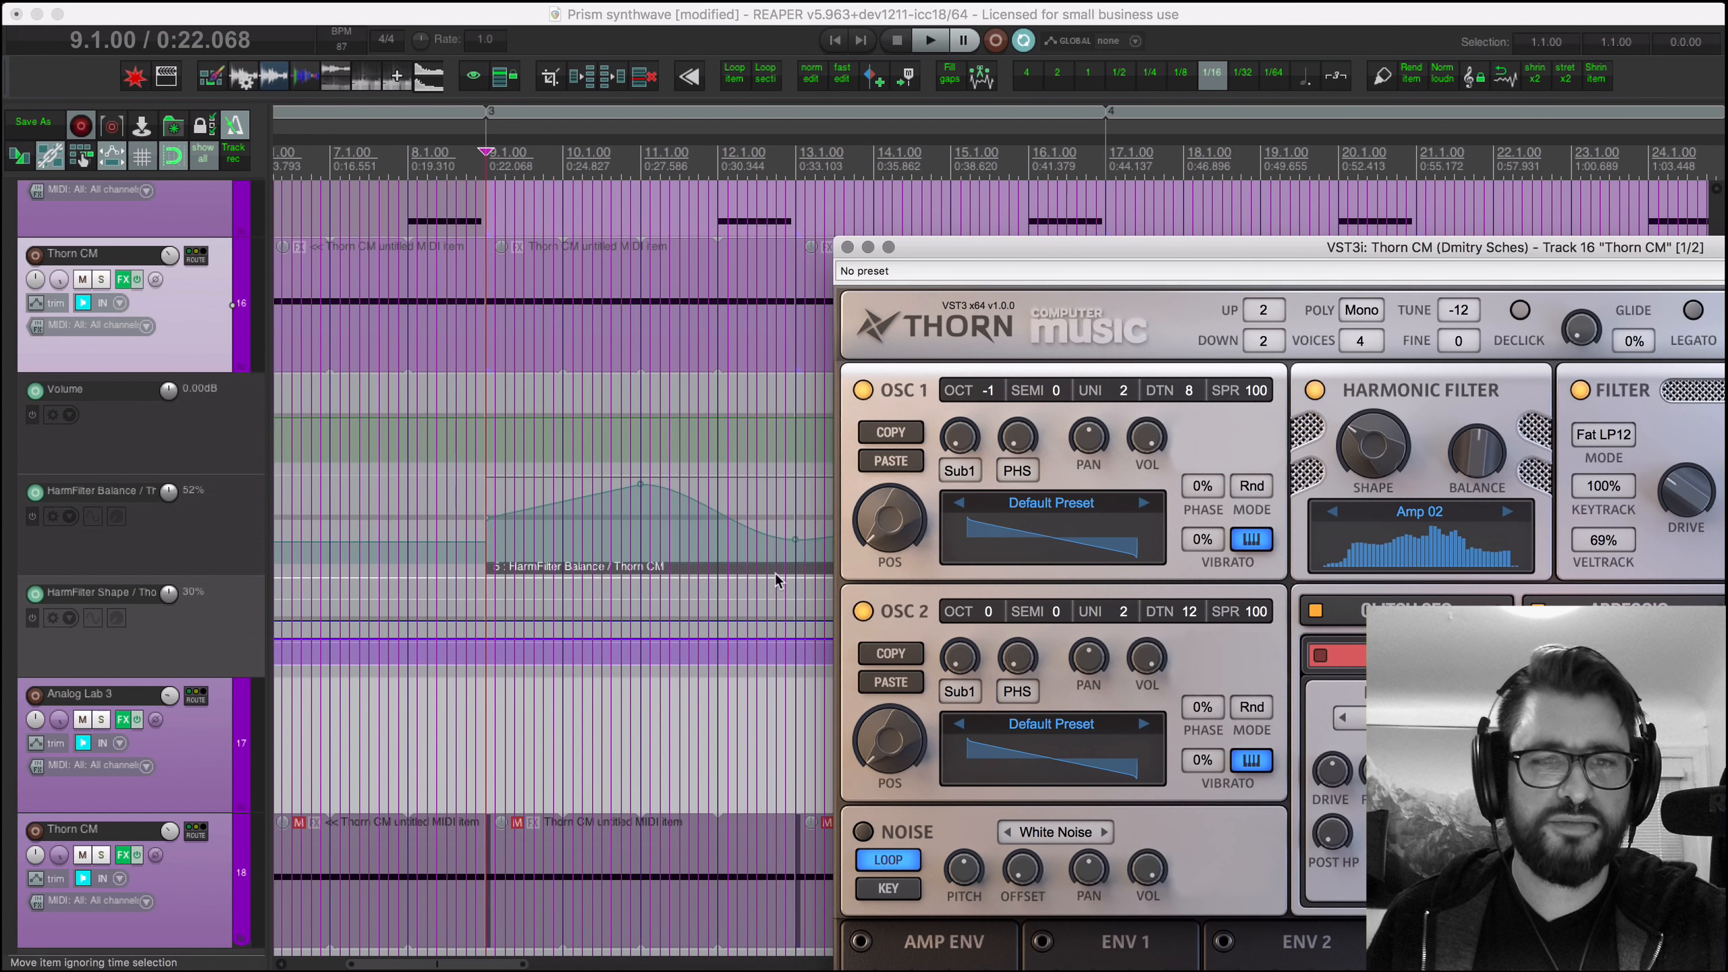
{"action": "left_click", "coordinate": [848, 247]}
Step: Create a HarmFilter Shape automation item from bar 9 to bar 11 with a point at bar 10 of about 65%, and audition it
{"action": "scroll", "coordinate": [514, 701], "scroll_direction": "left", "scroll_amount": 1}
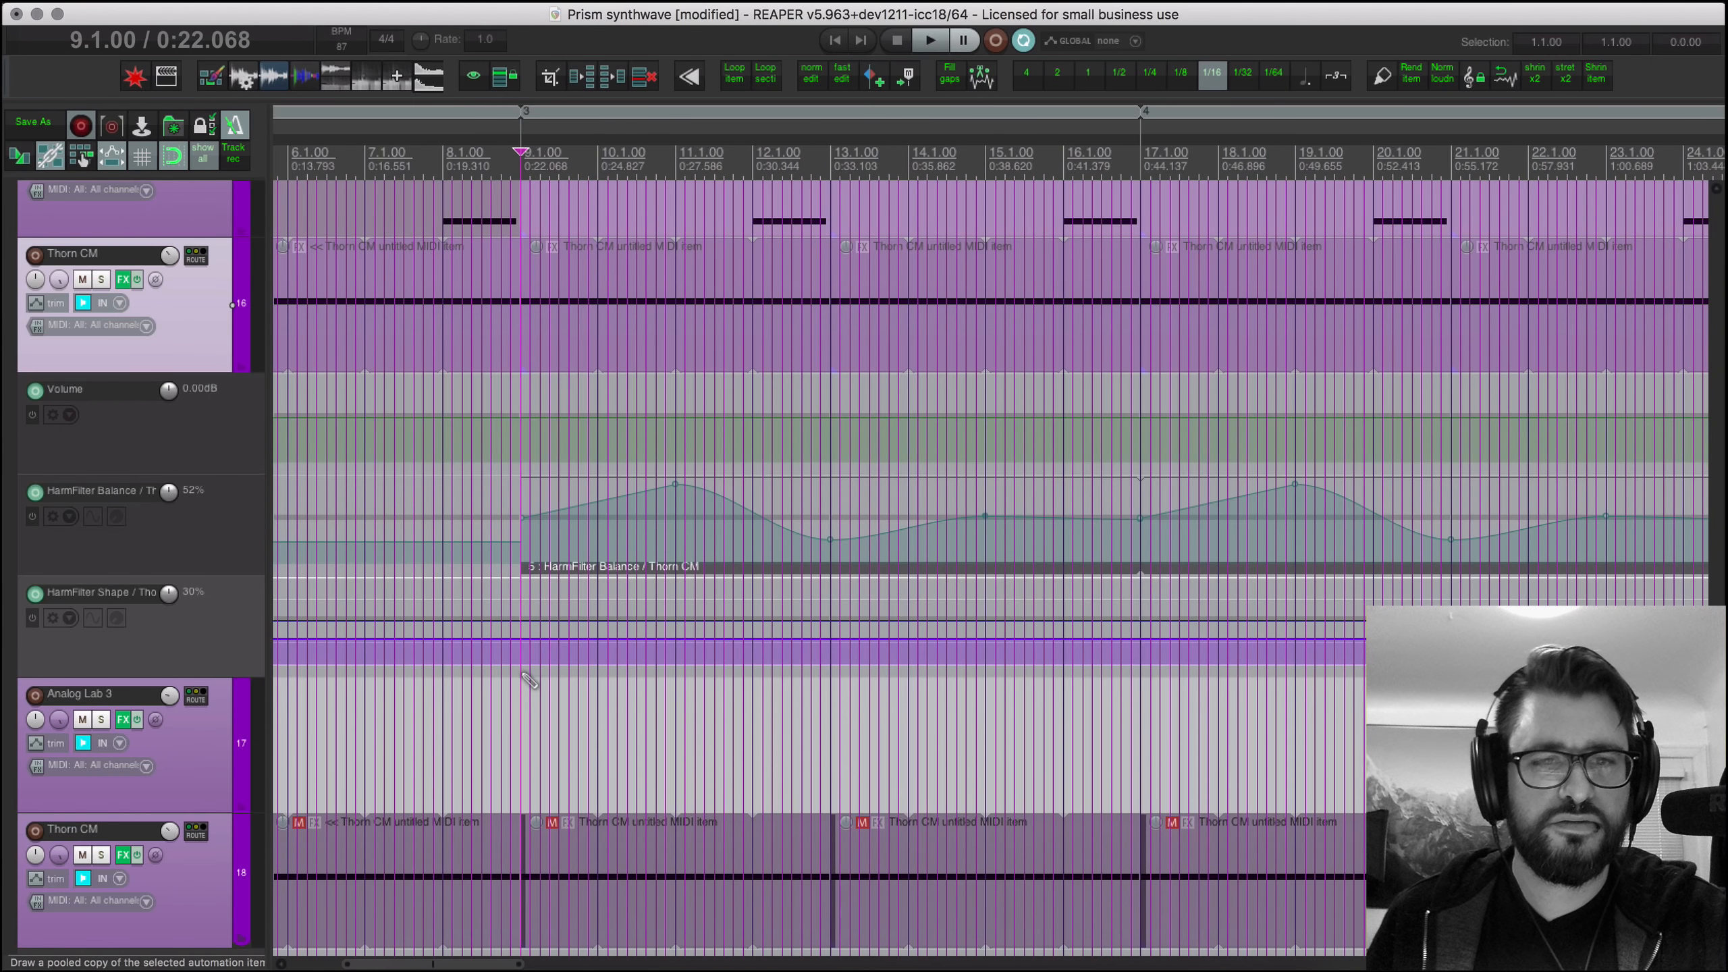
{"action": "mouse_move", "coordinate": [557, 677]}
{"action": "left_mouse_down"}
{"action": "mouse_move", "coordinate": [836, 674]}
{"action": "mouse_move", "coordinate": [677, 662]}
{"action": "mouse_move", "coordinate": [594, 598]}
{"action": "mouse_move", "coordinate": [587, 551]}
{"action": "left_mouse_up"}
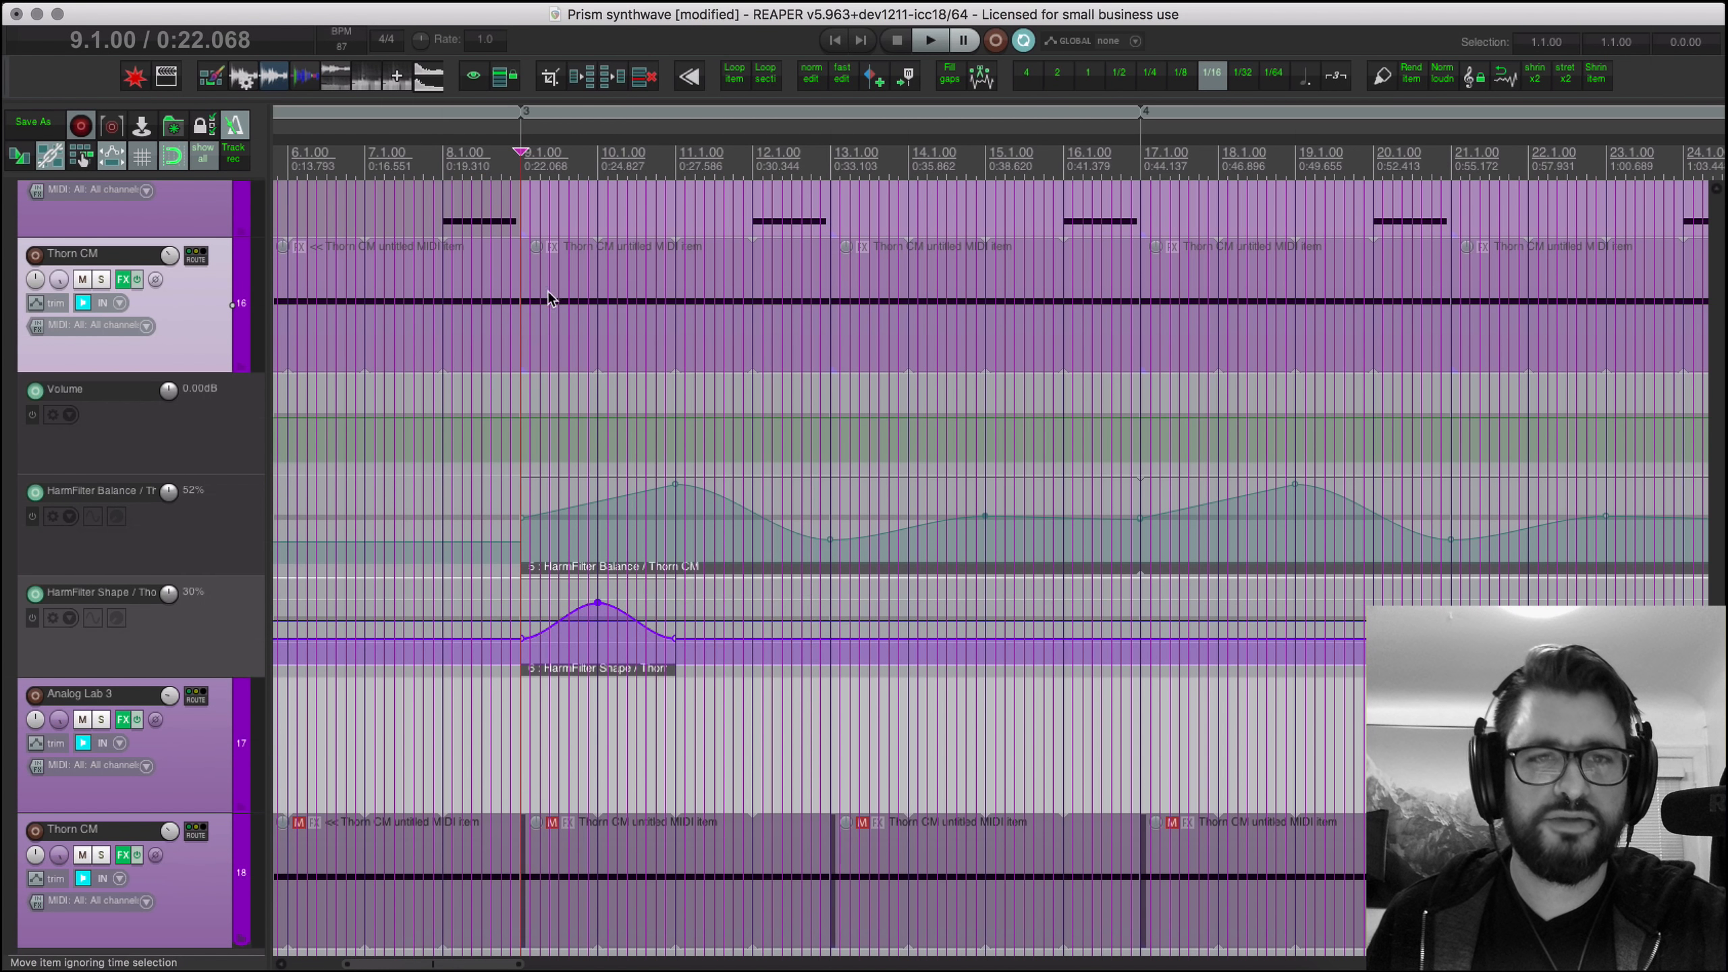
{"action": "key", "text": "space"}
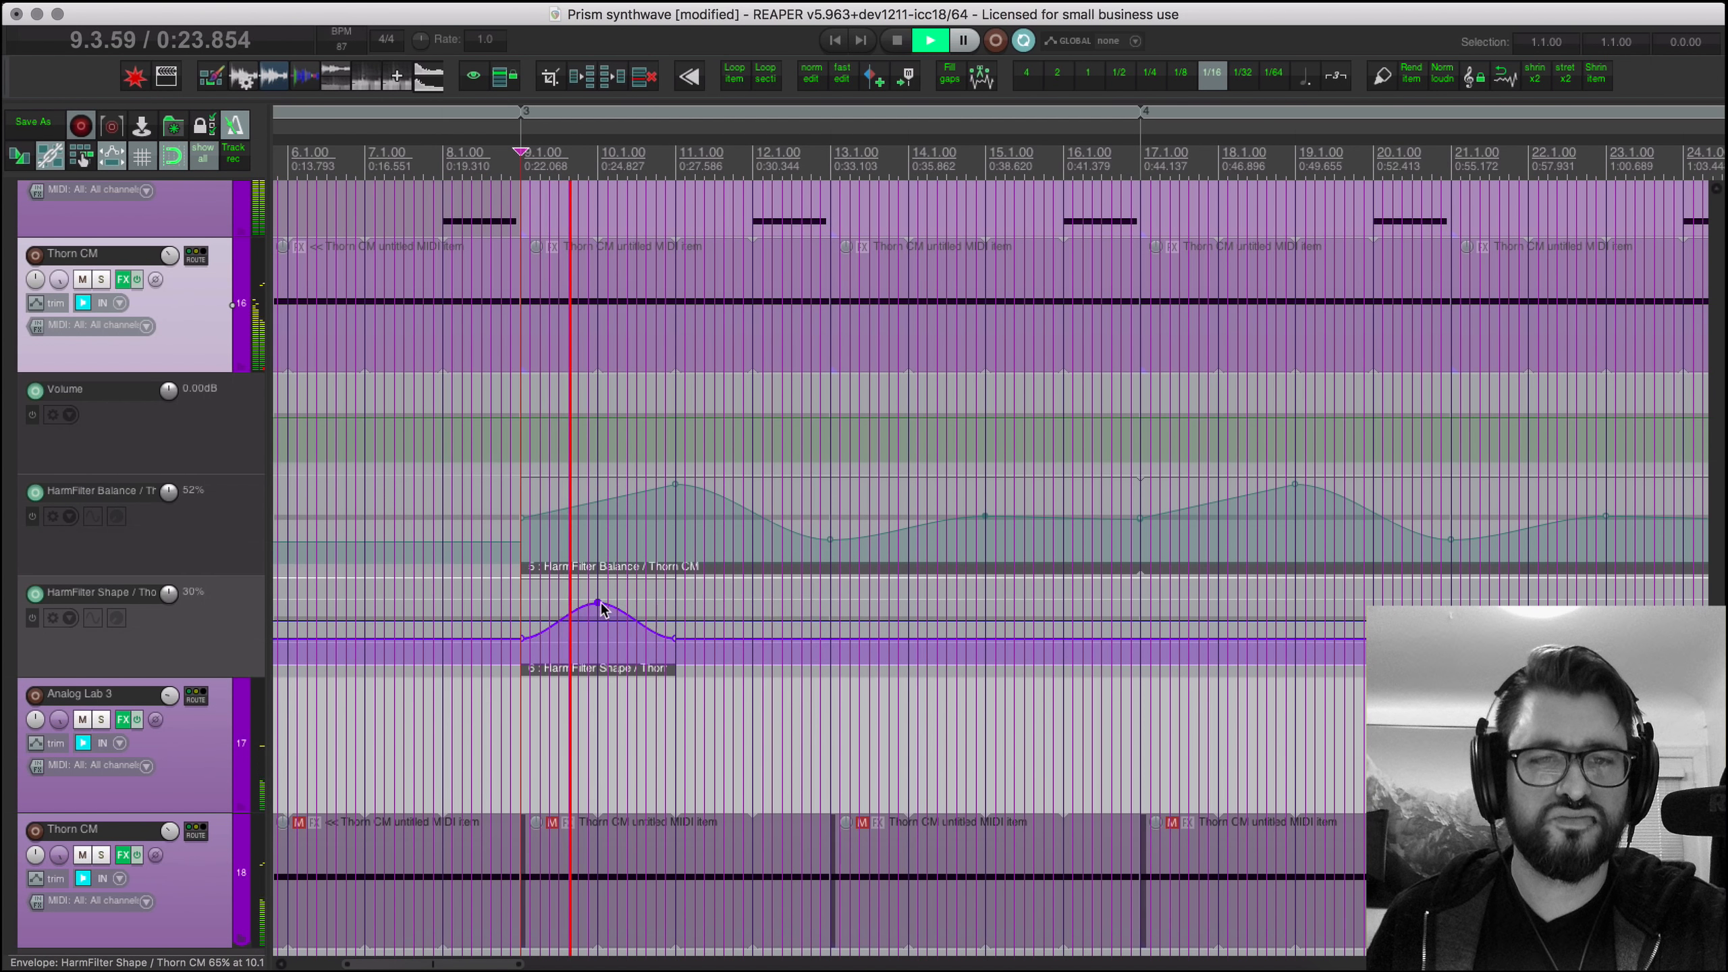
{"action": "key", "text": "space"}
Step: Lower the HarmFilter Shape point at bar 10 to about 14%, and loop-extend the automation item to bar 17 during playback
{"action": "left_click_drag", "start_coordinate": [597, 601], "coordinate": [599, 724]}
{"action": "key", "text": "space"}
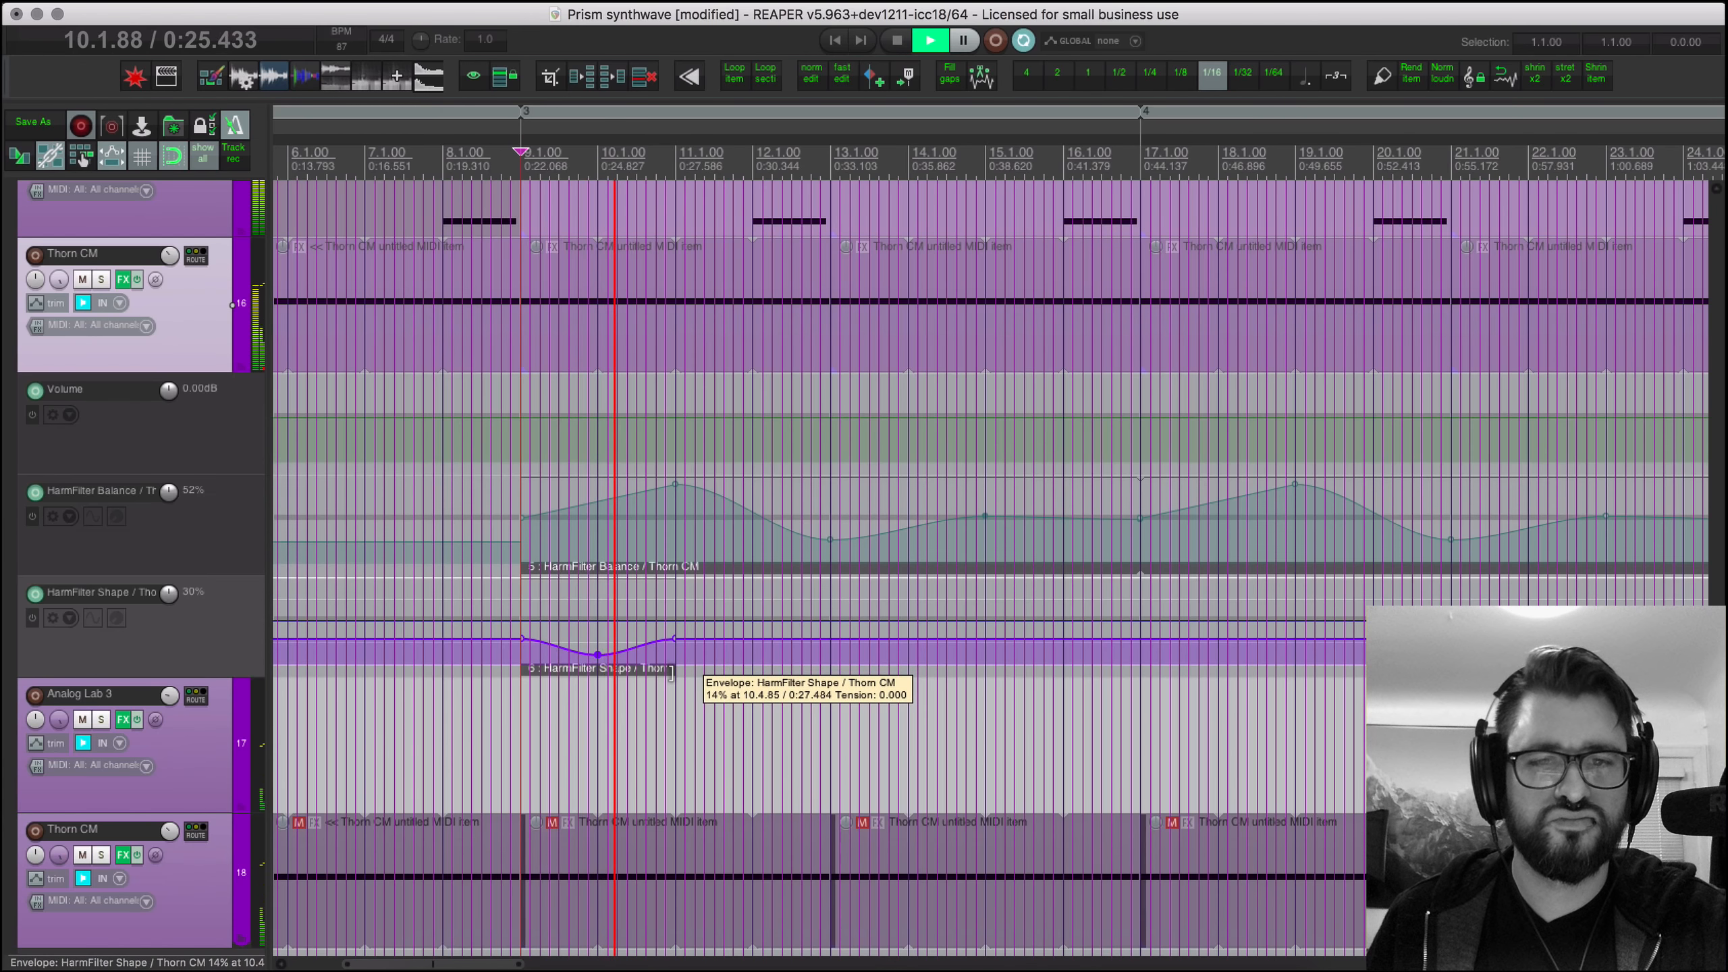
{"action": "left_click_drag", "start_coordinate": [675, 691], "coordinate": [1140, 695]}
{"action": "scroll", "coordinate": [1021, 687], "scroll_direction": "down", "scroll_amount": 3}
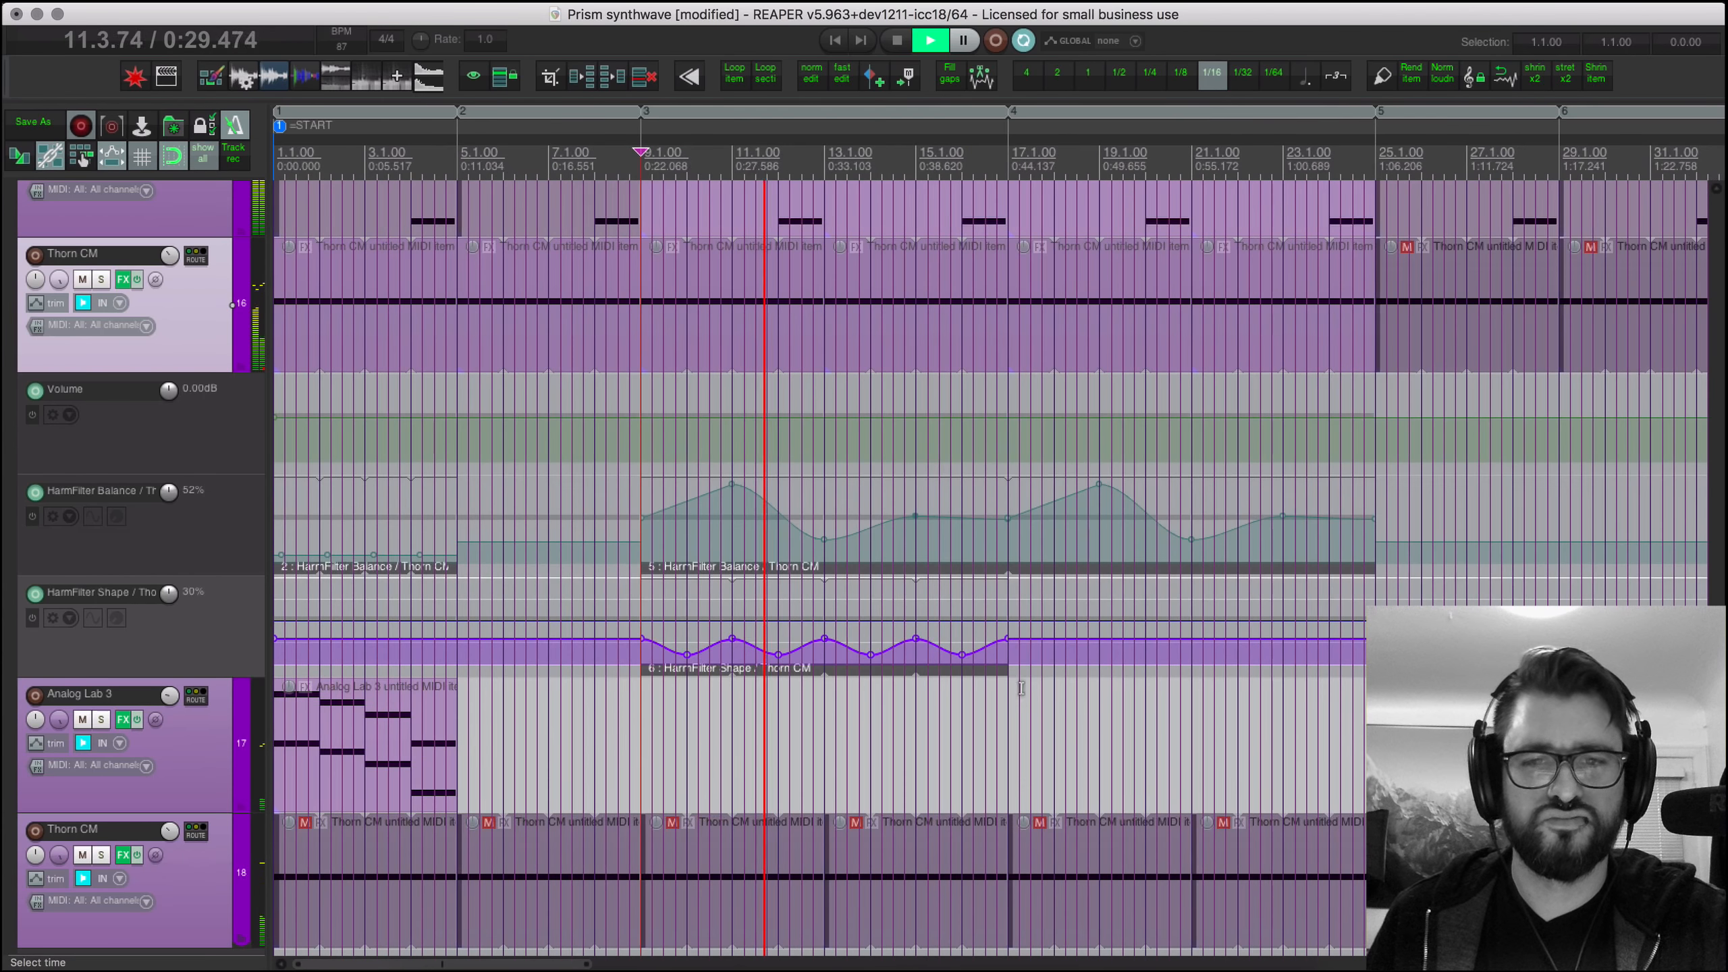
Step: Loop-extend the HarmFilter Shape automation item to bar 25, and lower the HarmFilter Balance point at bar 17 to about 20%
{"action": "left_click_drag", "start_coordinate": [780, 670], "coordinate": [1151, 673]}
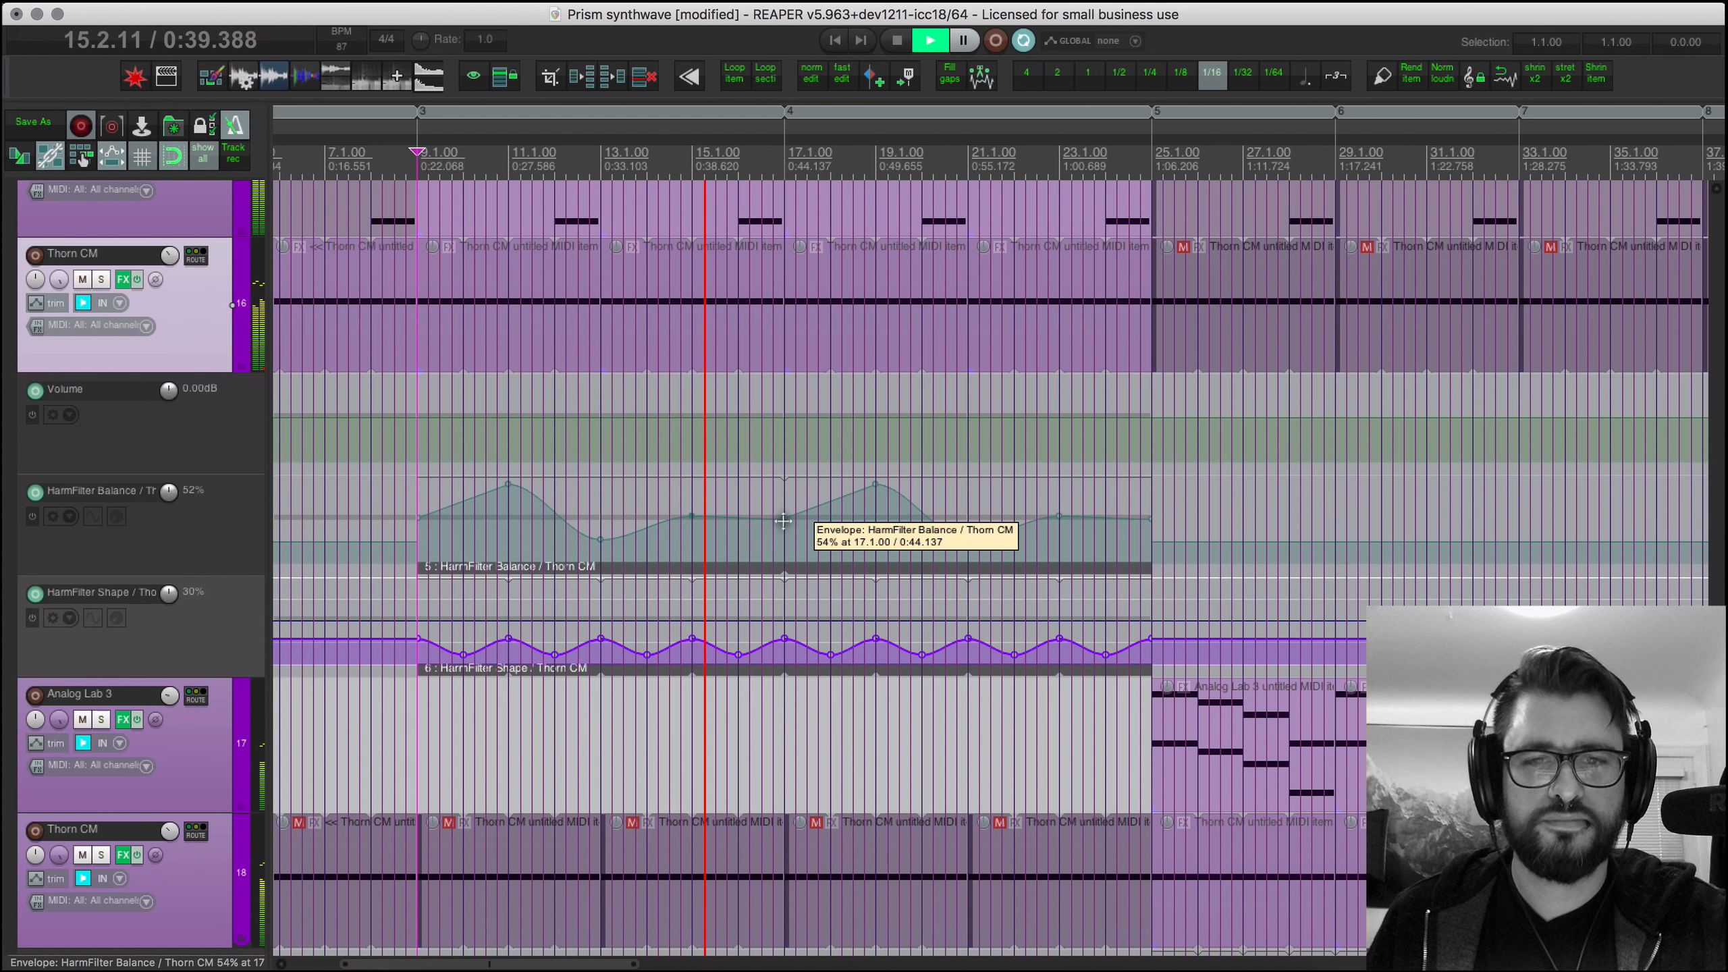
{"action": "left_click_drag", "start_coordinate": [783, 520], "coordinate": [784, 575]}
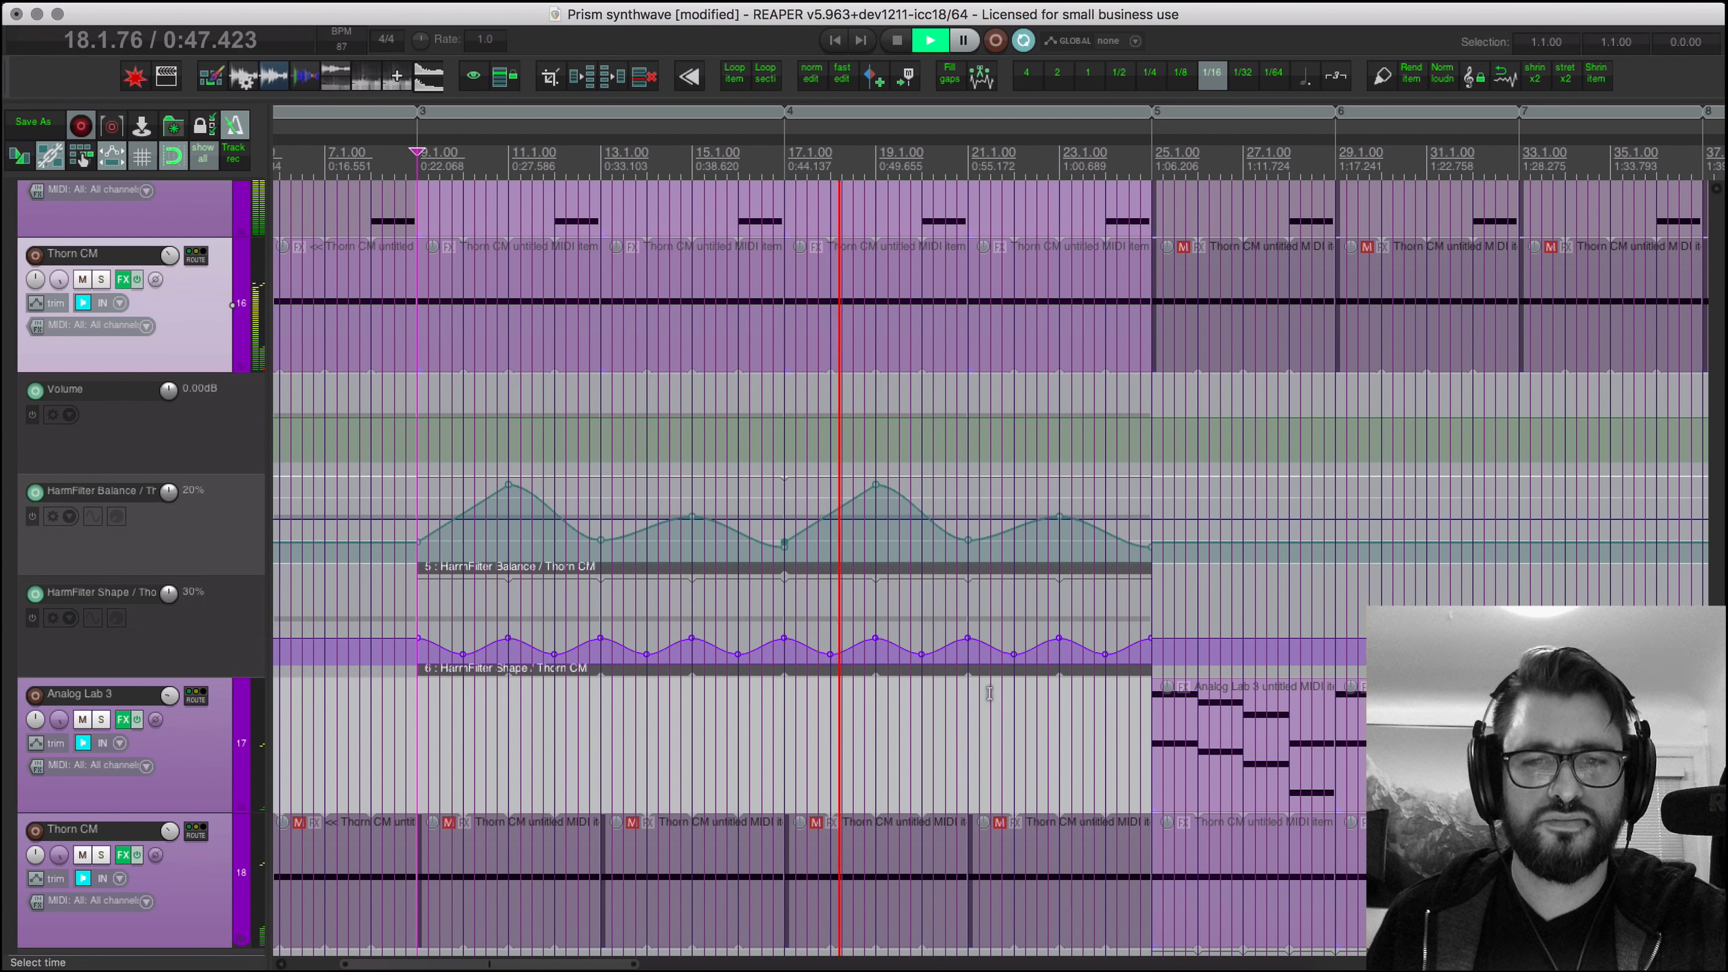
Step: Listen through the arrangement past bar 25 while examining the drum tracks, synth tracks and their automation lanes
{"action": "scroll", "coordinate": [932, 797], "scroll_direction": "down", "scroll_amount": 2}
{"action": "scroll", "coordinate": [938, 793], "scroll_direction": "right", "scroll_amount": 3}
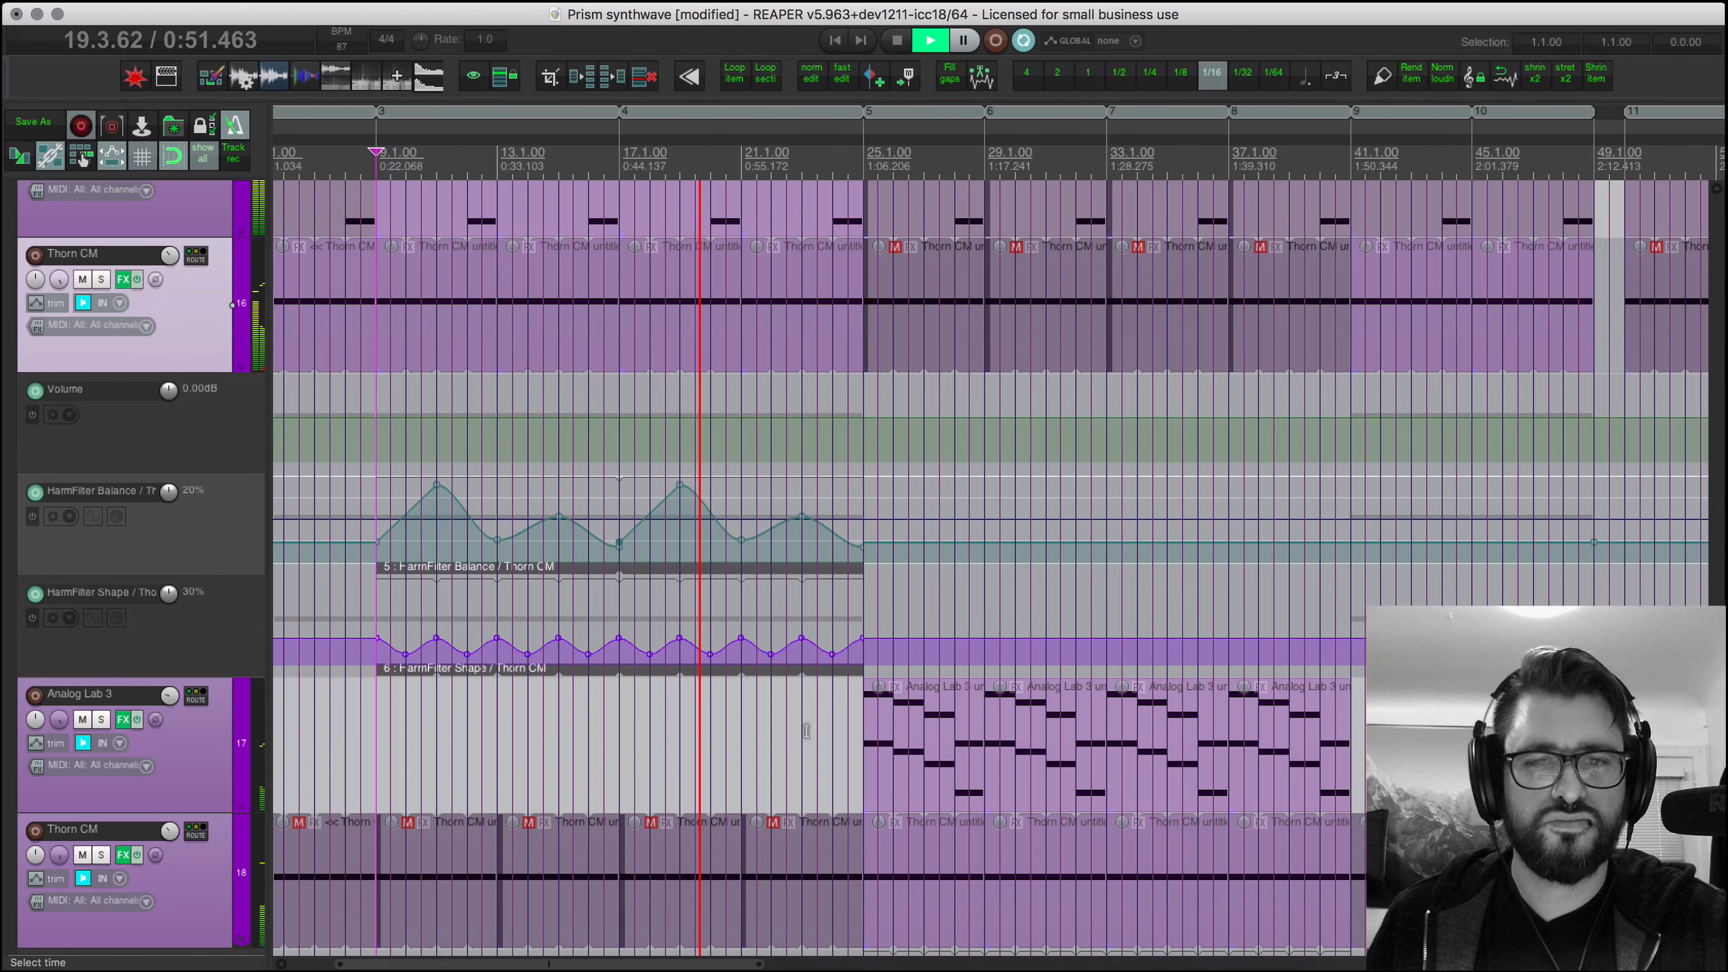
{"action": "scroll", "coordinate": [775, 687], "scroll_direction": "down", "scroll_amount": 3}
{"action": "scroll", "coordinate": [775, 688], "scroll_direction": "up", "scroll_amount": 2}
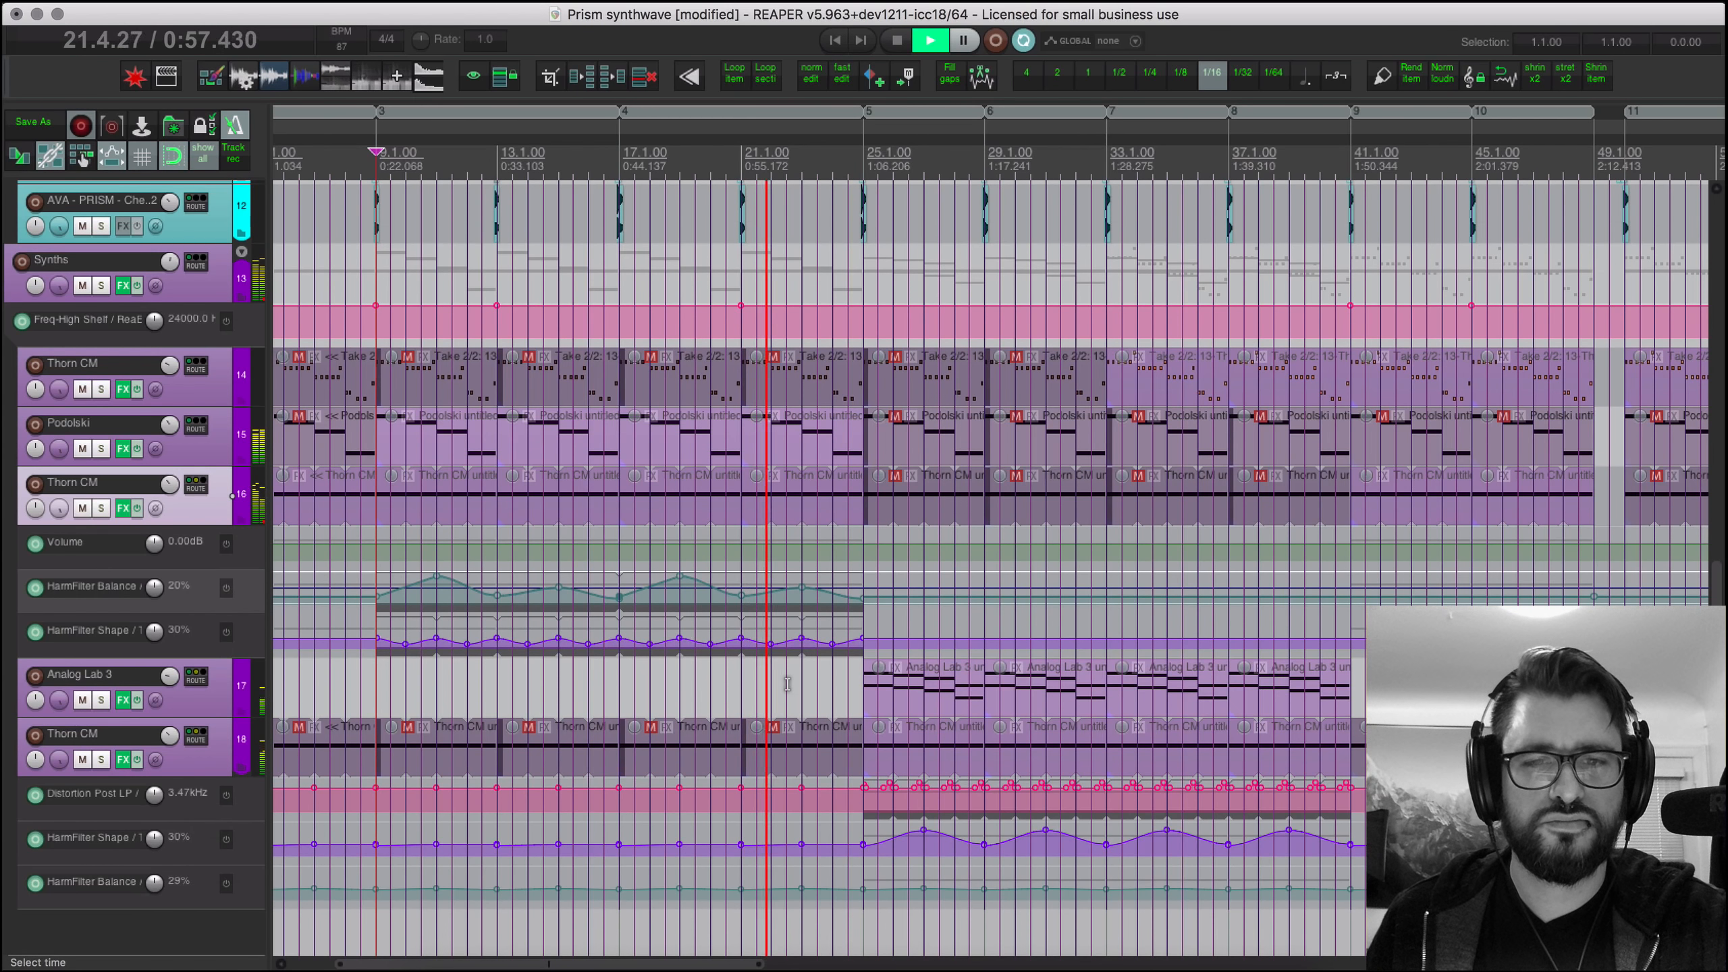
{"action": "scroll", "coordinate": [790, 686], "scroll_direction": "up", "scroll_amount": 3}
{"action": "scroll", "coordinate": [793, 691], "scroll_direction": "up", "scroll_amount": 2}
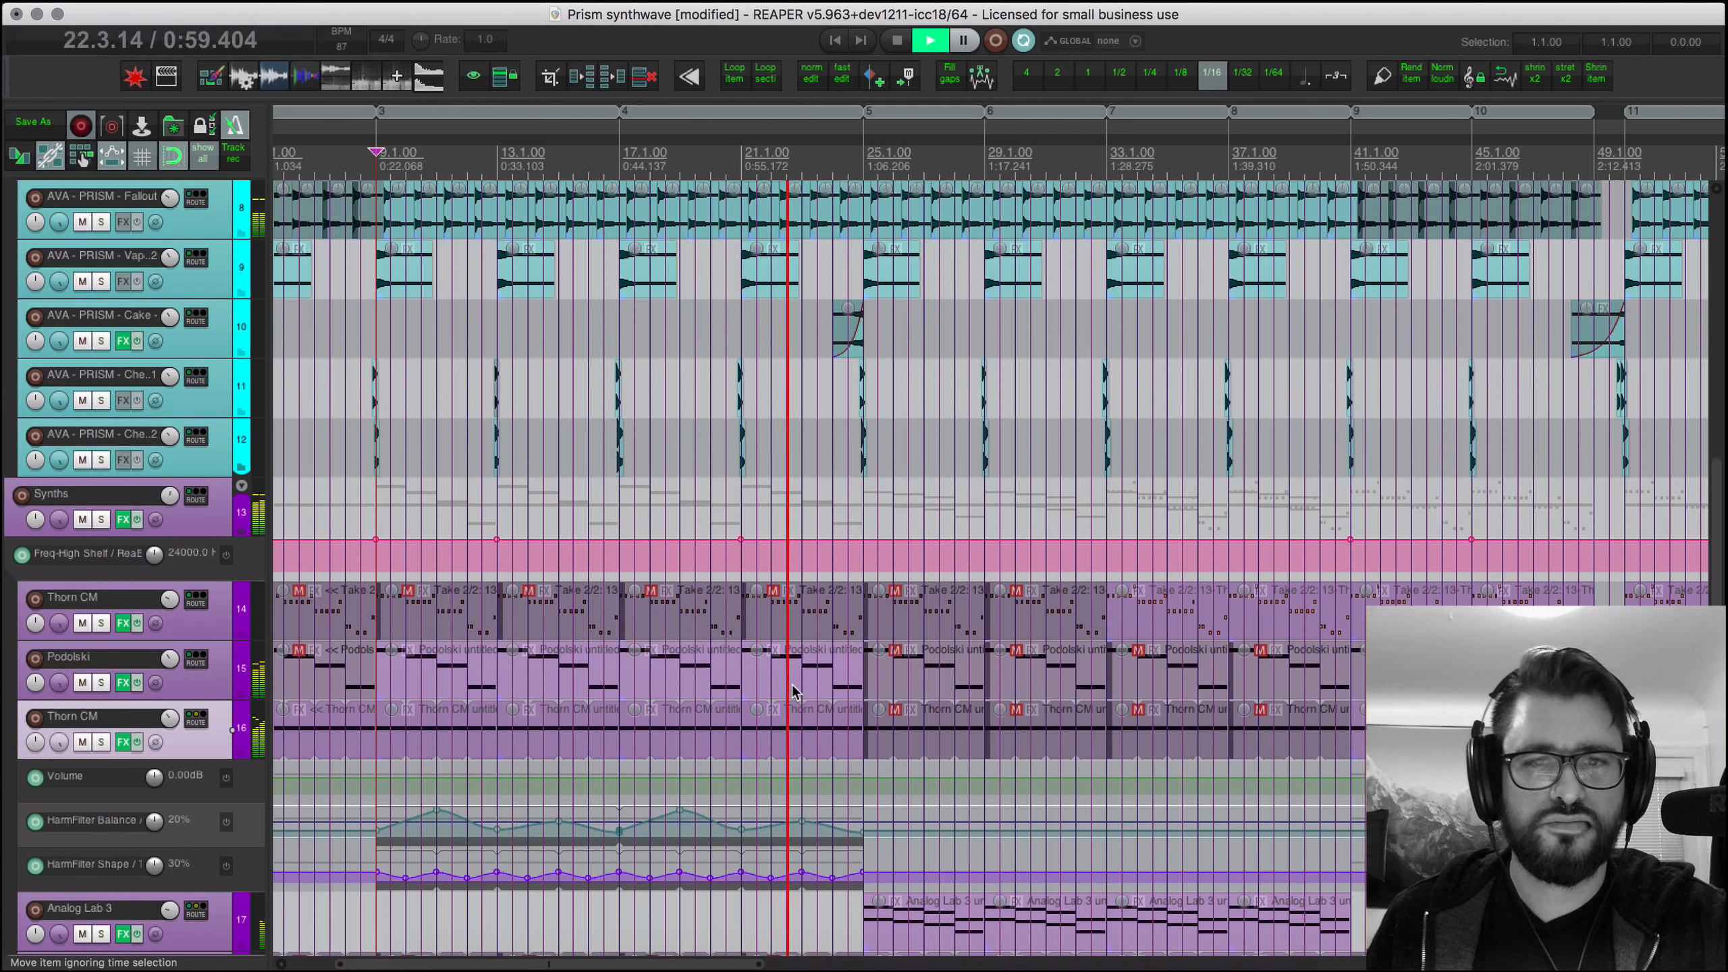
{"action": "scroll", "coordinate": [815, 681], "scroll_direction": "left", "scroll_amount": 5}
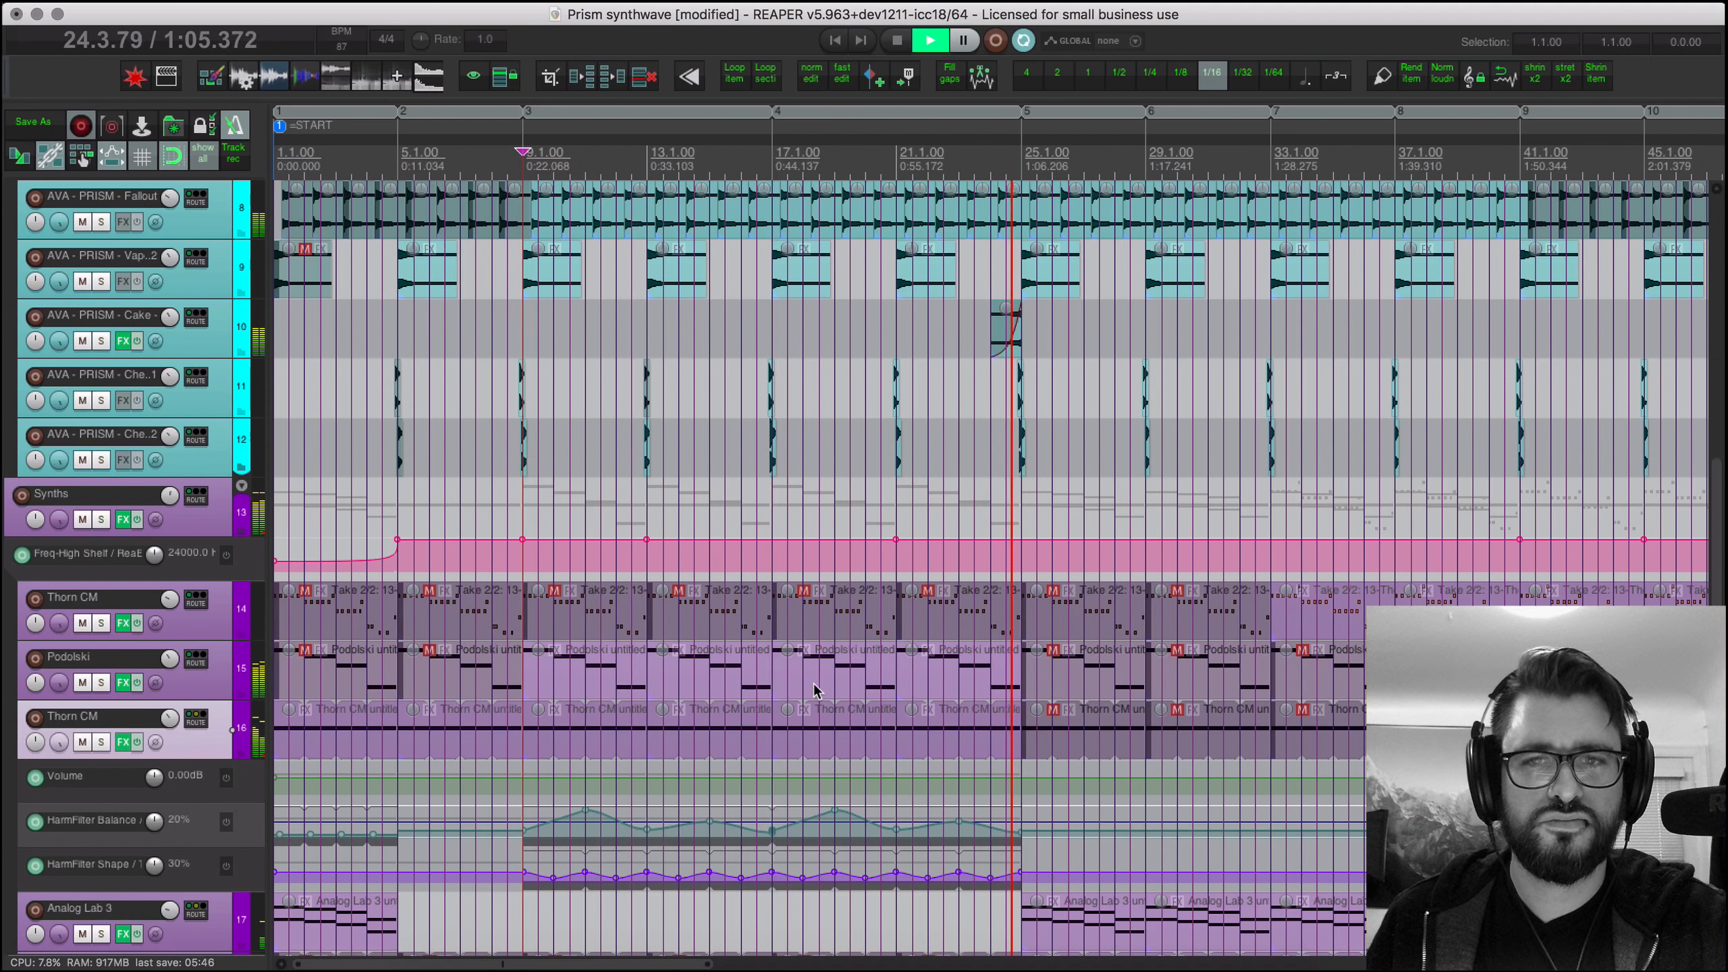
{"action": "scroll", "coordinate": [816, 692], "scroll_direction": "down", "scroll_amount": 2}
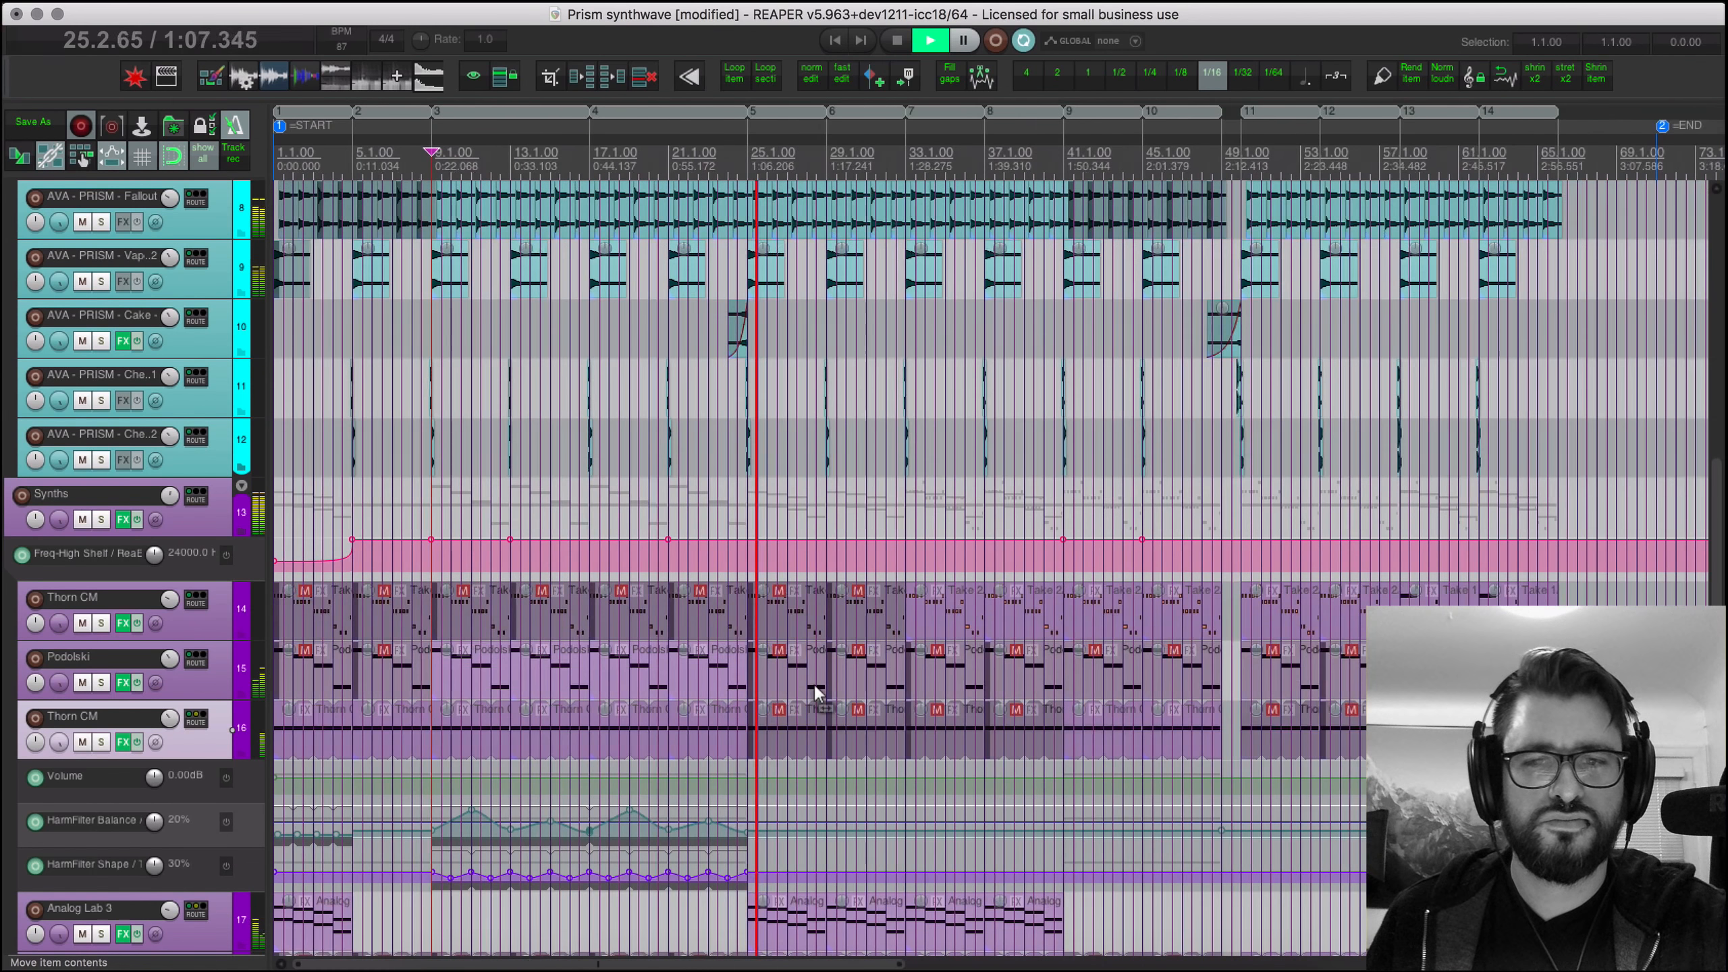
{"action": "scroll", "coordinate": [815, 692], "scroll_direction": "down", "scroll_amount": 3}
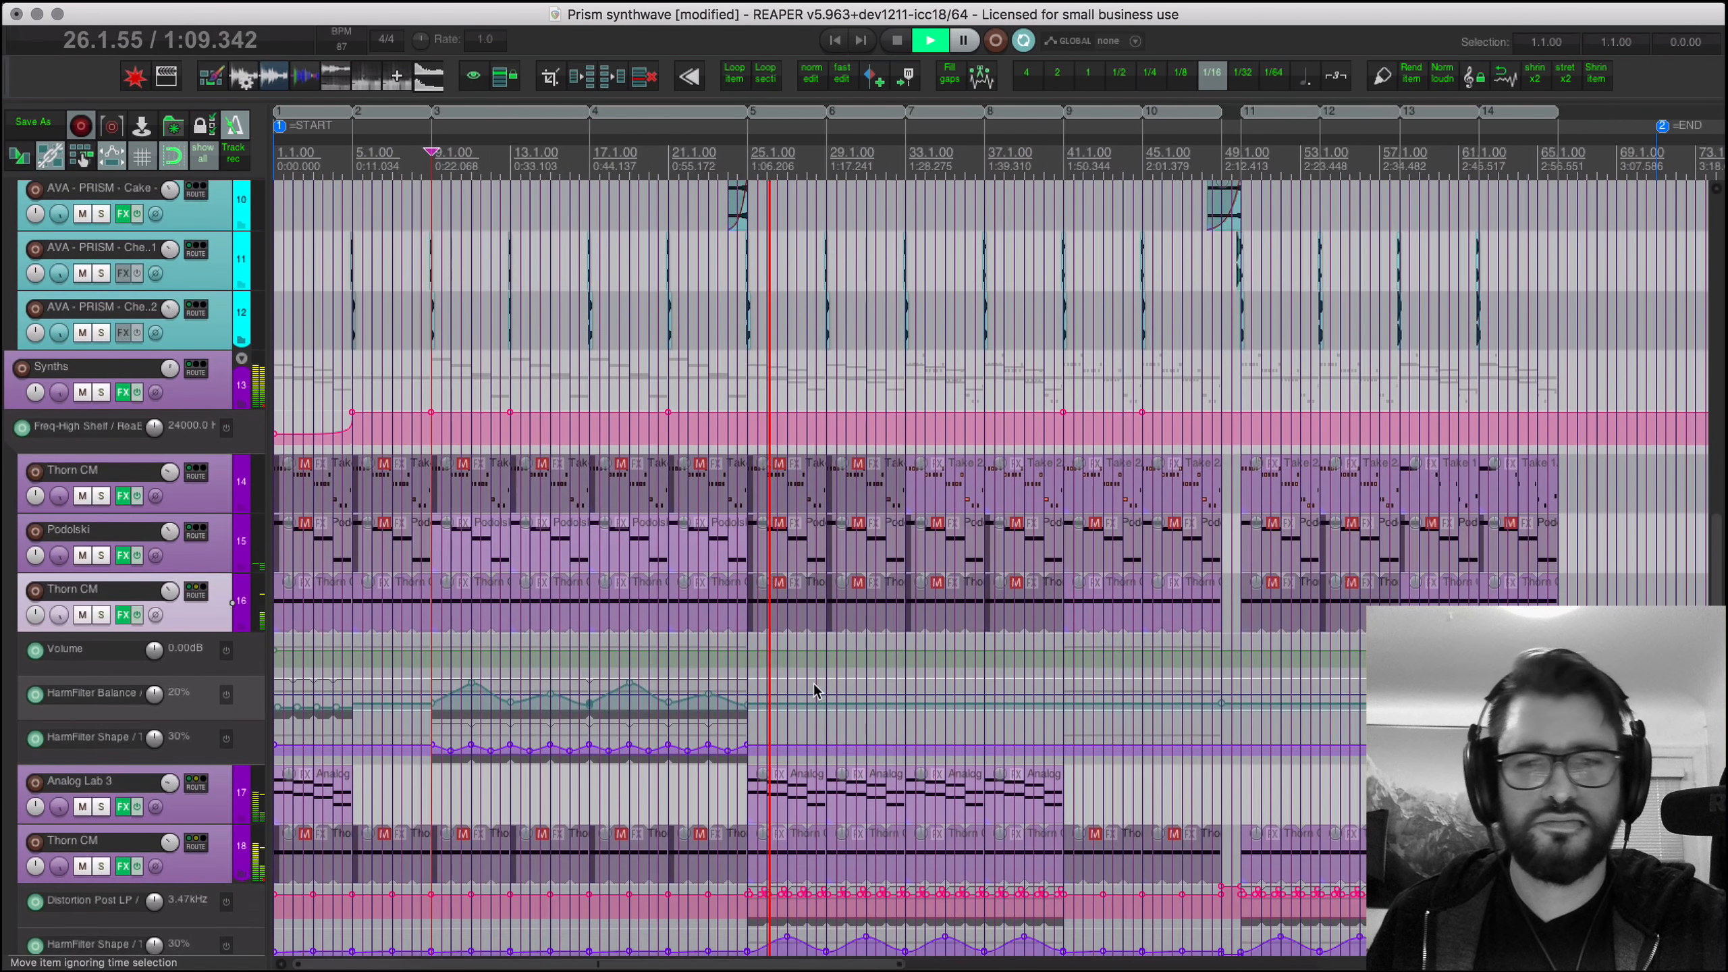
{"action": "scroll", "coordinate": [816, 691], "scroll_direction": "down", "scroll_amount": 2}
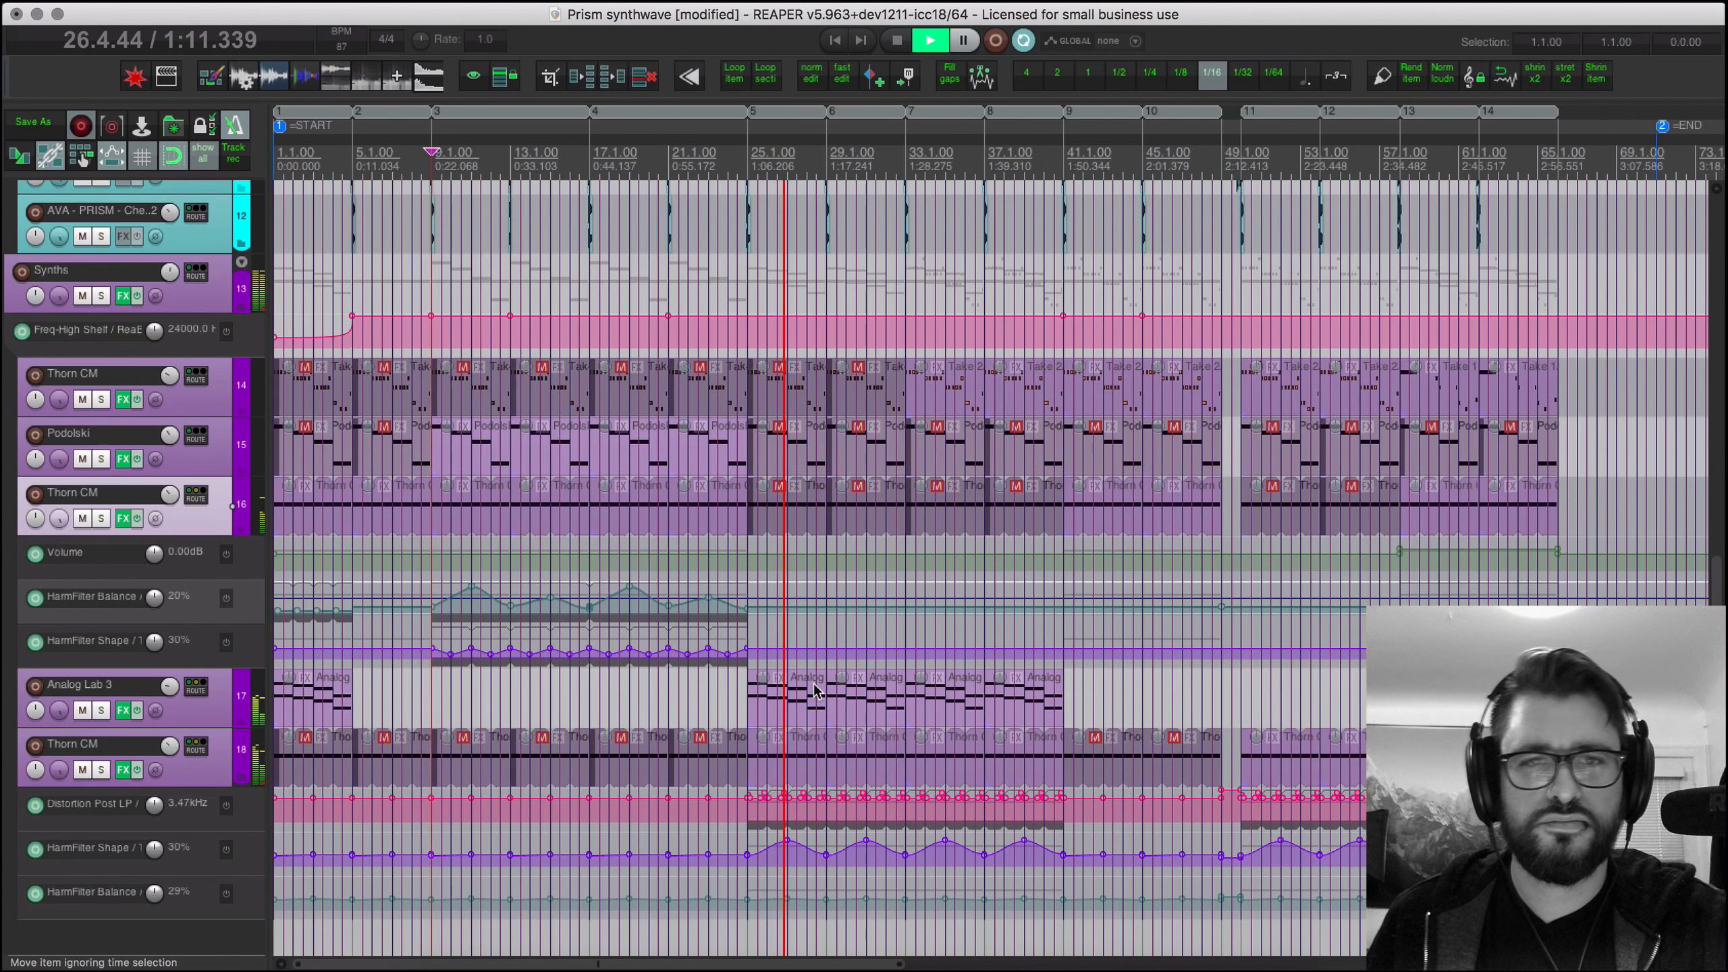
{"action": "scroll", "coordinate": [816, 692], "scroll_direction": "up", "scroll_amount": 3}
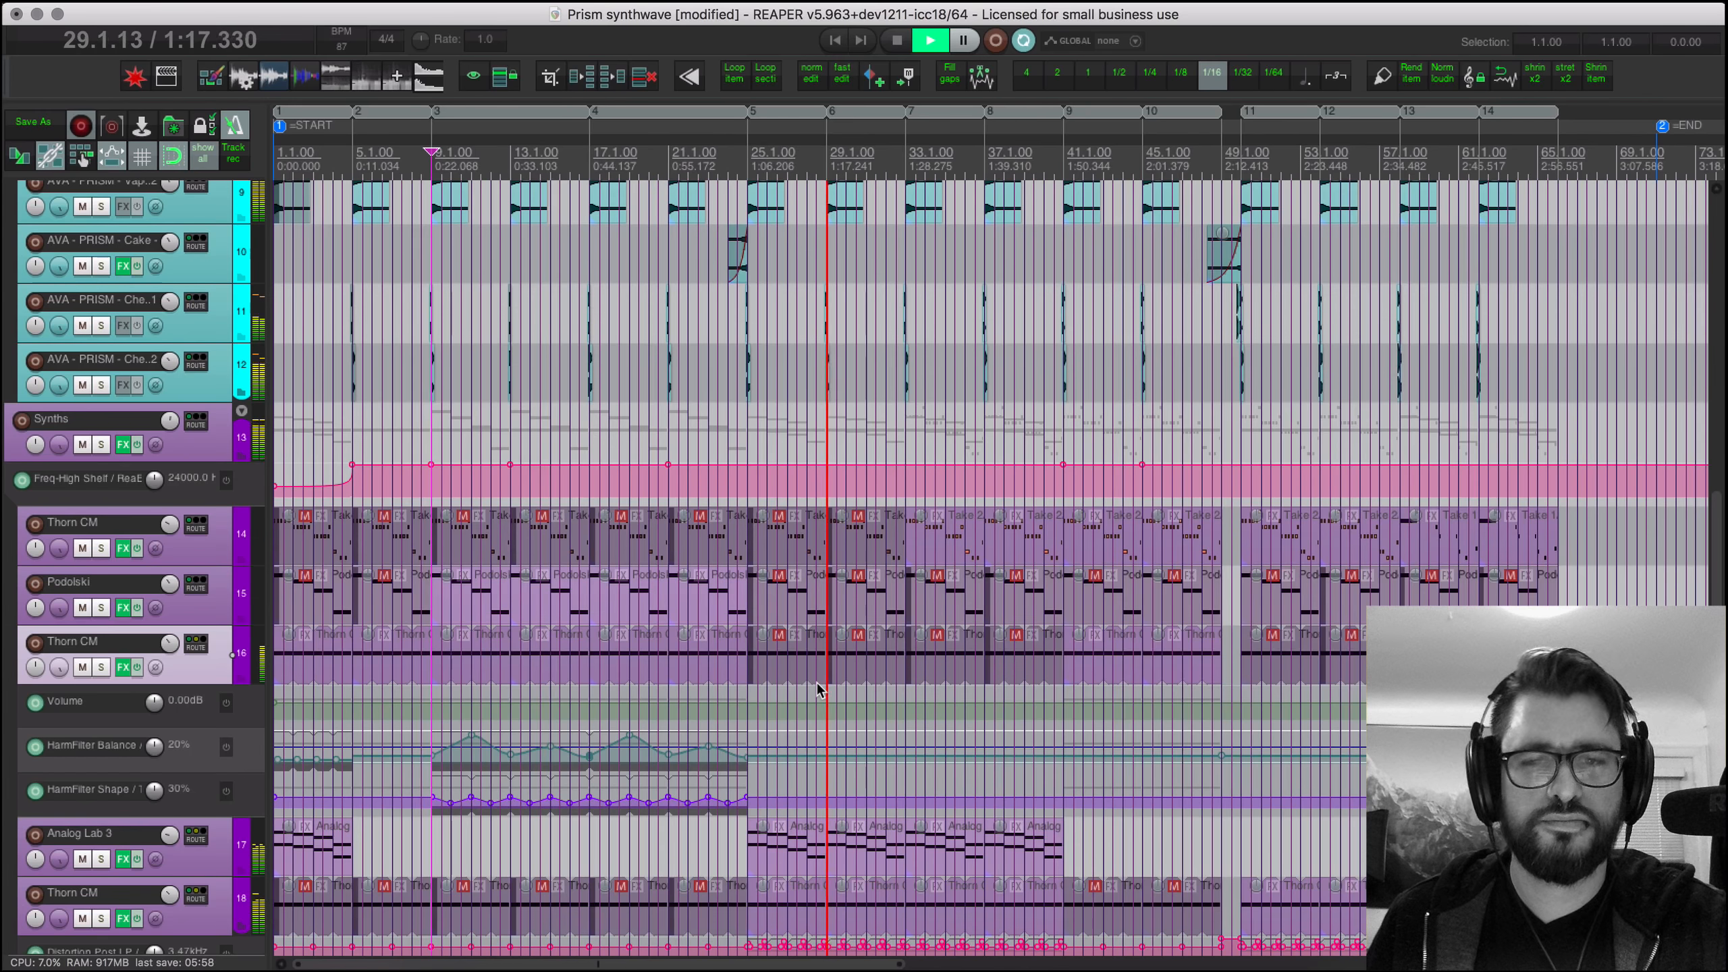
{"action": "scroll", "coordinate": [820, 690], "scroll_direction": "down", "scroll_amount": 3}
{"action": "scroll", "coordinate": [819, 690], "scroll_direction": "up", "scroll_amount": 4}
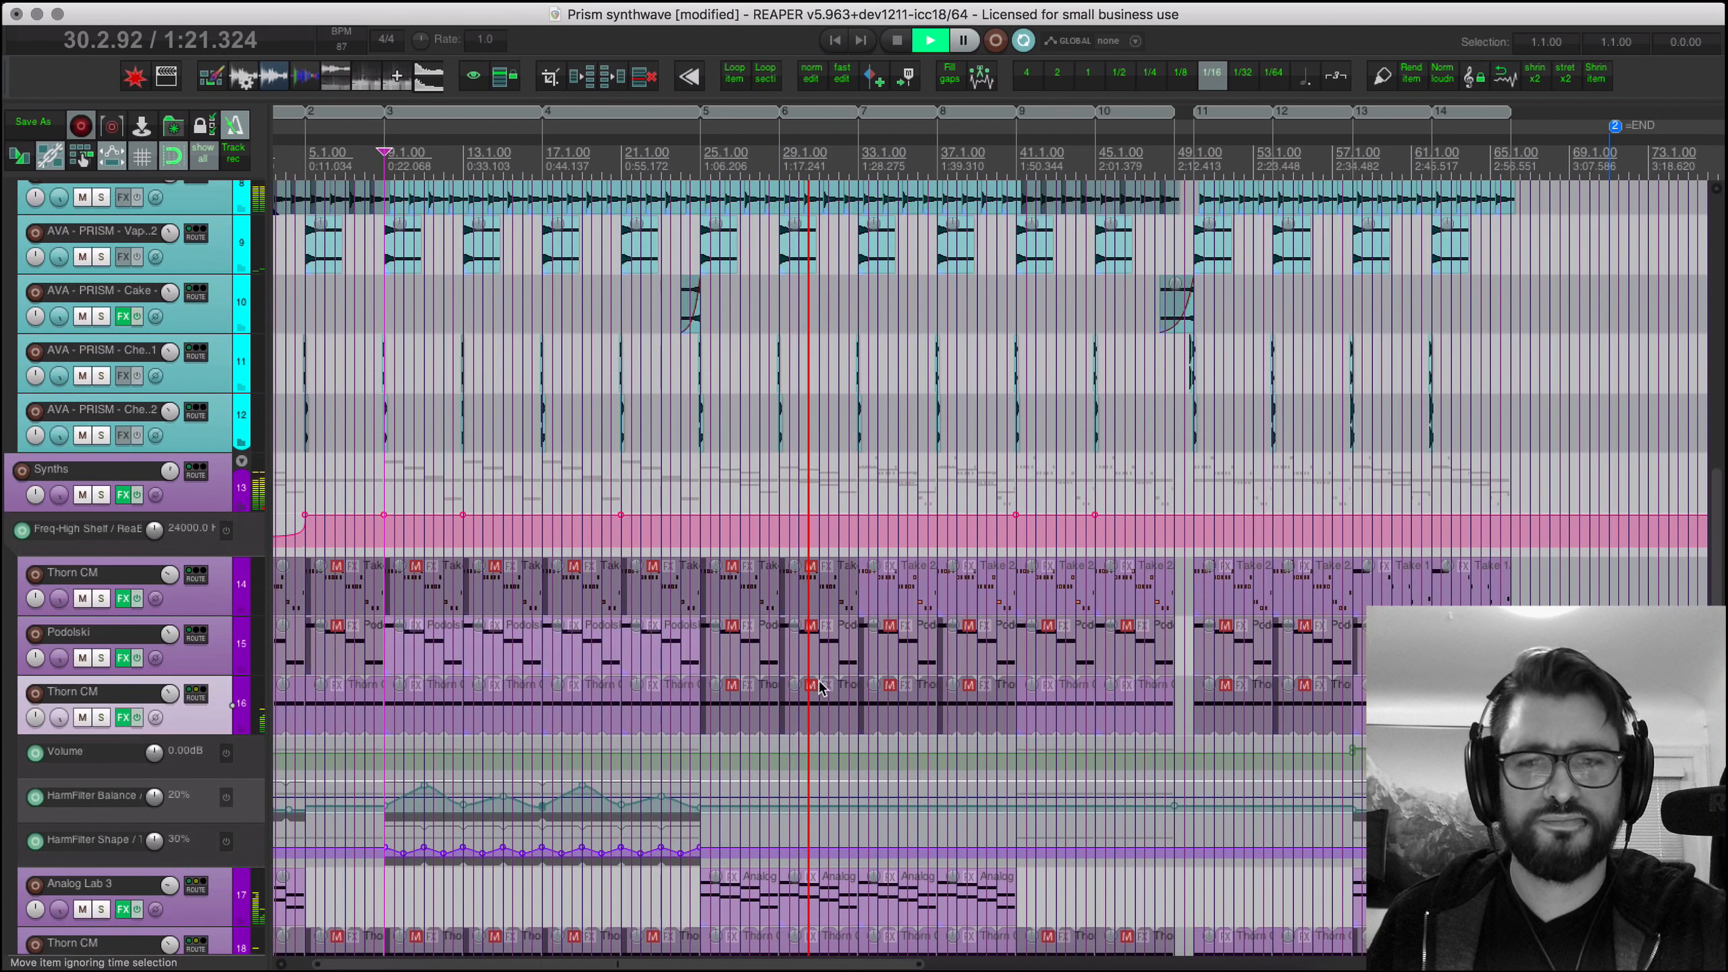
{"action": "key", "text": "space"}
Step: Set a time selection from bar 37 to bar 41, audition from bar 41, and place the edit cursor at 37.3.00
{"action": "left_click", "coordinate": [918, 296]}
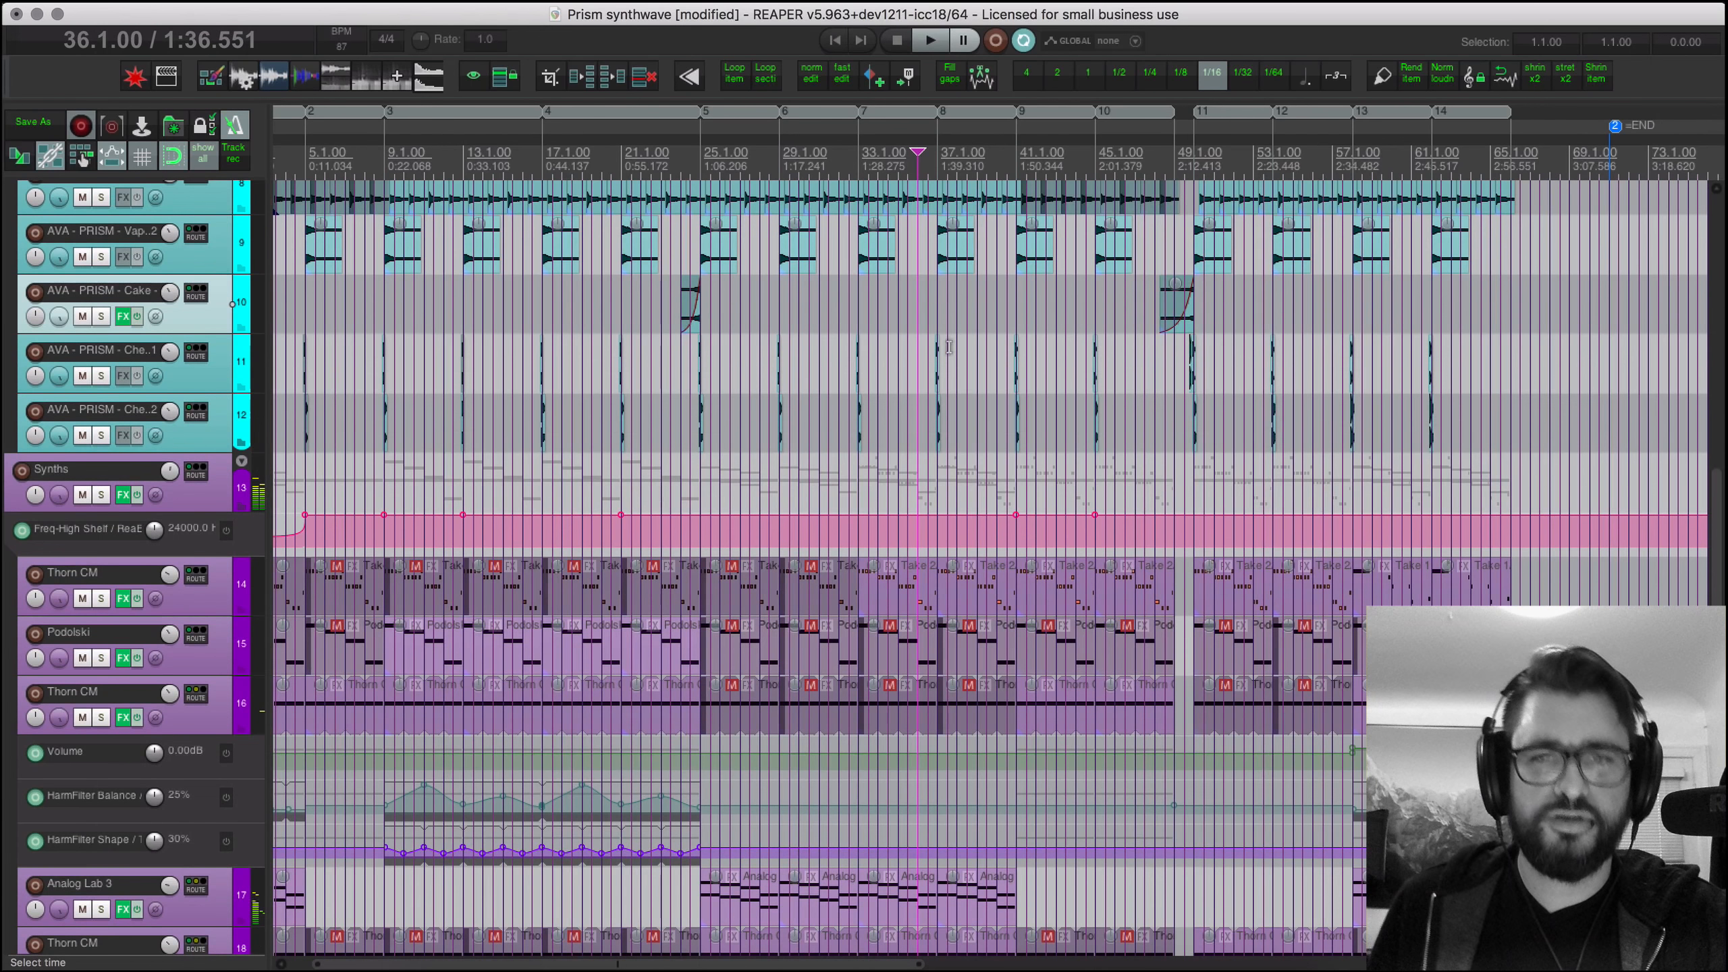
{"action": "scroll", "coordinate": [975, 389], "scroll_direction": "up", "scroll_amount": 1}
{"action": "left_click_drag", "start_coordinate": [1016, 328], "coordinate": [940, 324]}
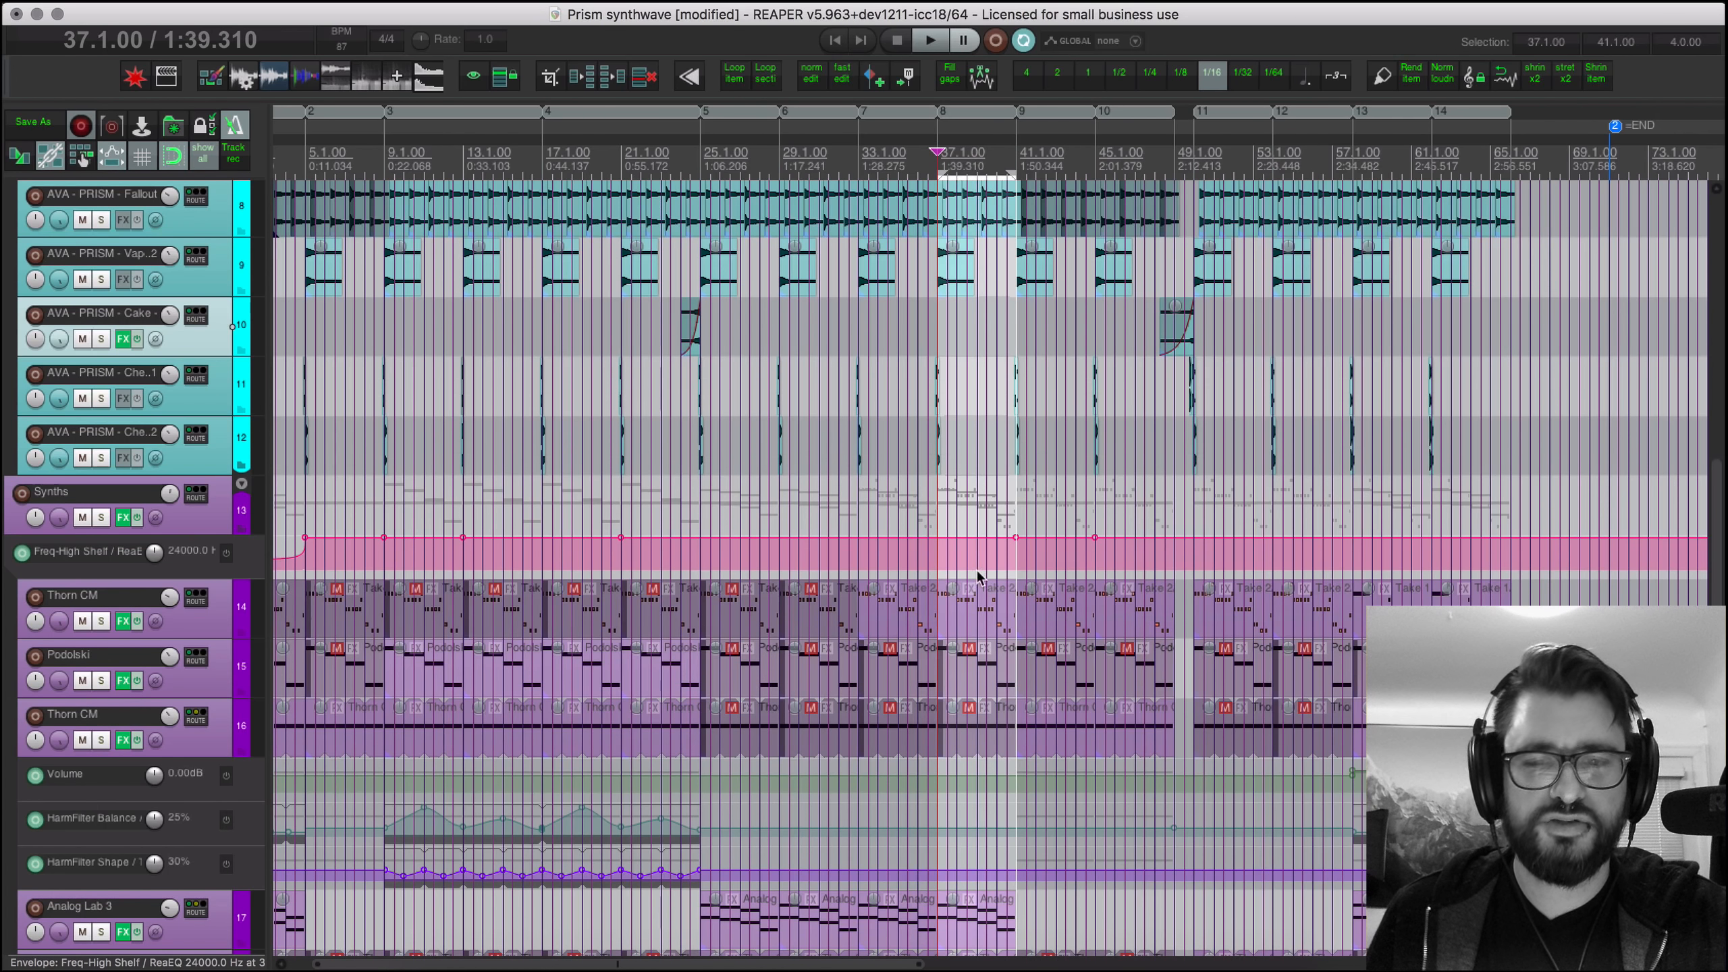
{"action": "scroll", "coordinate": [954, 621], "scroll_direction": "down", "scroll_amount": 4}
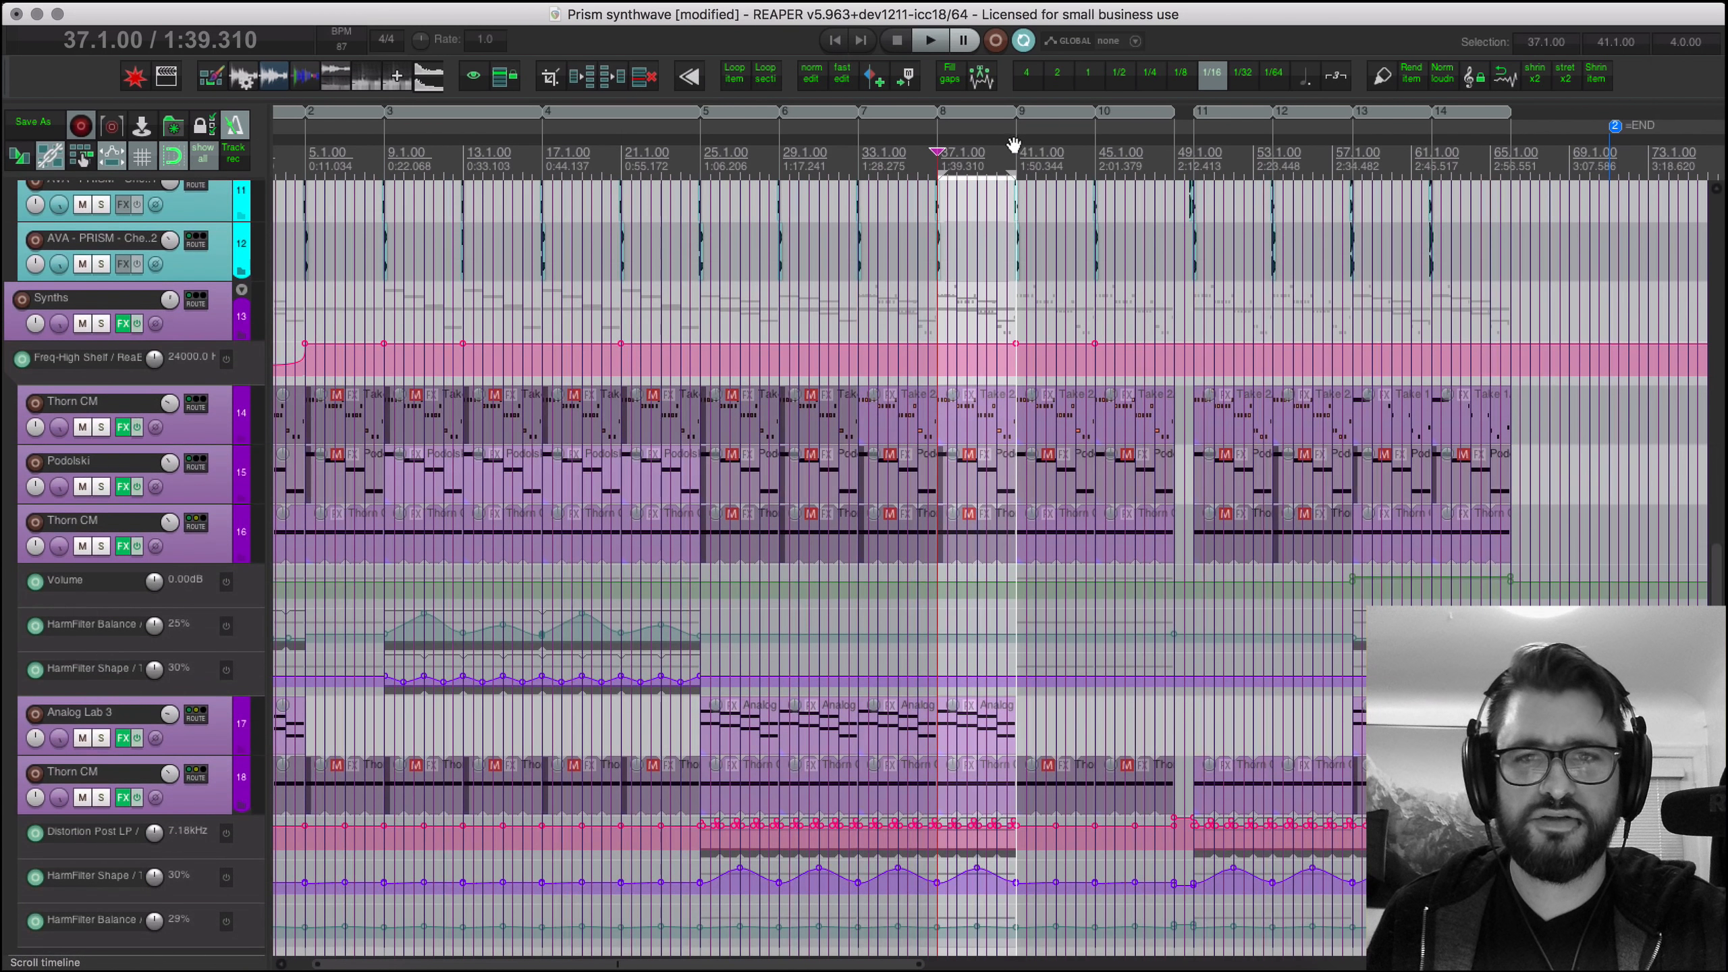
{"action": "left_click", "coordinate": [1017, 152]}
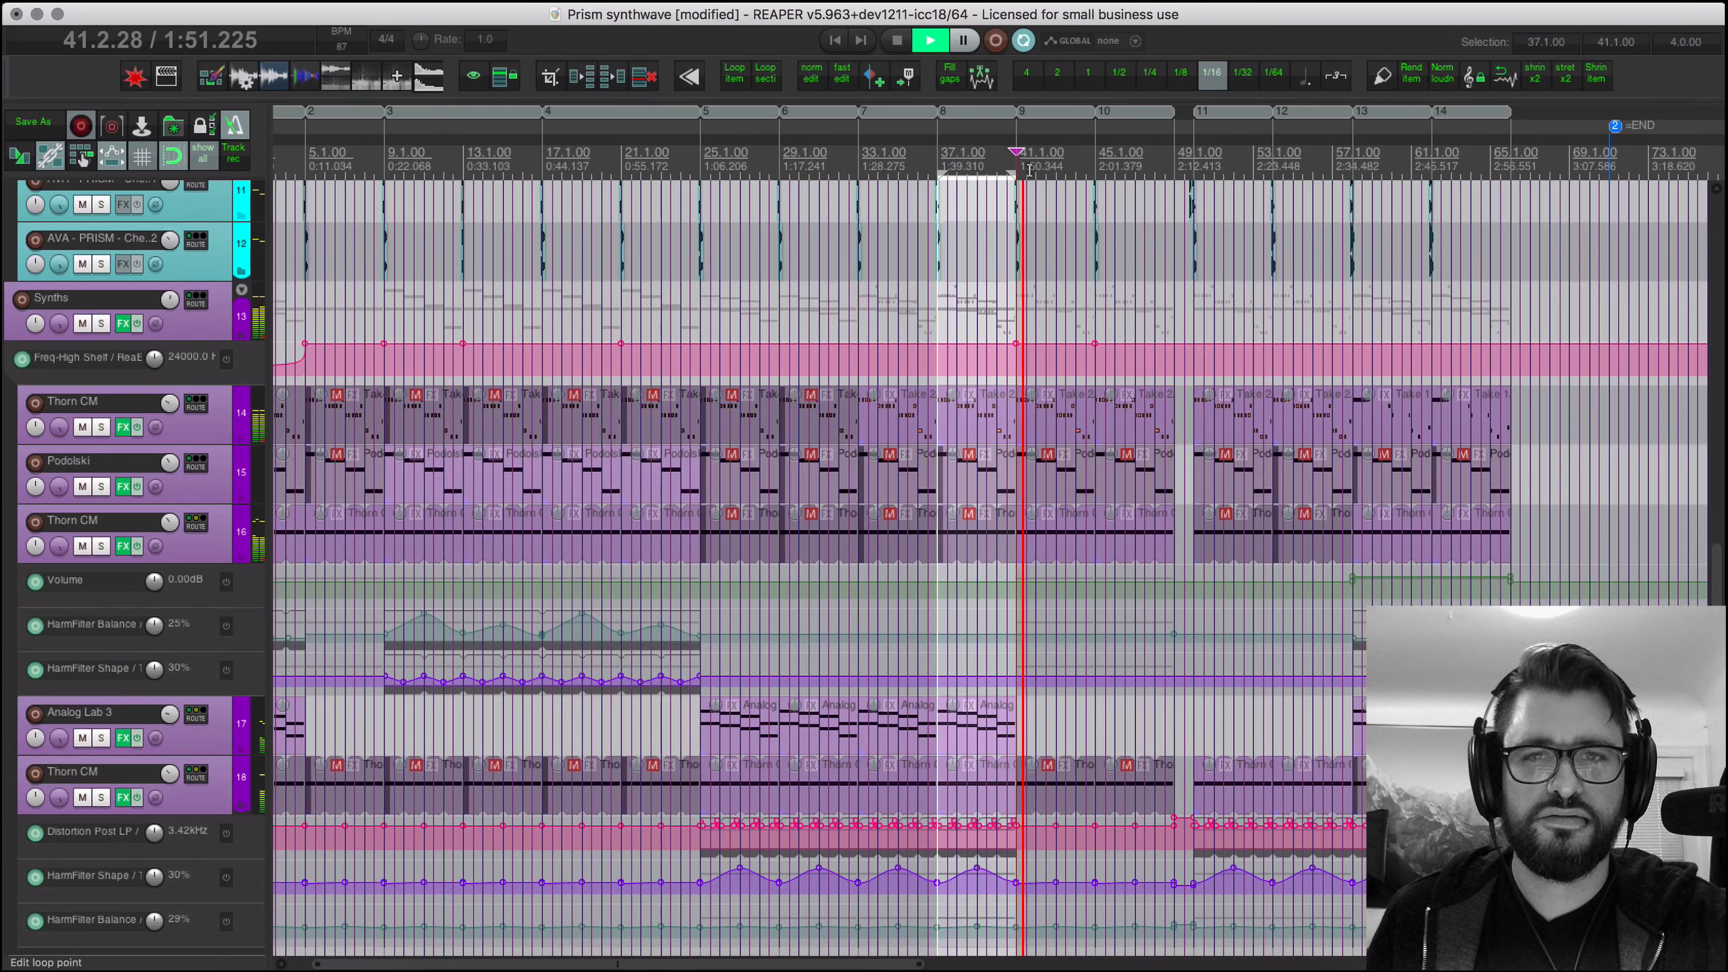
{"action": "key", "text": "space"}
{"action": "left_click", "coordinate": [965, 151]}
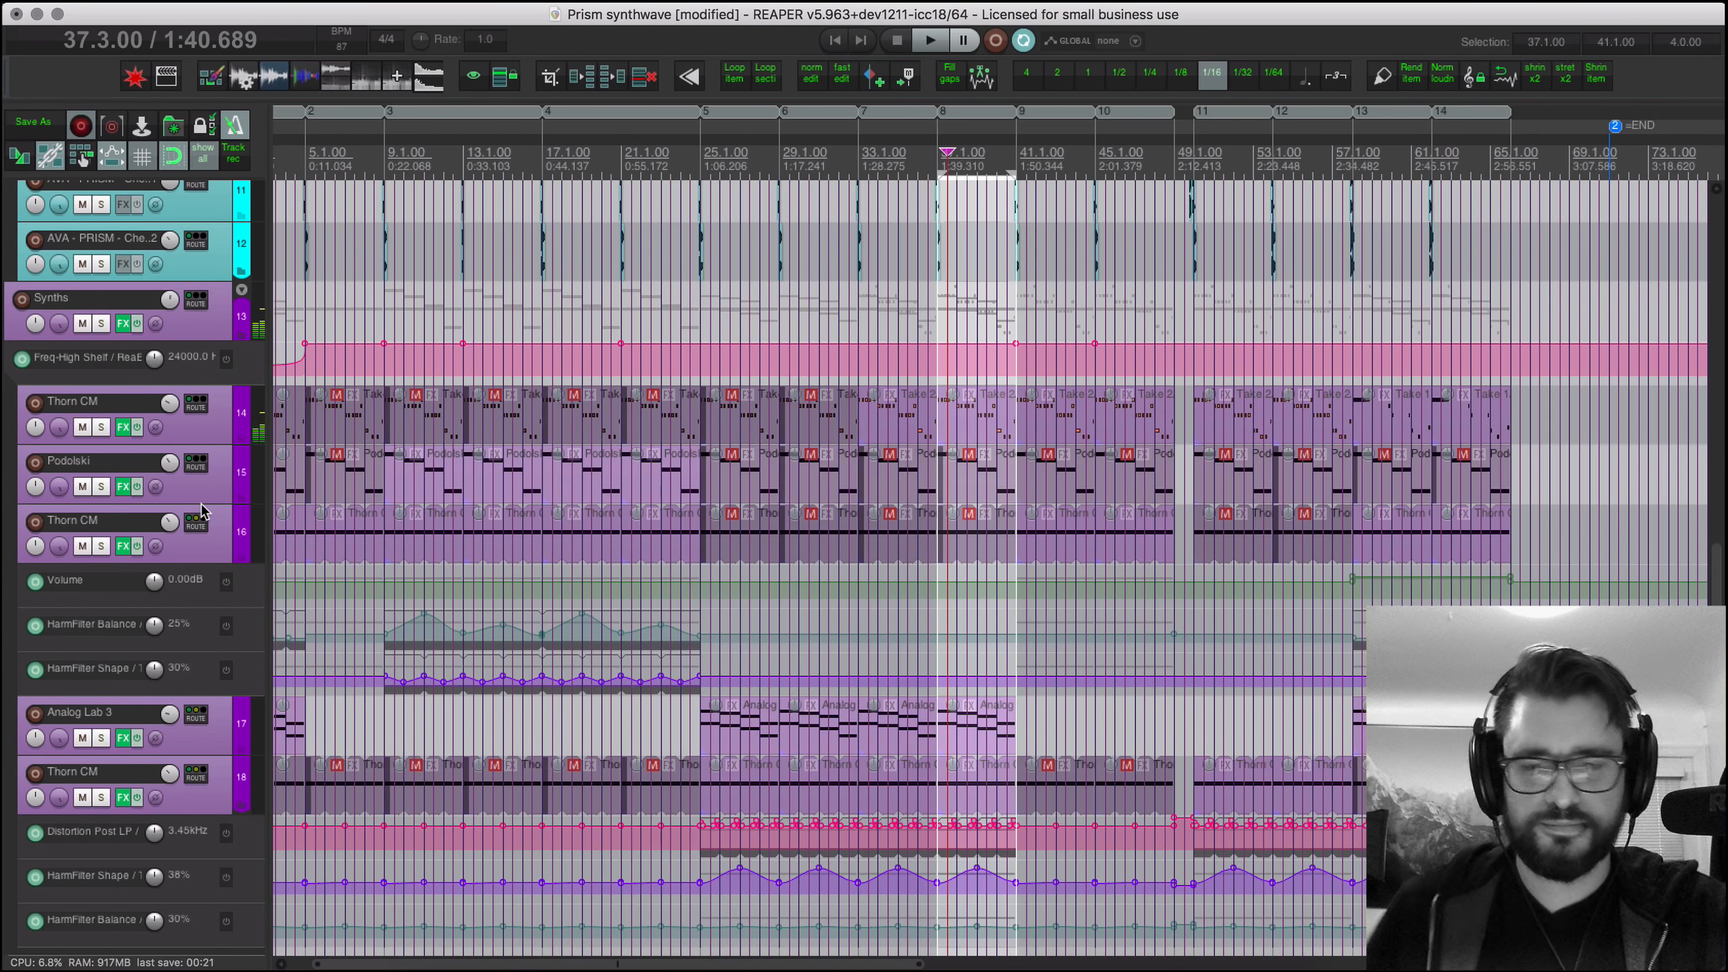
Step: Browse and preview the PRISM 07 - FX samples in the Media Explorer, and choose AVA - PRISM - Border - FX Noise Down Filter.wav
{"action": "key", "text": "super+alt+x"}
{"action": "key", "text": "Down"}
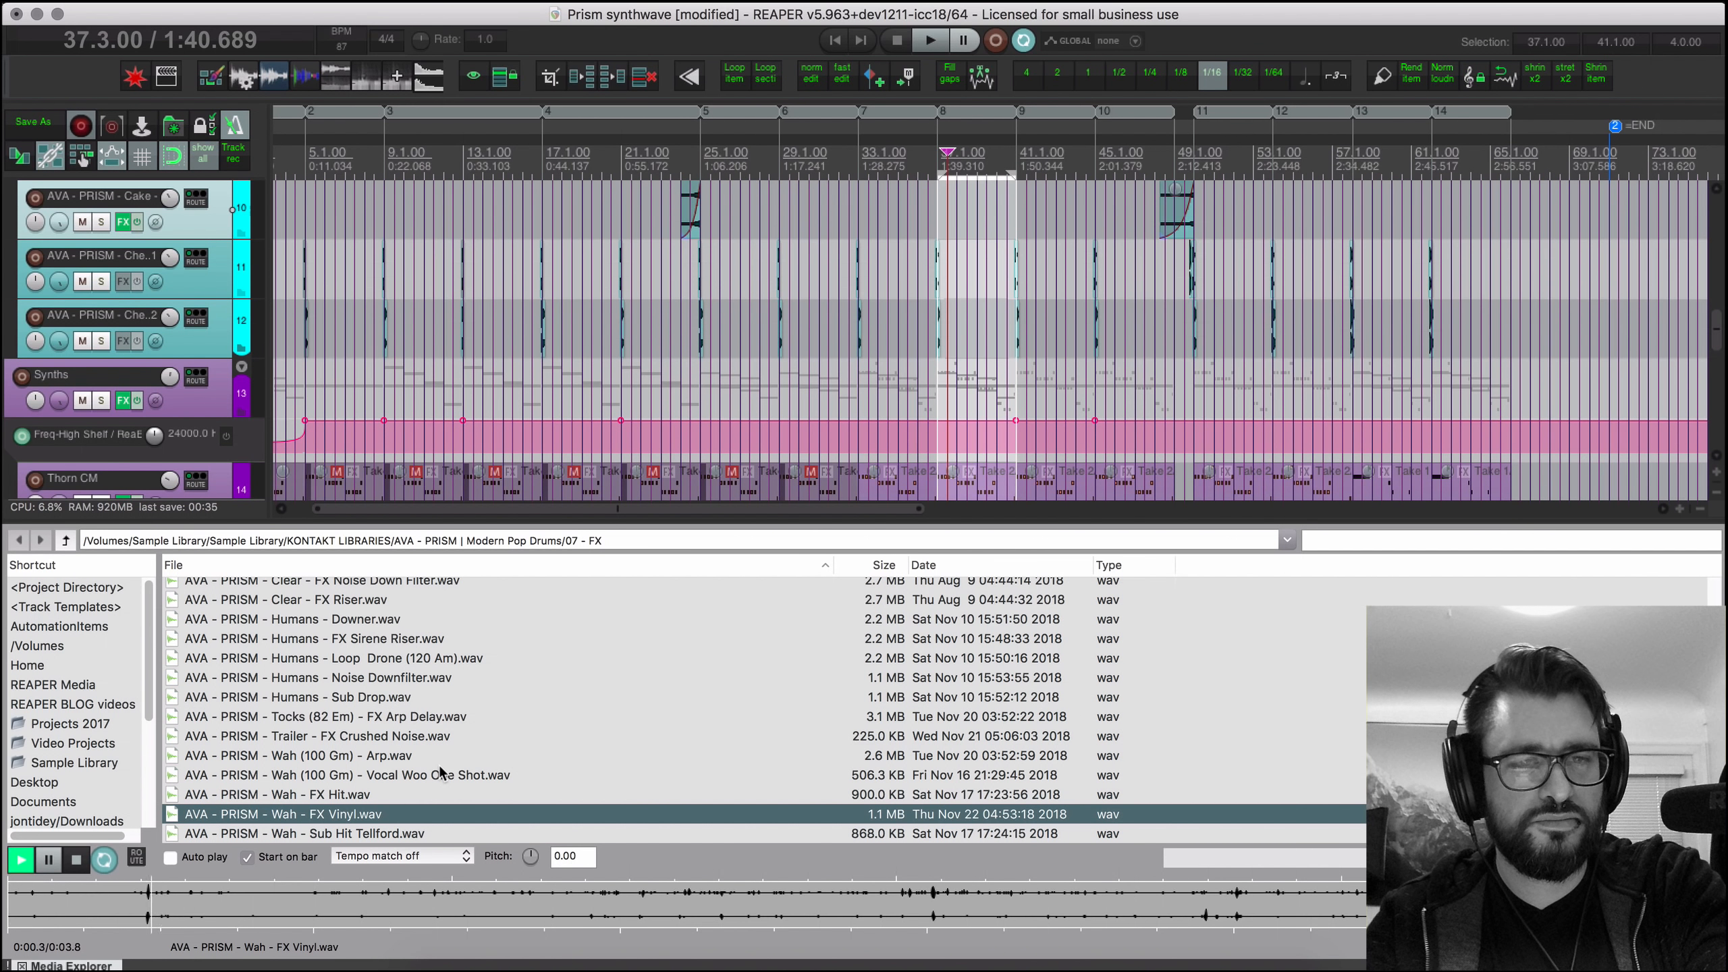
{"action": "key", "text": "Down"}
{"action": "key", "text": "Down"}
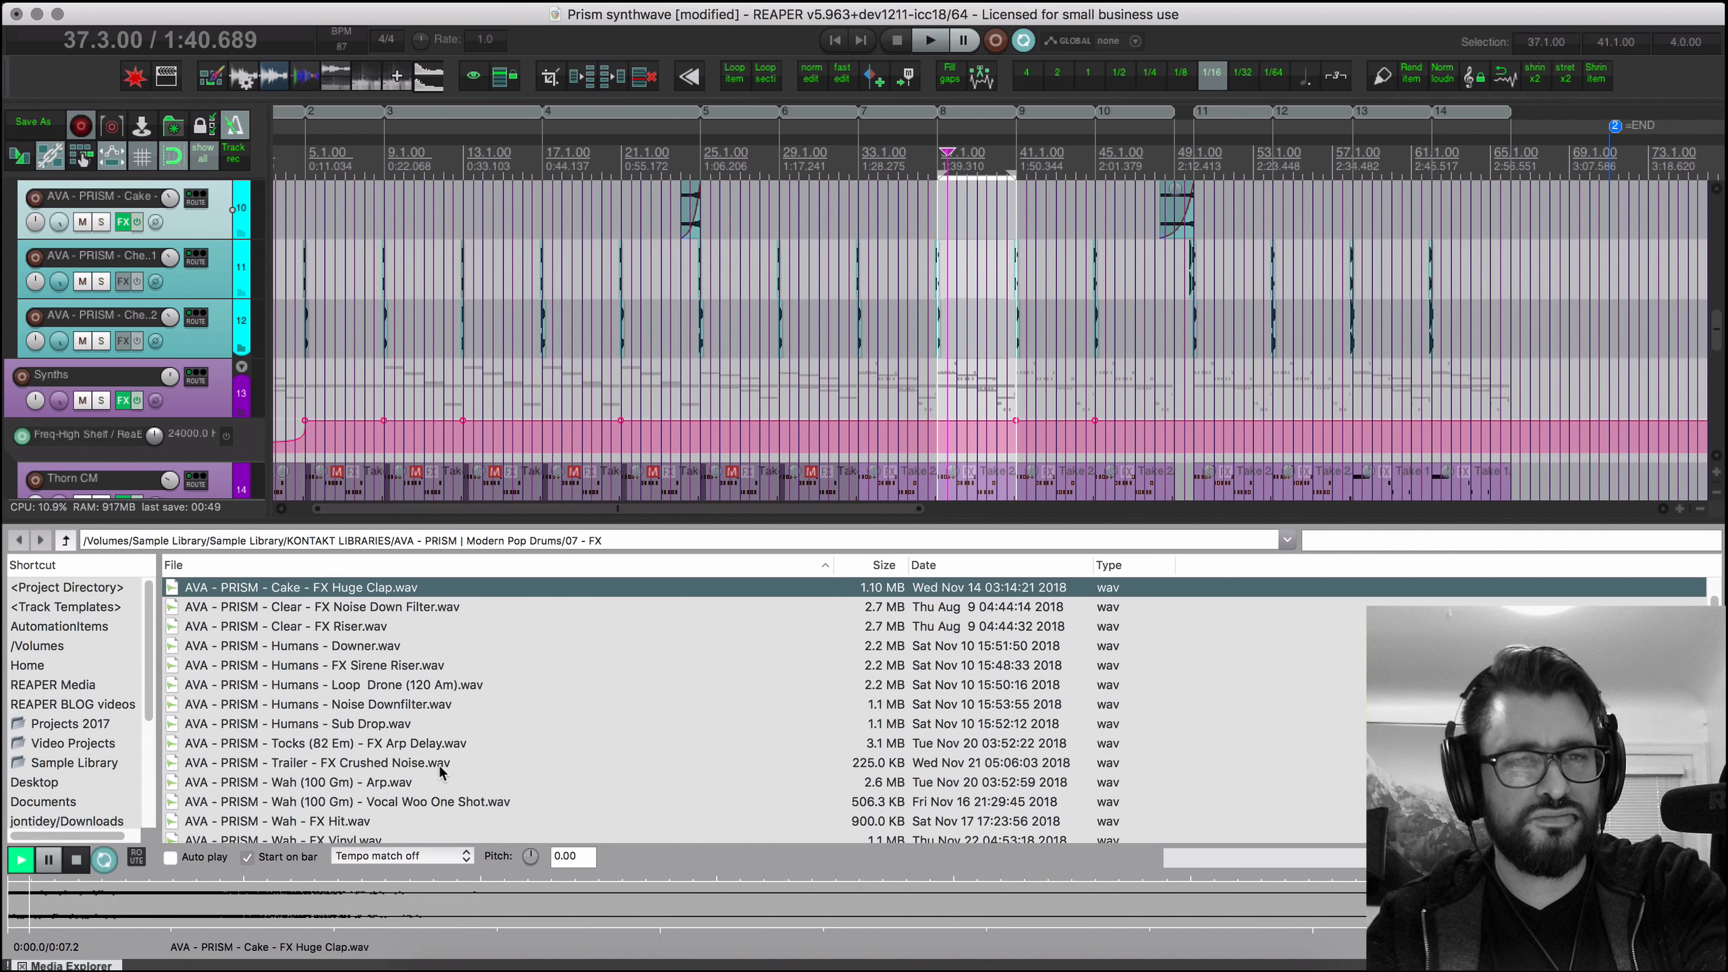
{"action": "key", "text": "Up"}
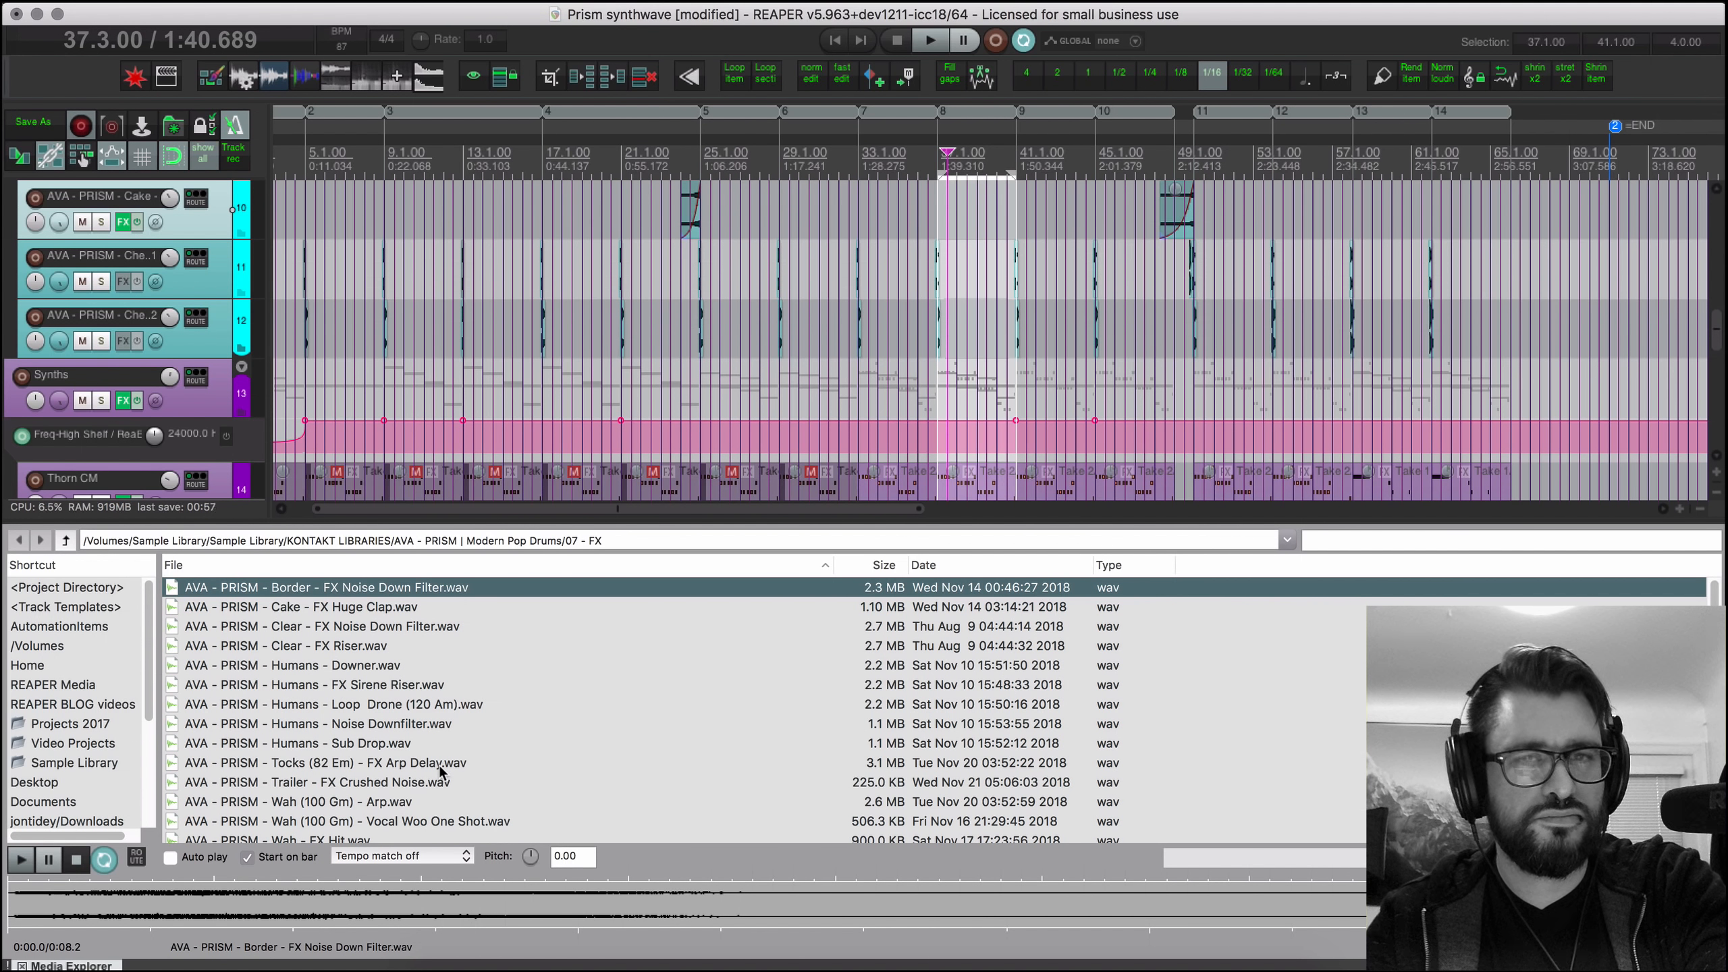
Step: Insert the Border - FX Noise Down Filter sample into the project on a new track, and close the Media Explorer
{"action": "right_click", "coordinate": [374, 588]}
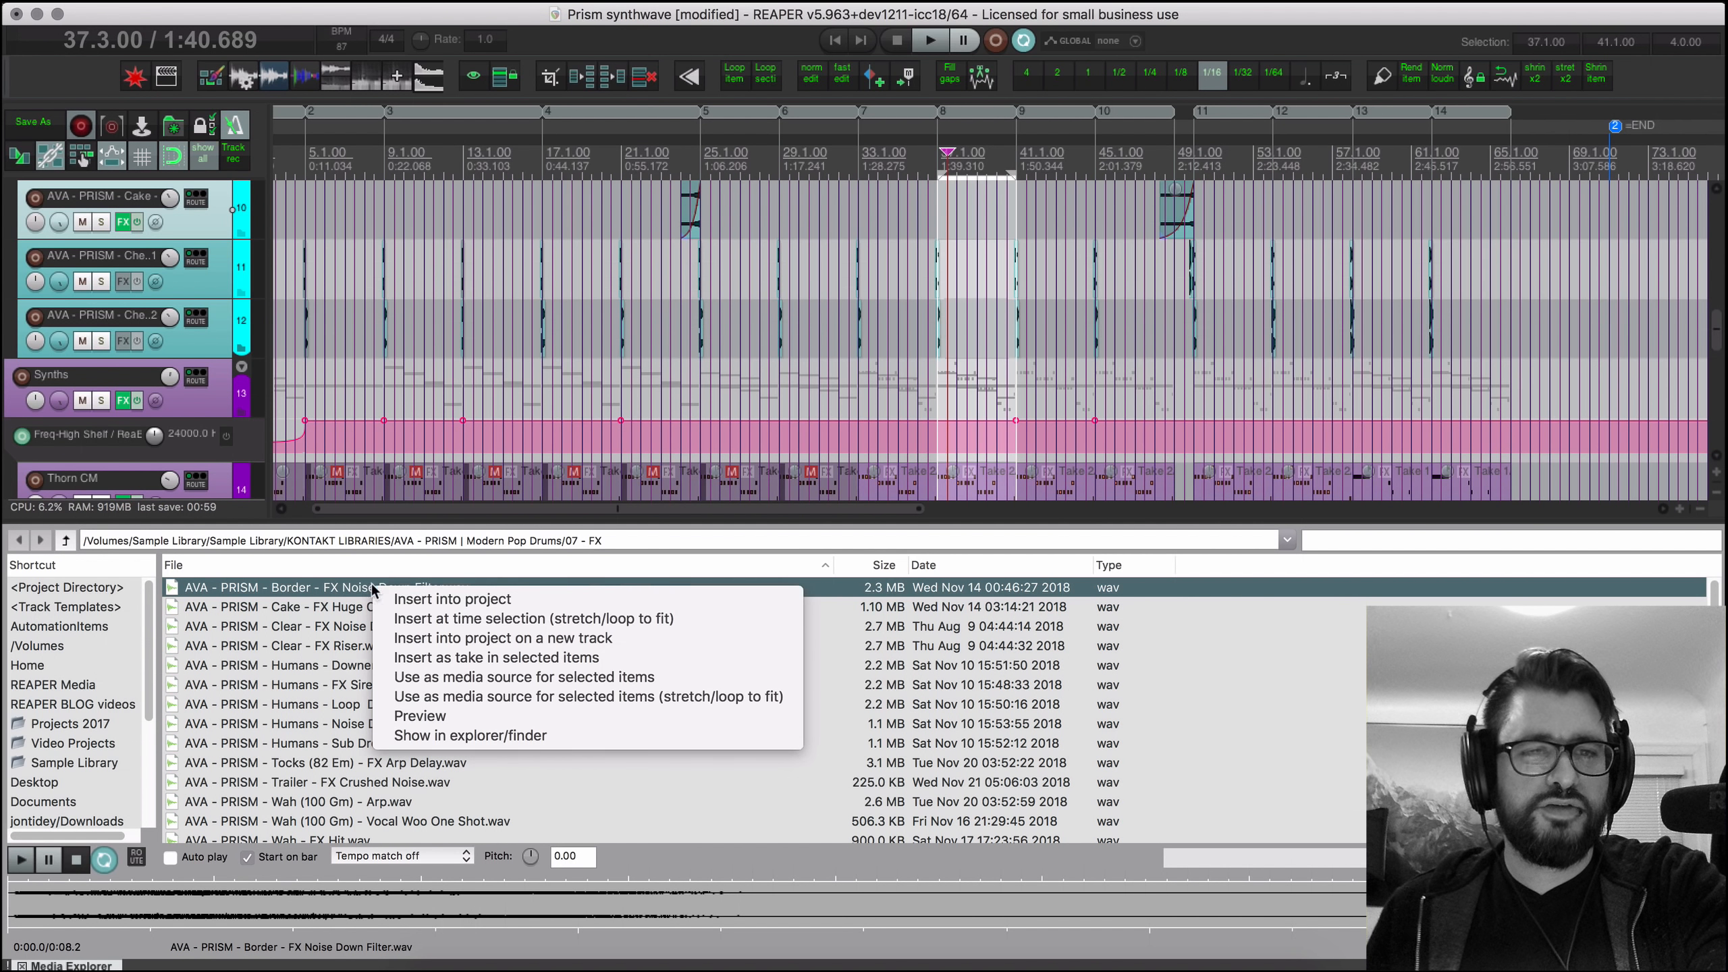
{"action": "left_click", "coordinate": [665, 639]}
{"action": "key", "text": "alt+d"}
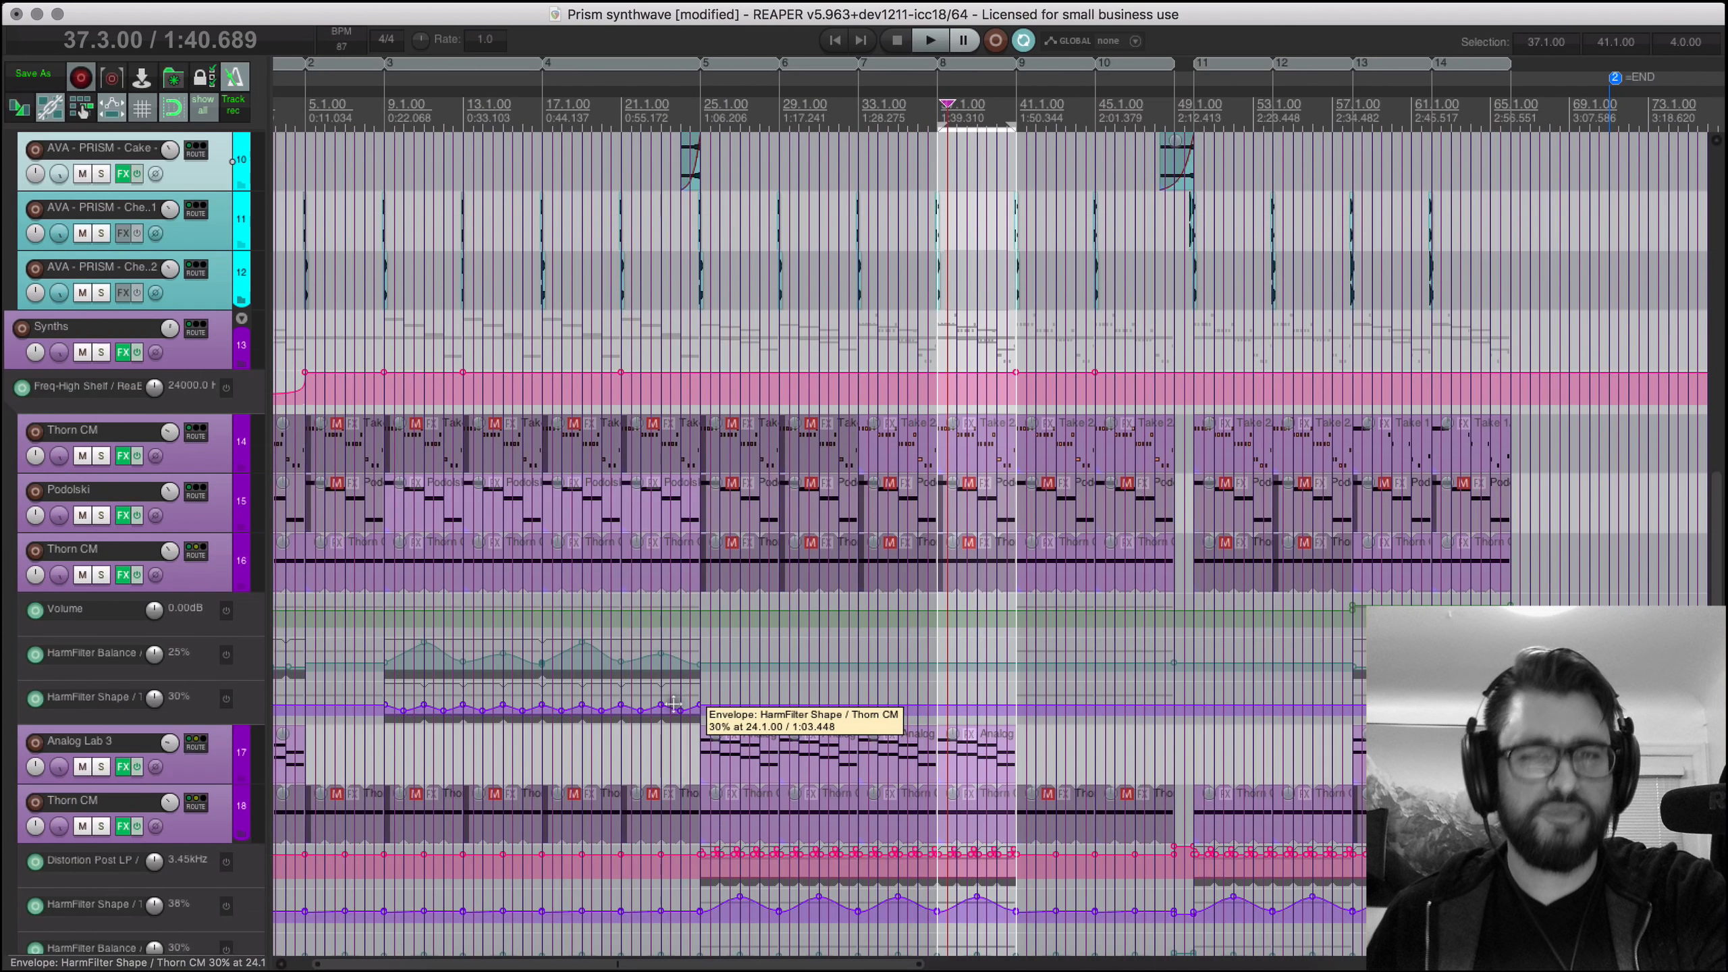
Step: Move the new AVA - PRISM - Border track up to the end of the drum tracks, directly above the Synths folder
{"action": "scroll", "coordinate": [924, 710], "scroll_direction": "down", "scroll_amount": 4}
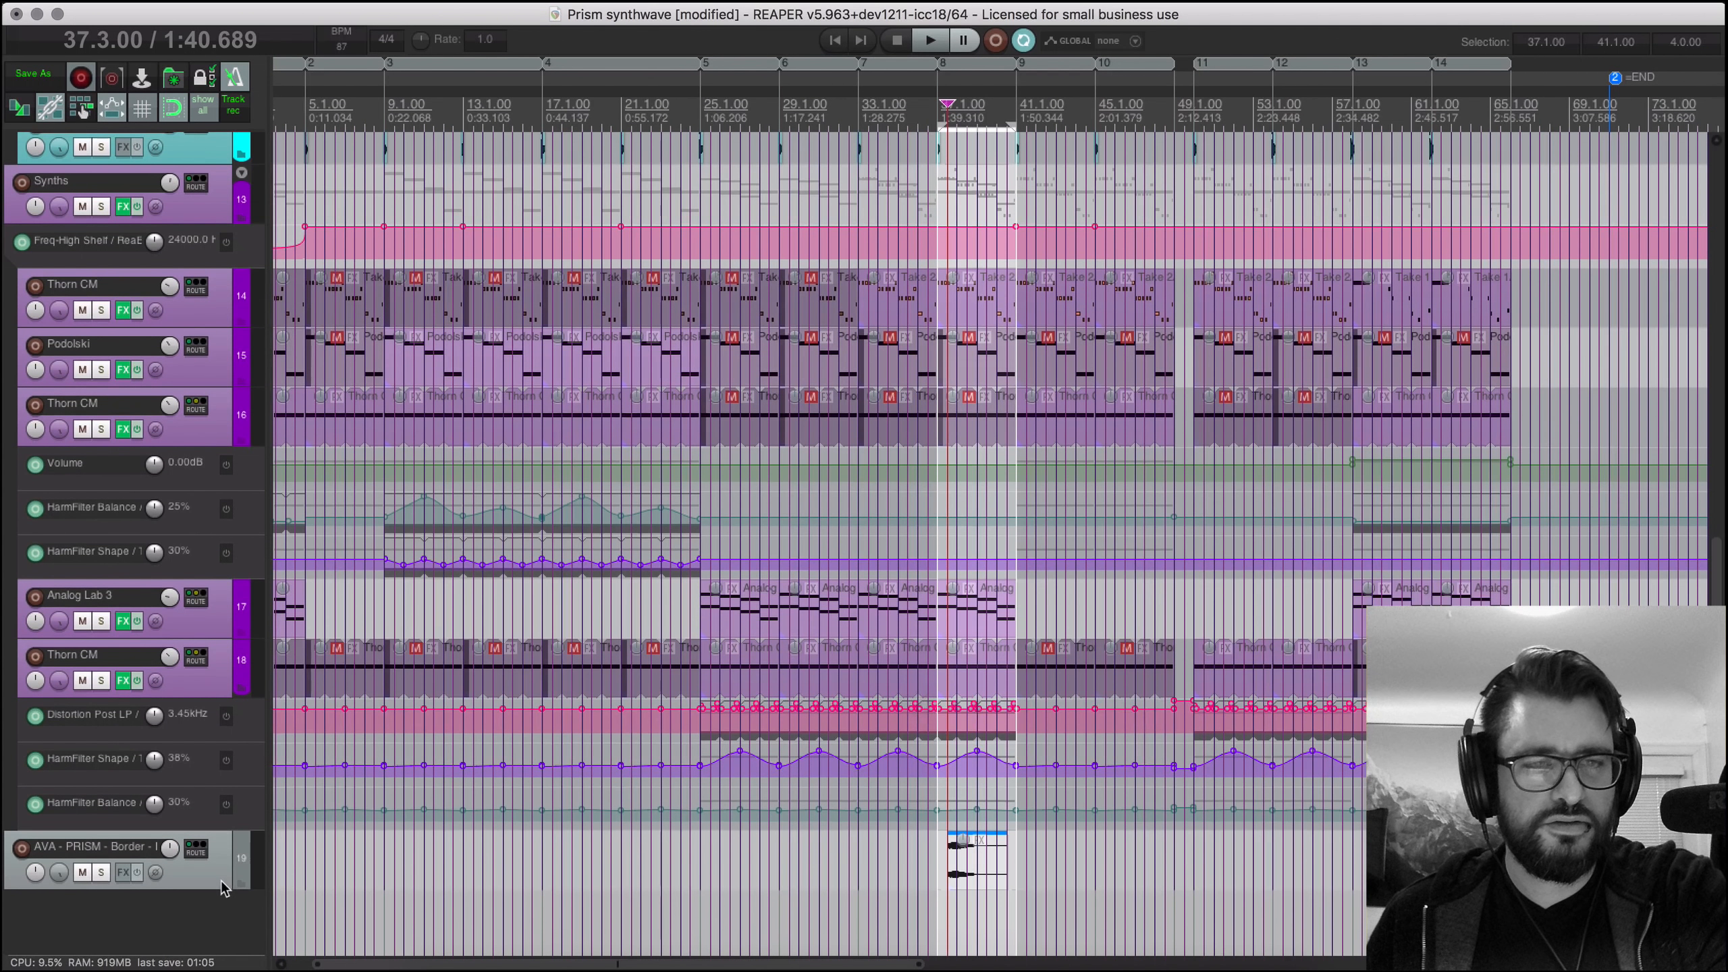
{"action": "left_click", "coordinate": [221, 881]}
{"action": "left_click_drag", "start_coordinate": [165, 159], "coordinate": [165, 162]}
Step: Reverse the active take of the FX Noise Down Filter item
{"action": "scroll", "coordinate": [1045, 760], "scroll_direction": "up", "scroll_amount": 8}
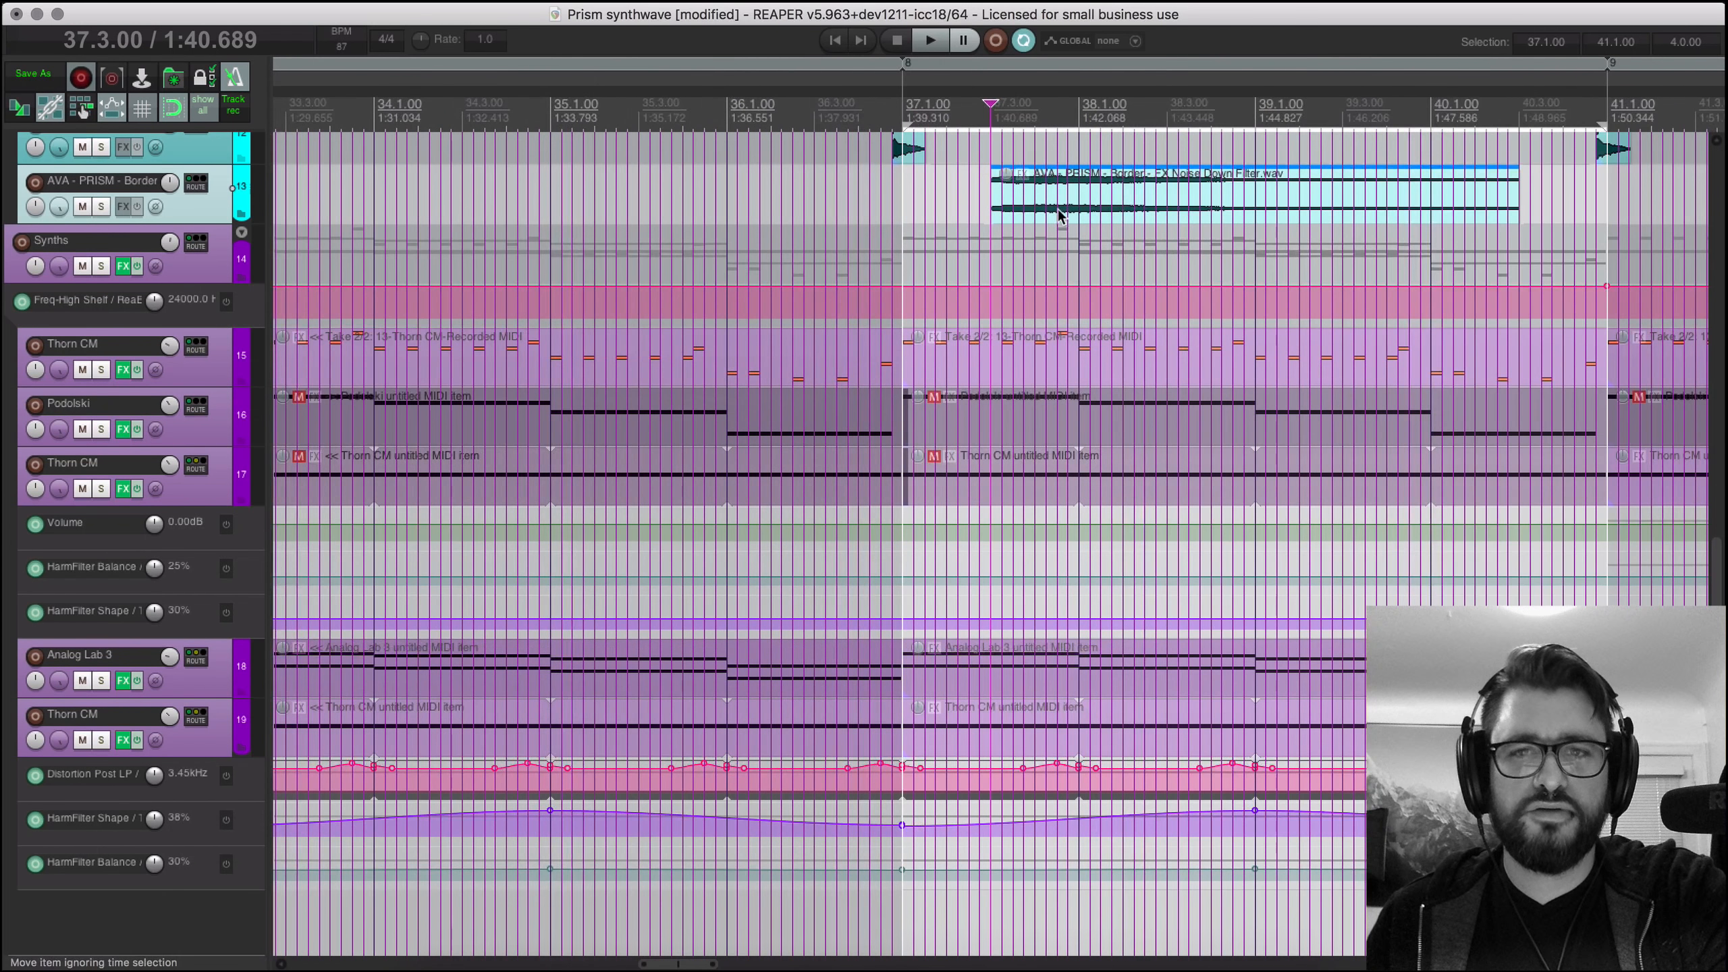
{"action": "left_click", "coordinate": [1058, 212]}
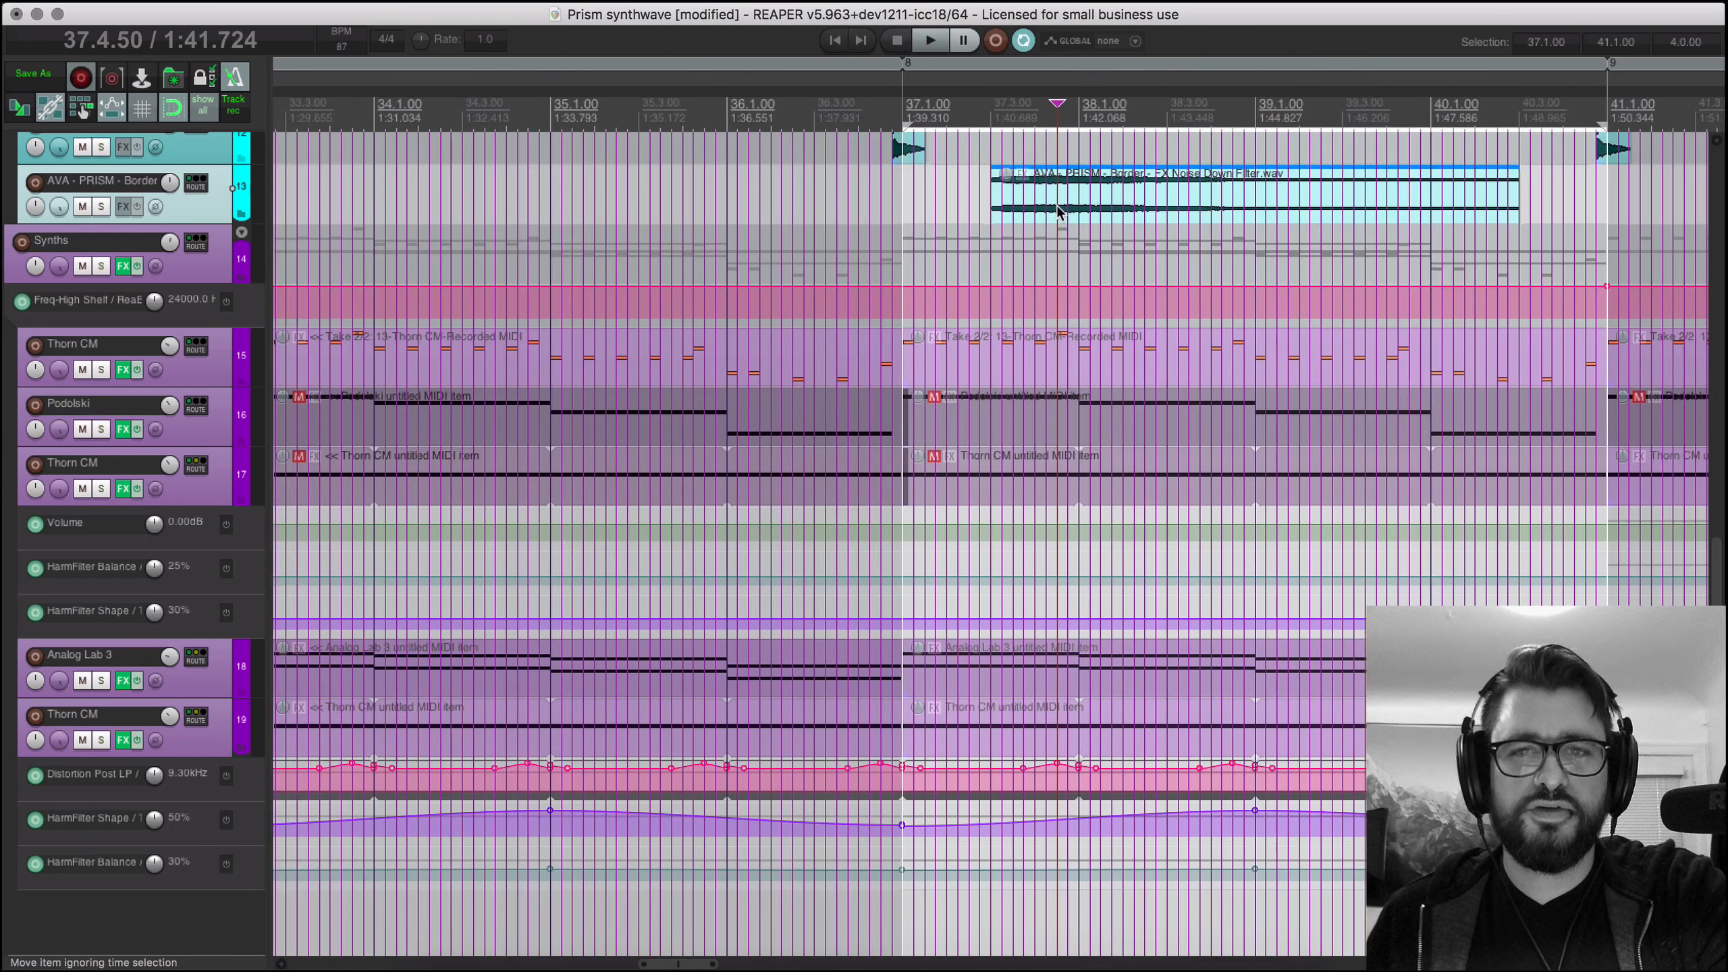
{"action": "right_click", "coordinate": [1058, 206]}
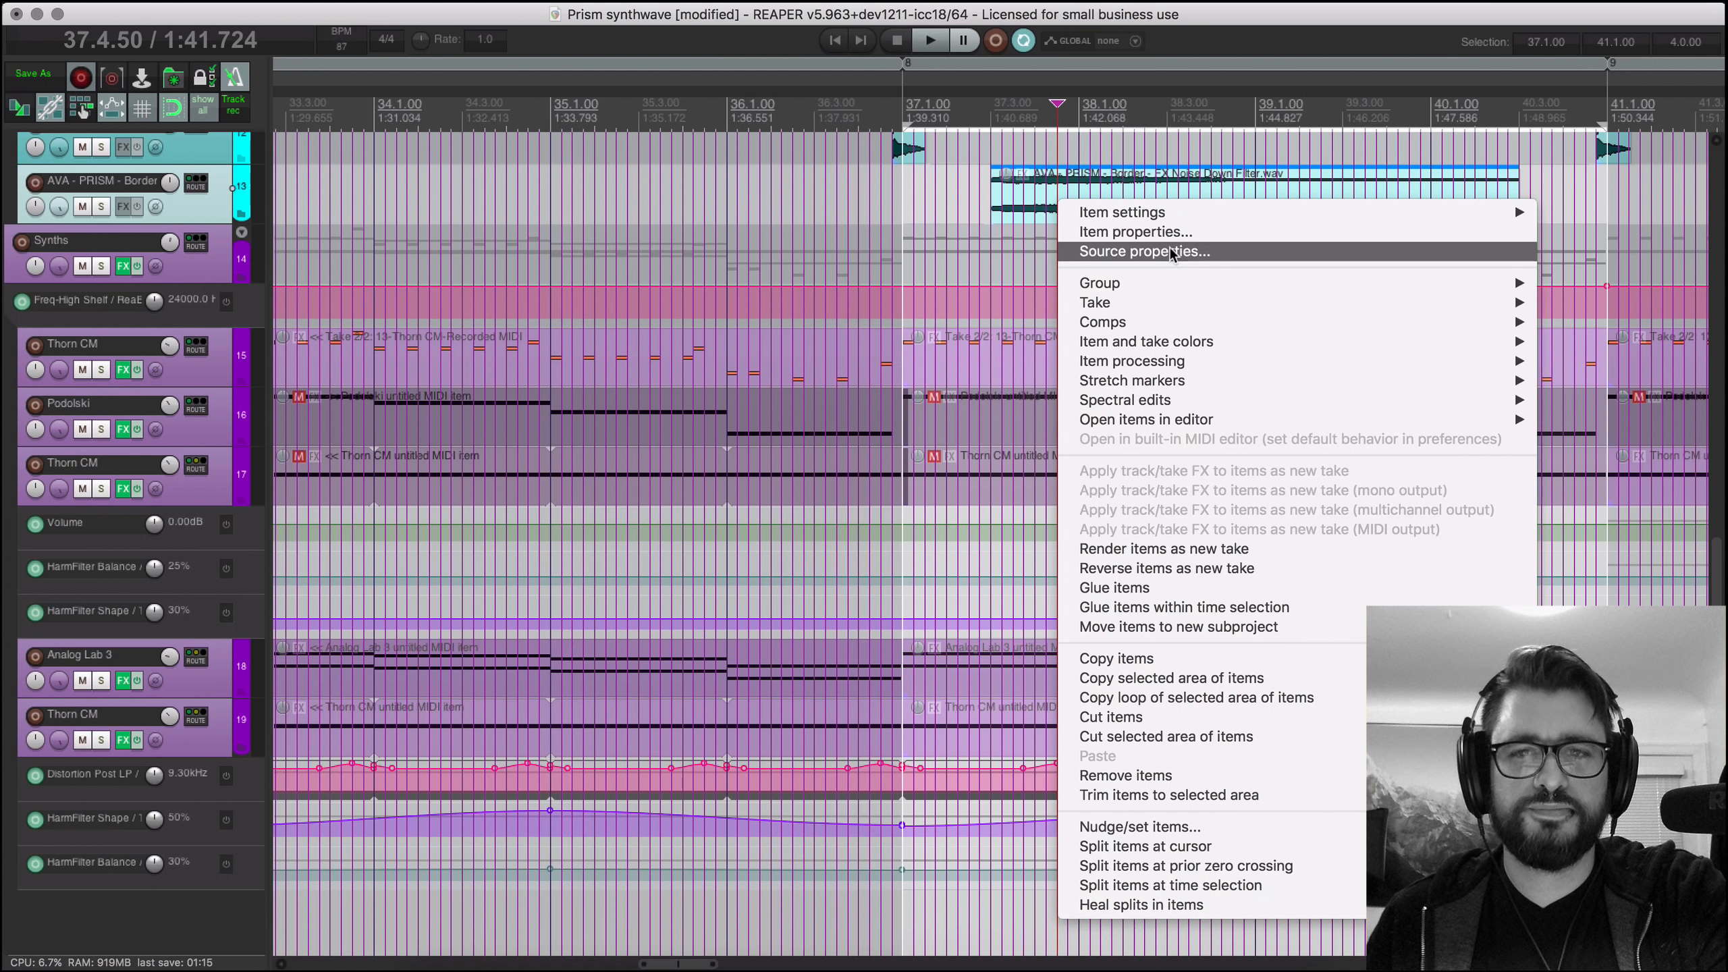
{"action": "mouse_move", "coordinate": [1122, 212]}
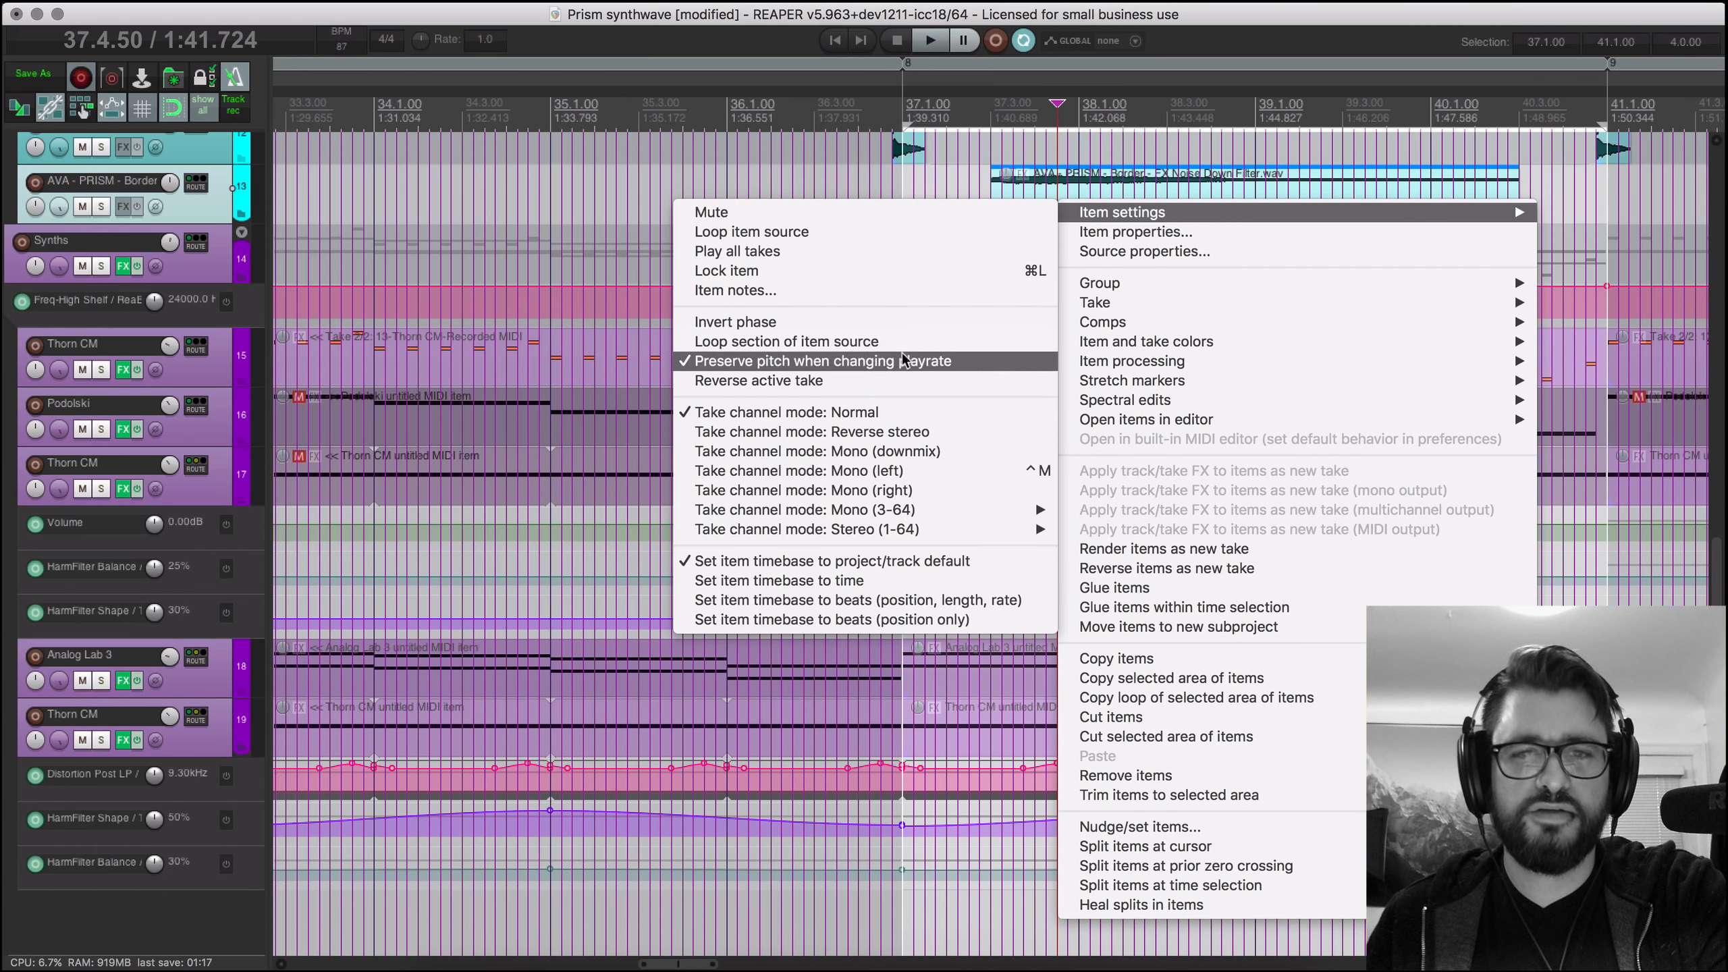
{"action": "left_click", "coordinate": [864, 381]}
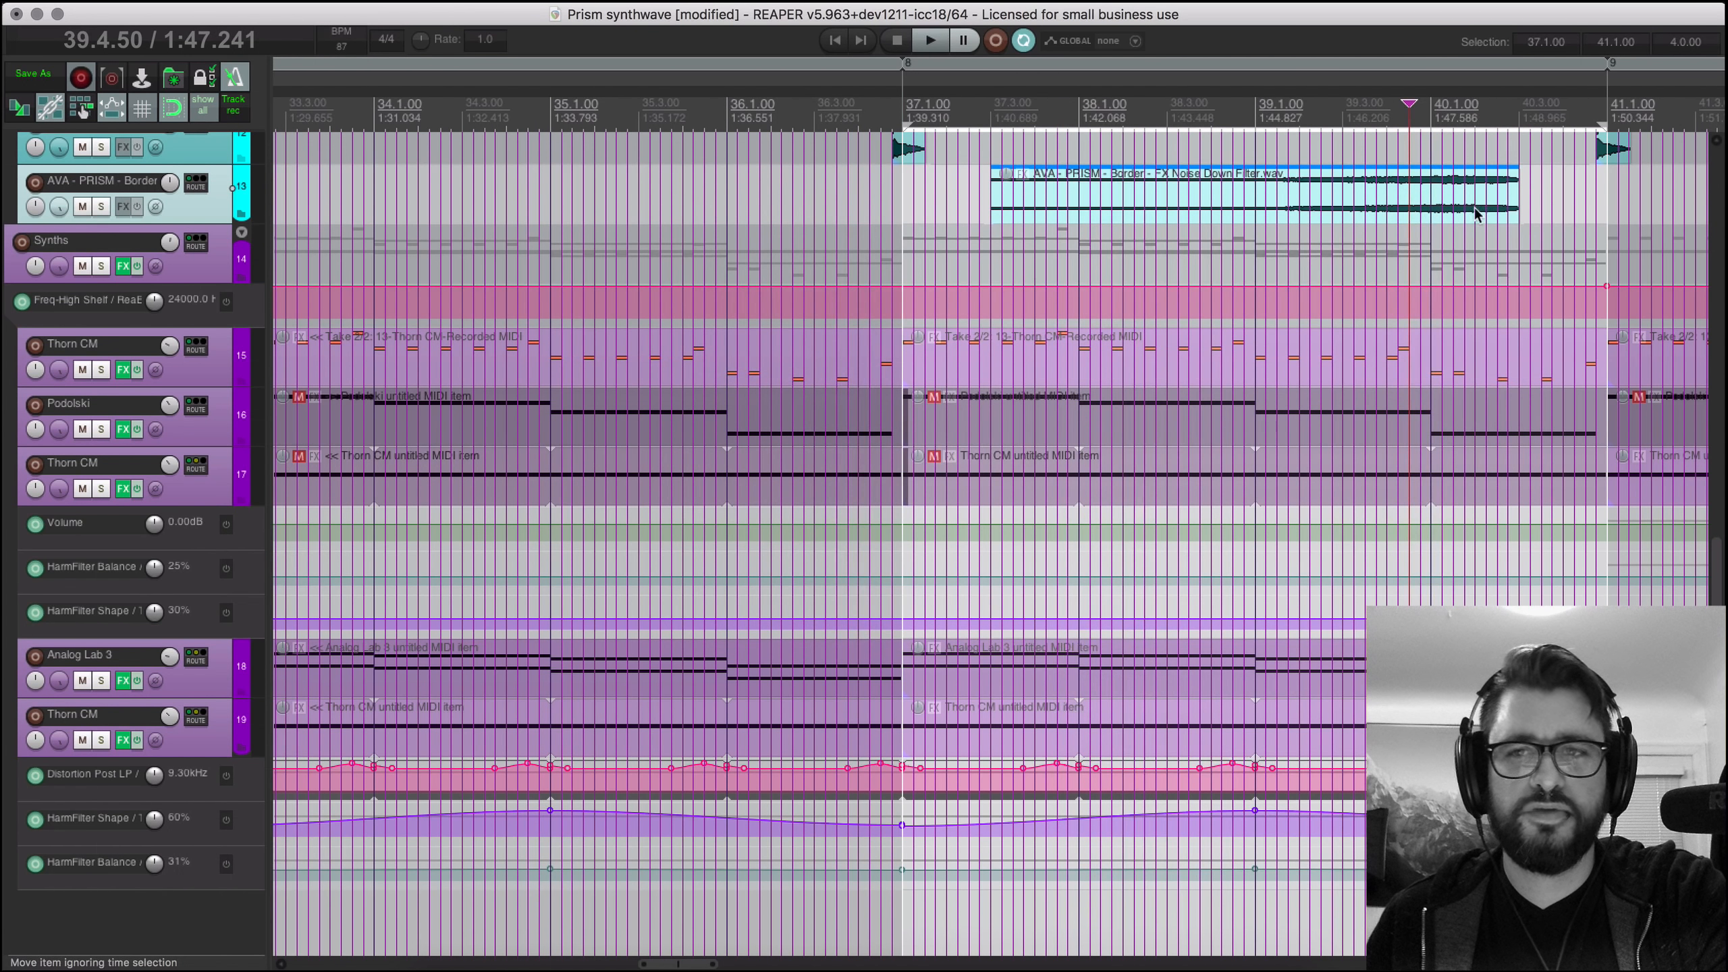
Step: Clear the time selection, and snap the reversed noise item to bar 41 using a snap offset near its end
{"action": "key", "text": "Escape"}
{"action": "scroll", "coordinate": [1340, 202], "scroll_direction": "right", "scroll_amount": 6}
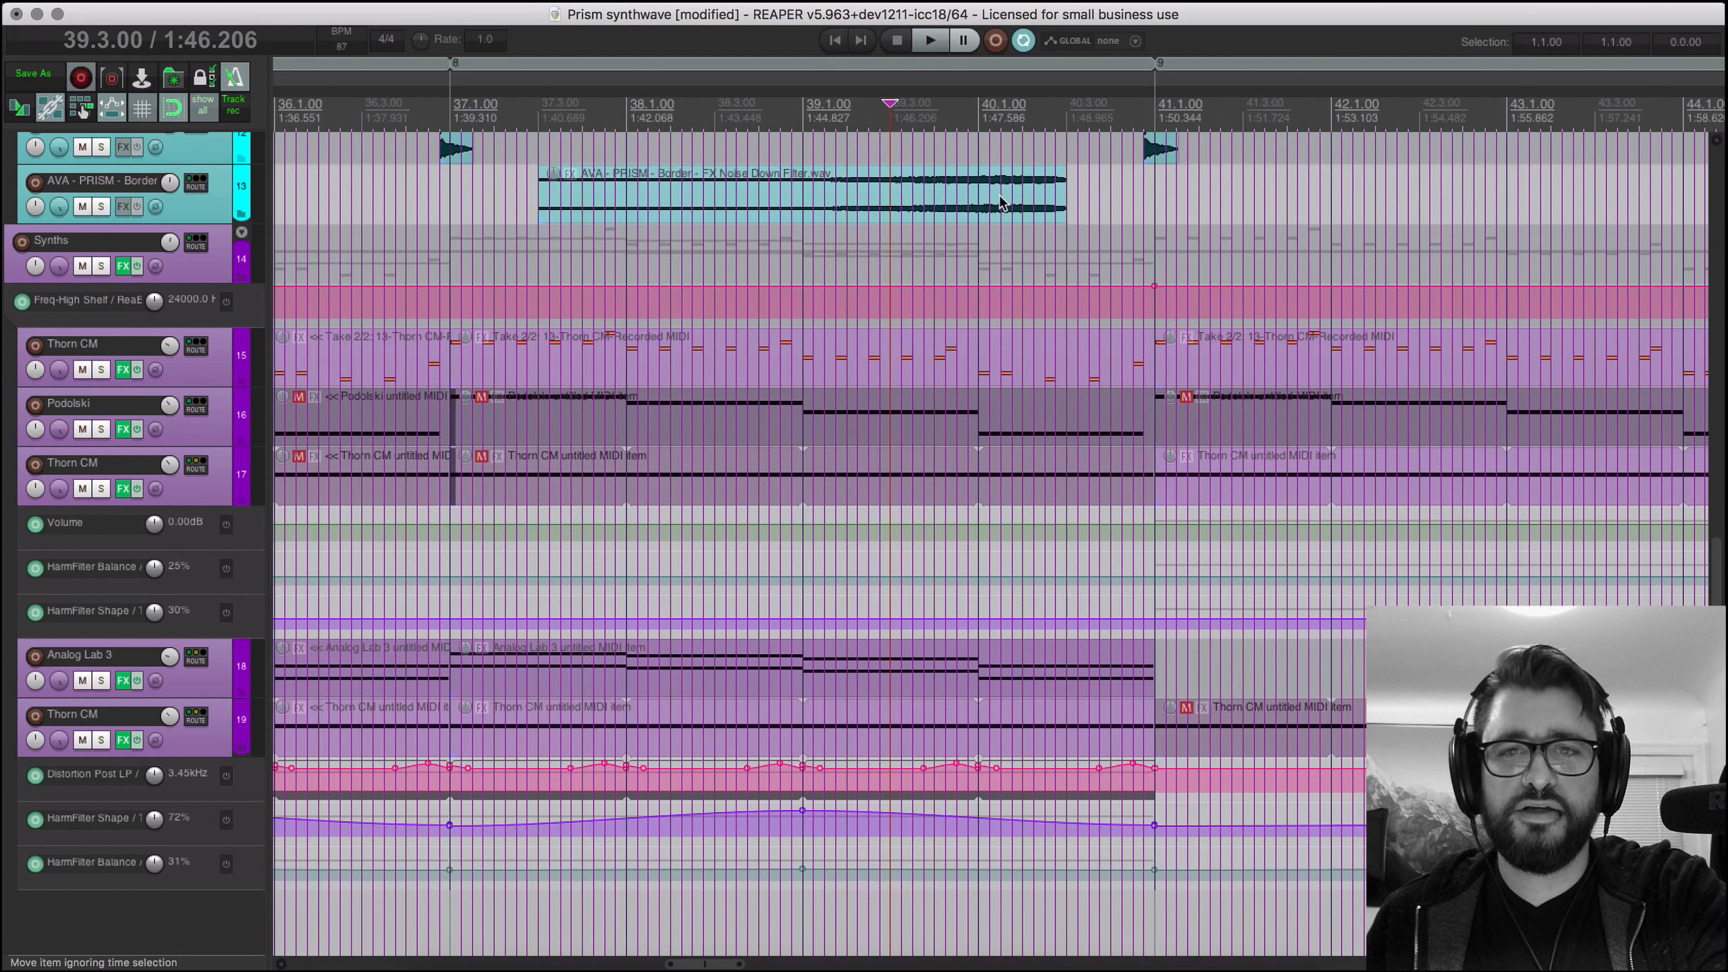
{"action": "left_click", "coordinate": [1044, 205]}
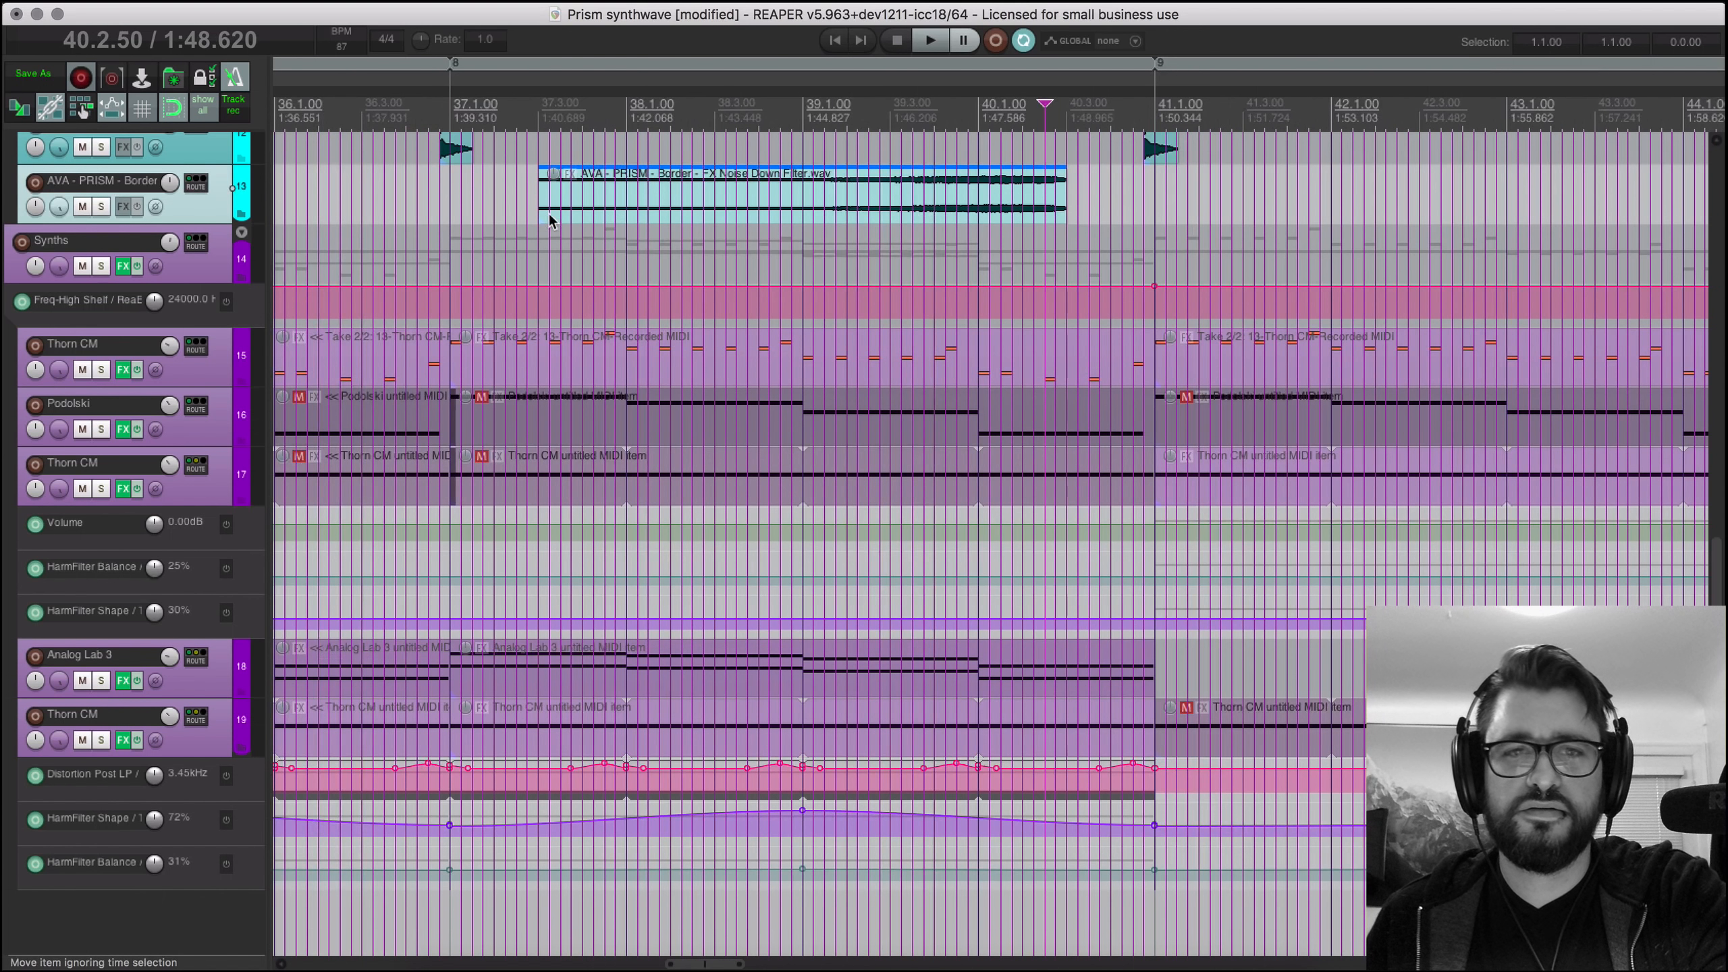
{"action": "mouse_move", "coordinate": [541, 224]}
{"action": "left_mouse_down"}
{"action": "mouse_move", "coordinate": [1060, 232]}
{"action": "mouse_move", "coordinate": [1053, 199]}
{"action": "mouse_move", "coordinate": [1145, 198]}
{"action": "left_mouse_up"}
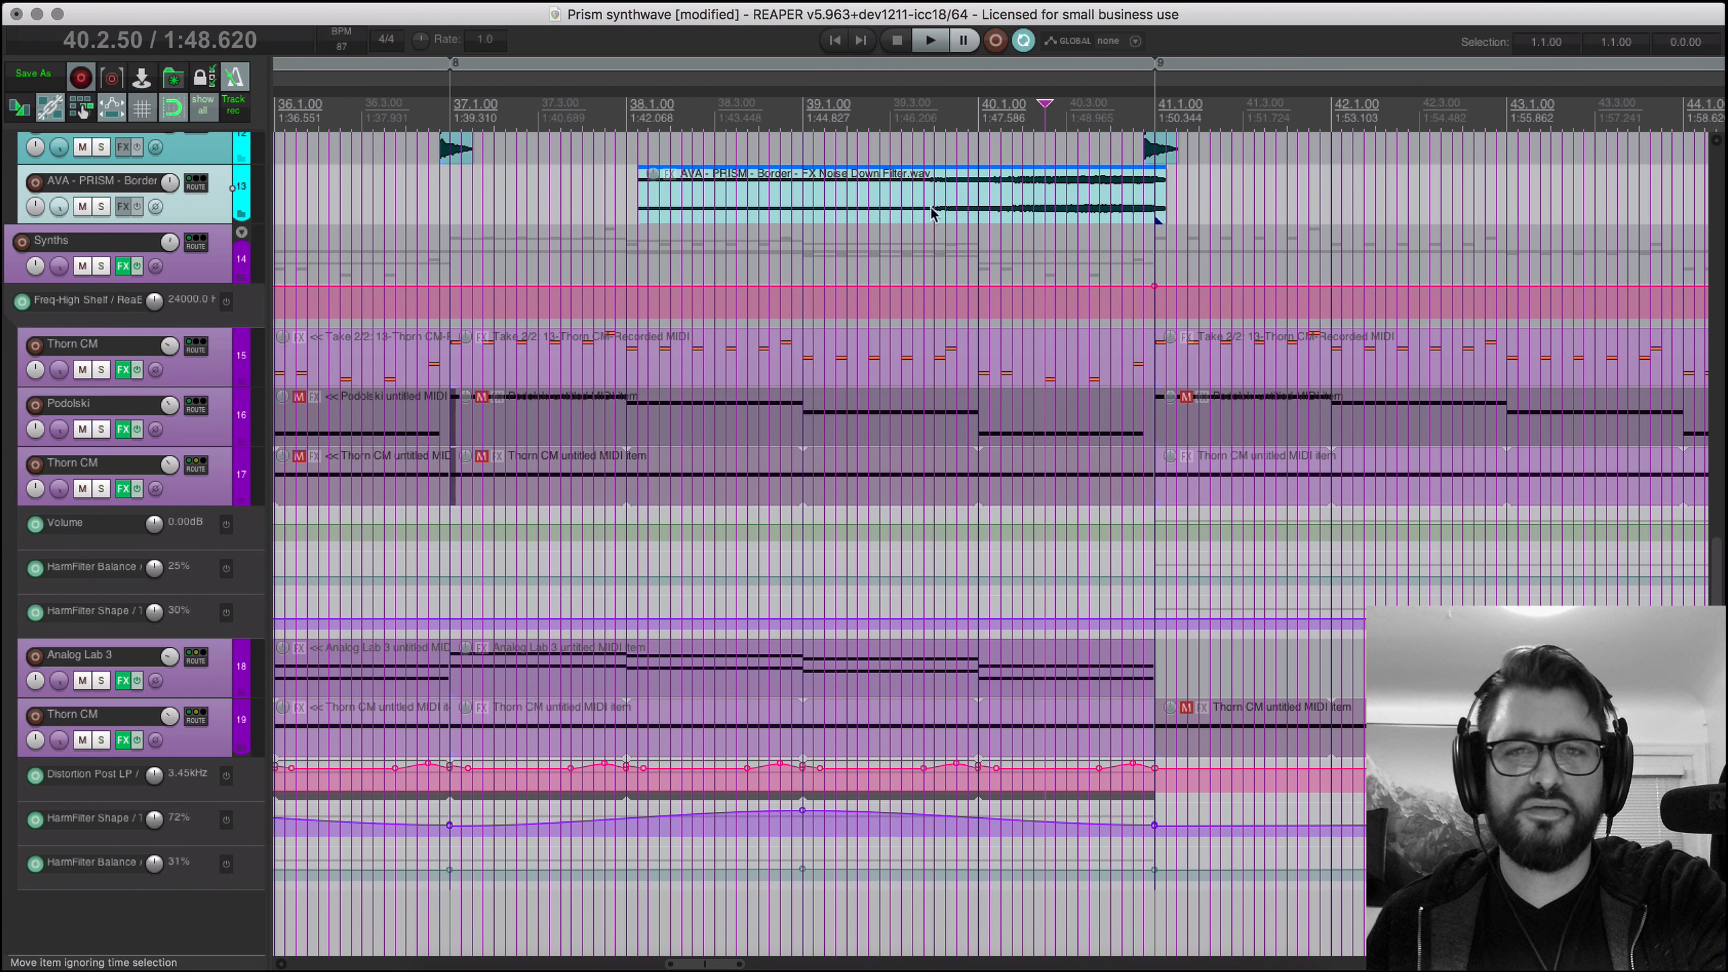
Step: Add a curved fade-in over the full length of the reversed noise item, and audition it from just before bar 37
{"action": "left_click_drag", "start_coordinate": [640, 173], "coordinate": [1173, 602]}
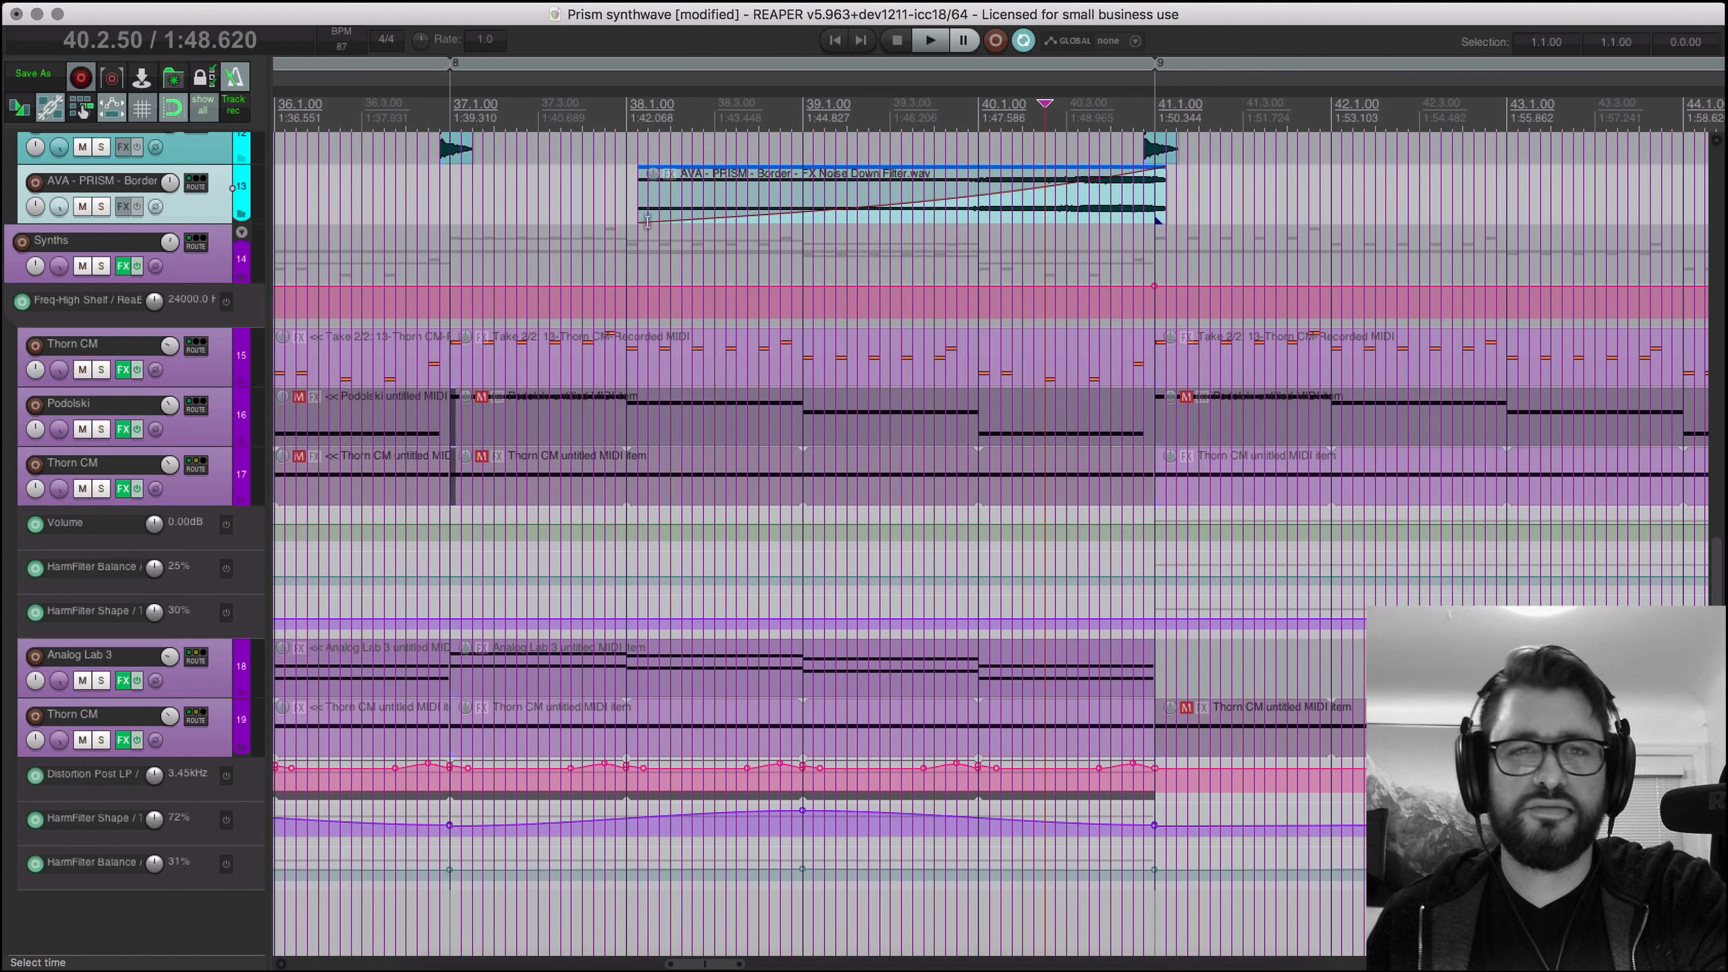
{"action": "left_click", "coordinate": [420, 208]}
{"action": "key", "text": "space"}
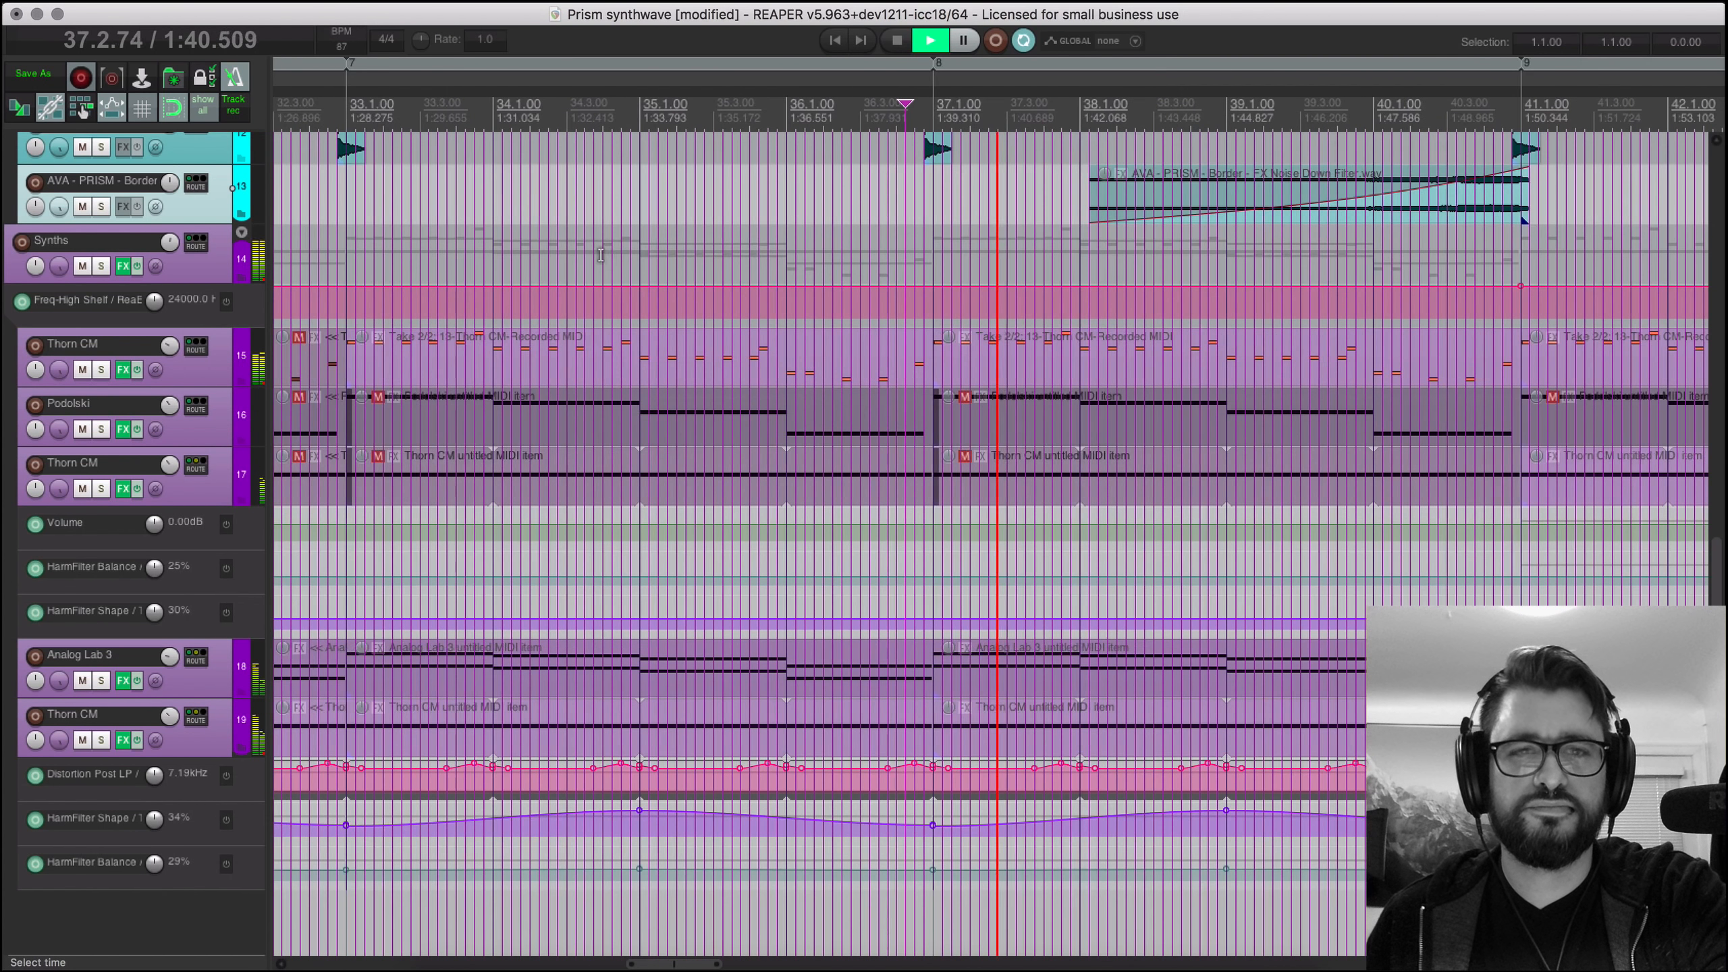
{"action": "scroll", "coordinate": [864, 293], "scroll_direction": "down", "scroll_amount": 2}
{"action": "scroll", "coordinate": [1005, 314], "scroll_direction": "up", "scroll_amount": 3}
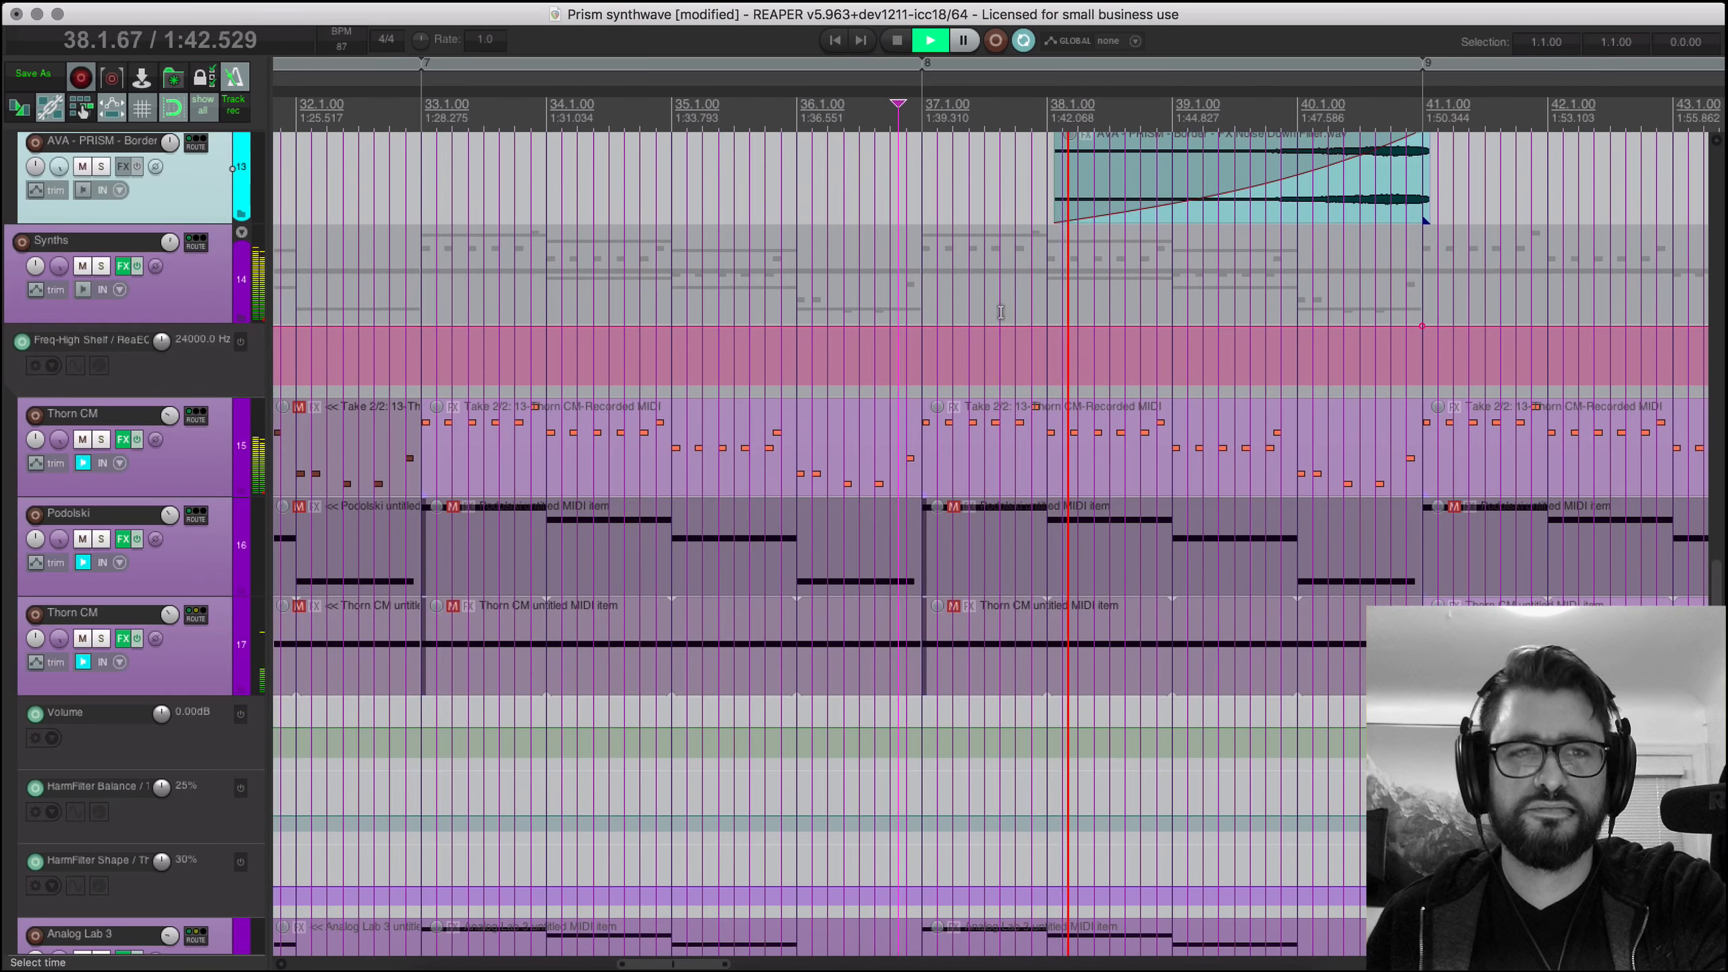
{"action": "scroll", "coordinate": [1001, 312], "scroll_direction": "up", "scroll_amount": 3}
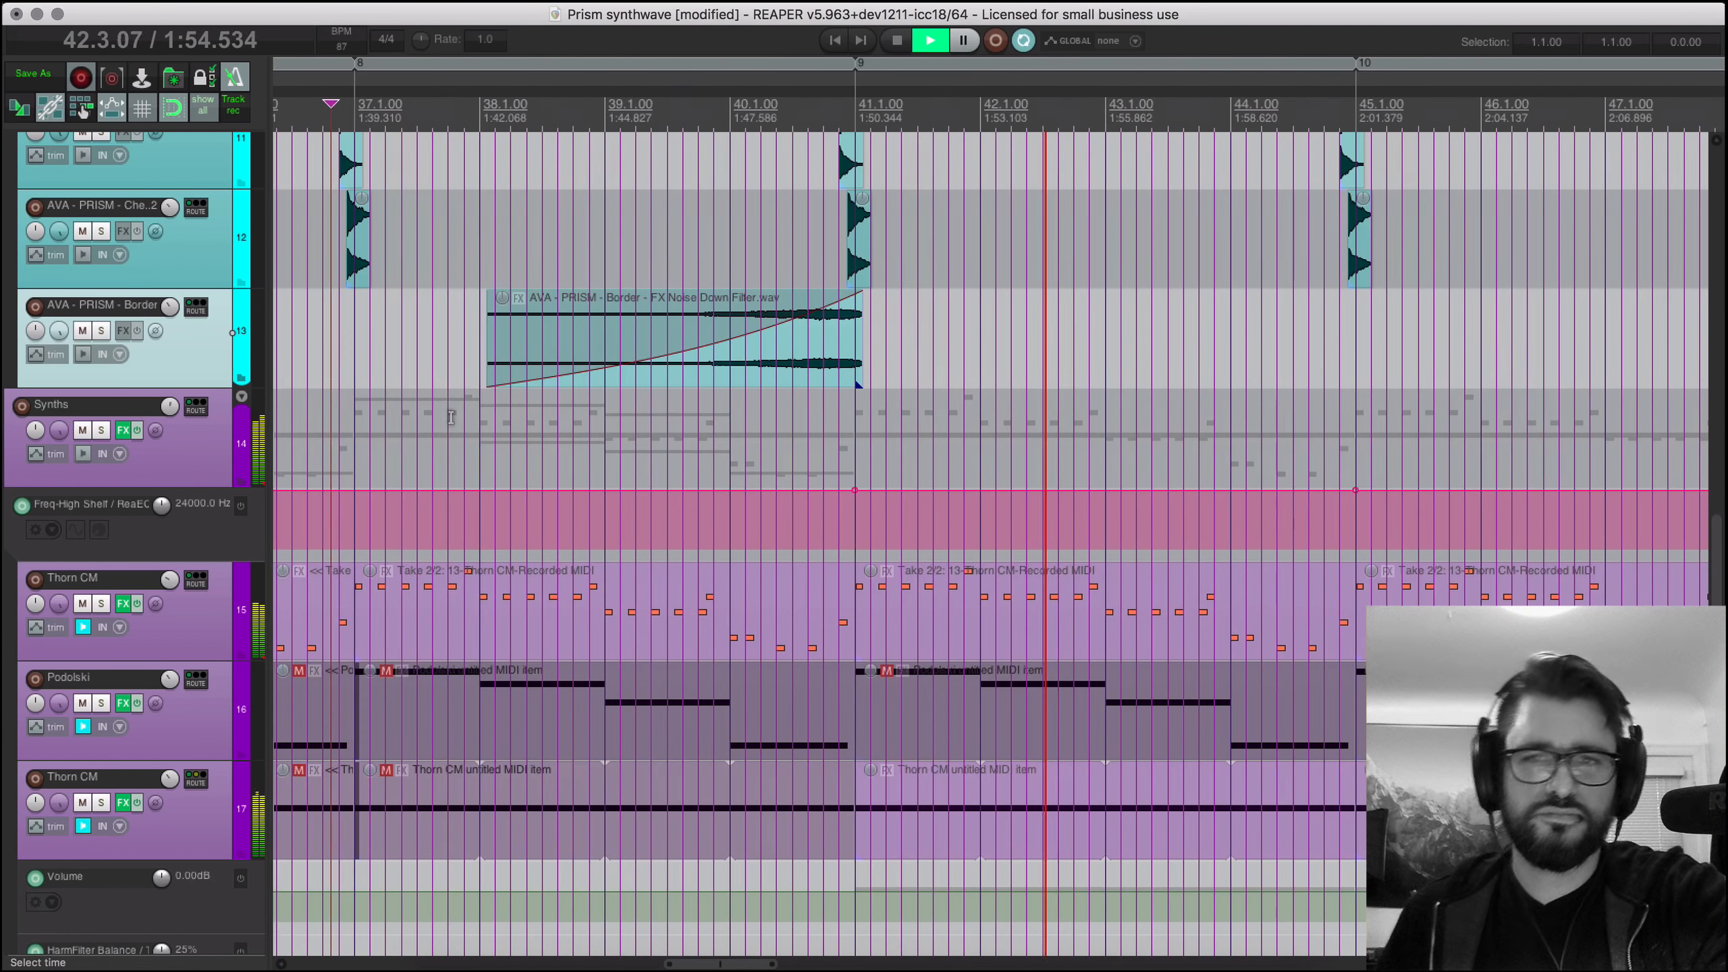
{"action": "key", "text": "space"}
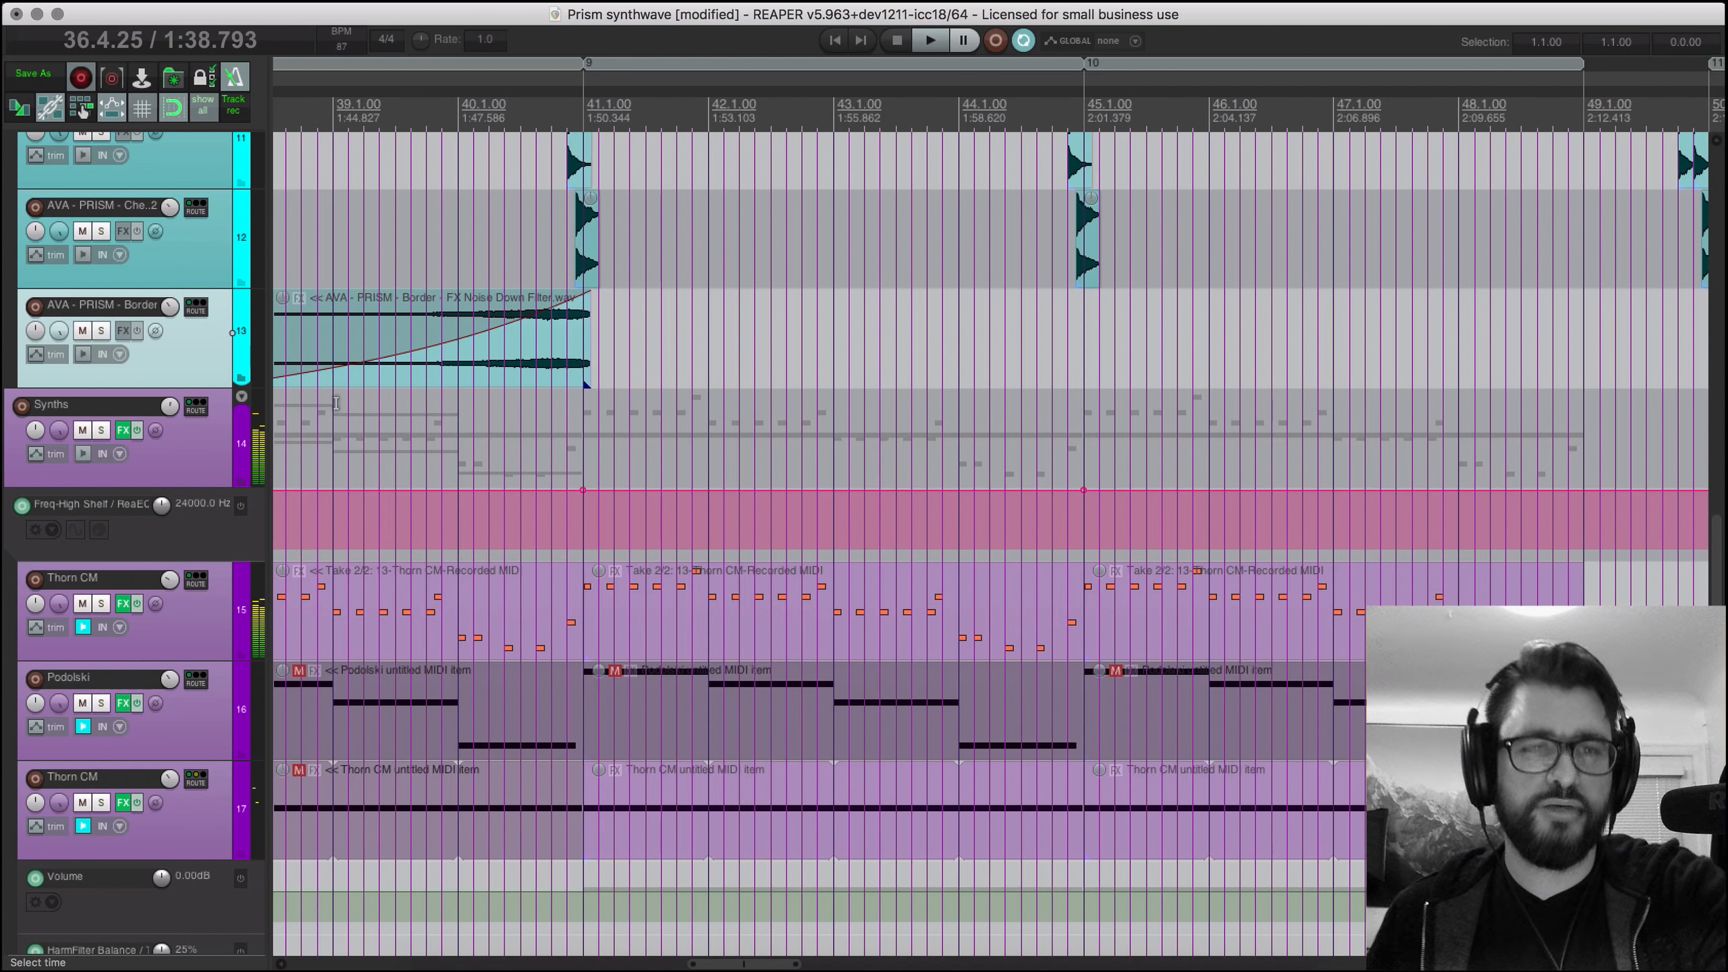
Step: Solo the reversed noise track, add a steep curved fade-out from bar 41 to the item's end, and audition the ending
{"action": "left_click", "coordinate": [548, 374]}
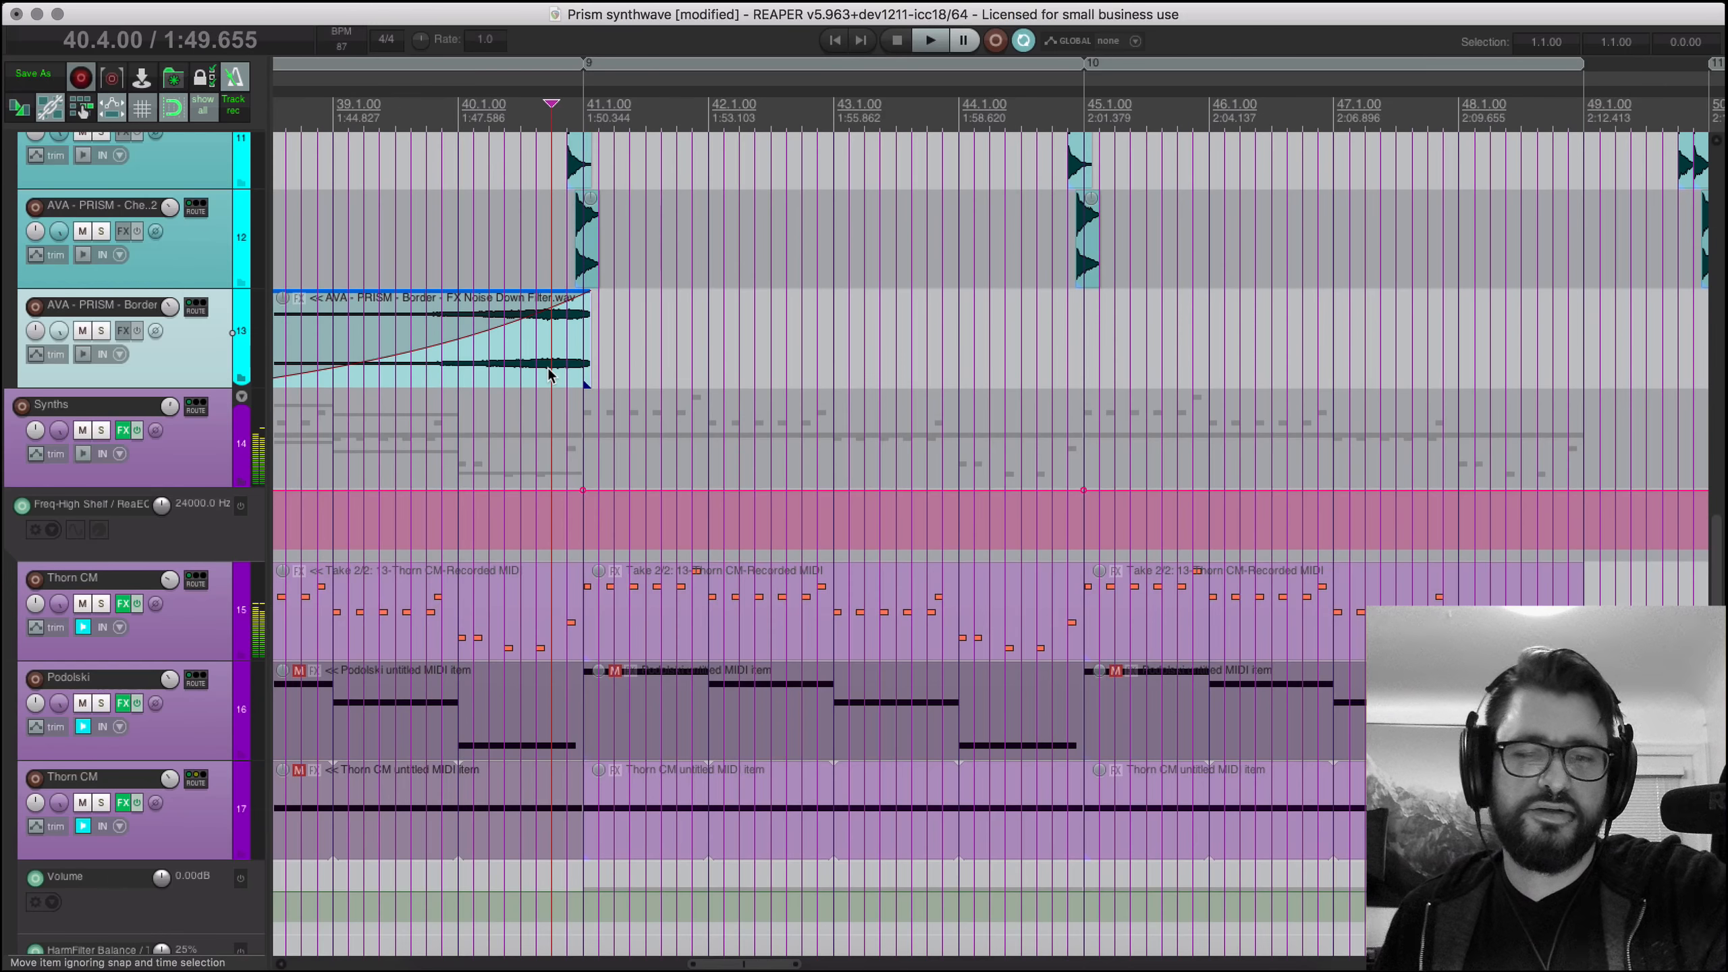
{"action": "key", "text": "F6"}
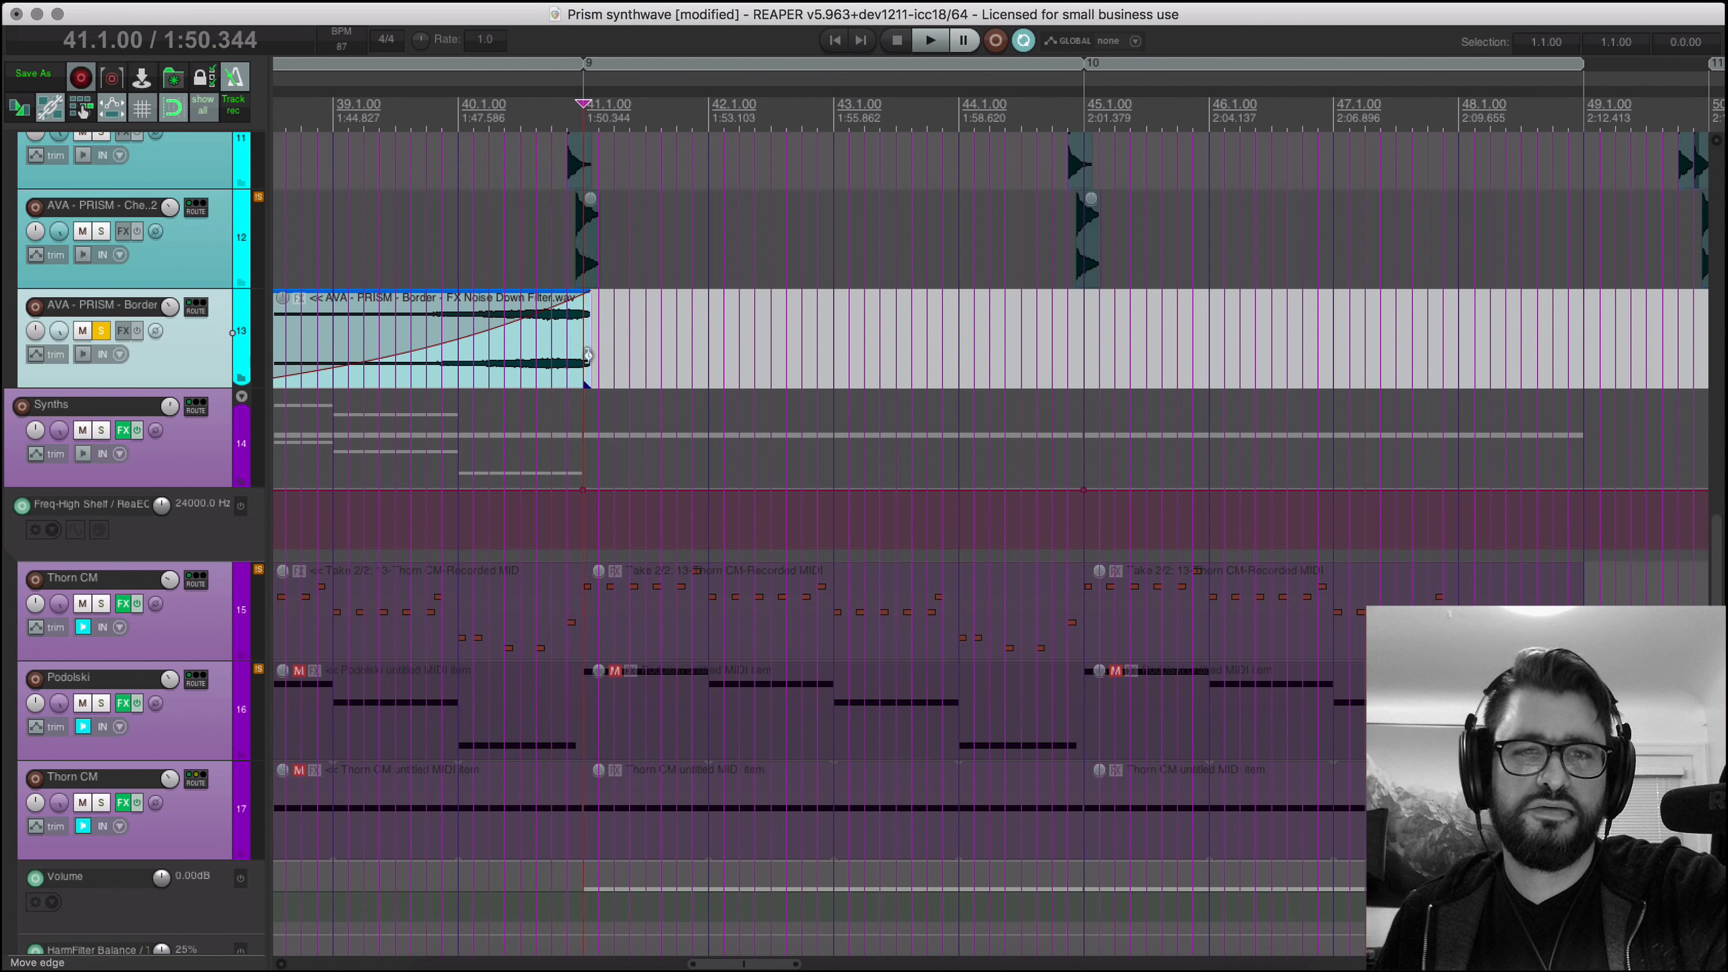
{"action": "scroll", "coordinate": [588, 354], "scroll_direction": "up", "scroll_amount": 6}
{"action": "left_click_drag", "start_coordinate": [1063, 296], "coordinate": [759, 752]}
{"action": "key", "text": "space"}
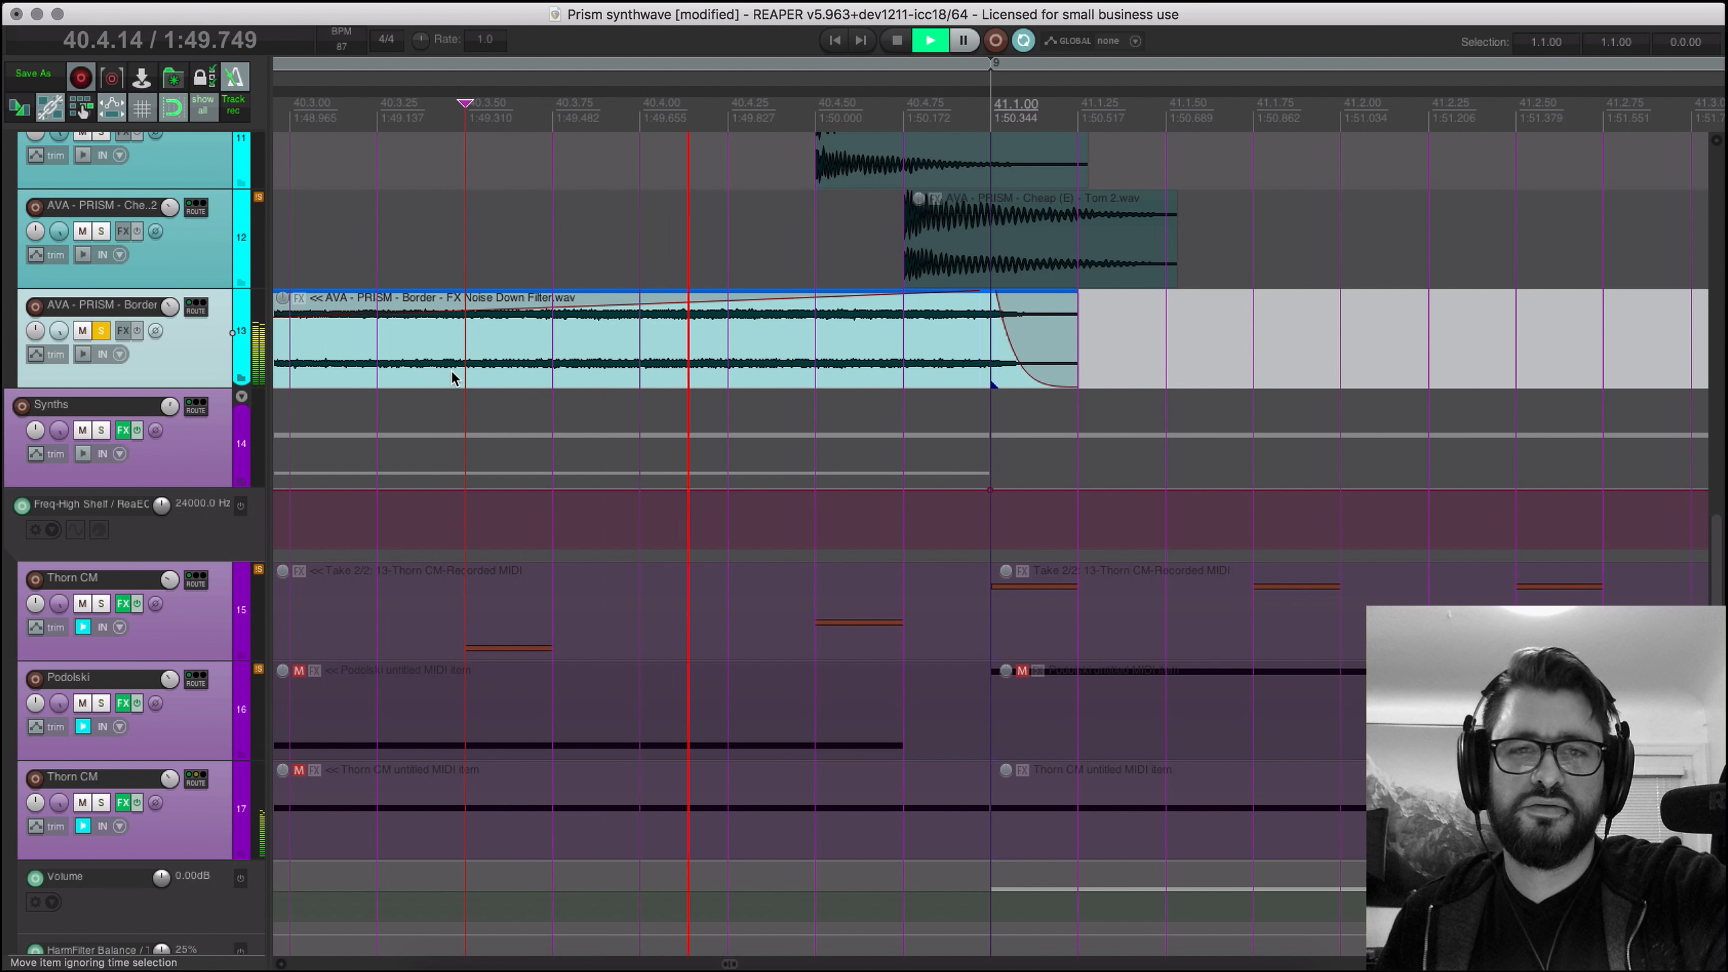
{"action": "key", "text": "space"}
Step: Unsolo the reversed noise track and audition its transition into bar 41 with the full mix
{"action": "left_click", "coordinate": [101, 330]}
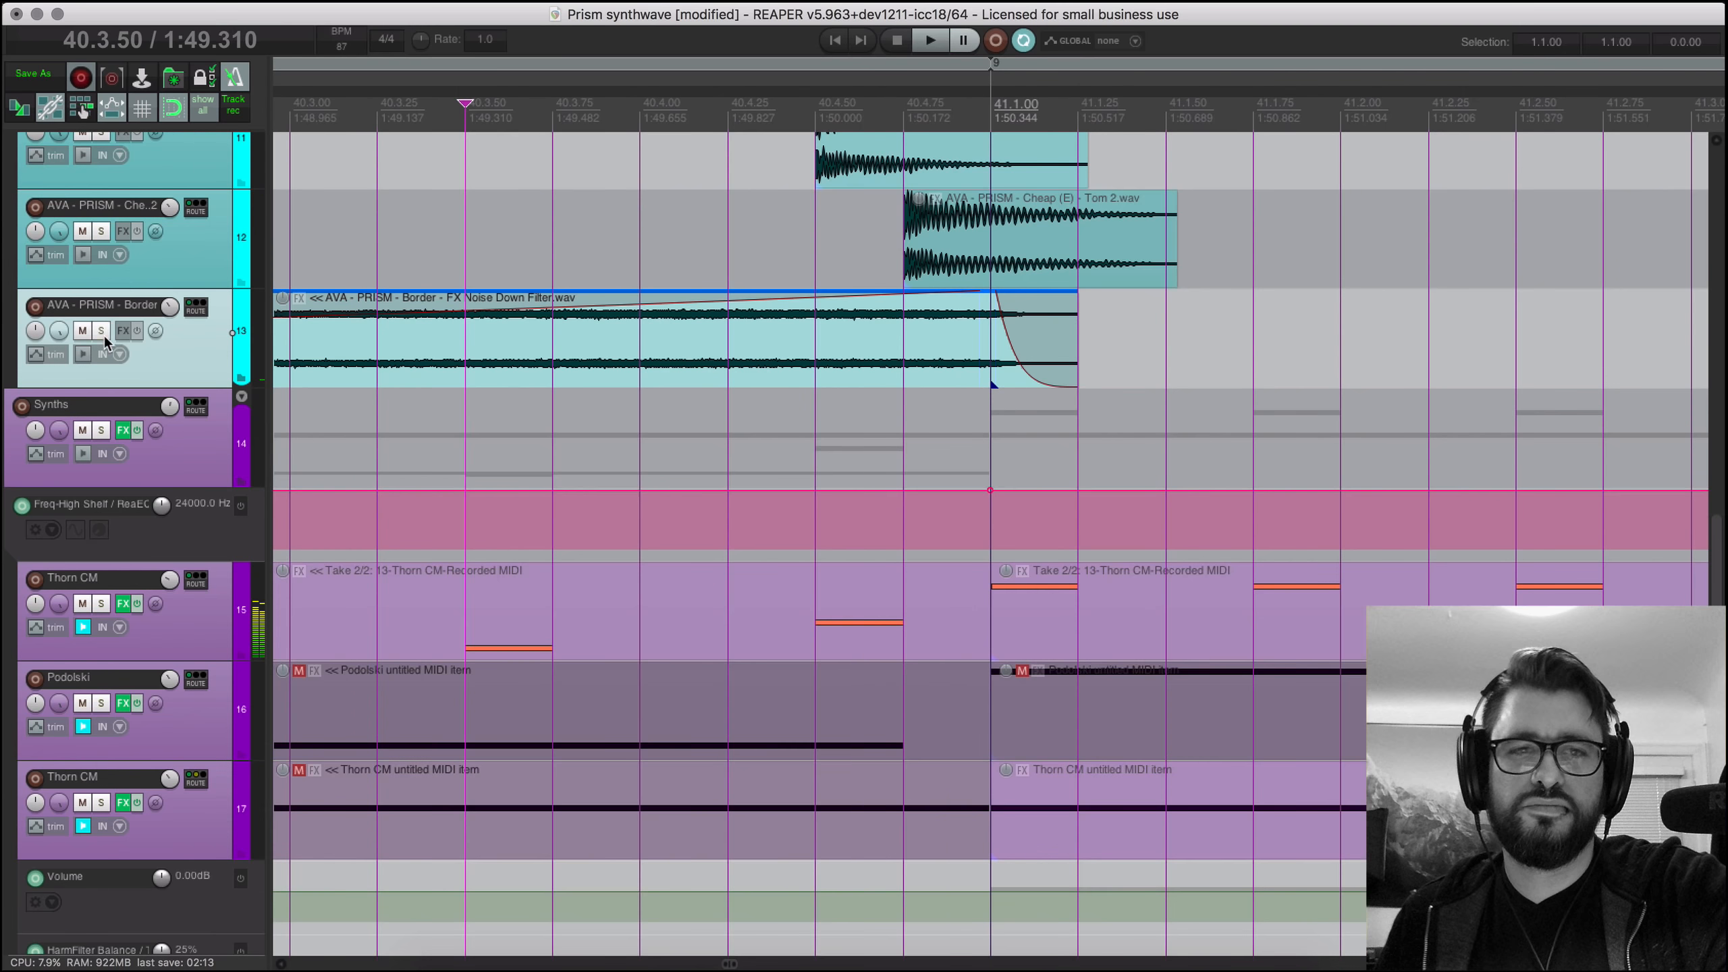
{"action": "key", "text": "space"}
{"action": "scroll", "coordinate": [611, 314], "scroll_direction": "down", "scroll_amount": 3}
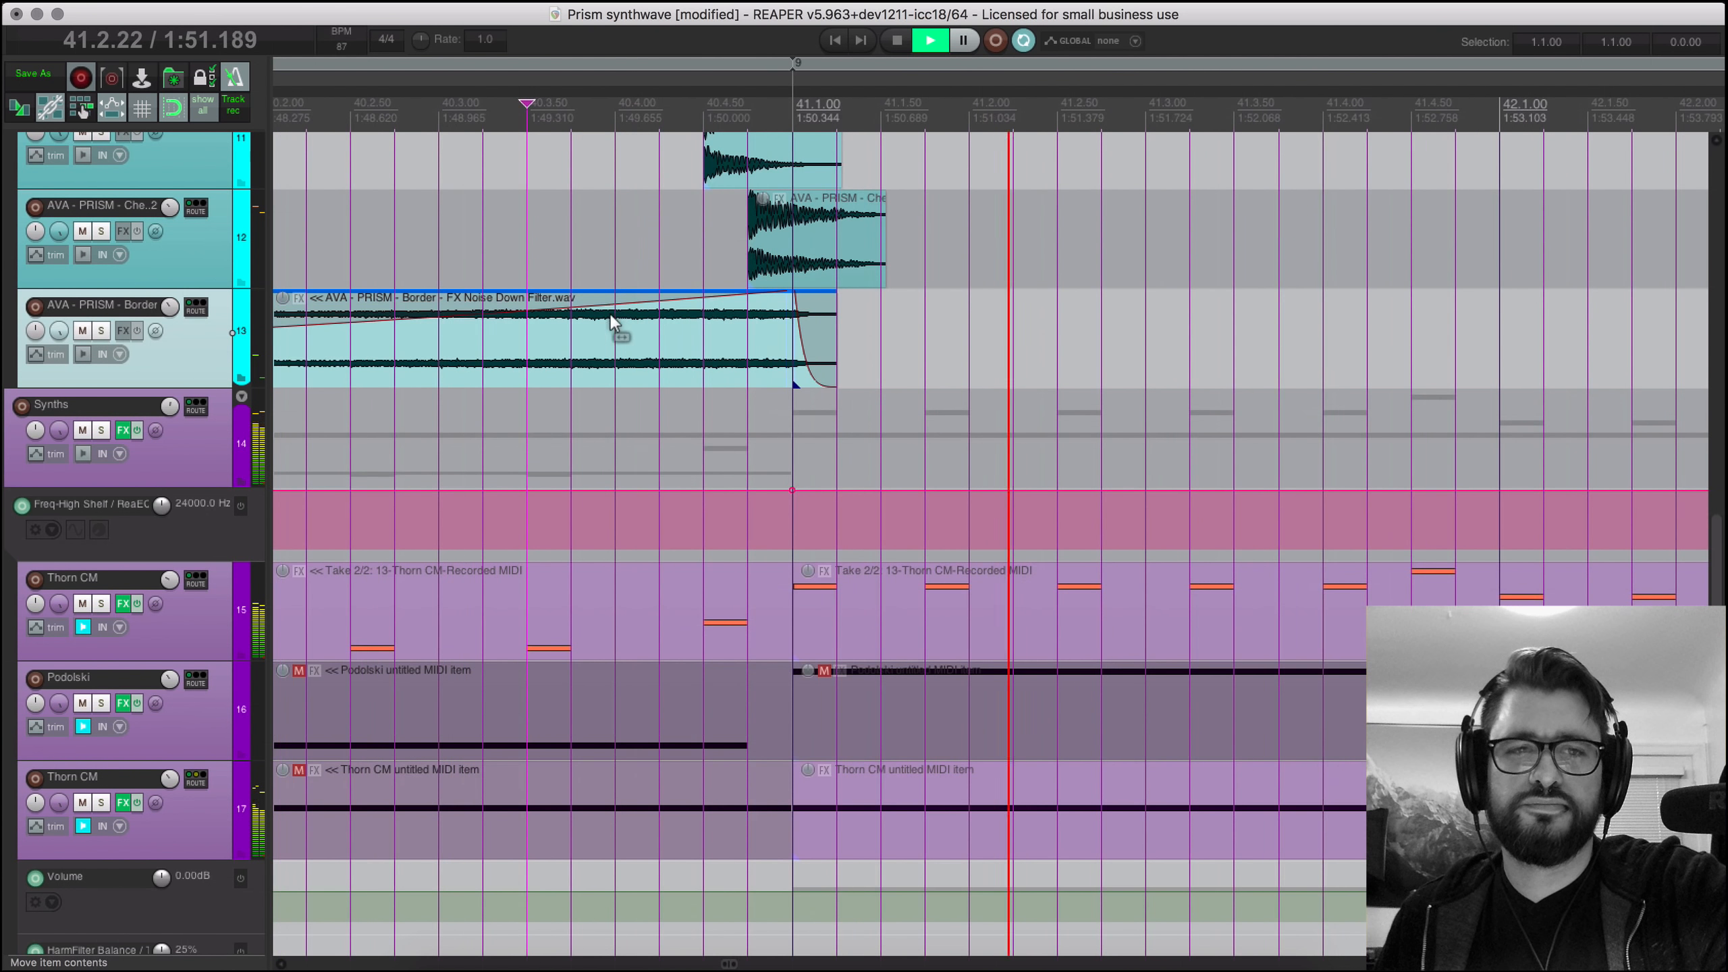
{"action": "key", "text": "space"}
Step: Solo the reversed noise track again and insert the iZotope Vocal Doubler on it
{"action": "left_click", "coordinate": [101, 330]}
{"action": "scroll", "coordinate": [511, 356], "scroll_direction": "down", "scroll_amount": 5}
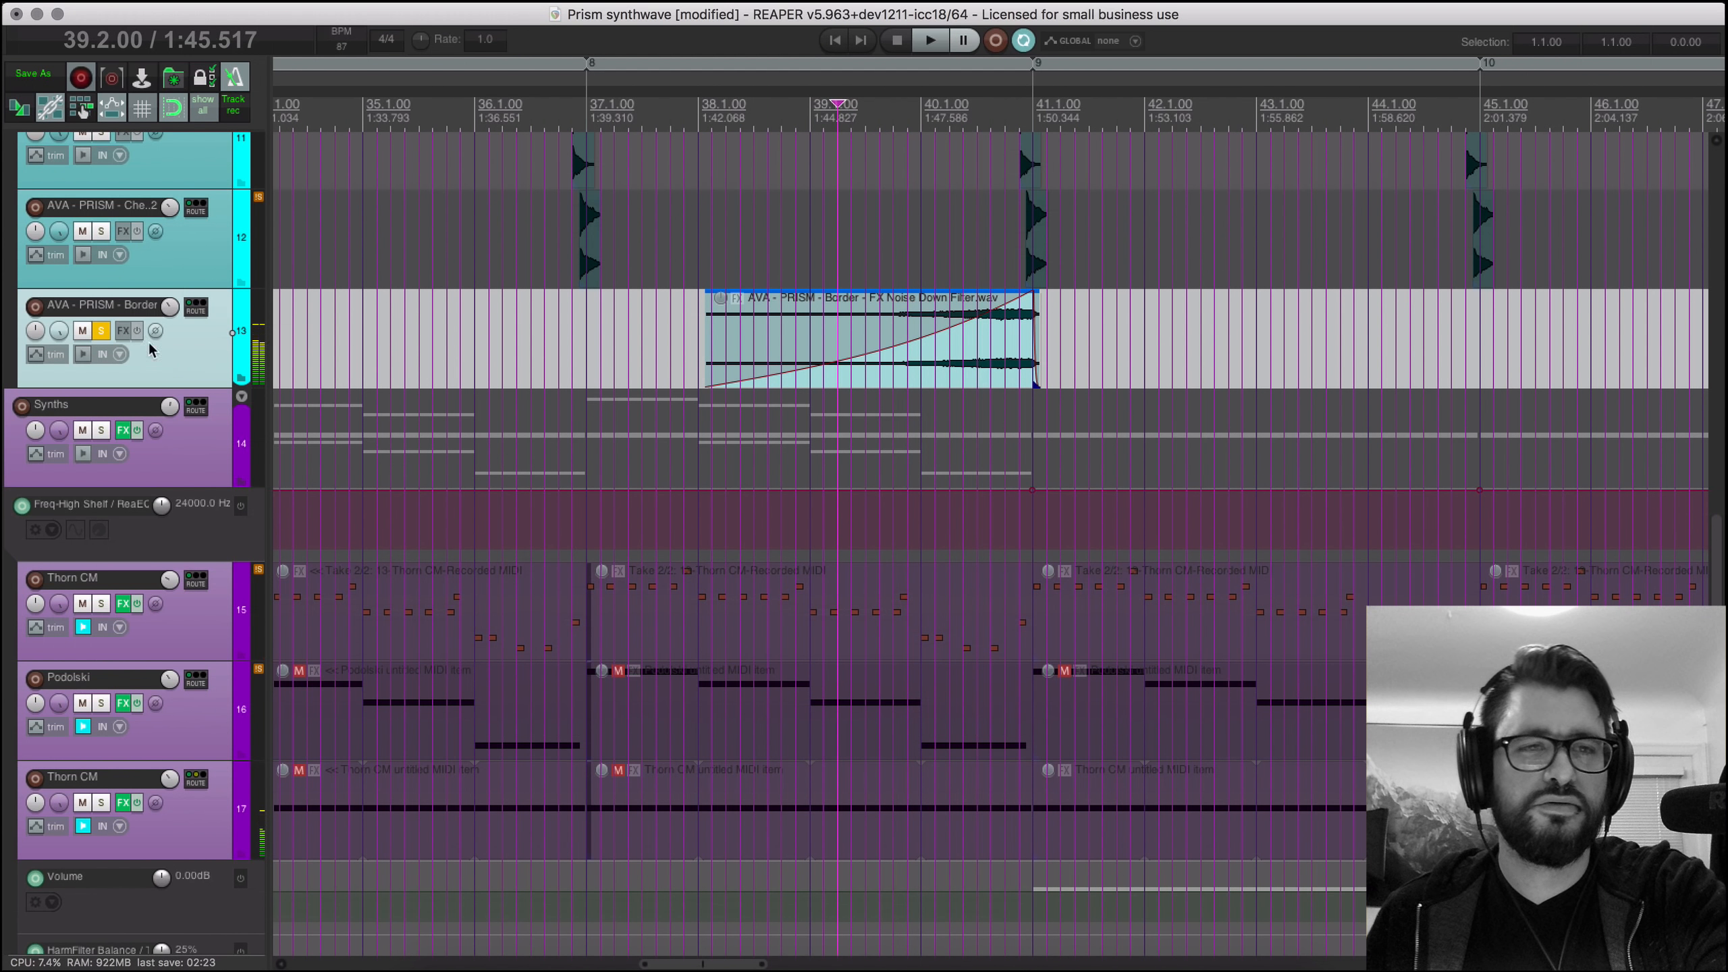
{"action": "right_click", "coordinate": [124, 332]}
{"action": "mouse_move", "coordinate": [243, 723]}
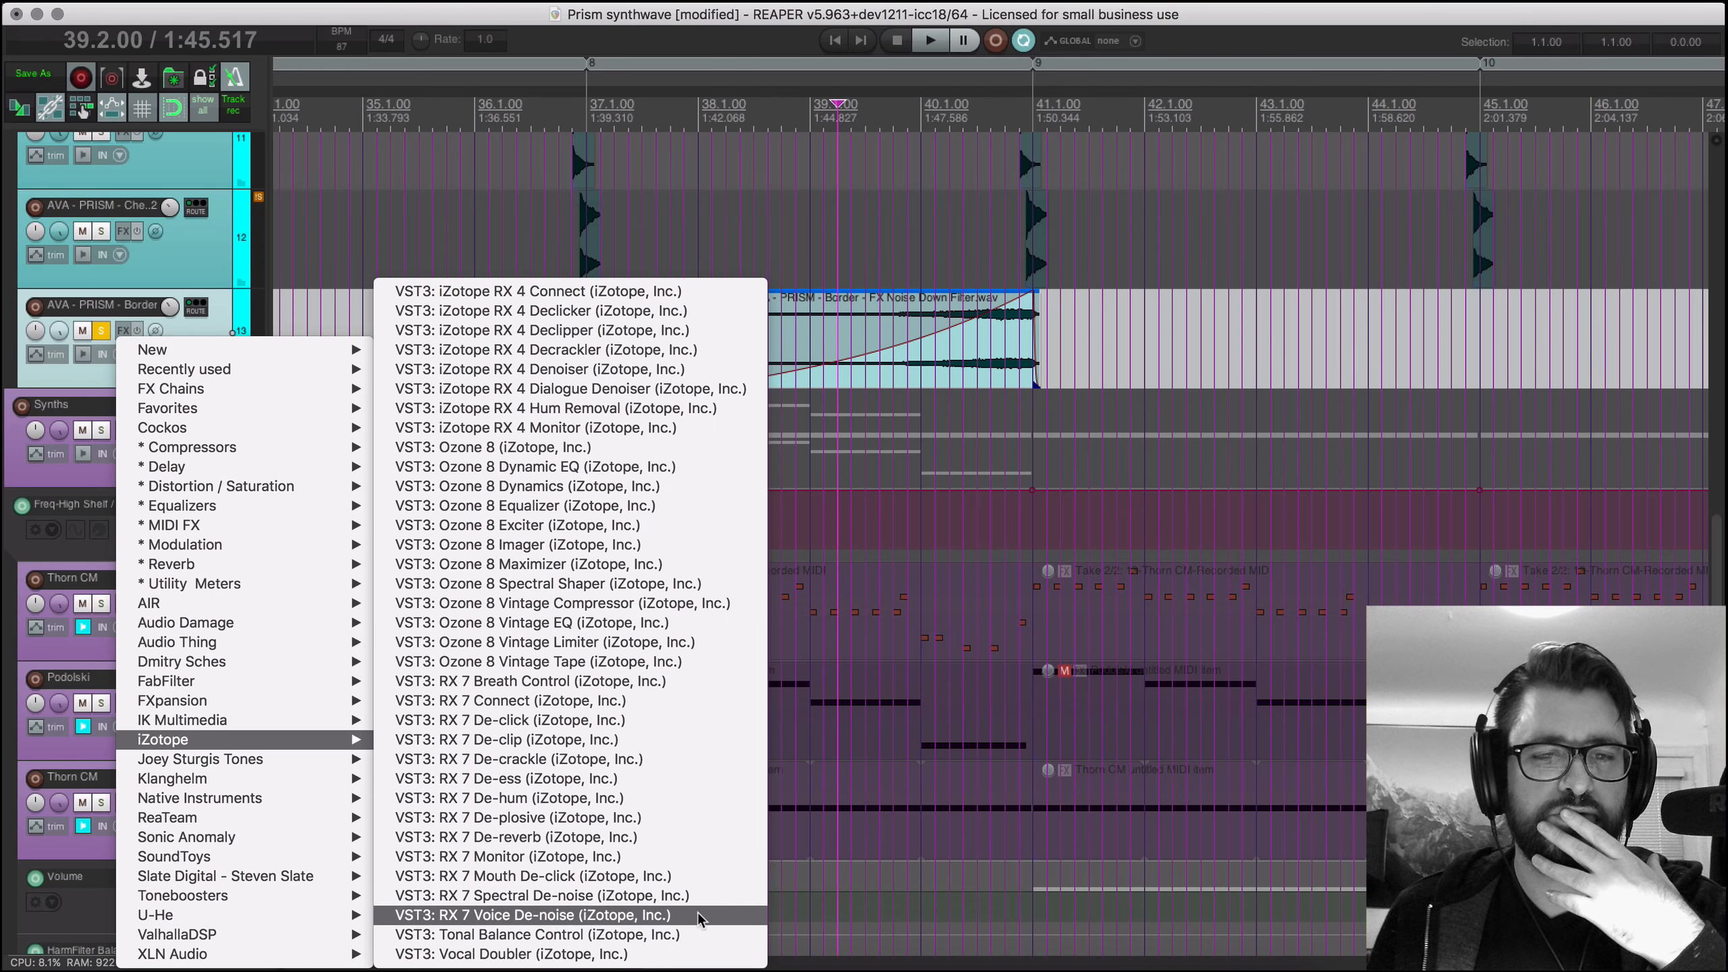
{"action": "left_click", "coordinate": [680, 954]}
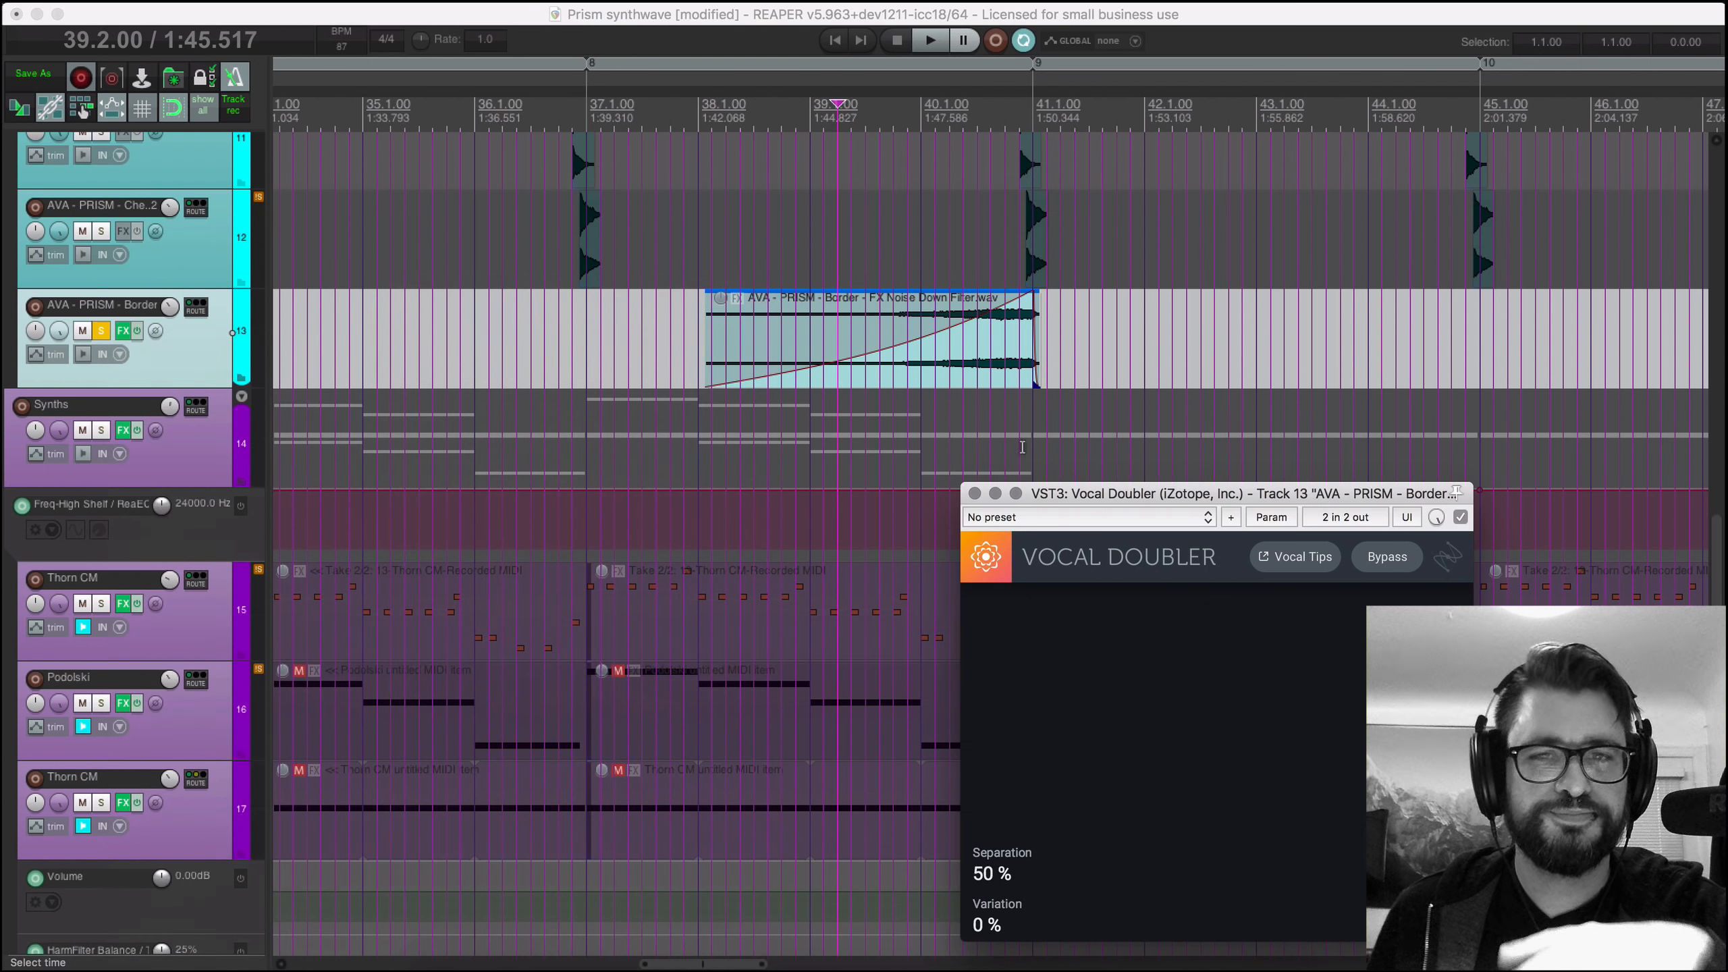
Step: Set the Vocal Doubler to 100% Separation and 55% Variation while auditioning the riser
{"action": "left_click_drag", "start_coordinate": [1111, 498], "coordinate": [901, 433]}
{"action": "key", "text": "space"}
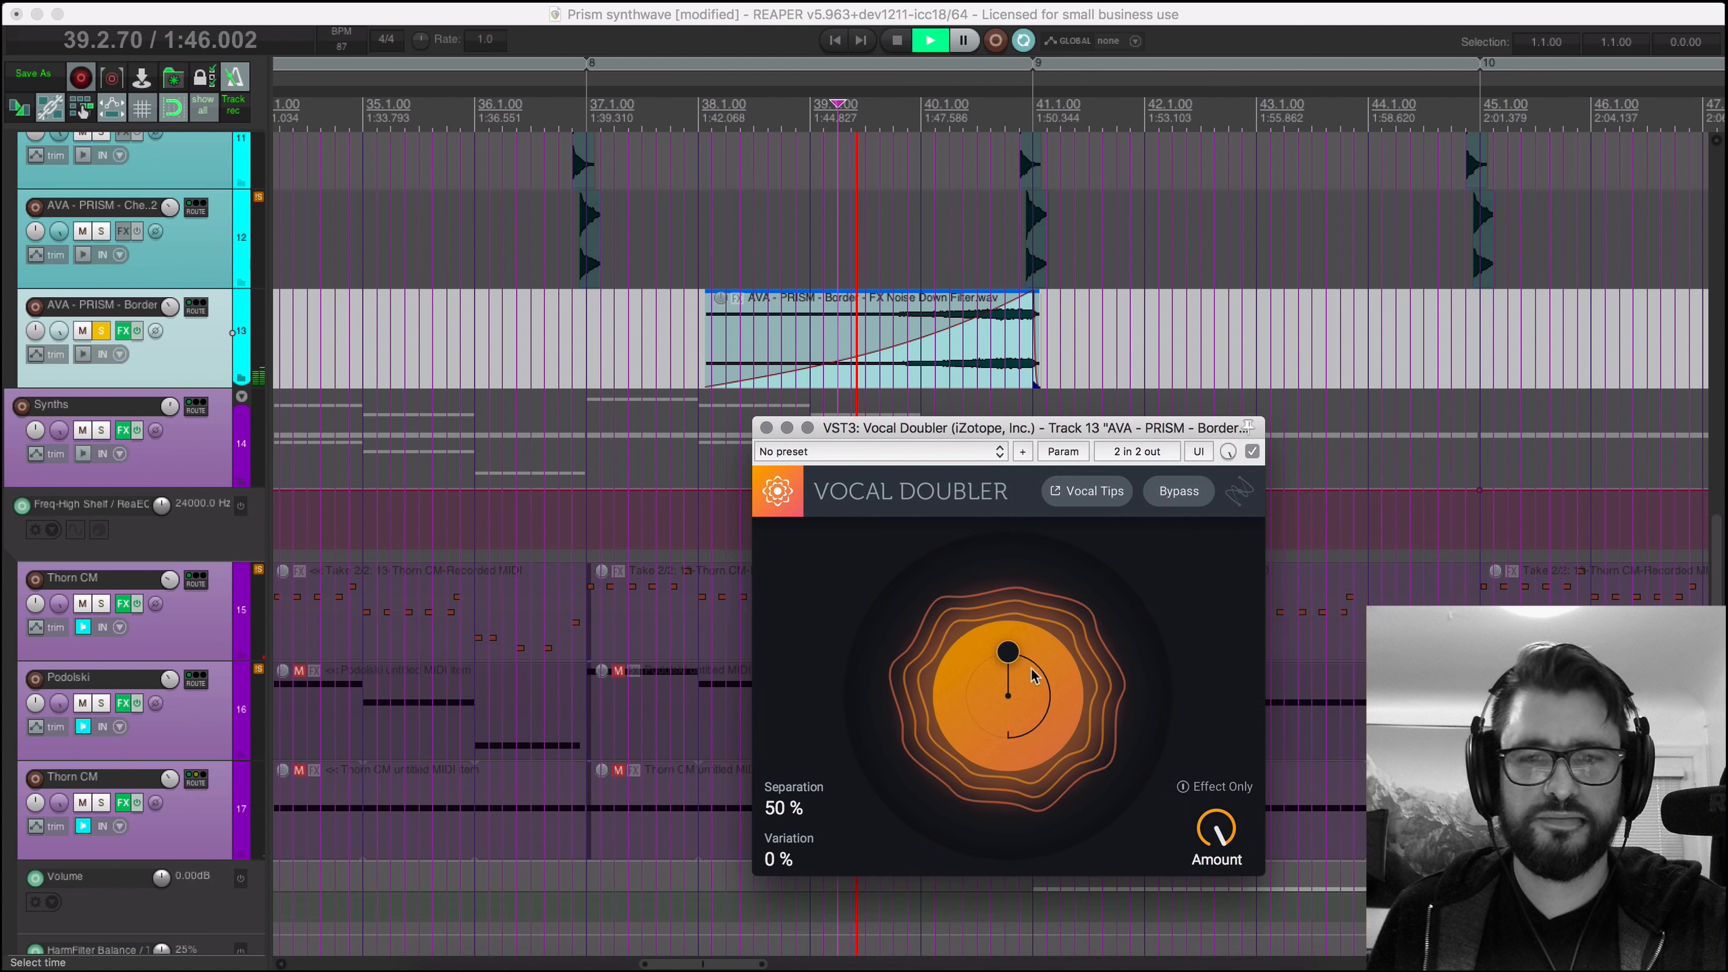
{"action": "left_click_drag", "start_coordinate": [1100, 657], "coordinate": [1251, 741]}
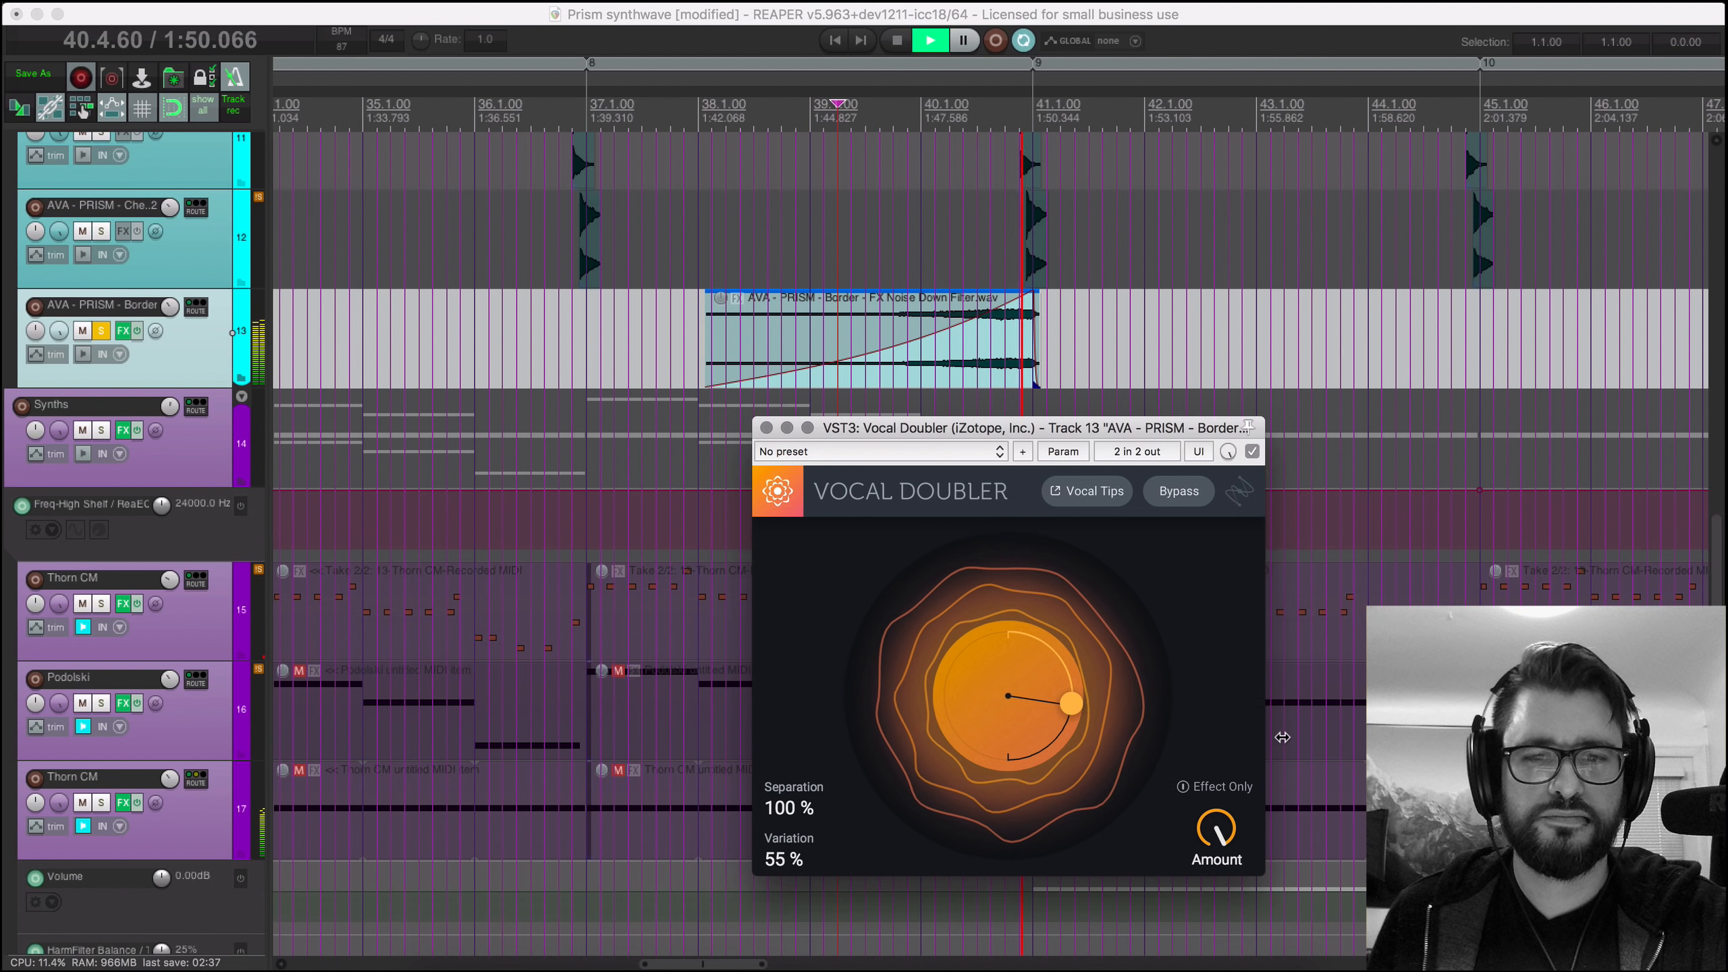
{"action": "key", "text": "space"}
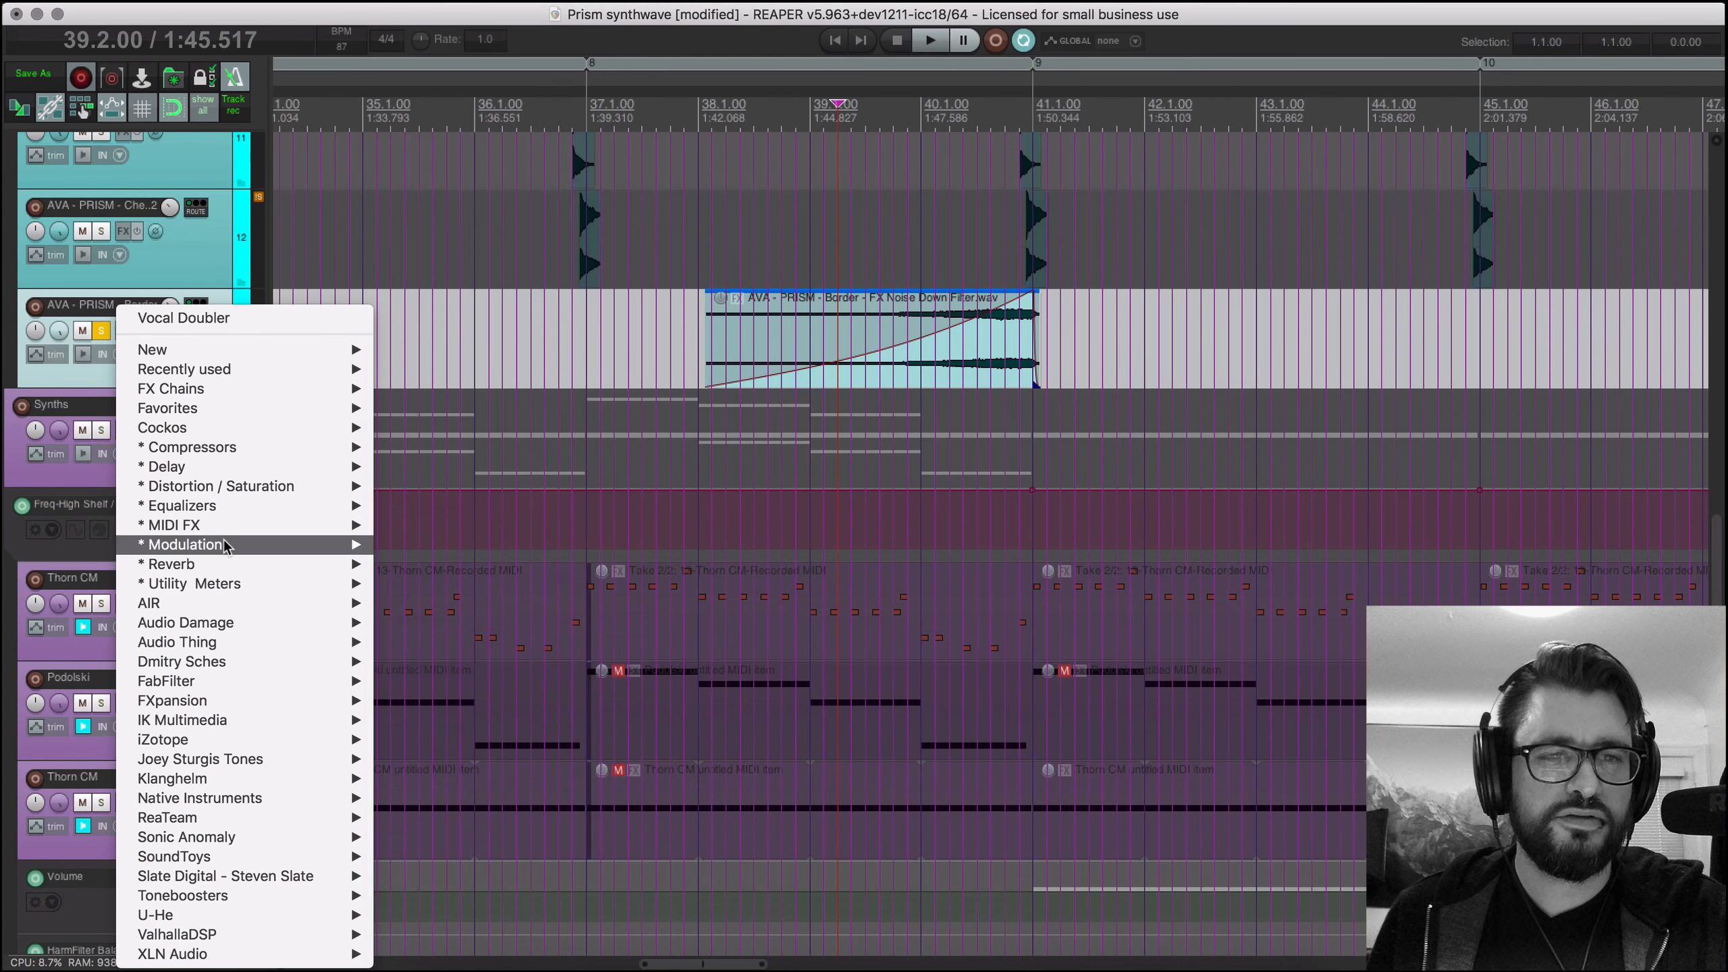
Step: Add JS: Tremolo / Autopan after the Vocal Doubler and show its controls inside the track's FX chain window
{"action": "mouse_move", "coordinate": [285, 545]}
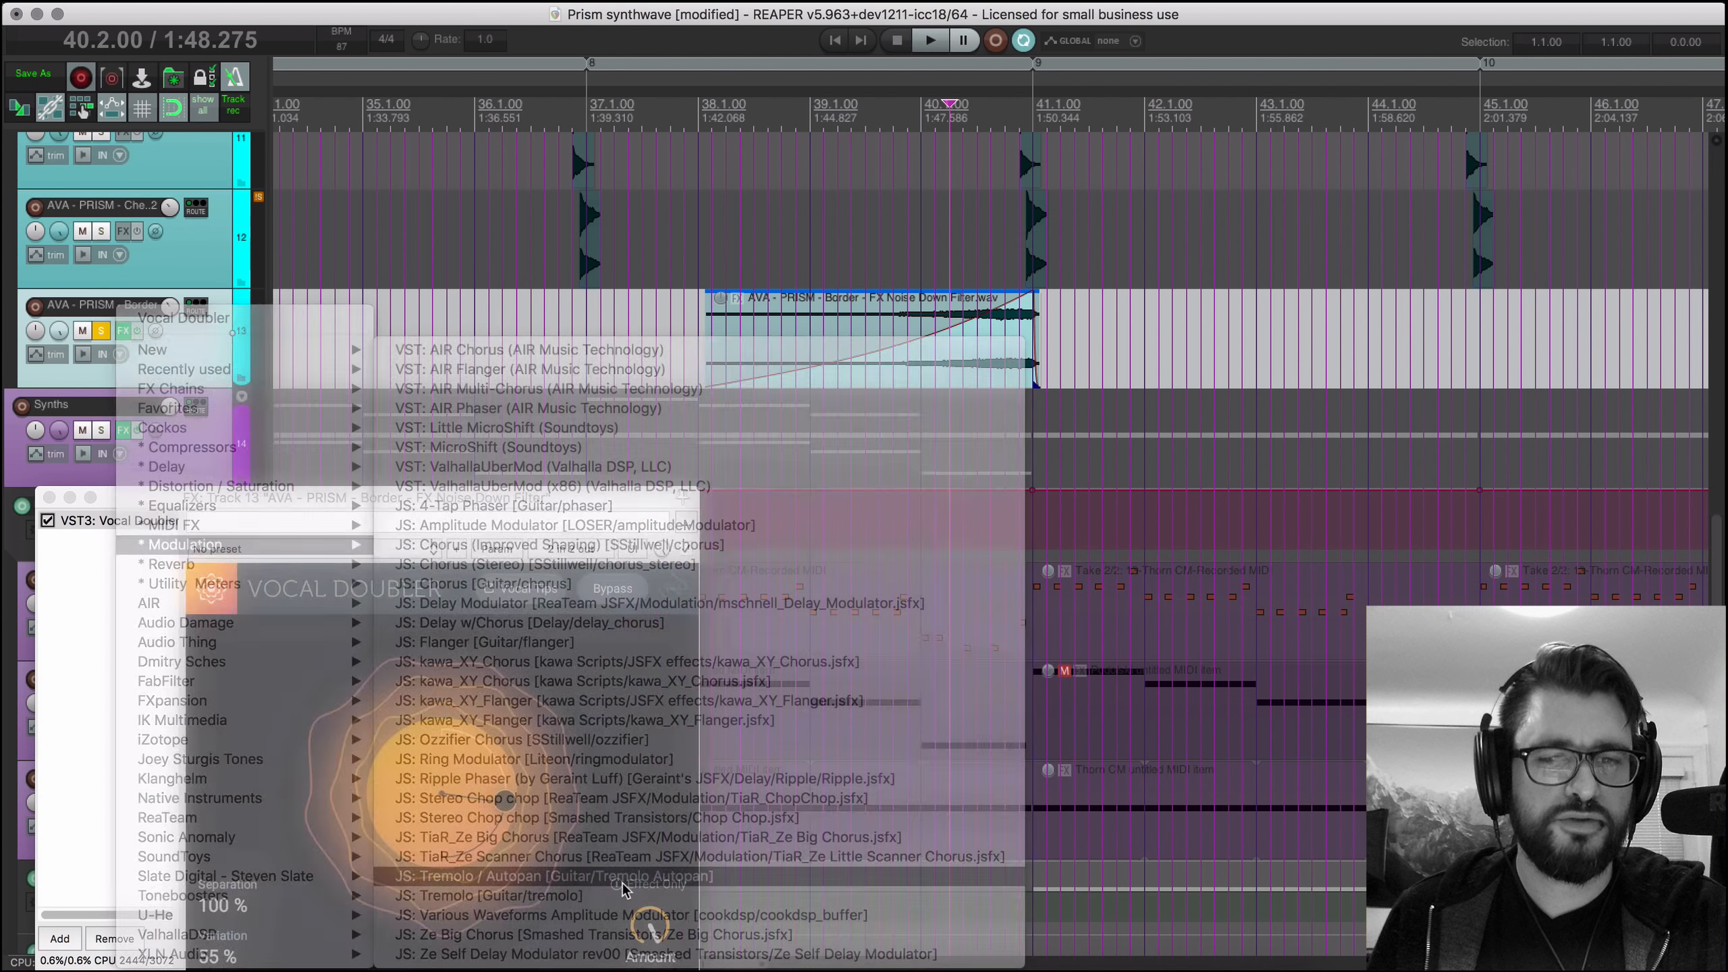
{"action": "left_click", "coordinate": [622, 880]}
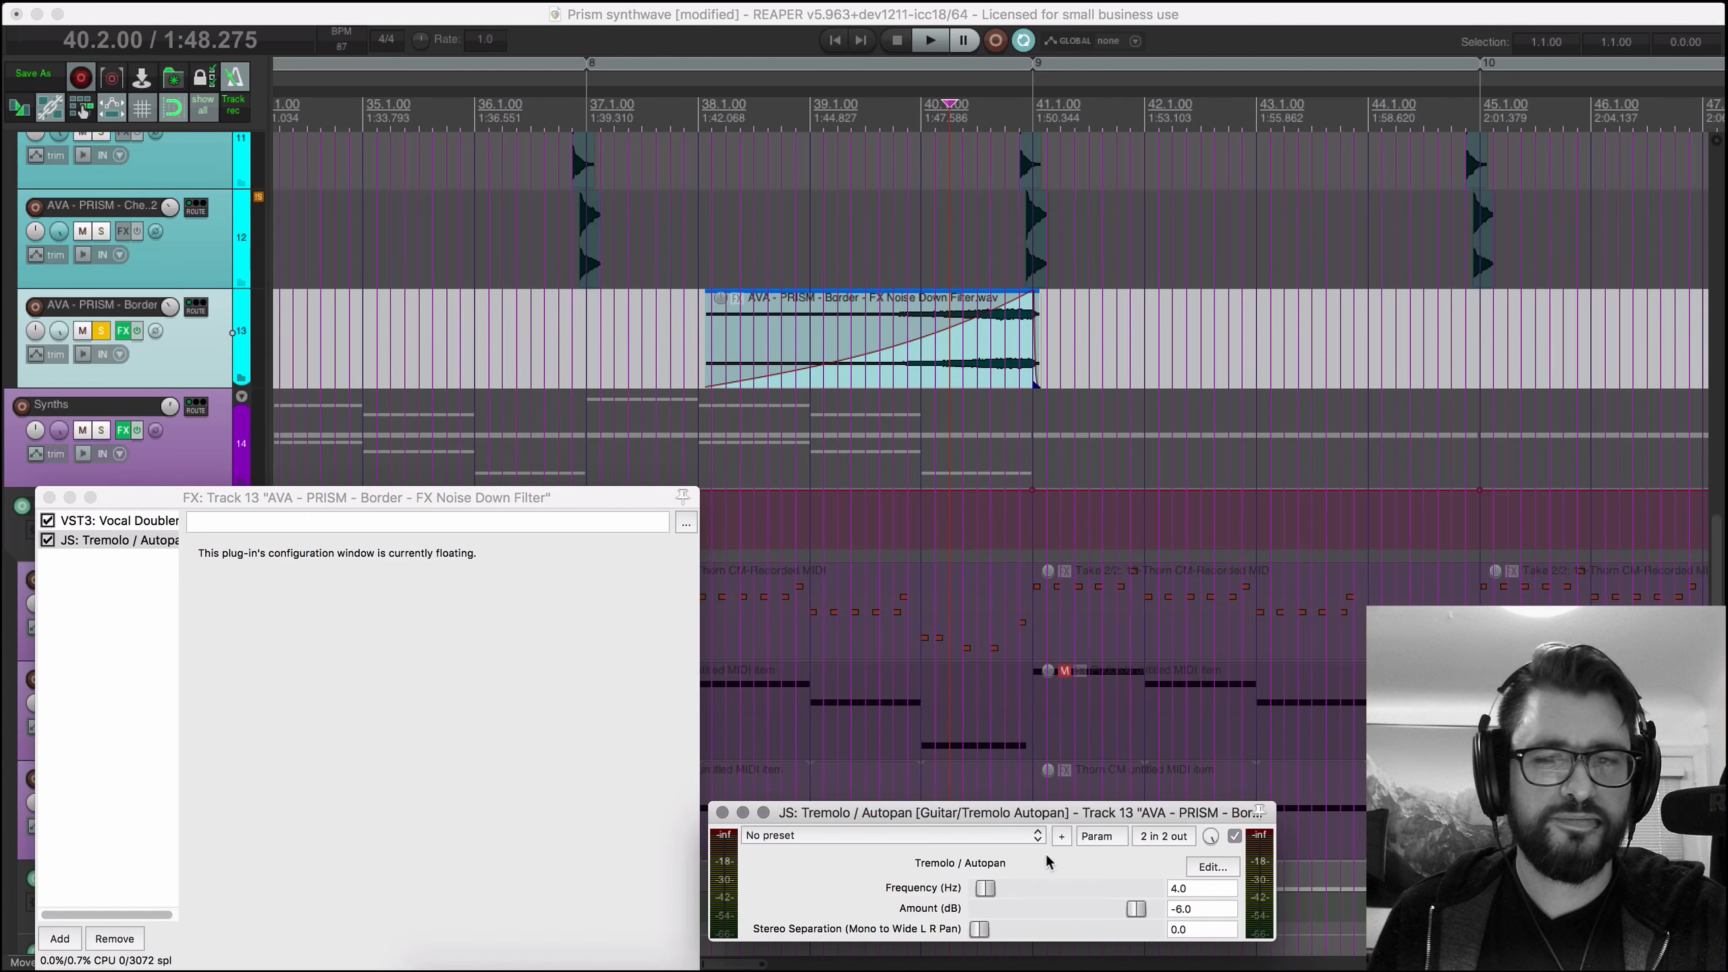
{"action": "left_click", "coordinate": [723, 813]}
{"action": "left_click_drag", "start_coordinate": [600, 500], "coordinate": [1012, 465]}
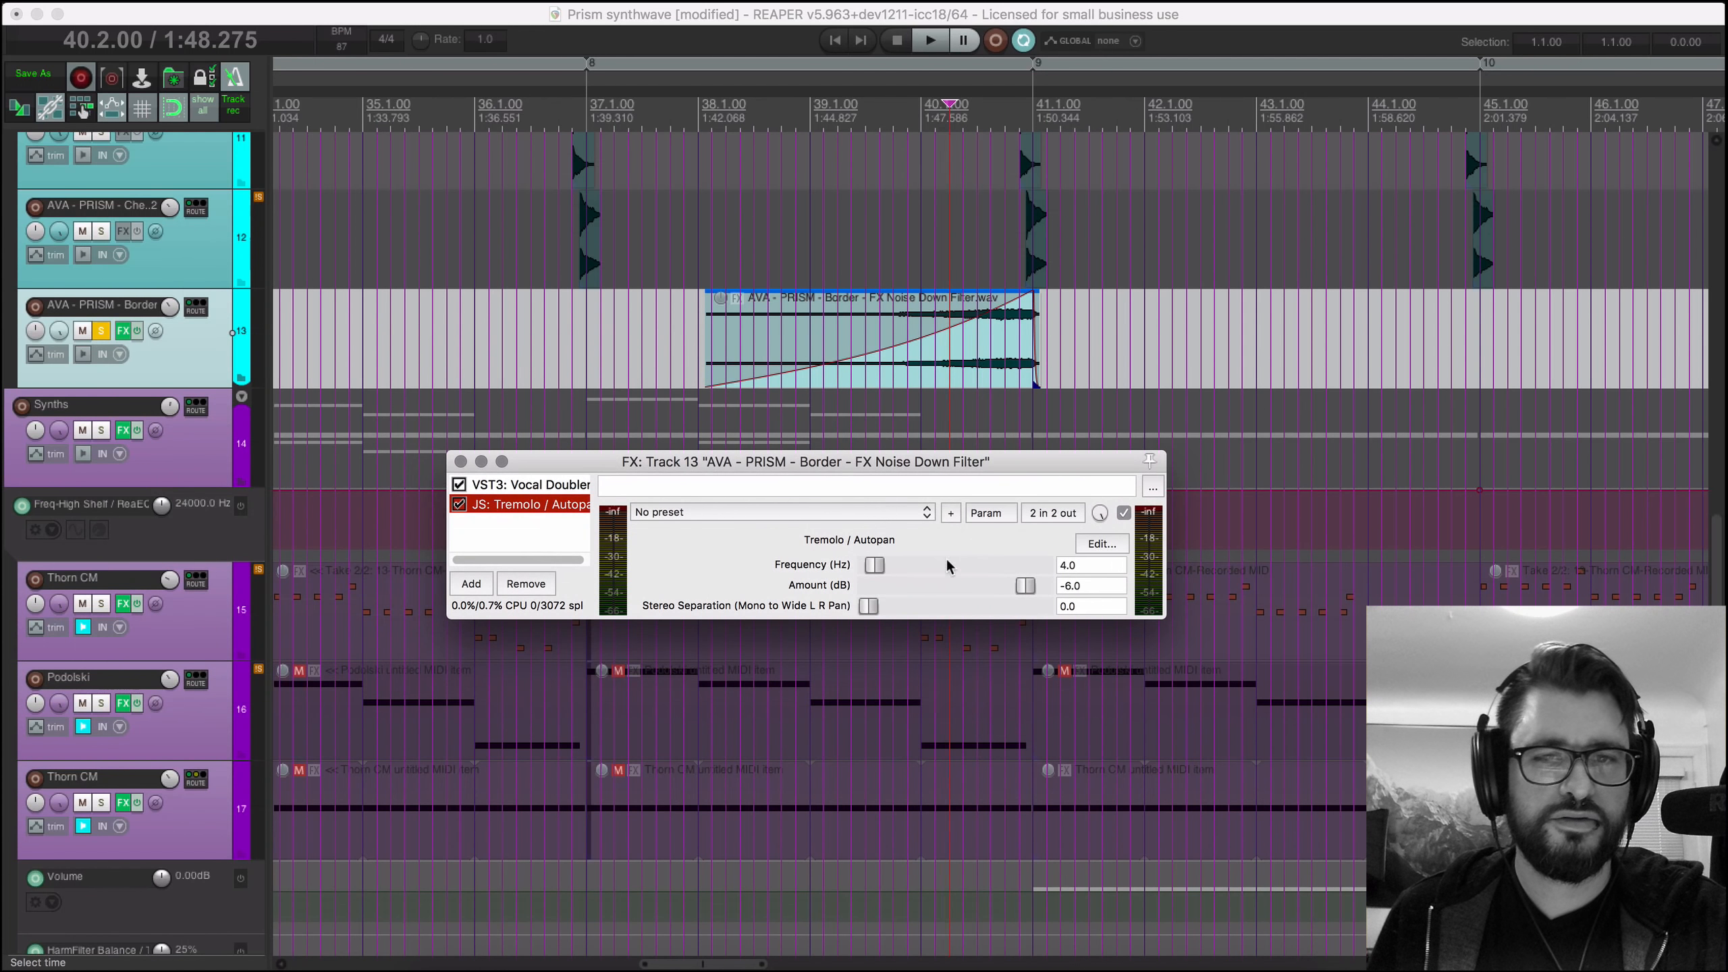
Step: Sweep the tremolo Frequency upward during playback to try out faster modulation rates on the riser
{"action": "key", "text": "space"}
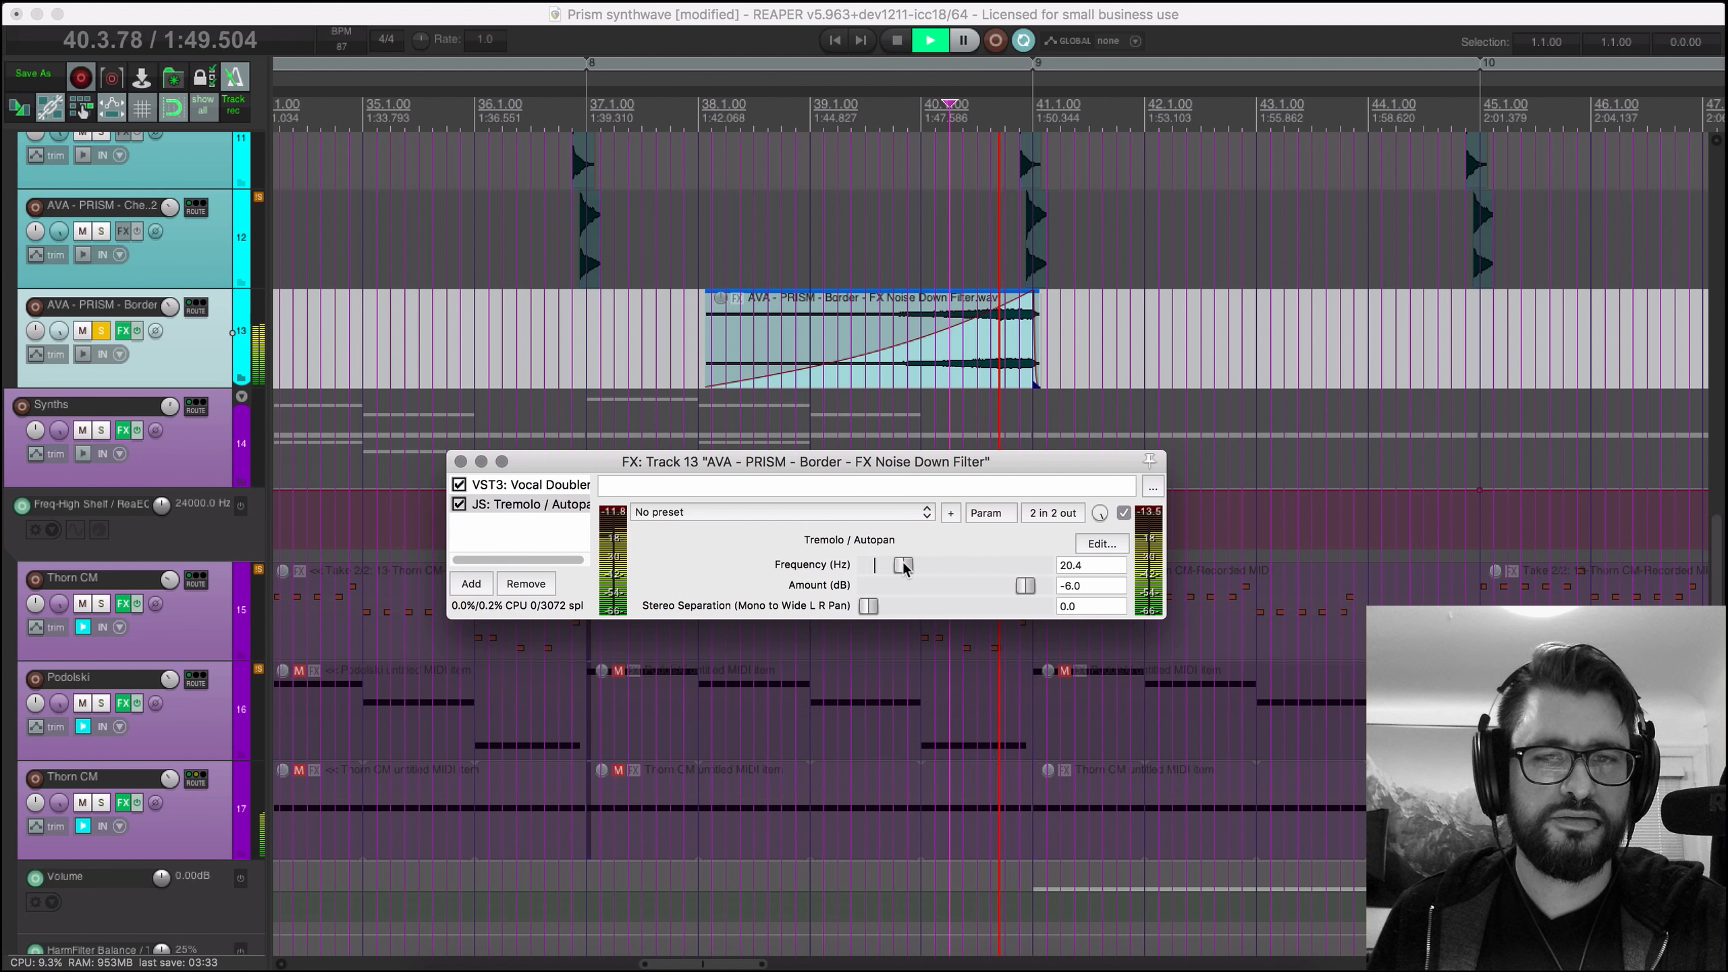
{"action": "left_click_drag", "start_coordinate": [935, 565], "coordinate": [971, 566]}
{"action": "key", "text": "space"}
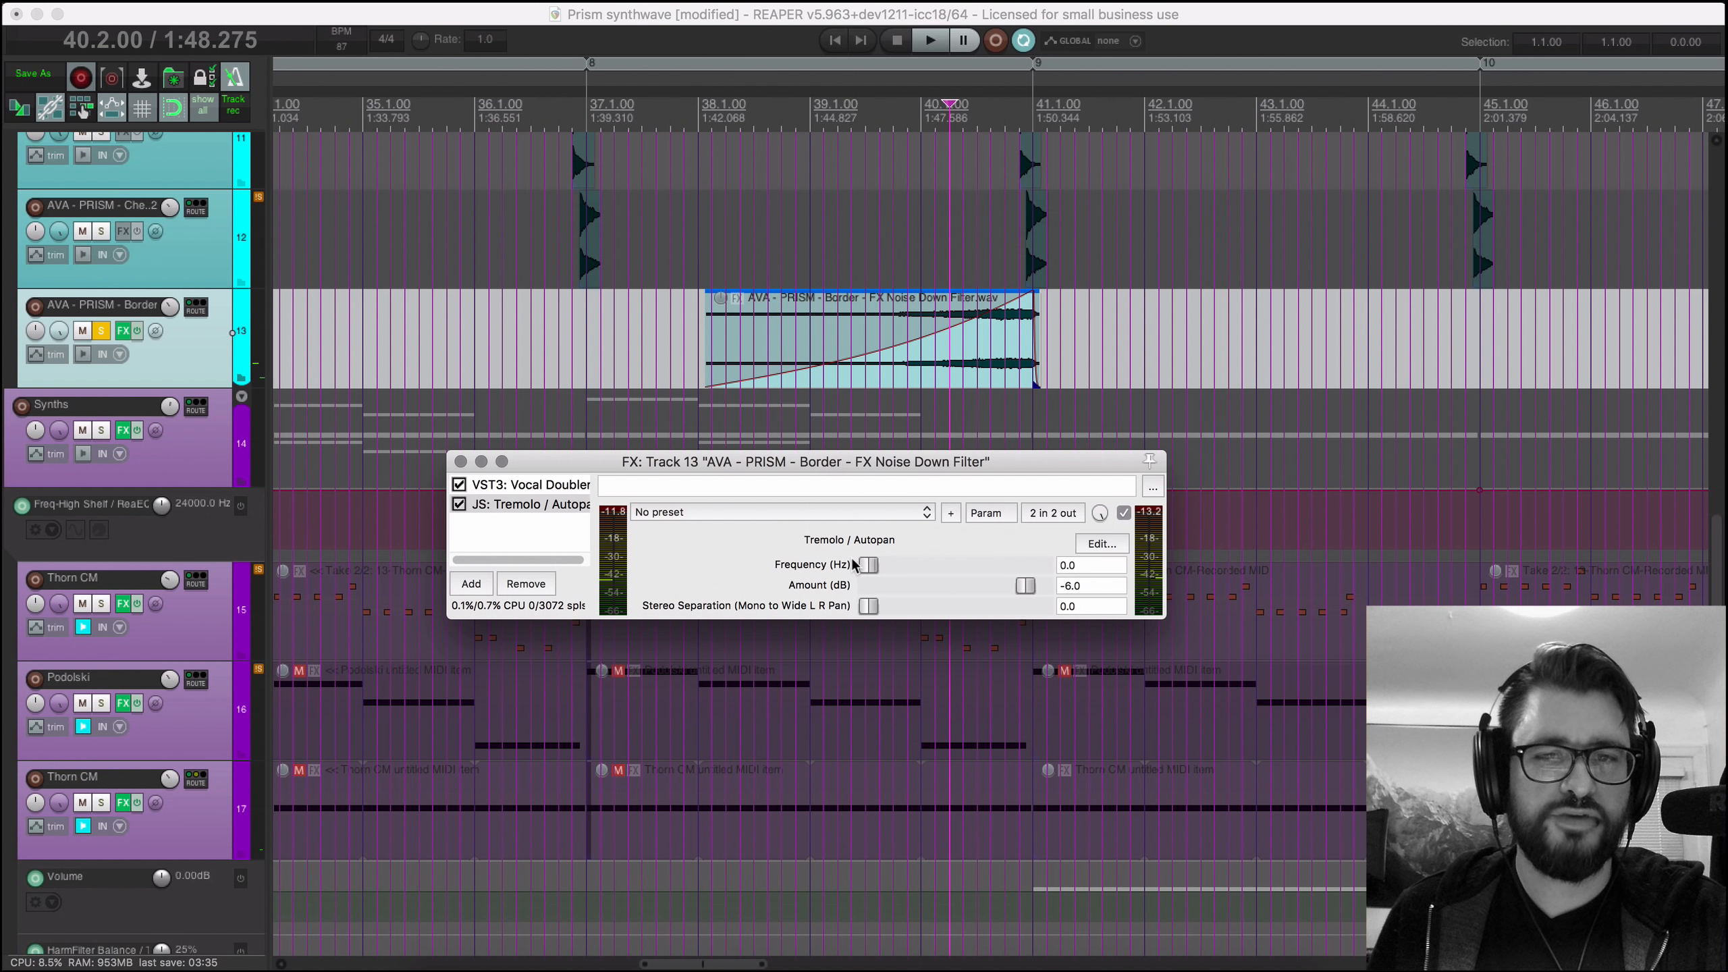
{"action": "key", "text": "space"}
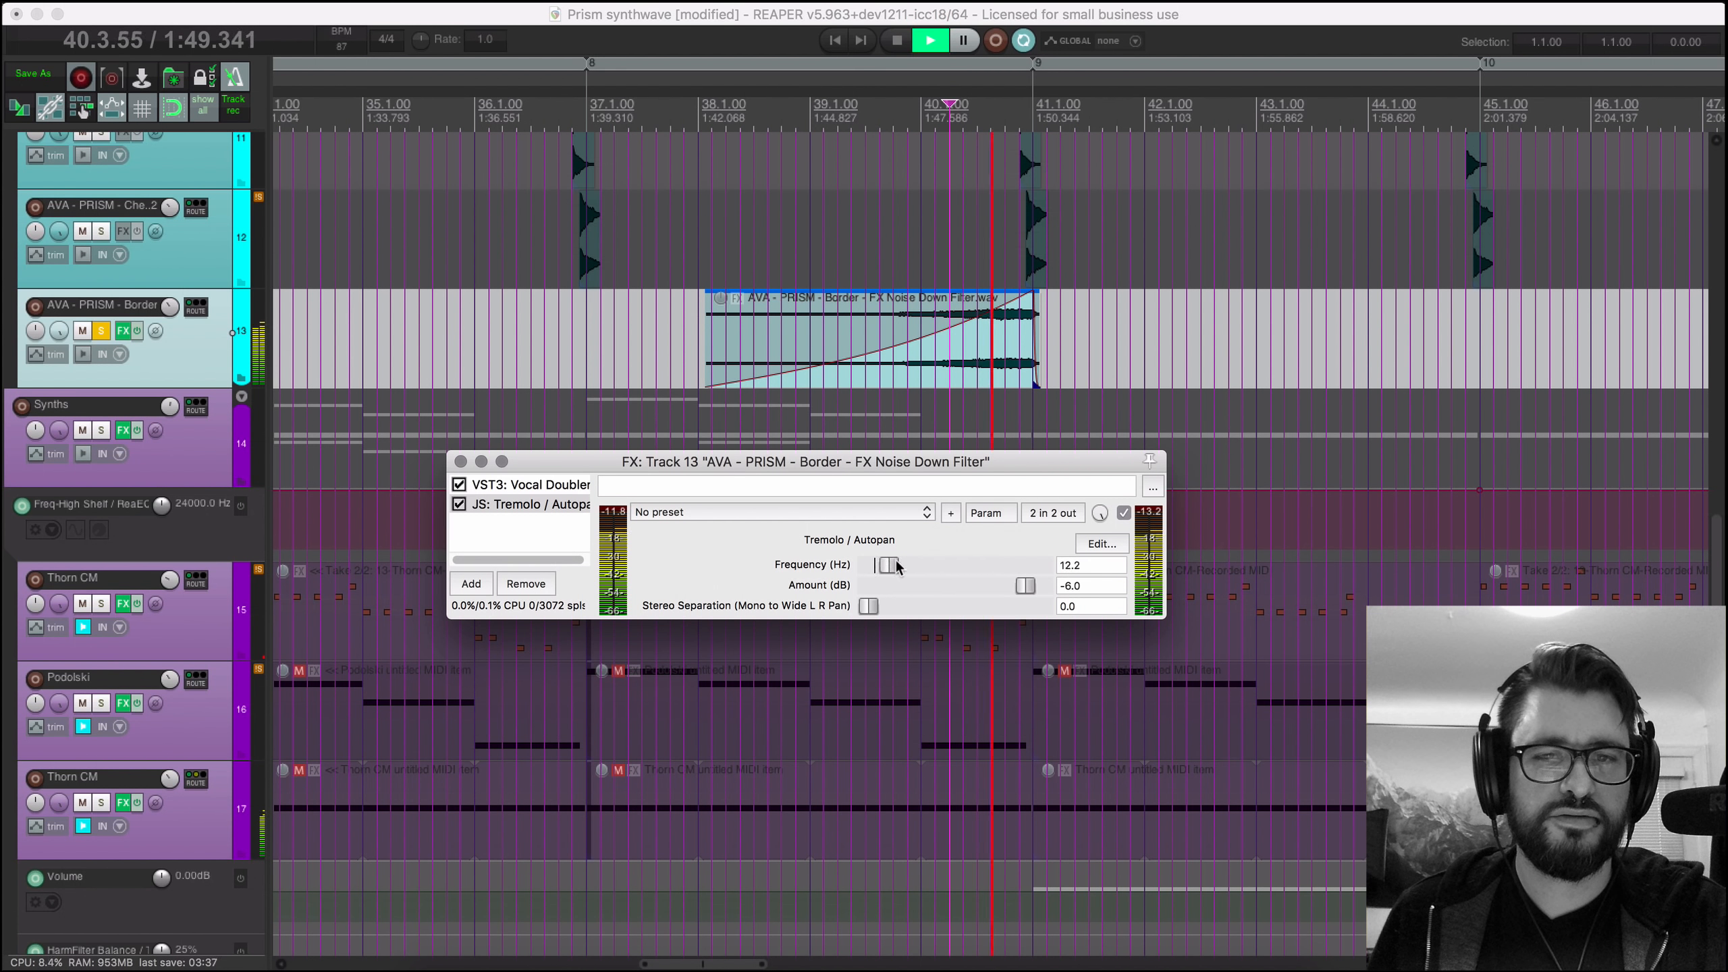
{"action": "left_click_drag", "start_coordinate": [897, 567], "coordinate": [993, 571]}
Step: Set the tremolo's Stereo Separation to 1.0, Amount to -10 dB and Frequency to 0 Hz while auditioning the riser
{"action": "left_click_drag", "start_coordinate": [826, 560], "coordinate": [1045, 585]}
{"action": "key", "text": "space"}
{"action": "mouse_move", "coordinate": [869, 568]}
{"action": "left_mouse_down"}
{"action": "mouse_move", "coordinate": [1010, 569]}
{"action": "mouse_move", "coordinate": [966, 586]}
{"action": "mouse_move", "coordinate": [1018, 571]}
{"action": "mouse_move", "coordinate": [1008, 585]}
{"action": "mouse_move", "coordinate": [1019, 565]}
{"action": "mouse_move", "coordinate": [884, 565]}
{"action": "left_mouse_up"}
{"action": "key", "text": "space"}
{"action": "key", "text": "space"}
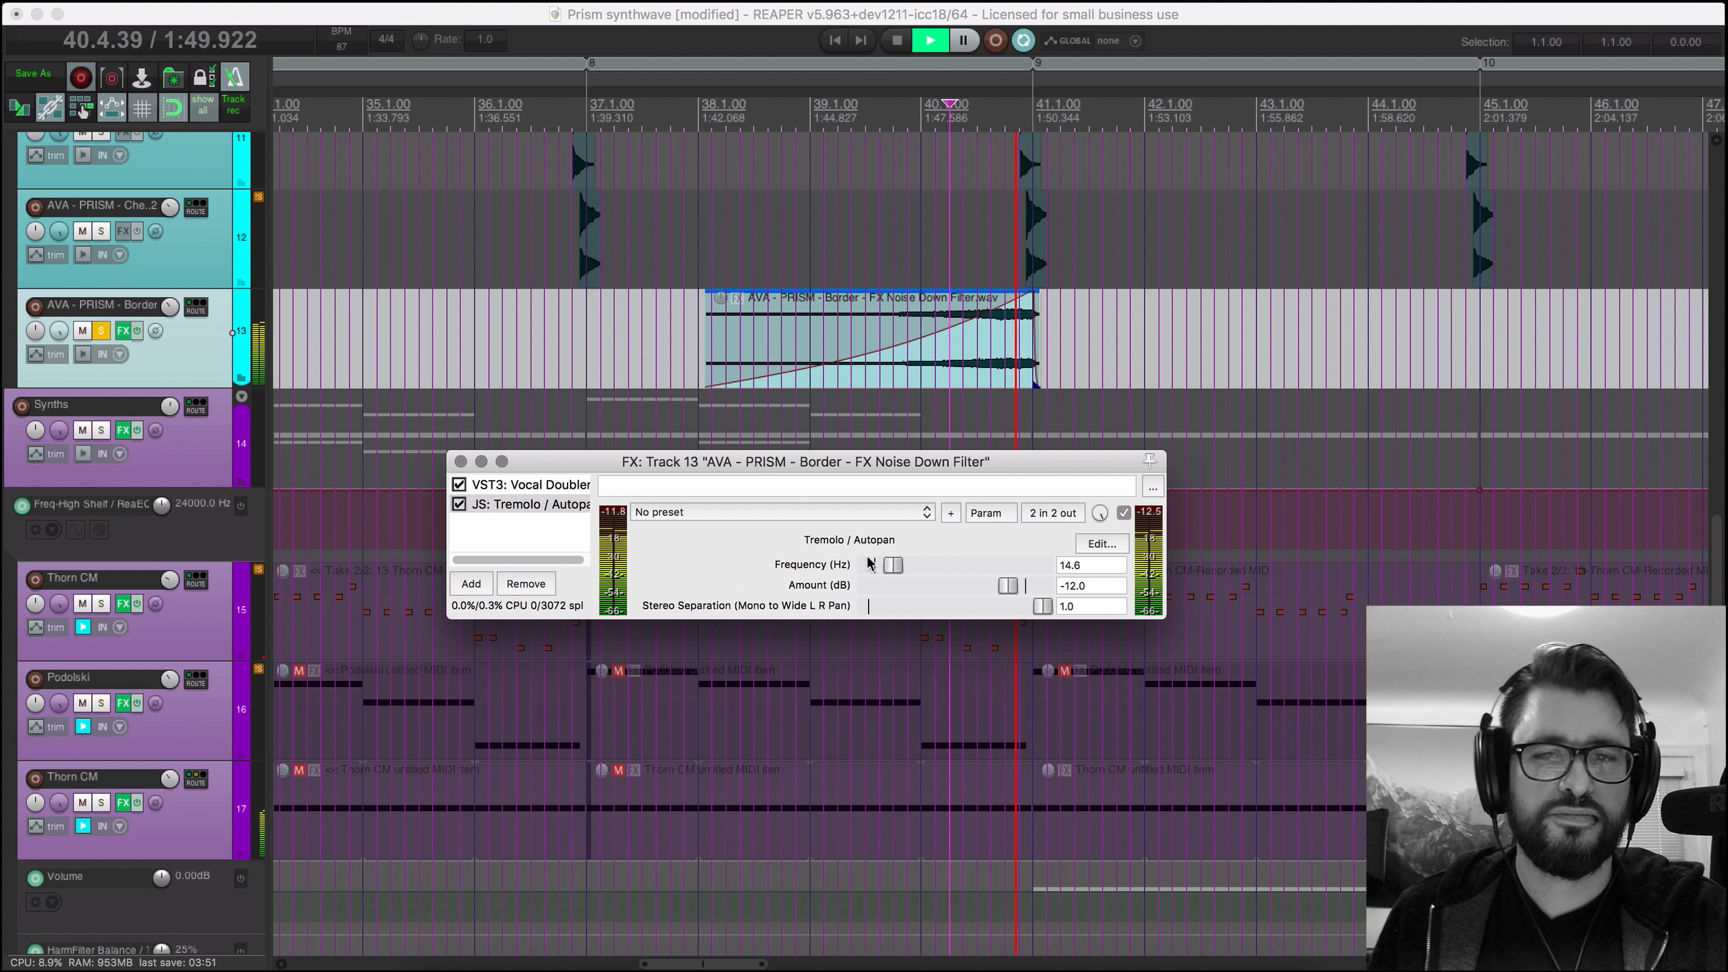
{"action": "left_click_drag", "start_coordinate": [1018, 587], "coordinate": [1024, 586]}
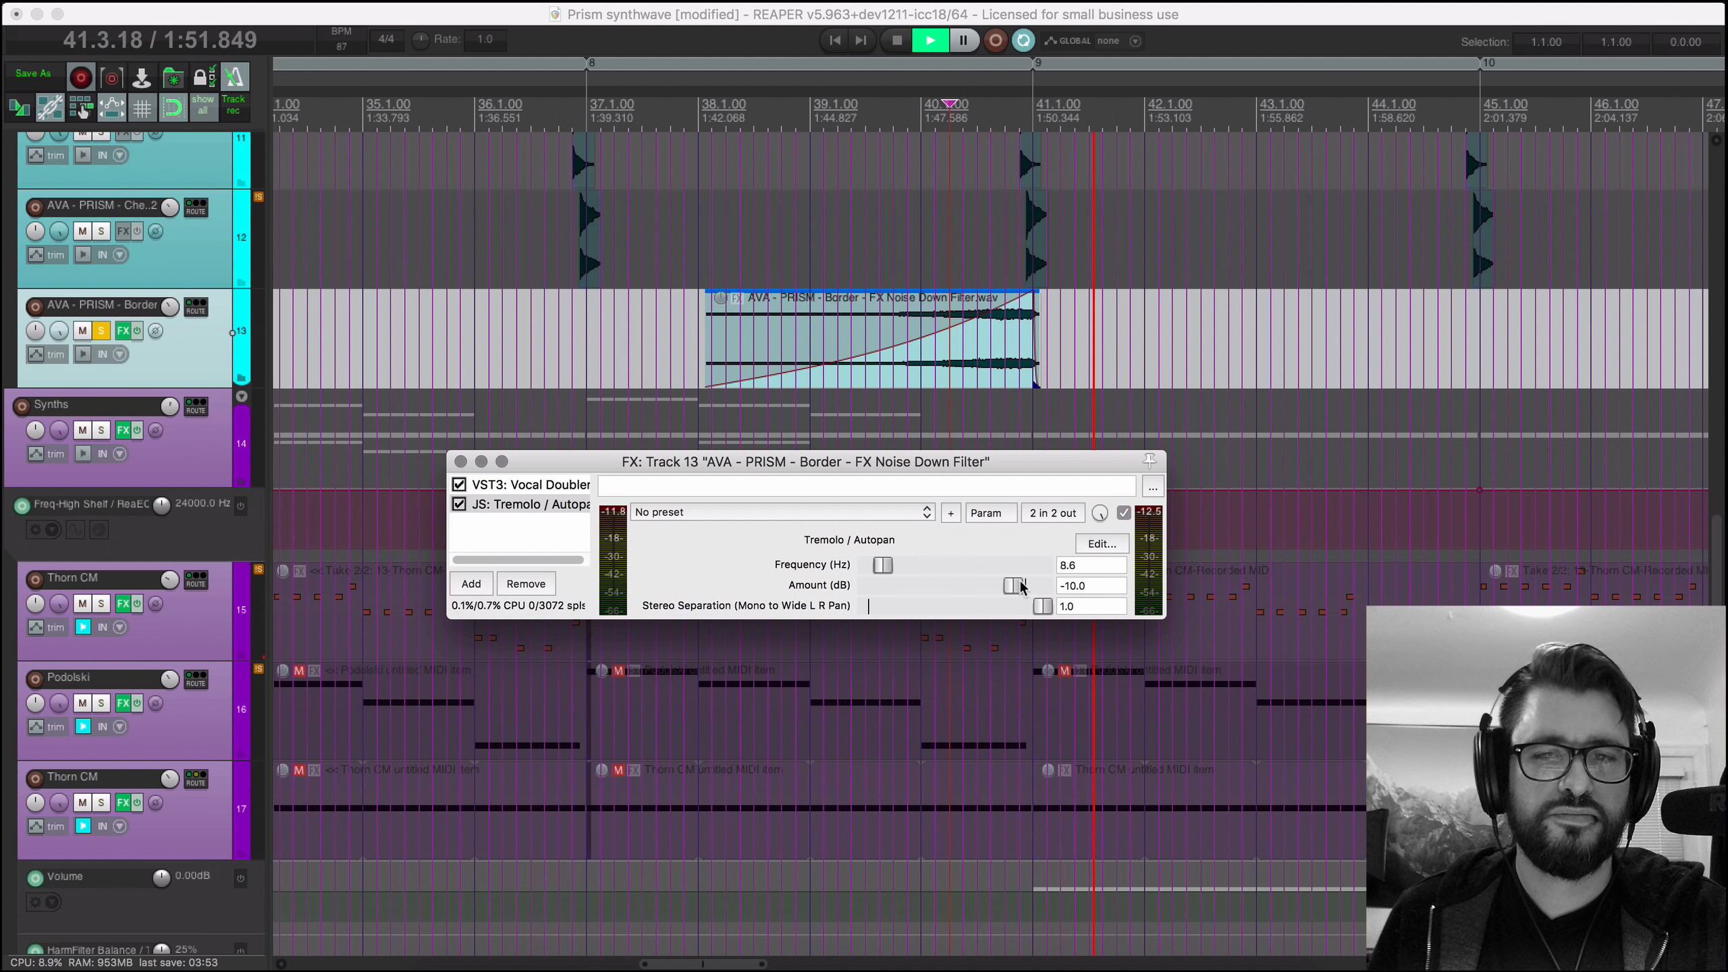
{"action": "mouse_move", "coordinate": [884, 565]}
{"action": "left_mouse_down"}
{"action": "mouse_move", "coordinate": [981, 568]}
{"action": "mouse_move", "coordinate": [865, 567]}
{"action": "left_mouse_up"}
{"action": "key", "text": "space"}
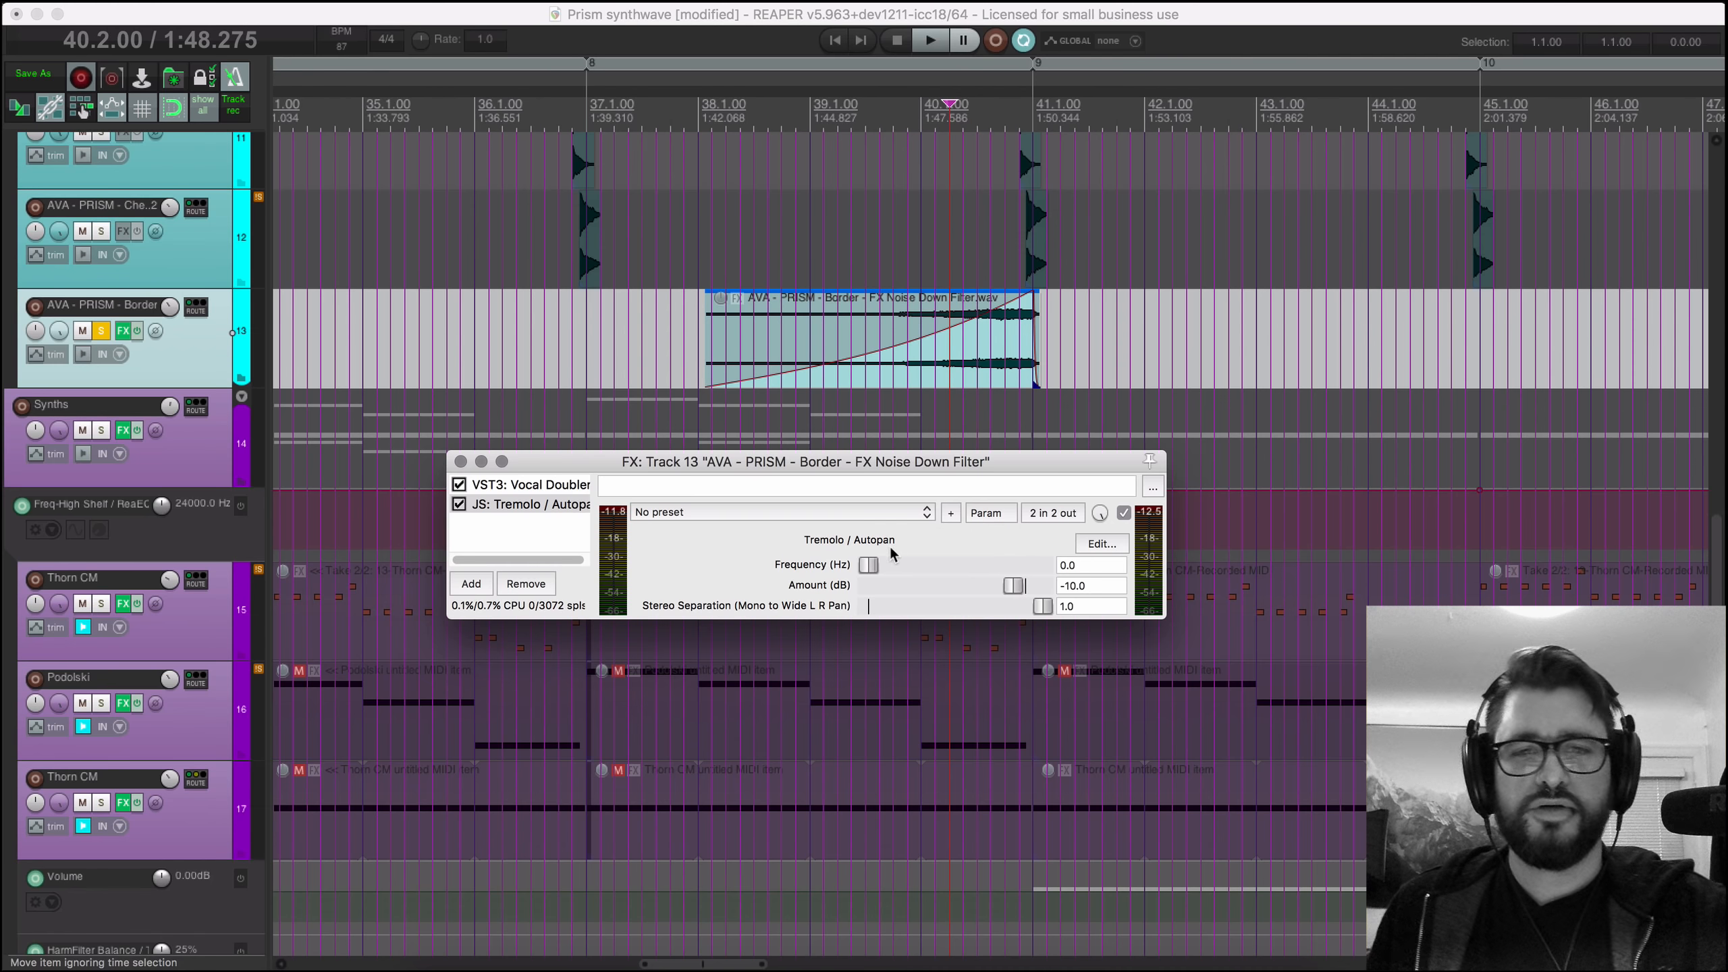
Step: Show the Tremolo / Autopan Frequency envelope under the noise track and move the FX window clear of it
{"action": "left_click", "coordinate": [208, 370]}
{"action": "key", "text": "e"}
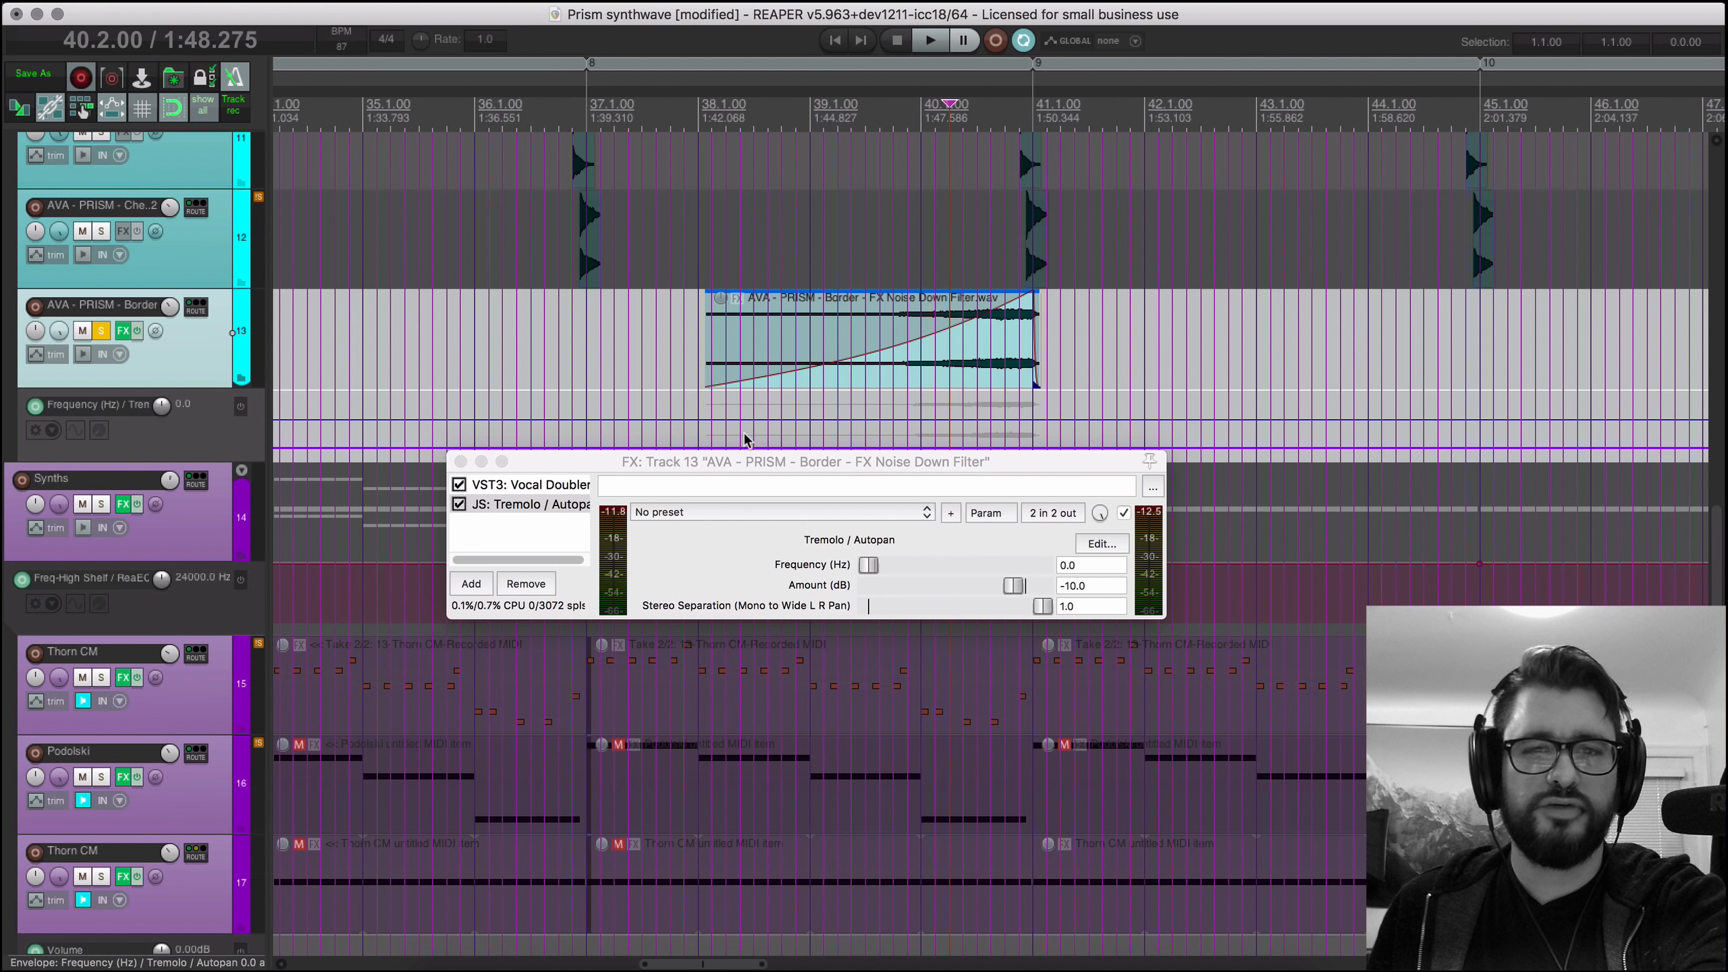
{"action": "left_click_drag", "start_coordinate": [864, 460], "coordinate": [856, 499]}
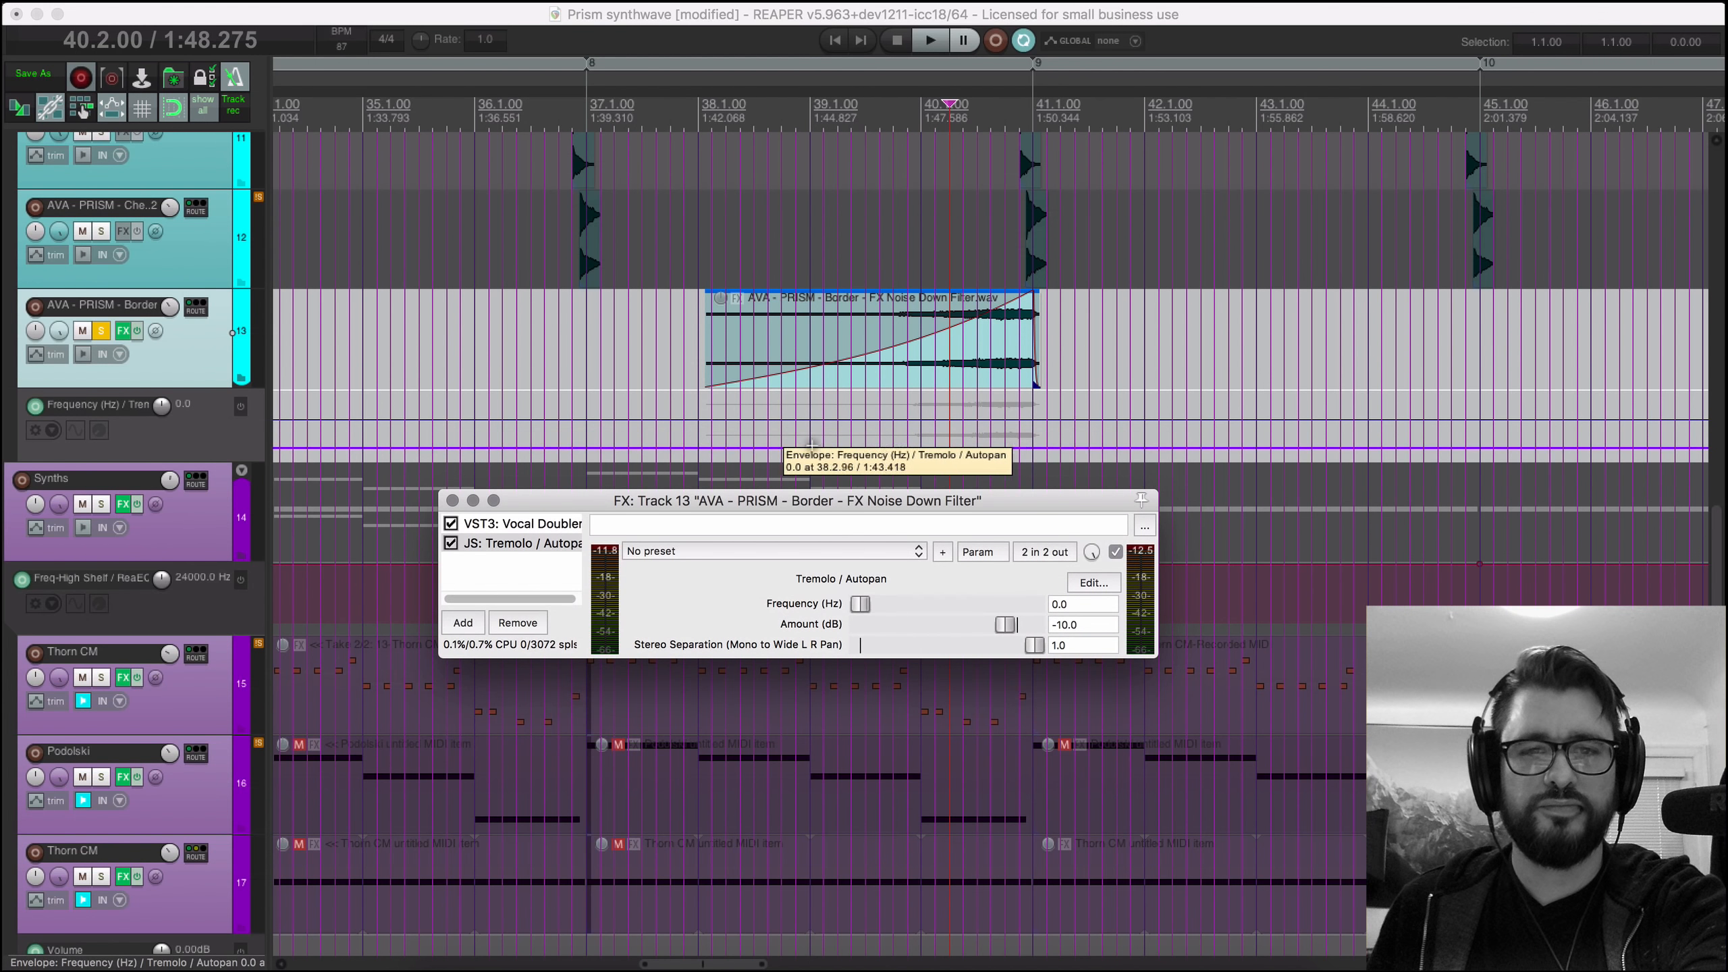
Step: Shape a smooth Frequency envelope rise from 0 Hz just after 39.2 to 60 Hz at bar 41, and audition it
{"action": "left_click", "coordinate": [852, 448]}
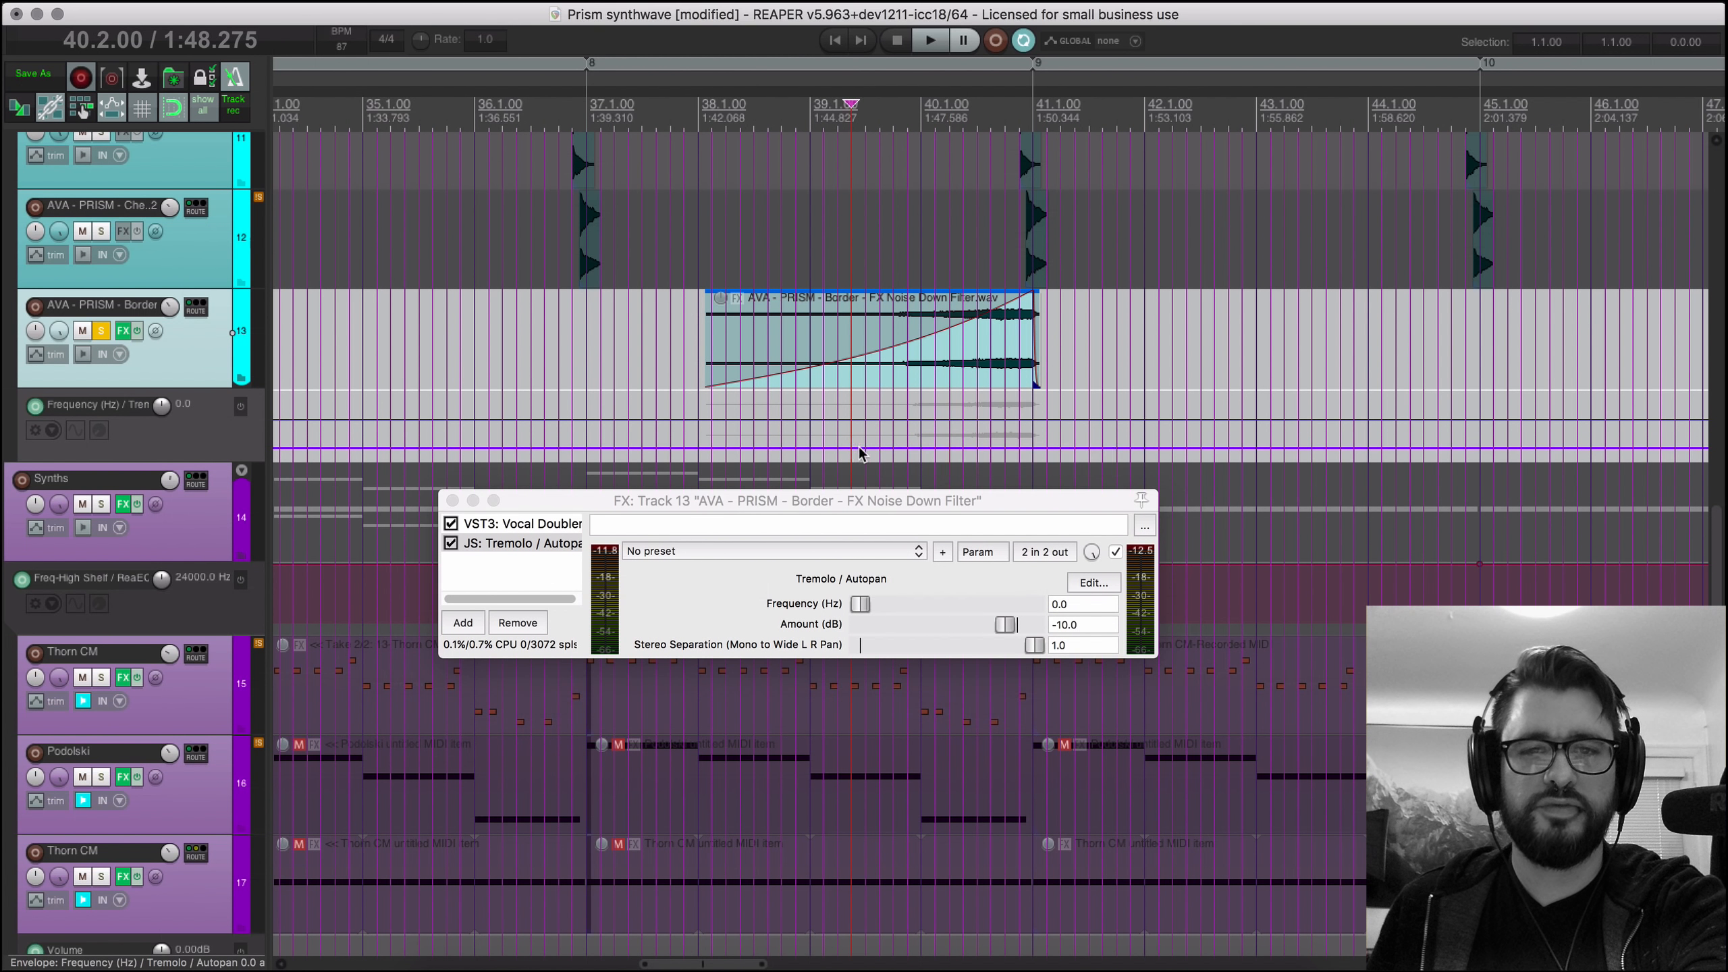
{"action": "left_click_drag", "start_coordinate": [937, 448], "coordinate": [1035, 322]}
{"action": "left_click", "coordinate": [841, 416]}
{"action": "key", "text": "space"}
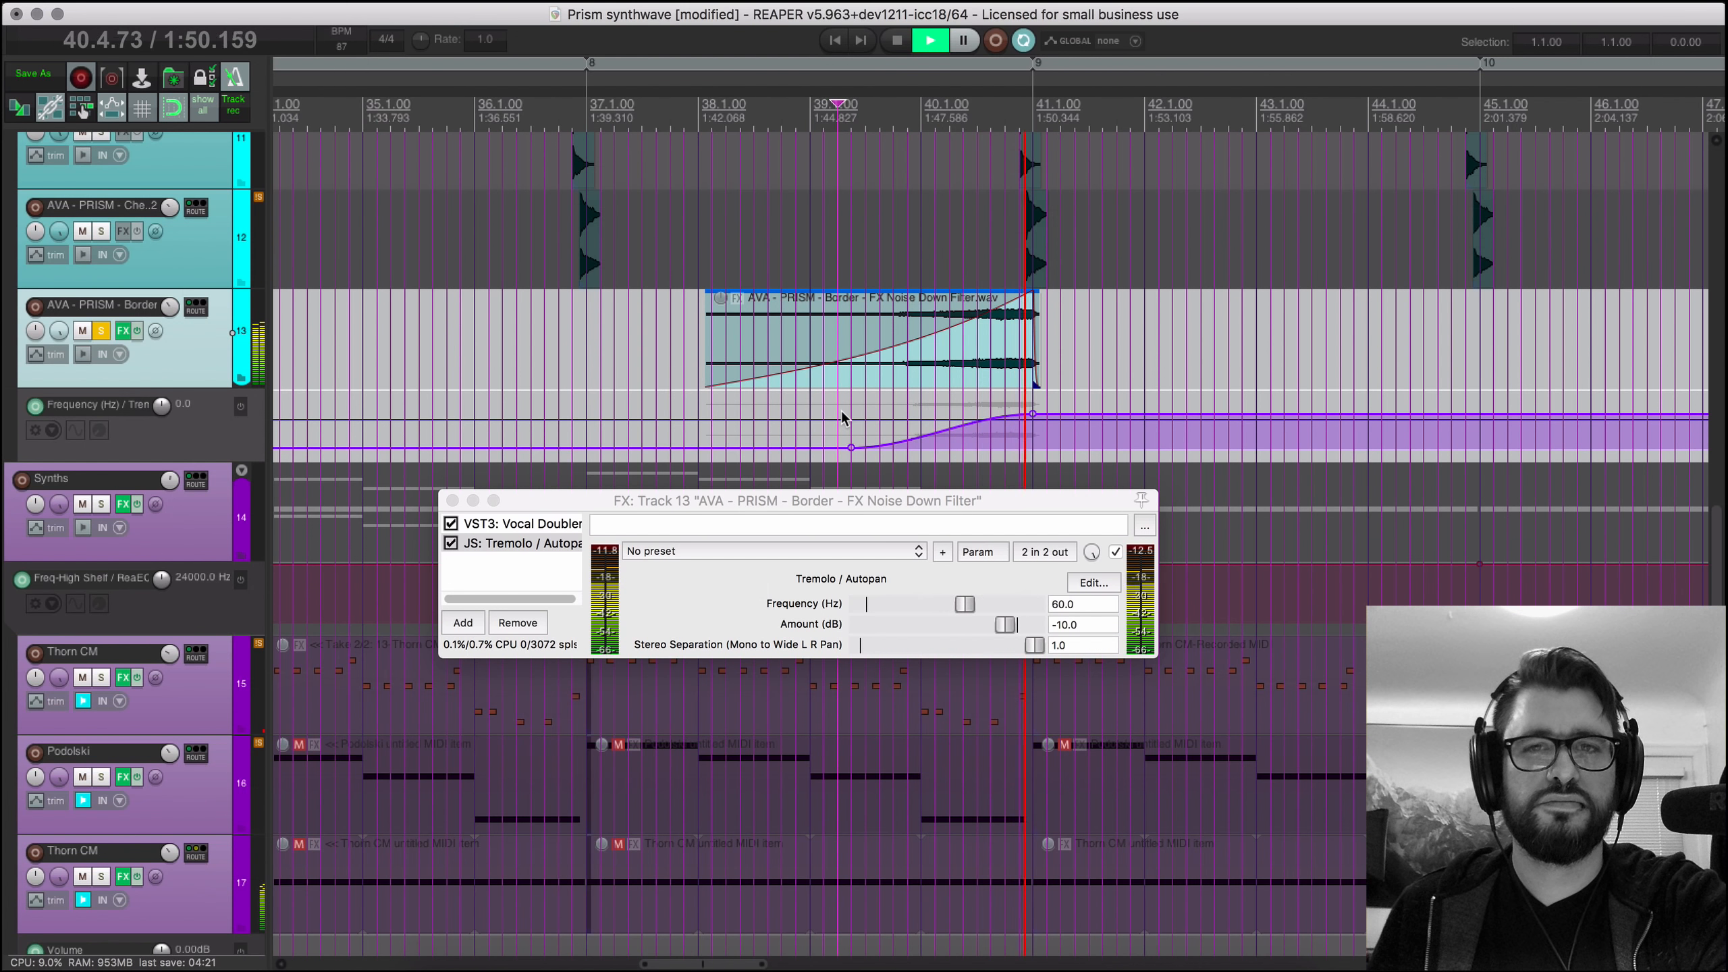
{"action": "key", "text": "space"}
Step: Set the tremolo Amount to -6 dB, unsolo the noise track, and audition the riser in the mix with its FX window closed
{"action": "left_click_drag", "start_coordinate": [1013, 629], "coordinate": [1024, 629]}
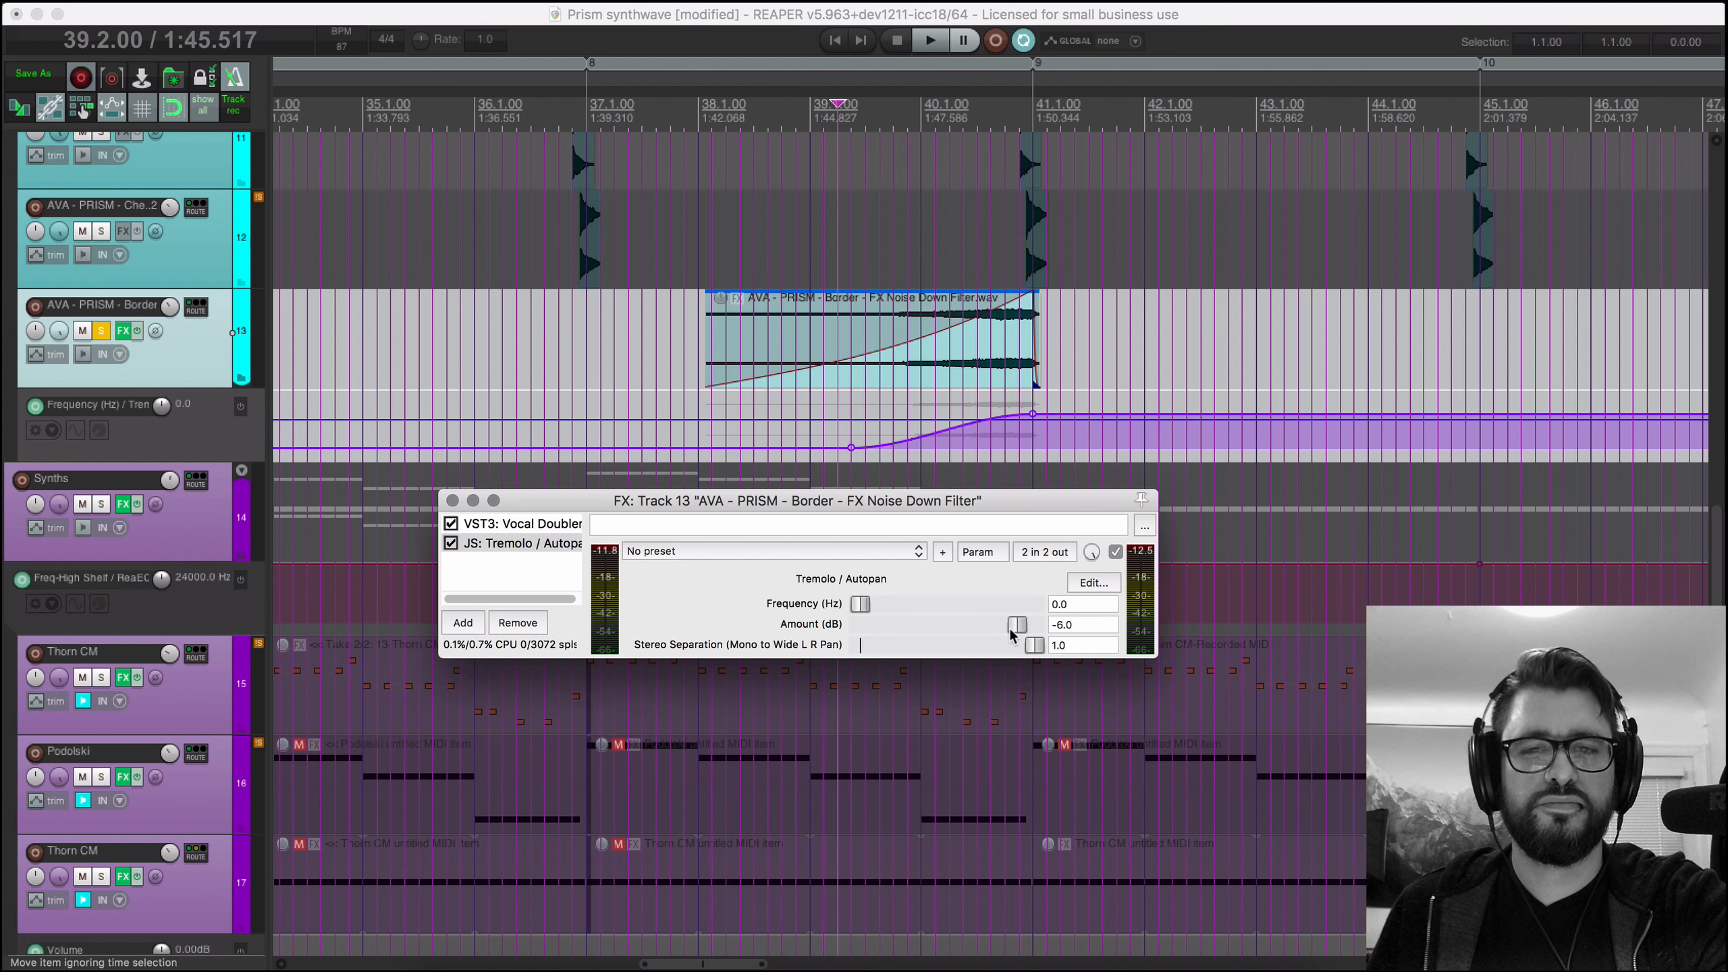
{"action": "key", "text": "space"}
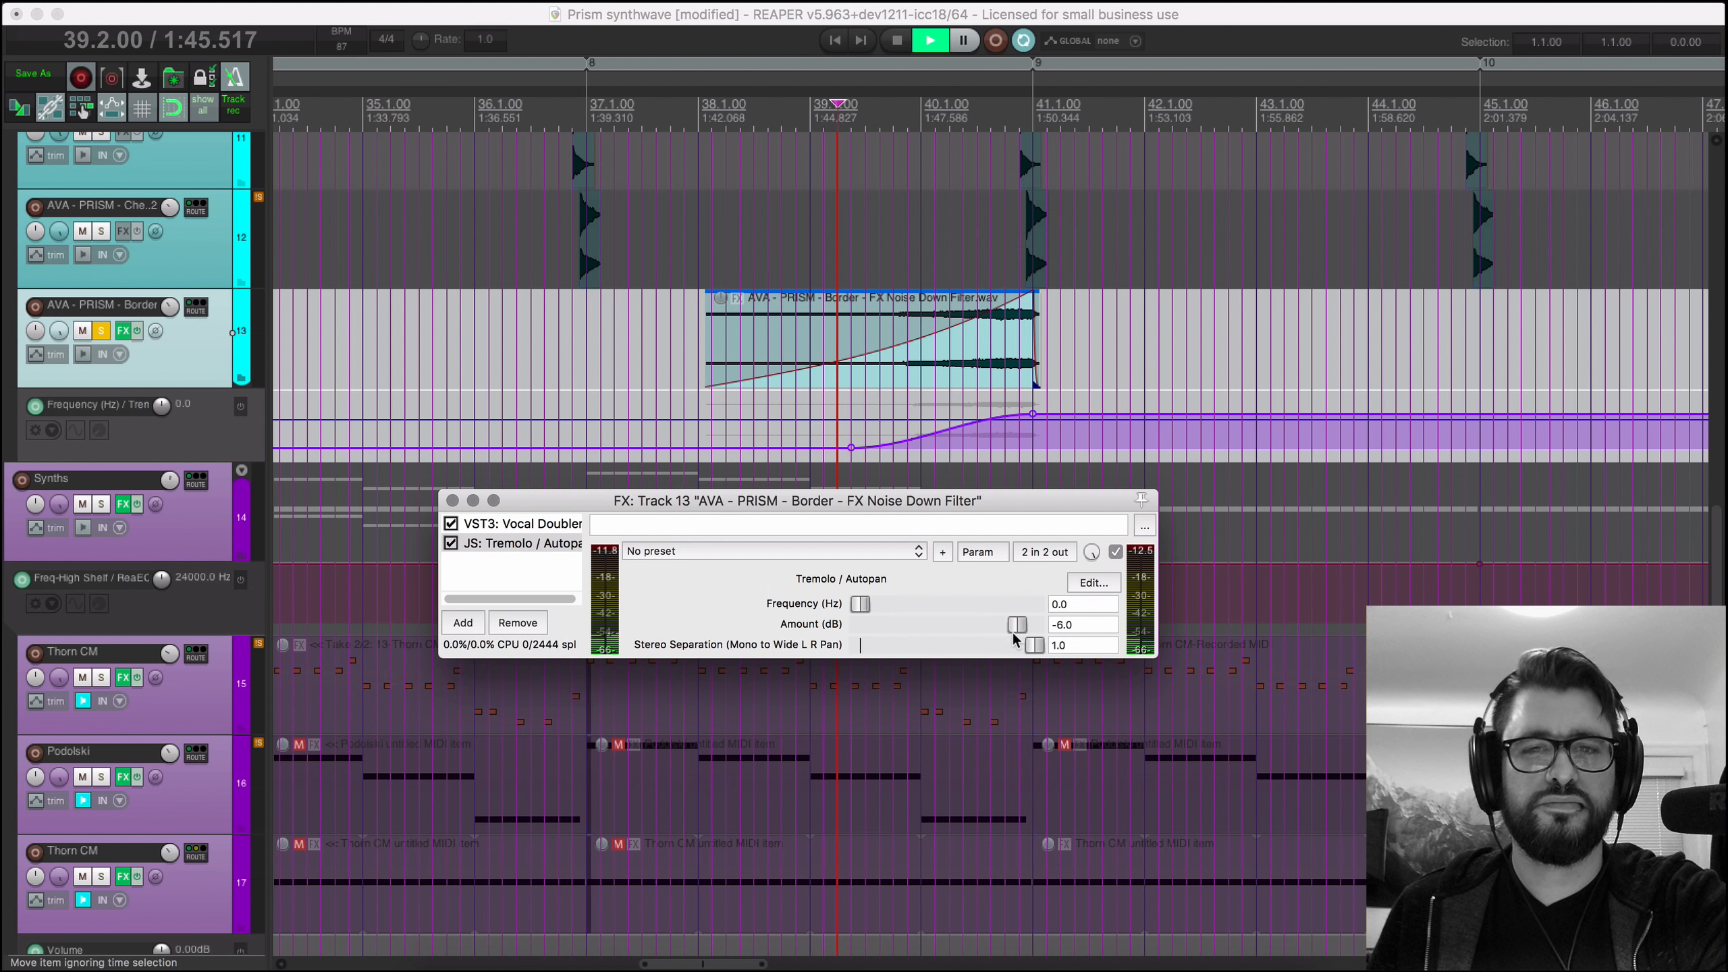
{"action": "left_click", "coordinate": [102, 332]}
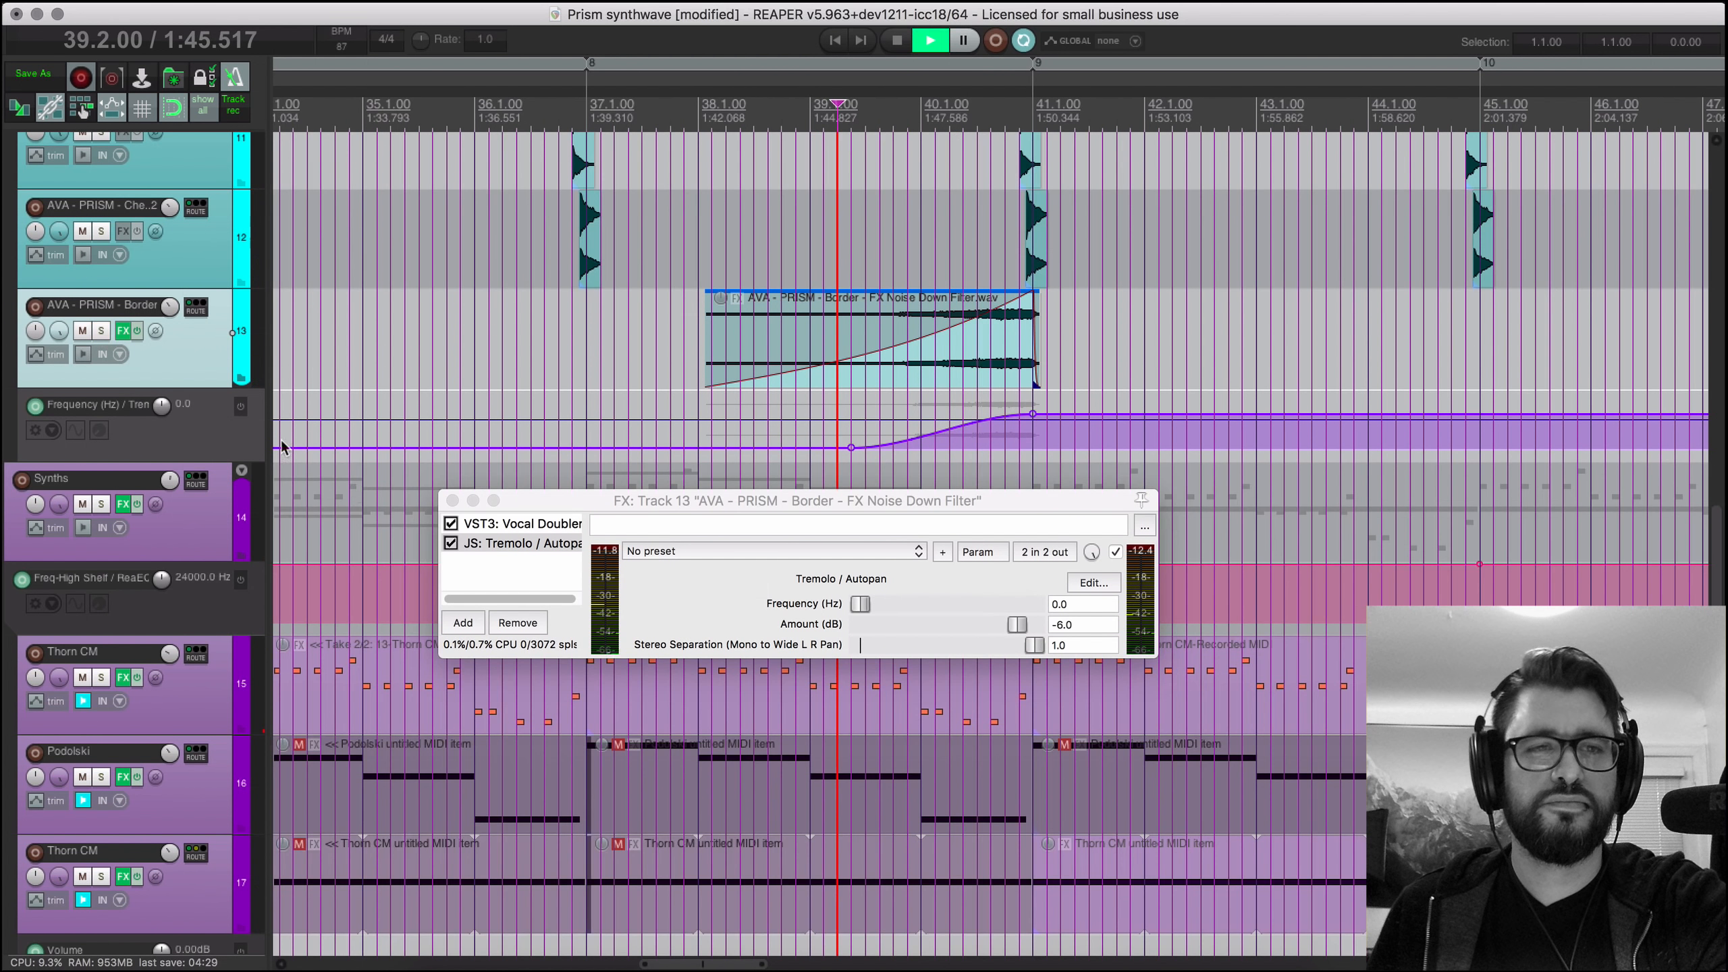
{"action": "left_click", "coordinate": [452, 500]}
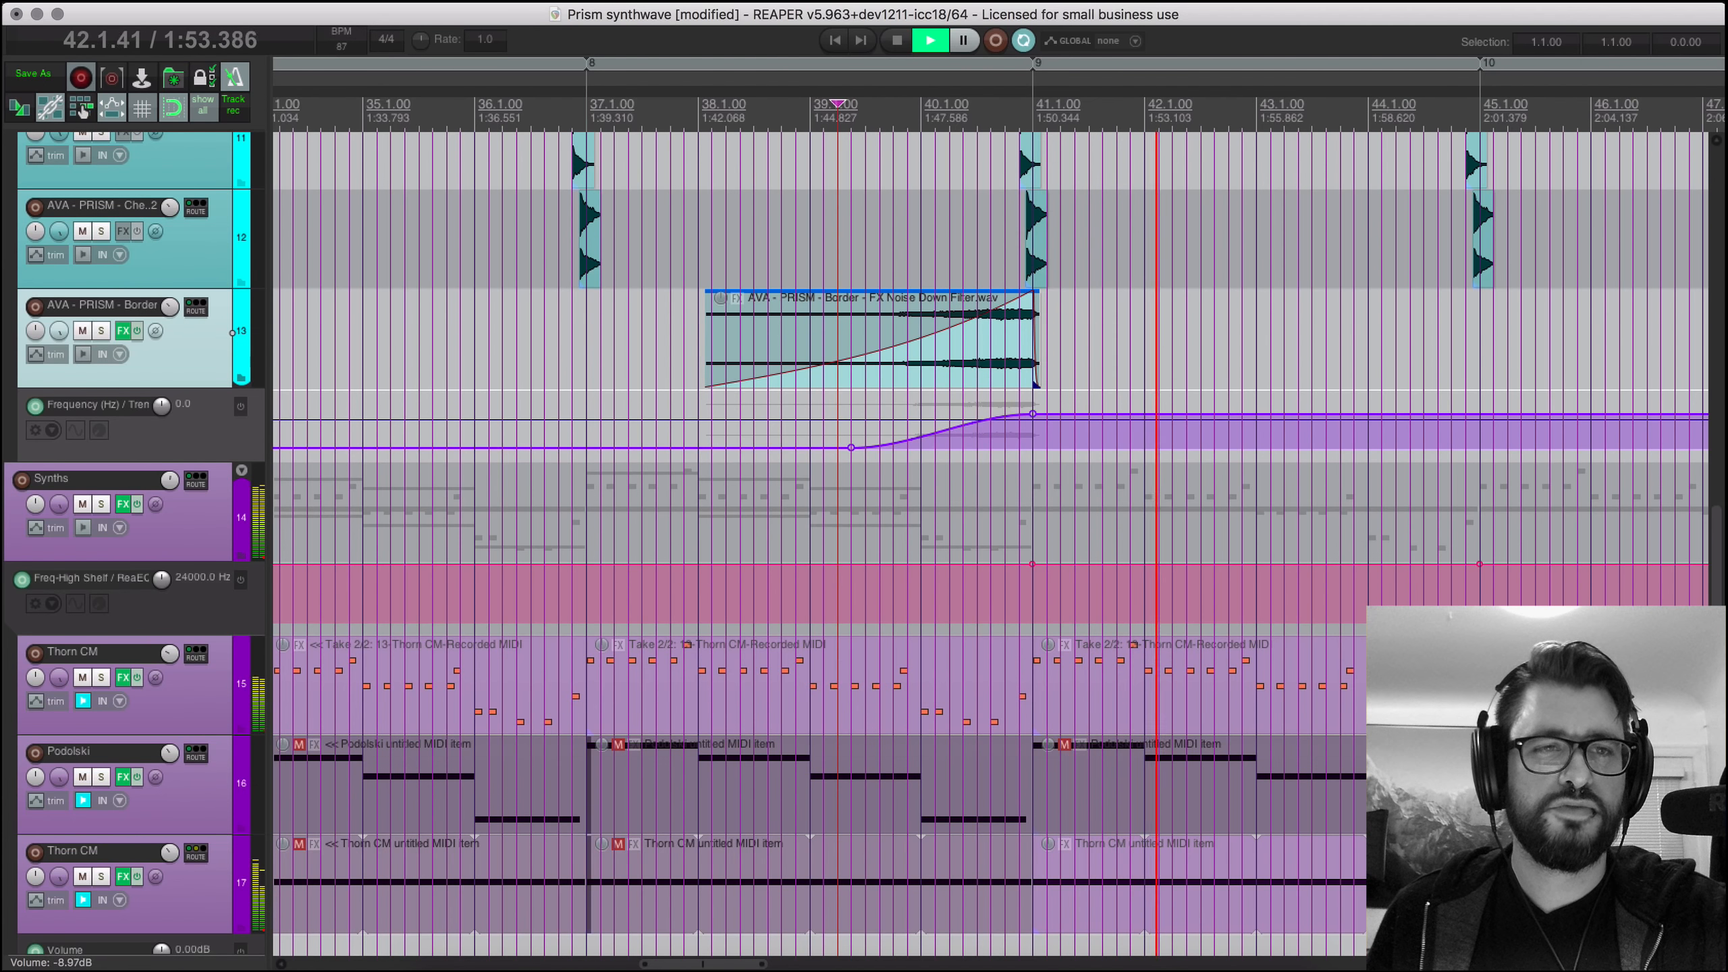
{"action": "scroll", "coordinate": [580, 548], "scroll_direction": "down", "scroll_amount": 2}
{"action": "key", "text": "space"}
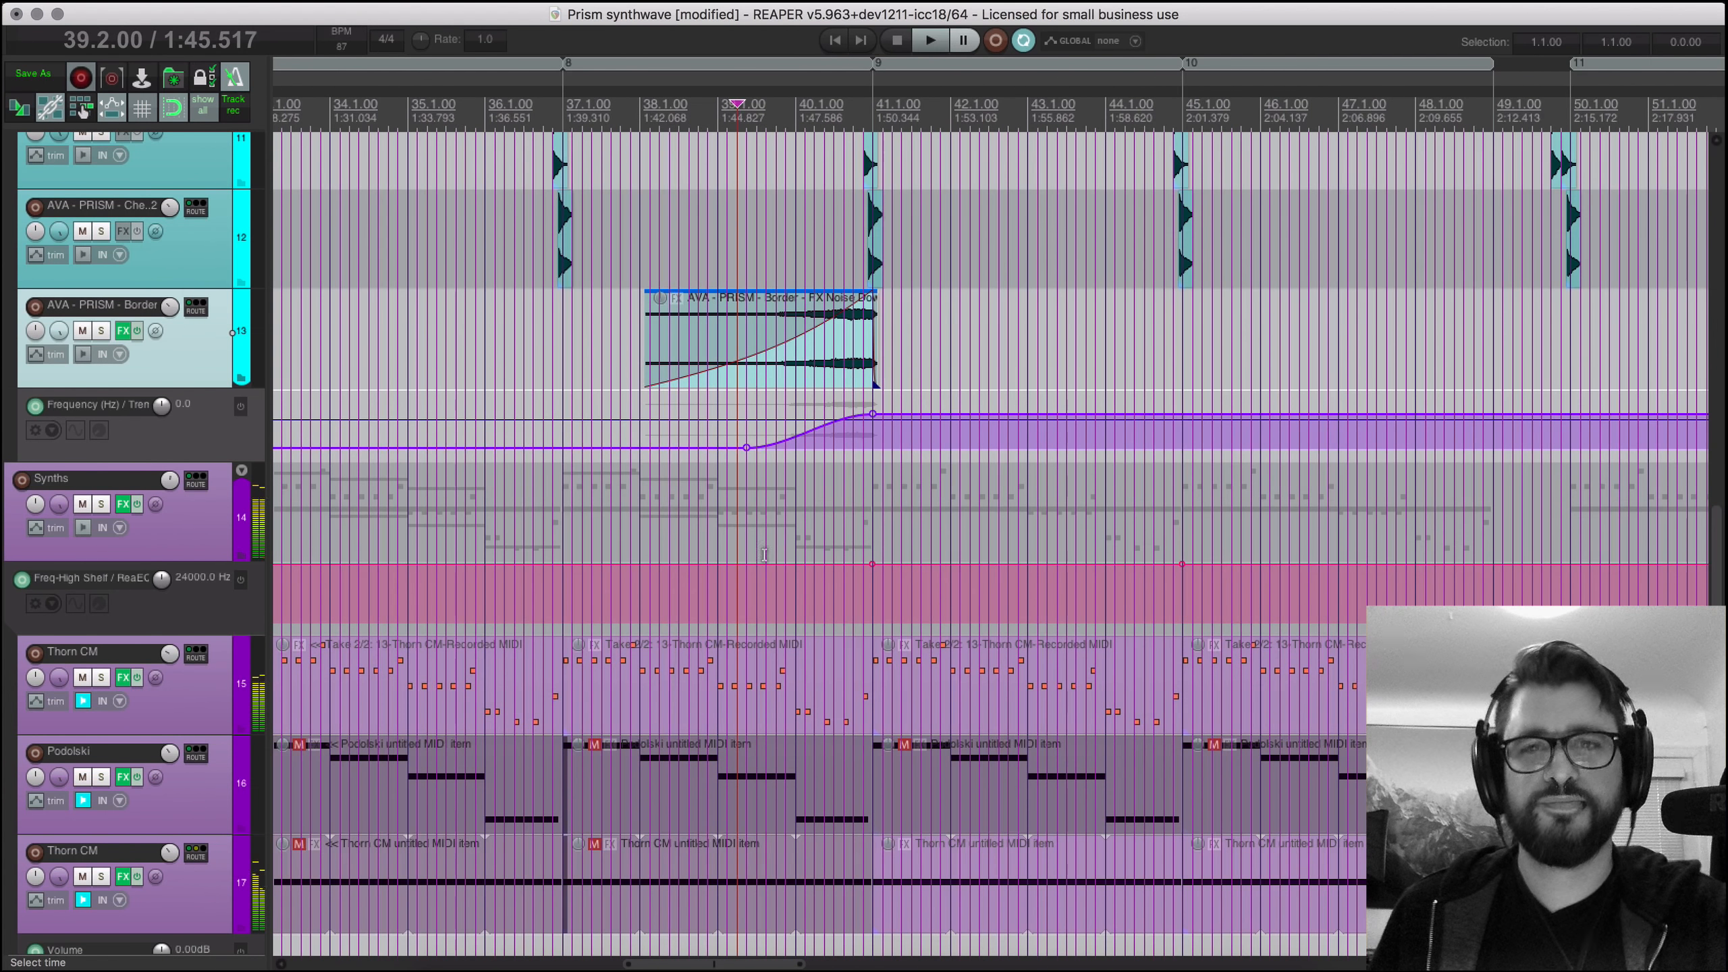
Step: Mute the Thorn CM track directly above Podolski in the full arrangement
{"action": "scroll", "coordinate": [737, 595], "scroll_direction": "down", "scroll_amount": 4}
{"action": "scroll", "coordinate": [737, 595], "scroll_direction": "down", "scroll_amount": 2}
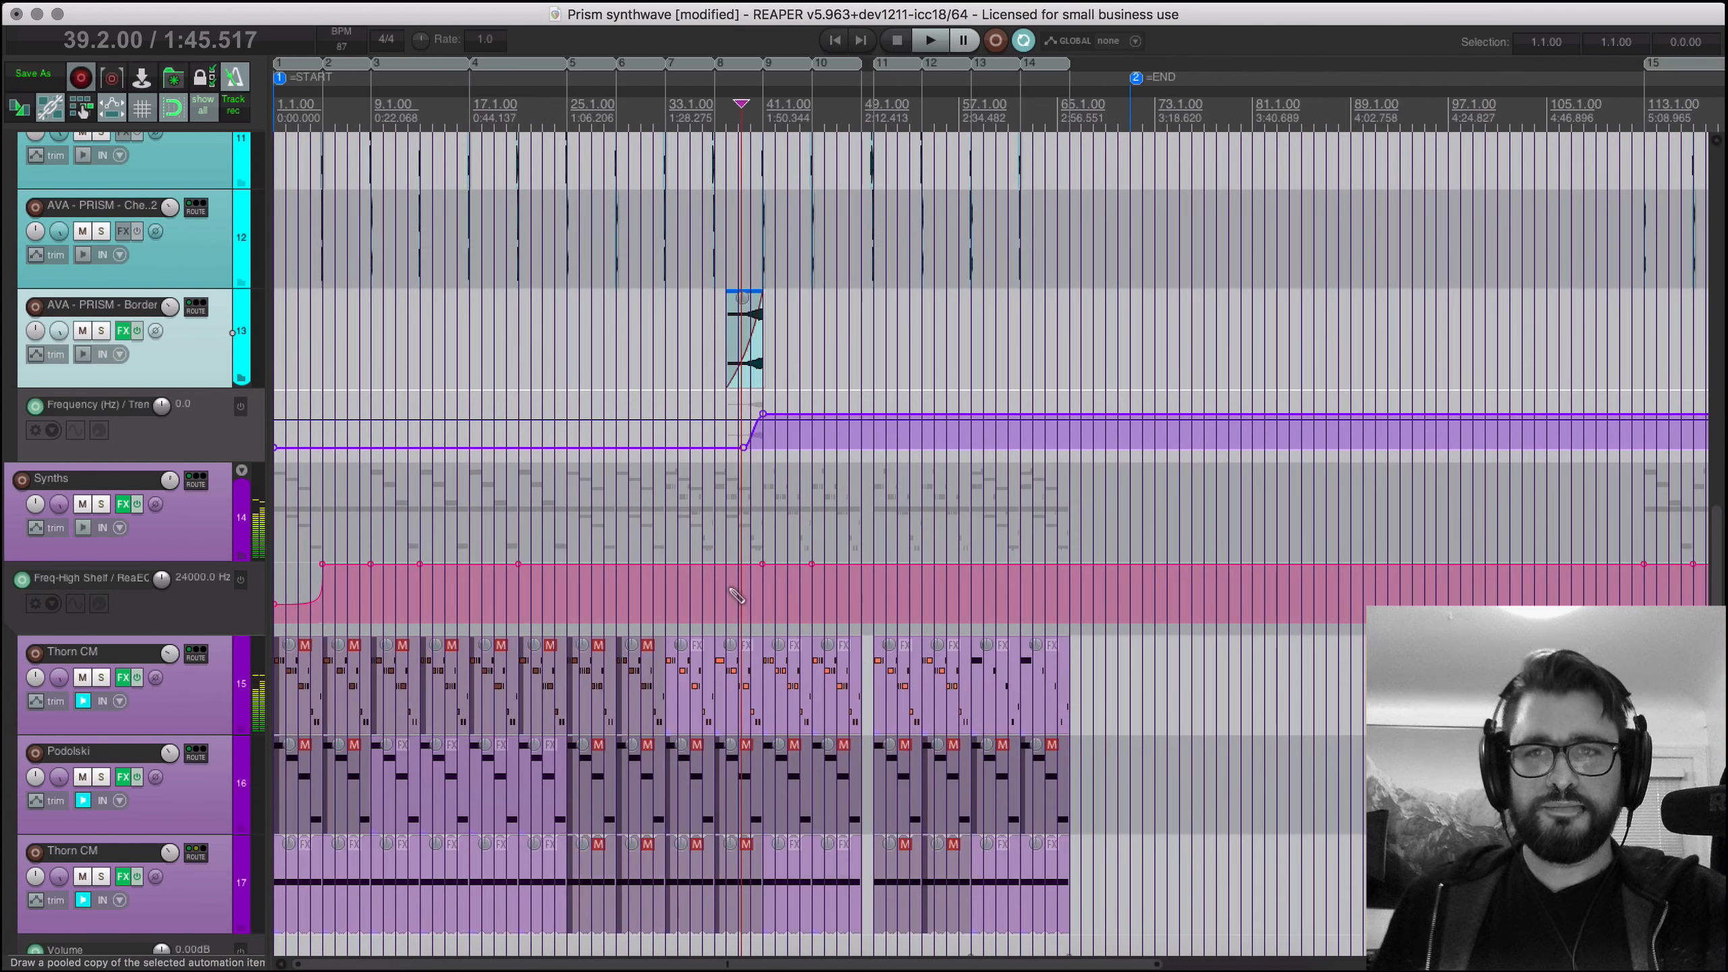
{"action": "left_click", "coordinate": [82, 676]}
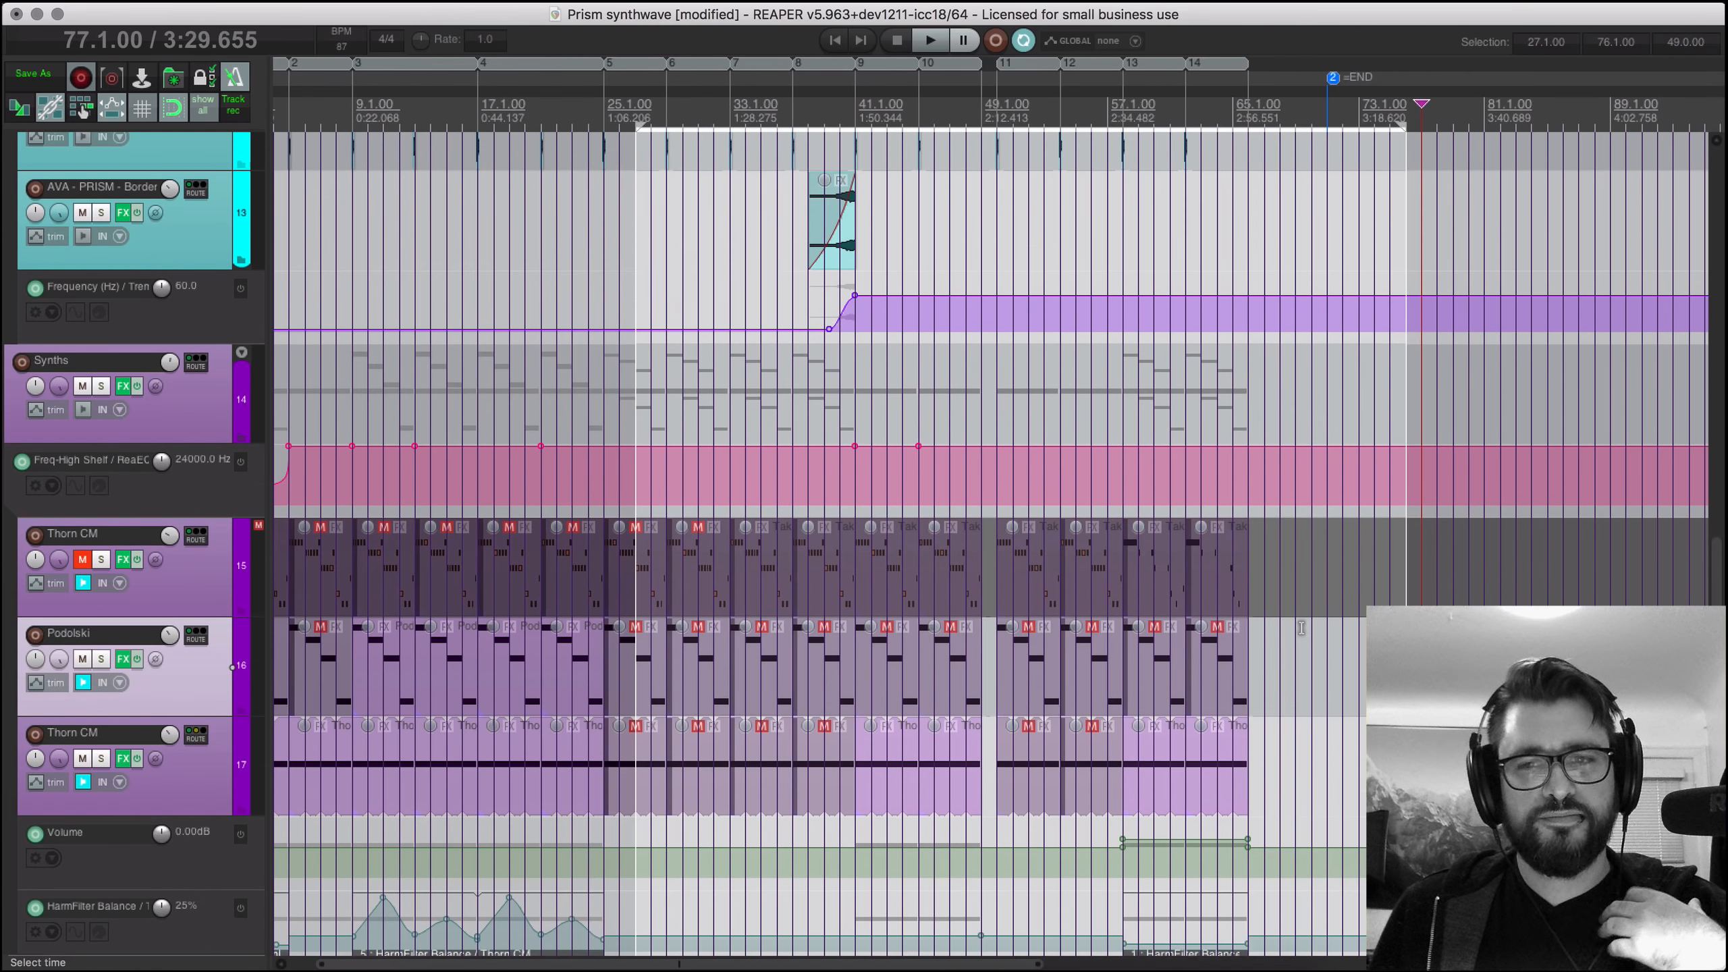
Step: Place the edit cursor at bar 69 and clear the time selection spanning bars 27 to 76
{"action": "left_click", "coordinate": [1303, 644]}
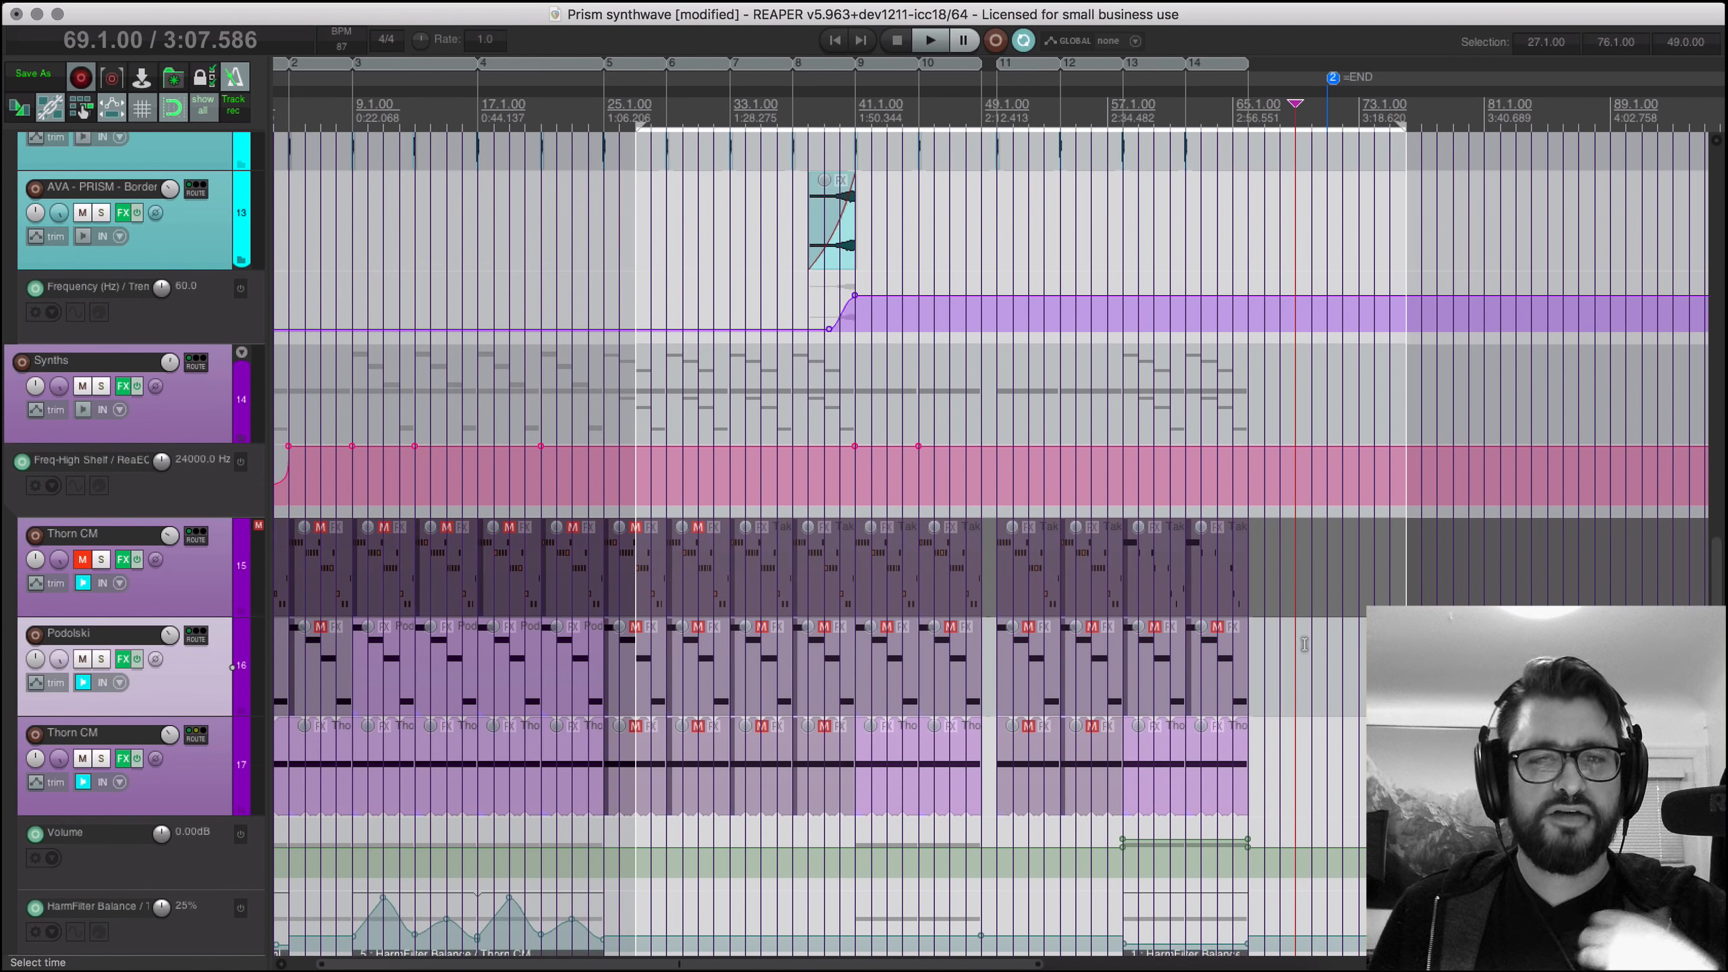
{"action": "scroll", "coordinate": [1304, 644], "scroll_direction": "up", "scroll_amount": 1}
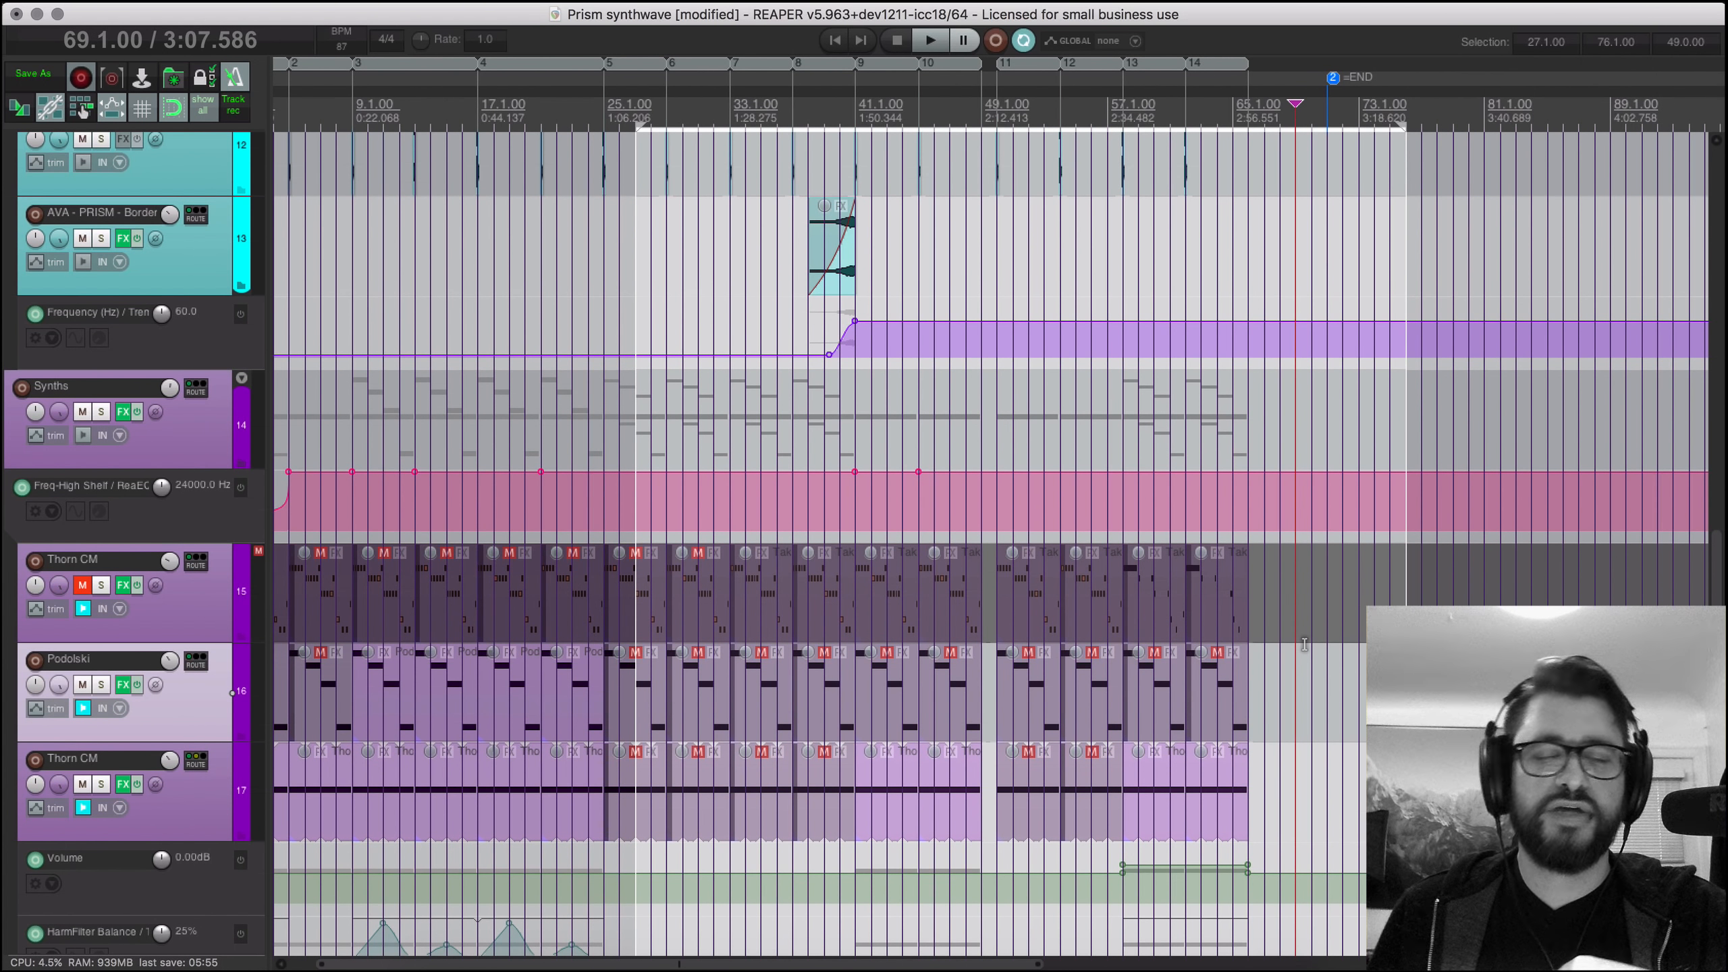
{"action": "scroll", "coordinate": [1305, 644], "scroll_direction": "down", "scroll_amount": 10}
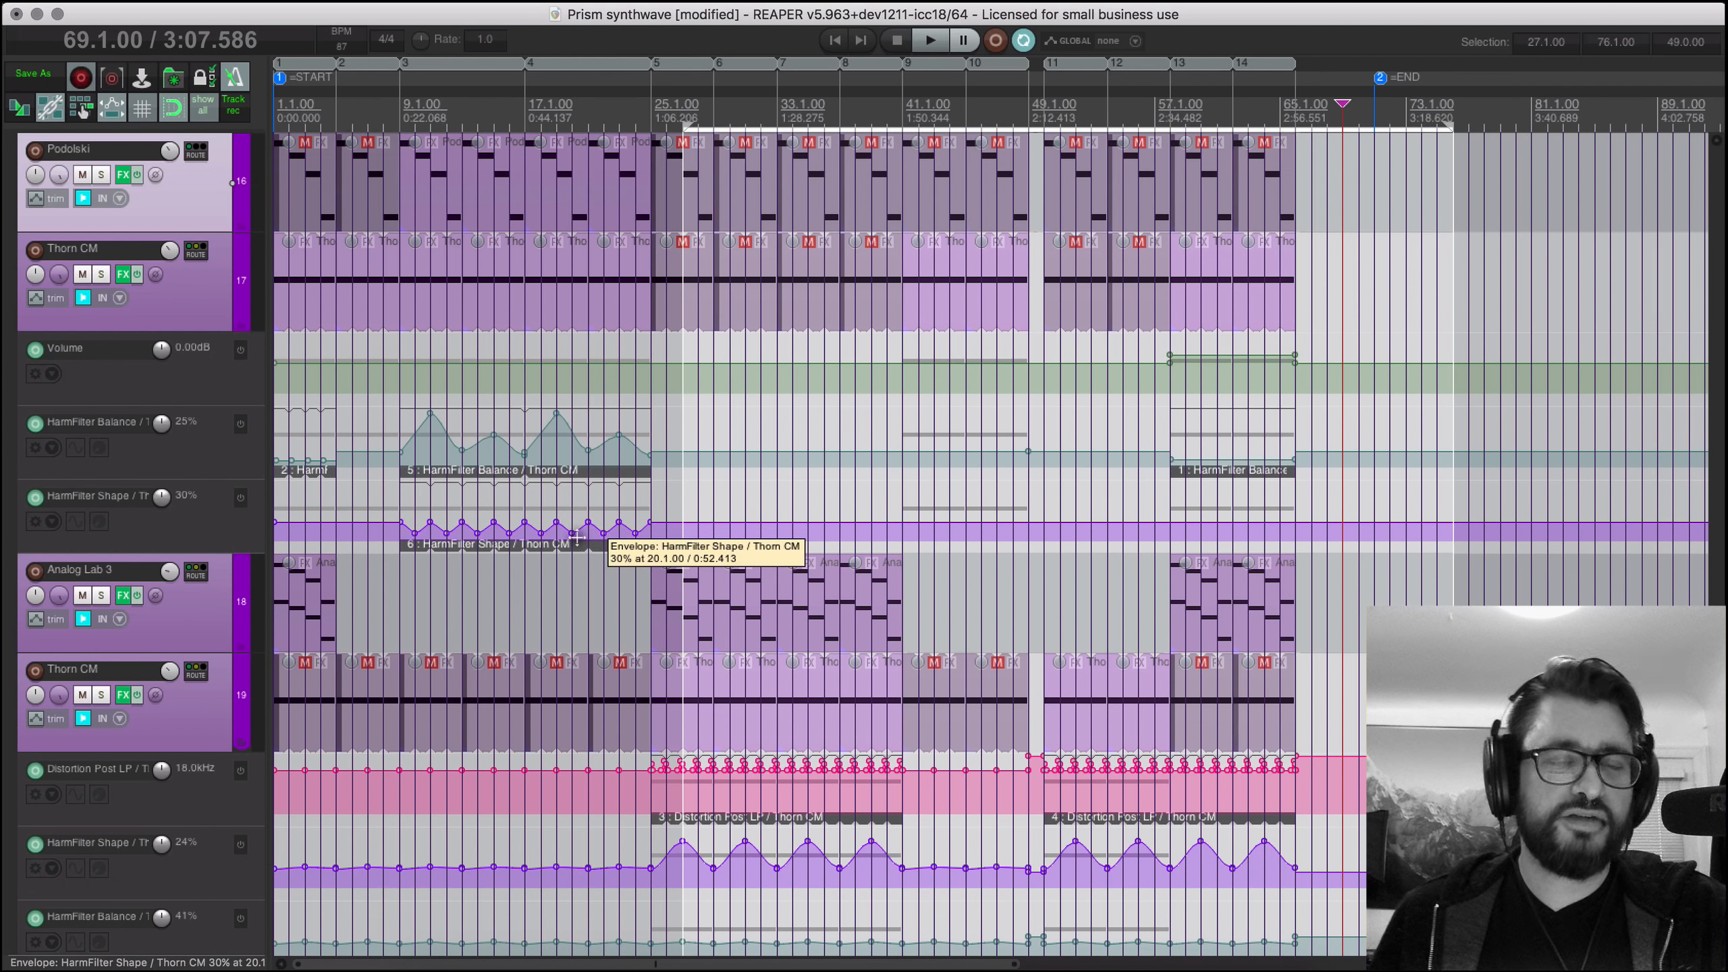
{"action": "left_click", "coordinate": [608, 511]}
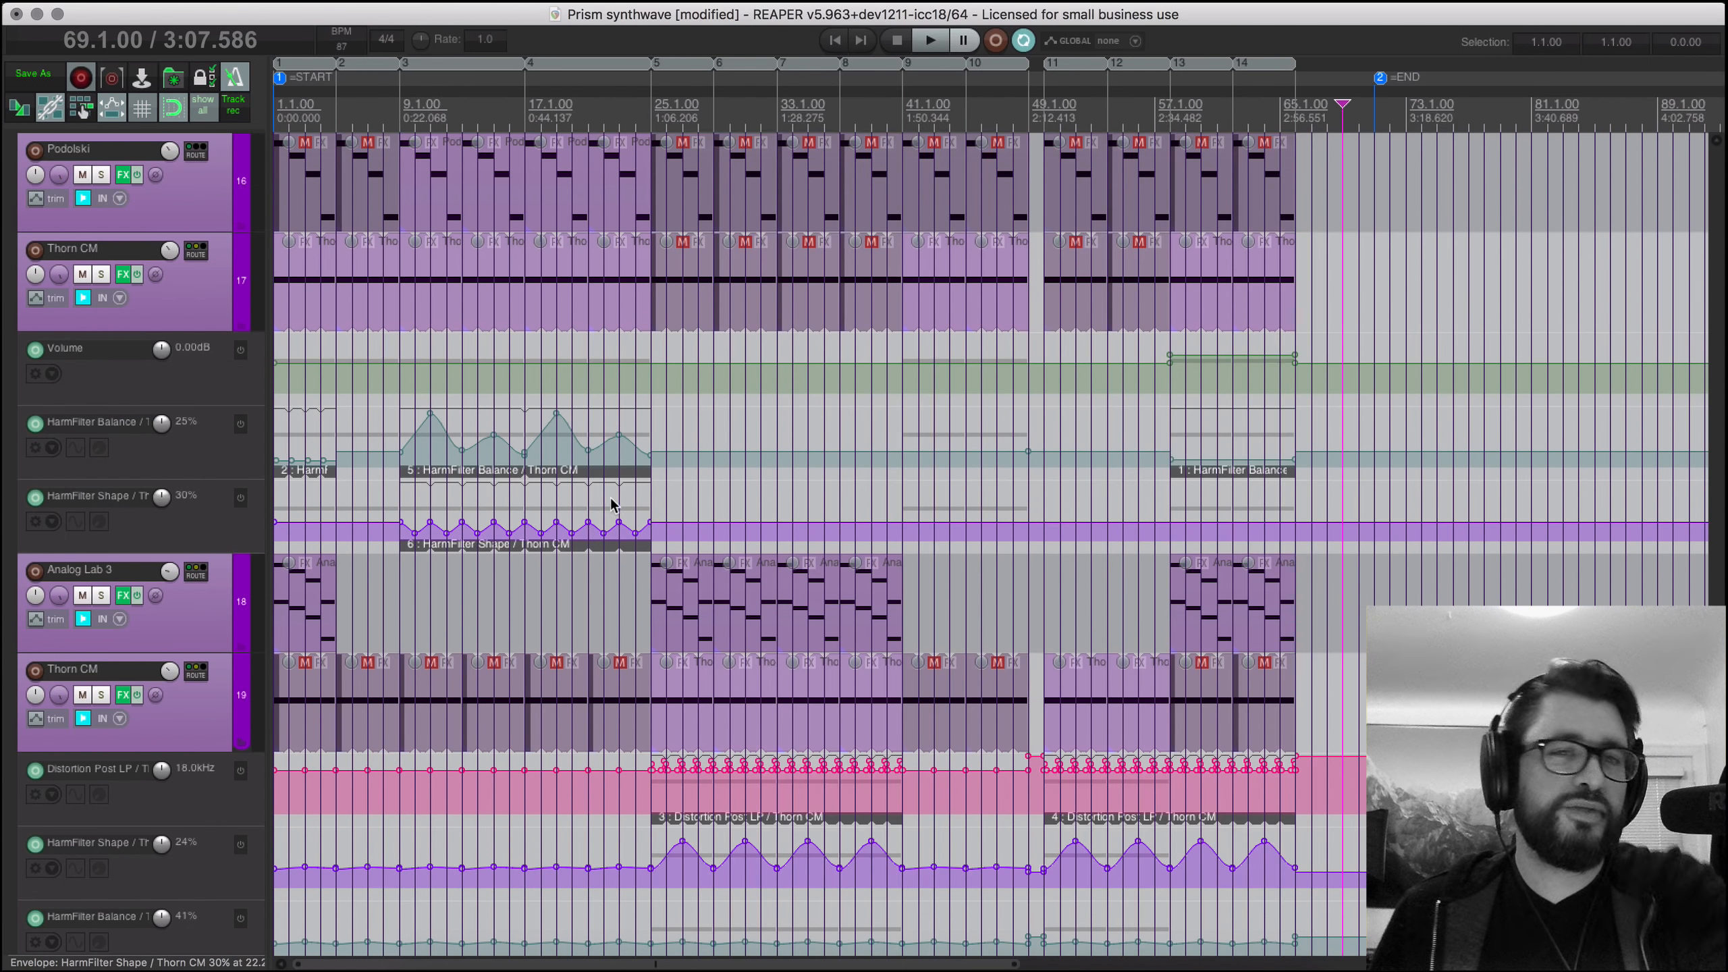